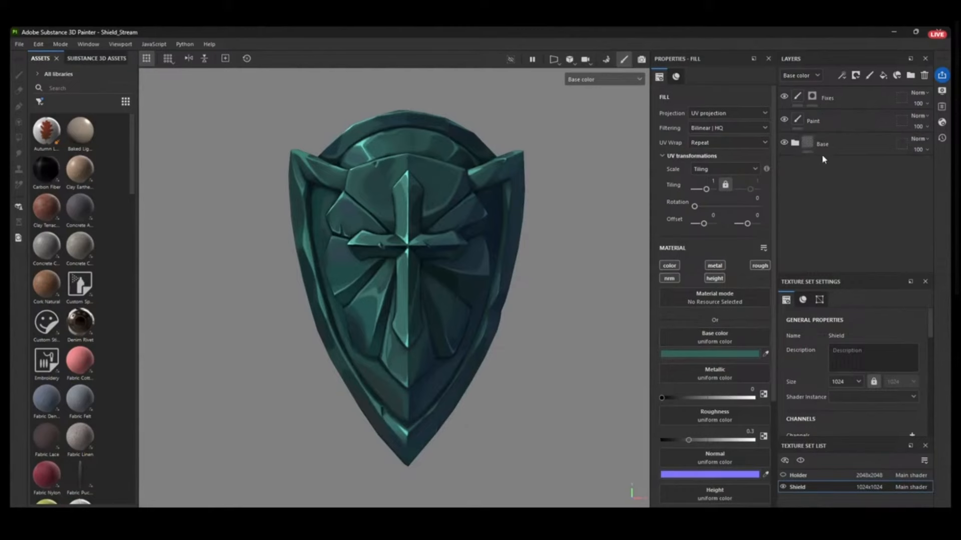
- Hide the Fixes and Paint layers and inspect the shield with only the Base group showing
{"action": "left_click", "coordinate": [841, 152]}
{"action": "left_click", "coordinate": [784, 97]}
{"action": "left_click", "coordinate": [784, 119]}
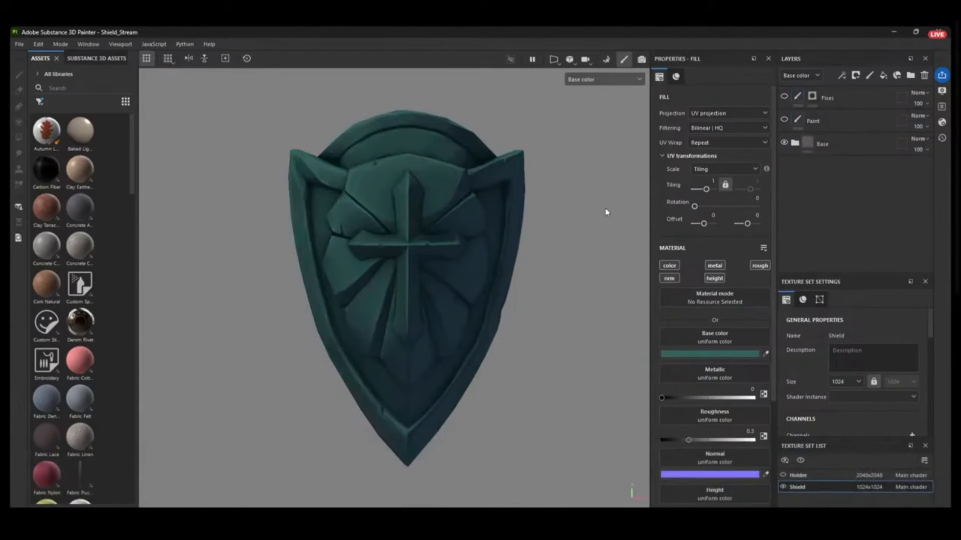
{"action": "left_click_drag", "start_coordinate": [605, 208], "coordinate": [580, 187], "text": "alt"}
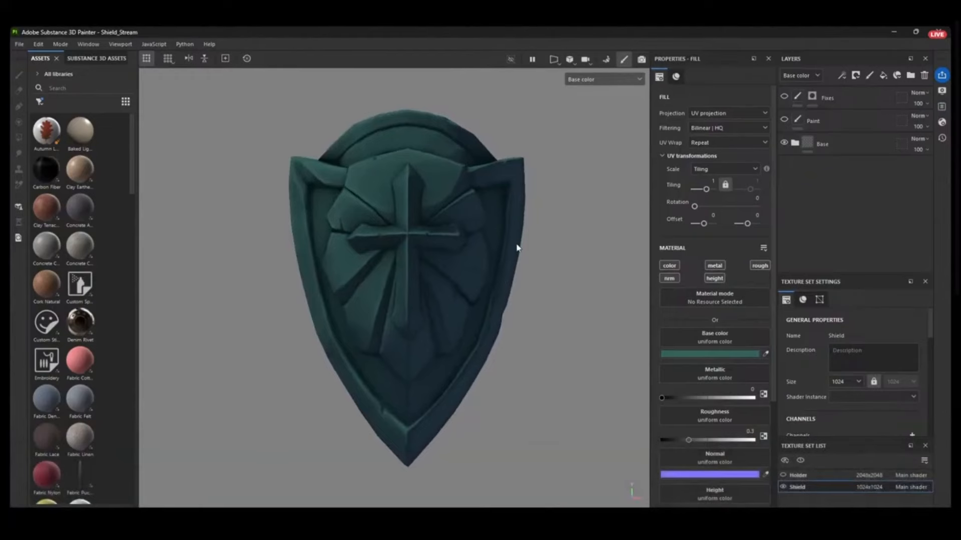
{"action": "left_click_drag", "start_coordinate": [516, 247], "coordinate": [529, 311], "text": "alt"}
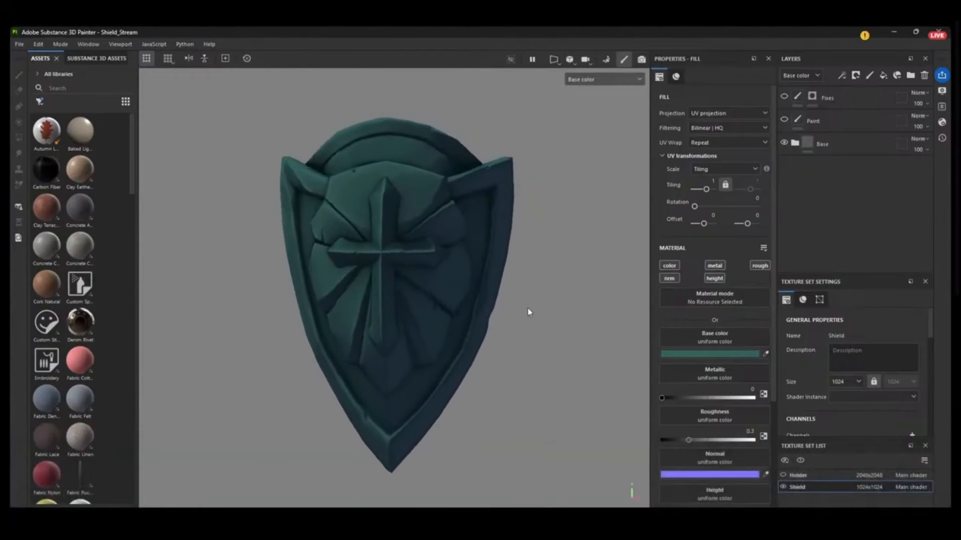
{"action": "scroll", "coordinate": [520, 212], "scroll_direction": "down", "scroll_amount": 3}
{"action": "left_click_drag", "start_coordinate": [537, 220], "coordinate": [560, 251], "text": "alt"}
{"action": "scroll", "coordinate": [559, 250], "scroll_direction": "up", "scroll_amount": 1}
- Expand the Base folder, make room for its full layer list, and hide the AO, Dark light and Shadow layers one by one
{"action": "left_click", "coordinate": [794, 143]}
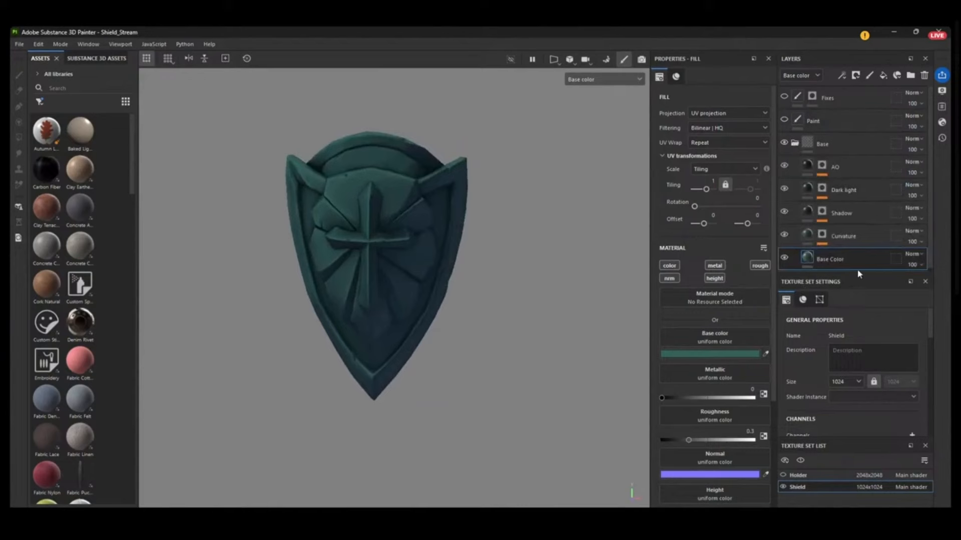
{"action": "left_click_drag", "start_coordinate": [856, 277], "coordinate": [857, 350]}
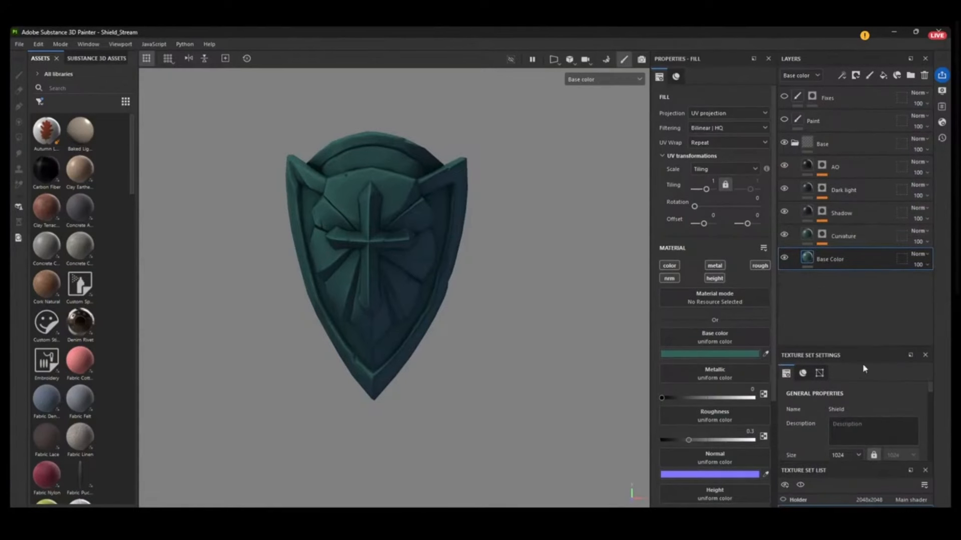
{"action": "left_click", "coordinate": [784, 166]}
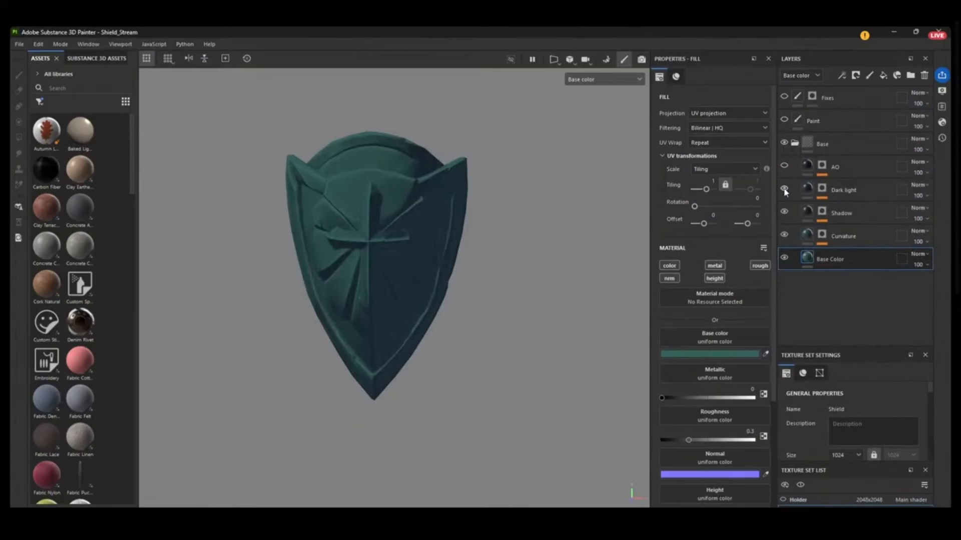
{"action": "left_click", "coordinate": [784, 189]}
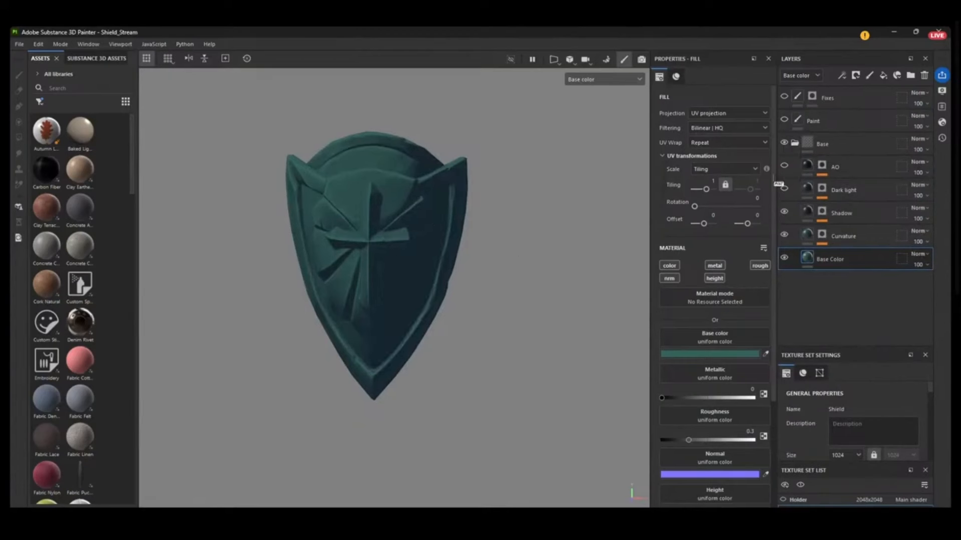
{"action": "left_click", "coordinate": [784, 188]}
{"action": "left_click", "coordinate": [784, 189]}
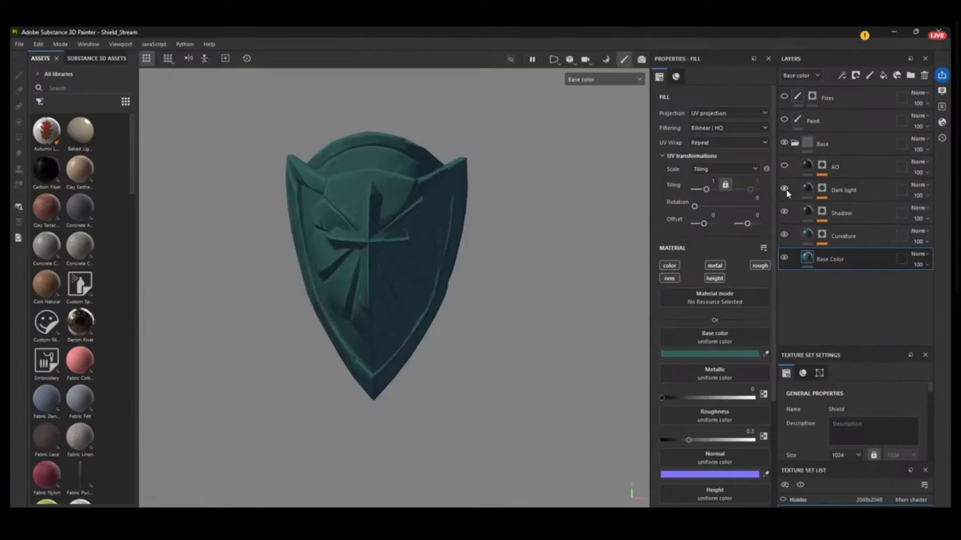
{"action": "left_click", "coordinate": [785, 212]}
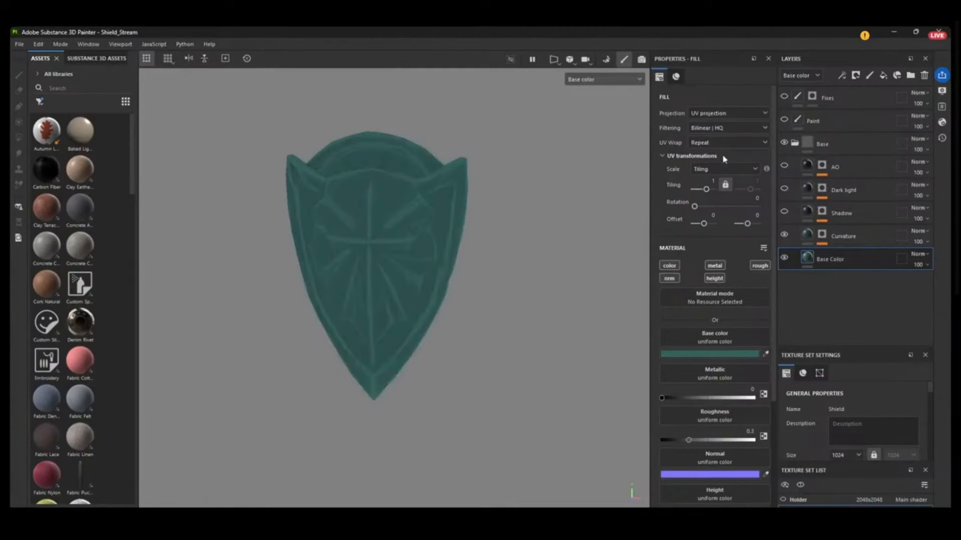
- Toggle the Shadow and Curvature layers to compare them with the flat base color, leaving both layers visible and Dark light hidden
{"action": "left_click", "coordinate": [783, 213]}
{"action": "left_click", "coordinate": [784, 212]}
{"action": "left_click", "coordinate": [784, 235]}
{"action": "left_click", "coordinate": [784, 235]}
{"action": "left_click", "coordinate": [784, 235]}
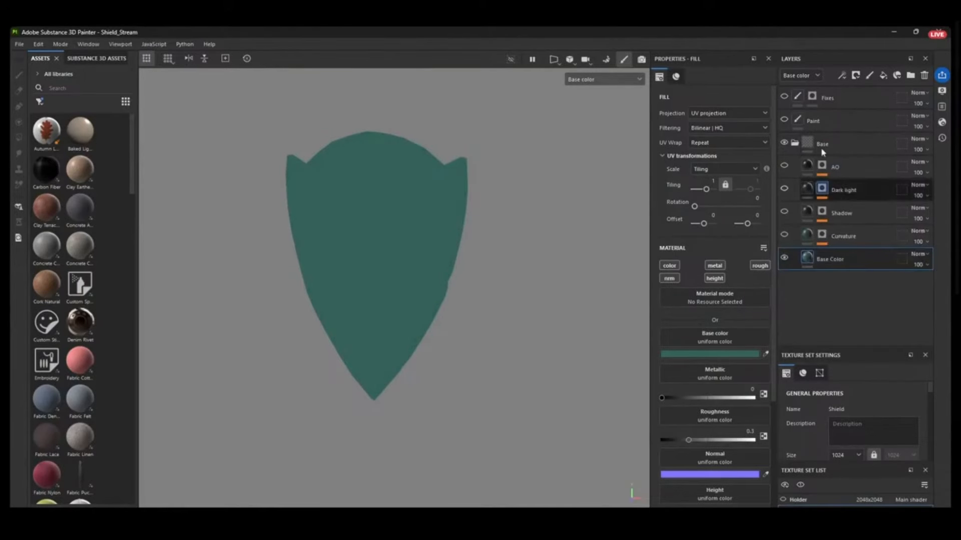
{"action": "left_click", "coordinate": [784, 235]}
{"action": "mouse_move", "coordinate": [544, 277]}
{"action": "left_mouse_down", "text": "alt"}
{"action": "mouse_move", "coordinate": [571, 266]}
{"action": "mouse_move", "coordinate": [544, 265]}
{"action": "left_mouse_up", "text": "alt"}
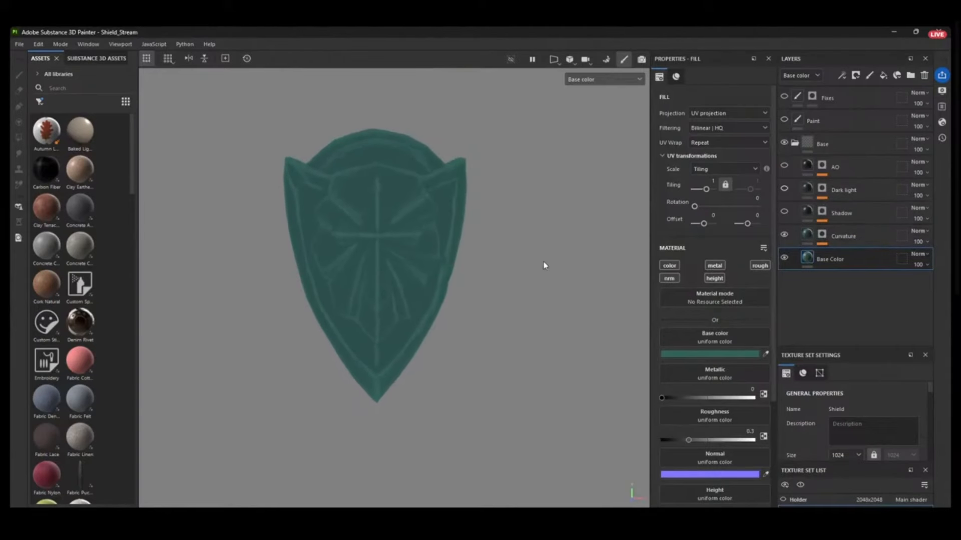
{"action": "left_click", "coordinate": [784, 212]}
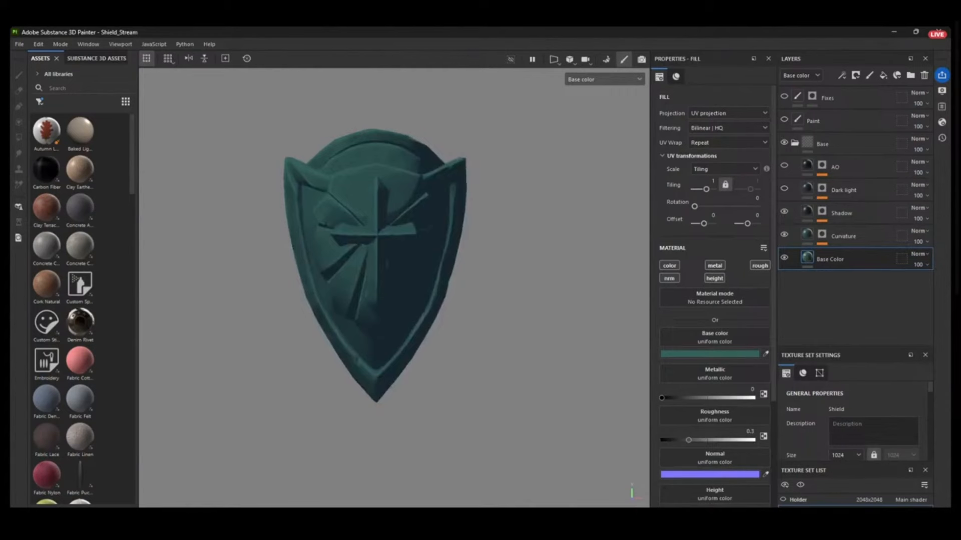
- Bring the reference board beside the shield model and zoom in on the character's green shield
{"action": "left_click_drag", "start_coordinate": [298, 15], "coordinate": [161, 228]}
{"action": "scroll", "coordinate": [133, 386], "scroll_direction": "up", "scroll_amount": 6}
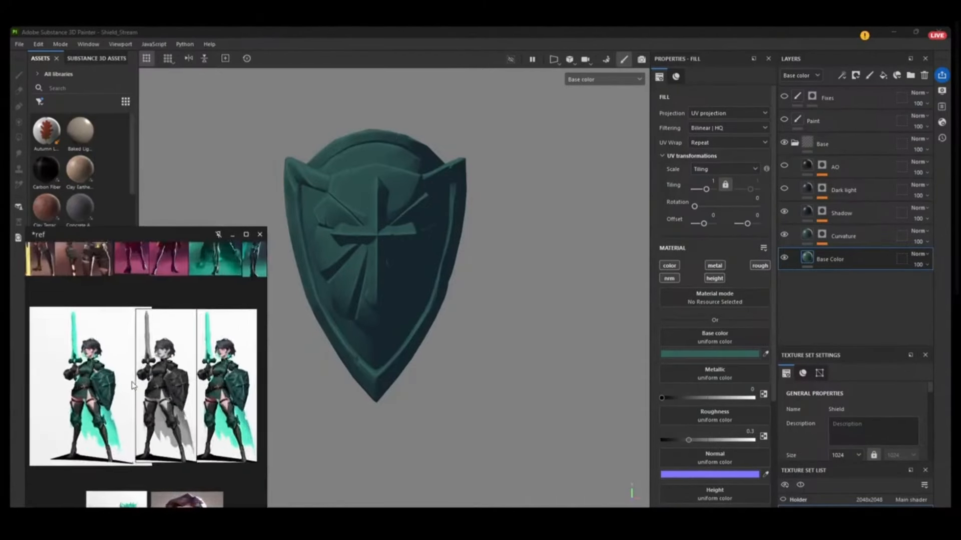
{"action": "scroll", "coordinate": [133, 385], "scroll_direction": "up", "scroll_amount": 5}
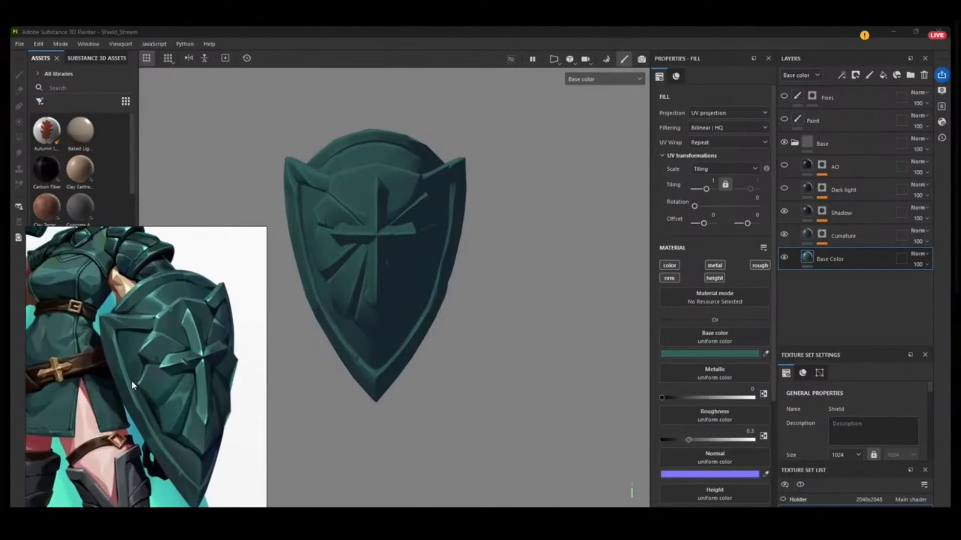
{"action": "scroll", "coordinate": [202, 457], "scroll_direction": "up", "scroll_amount": 2}
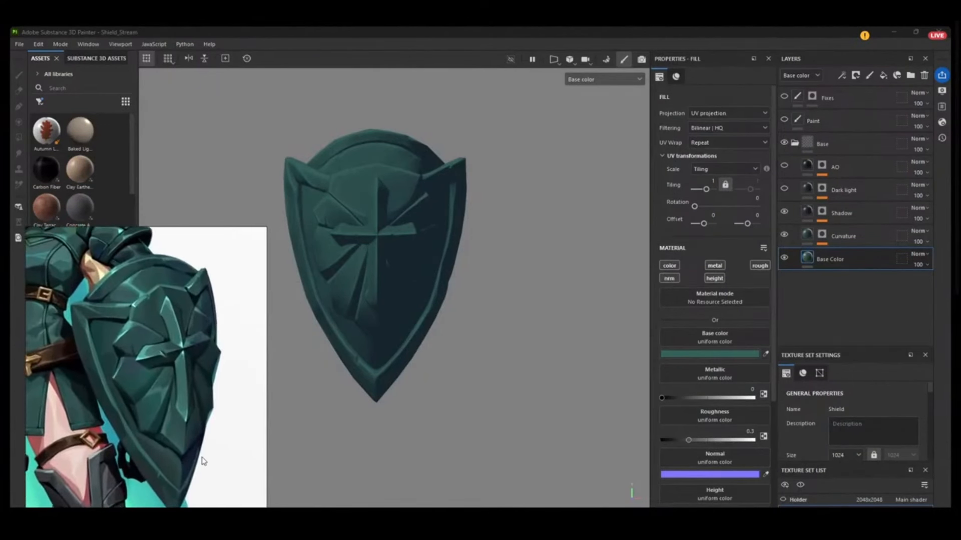
{"action": "scroll", "coordinate": [213, 394], "scroll_direction": "up", "scroll_amount": 2}
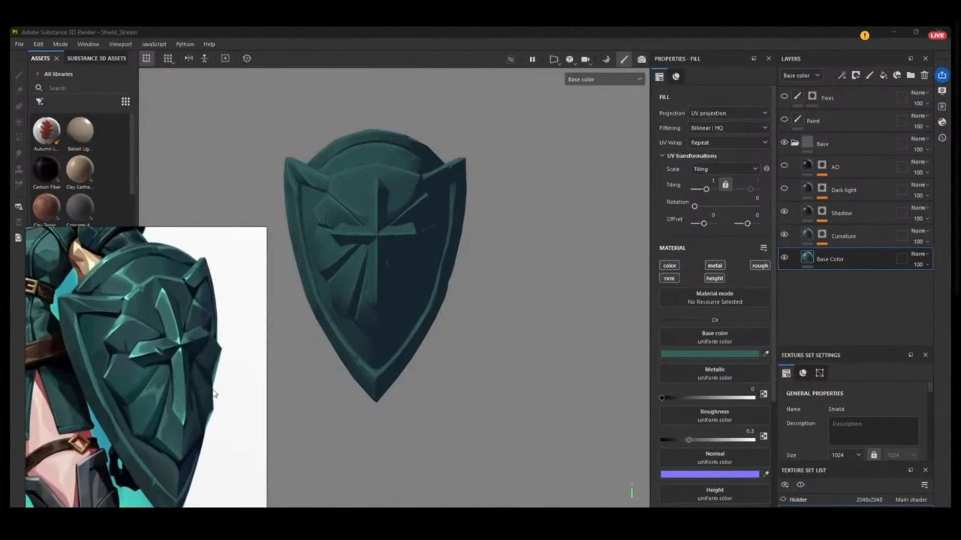
{"action": "scroll", "coordinate": [191, 404], "scroll_direction": "up", "scroll_amount": 1}
{"action": "scroll", "coordinate": [190, 404], "scroll_direction": "up", "scroll_amount": 1}
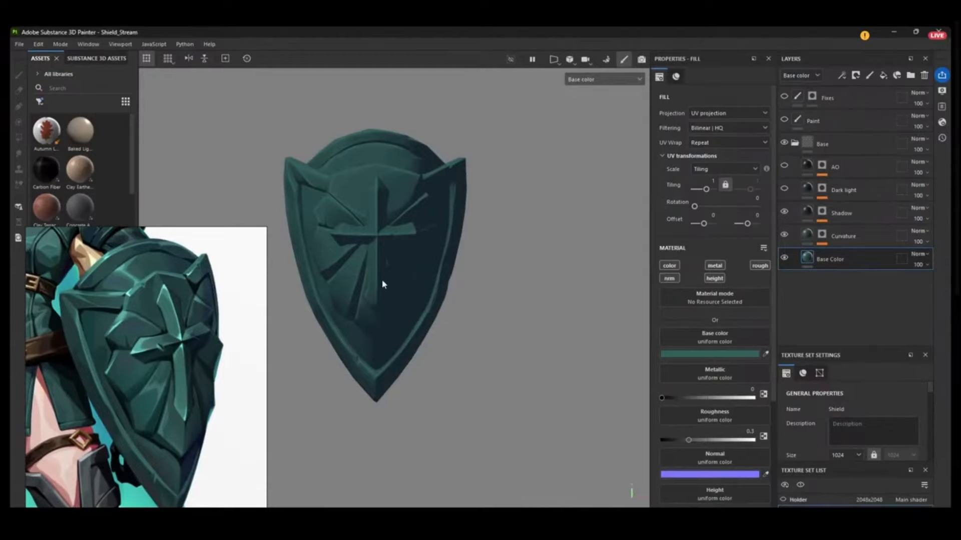
- Show the Dark light and AO layers again, checking how each one changes the shield's shading
{"action": "mouse_move", "coordinate": [490, 222]}
{"action": "left_mouse_down", "text": "alt"}
{"action": "mouse_move", "coordinate": [435, 229]}
{"action": "mouse_move", "coordinate": [495, 272]}
{"action": "mouse_move", "coordinate": [486, 232]}
{"action": "left_mouse_up", "text": "alt"}
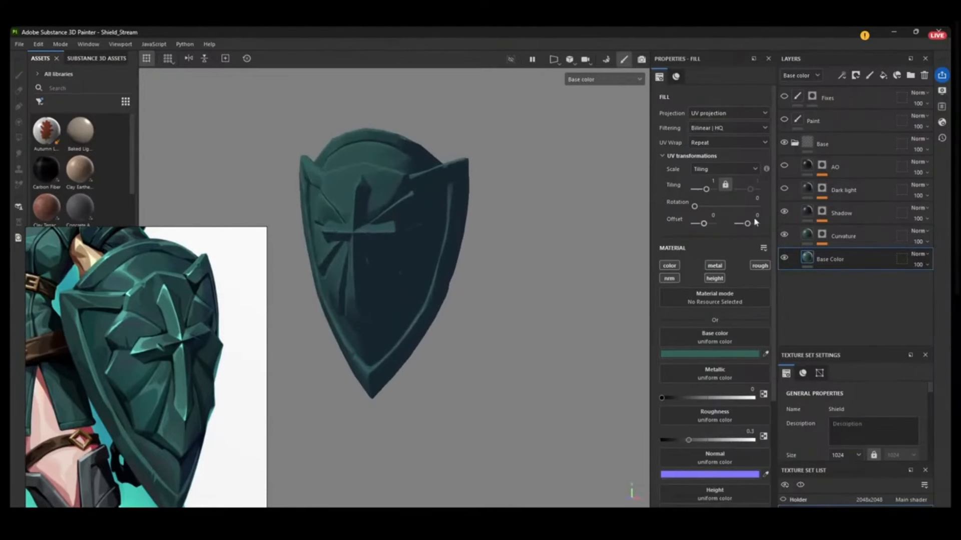
{"action": "left_click", "coordinate": [782, 190]}
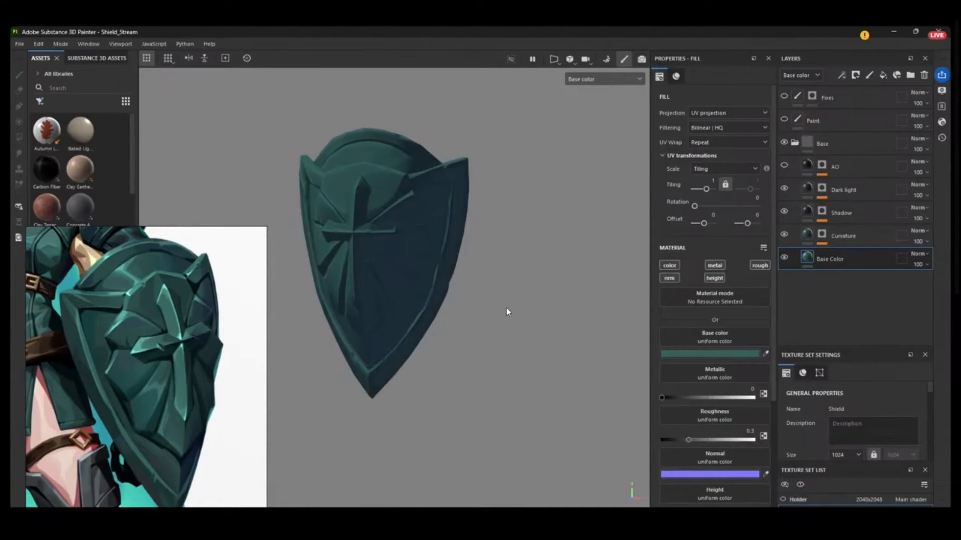
{"action": "left_click_drag", "start_coordinate": [506, 308], "coordinate": [561, 292], "text": "alt"}
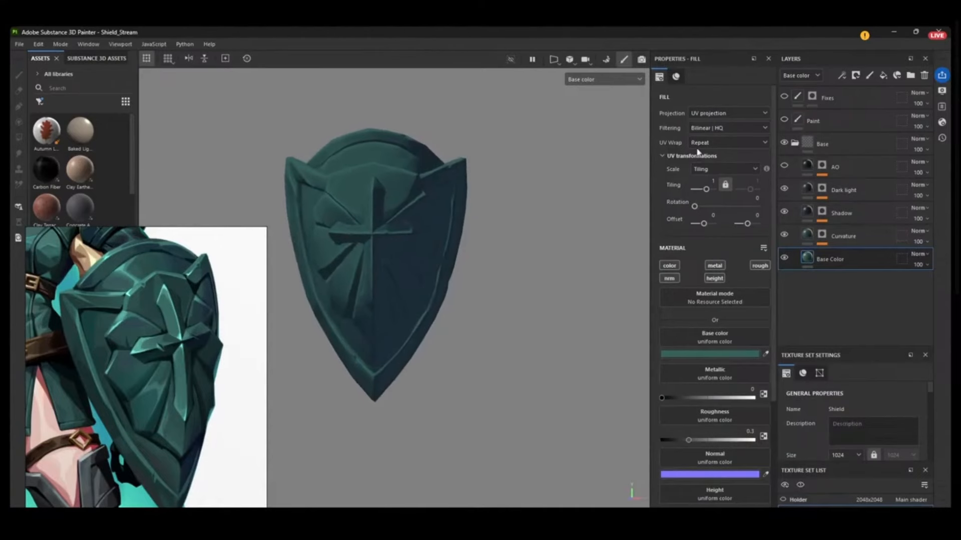
{"action": "left_click", "coordinate": [785, 167]}
- Examine the shield's combined base shading from several angles and up close against the reference
{"action": "left_click_drag", "start_coordinate": [502, 248], "coordinate": [600, 228], "text": "alt"}
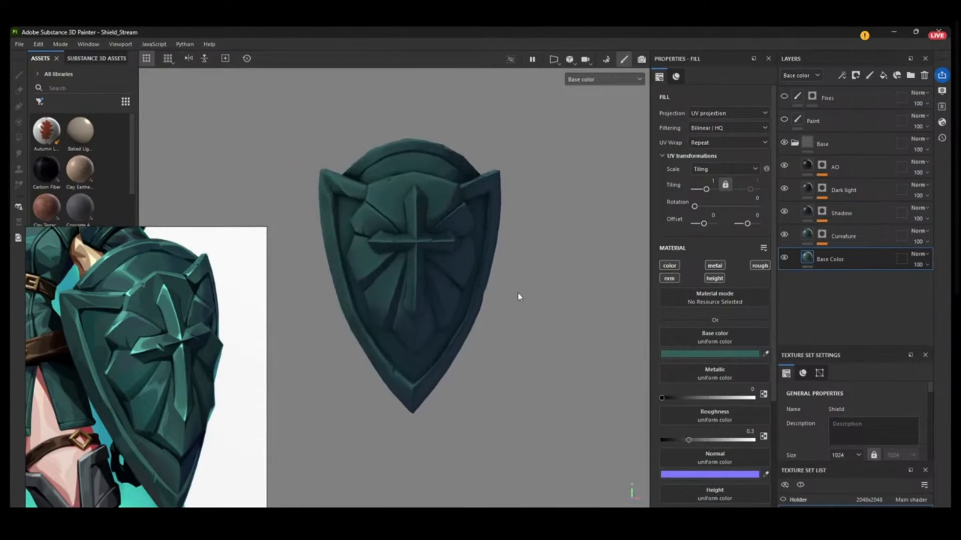
{"action": "left_click_drag", "start_coordinate": [517, 298], "coordinate": [548, 291], "text": "alt"}
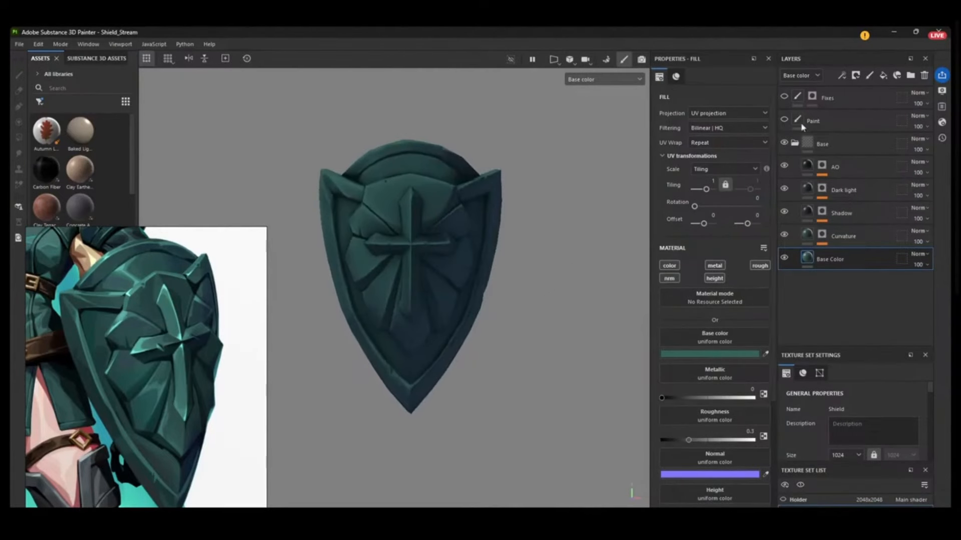
{"action": "mouse_move", "coordinate": [500, 240]}
{"action": "left_mouse_down", "text": "alt"}
{"action": "mouse_move", "coordinate": [600, 292]}
{"action": "mouse_move", "coordinate": [556, 299]}
{"action": "left_mouse_up", "text": "alt"}
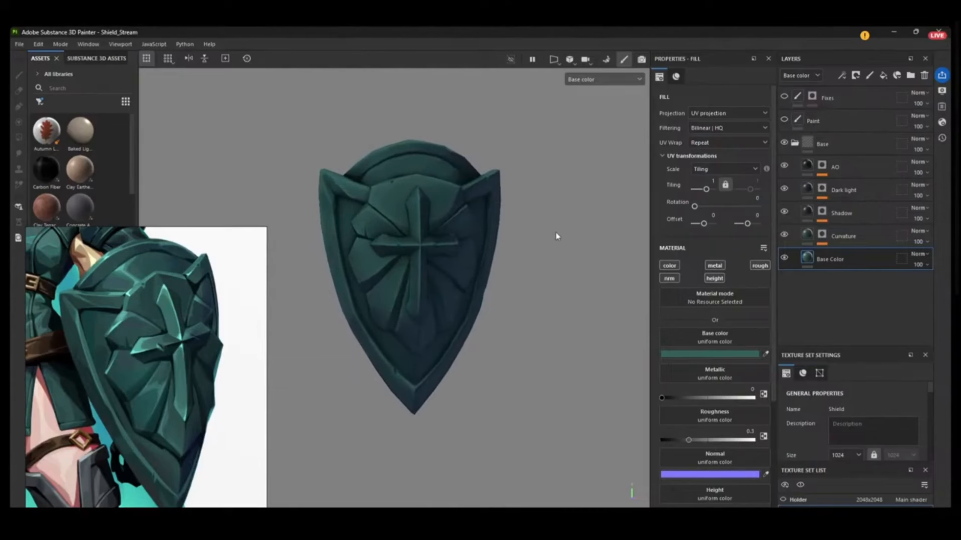
{"action": "left_click_drag", "start_coordinate": [548, 279], "coordinate": [549, 325], "text": "alt"}
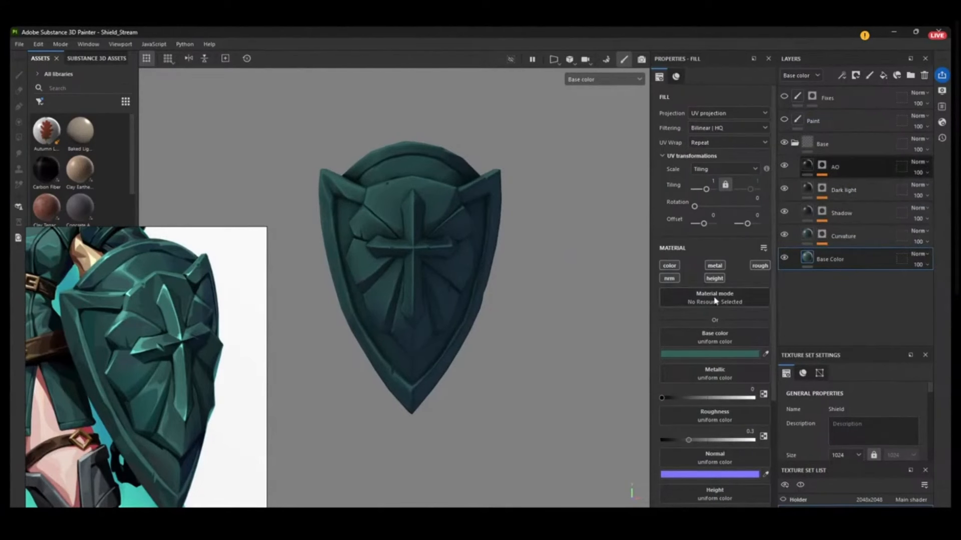
{"action": "mouse_move", "coordinate": [566, 264]}
{"action": "left_mouse_down", "text": "alt"}
{"action": "mouse_move", "coordinate": [592, 273]}
{"action": "mouse_move", "coordinate": [579, 270]}
{"action": "mouse_move", "coordinate": [604, 263]}
{"action": "mouse_move", "coordinate": [562, 264]}
{"action": "left_mouse_up", "text": "alt"}
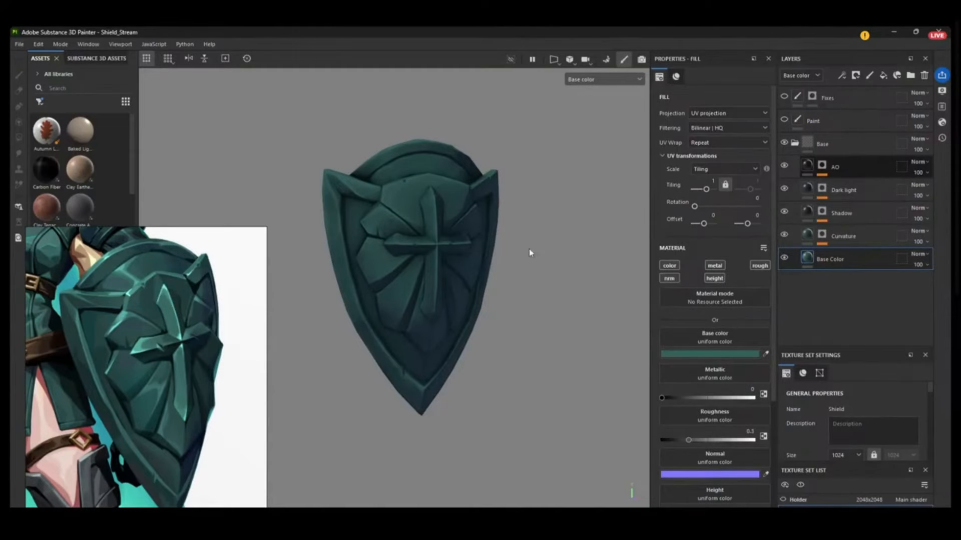
{"action": "left_click_drag", "start_coordinate": [535, 205], "coordinate": [512, 261], "text": "alt"}
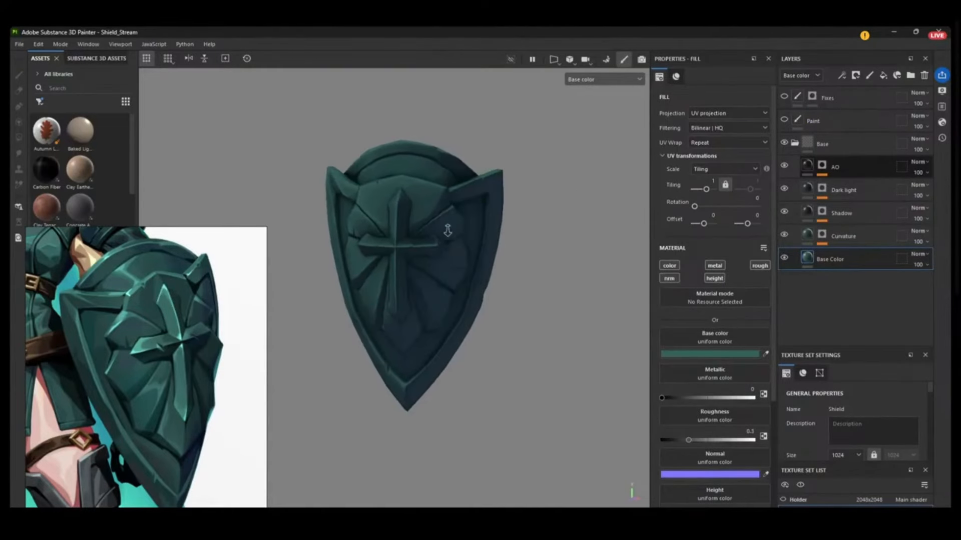
{"action": "scroll", "coordinate": [468, 233], "scroll_direction": "up", "scroll_amount": 5}
{"action": "left_click_drag", "start_coordinate": [609, 317], "coordinate": [561, 232], "text": "alt"}
{"action": "scroll", "coordinate": [551, 306], "scroll_direction": "down", "scroll_amount": 3}
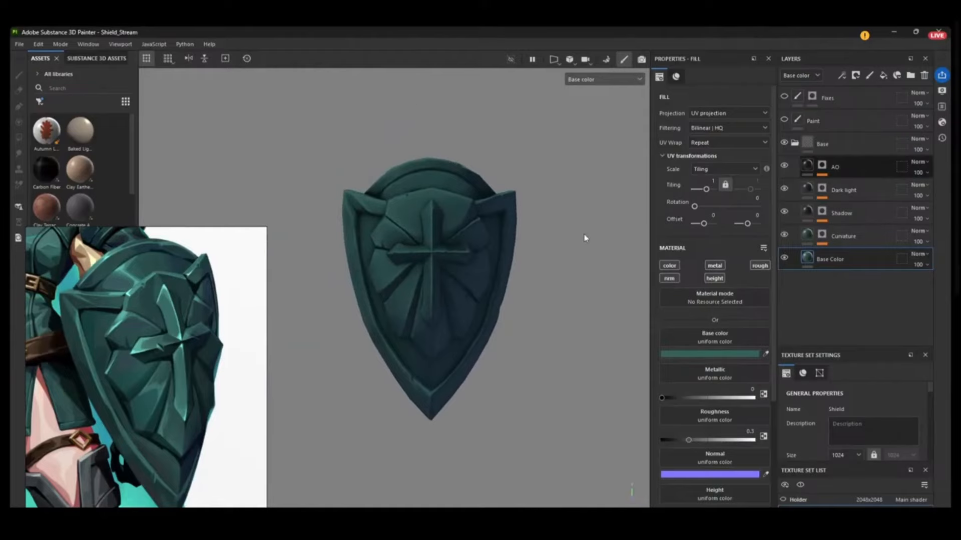
{"action": "left_click_drag", "start_coordinate": [569, 271], "coordinate": [618, 279], "text": "alt"}
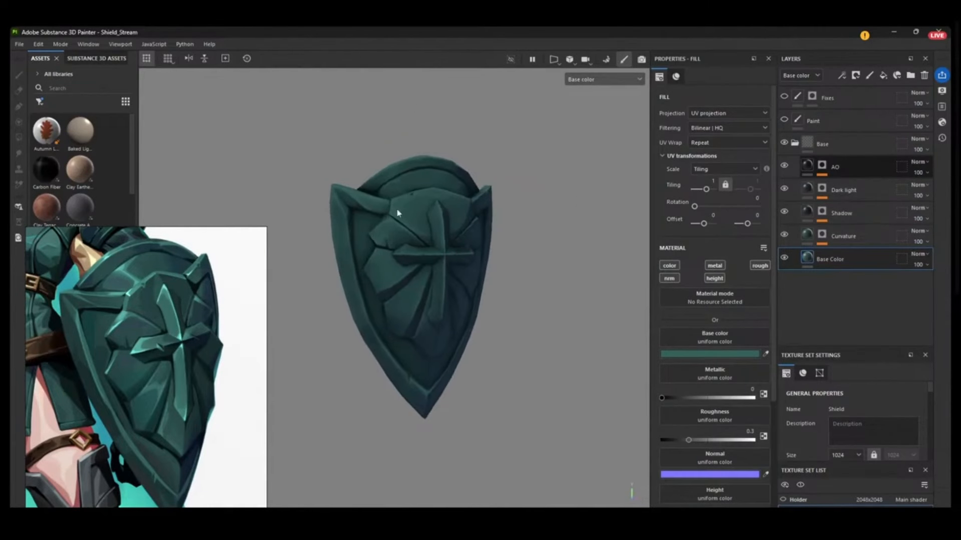
{"action": "right_click_drag", "start_coordinate": [429, 190], "coordinate": [461, 483], "text": "alt"}
{"action": "middle_click_drag", "start_coordinate": [586, 199], "coordinate": [631, 190], "text": "alt"}
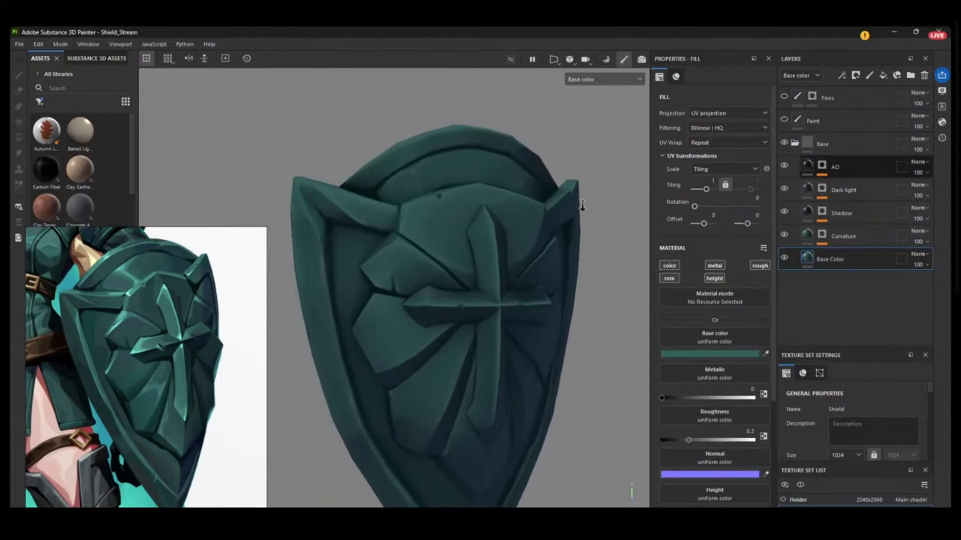
{"action": "right_click_drag", "start_coordinate": [581, 208], "coordinate": [576, 156], "text": "alt"}
{"action": "middle_click_drag", "start_coordinate": [604, 230], "coordinate": [606, 206], "text": "alt"}
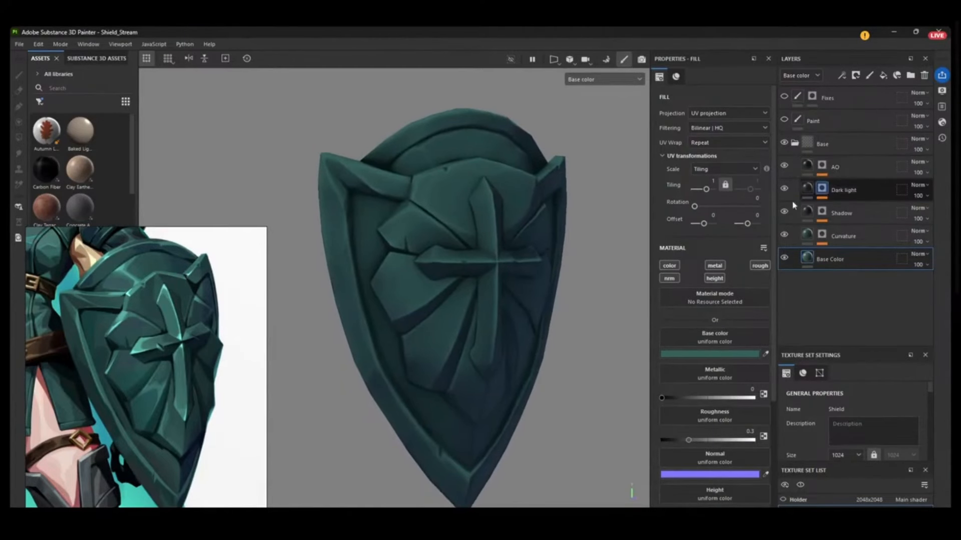
- Collapse the Base folder and show the Paint and Fixes layers again
{"action": "left_click", "coordinate": [795, 143]}
{"action": "left_click", "coordinate": [785, 118]}
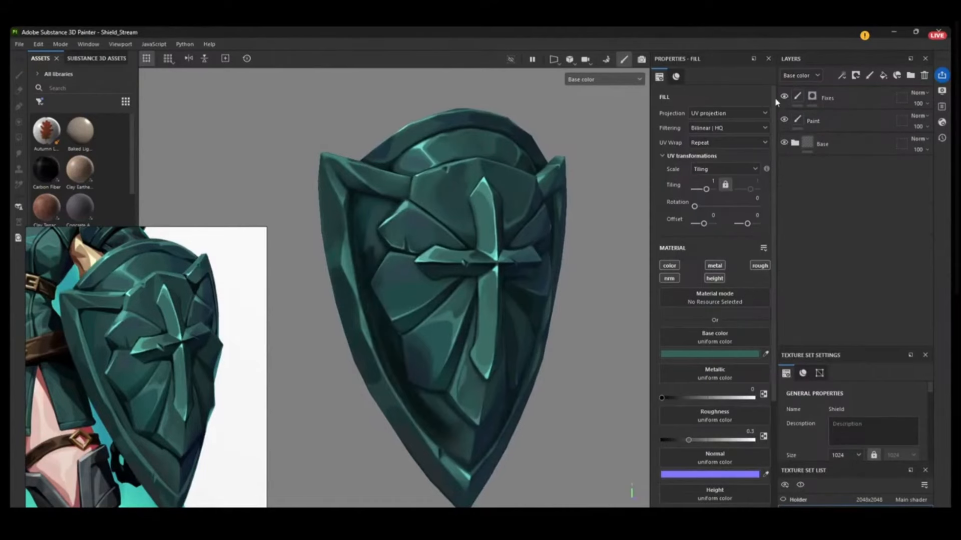
- Hide the Base folder to inspect the hand-painted strokes alone from several angles, and show it again
{"action": "left_click", "coordinate": [784, 142]}
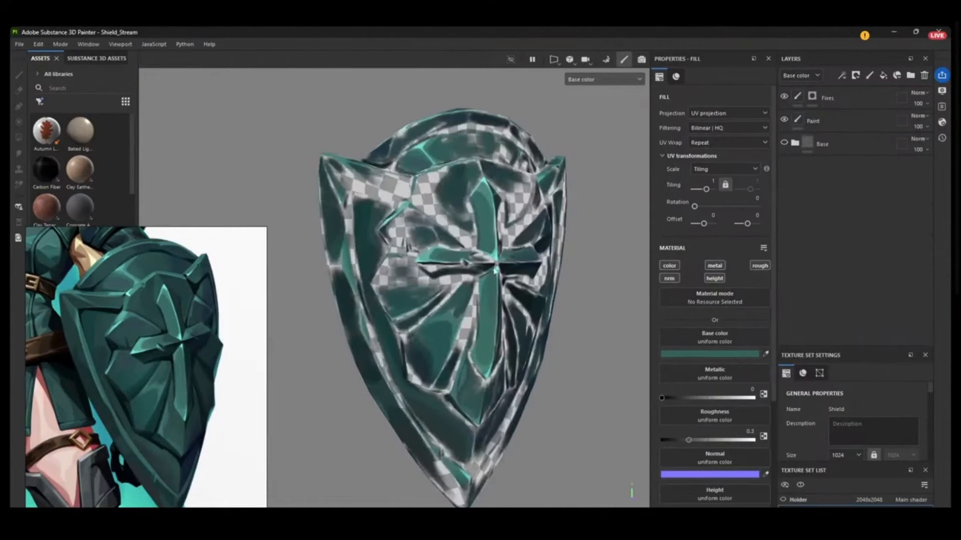
{"action": "left_click_drag", "start_coordinate": [493, 269], "coordinate": [501, 217], "text": "alt"}
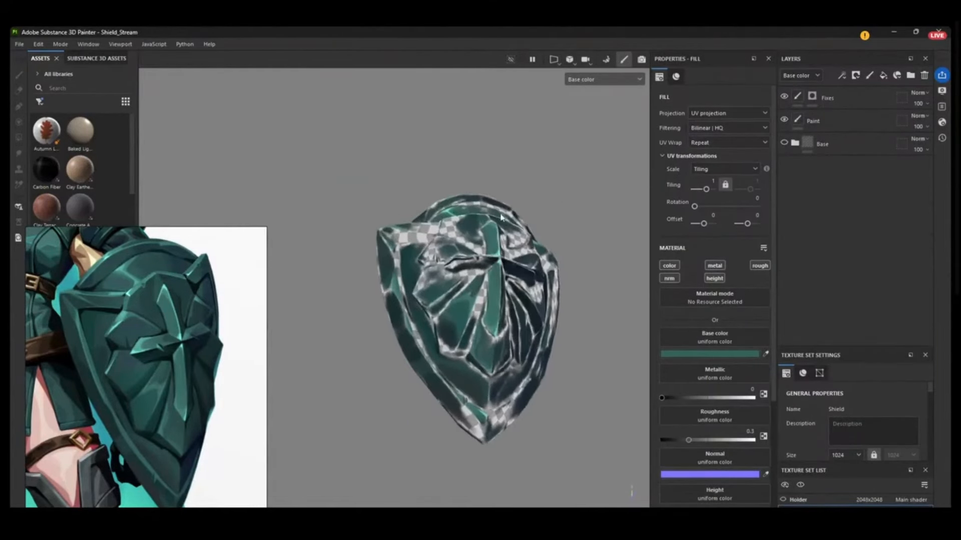
{"action": "right_click_drag", "start_coordinate": [500, 215], "coordinate": [482, 314], "text": "alt"}
{"action": "middle_click_drag", "start_coordinate": [478, 298], "coordinate": [535, 231], "text": "alt"}
{"action": "left_click_drag", "start_coordinate": [446, 240], "coordinate": [492, 273], "text": "alt"}
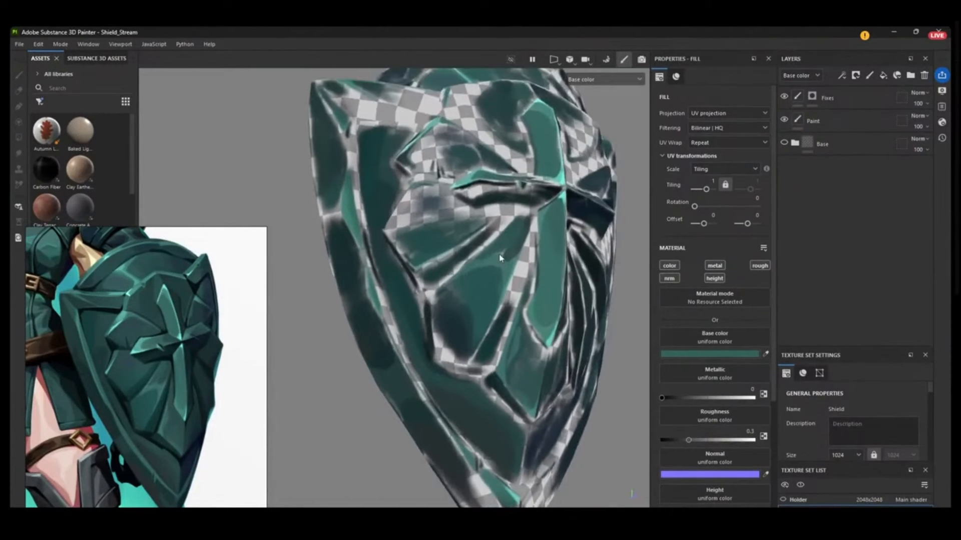
{"action": "left_click_drag", "start_coordinate": [567, 203], "coordinate": [571, 236], "text": "alt"}
{"action": "left_click_drag", "start_coordinate": [534, 357], "coordinate": [569, 131], "text": "alt"}
{"action": "left_click", "coordinate": [784, 143]}
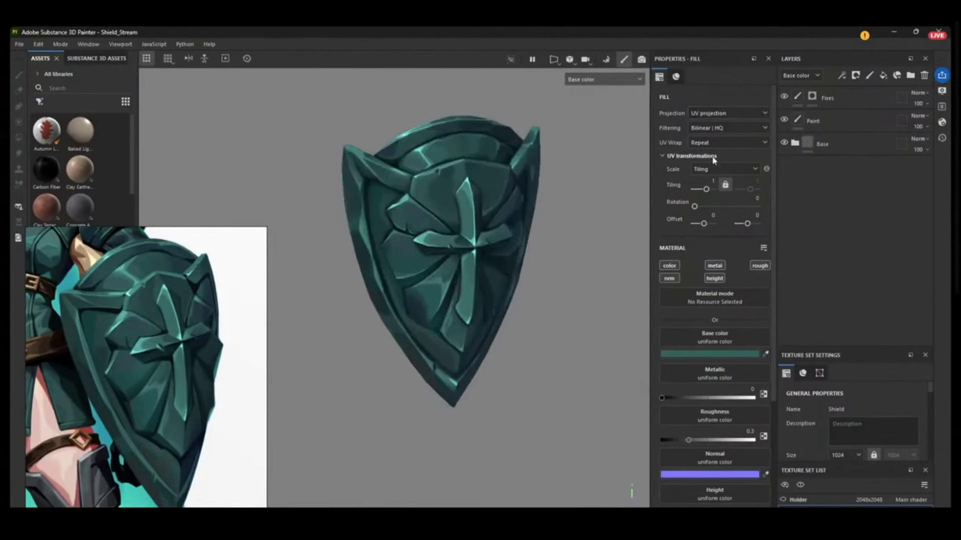
- Enlarge the reference board, browse to the red cracked armour painting, and examine its shading and edge highlights up close
{"action": "left_click_drag", "start_coordinate": [504, 176], "coordinate": [573, 209], "text": "alt"}
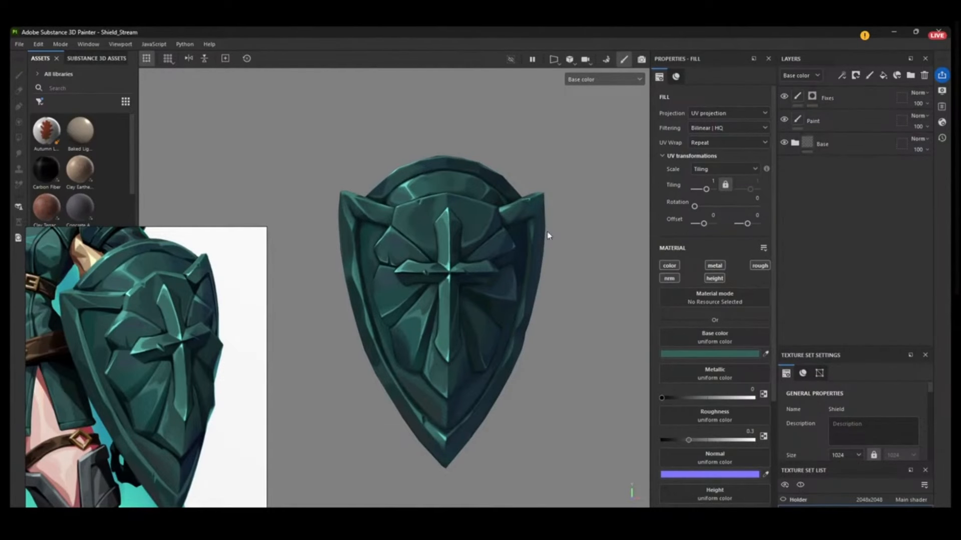
{"action": "mouse_move", "coordinate": [571, 240]}
{"action": "left_mouse_down", "text": "alt"}
{"action": "mouse_move", "coordinate": [586, 243]}
{"action": "mouse_move", "coordinate": [569, 235]}
{"action": "left_mouse_up", "text": "alt"}
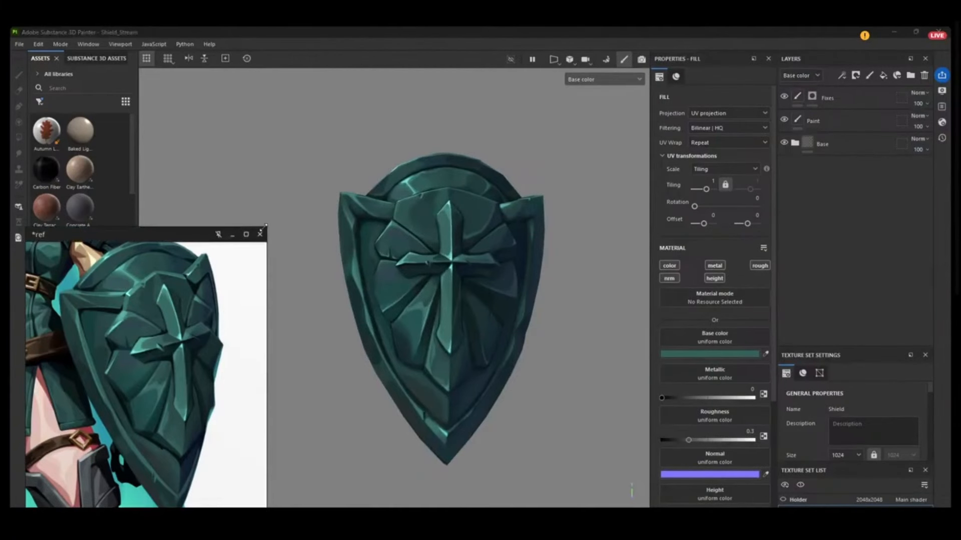
{"action": "left_click_drag", "start_coordinate": [267, 227], "coordinate": [316, 163]}
{"action": "scroll", "coordinate": [225, 322], "scroll_direction": "down", "scroll_amount": 3}
{"action": "scroll", "coordinate": [225, 322], "scroll_direction": "down", "scroll_amount": 10}
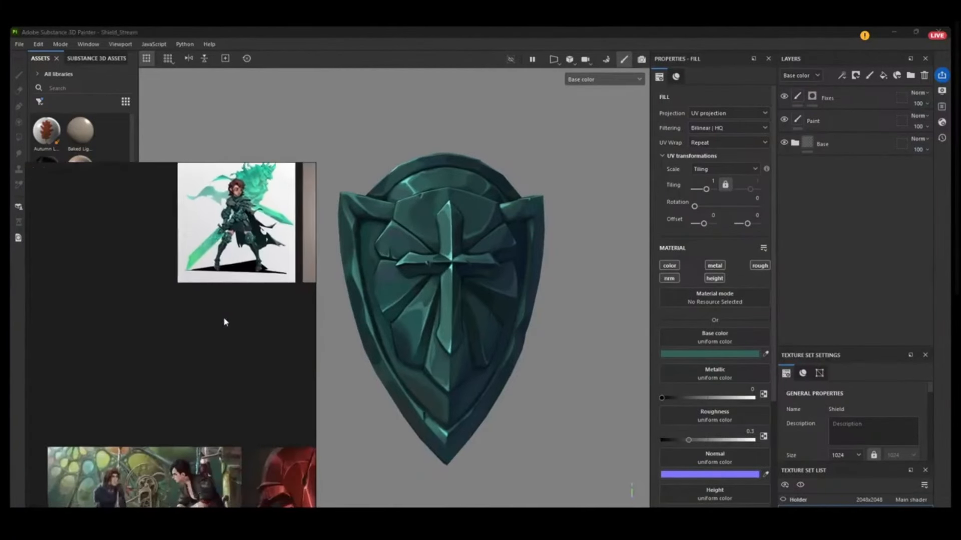
{"action": "middle_click_drag", "start_coordinate": [225, 321], "coordinate": [171, 305]}
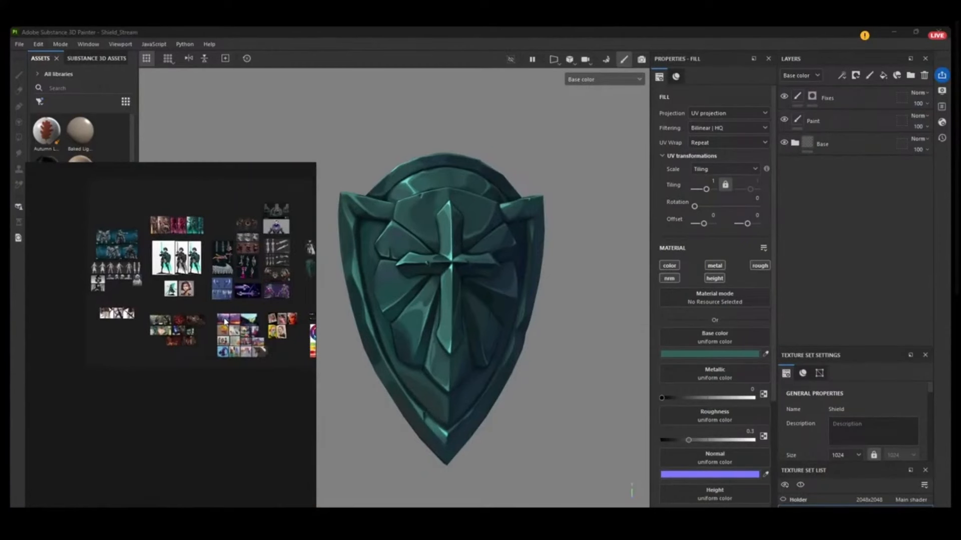
{"action": "middle_click_drag", "start_coordinate": [293, 331], "coordinate": [391, 348]}
{"action": "scroll", "coordinate": [135, 341], "scroll_direction": "up", "scroll_amount": 10}
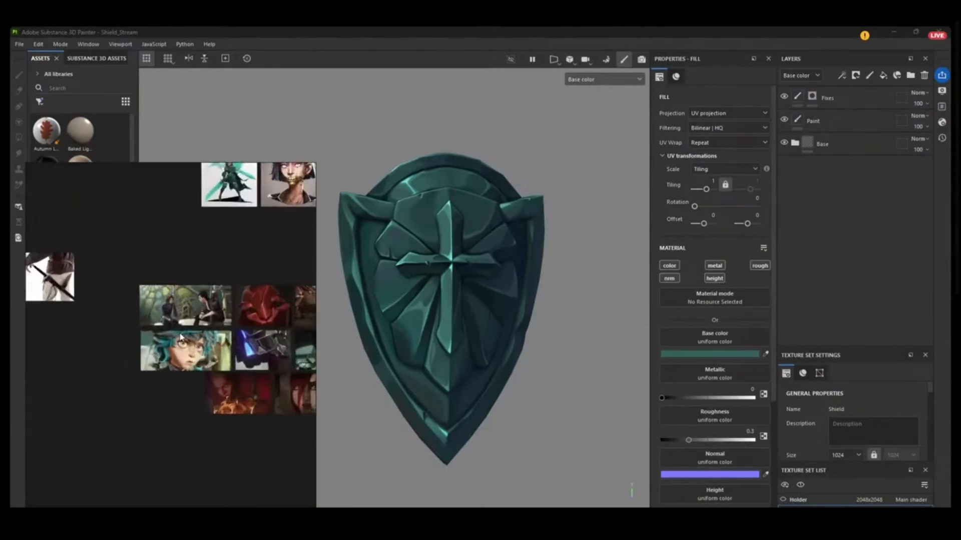
{"action": "scroll", "coordinate": [222, 294], "scroll_direction": "up", "scroll_amount": 8}
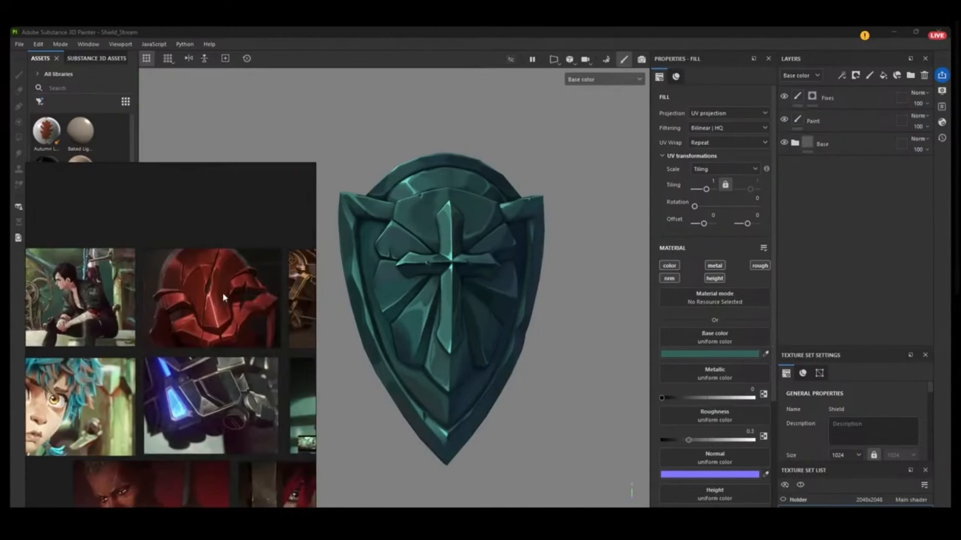
{"action": "middle_click_drag", "start_coordinate": [224, 293], "coordinate": [219, 325]}
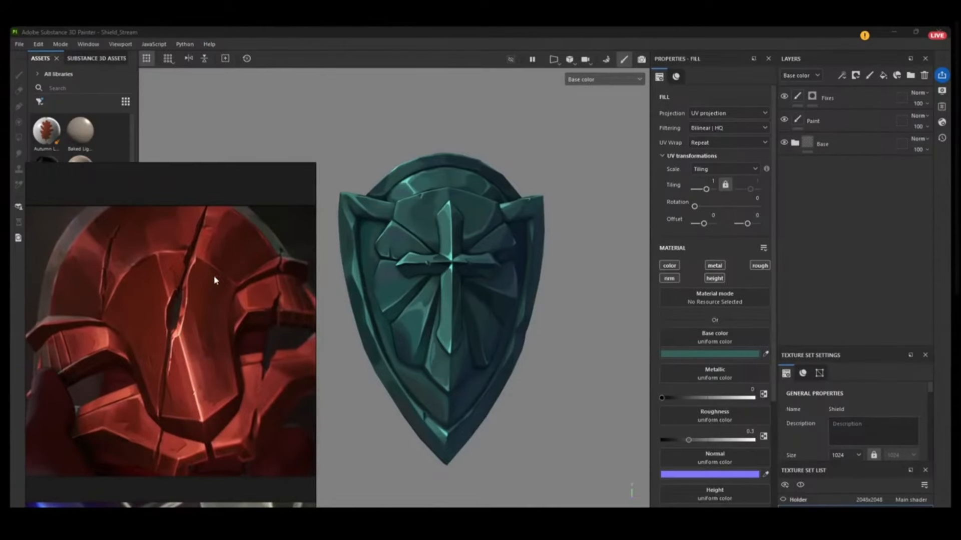
{"action": "scroll", "coordinate": [182, 342], "scroll_direction": "up", "scroll_amount": 2}
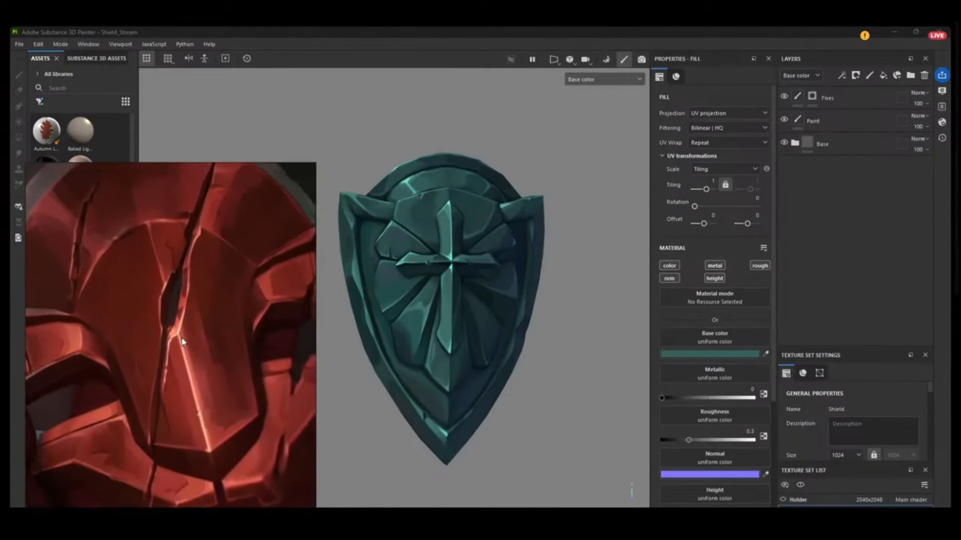
{"action": "scroll", "coordinate": [182, 342], "scroll_direction": "down", "scroll_amount": 4}
{"action": "scroll", "coordinate": [182, 341], "scroll_direction": "down", "scroll_amount": 5}
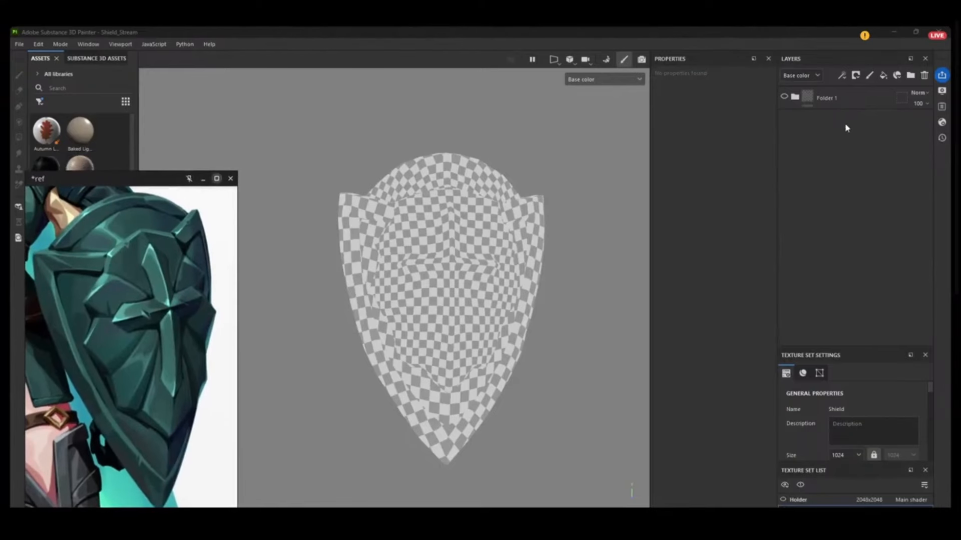
- Create a new folder above the collapsed Folder 1 and add a fill layer with only the color channel inside it
{"action": "left_click", "coordinate": [911, 77]}
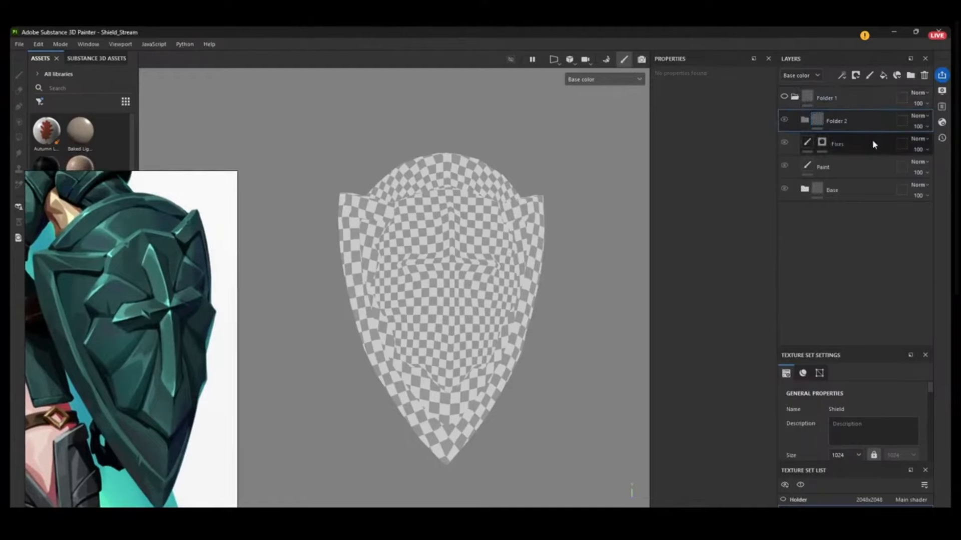
{"action": "key", "text": "ctrl+z"}
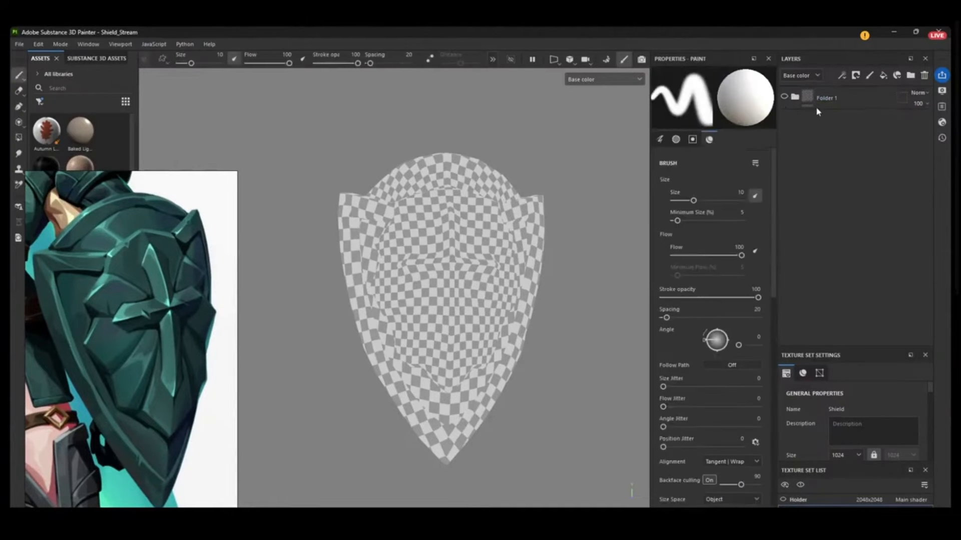
{"action": "left_click", "coordinate": [911, 77]}
{"action": "left_click_drag", "start_coordinate": [830, 119], "coordinate": [812, 101]}
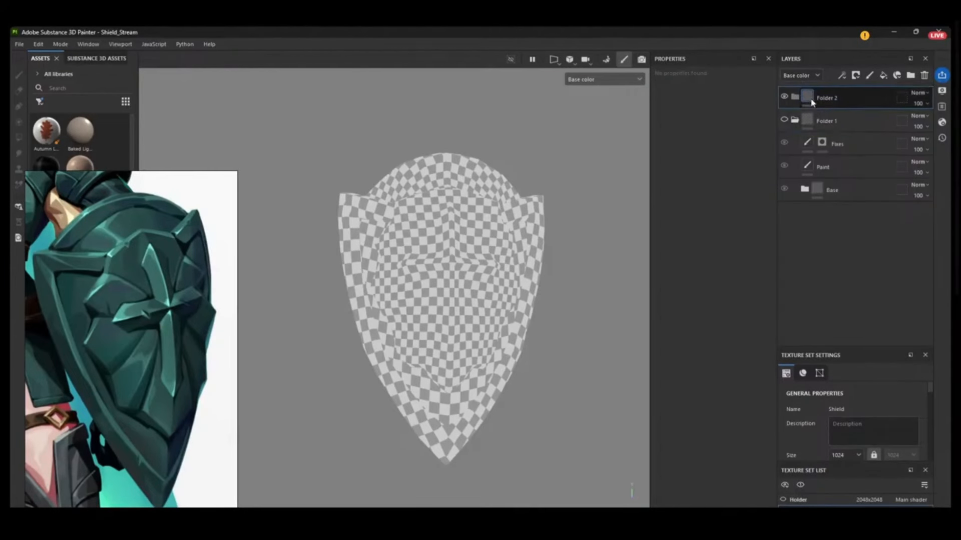
{"action": "left_click", "coordinate": [795, 119]}
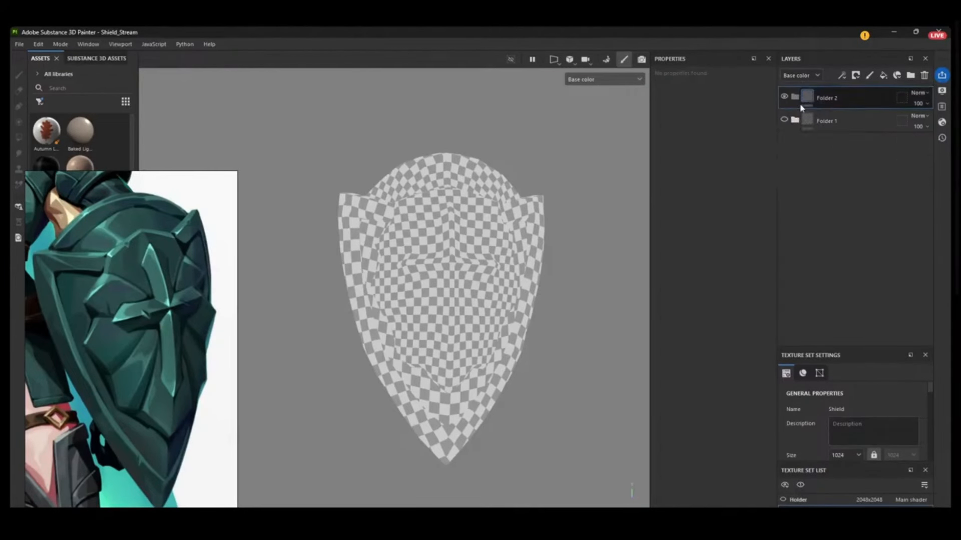
{"action": "left_click", "coordinate": [883, 76]}
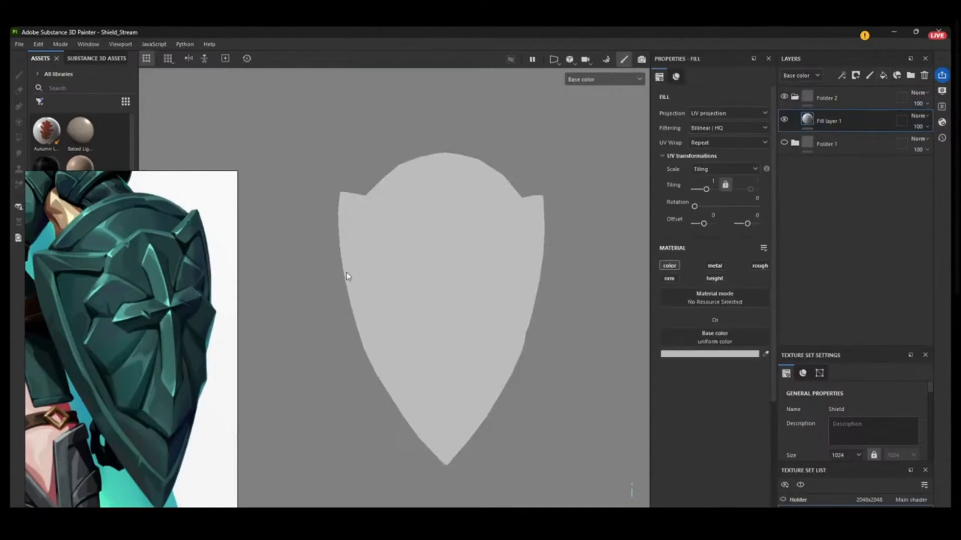
- Frame the red cracked armour painting on the reference board and resize the reference window to fit it
{"action": "middle_click_drag", "start_coordinate": [142, 295], "coordinate": [146, 200]}
{"action": "scroll", "coordinate": [141, 295], "scroll_direction": "down", "scroll_amount": 5}
{"action": "middle_click_drag", "start_coordinate": [105, 466], "coordinate": [70, 345]}
{"action": "middle_click_drag", "start_coordinate": [141, 295], "coordinate": [62, 402]}
{"action": "scroll", "coordinate": [114, 345], "scroll_direction": "up", "scroll_amount": 6}
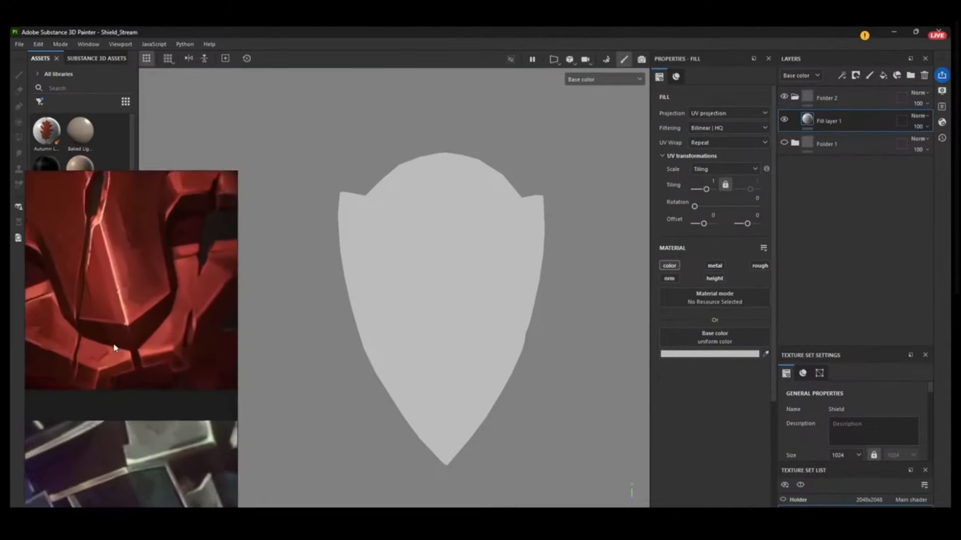
{"action": "scroll", "coordinate": [114, 347], "scroll_direction": "down", "scroll_amount": 4}
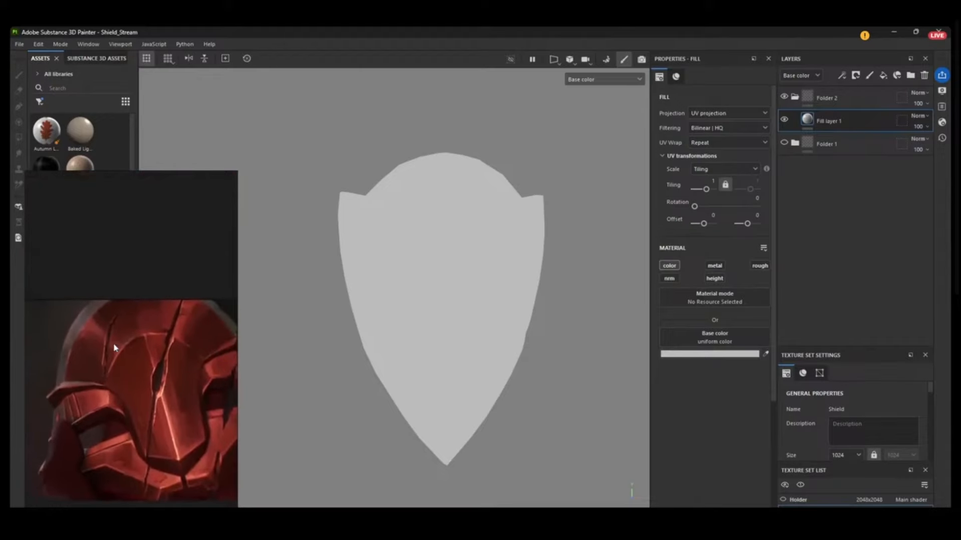
{"action": "middle_click_drag", "start_coordinate": [114, 347], "coordinate": [115, 370]}
{"action": "left_click_drag", "start_coordinate": [23, 170], "coordinate": [49, 313]}
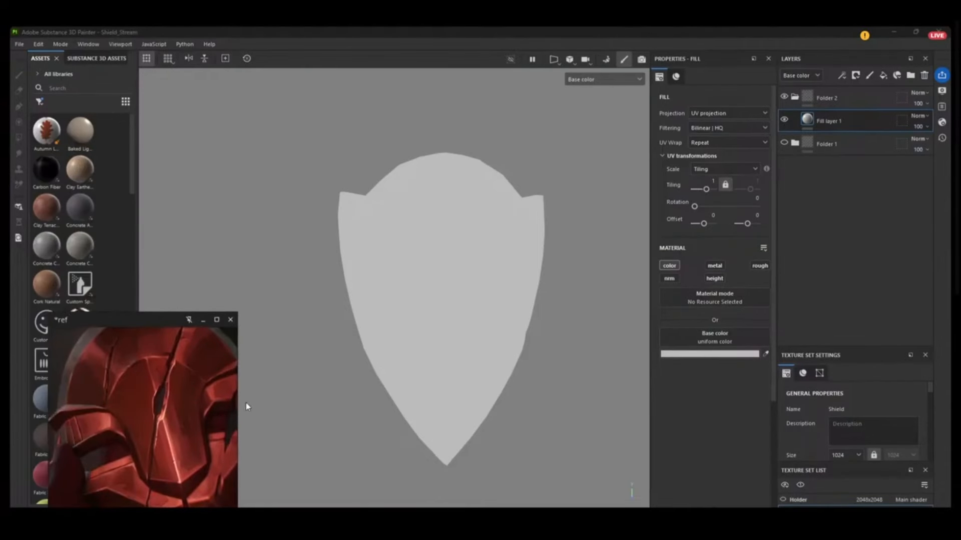
{"action": "left_click_drag", "start_coordinate": [238, 405], "coordinate": [297, 405]}
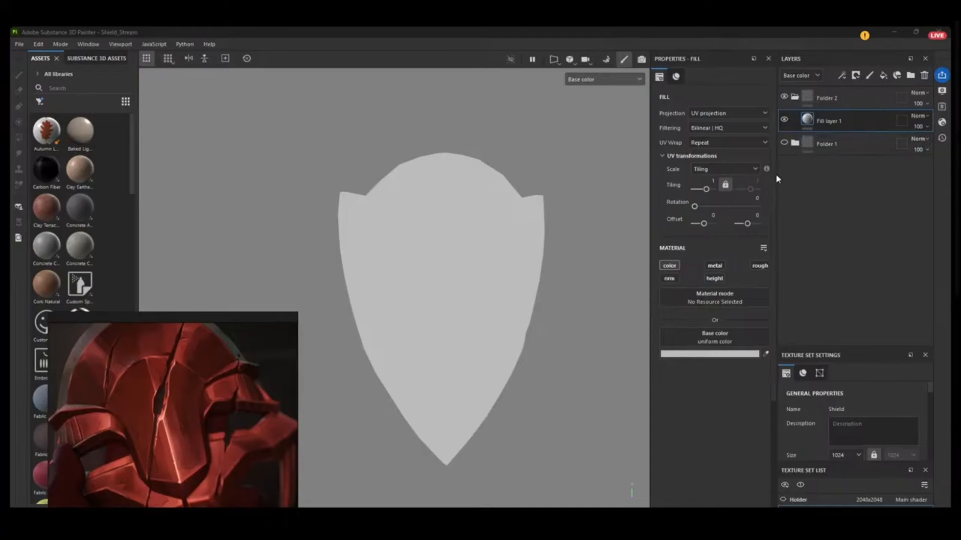
- Sample a dark red from the armour reference as the fill layer's base color
{"action": "left_click", "coordinate": [765, 354]}
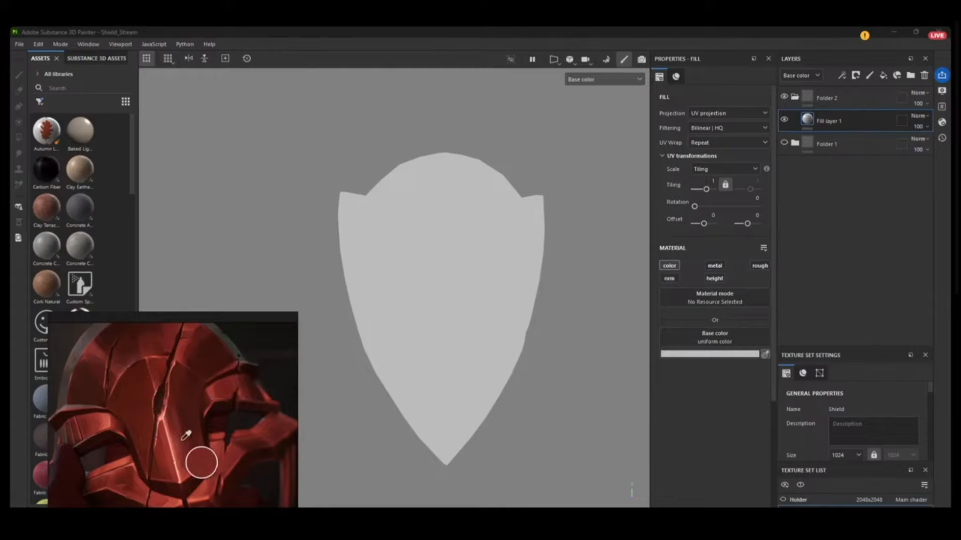
{"action": "left_click", "coordinate": [236, 453]}
{"action": "left_click_drag", "start_coordinate": [579, 295], "coordinate": [580, 316], "text": "alt"}
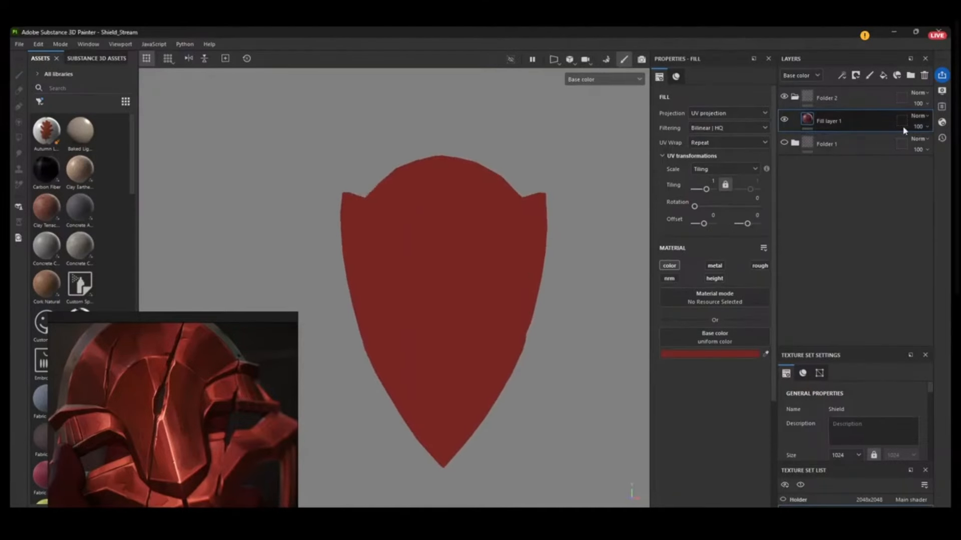
- Add a second fill layer above the red one and rename the red layer to Base color
{"action": "left_click", "coordinate": [883, 75]}
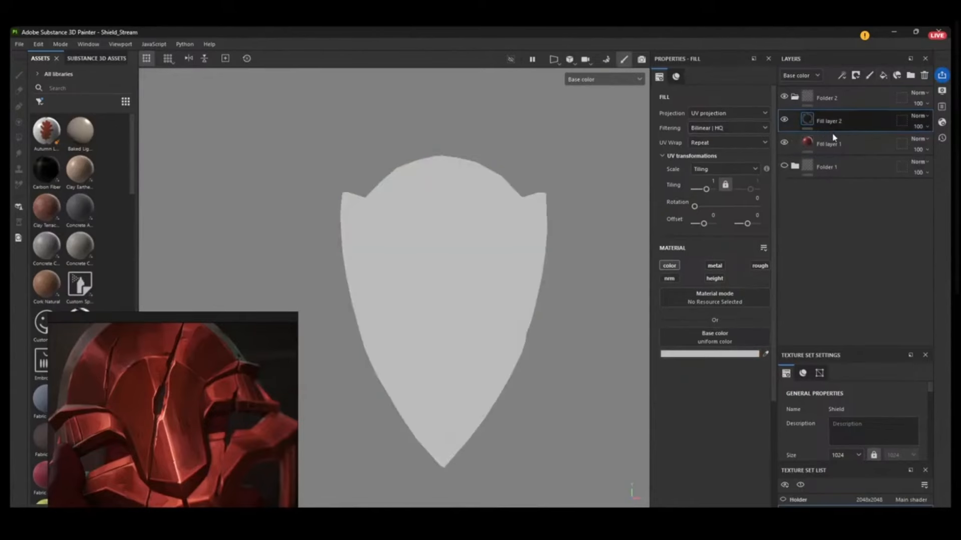
{"action": "double_click", "coordinate": [834, 145]}
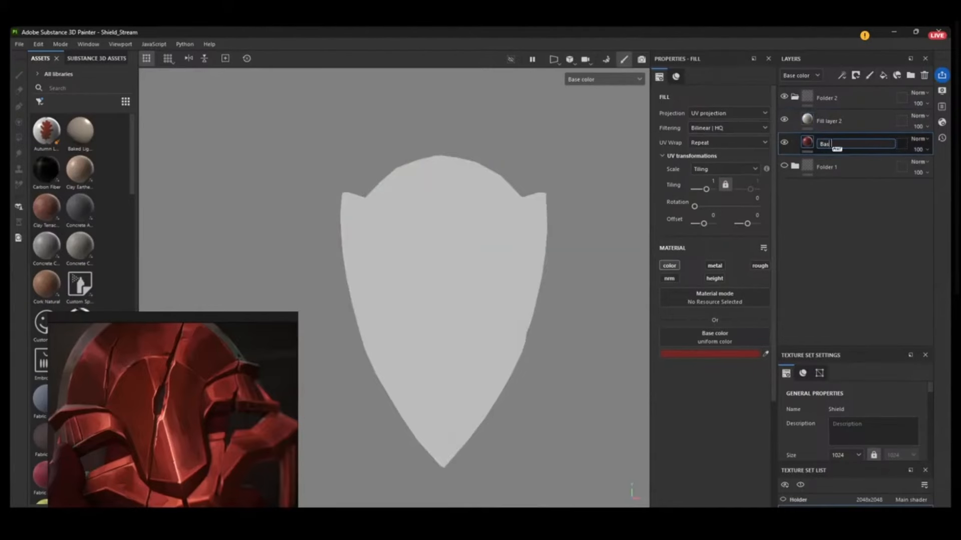
{"action": "type", "text": "Base color"}
{"action": "key", "text": "Return"}
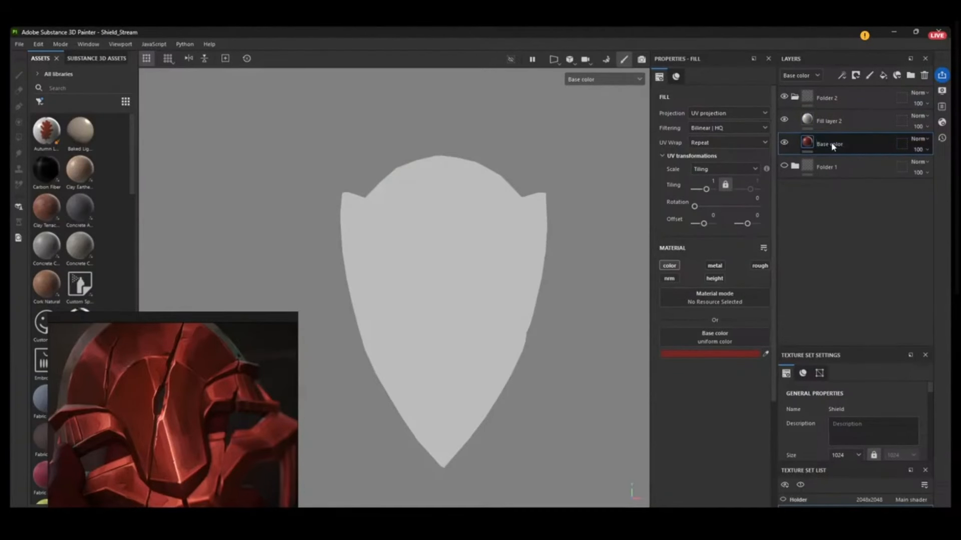
- Add a black mask with a Curvature generator to Fill layer 2
{"action": "left_click", "coordinate": [833, 120]}
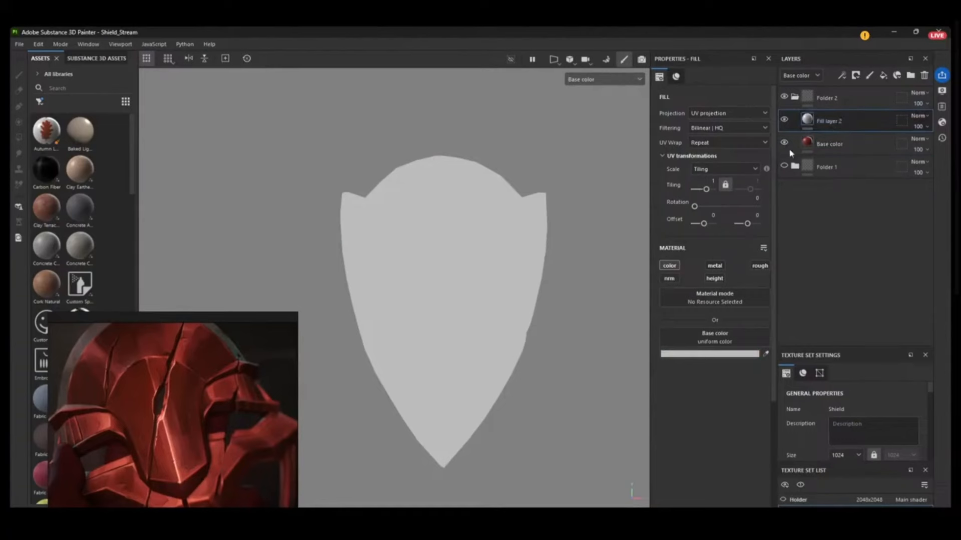
{"action": "right_click", "coordinate": [807, 120]}
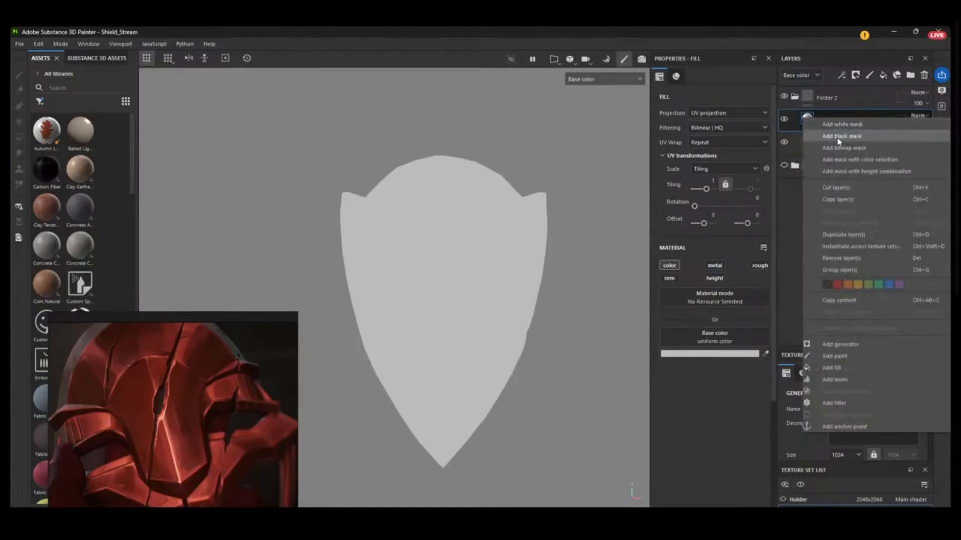
{"action": "left_click", "coordinate": [839, 139]}
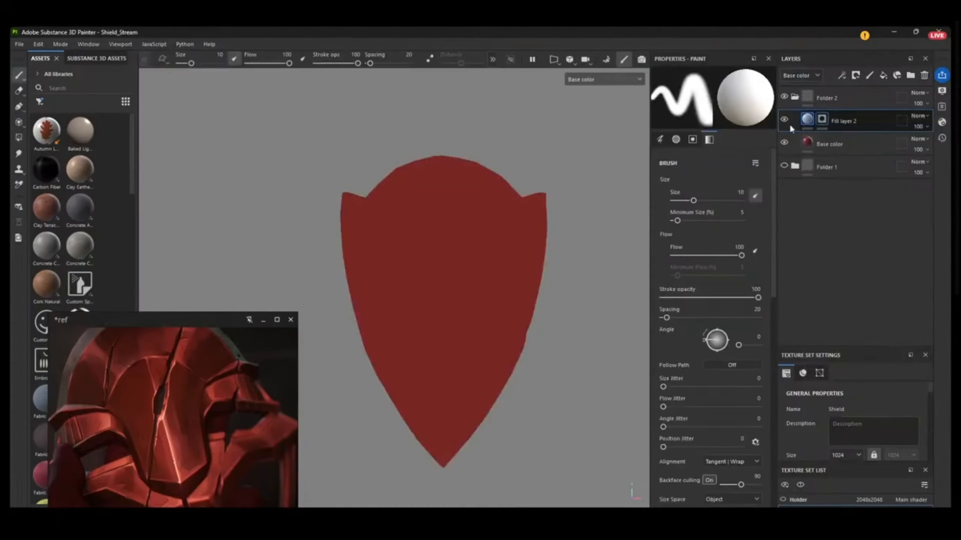
{"action": "right_click", "coordinate": [823, 124]}
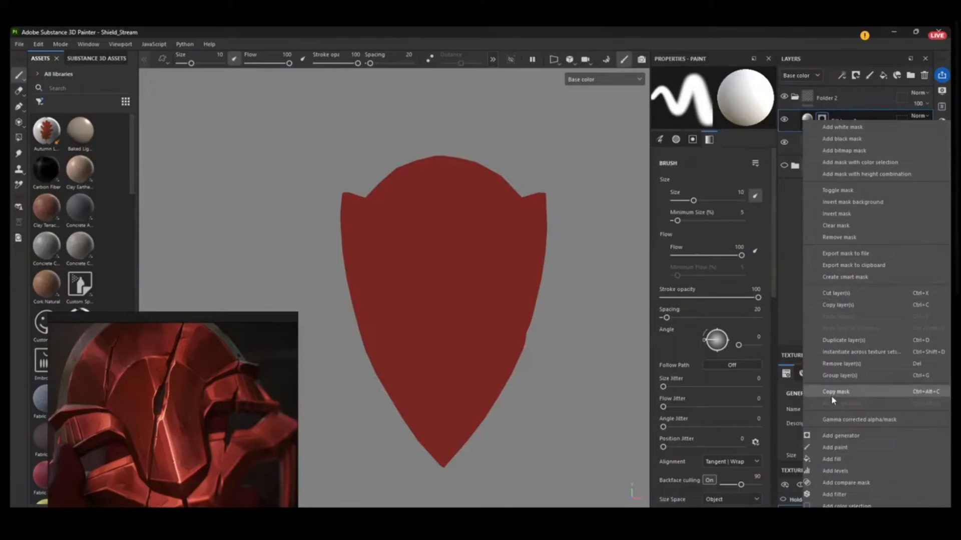
{"action": "left_click", "coordinate": [843, 441]}
{"action": "left_click", "coordinate": [713, 102]}
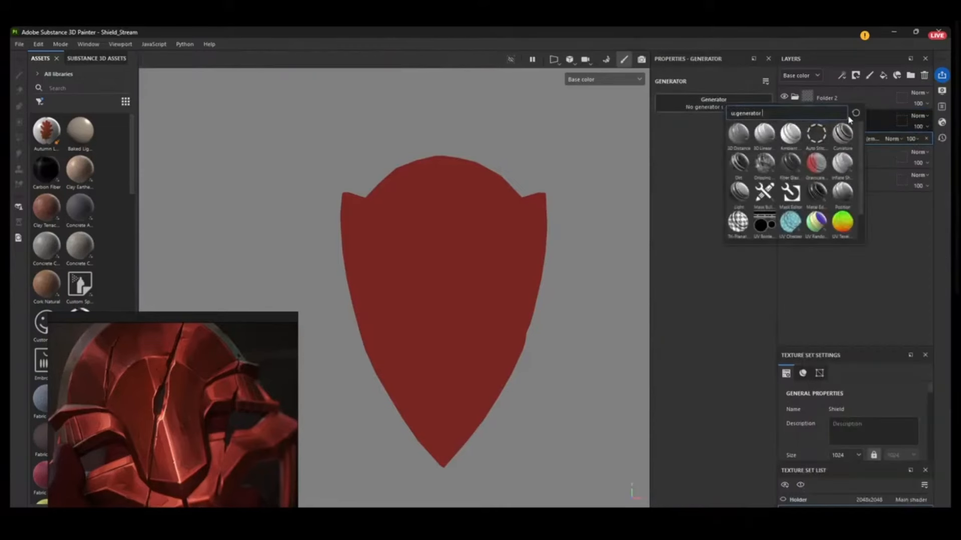
{"action": "left_click", "coordinate": [842, 144]}
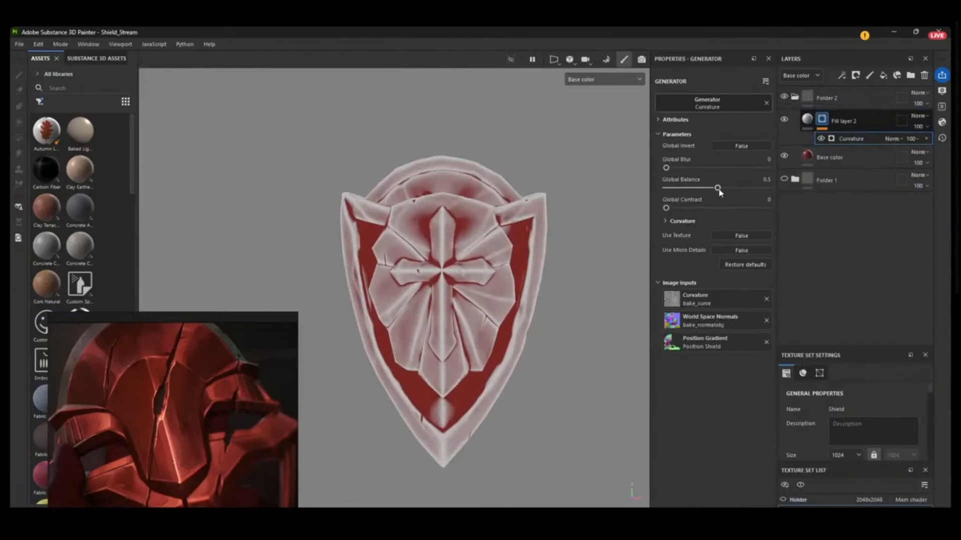
- Set the Curvature generator's Global Balance to 0.19, checking the shield's edge lines from several angles and up close
{"action": "left_click_drag", "start_coordinate": [717, 190], "coordinate": [679, 196]}
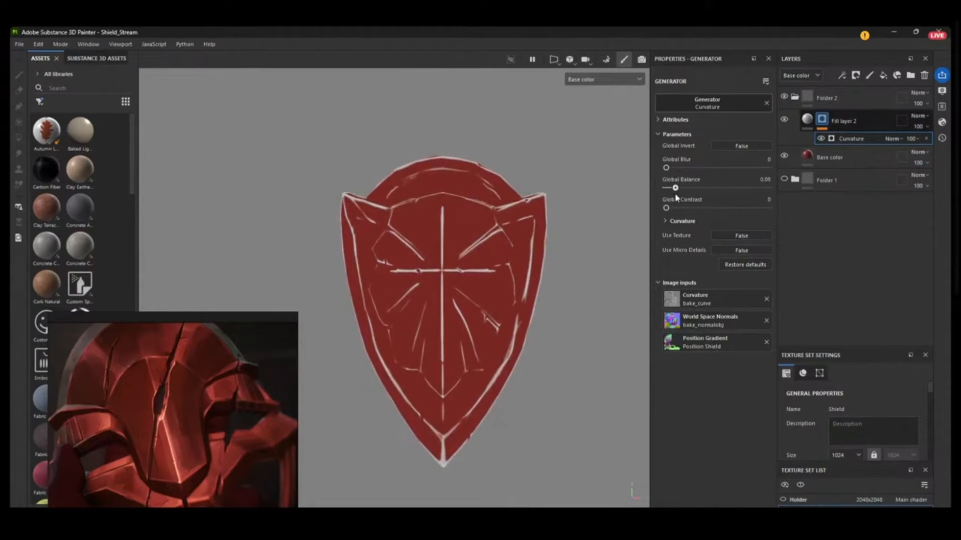
{"action": "left_click_drag", "start_coordinate": [597, 306], "coordinate": [614, 276], "text": "alt"}
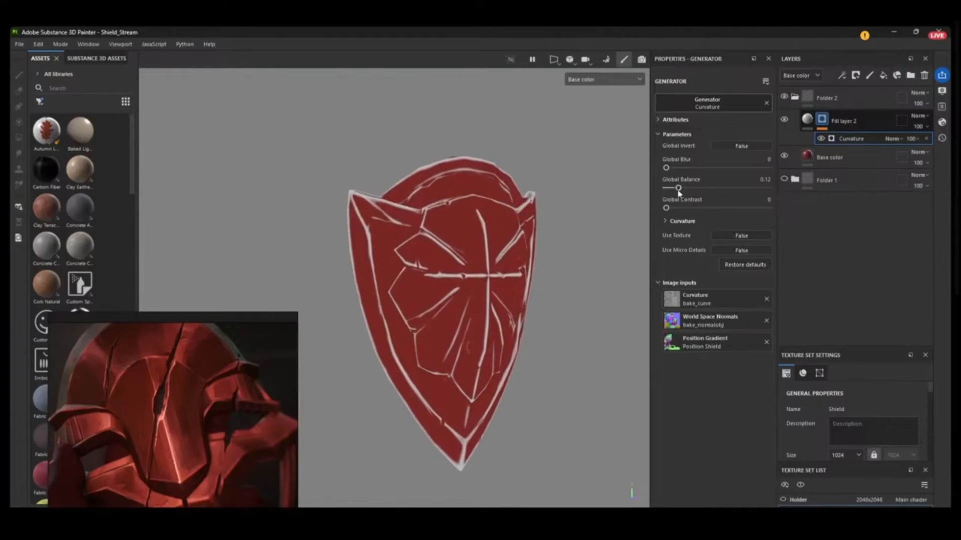
{"action": "left_click_drag", "start_coordinate": [682, 190], "coordinate": [688, 188]}
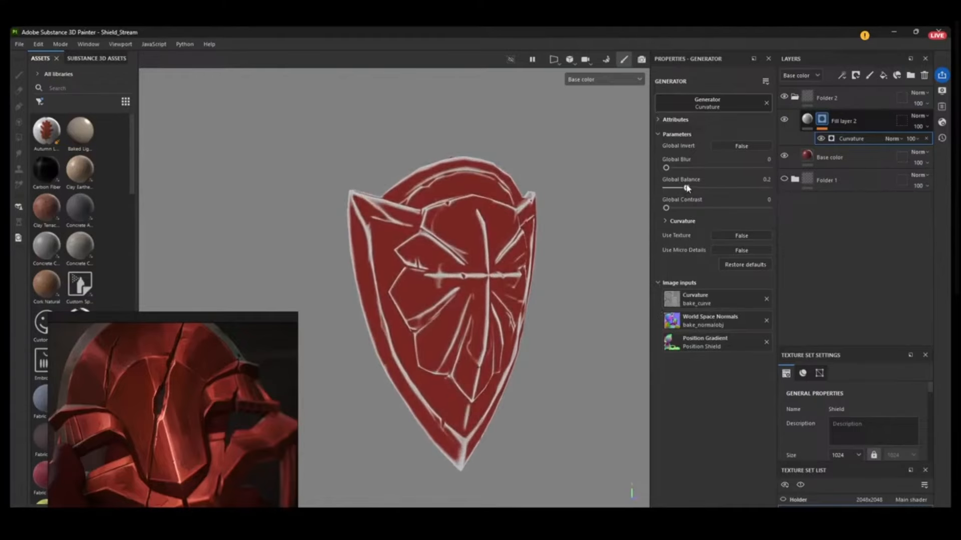
{"action": "left_click_drag", "start_coordinate": [610, 277], "coordinate": [630, 250], "text": "alt"}
{"action": "right_click_drag", "start_coordinate": [506, 177], "coordinate": [523, 500], "text": "alt"}
{"action": "right_click_drag", "start_coordinate": [524, 281], "coordinate": [557, 217], "text": "alt"}
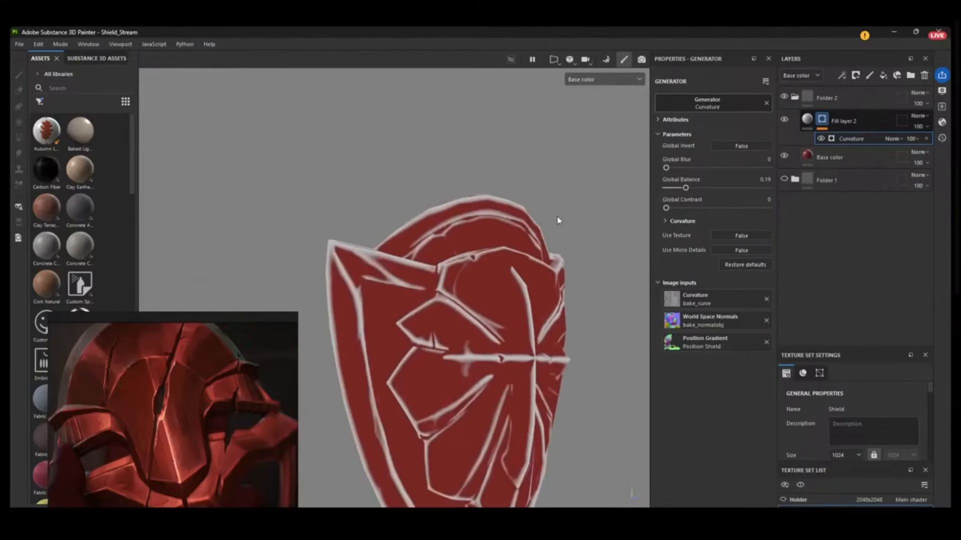
{"action": "middle_click_drag", "start_coordinate": [500, 99], "coordinate": [503, 86], "text": "alt"}
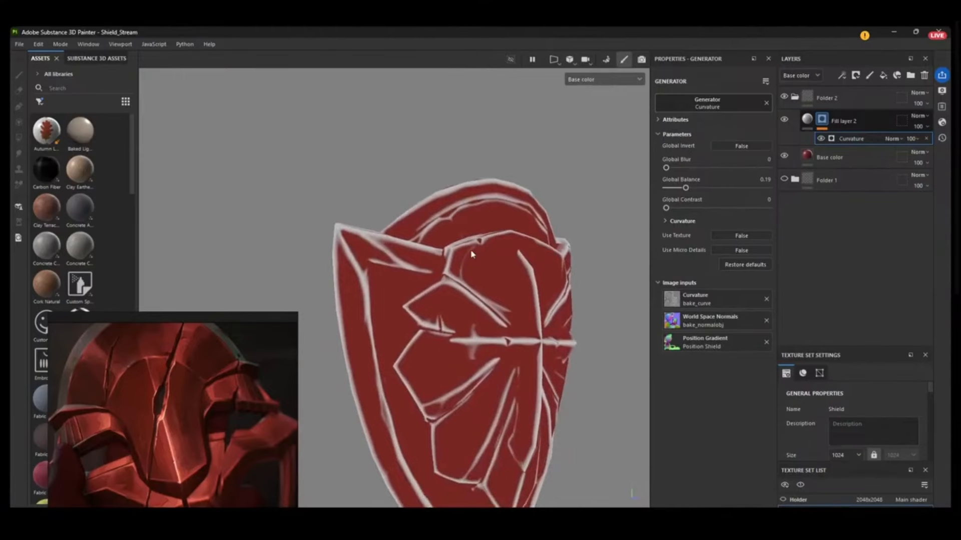
{"action": "left_click_drag", "start_coordinate": [617, 321], "coordinate": [519, 253], "text": "alt"}
{"action": "left_click_drag", "start_coordinate": [592, 309], "coordinate": [548, 200], "text": "alt"}
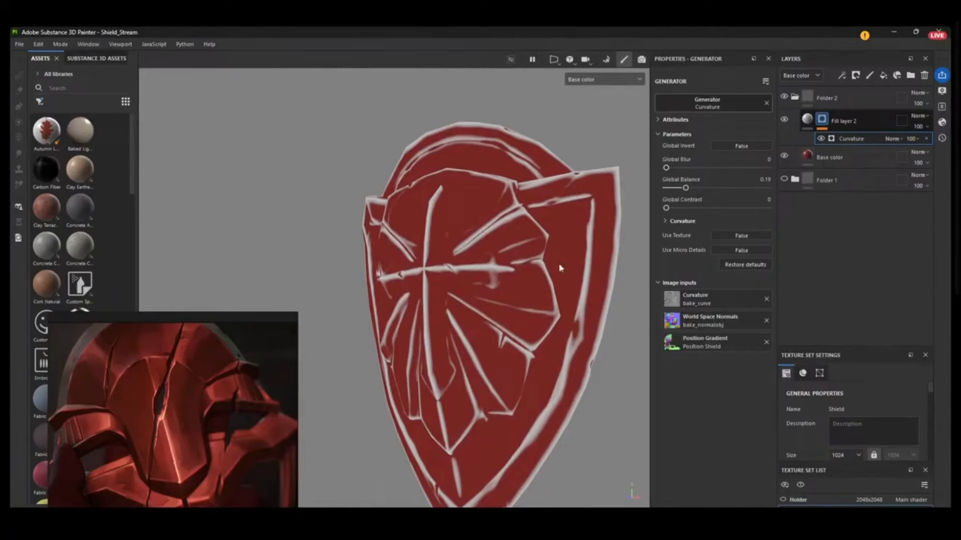
- Set the Curvature generator's Global Balance to 0.22, checking the shield's edge lines from several angles
{"action": "left_click_drag", "start_coordinate": [596, 404], "coordinate": [484, 142], "text": "alt"}
{"action": "middle_click_drag", "start_coordinate": [484, 140], "coordinate": [548, 201], "text": "alt"}
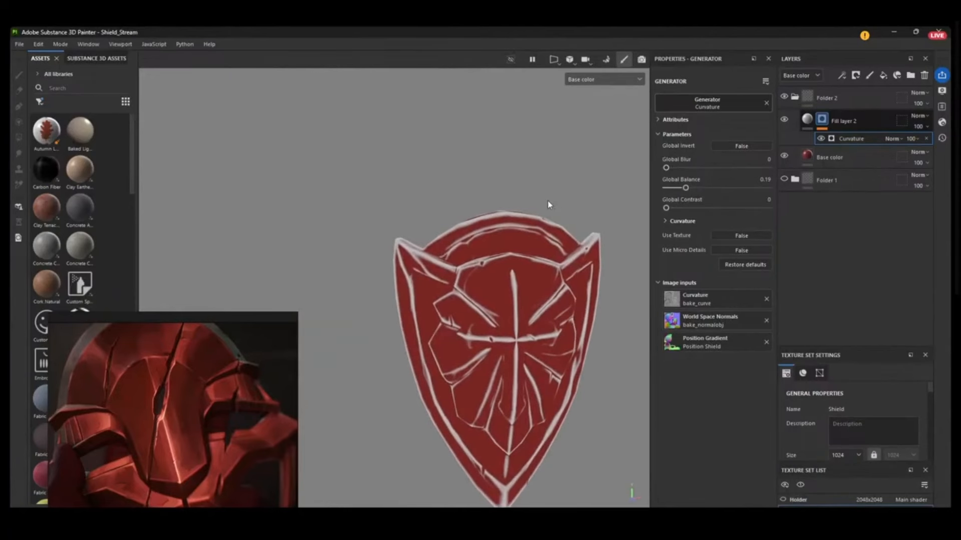
{"action": "scroll", "coordinate": [552, 321], "scroll_direction": "up", "scroll_amount": 3}
{"action": "middle_click_drag", "start_coordinate": [553, 320], "coordinate": [499, 257], "text": "alt"}
{"action": "left_click_drag", "start_coordinate": [634, 315], "coordinate": [653, 312], "text": "alt"}
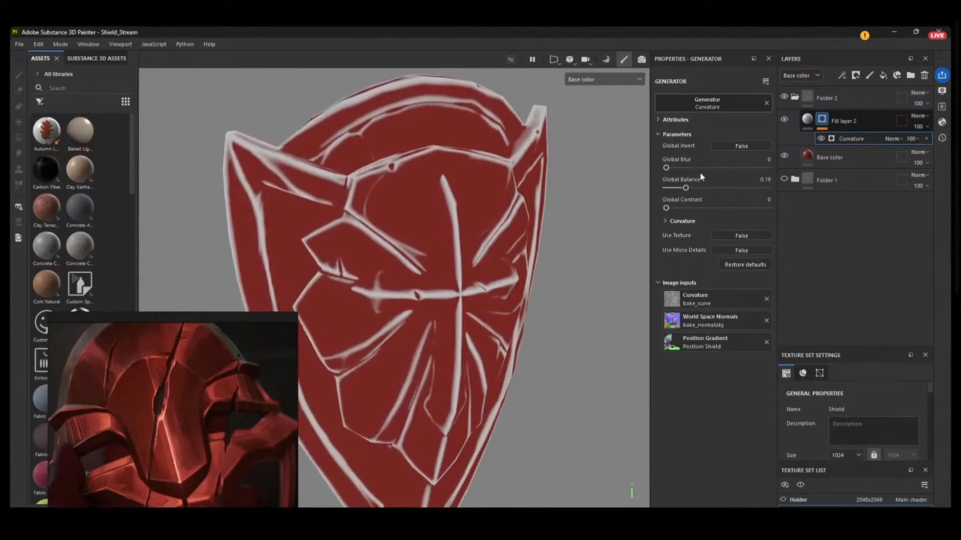
{"action": "left_click_drag", "start_coordinate": [685, 189], "coordinate": [689, 189]}
{"action": "left_click_drag", "start_coordinate": [589, 365], "coordinate": [611, 334], "text": "alt"}
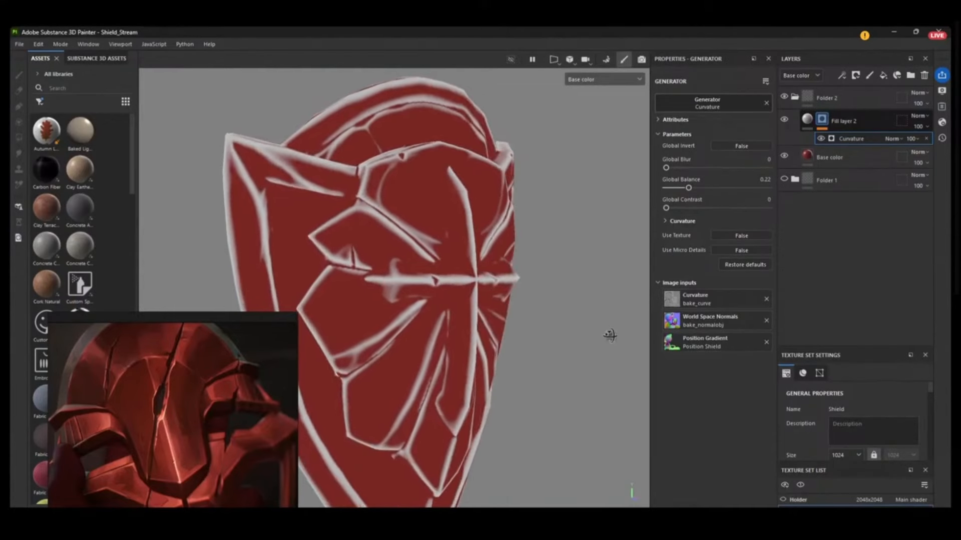
{"action": "right_click_drag", "start_coordinate": [611, 335], "coordinate": [568, 95], "text": "alt"}
{"action": "middle_click_drag", "start_coordinate": [554, 334], "coordinate": [553, 266], "text": "alt"}
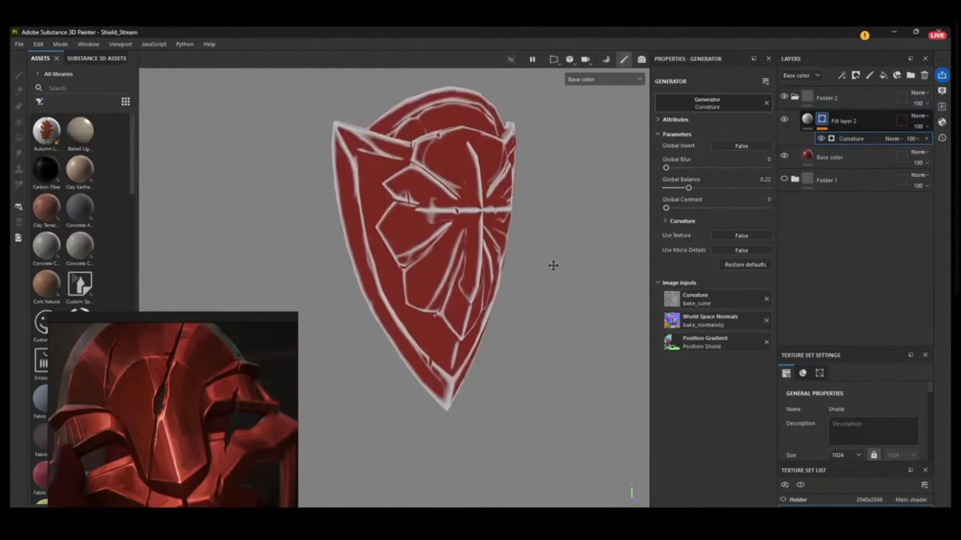
- Sample a light red from the armour reference as Fill layer 2's base color
{"action": "left_click", "coordinate": [807, 119]}
{"action": "left_click", "coordinate": [765, 355]}
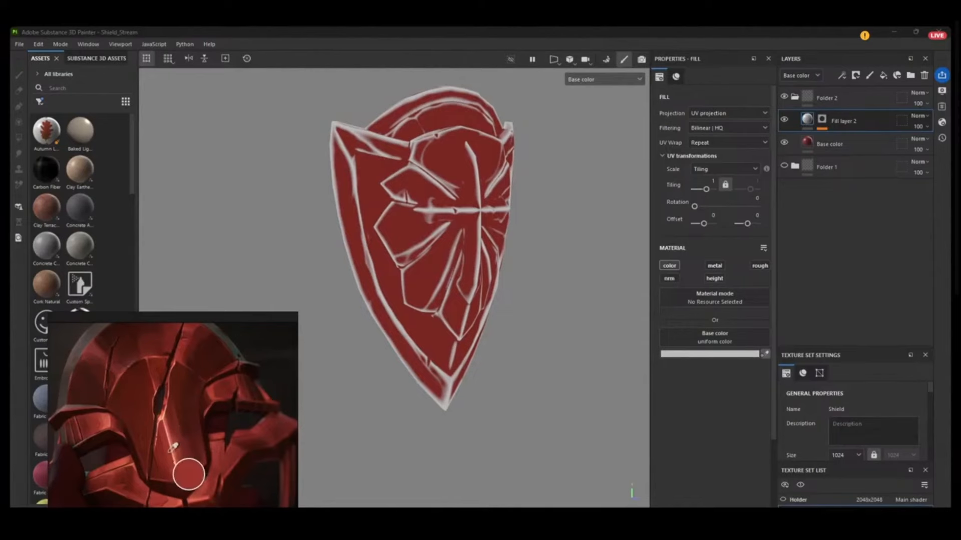
{"action": "left_click", "coordinate": [185, 497]}
{"action": "left_click_drag", "start_coordinate": [492, 350], "coordinate": [435, 370], "text": "alt"}
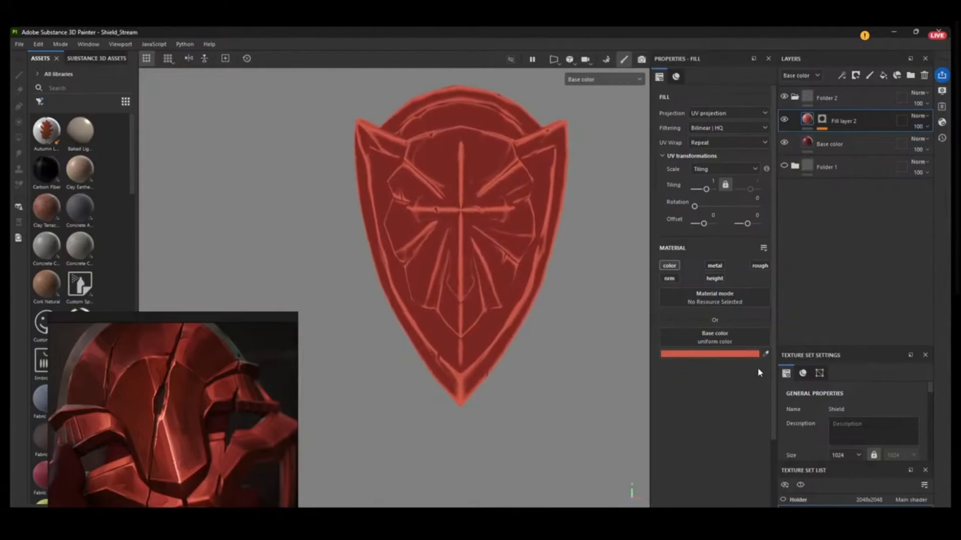
{"action": "left_click_drag", "start_coordinate": [623, 246], "coordinate": [573, 231], "text": "alt"}
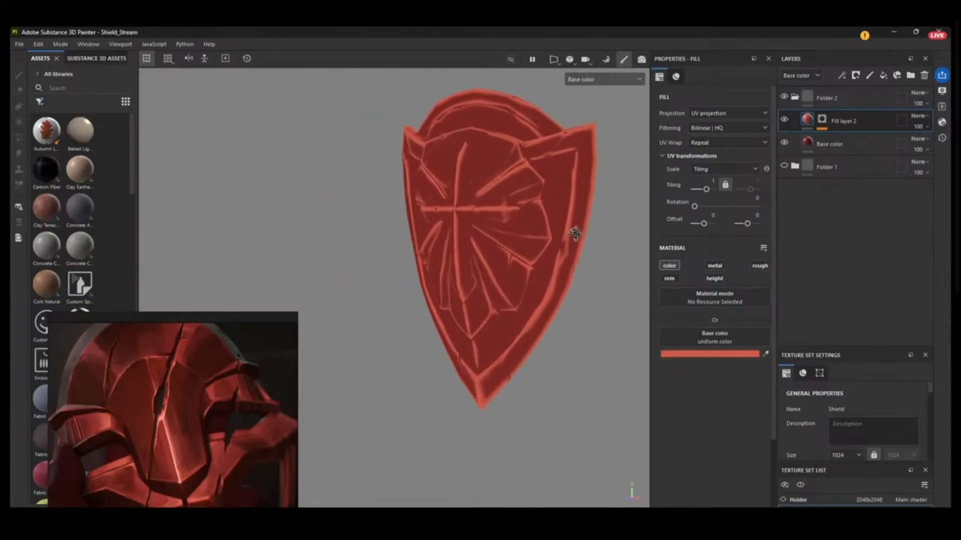
- Lower the opacity of Fill layer 2 to 91
{"action": "left_click", "coordinate": [920, 127]}
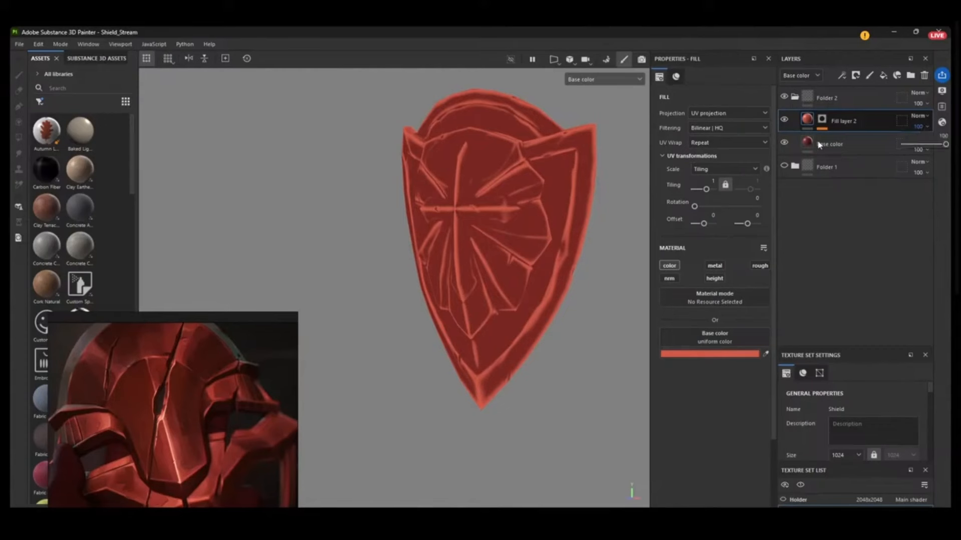
{"action": "left_click", "coordinate": [939, 144]}
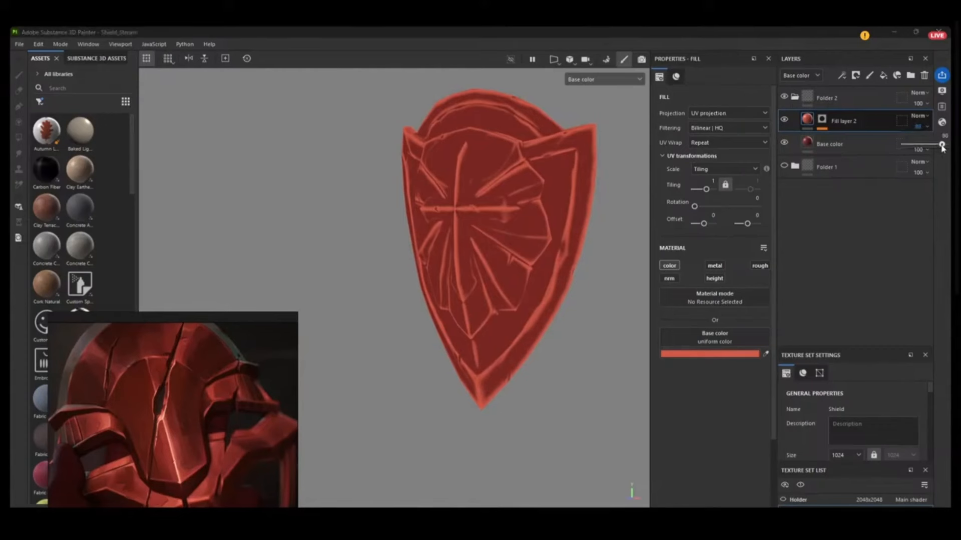
{"action": "left_click_drag", "start_coordinate": [941, 145], "coordinate": [939, 145]}
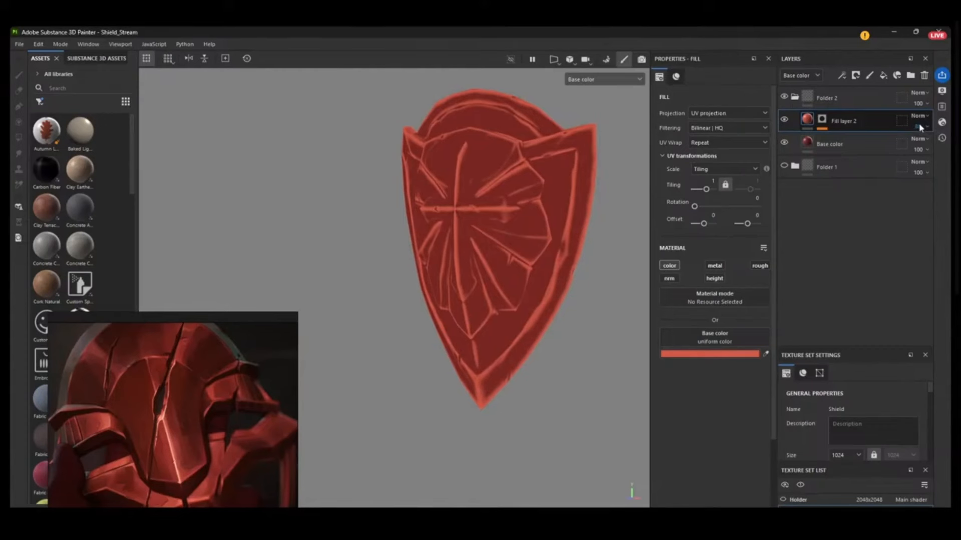
{"action": "left_click", "coordinate": [923, 128]}
{"action": "left_click_drag", "start_coordinate": [941, 145], "coordinate": [939, 145]}
- Examine the light red edge highlights on the shield up close and from several angles
{"action": "scroll", "coordinate": [509, 217], "scroll_direction": "up", "scroll_amount": 5}
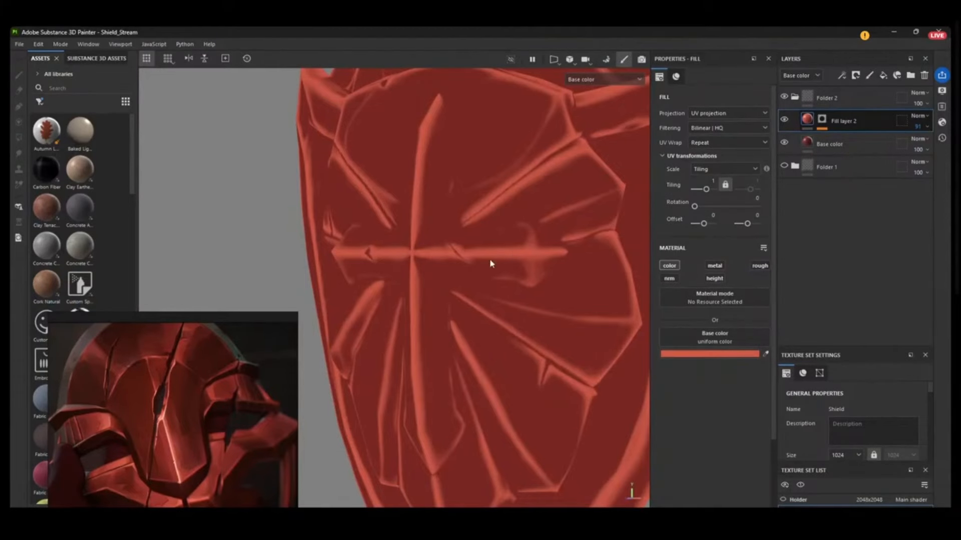
{"action": "scroll", "coordinate": [379, 306], "scroll_direction": "down", "scroll_amount": 10}
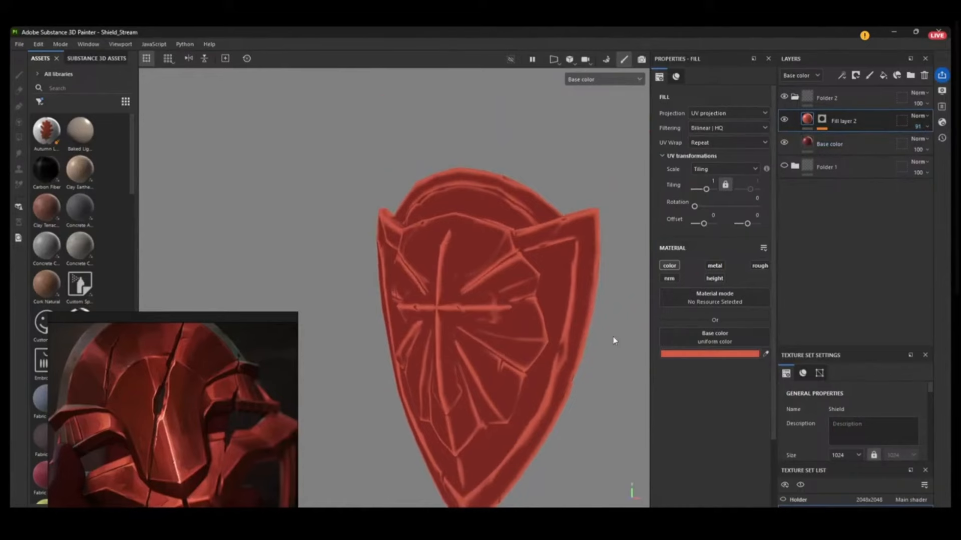
{"action": "middle_click_drag", "start_coordinate": [612, 377], "coordinate": [558, 310], "text": "alt"}
{"action": "left_click_drag", "start_coordinate": [557, 311], "coordinate": [641, 296], "text": "alt"}
{"action": "middle_click_drag", "start_coordinate": [522, 352], "coordinate": [560, 346], "text": "alt"}
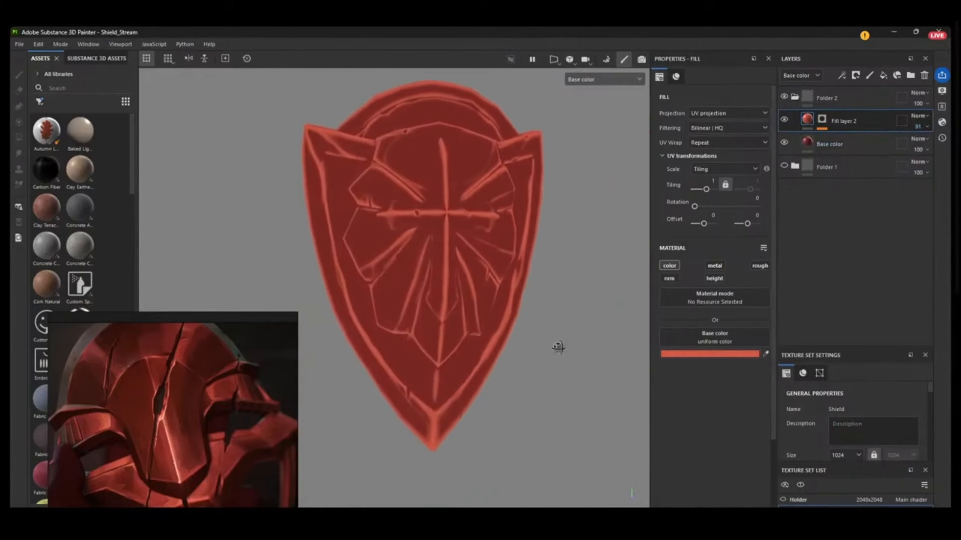
{"action": "left_click_drag", "start_coordinate": [560, 346], "coordinate": [524, 320], "text": "alt"}
{"action": "middle_click_drag", "start_coordinate": [524, 320], "coordinate": [541, 387], "text": "alt"}
{"action": "left_click_drag", "start_coordinate": [541, 387], "coordinate": [577, 362], "text": "alt"}
{"action": "middle_click_drag", "start_coordinate": [577, 362], "coordinate": [548, 283], "text": "alt"}
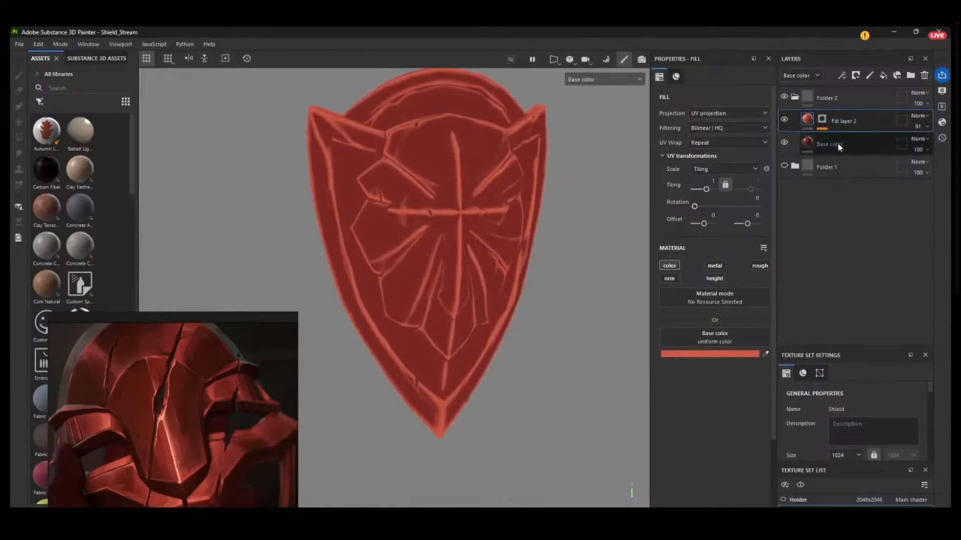
- Rename Fill layer 2 as Curvature
{"action": "double_click", "coordinate": [846, 122]}
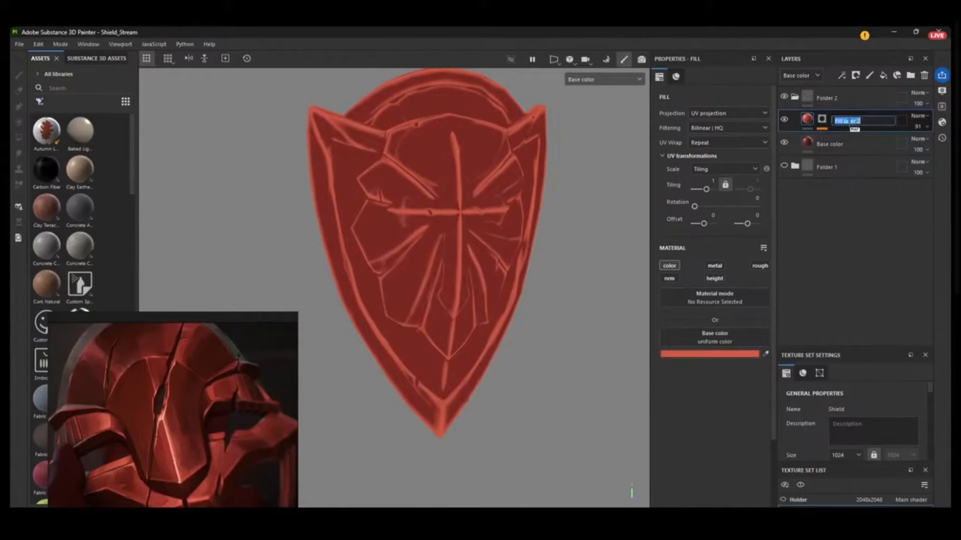
{"action": "type", "text": "Curvature"}
{"action": "key", "text": "Return"}
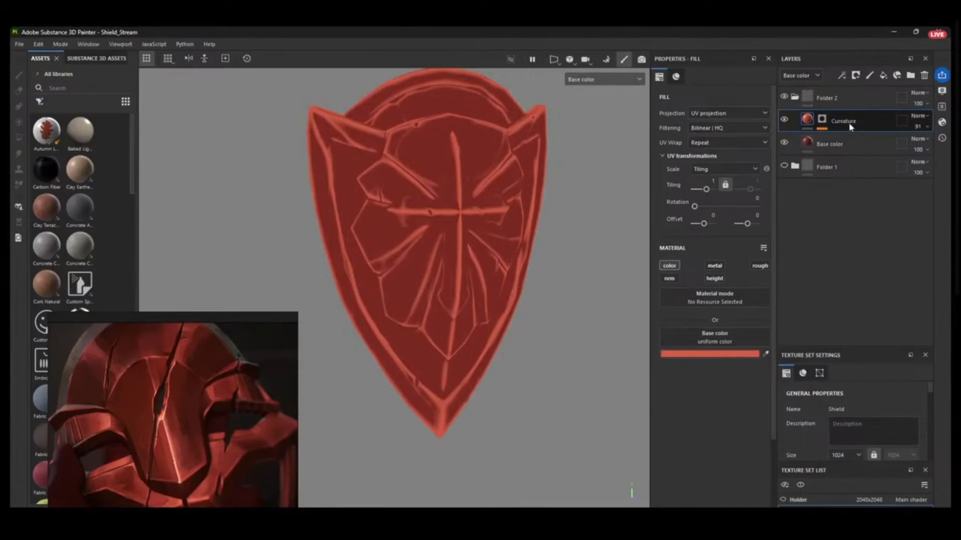
- Add a fill layer above the Curvature layer and give it a black mask with a Light generator
{"action": "left_click", "coordinate": [883, 75]}
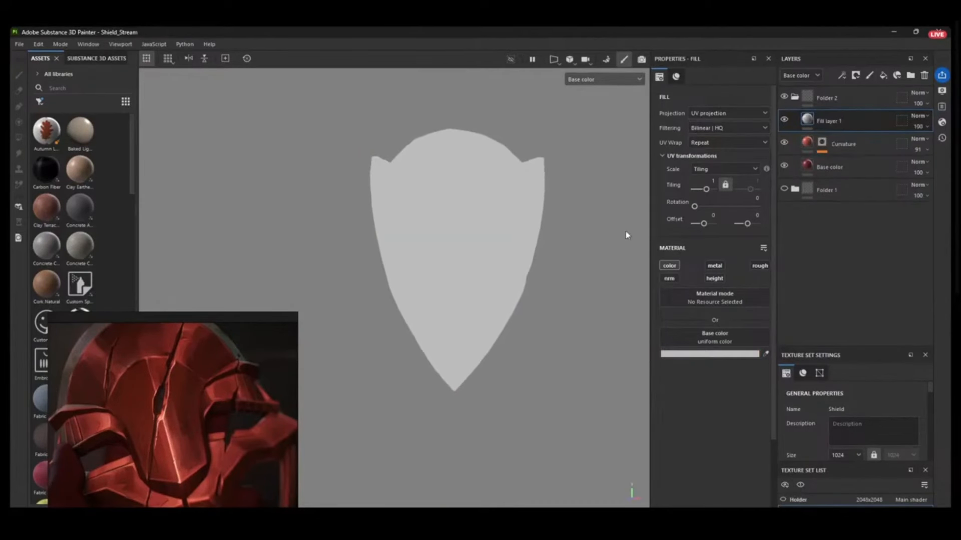
{"action": "right_click", "coordinate": [801, 123]}
{"action": "left_click", "coordinate": [842, 139]}
{"action": "right_click", "coordinate": [825, 131]}
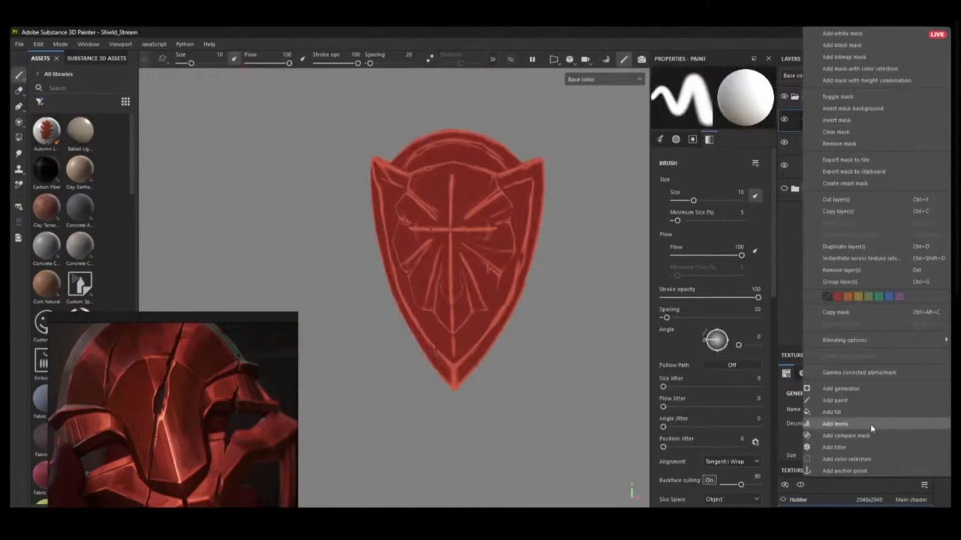
{"action": "left_click", "coordinate": [848, 390]}
{"action": "left_click", "coordinate": [723, 106]}
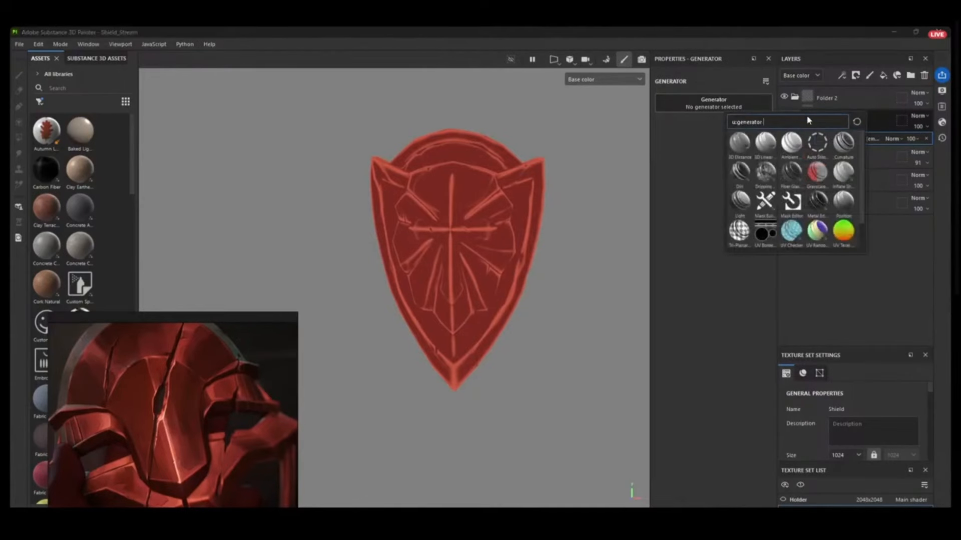
{"action": "left_click", "coordinate": [742, 201]}
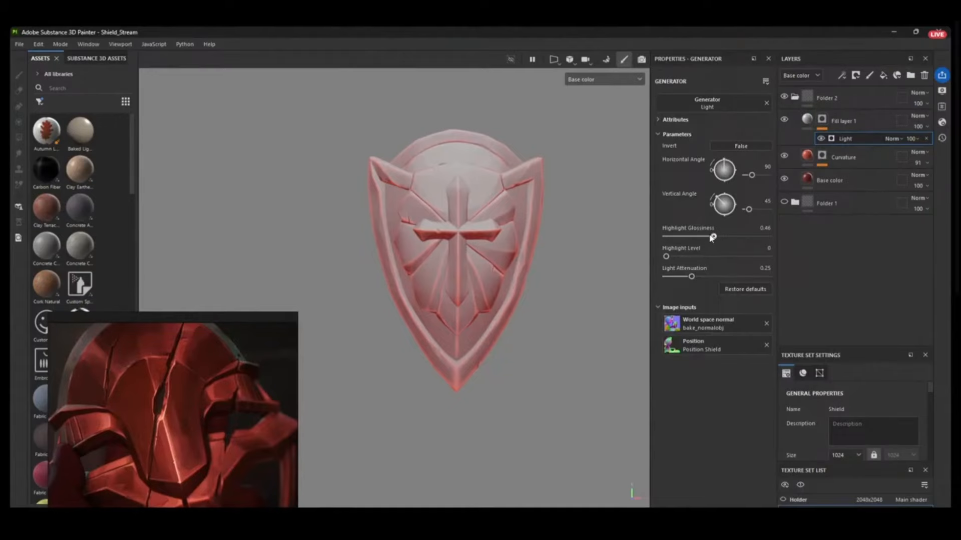
- Set the Light generator's Highlight Glossiness to 0.69 and its Horizontal Angle to 52
{"action": "left_click_drag", "start_coordinate": [713, 236], "coordinate": [737, 238]}
{"action": "left_click_drag", "start_coordinate": [578, 325], "coordinate": [559, 302], "text": "alt"}
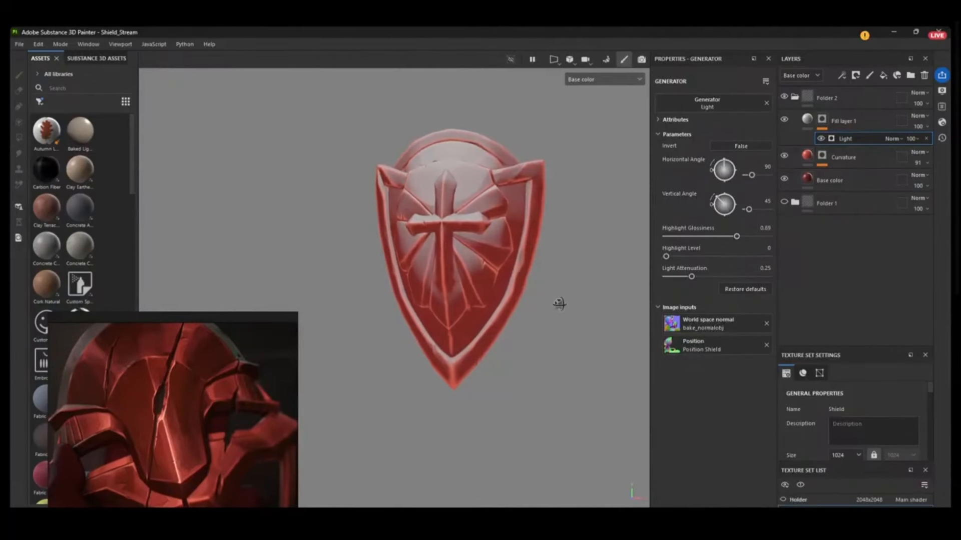
{"action": "left_click_drag", "start_coordinate": [722, 165], "coordinate": [716, 171]}
{"action": "left_click_drag", "start_coordinate": [541, 371], "coordinate": [547, 376], "text": "alt"}
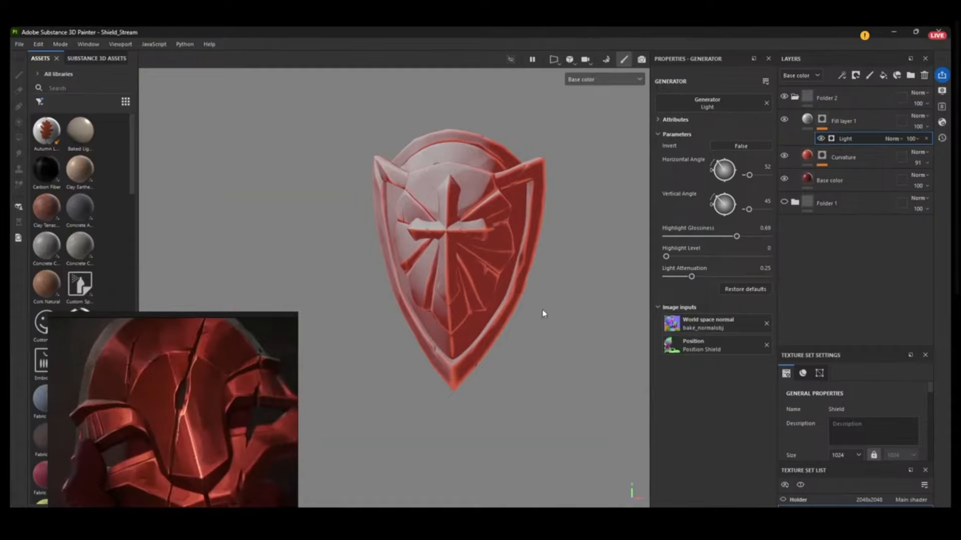
{"action": "left_click_drag", "start_coordinate": [568, 344], "coordinate": [598, 325], "text": "alt"}
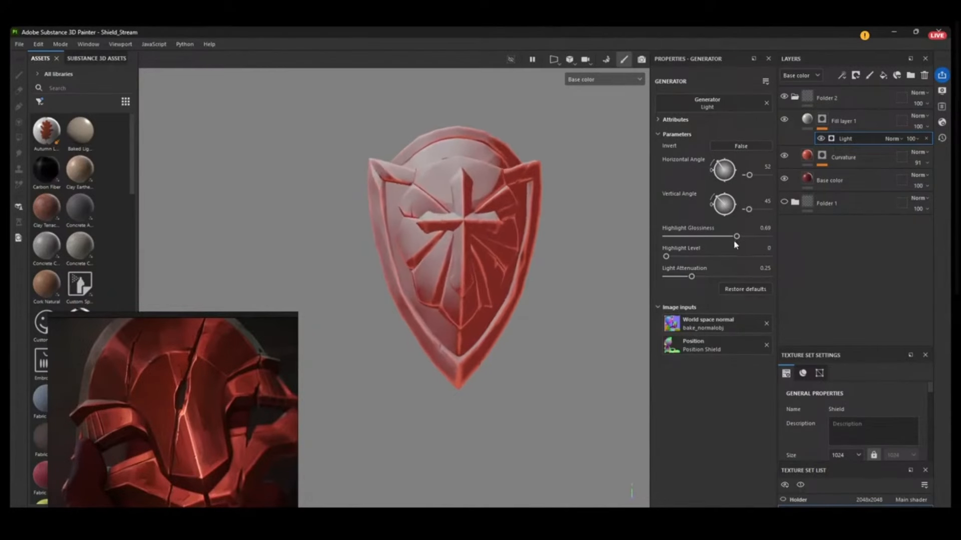
- Raise the Light generator's Highlight Glossiness to 0.74 and check the lighting across the shield
{"action": "mouse_move", "coordinate": [736, 236]}
{"action": "left_mouse_down"}
{"action": "mouse_move", "coordinate": [720, 236]}
{"action": "mouse_move", "coordinate": [743, 237]}
{"action": "left_mouse_up"}
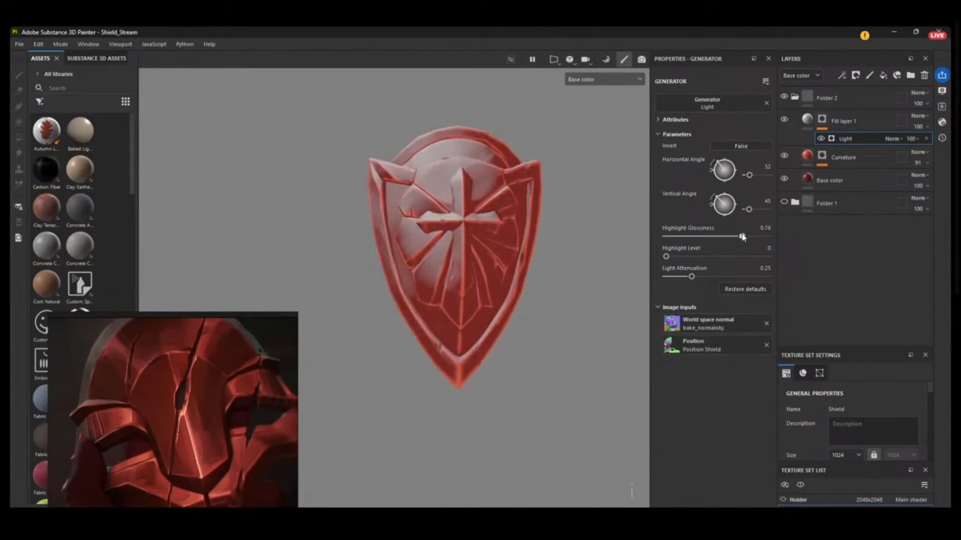
{"action": "left_click_drag", "start_coordinate": [592, 292], "coordinate": [564, 225], "text": "alt"}
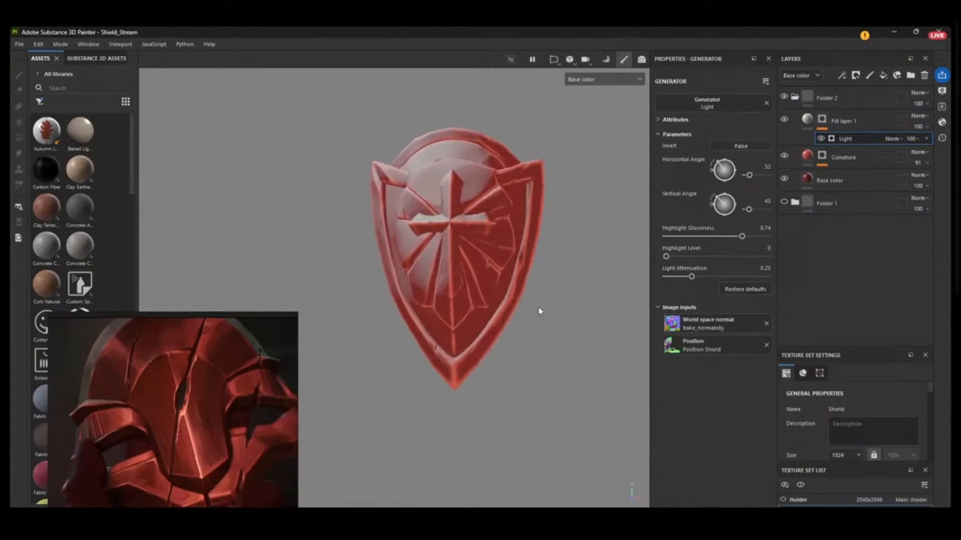
{"action": "left_click_drag", "start_coordinate": [538, 307], "coordinate": [550, 364], "text": "alt"}
{"action": "middle_click_drag", "start_coordinate": [604, 252], "coordinate": [602, 296], "text": "alt"}
- Sample a light red from the armour reference as the base color of the light-masked fill layer
{"action": "left_click", "coordinate": [808, 123]}
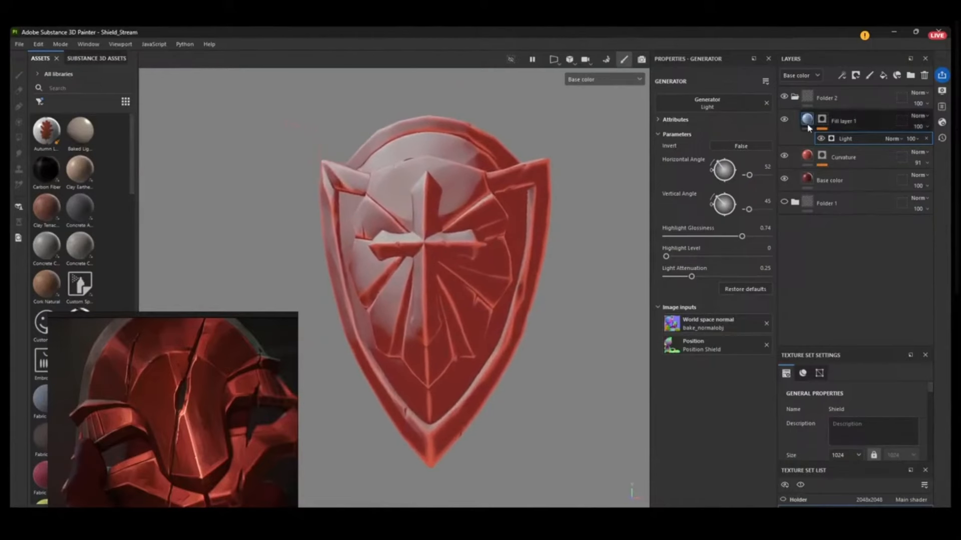
{"action": "left_click", "coordinate": [765, 355]}
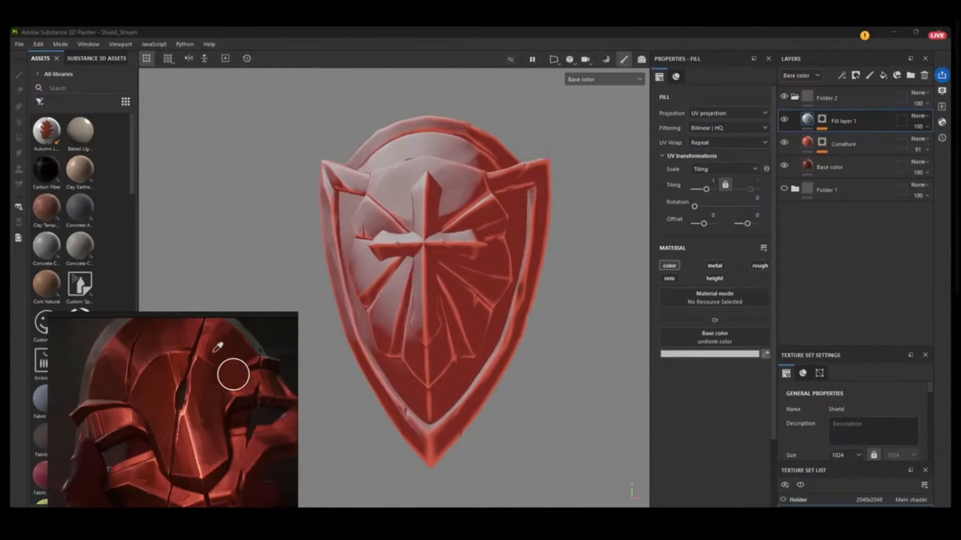
{"action": "left_click", "coordinate": [204, 495]}
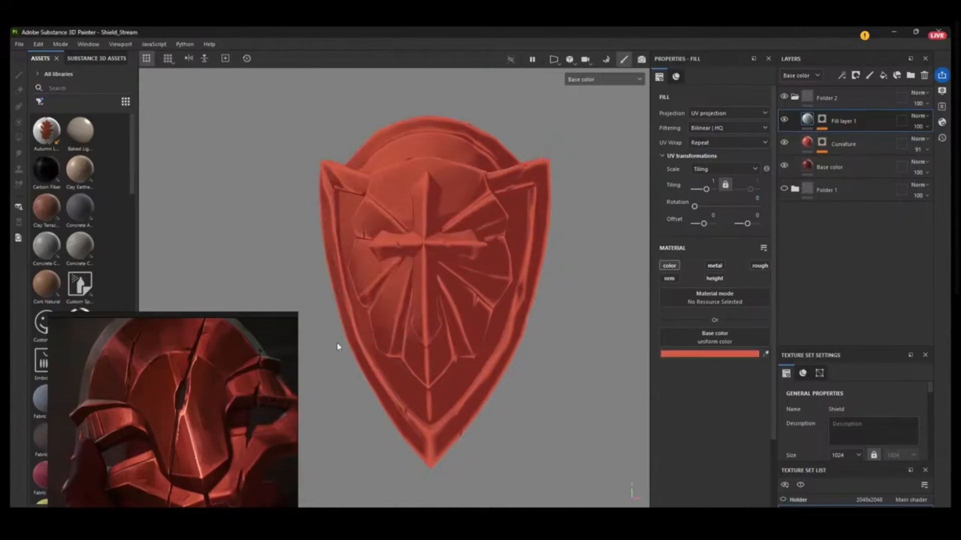
- Change the Curvature layer's base color to a slightly deeper red and check it on the shield
{"action": "left_click", "coordinate": [843, 144]}
{"action": "left_click", "coordinate": [764, 356]}
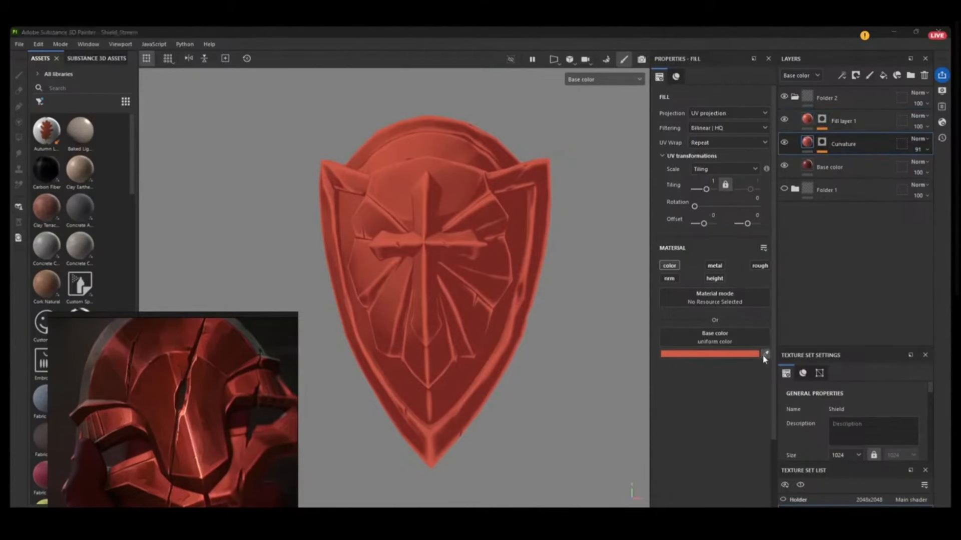
{"action": "left_click", "coordinate": [729, 358]}
{"action": "left_click_drag", "start_coordinate": [599, 312], "coordinate": [602, 220], "text": "alt"}
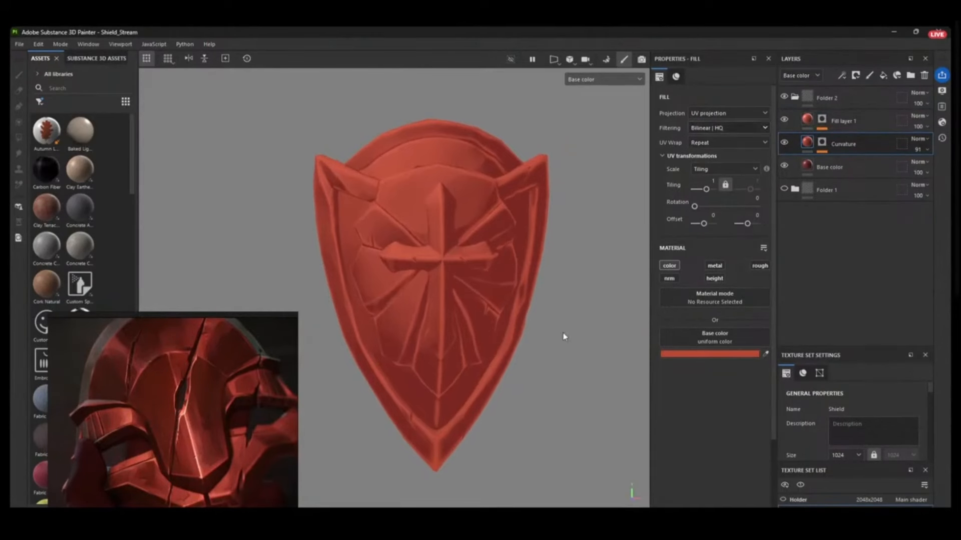
{"action": "left_click_drag", "start_coordinate": [564, 337], "coordinate": [575, 272], "text": "alt"}
- Rename the light-masked fill layer as light
{"action": "left_click", "coordinate": [851, 121]}
{"action": "double_click", "coordinate": [842, 122]}
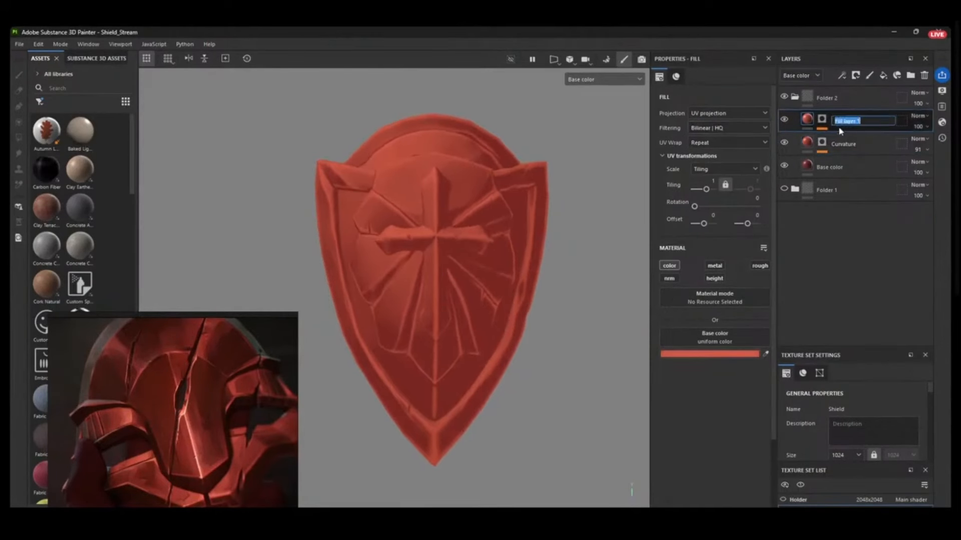
{"action": "type", "text": "High"}
{"action": "type", "text": "t"}
{"action": "key", "text": "Return"}
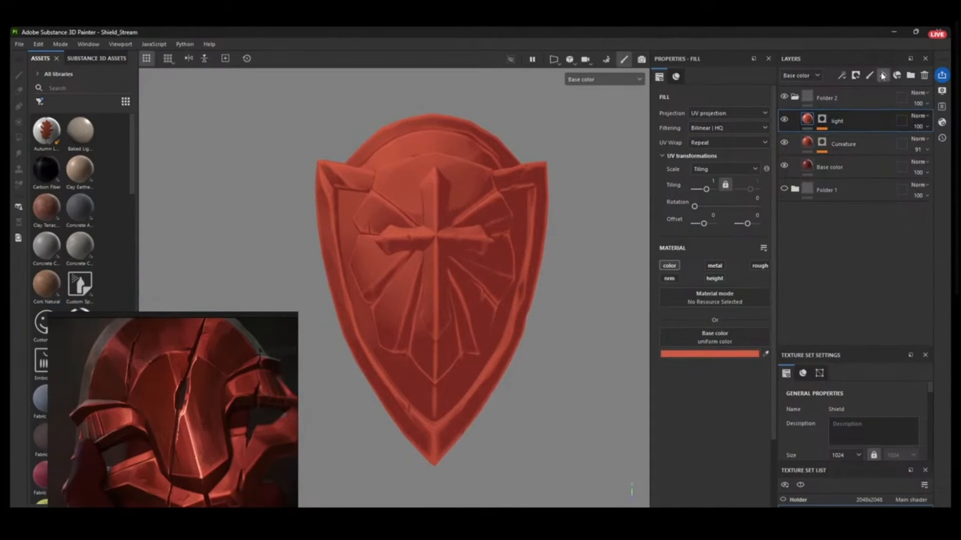
- Add a fill layer above the light layer and give it a black mask driven by a Light generator
{"action": "left_click", "coordinate": [882, 75]}
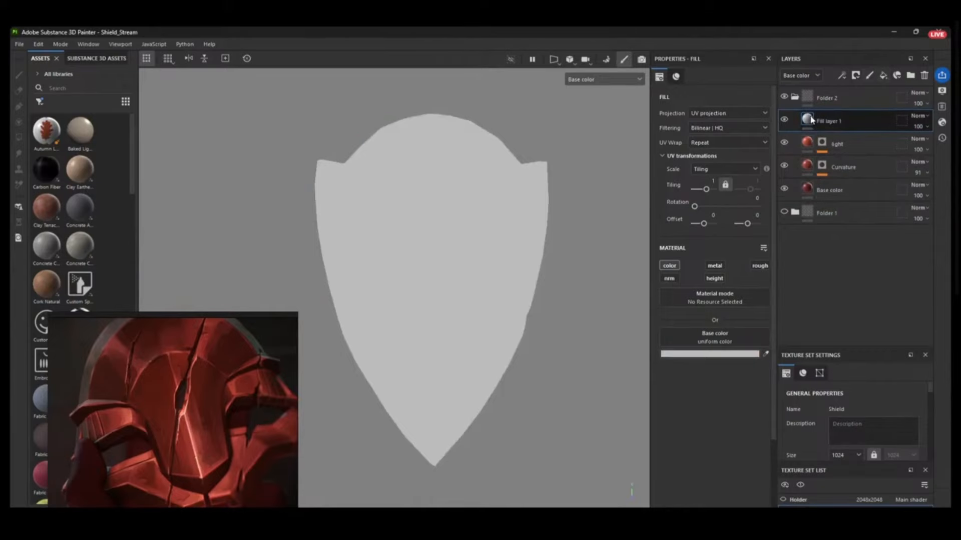
{"action": "right_click", "coordinate": [812, 120]}
{"action": "left_click", "coordinate": [843, 137]}
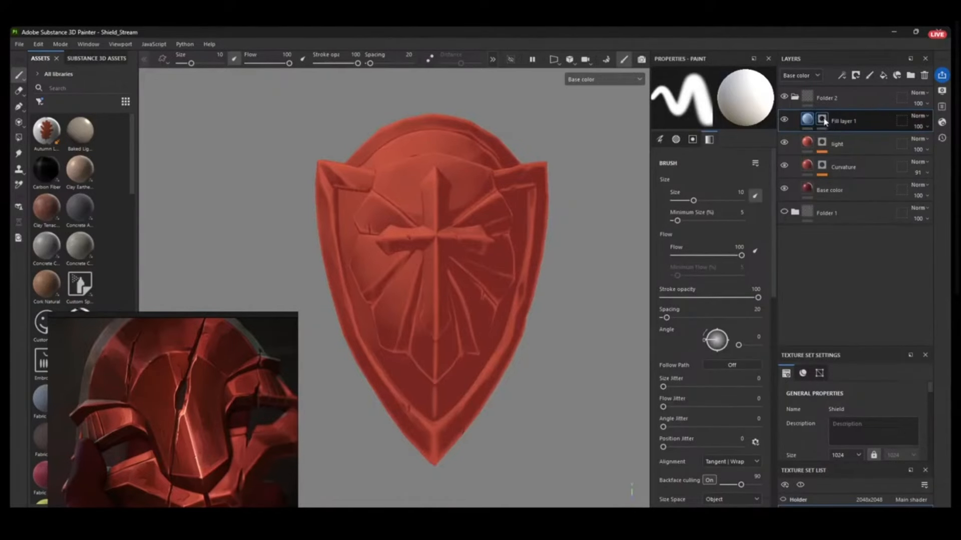
{"action": "right_click", "coordinate": [824, 121]}
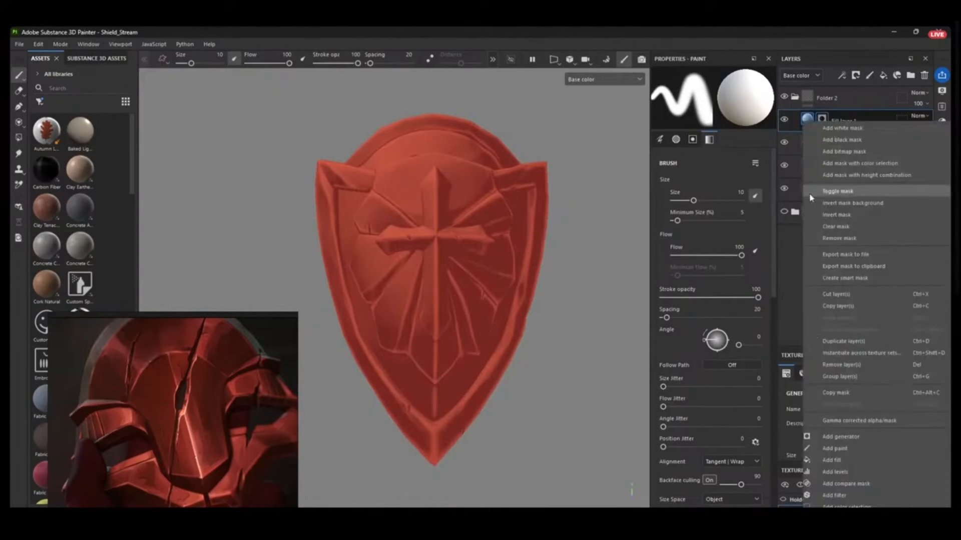
{"action": "left_click", "coordinate": [841, 437]}
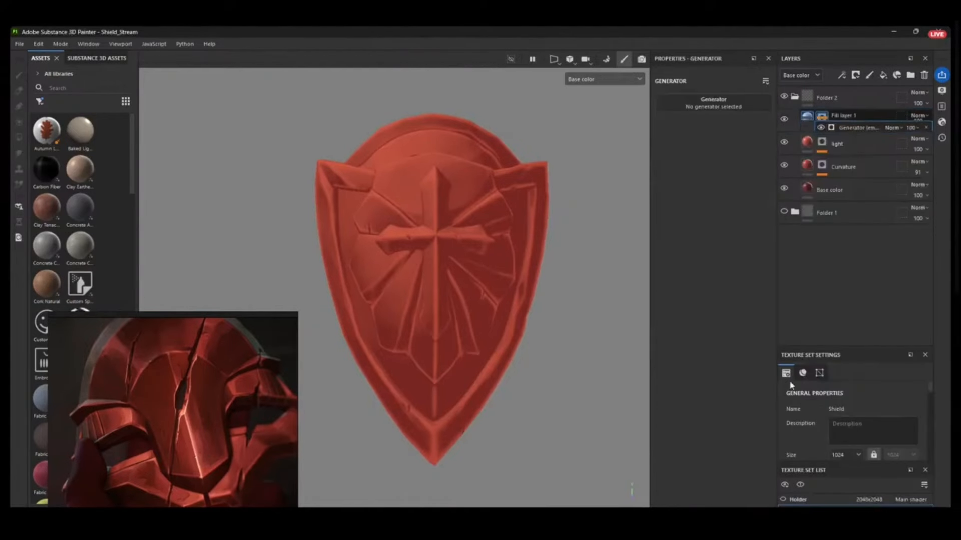
{"action": "left_click", "coordinate": [715, 104]}
{"action": "left_click", "coordinate": [732, 195]}
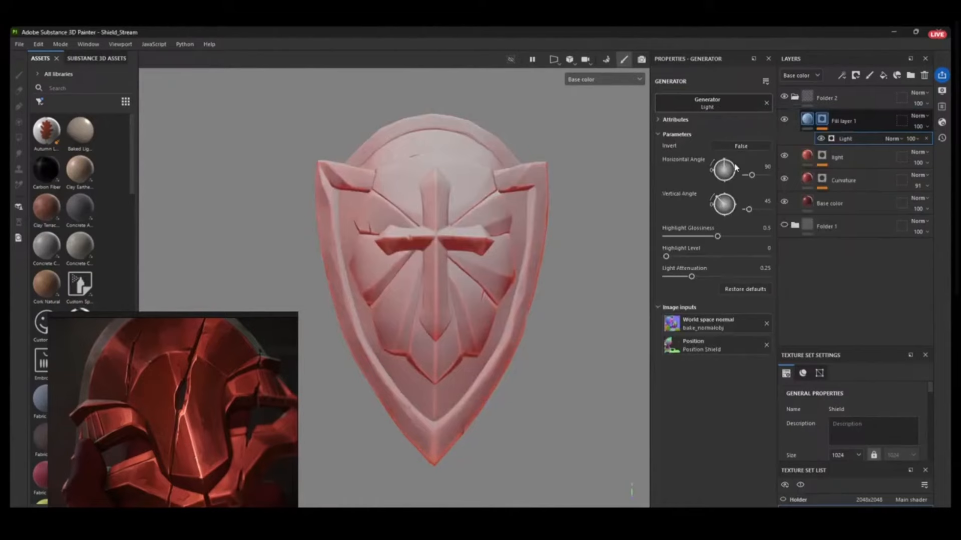
- Set the new Light generator's angles to 161 horizontal and 297 vertical with glossiness 0.66, and lower the light layer's opacity to 90
{"action": "left_click_drag", "start_coordinate": [724, 198], "coordinate": [728, 175]}
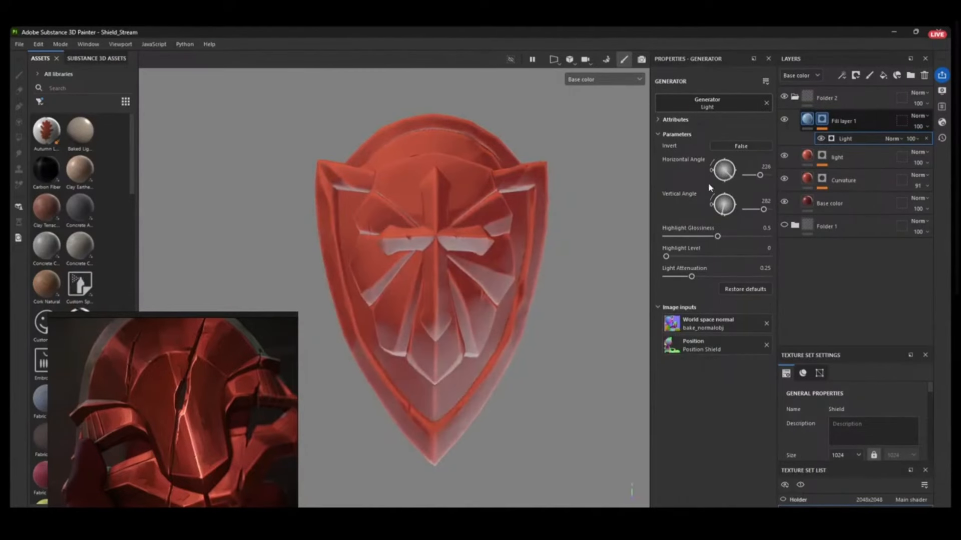
{"action": "left_click_drag", "start_coordinate": [727, 211], "coordinate": [727, 208]}
{"action": "left_click_drag", "start_coordinate": [734, 173], "coordinate": [729, 171]}
{"action": "left_click_drag", "start_coordinate": [717, 237], "coordinate": [734, 236]}
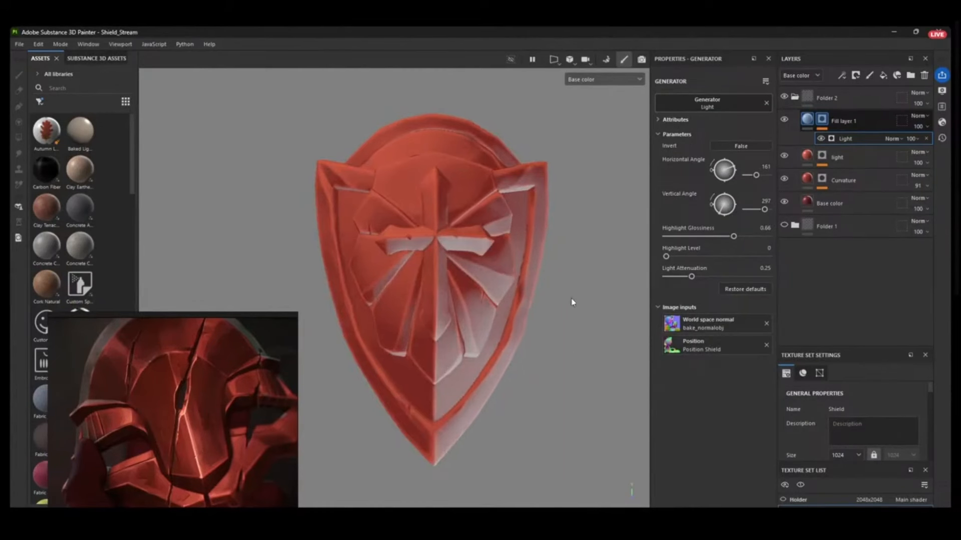
{"action": "left_click_drag", "start_coordinate": [581, 342], "coordinate": [560, 335], "text": "alt"}
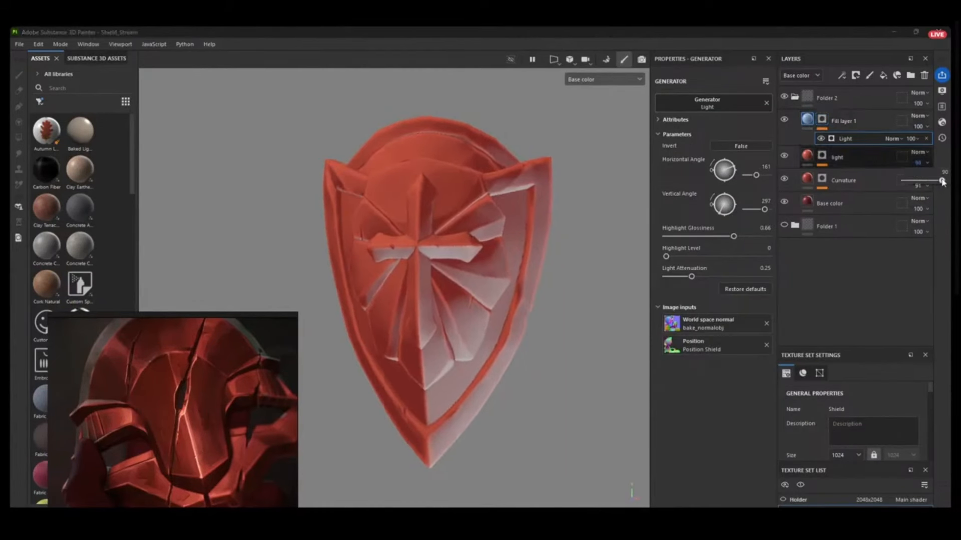
{"action": "left_click_drag", "start_coordinate": [944, 181], "coordinate": [941, 182]}
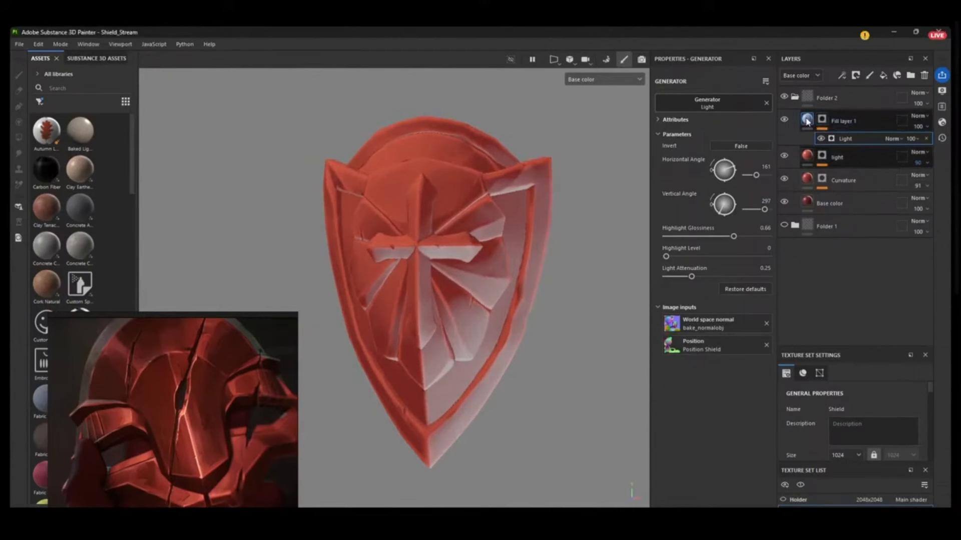
- Sample a dark red from the armour reference as Fill layer 1's base color and darken it further
{"action": "left_click", "coordinate": [806, 120]}
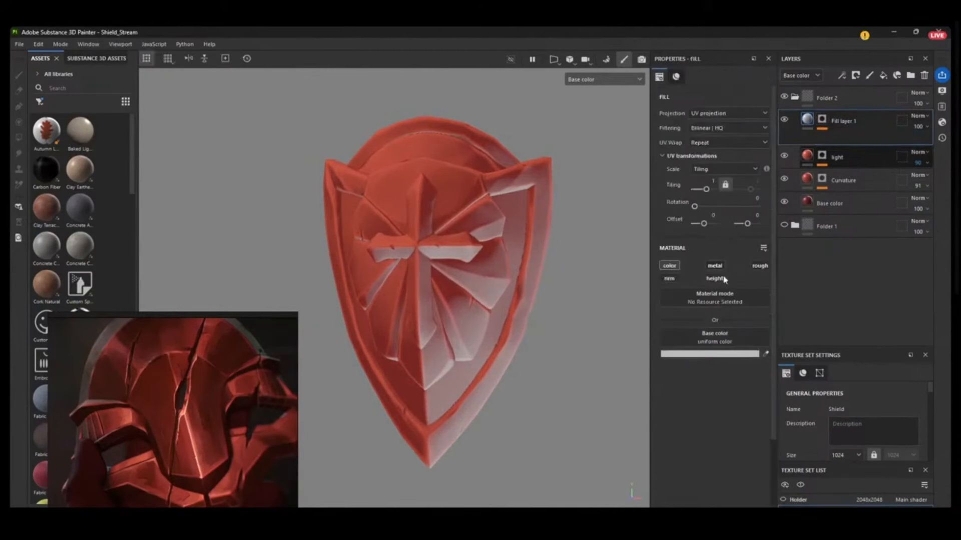
{"action": "left_click", "coordinate": [765, 354]}
{"action": "left_click", "coordinate": [239, 345]}
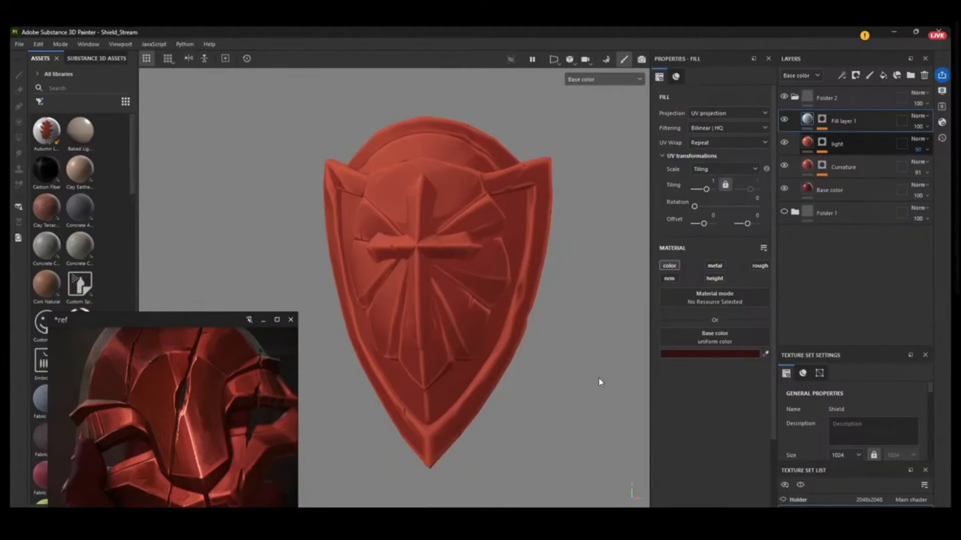
{"action": "left_click", "coordinate": [750, 354]}
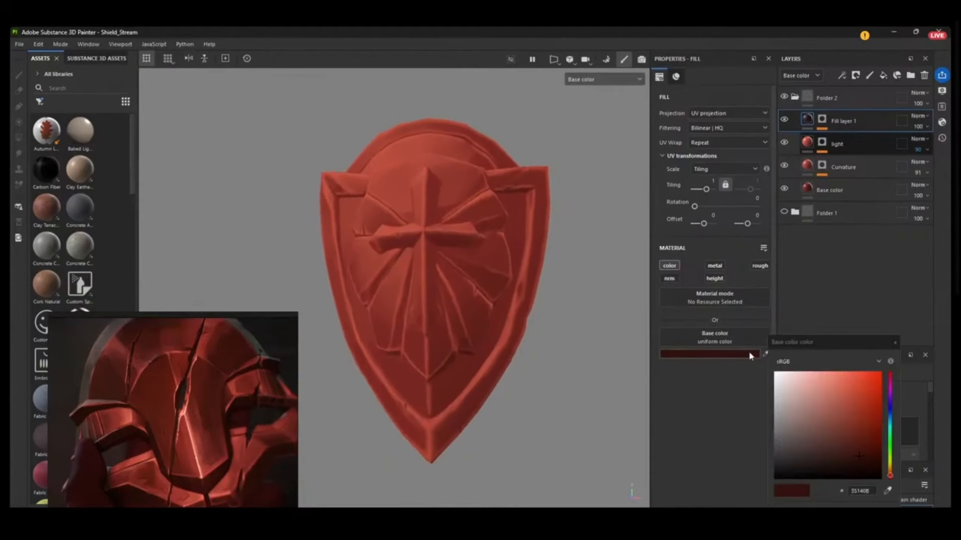
{"action": "left_click", "coordinate": [867, 463]}
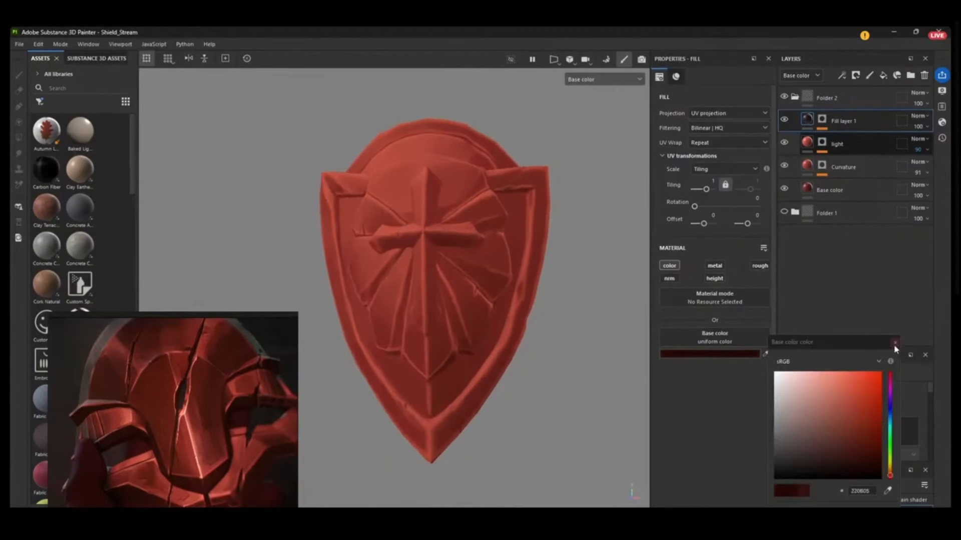
- Shift Fill layer 1's base color to the dark magenta 220513 and check it on the shield's side
{"action": "left_click", "coordinate": [890, 478]}
{"action": "left_click_drag", "start_coordinate": [891, 385], "coordinate": [890, 383]}
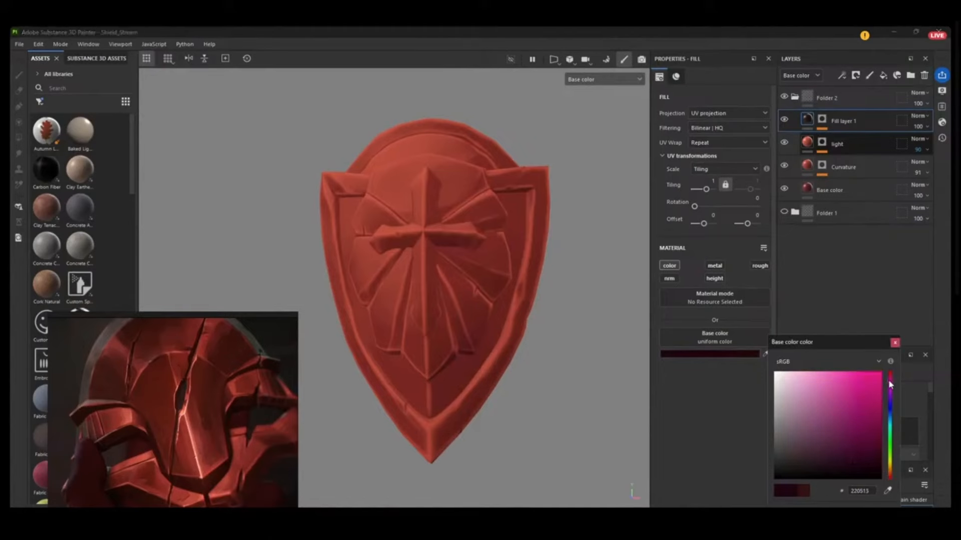
{"action": "left_click", "coordinate": [585, 323]}
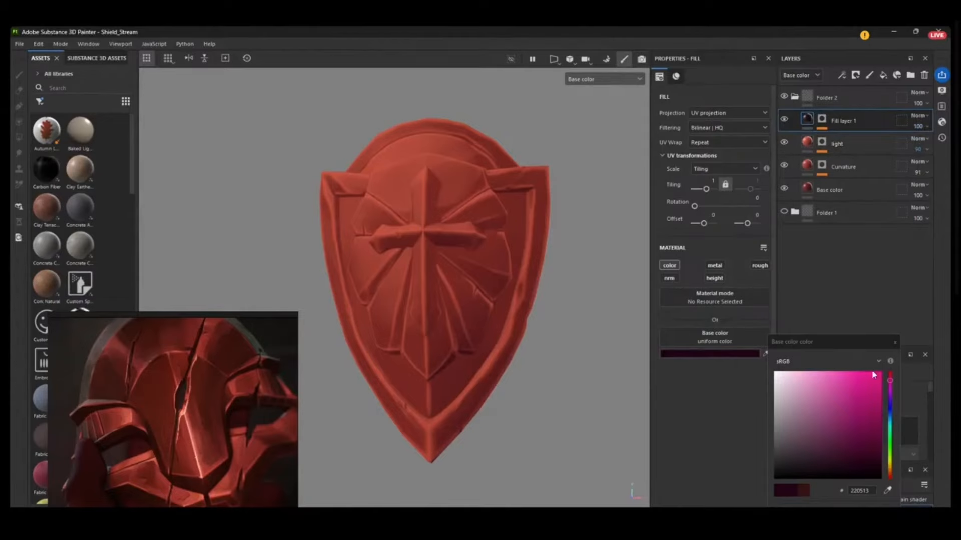
{"action": "left_click_drag", "start_coordinate": [826, 340], "coordinate": [671, 170]}
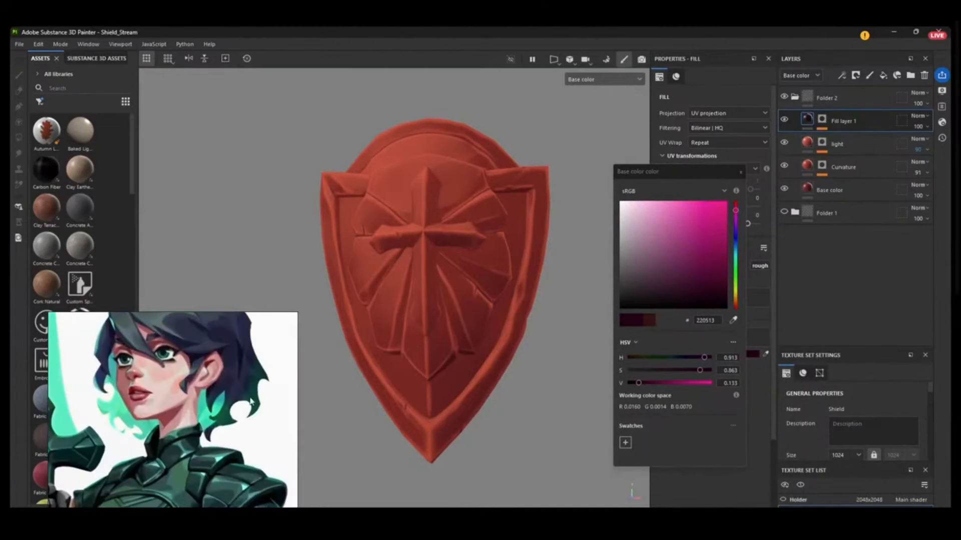
{"action": "left_click", "coordinate": [740, 172]}
{"action": "left_click_drag", "start_coordinate": [597, 315], "coordinate": [574, 234], "text": "alt"}
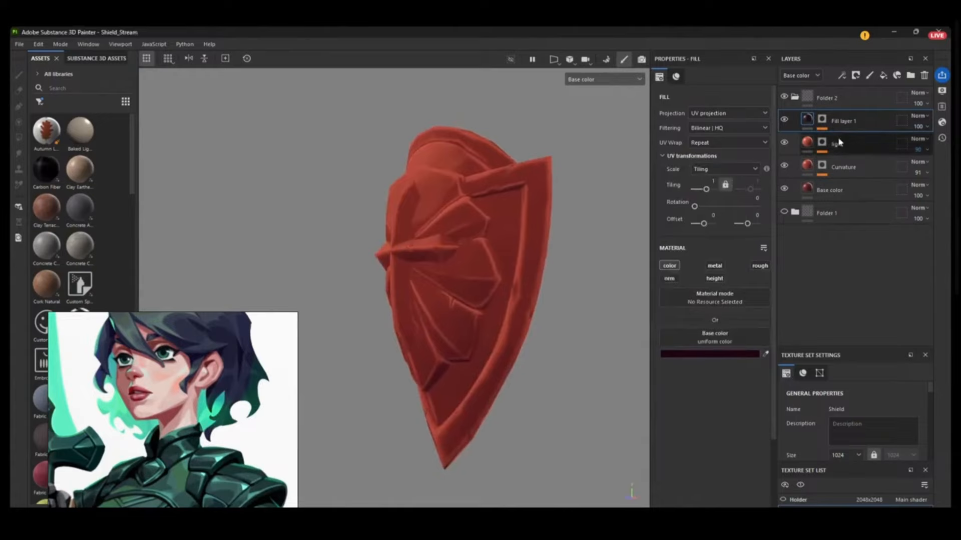
- Try lighter pinks as Fill layer 1's base color, ending on the muted purple 985578
{"action": "left_click", "coordinate": [736, 354]}
{"action": "left_click", "coordinate": [651, 218]}
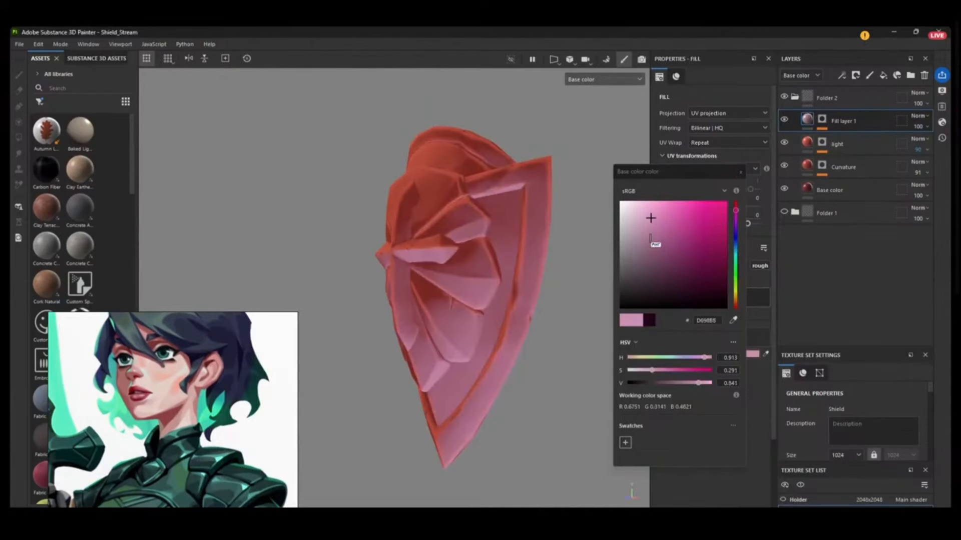
{"action": "left_click", "coordinate": [648, 235]}
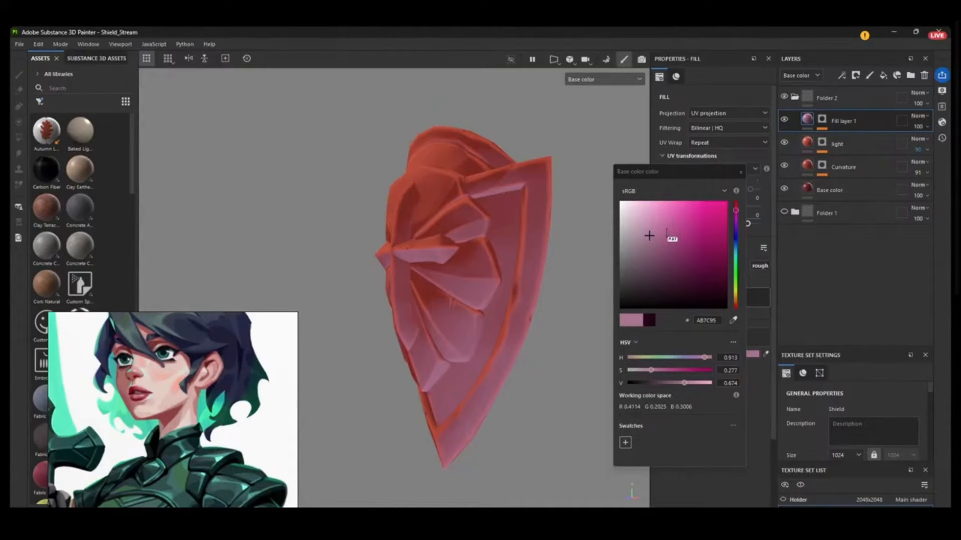
{"action": "mouse_move", "coordinate": [648, 236]}
{"action": "left_mouse_down"}
{"action": "mouse_move", "coordinate": [647, 219]}
{"action": "mouse_move", "coordinate": [661, 227]}
{"action": "mouse_move", "coordinate": [644, 221]}
{"action": "mouse_move", "coordinate": [645, 240]}
{"action": "mouse_move", "coordinate": [666, 243]}
{"action": "left_mouse_up"}
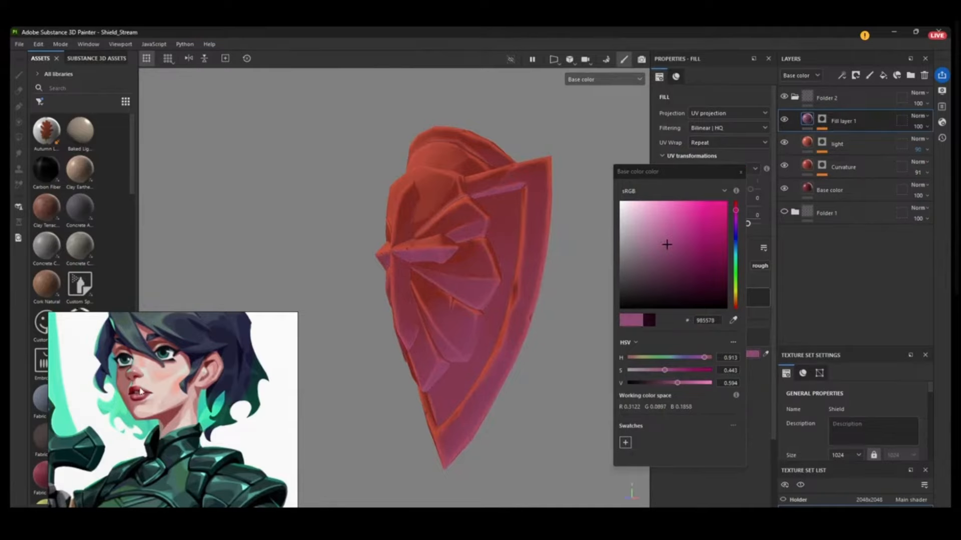
- Try skin tones sampled from the green-armoured character reference and a viewport gray as Fill layer 1's base color
{"action": "left_click", "coordinate": [733, 320]}
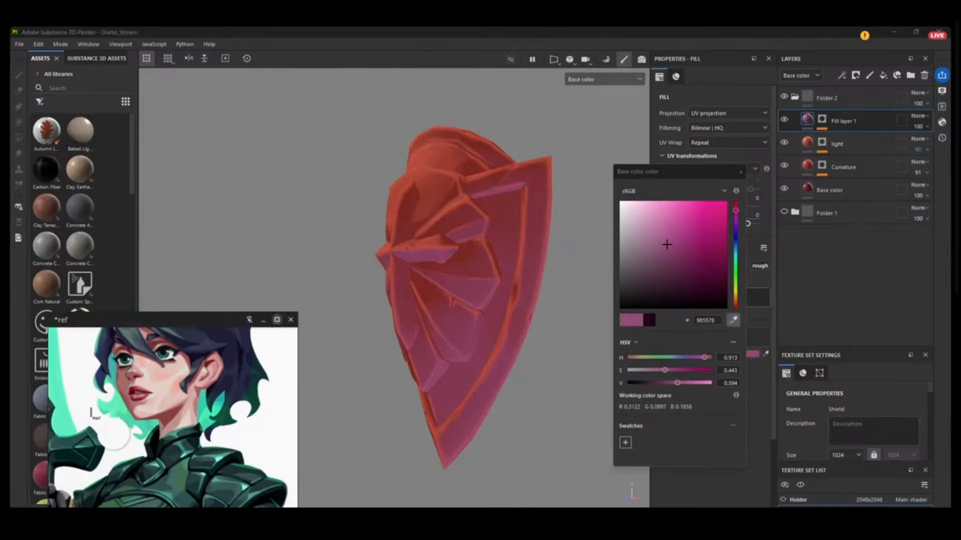
{"action": "left_click", "coordinate": [133, 386]}
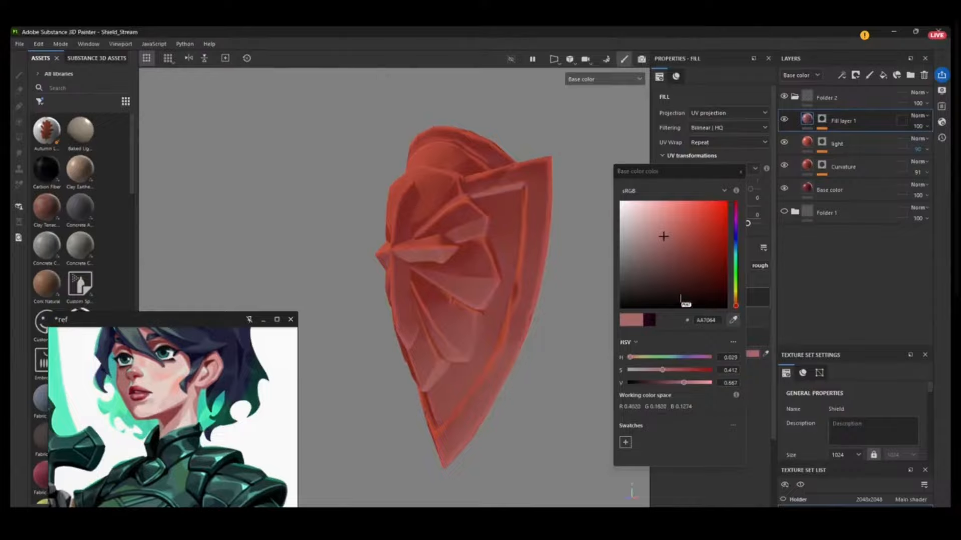
{"action": "left_click", "coordinate": [733, 320]}
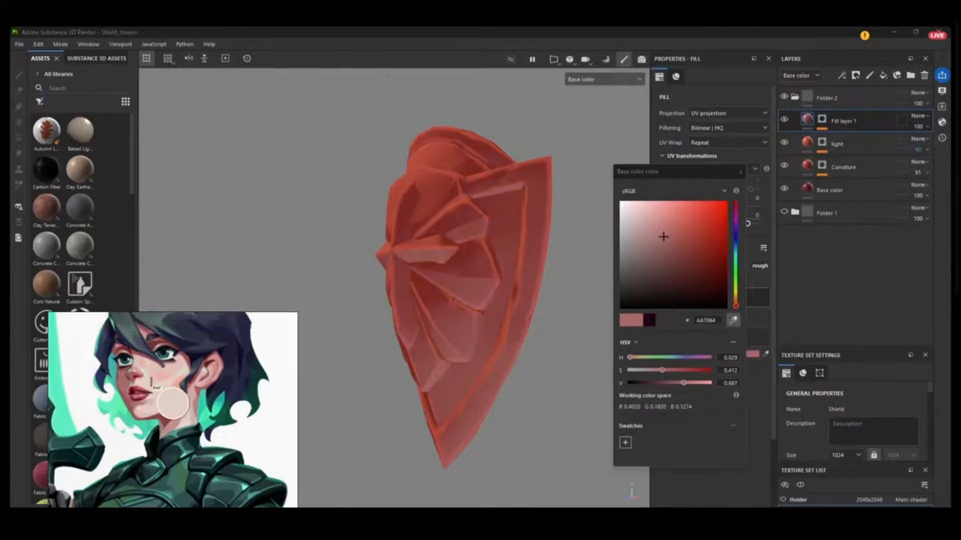
{"action": "left_click", "coordinate": [124, 400]}
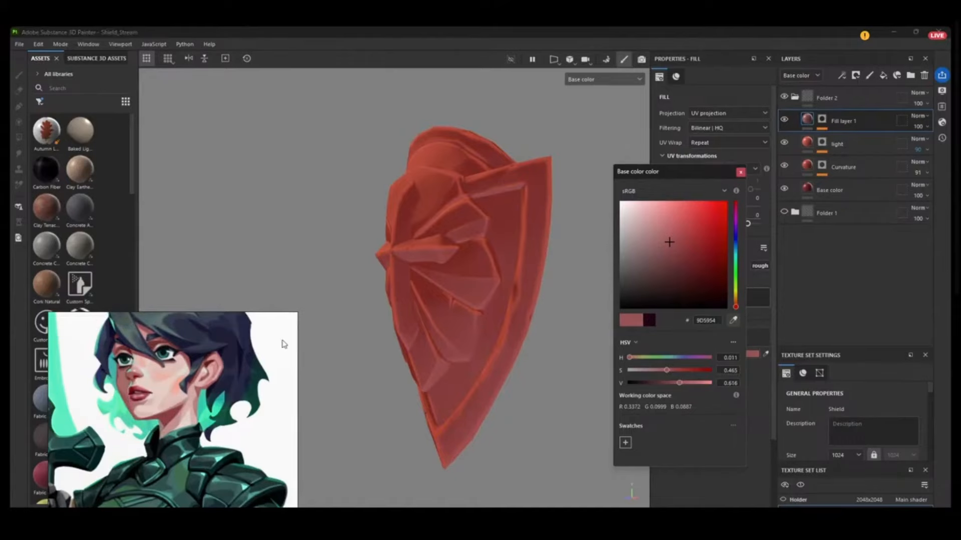
{"action": "left_click", "coordinate": [733, 320]}
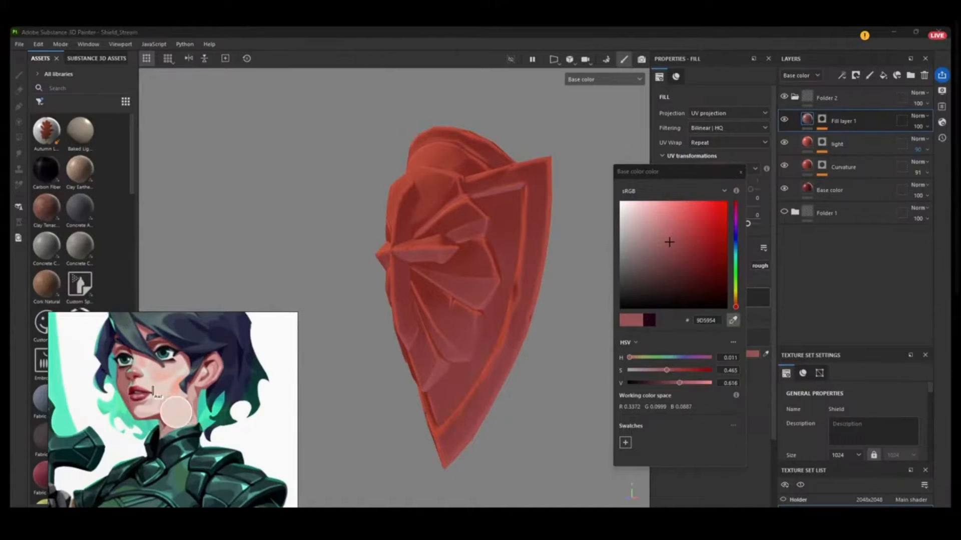
{"action": "left_click", "coordinate": [125, 391]}
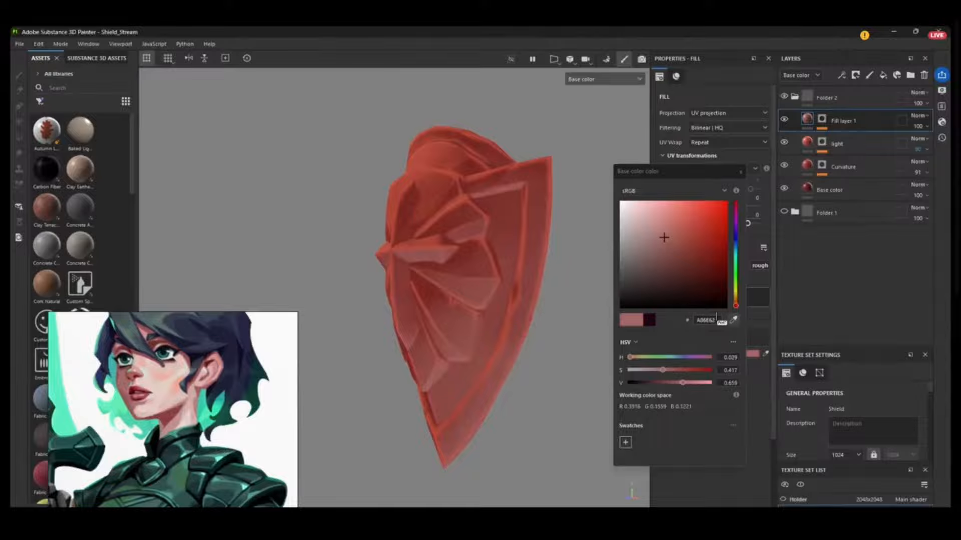
{"action": "left_click", "coordinate": [733, 320]}
{"action": "left_click", "coordinate": [169, 388]}
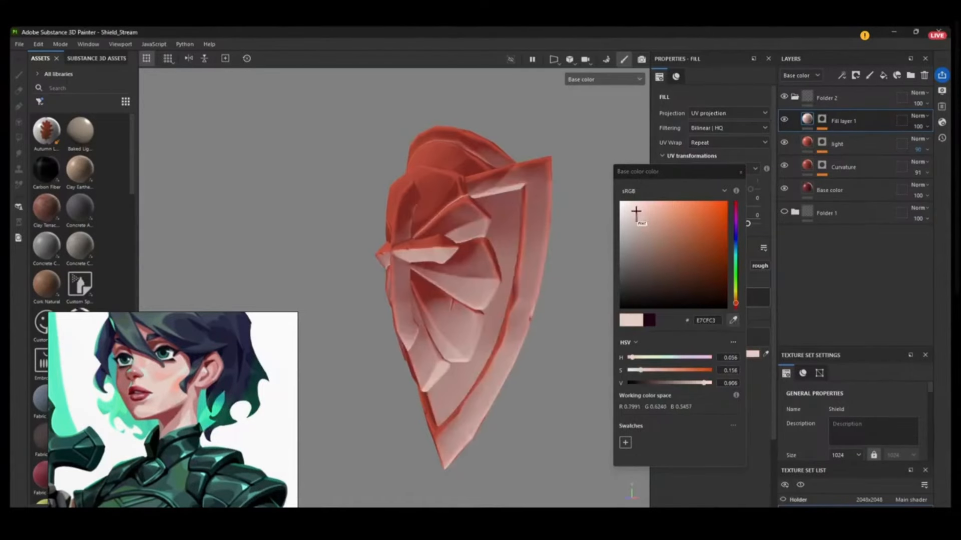
{"action": "left_click", "coordinate": [733, 320]}
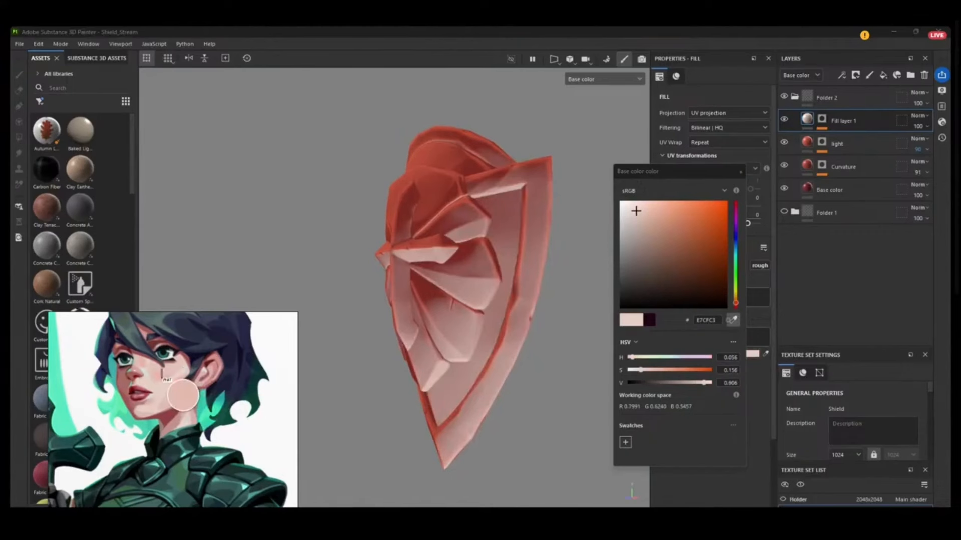
{"action": "left_click", "coordinate": [575, 300]}
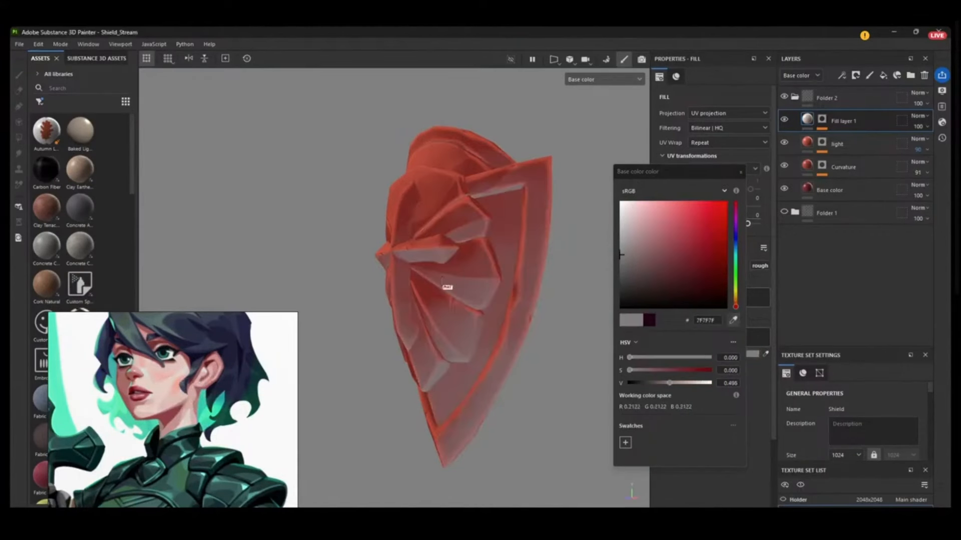
- Try the reds 390909 and C39999 on Fill layer 1, and settle on the dark teal 061214 sampled from the character reference
{"action": "left_click_drag", "start_coordinate": [606, 349], "coordinate": [591, 369], "text": "alt"}
{"action": "left_click", "coordinate": [636, 221]}
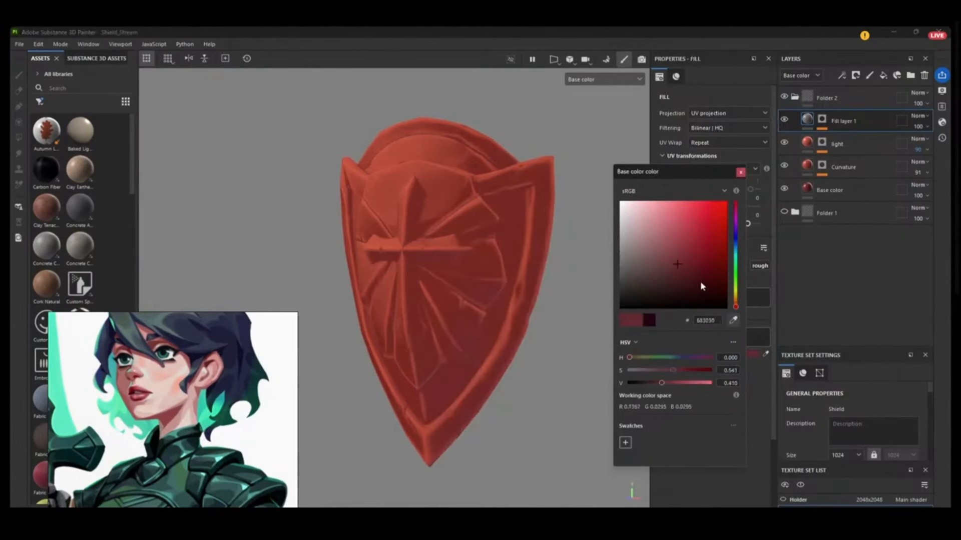
{"action": "left_click", "coordinate": [710, 284]}
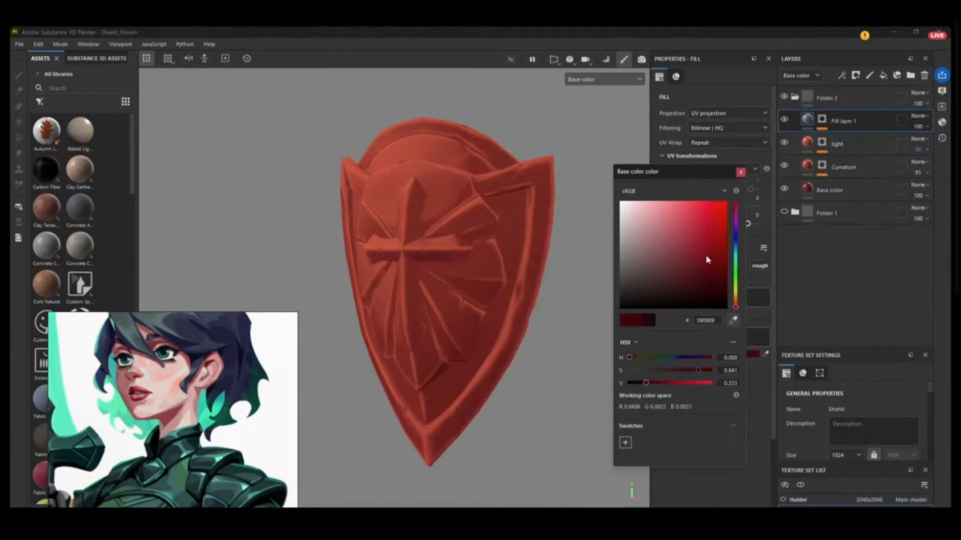
{"action": "left_click", "coordinate": [642, 226]}
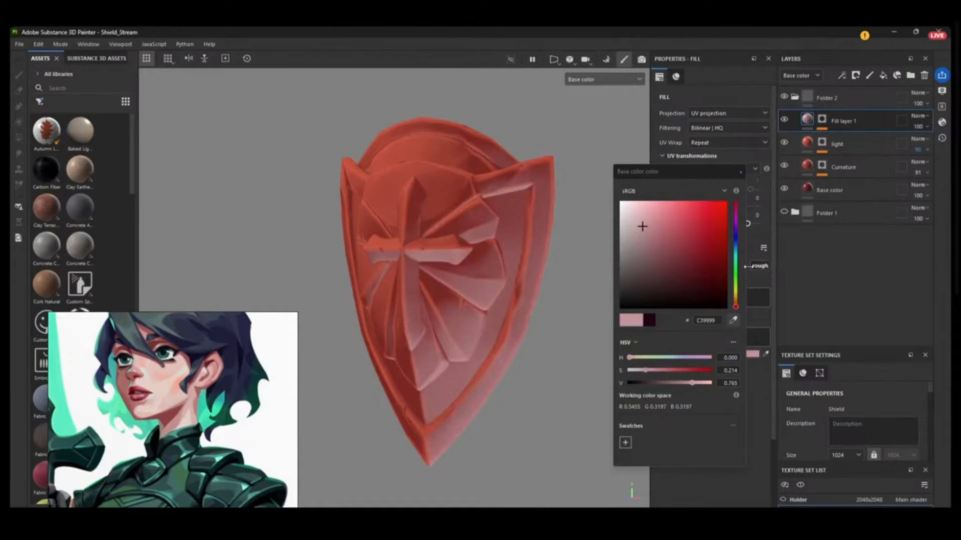
{"action": "left_click", "coordinate": [734, 319]}
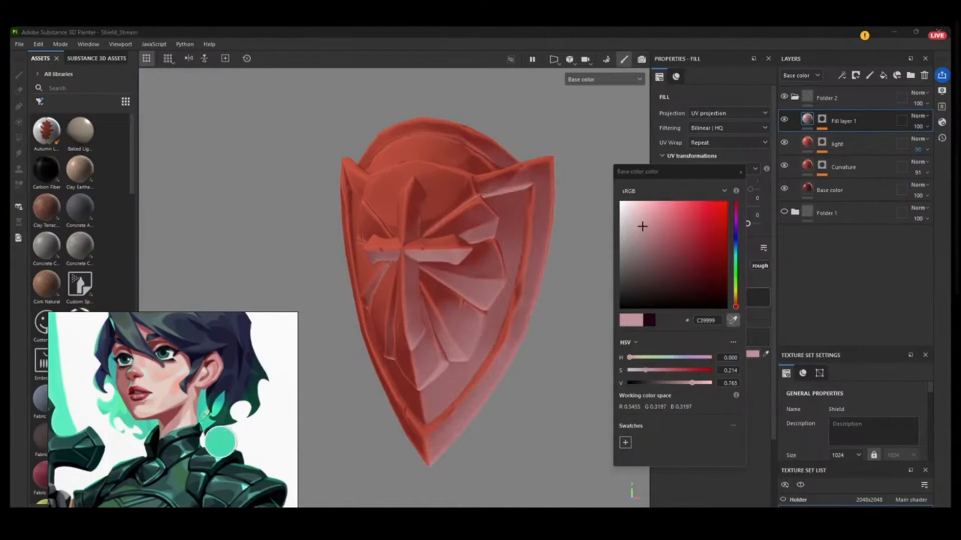
{"action": "left_click", "coordinate": [205, 423]}
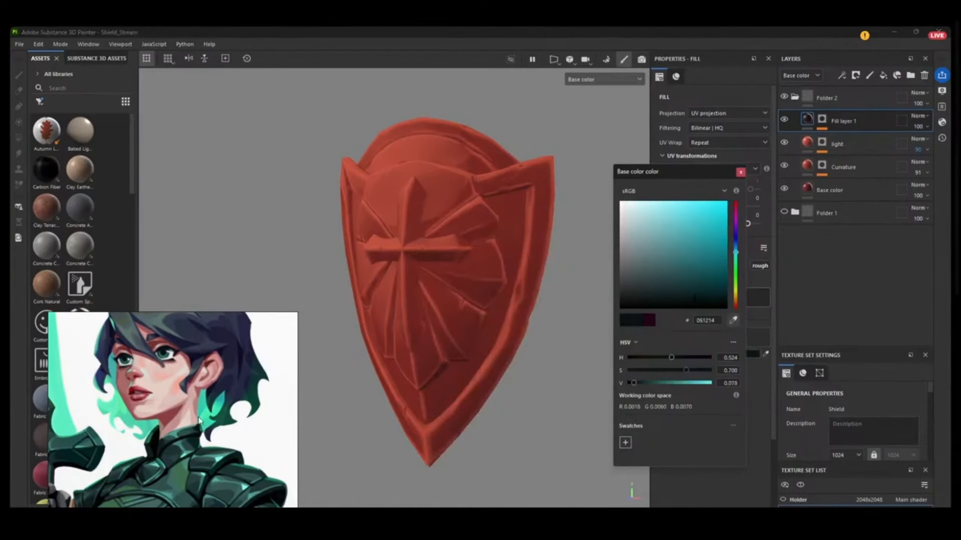
- Sample a dark shade from the red armour reference as Fill layer 1's base color
{"action": "middle_click_drag", "start_coordinate": [199, 421], "coordinate": [192, 380]}
{"action": "scroll", "coordinate": [199, 419], "scroll_direction": "down", "scroll_amount": 5}
{"action": "middle_click_drag", "start_coordinate": [255, 451], "coordinate": [230, 433]}
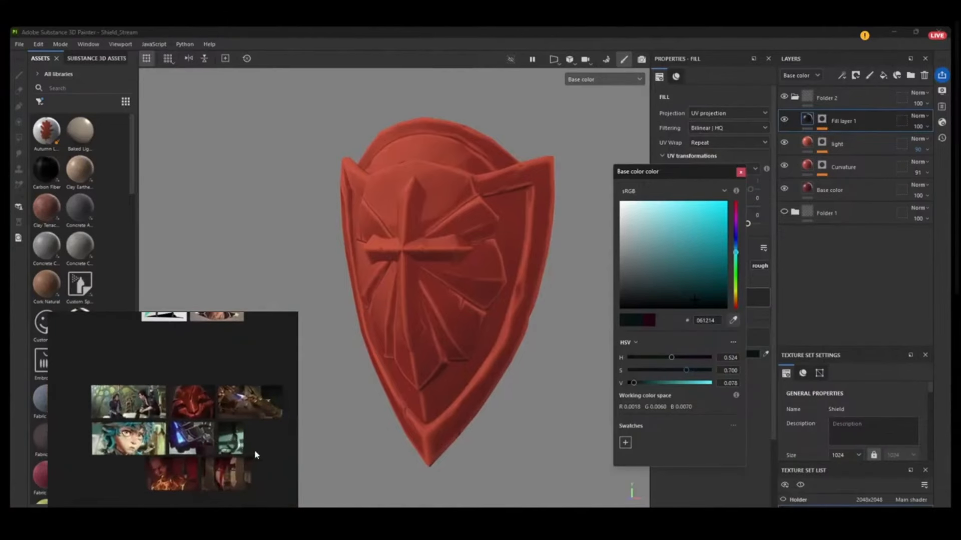
{"action": "scroll", "coordinate": [185, 404], "scroll_direction": "up", "scroll_amount": 6}
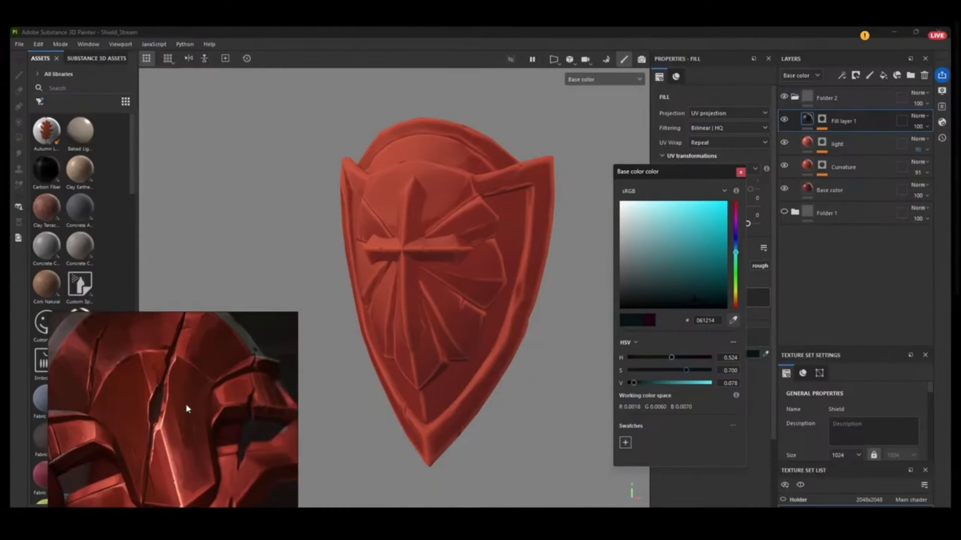
{"action": "left_click", "coordinate": [733, 321]}
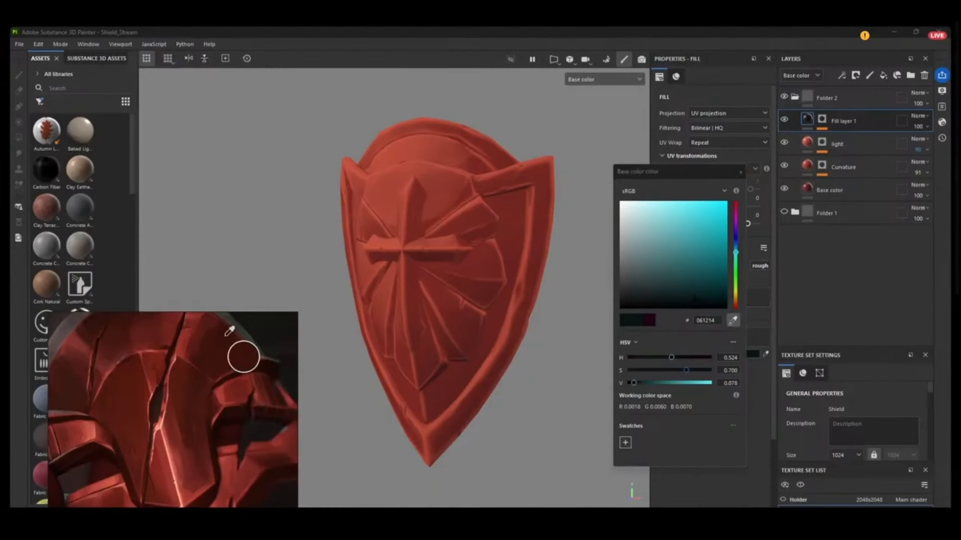
{"action": "left_click", "coordinate": [242, 350]}
- Shift the hue of Fill layer 1's base color to the dark magenta 200412 and check the shield from the front
{"action": "left_click_drag", "start_coordinate": [711, 295], "coordinate": [736, 293]}
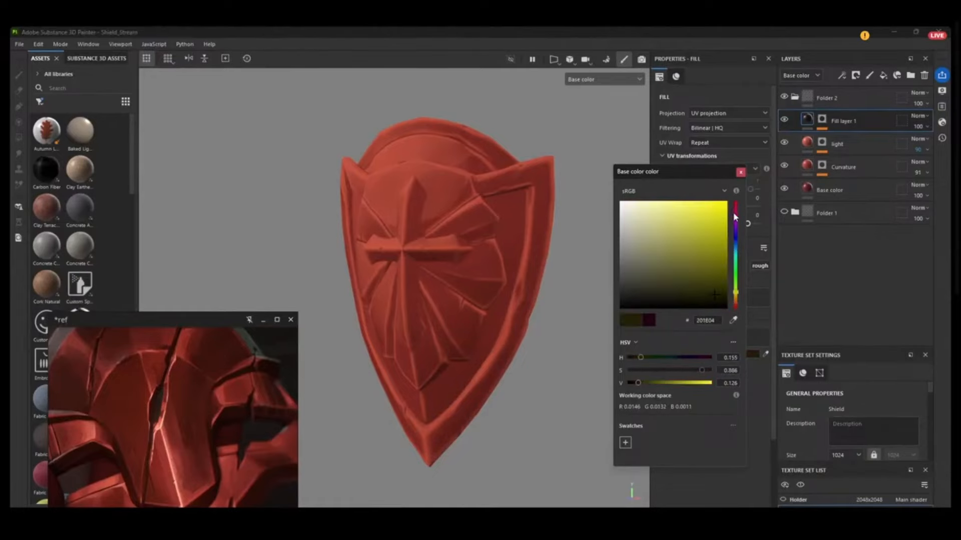
{"action": "left_click", "coordinate": [734, 216]}
{"action": "left_click_drag", "start_coordinate": [736, 211], "coordinate": [735, 213]}
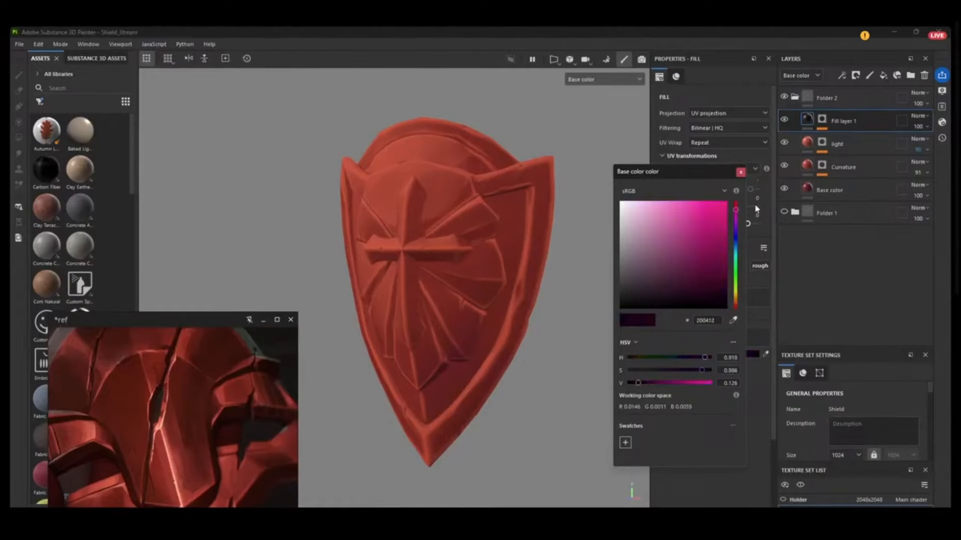
{"action": "left_click", "coordinate": [741, 173]}
{"action": "key", "text": "f"}
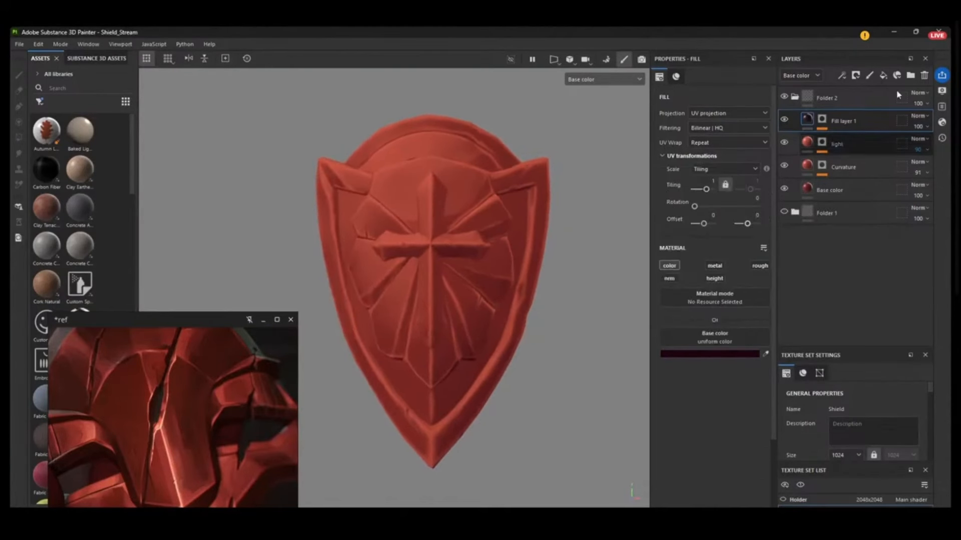
- Rename Fill layer 1 as Shadow
{"action": "double_click", "coordinate": [844, 122]}
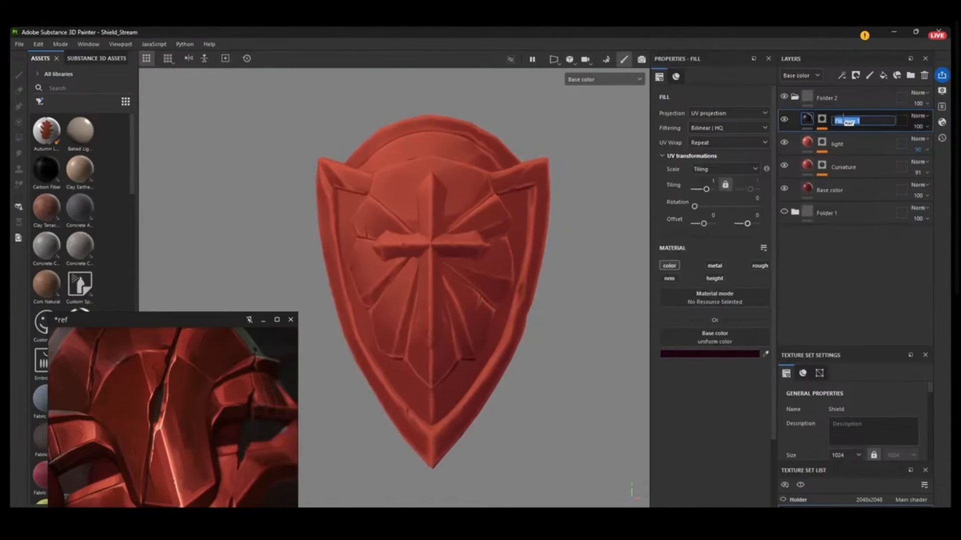
{"action": "type", "text": "Shadow"}
{"action": "key", "text": "Return"}
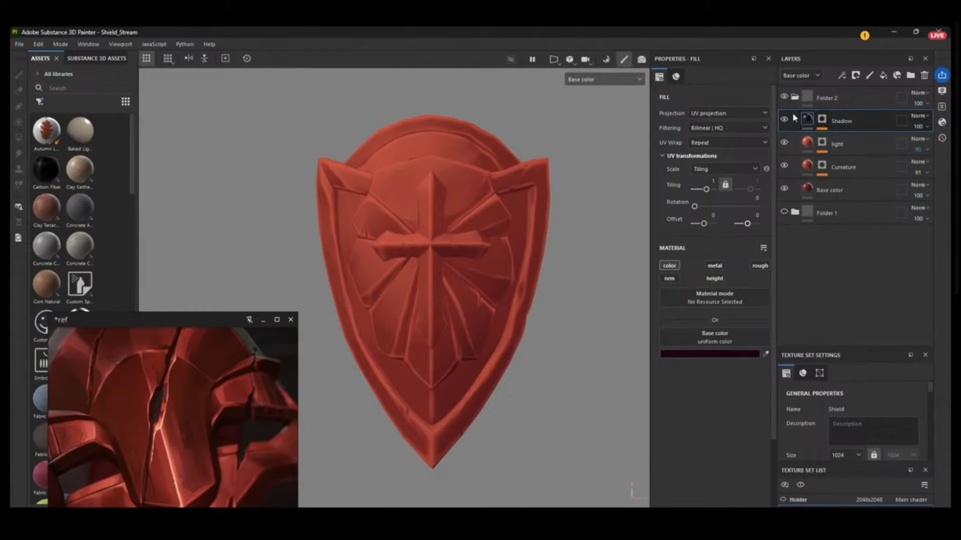
- Add a new fill layer above Shadow and give it a black mask
{"action": "left_click", "coordinate": [884, 76]}
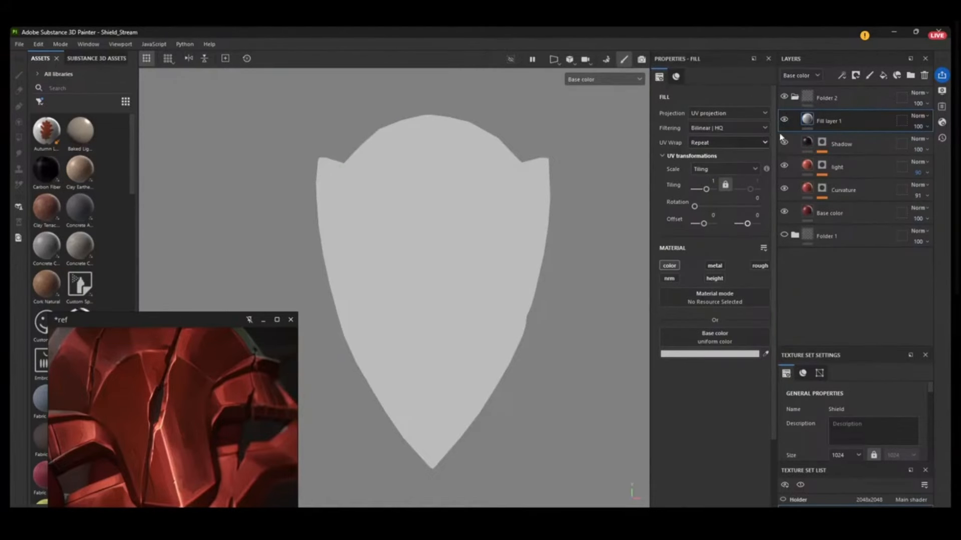
{"action": "right_click", "coordinate": [803, 120]}
{"action": "left_click", "coordinate": [828, 139]}
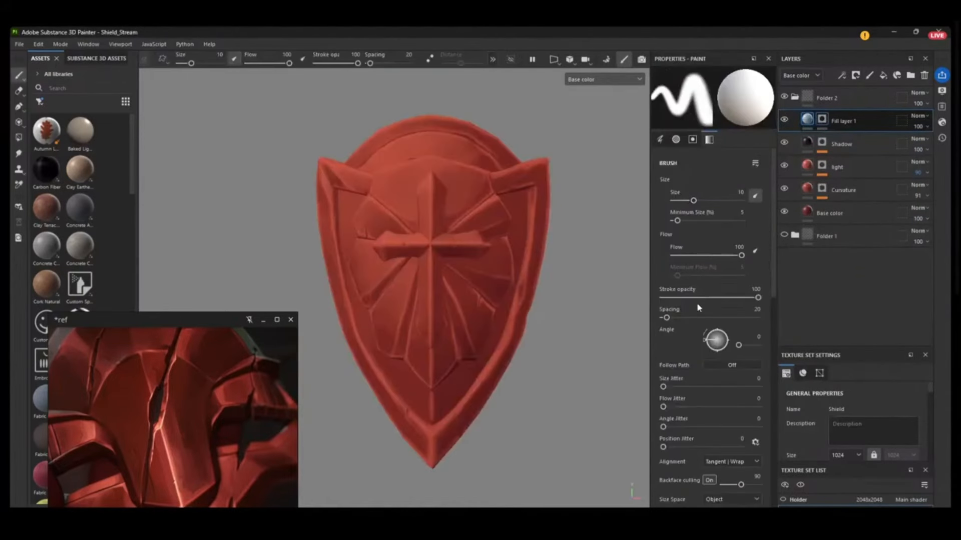
- Add a Position generator to the new fill layer's mask, invert it globally and raise its global balance
{"action": "right_click", "coordinate": [821, 126]}
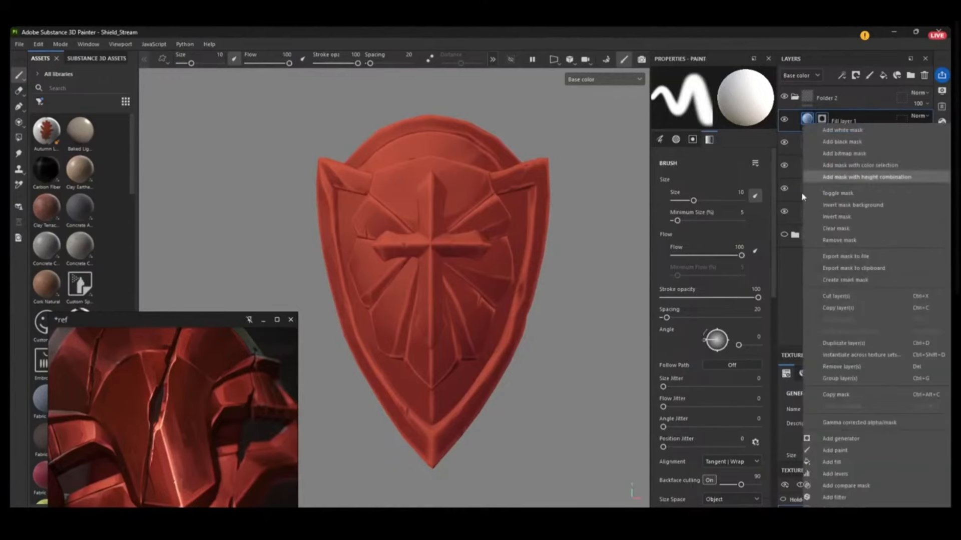
{"action": "left_click", "coordinate": [823, 434]}
{"action": "left_click", "coordinate": [730, 107]}
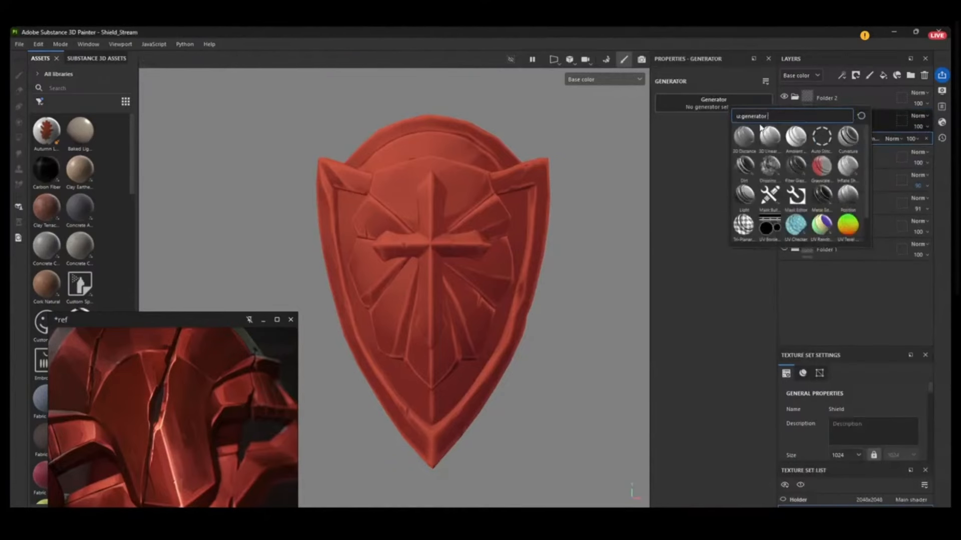
{"action": "left_click", "coordinate": [849, 198]}
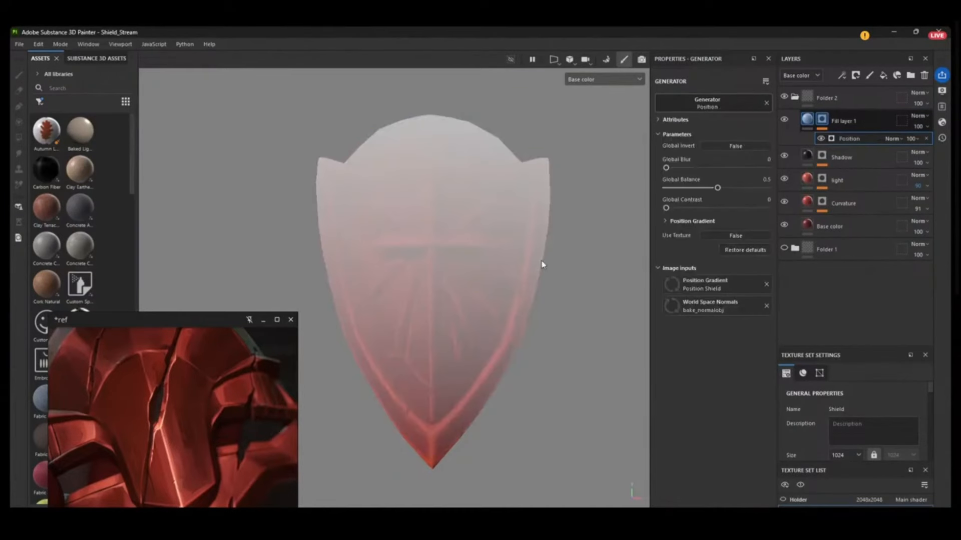
{"action": "left_click", "coordinate": [736, 145]}
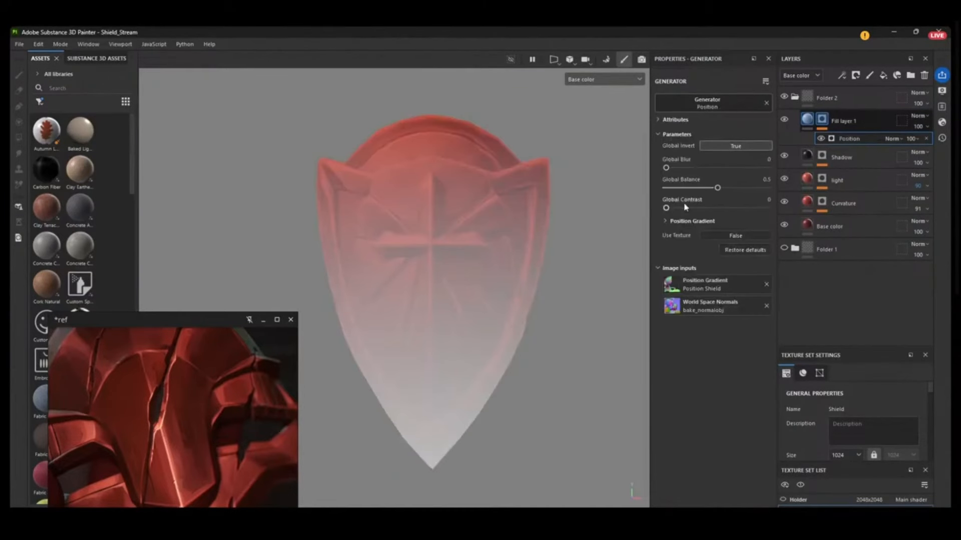
{"action": "left_click_drag", "start_coordinate": [713, 188], "coordinate": [732, 190]}
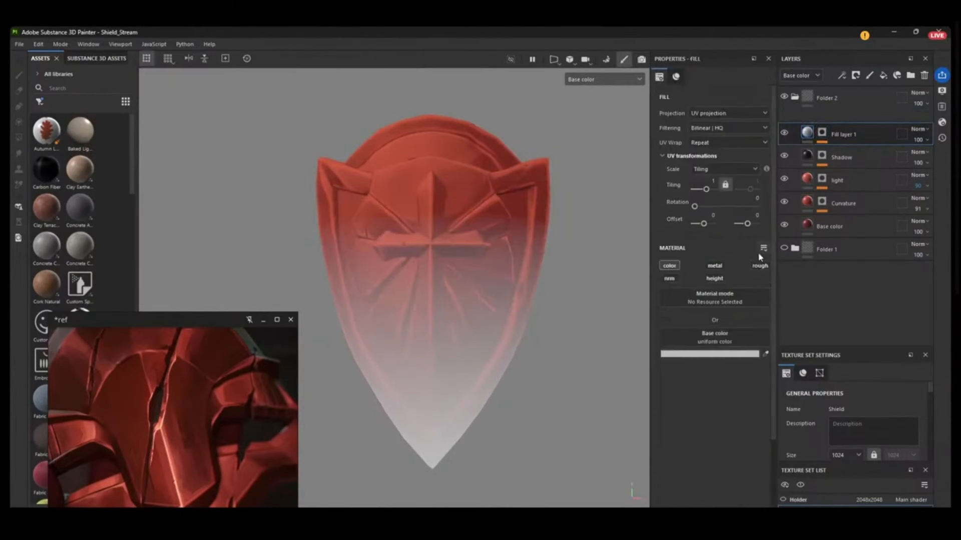
- Sample a dark red from the armour reference as the new fill layer's base color and shift its hue to the purple 340925
{"action": "left_click", "coordinate": [807, 119]}
{"action": "left_click", "coordinate": [764, 354]}
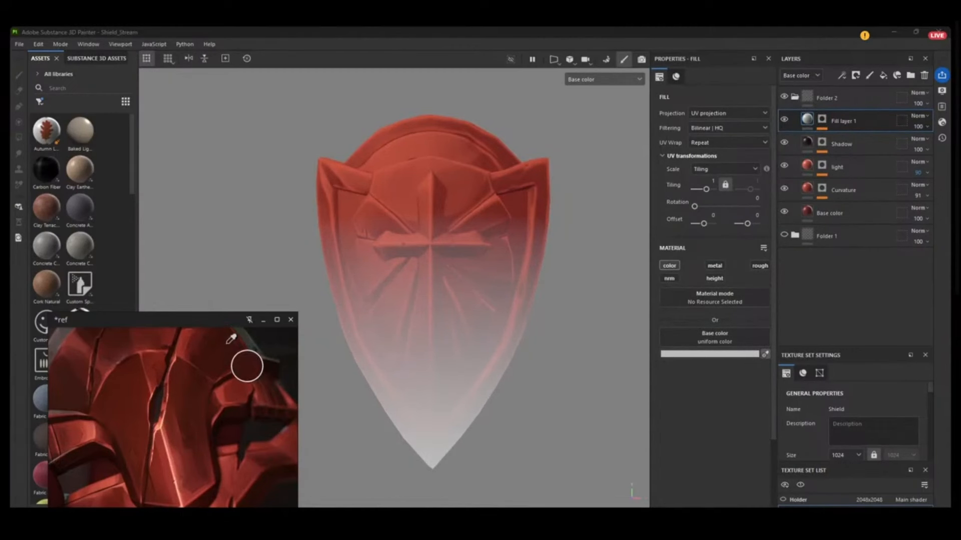
{"action": "left_click", "coordinate": [246, 339]}
{"action": "left_click", "coordinate": [728, 355]}
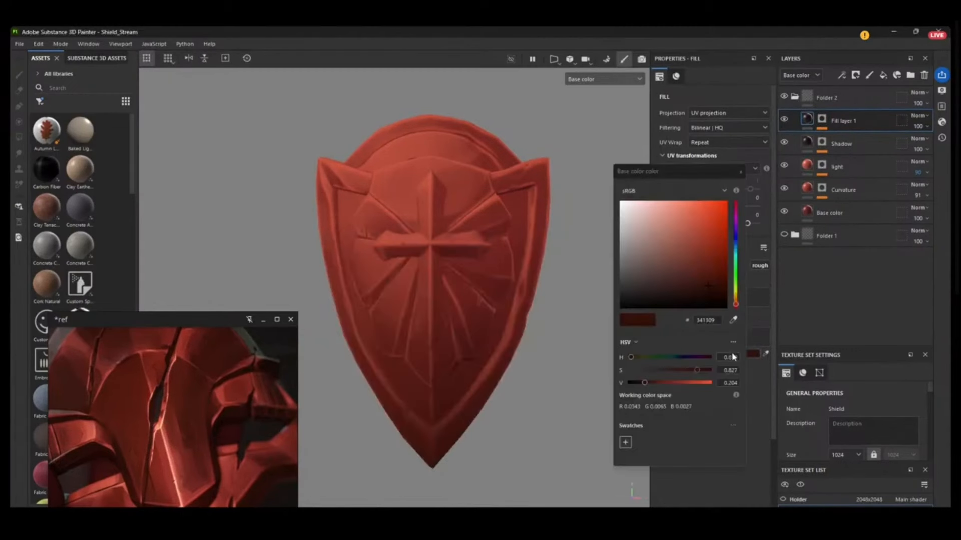
{"action": "left_click", "coordinate": [735, 213]}
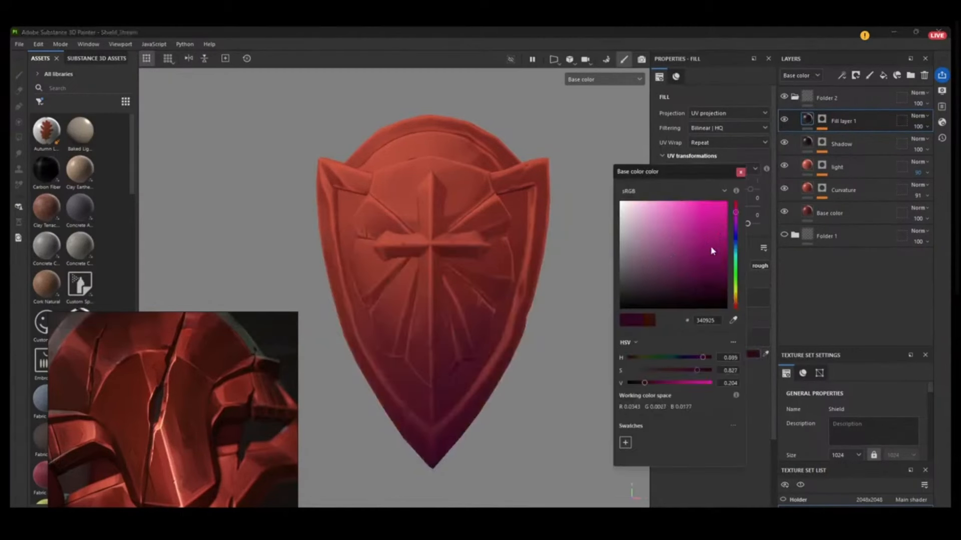
{"action": "left_click_drag", "start_coordinate": [537, 301], "coordinate": [549, 358], "text": "alt"}
{"action": "left_click", "coordinate": [741, 173]}
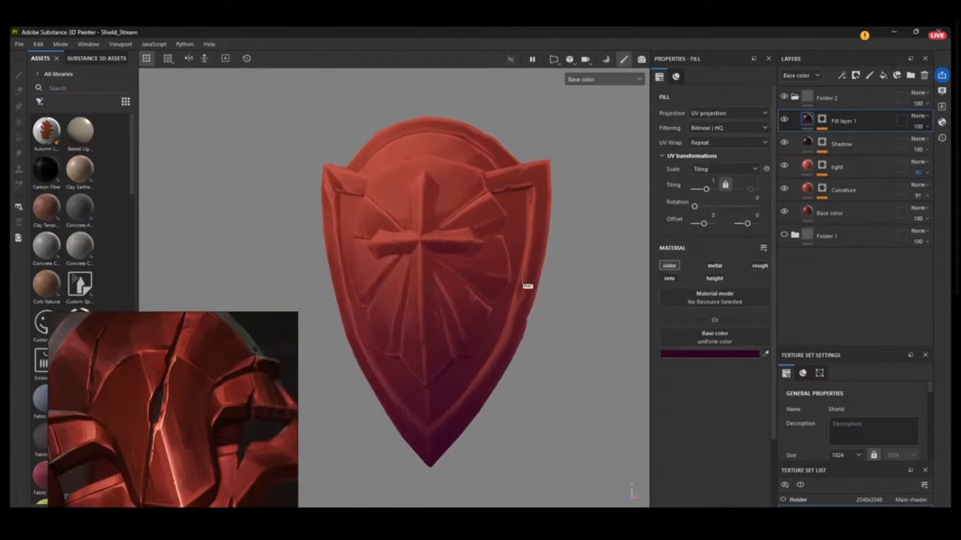
- Lower the opacity of Fill layer 1 to 92 and of the Shadow layer to 93, checking the shield from the side
{"action": "left_click_drag", "start_coordinate": [600, 236], "coordinate": [533, 302], "text": "alt"}
{"action": "left_click", "coordinate": [926, 128]}
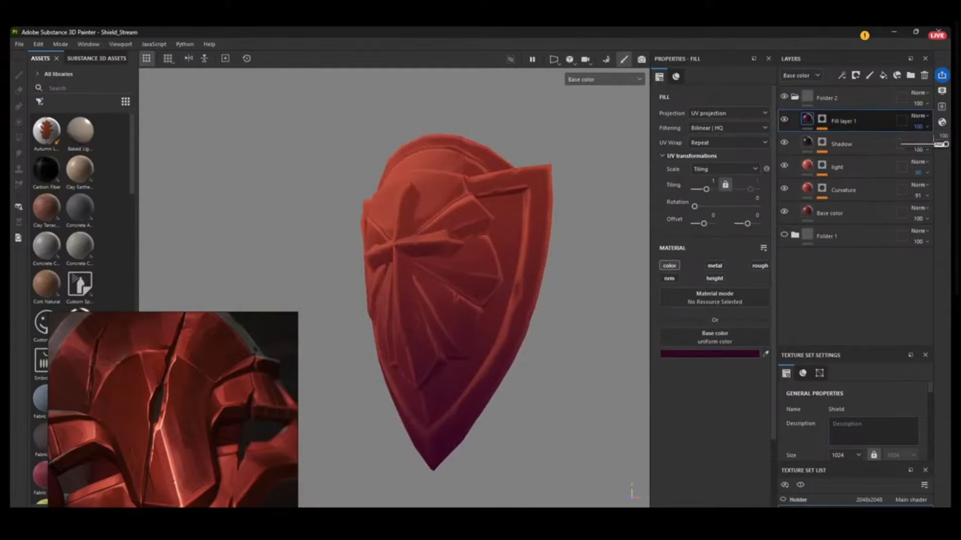
{"action": "left_click_drag", "start_coordinate": [945, 143], "coordinate": [941, 143]}
{"action": "left_click_drag", "start_coordinate": [574, 291], "coordinate": [620, 295], "text": "alt"}
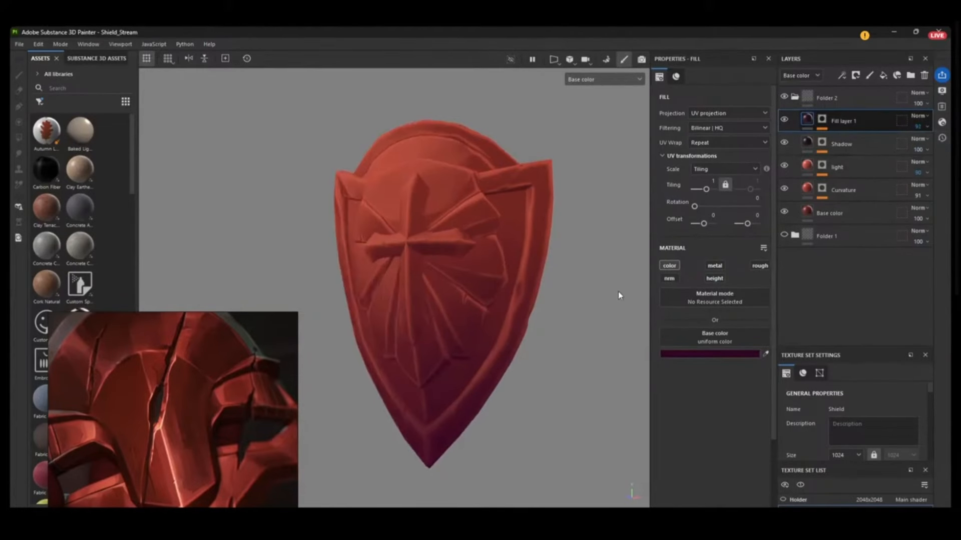
{"action": "left_click", "coordinate": [926, 149]}
{"action": "left_click_drag", "start_coordinate": [945, 167], "coordinate": [942, 169]}
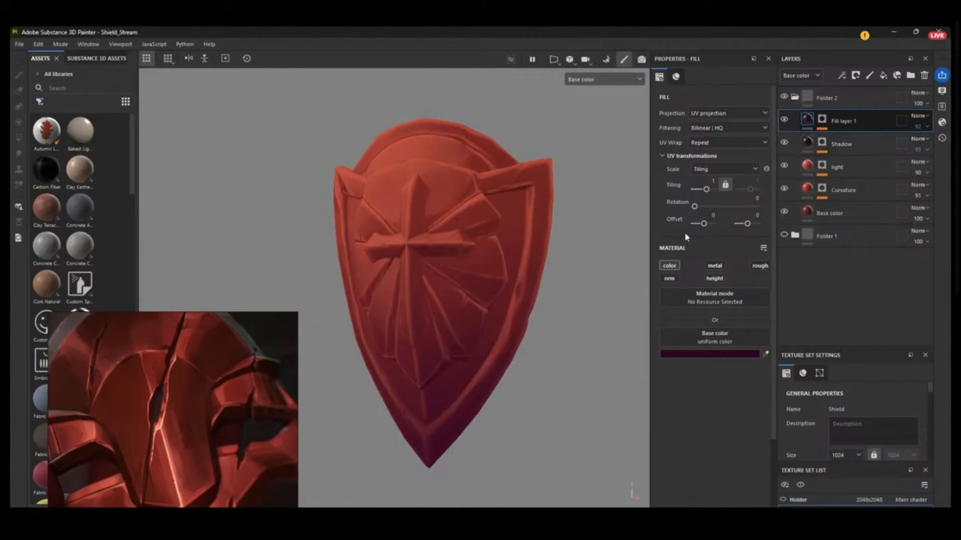
{"action": "left_click", "coordinate": [588, 316]}
{"action": "left_click_drag", "start_coordinate": [601, 337], "coordinate": [630, 325], "text": "alt"}
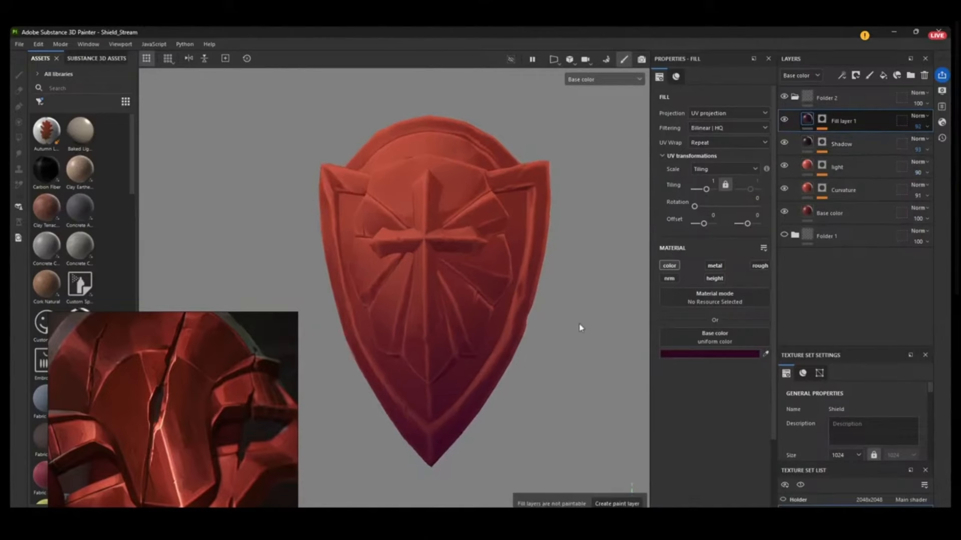
- Rename the purple Fill layer 1 as gradient
{"action": "double_click", "coordinate": [846, 122]}
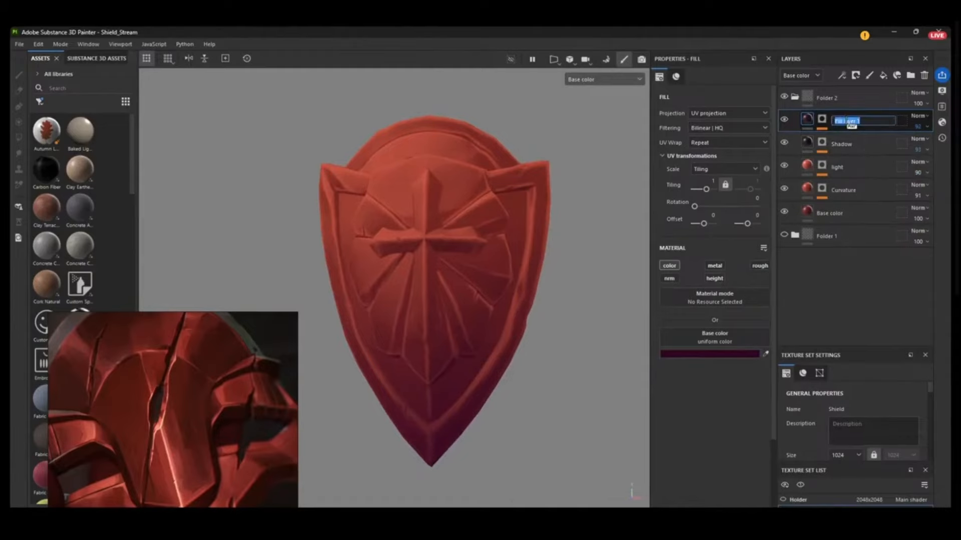
{"action": "type", "text": "gradient"}
{"action": "key", "text": "Return"}
- Add another fill layer above gradient with a black mask
{"action": "left_click", "coordinate": [883, 75]}
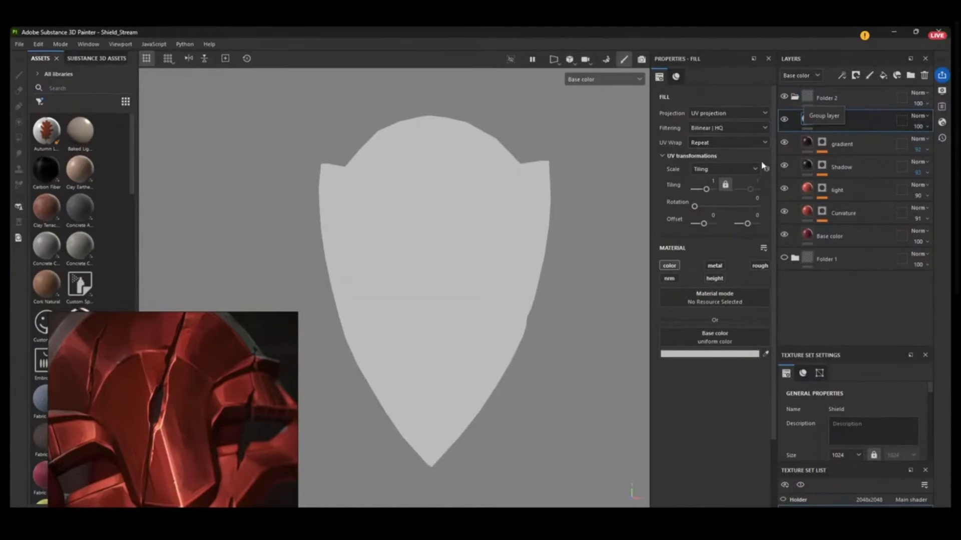
{"action": "right_click", "coordinate": [806, 118]}
{"action": "left_click", "coordinate": [828, 136]}
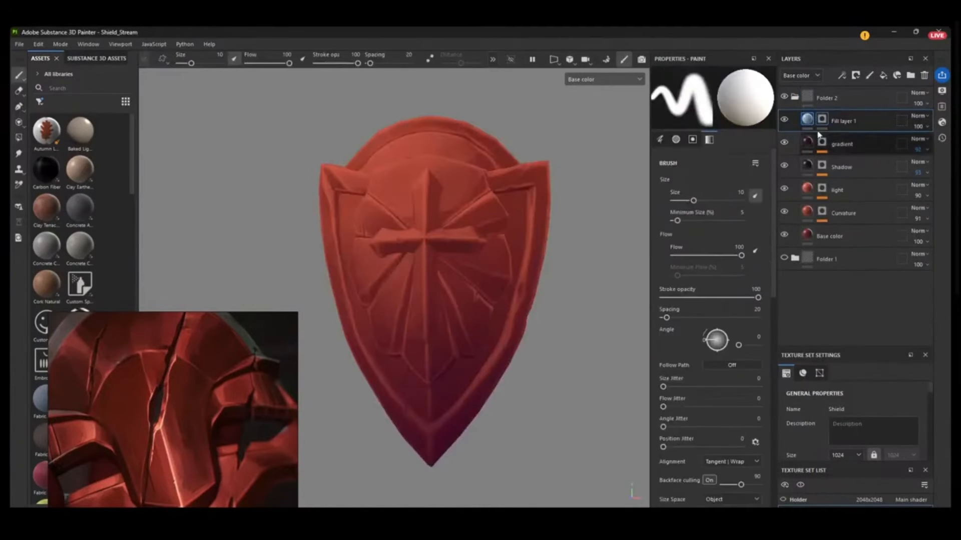
- Add an inverted Ambient Occlusion generator to the fill layer's mask with global balance 0.37, and inspect it around the shield
{"action": "right_click", "coordinate": [818, 118]}
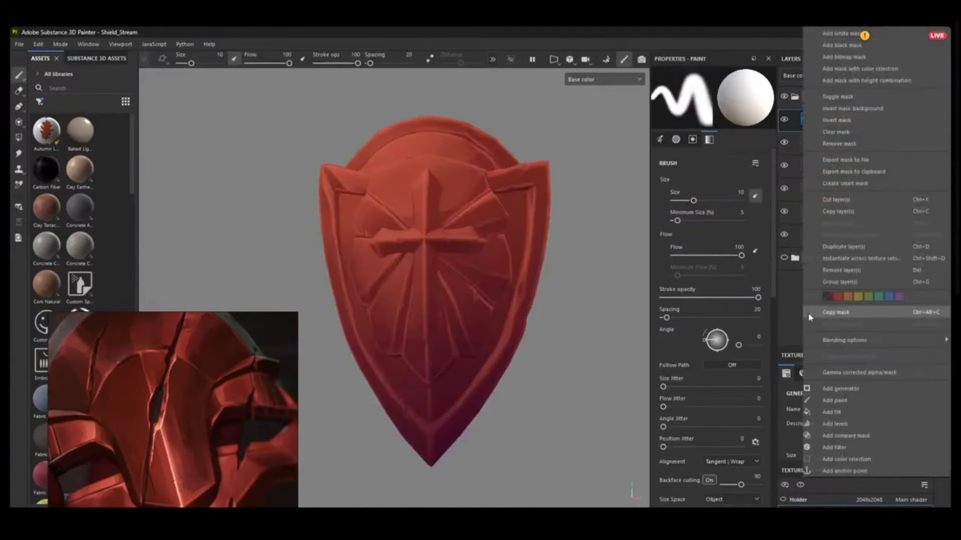
{"action": "left_click", "coordinate": [833, 389]}
{"action": "left_click", "coordinate": [733, 96]}
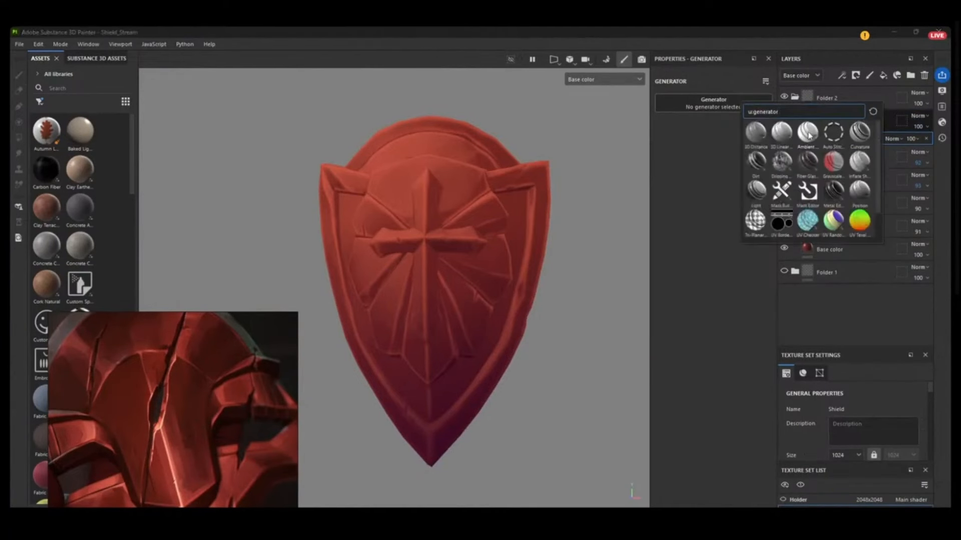
{"action": "left_click", "coordinate": [809, 134]}
{"action": "left_click", "coordinate": [751, 146]}
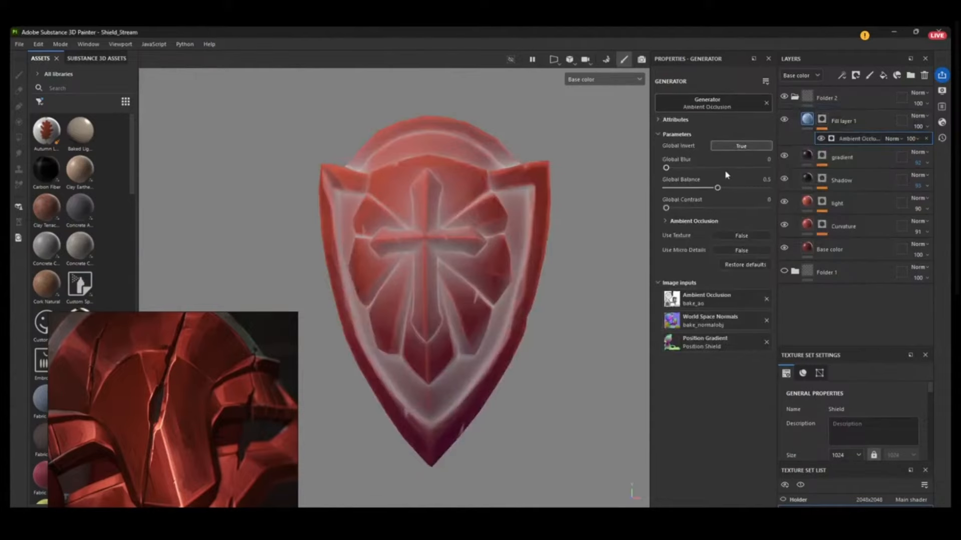
{"action": "left_click_drag", "start_coordinate": [717, 188], "coordinate": [704, 188]}
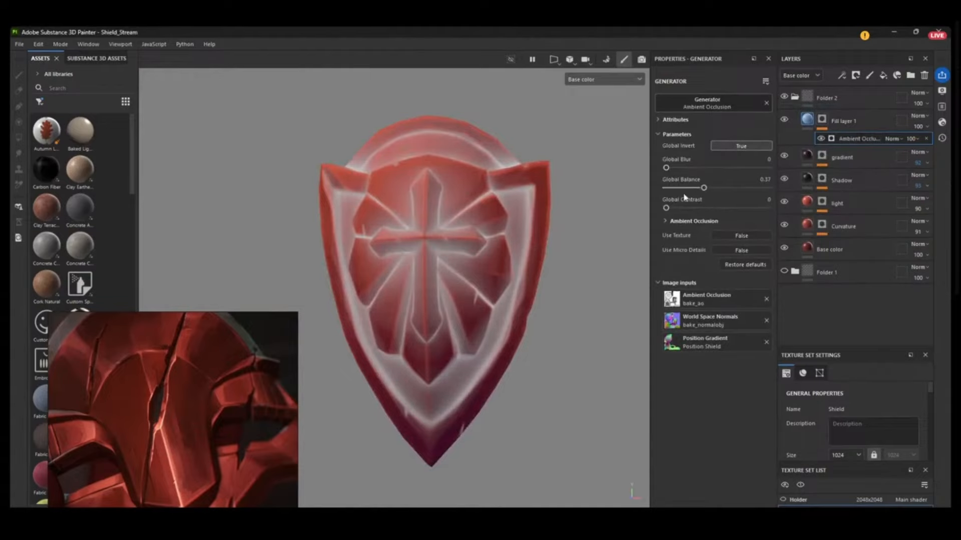
{"action": "left_click_drag", "start_coordinate": [617, 232], "coordinate": [493, 191], "text": "alt"}
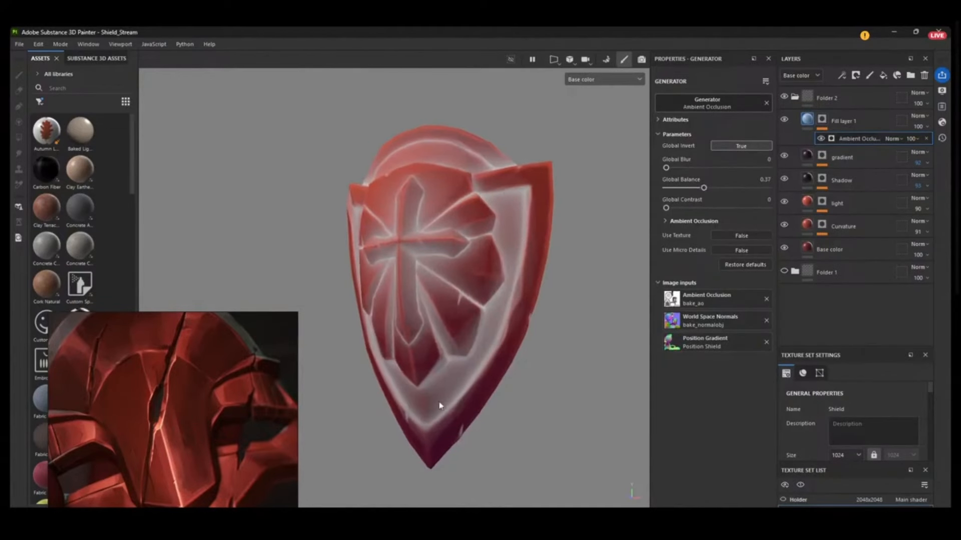
{"action": "left_click_drag", "start_coordinate": [643, 270], "coordinate": [468, 218], "text": "alt"}
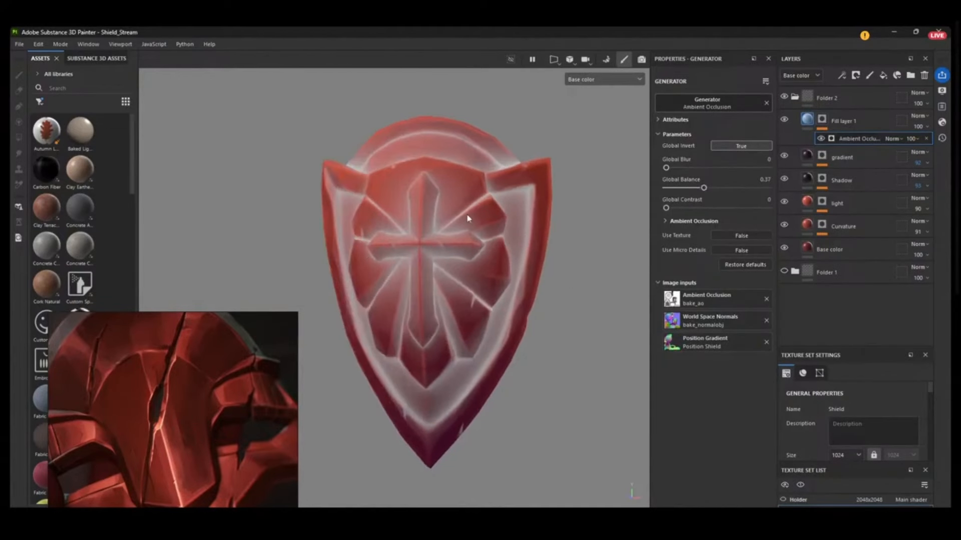
{"action": "left_click_drag", "start_coordinate": [578, 248], "coordinate": [504, 226], "text": "alt"}
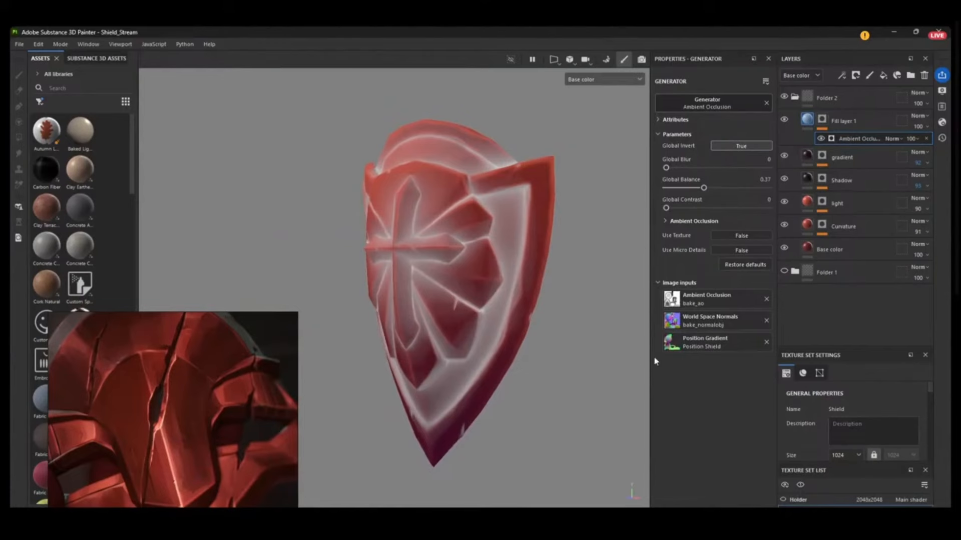
{"action": "left_click_drag", "start_coordinate": [654, 361], "coordinate": [422, 315], "text": "alt"}
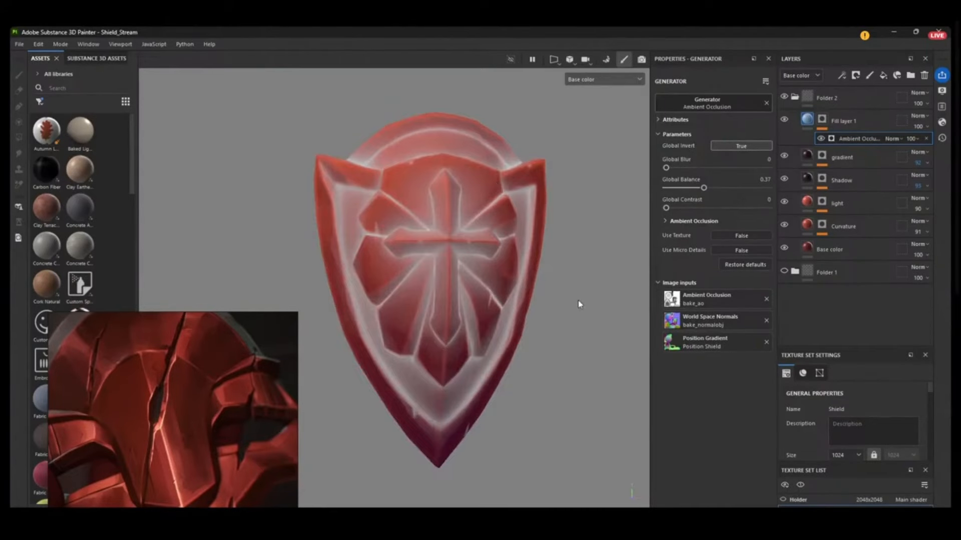
{"action": "left_click_drag", "start_coordinate": [578, 302], "coordinate": [504, 285], "text": "alt"}
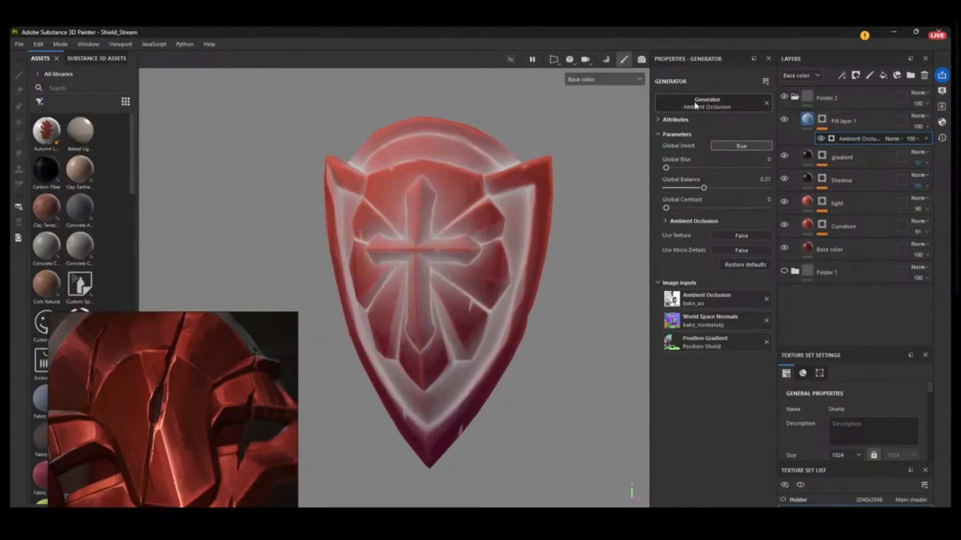
- Set the ambient occlusion Fill layer 1's base color to a very dark red sampled from the reference image, and inspect the shield
{"action": "left_click_drag", "start_coordinate": [612, 193], "coordinate": [580, 180], "text": "alt"}
{"action": "left_click", "coordinate": [807, 121]}
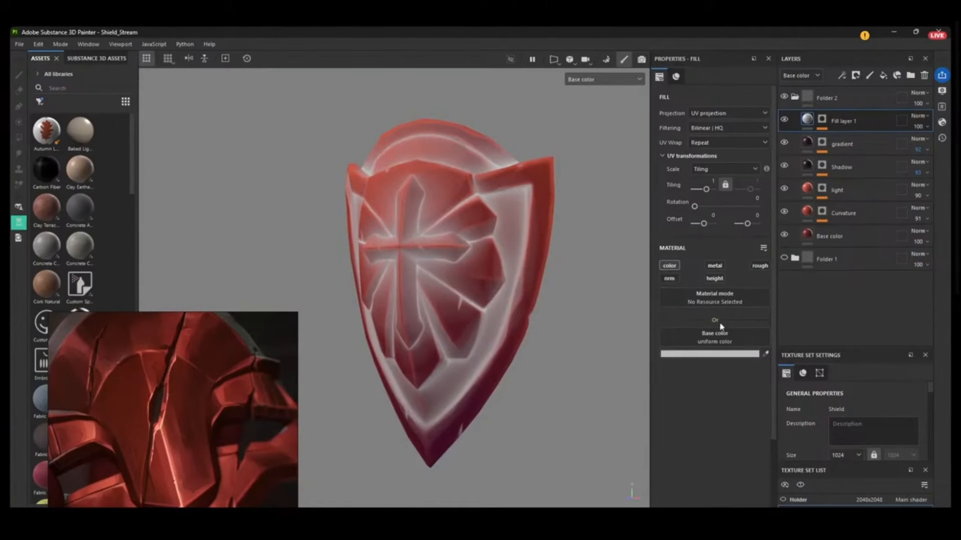
{"action": "left_click", "coordinate": [765, 354]}
{"action": "left_click", "coordinate": [274, 364]}
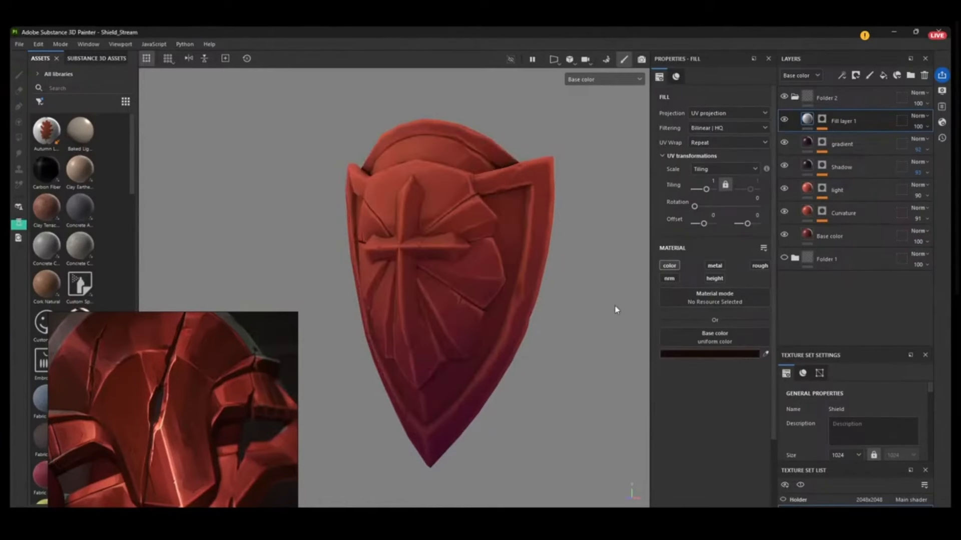
{"action": "left_click_drag", "start_coordinate": [615, 310], "coordinate": [585, 334], "text": "alt"}
{"action": "right_click_drag", "start_coordinate": [585, 334], "coordinate": [549, 188], "text": "alt"}
{"action": "right_click_drag", "start_coordinate": [545, 284], "coordinate": [525, 137], "text": "alt"}
{"action": "middle_click_drag", "start_coordinate": [553, 254], "coordinate": [523, 244], "text": "alt"}
{"action": "left_click_drag", "start_coordinate": [581, 223], "coordinate": [588, 273], "text": "alt"}
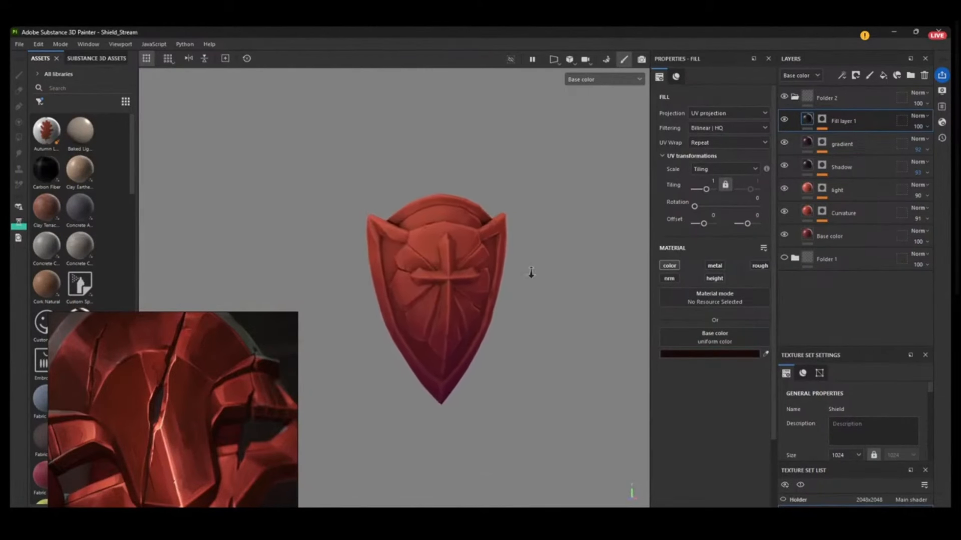
{"action": "right_click_drag", "start_coordinate": [531, 272], "coordinate": [500, 395], "text": "alt"}
- Compare the shield with the gradient layer hidden and shown, leave it visible, and save the project
{"action": "left_click", "coordinate": [792, 148]}
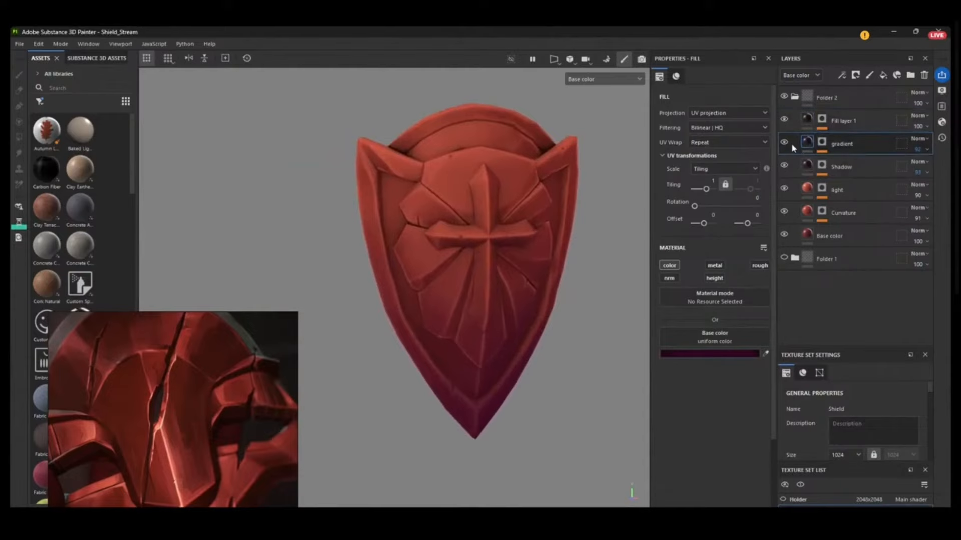
{"action": "left_click", "coordinate": [784, 142]}
{"action": "left_click", "coordinate": [784, 143]}
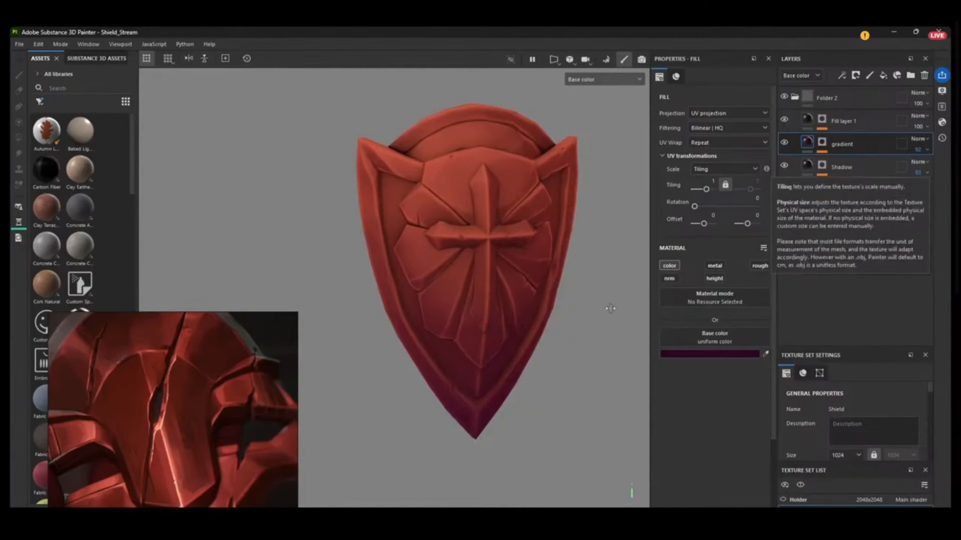
{"action": "left_click_drag", "start_coordinate": [515, 266], "coordinate": [575, 242], "text": "alt"}
{"action": "key", "text": "ctrl+s"}
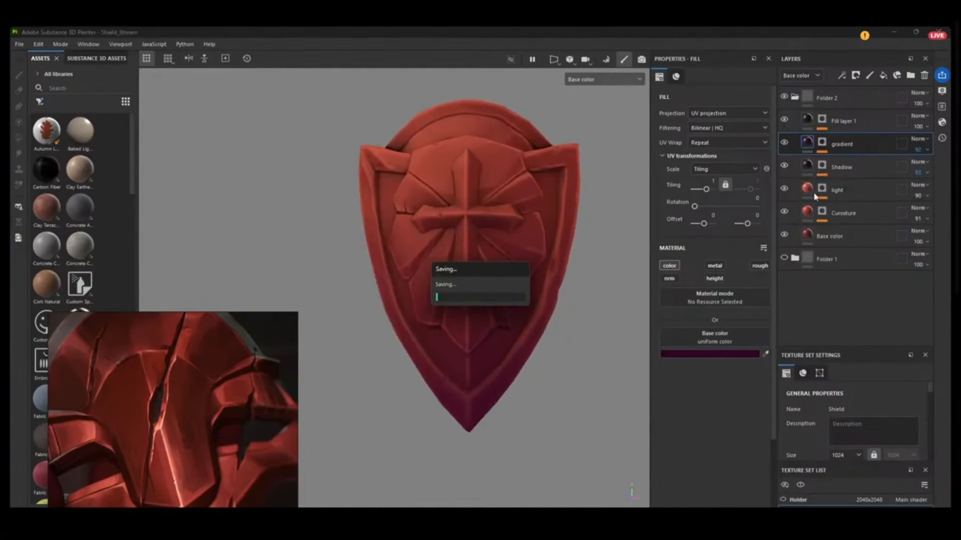
- Compare the shield with the Curvature layer hidden and shown
{"action": "left_click", "coordinate": [784, 212]}
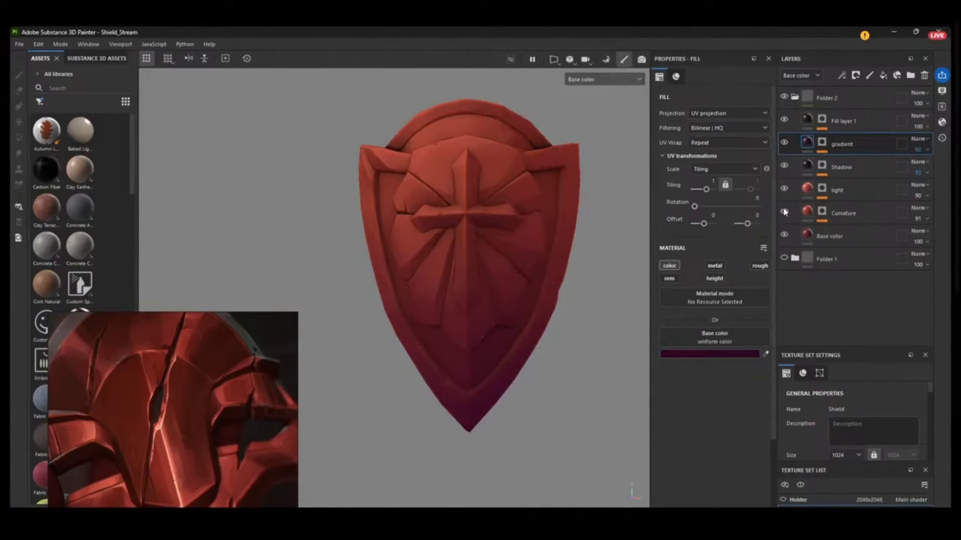
{"action": "left_click", "coordinate": [784, 212]}
{"action": "left_click_drag", "start_coordinate": [534, 257], "coordinate": [536, 282], "text": "alt"}
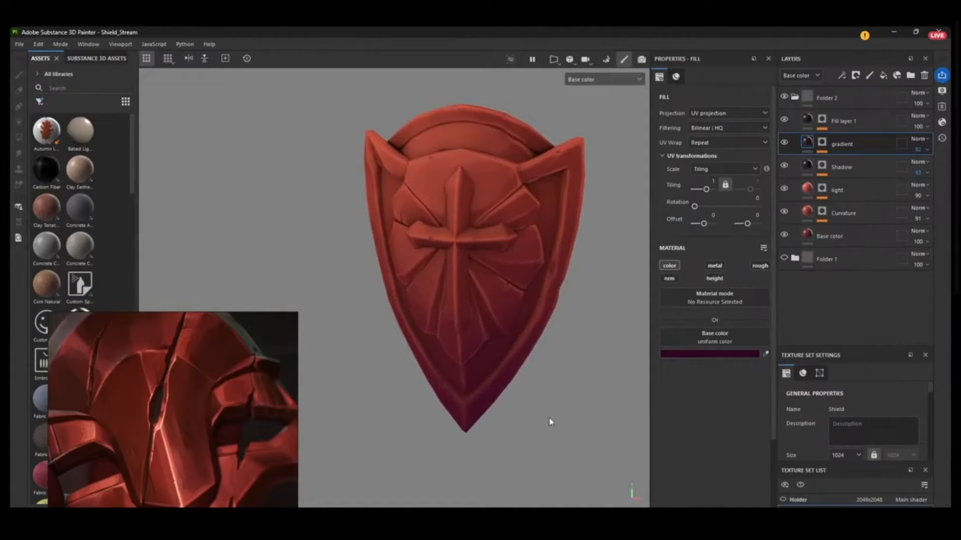
- Examine the shield's layered red texture and purple bottom gradient from several angles, both close up and far away
{"action": "scroll", "coordinate": [558, 296], "scroll_direction": "down", "scroll_amount": 3}
{"action": "left_click_drag", "start_coordinate": [602, 300], "coordinate": [578, 302], "text": "alt"}
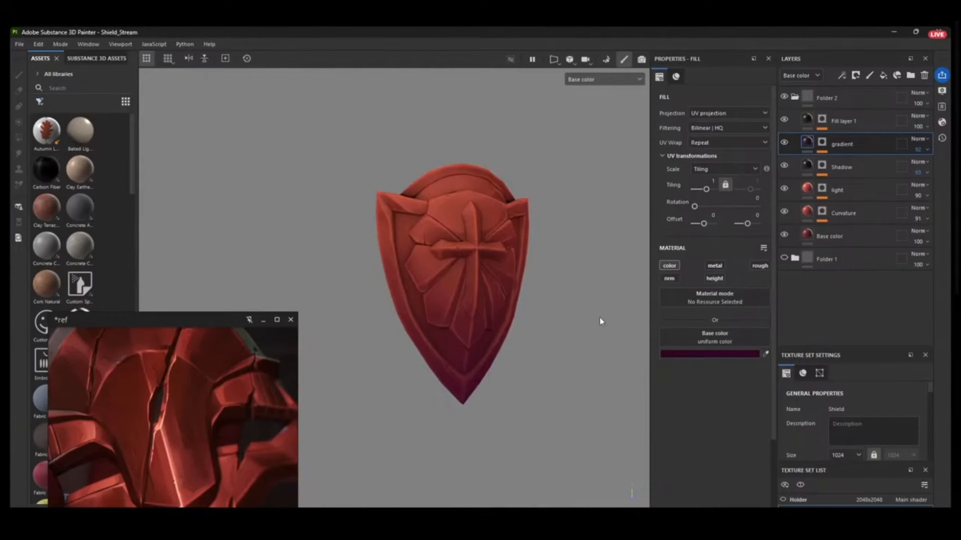
{"action": "left_click_drag", "start_coordinate": [599, 319], "coordinate": [570, 319], "text": "alt"}
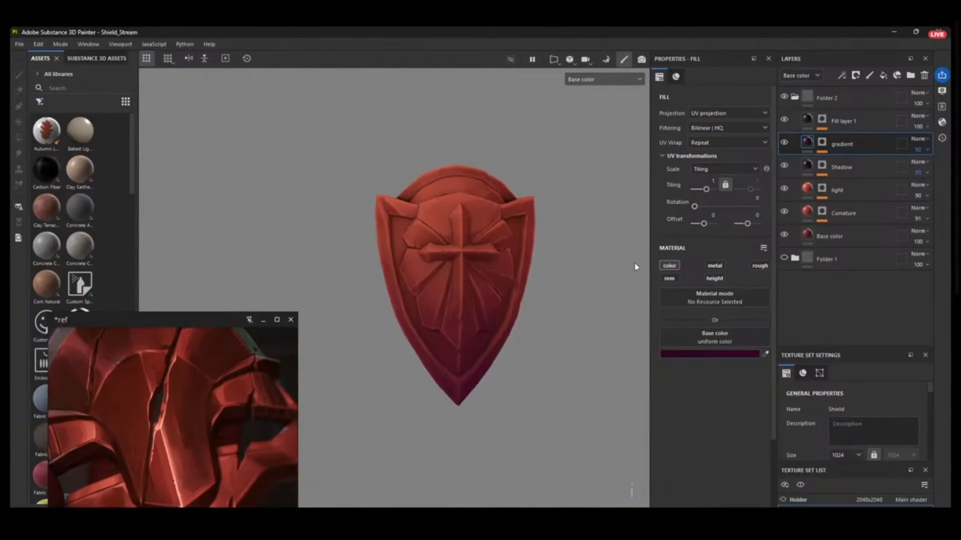
{"action": "right_click_drag", "start_coordinate": [604, 271], "coordinate": [606, 478], "text": "alt"}
{"action": "middle_click_drag", "start_coordinate": [553, 364], "coordinate": [587, 368], "text": "alt"}
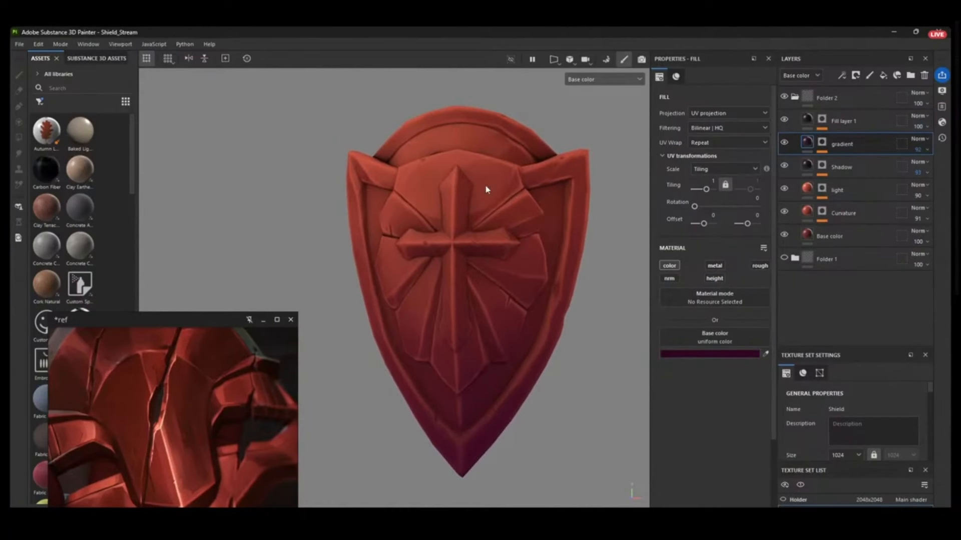
{"action": "left_click_drag", "start_coordinate": [574, 370], "coordinate": [550, 392], "text": "alt"}
{"action": "right_click_drag", "start_coordinate": [551, 392], "coordinate": [491, 395], "text": "alt"}
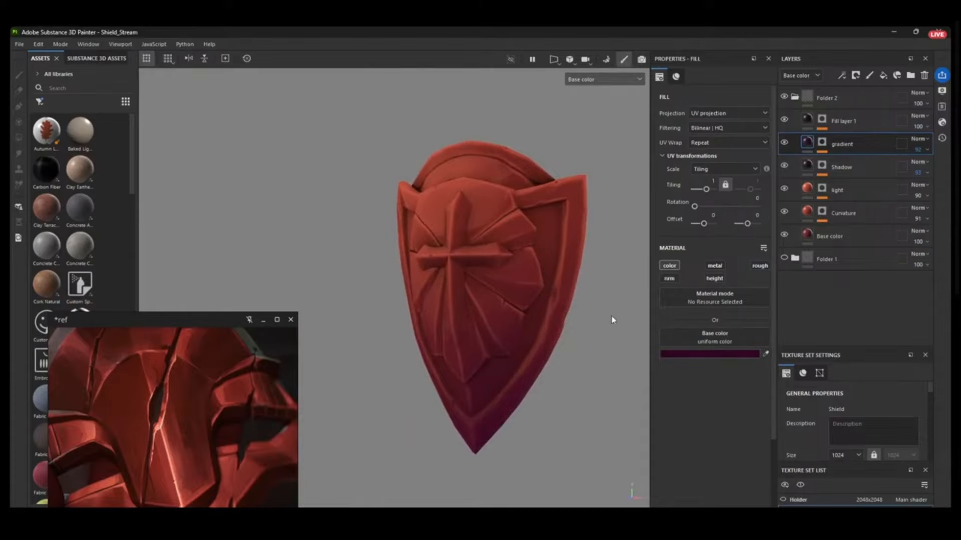
{"action": "left_click_drag", "start_coordinate": [564, 336], "coordinate": [457, 332], "text": "alt"}
{"action": "left_click_drag", "start_coordinate": [560, 388], "coordinate": [613, 379], "text": "alt"}
{"action": "scroll", "coordinate": [628, 265], "scroll_direction": "down", "scroll_amount": 5}
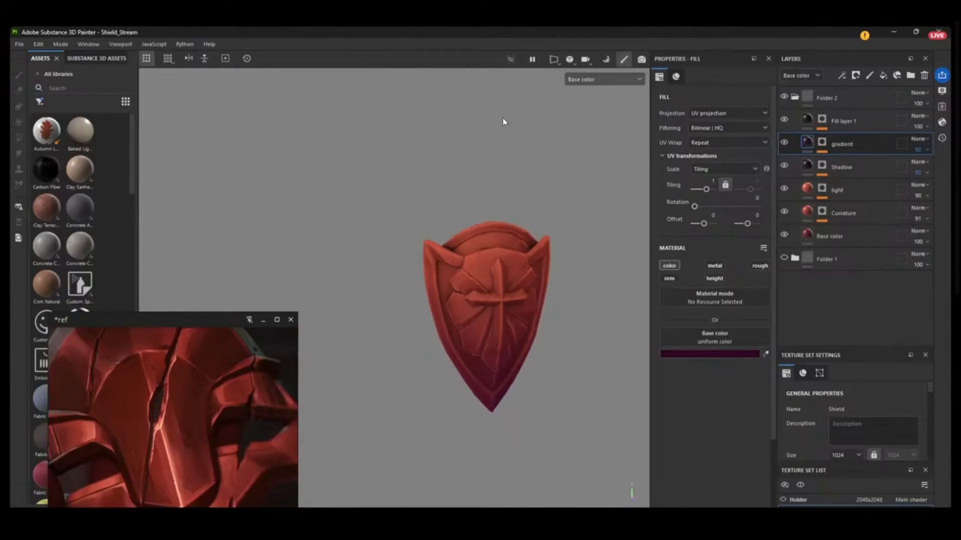
{"action": "middle_click_drag", "start_coordinate": [501, 289], "coordinate": [466, 191], "text": "alt"}
{"action": "left_click_drag", "start_coordinate": [467, 192], "coordinate": [489, 187], "text": "alt"}
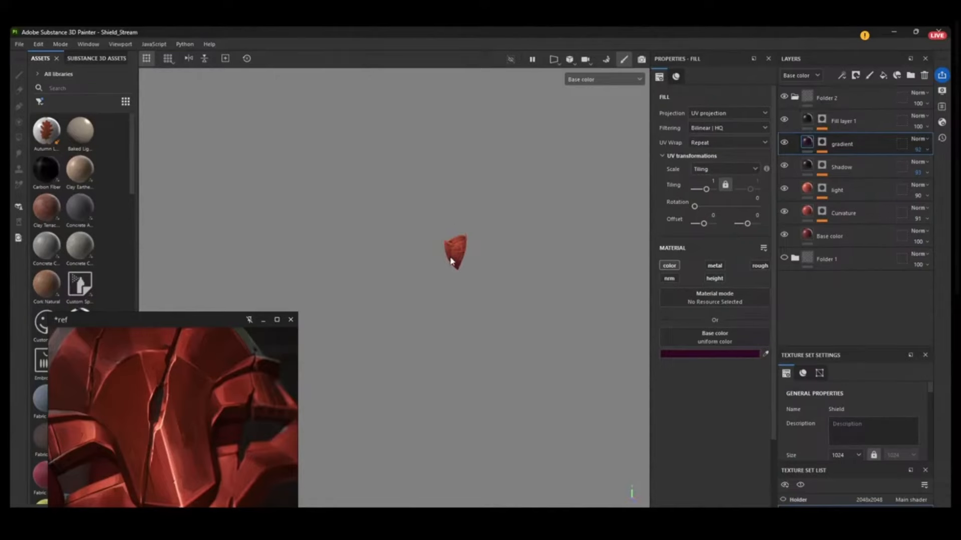
{"action": "right_click_drag", "start_coordinate": [499, 210], "coordinate": [489, 435], "text": "alt"}
{"action": "left_click_drag", "start_coordinate": [483, 306], "coordinate": [451, 245], "text": "alt"}
{"action": "left_click_drag", "start_coordinate": [479, 421], "coordinate": [420, 256], "text": "alt"}
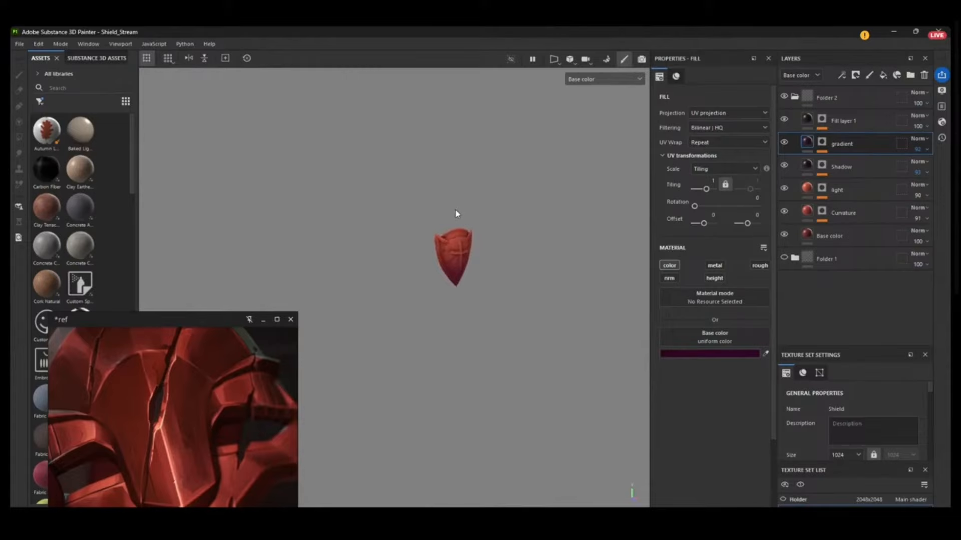
{"action": "left_click_drag", "start_coordinate": [529, 247], "coordinate": [494, 217], "text": "alt"}
{"action": "right_click_drag", "start_coordinate": [440, 477], "coordinate": [439, 378], "text": "alt"}
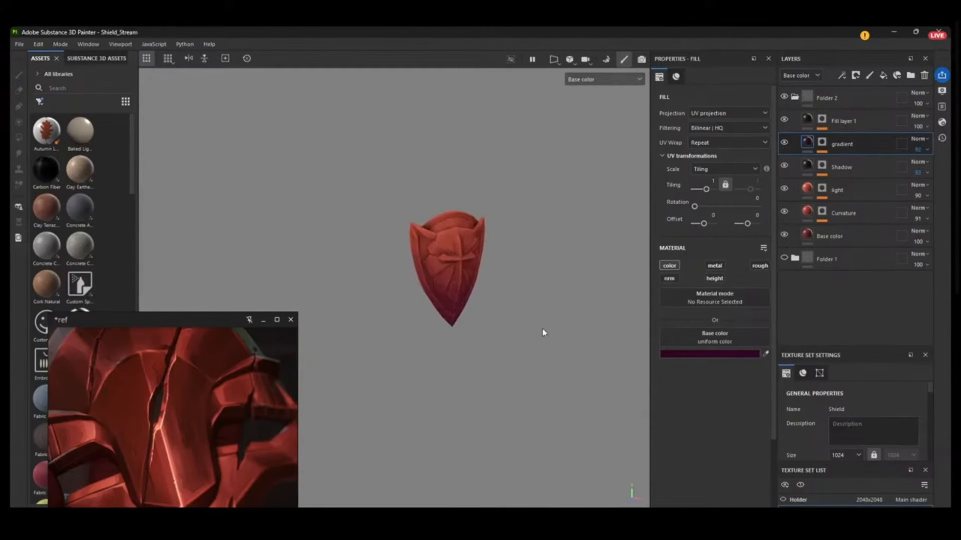
{"action": "left_click_drag", "start_coordinate": [544, 333], "coordinate": [547, 307], "text": "alt"}
{"action": "right_click_drag", "start_coordinate": [546, 307], "coordinate": [492, 135], "text": "alt"}
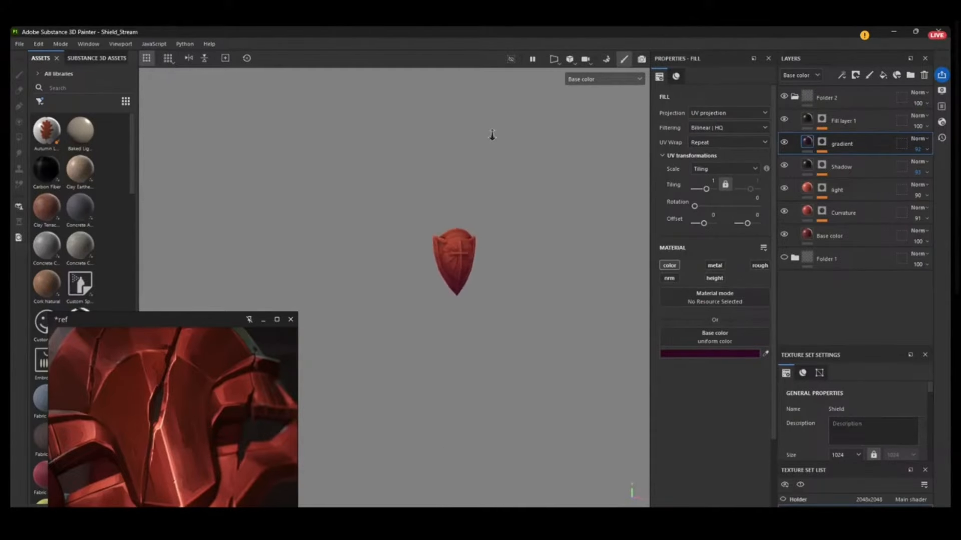
{"action": "left_click_drag", "start_coordinate": [492, 135], "coordinate": [573, 294], "text": "alt"}
{"action": "mouse_move", "coordinate": [464, 217]}
{"action": "left_mouse_down", "text": "alt"}
{"action": "mouse_move", "coordinate": [418, 212]}
{"action": "mouse_move", "coordinate": [470, 211]}
{"action": "left_mouse_up", "text": "alt"}
{"action": "left_click_drag", "start_coordinate": [396, 305], "coordinate": [473, 358], "text": "alt"}
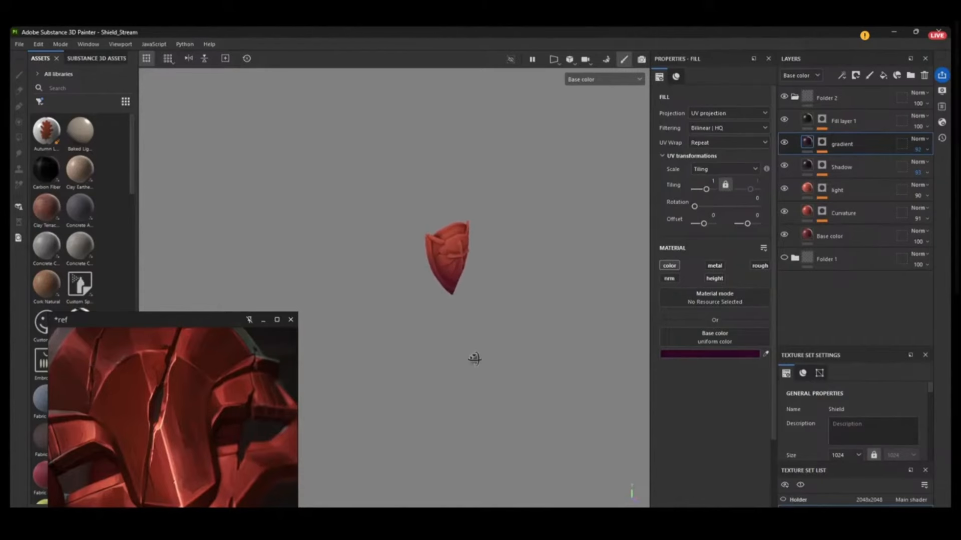
{"action": "right_click_drag", "start_coordinate": [466, 322], "coordinate": [483, 496], "text": "alt"}
{"action": "middle_click_drag", "start_coordinate": [511, 319], "coordinate": [593, 329], "text": "alt"}
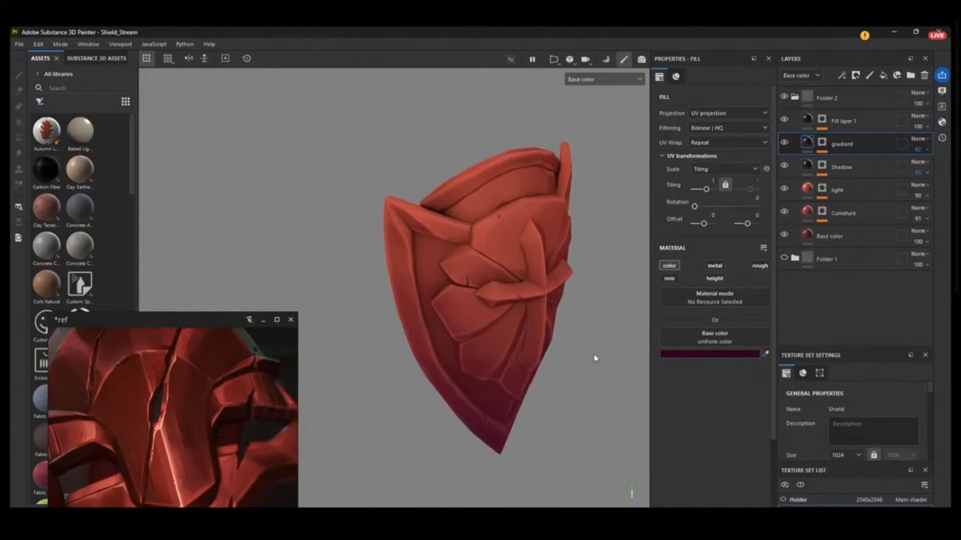
{"action": "left_click_drag", "start_coordinate": [590, 344], "coordinate": [560, 324], "text": "alt"}
{"action": "middle_click_drag", "start_coordinate": [494, 317], "coordinate": [379, 332], "text": "alt"}
{"action": "left_click_drag", "start_coordinate": [379, 331], "coordinate": [424, 201], "text": "alt"}
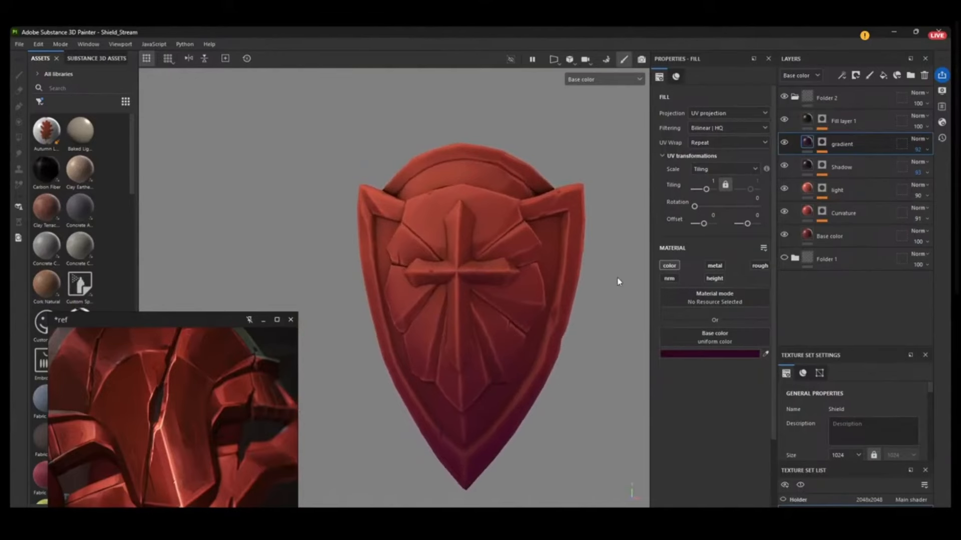
{"action": "left_click_drag", "start_coordinate": [618, 282], "coordinate": [646, 315], "text": "alt"}
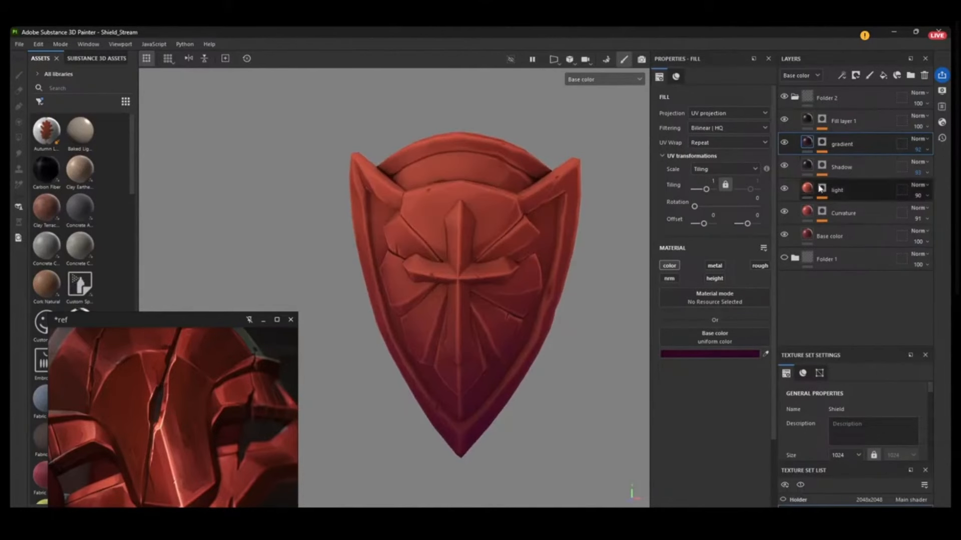
- Check the light layer's effect by toggling its visibility, and change its base color to the orange D97D44
{"action": "left_click", "coordinate": [784, 189]}
{"action": "left_click", "coordinate": [784, 189]}
{"action": "left_click", "coordinate": [845, 190]}
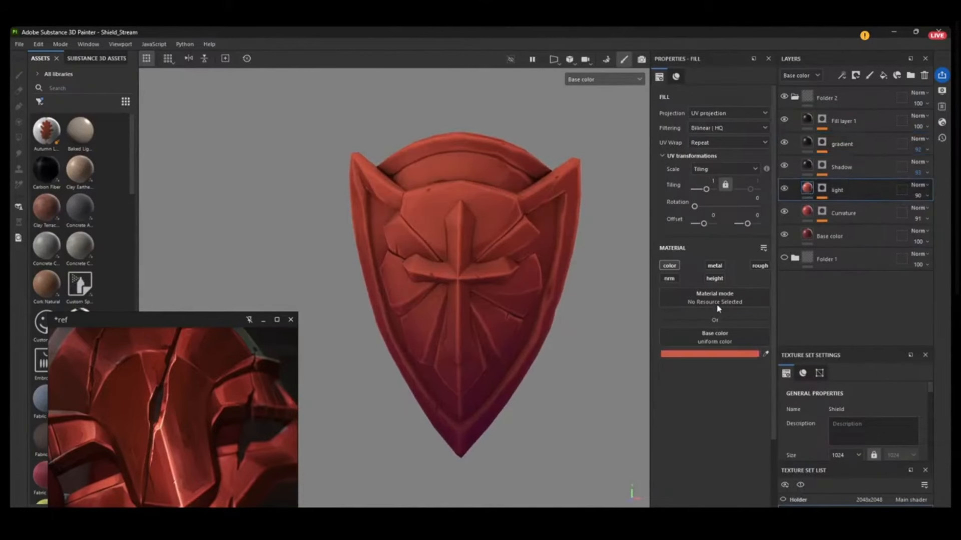
{"action": "left_click", "coordinate": [714, 354]}
{"action": "left_click_drag", "start_coordinate": [734, 303], "coordinate": [734, 300]}
{"action": "left_click", "coordinate": [576, 355]}
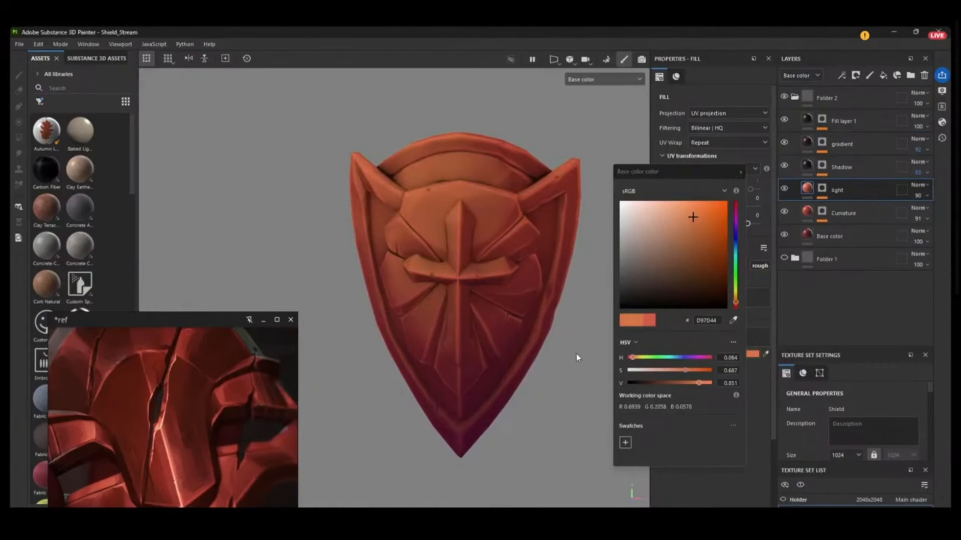
{"action": "left_click", "coordinate": [740, 172]}
{"action": "left_click_drag", "start_coordinate": [570, 378], "coordinate": [452, 204], "text": "alt"}
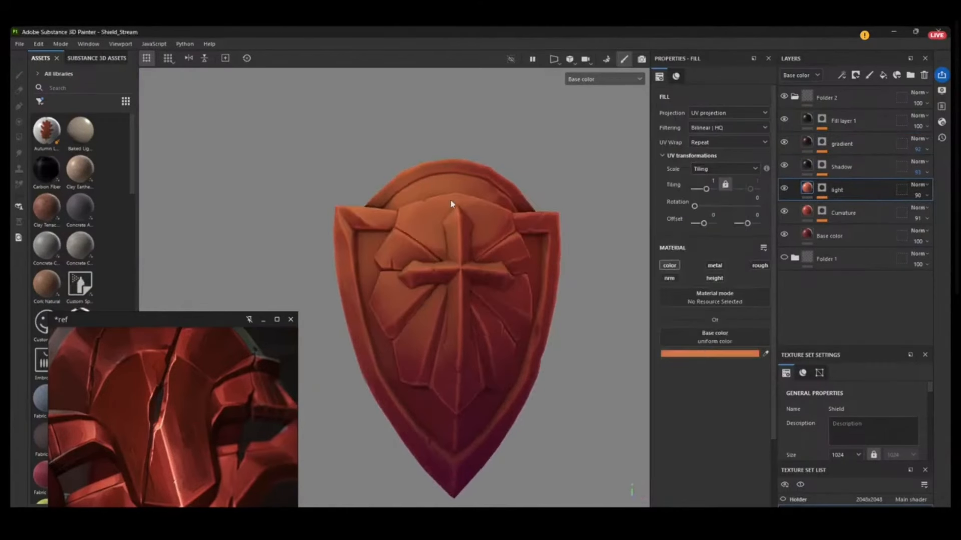
- Look over the color wheel and color harmony charts on the reference board, and return to the red helmet image
{"action": "scroll", "coordinate": [217, 367], "scroll_direction": "down", "scroll_amount": 10}
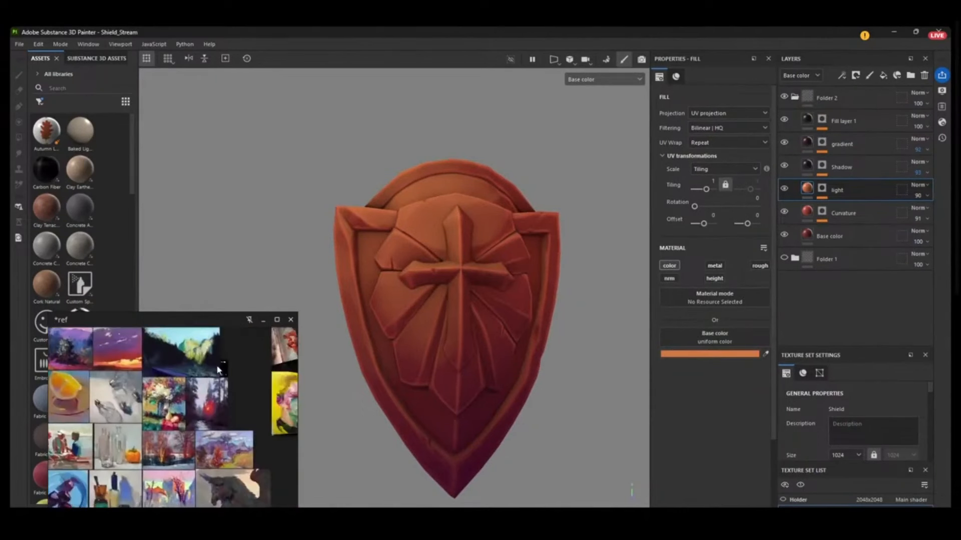
{"action": "middle_click_drag", "start_coordinate": [280, 410], "coordinate": [172, 335]}
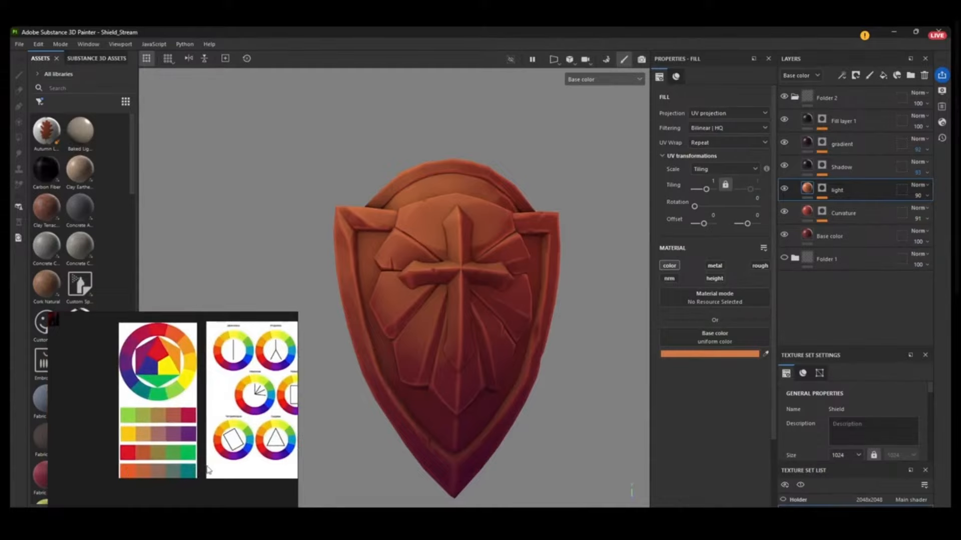
{"action": "middle_click_drag", "start_coordinate": [190, 465], "coordinate": [260, 481]}
{"action": "middle_click_drag", "start_coordinate": [250, 380], "coordinate": [172, 399]}
{"action": "scroll", "coordinate": [231, 433], "scroll_direction": "up", "scroll_amount": 8}
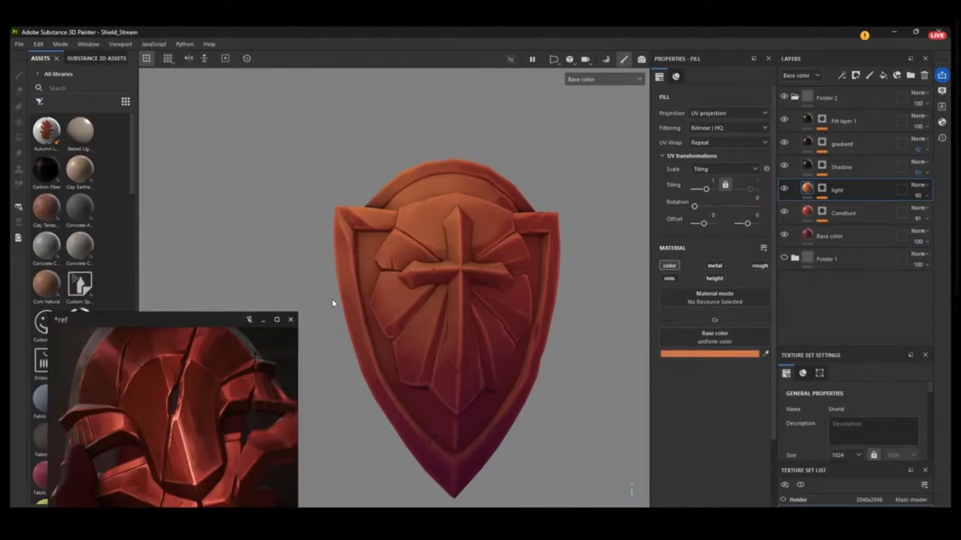
- Compare the shield's edges around the cross up close with the Curvature layer hidden and shown
{"action": "mouse_move", "coordinate": [611, 268]}
{"action": "left_mouse_down", "text": "alt"}
{"action": "mouse_move", "coordinate": [529, 307]}
{"action": "mouse_move", "coordinate": [622, 276]}
{"action": "left_mouse_up", "text": "alt"}
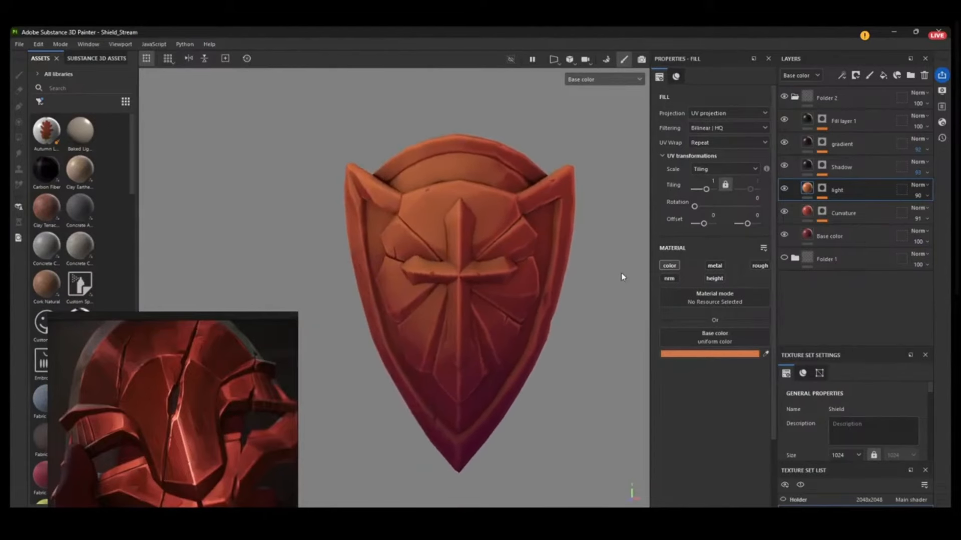
{"action": "scroll", "coordinate": [474, 389], "scroll_direction": "up", "scroll_amount": 4}
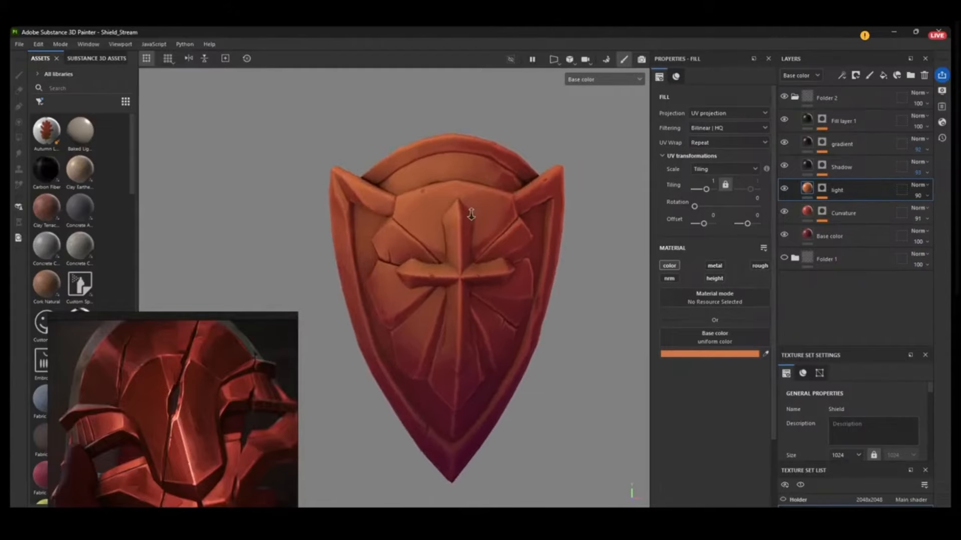
{"action": "middle_click_drag", "start_coordinate": [448, 105], "coordinate": [503, 93], "text": "alt"}
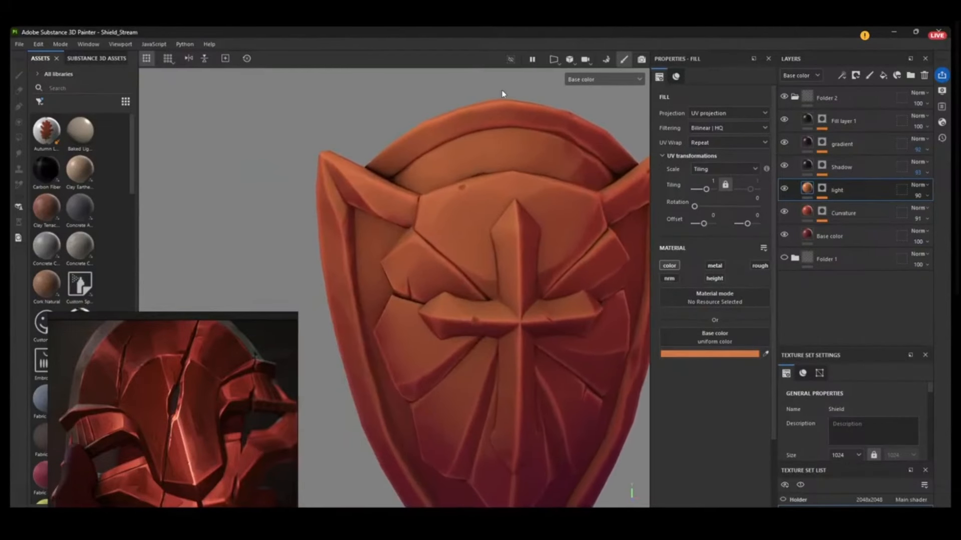
{"action": "left_click", "coordinate": [785, 212]}
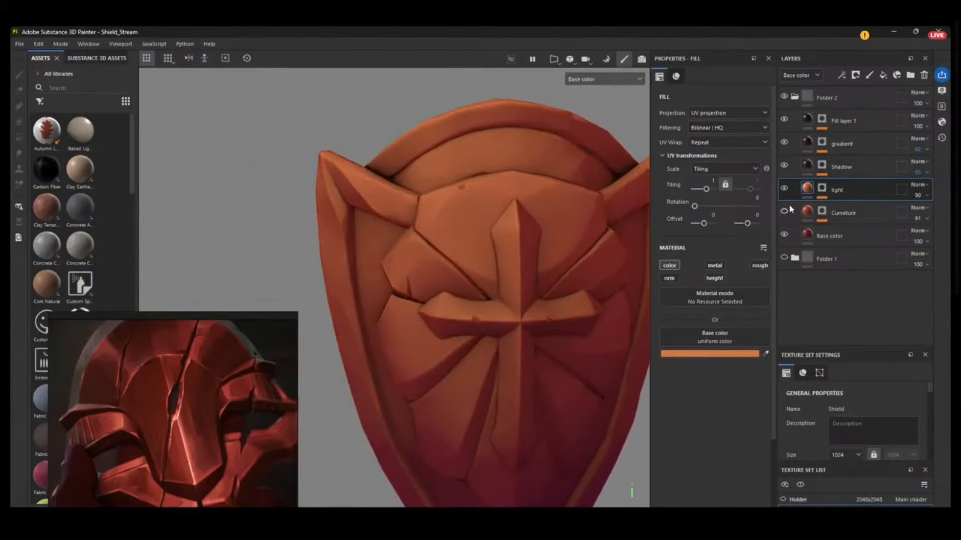
{"action": "left_click", "coordinate": [784, 212]}
{"action": "left_click", "coordinate": [785, 212]}
{"action": "left_click", "coordinate": [784, 212]}
{"action": "left_click", "coordinate": [785, 212]}
{"action": "left_click", "coordinate": [785, 212]}
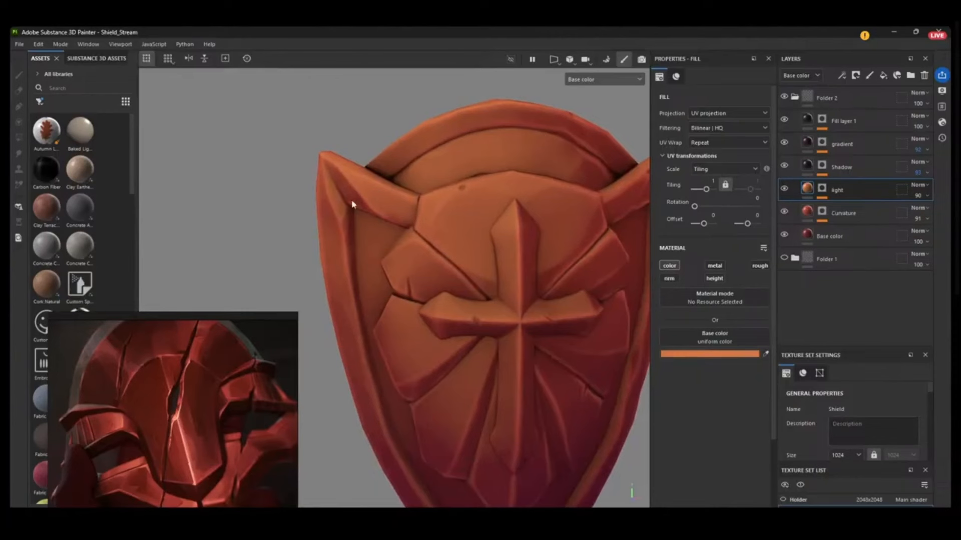
- Shift the Curvature layer's base color to the slightly redder C05035 and view the whole shield
{"action": "left_click", "coordinate": [805, 213]}
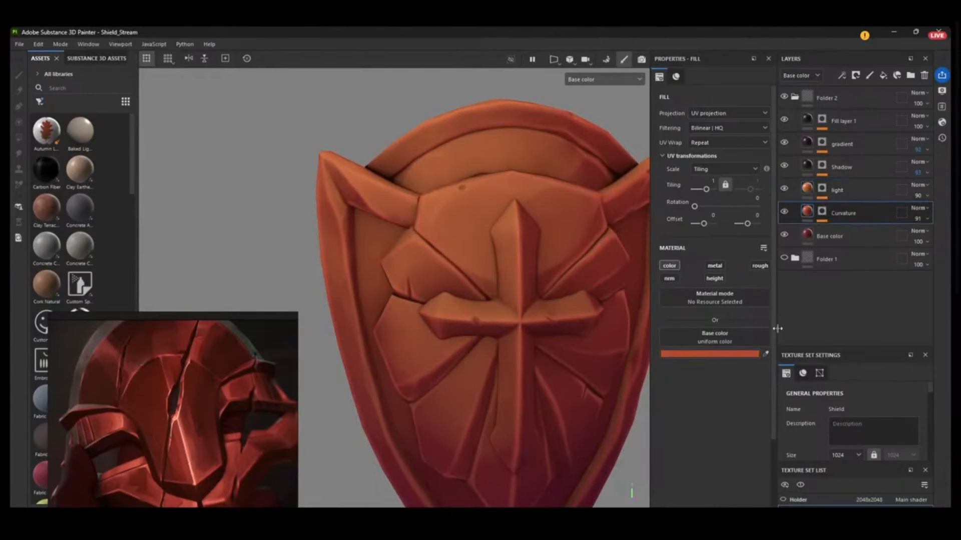
{"action": "left_click", "coordinate": [725, 353]}
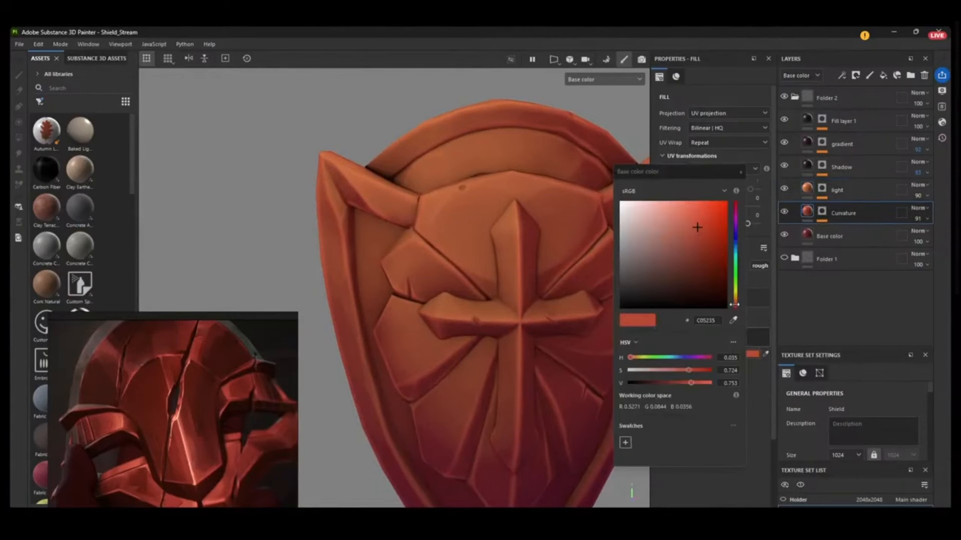
{"action": "left_click_drag", "start_coordinate": [734, 304], "coordinate": [731, 305]}
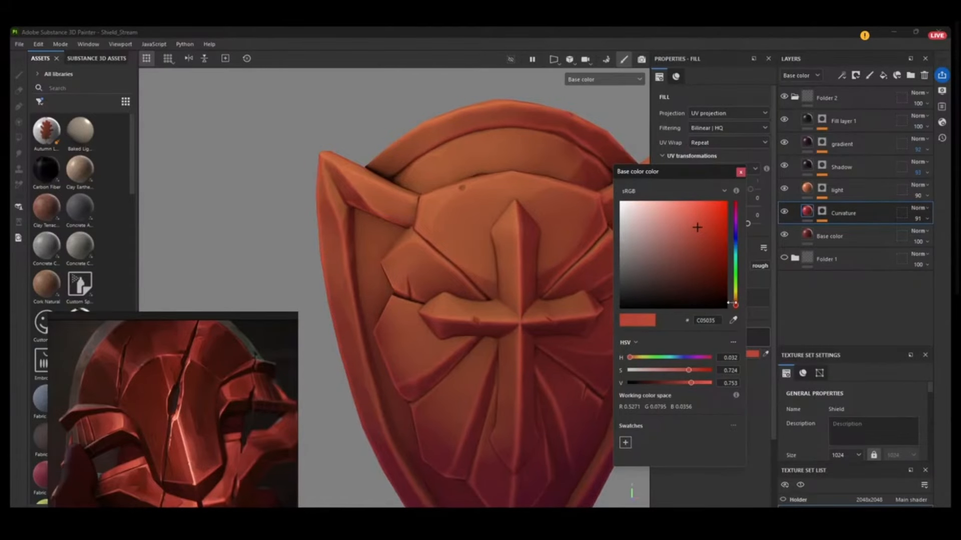
{"action": "left_click", "coordinate": [739, 173]}
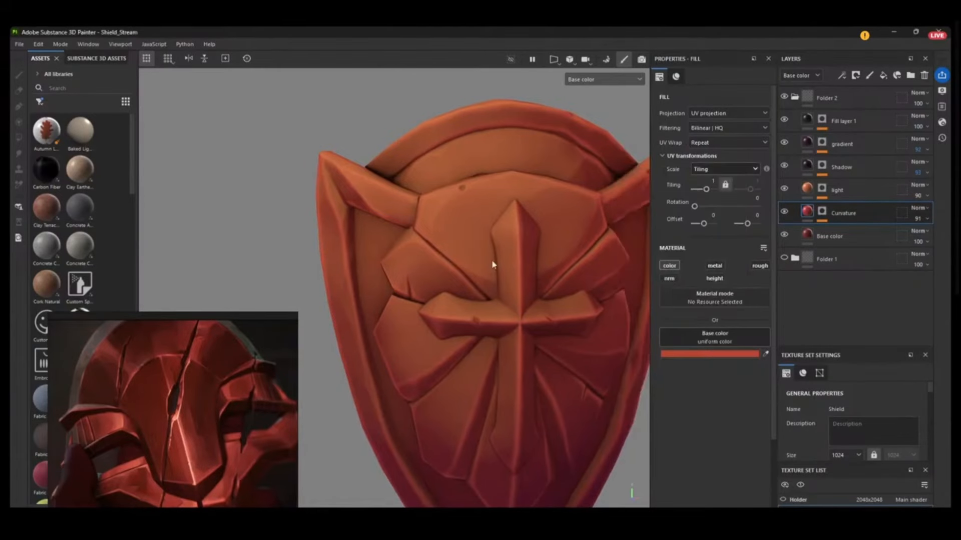
{"action": "middle_click_drag", "start_coordinate": [530, 300], "coordinate": [435, 285], "text": "alt"}
{"action": "scroll", "coordinate": [505, 181], "scroll_direction": "down", "scroll_amount": 3}
{"action": "middle_click_drag", "start_coordinate": [567, 286], "coordinate": [587, 265], "text": "alt"}
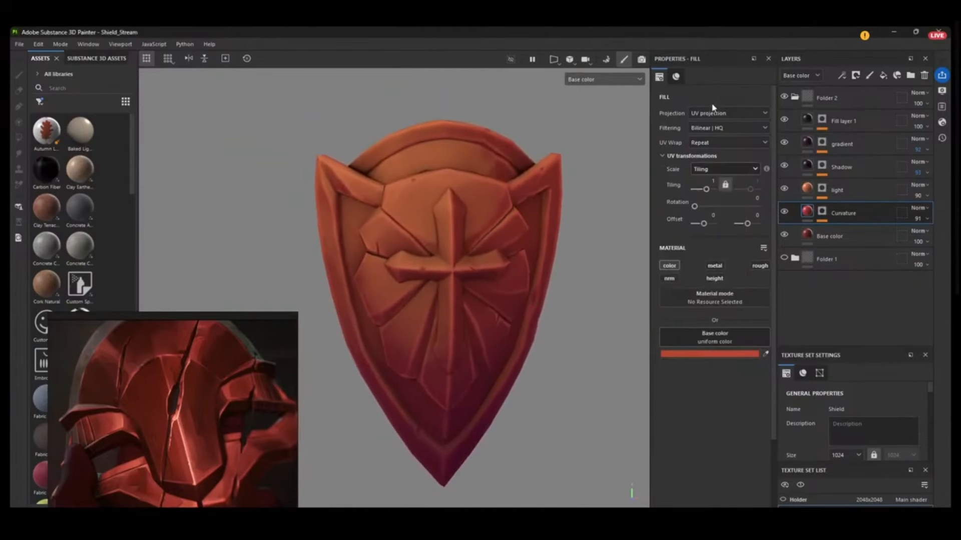
- Collapse Folder 2 and add a new paint layer above it
{"action": "left_click", "coordinate": [794, 98]}
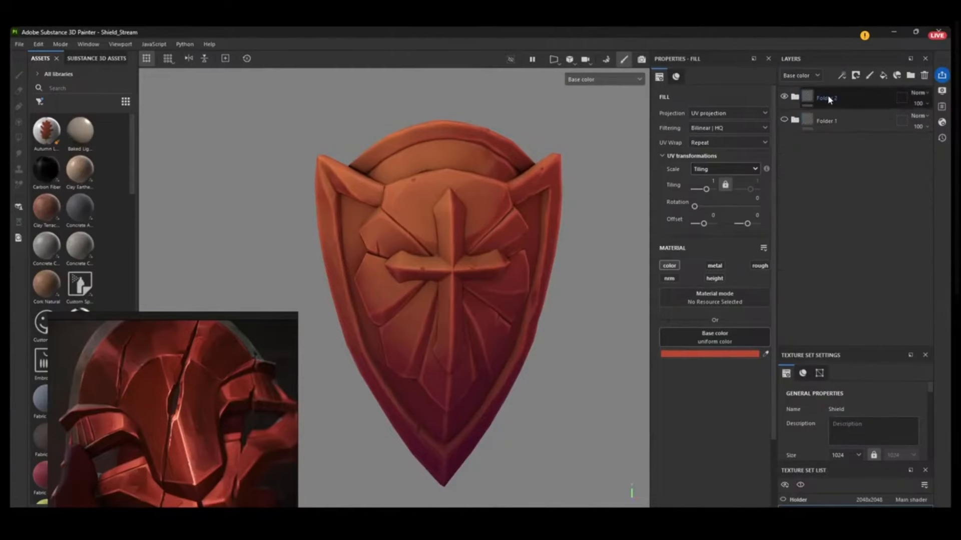
{"action": "left_click", "coordinate": [869, 75]}
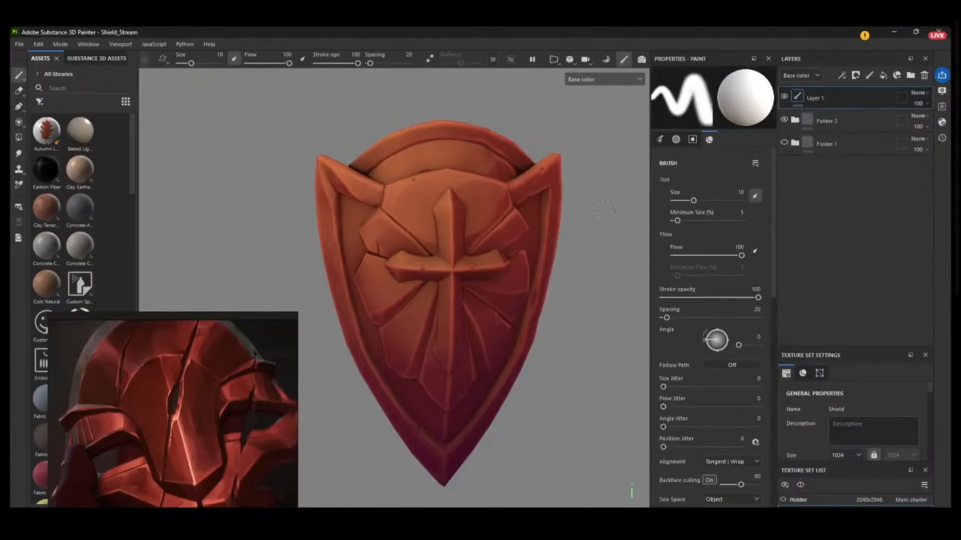
{"action": "left_click_drag", "start_coordinate": [527, 249], "coordinate": [641, 264], "text": "alt"}
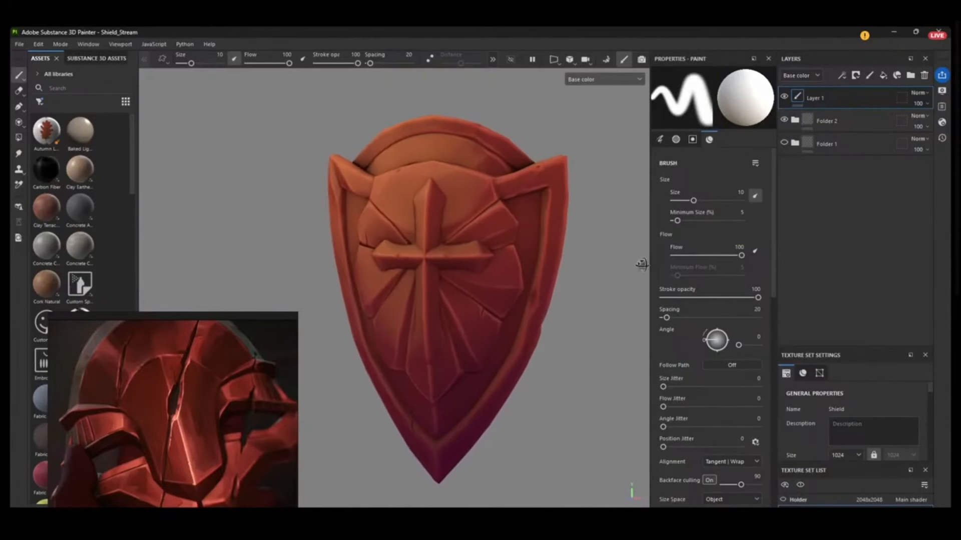
- Put the reference window away, widen the asset library, filter it to brushes, search for "soft", and choose the Knife Paint soft brush
{"action": "mouse_move", "coordinate": [265, 325]}
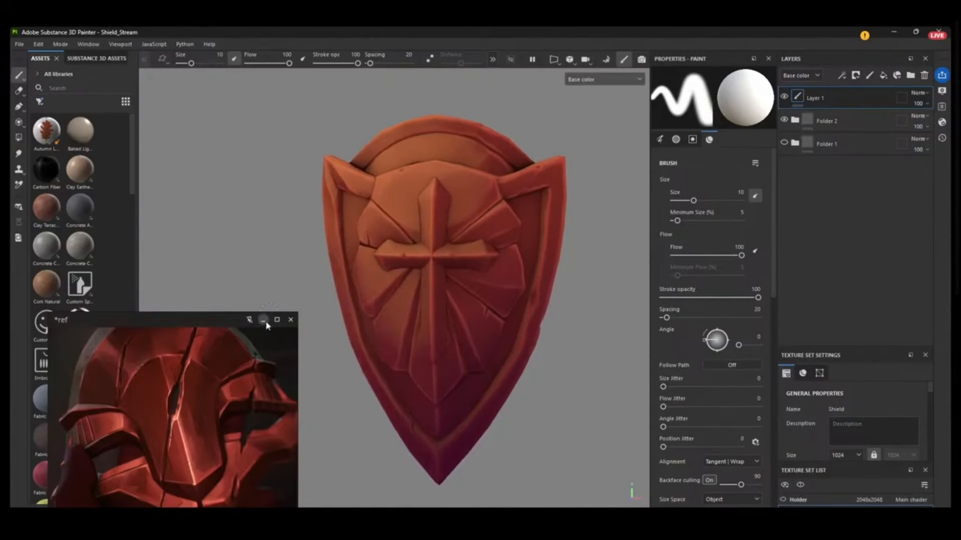
{"action": "left_click", "coordinate": [263, 320]}
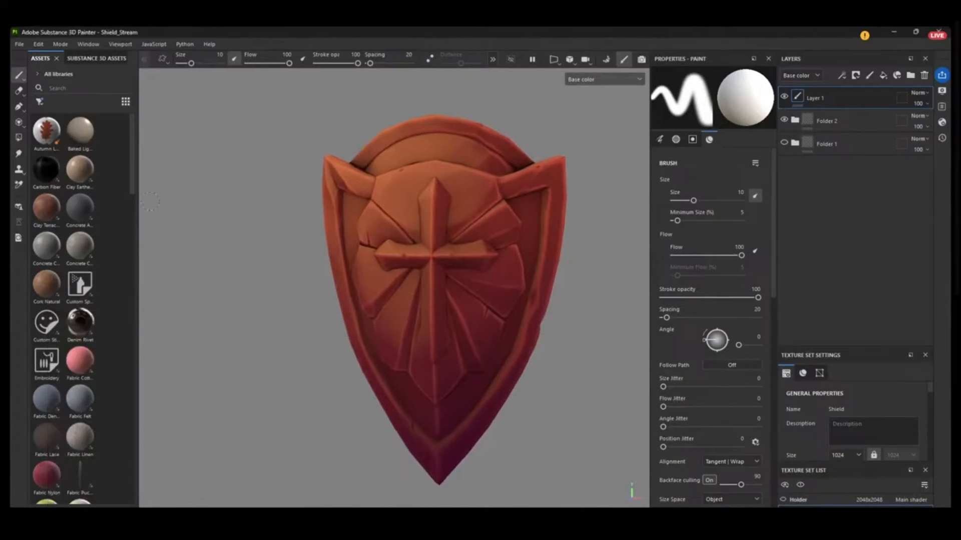
{"action": "left_click_drag", "start_coordinate": [138, 206], "coordinate": [179, 206]}
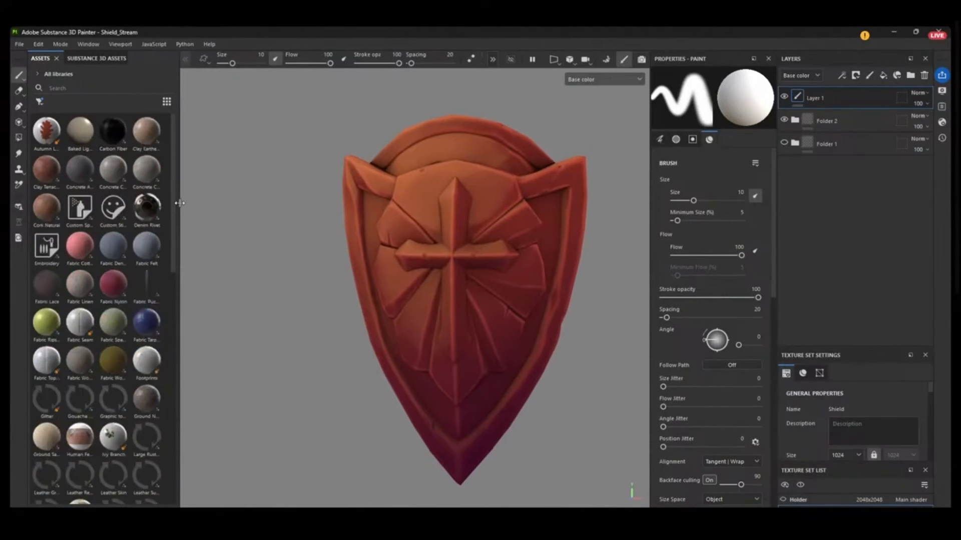
{"action": "left_click", "coordinate": [40, 102]}
{"action": "left_click", "coordinate": [57, 159]}
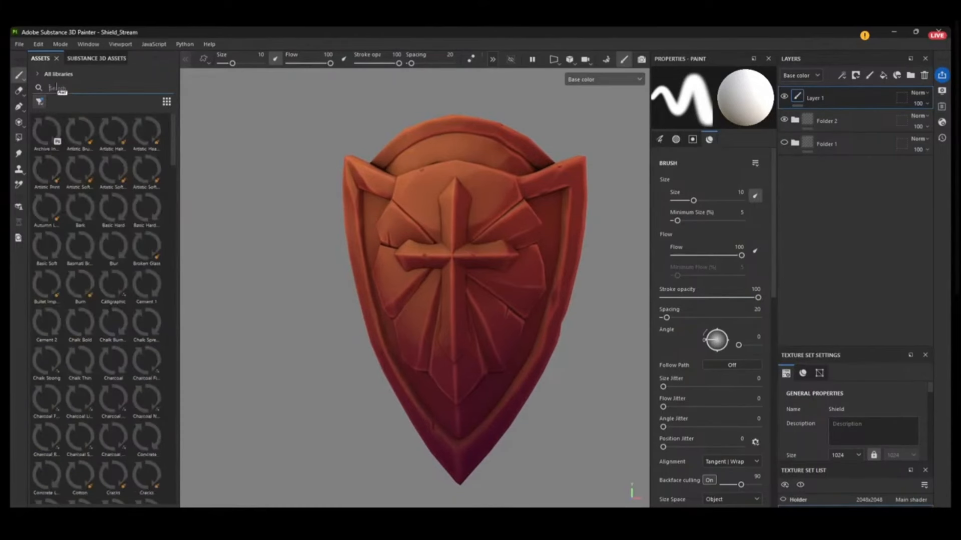
{"action": "type", "text": "soft"}
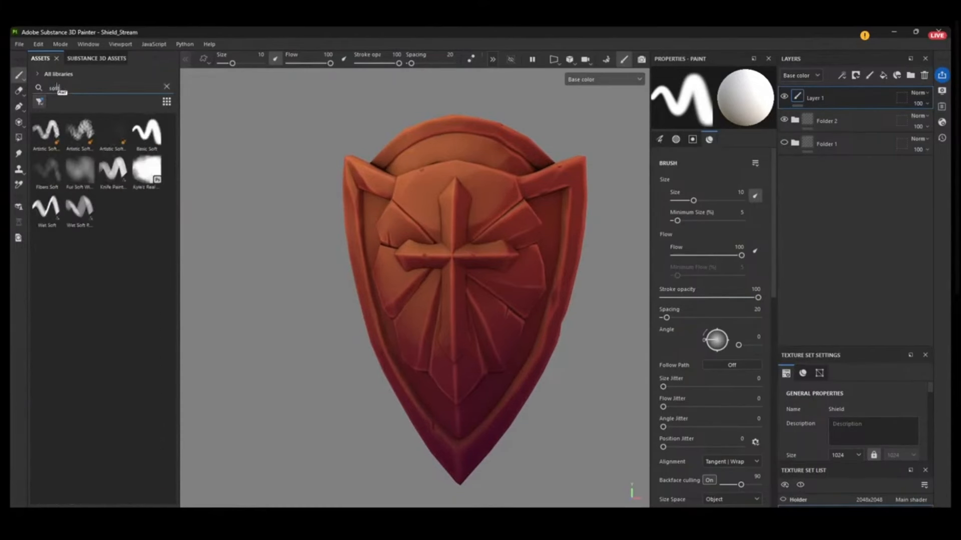
{"action": "left_click", "coordinate": [109, 173]}
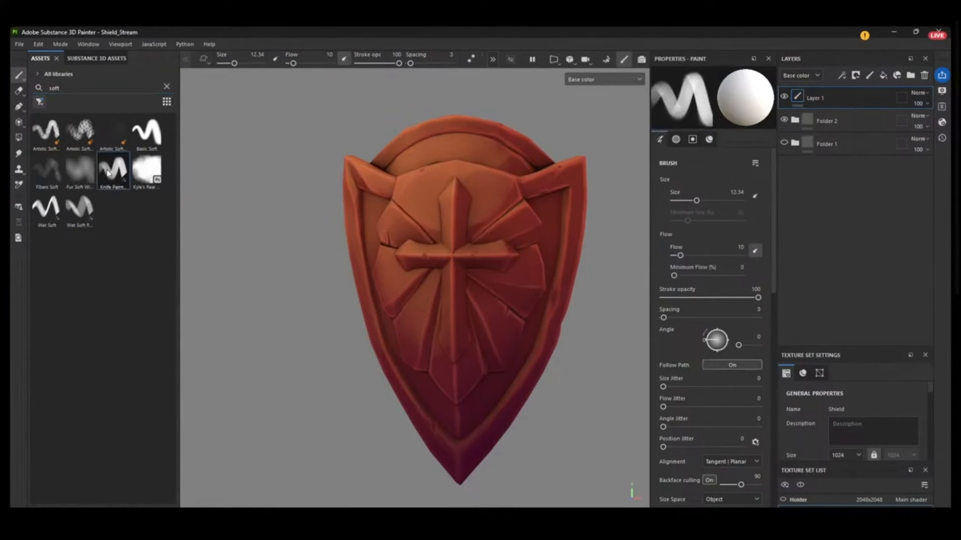
{"action": "mouse_move", "coordinate": [116, 191]}
- Set the brush size to 26.55 and its flow to 6
{"action": "mouse_move", "coordinate": [460, 201]}
{"action": "right_mouse_down", "text": "ctrl"}
{"action": "mouse_move", "coordinate": [450, 202]}
{"action": "mouse_move", "coordinate": [596, 240]}
{"action": "right_mouse_up", "text": "ctrl"}
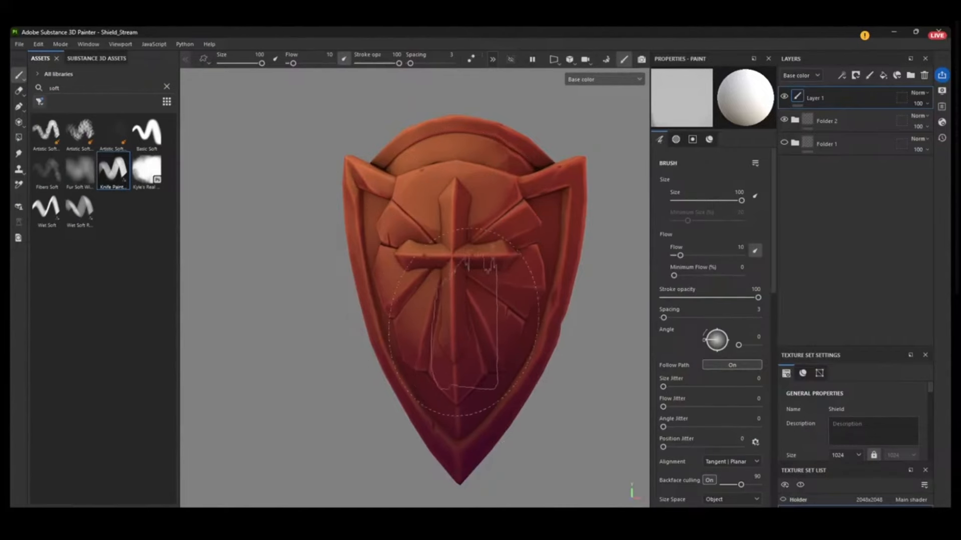
{"action": "right_click_drag", "start_coordinate": [454, 284], "coordinate": [387, 284], "text": "ctrl"}
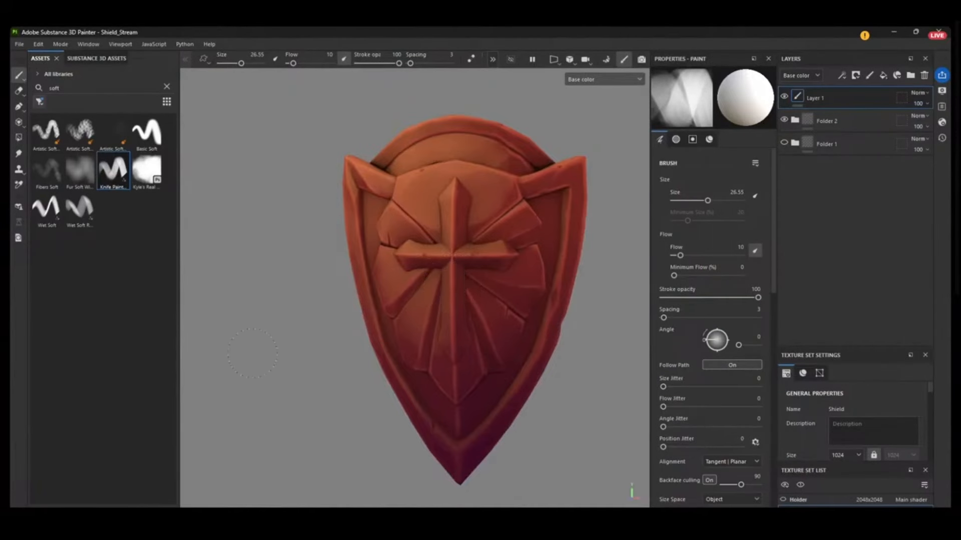
{"action": "mouse_move", "coordinate": [203, 378]}
{"action": "left_mouse_down", "text": "alt"}
{"action": "mouse_move", "coordinate": [254, 364]}
{"action": "mouse_move", "coordinate": [236, 363]}
{"action": "left_mouse_up", "text": "alt"}
{"action": "left_click_drag", "start_coordinate": [294, 64], "coordinate": [291, 65]}
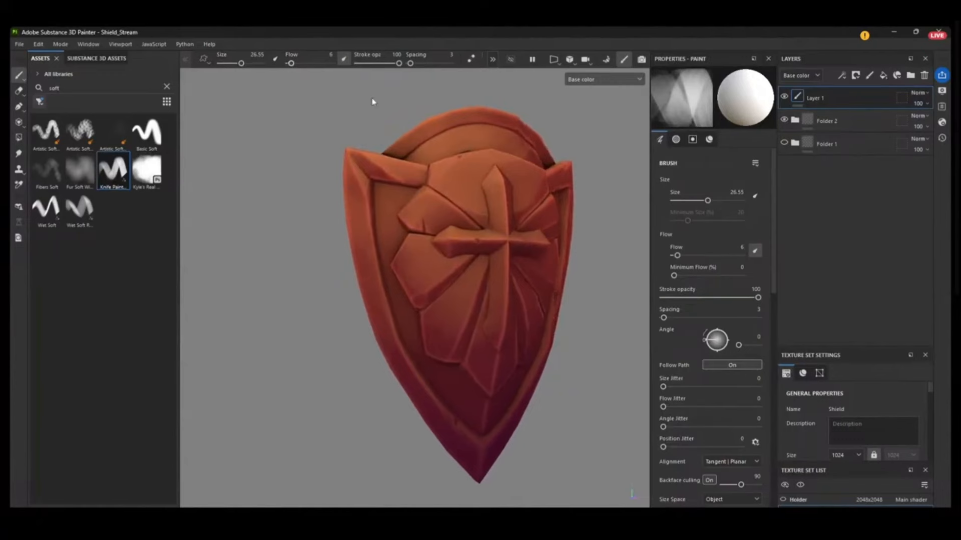
- Sample the light red beside the helmet's bright edge highlight in the reference as the brush's base color
{"action": "left_click_drag", "start_coordinate": [587, 302], "coordinate": [473, 297], "text": "alt"}
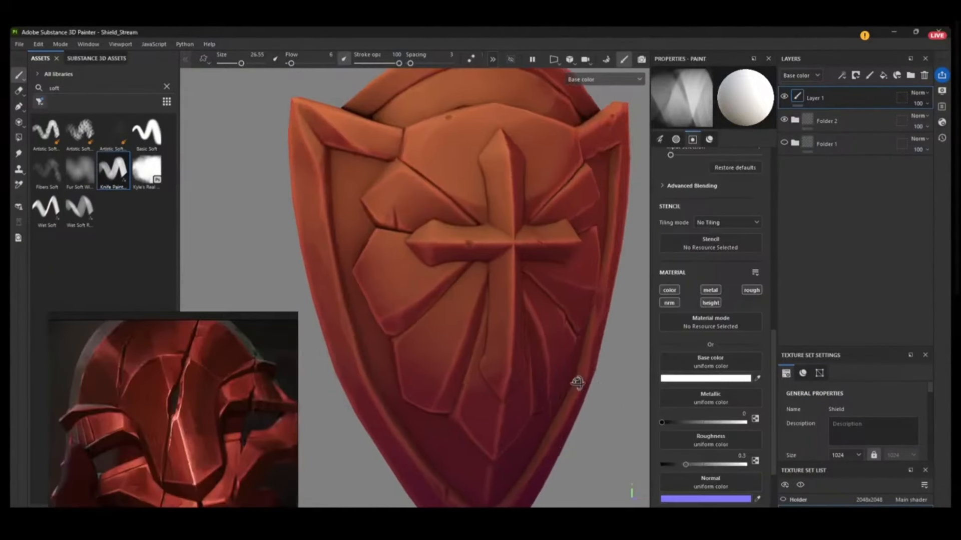
{"action": "left_click_drag", "start_coordinate": [575, 382], "coordinate": [568, 436], "text": "alt"}
{"action": "scroll", "coordinate": [572, 432], "scroll_direction": "up", "scroll_amount": 2}
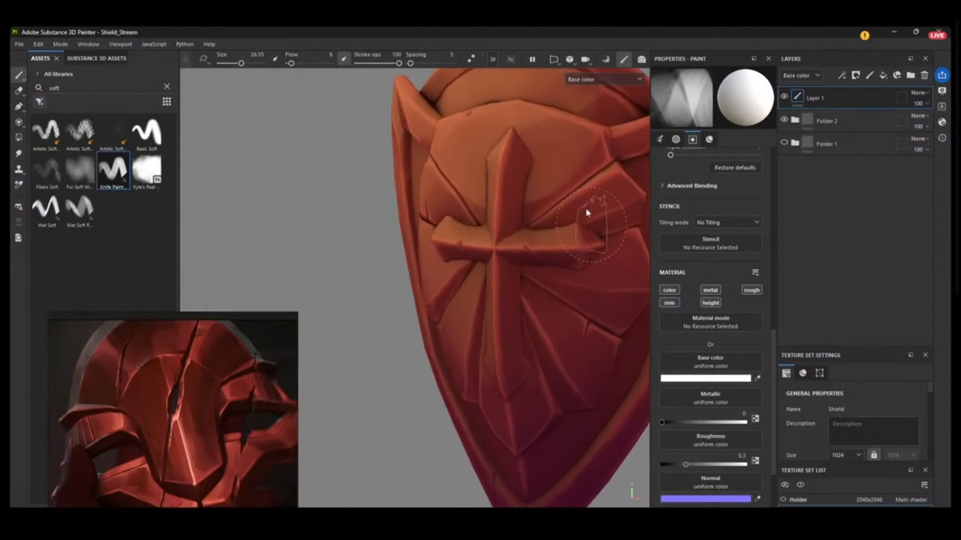
{"action": "right_click_drag", "start_coordinate": [548, 227], "coordinate": [459, 287], "text": "alt"}
{"action": "middle_click_drag", "start_coordinate": [425, 235], "coordinate": [469, 261], "text": "alt"}
{"action": "mouse_move", "coordinate": [469, 261]}
{"action": "right_mouse_down", "text": "alt"}
{"action": "mouse_move", "coordinate": [382, 154]}
{"action": "mouse_move", "coordinate": [422, 101]}
{"action": "mouse_move", "coordinate": [429, 140]}
{"action": "right_mouse_up", "text": "alt"}
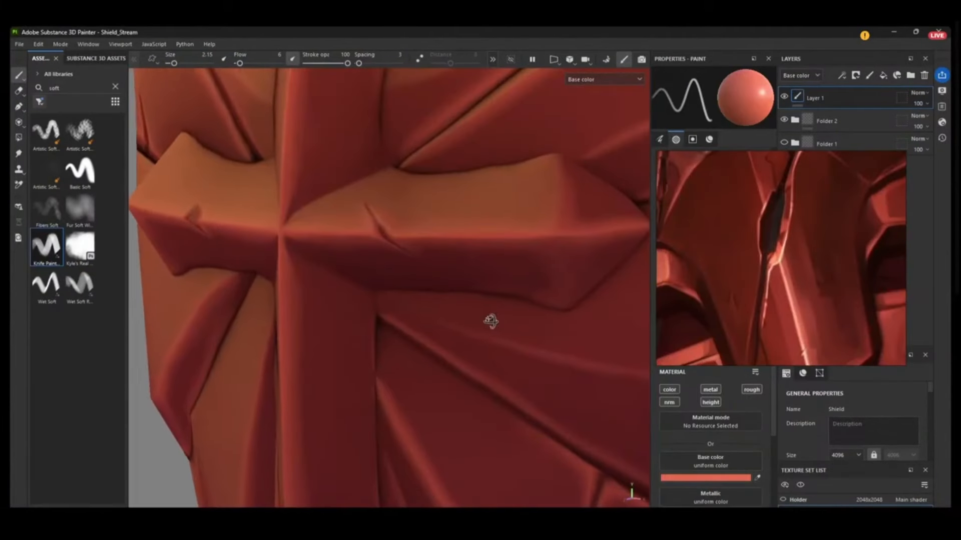
{"action": "left_click_drag", "start_coordinate": [491, 322], "coordinate": [489, 320], "text": "alt"}
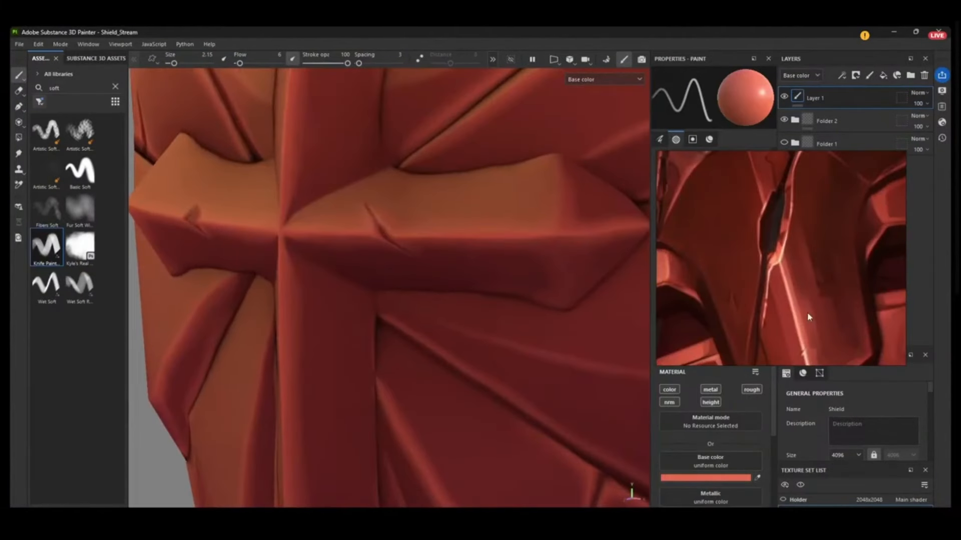
{"action": "left_click", "coordinate": [757, 478]}
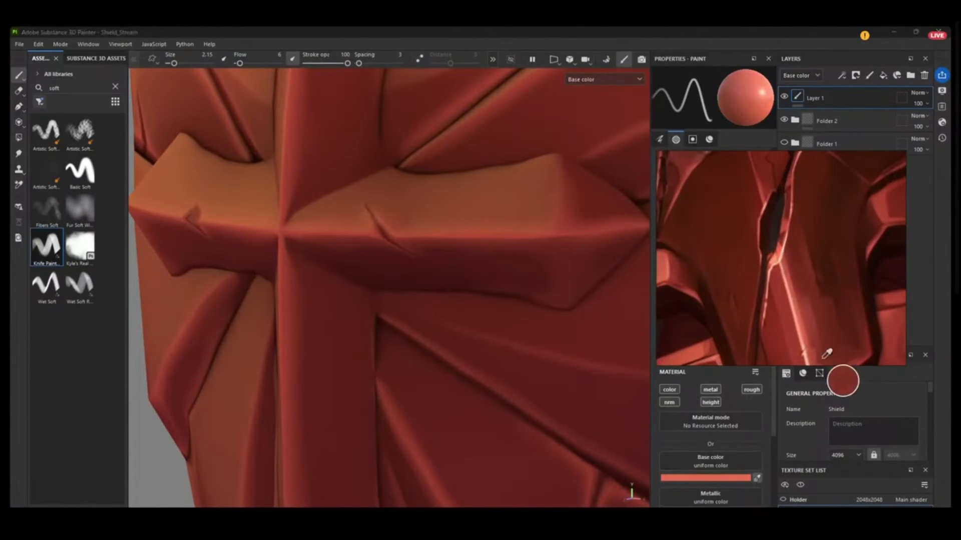
{"action": "left_click", "coordinate": [809, 328]}
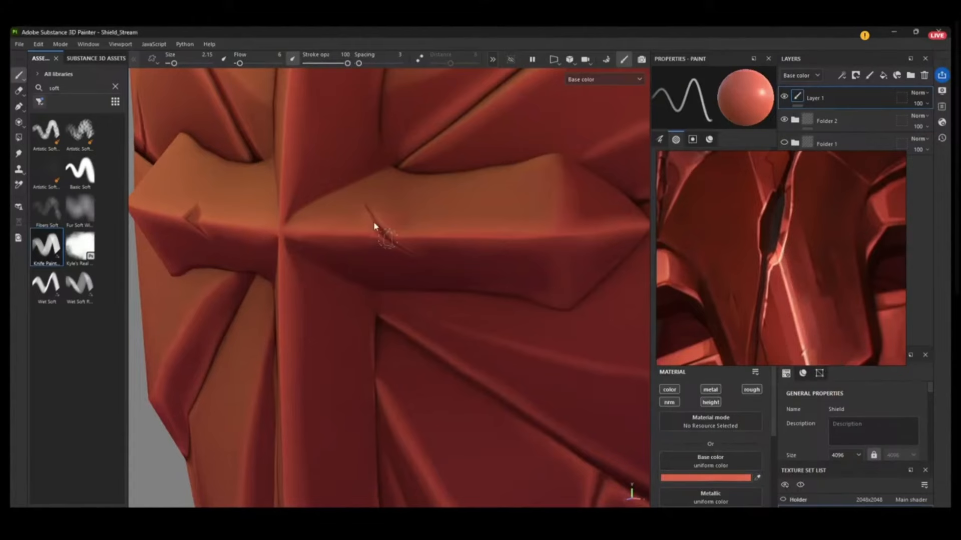
- Paint a thin highlight with a brush size of 1.55 along the cross arm's ridge, between the center and the crack
{"action": "left_click_drag", "start_coordinate": [376, 226], "coordinate": [426, 269], "text": "alt"}
{"action": "right_click_drag", "start_coordinate": [358, 216], "coordinate": [397, 272], "text": "alt"}
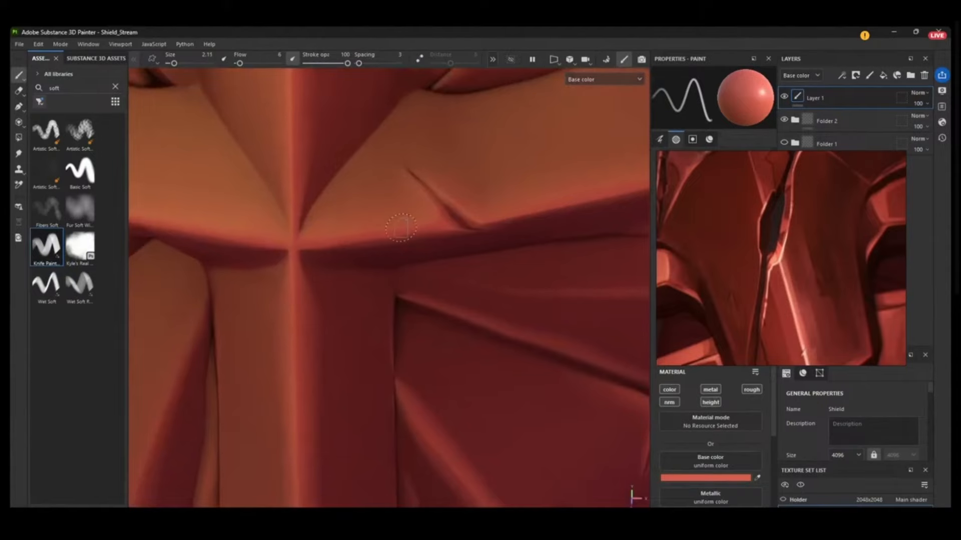
{"action": "right_click_drag", "start_coordinate": [405, 232], "coordinate": [415, 230], "text": "ctrl"}
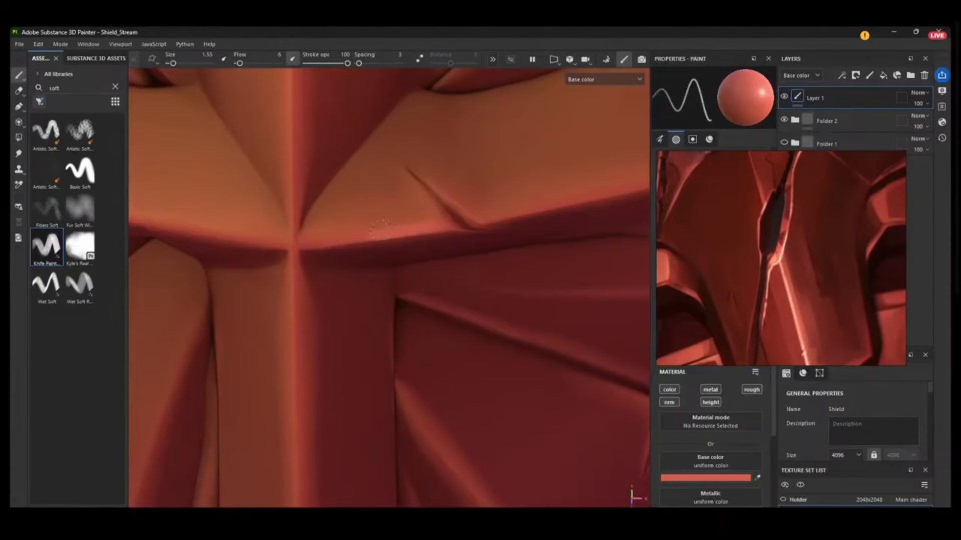
- Paint a broad diagonal light red stroke with a brush size of 5.89 on the panel below the cross arm
{"action": "right_click_drag", "start_coordinate": [483, 176], "coordinate": [550, 175], "text": "ctrl"}
{"action": "left_click_drag", "start_coordinate": [448, 350], "coordinate": [570, 441]}
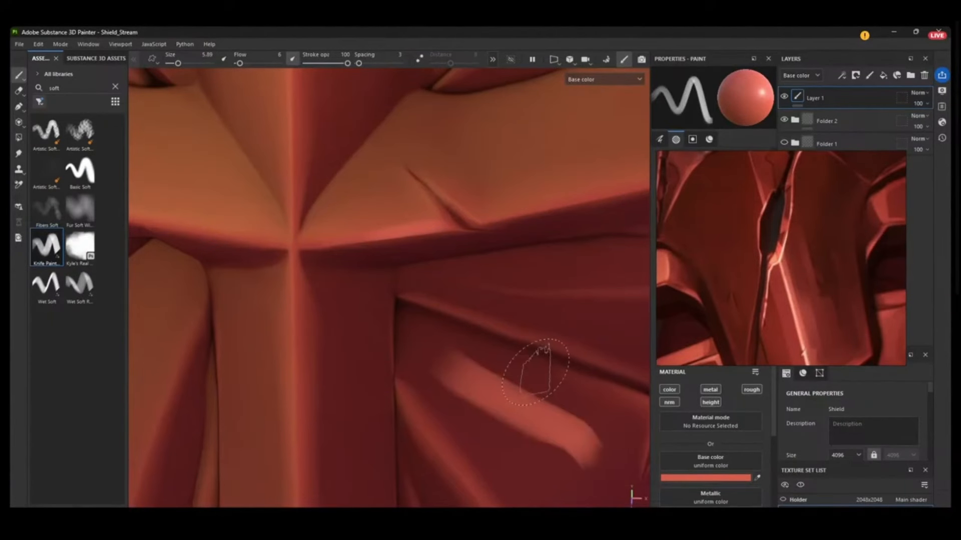
{"action": "mouse_move", "coordinate": [445, 214]}
{"action": "left_mouse_down", "text": "alt"}
{"action": "mouse_move", "coordinate": [456, 202]}
{"action": "mouse_move", "coordinate": [353, 175]}
{"action": "left_mouse_up", "text": "alt"}
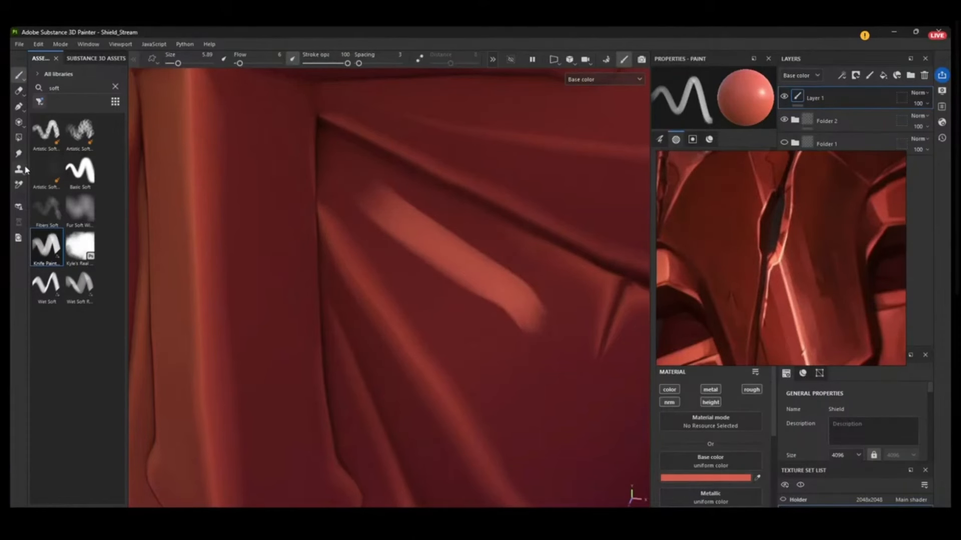
- Sample the dark red at the stroke's upper end and soften both ends of the stroke with a brush size of 6.9
{"action": "key", "text": "bracketright"}
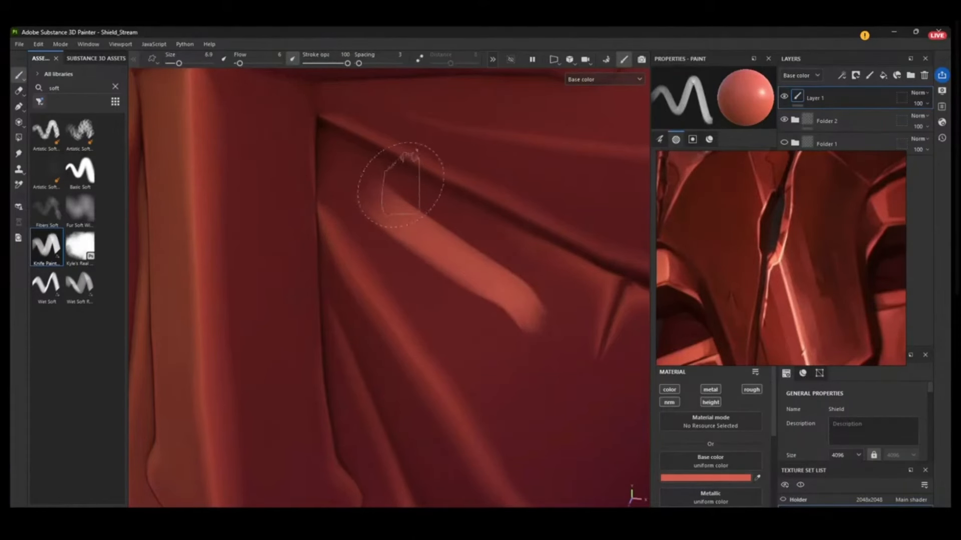
{"action": "key", "text": "p"}
{"action": "left_click", "coordinate": [362, 187]}
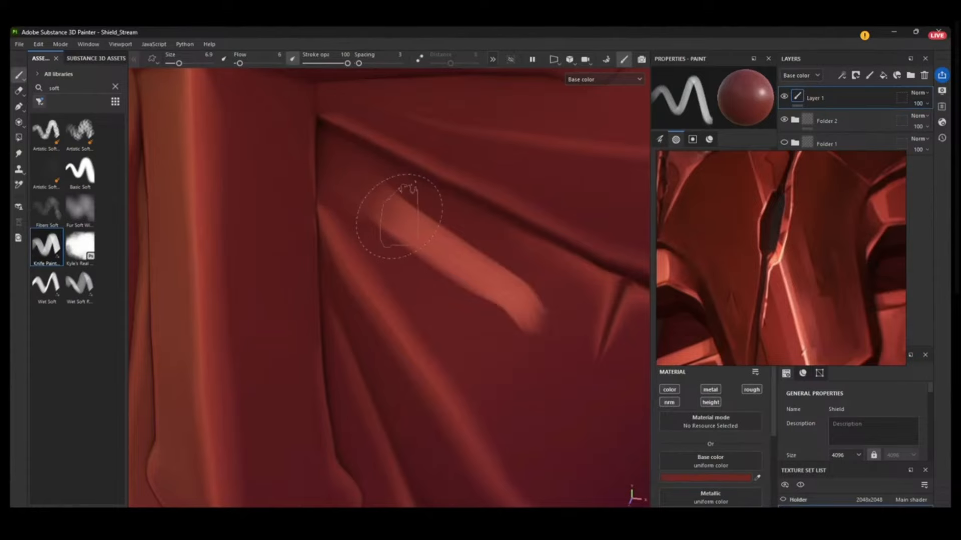
{"action": "mouse_move", "coordinate": [399, 217]}
{"action": "left_mouse_down"}
{"action": "mouse_move", "coordinate": [360, 171]}
{"action": "mouse_move", "coordinate": [413, 218]}
{"action": "left_mouse_up"}
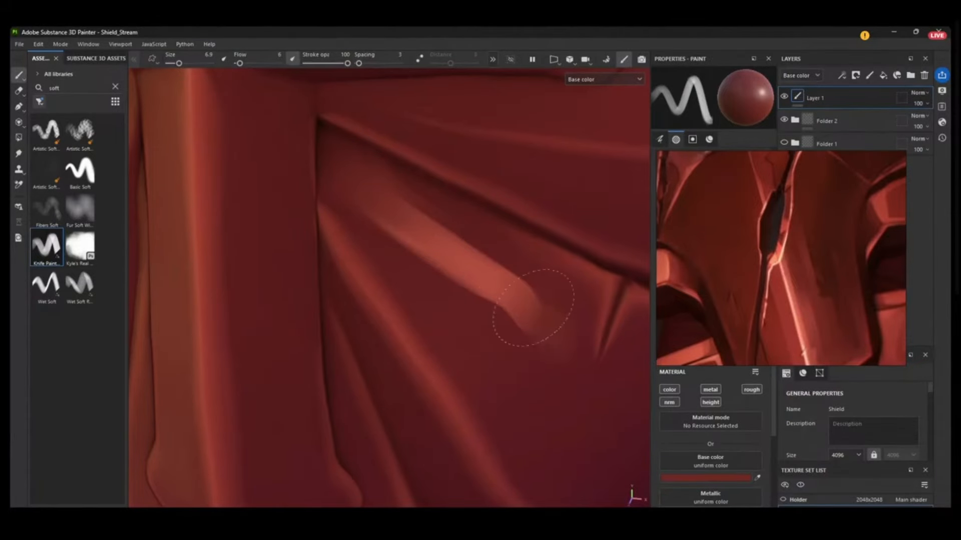
{"action": "left_click_drag", "start_coordinate": [533, 308], "coordinate": [578, 369]}
{"action": "left_click_drag", "start_coordinate": [451, 241], "coordinate": [568, 348]}
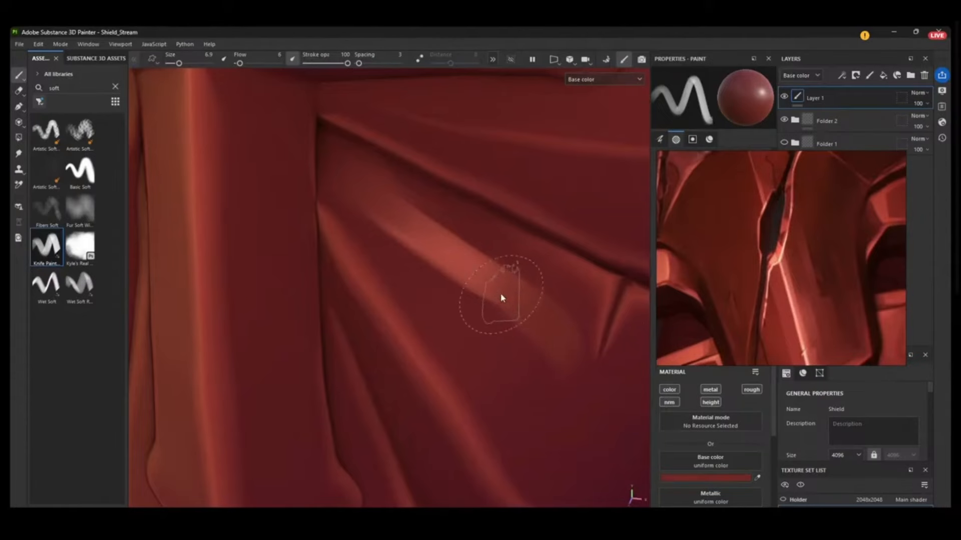
{"action": "left_click_drag", "start_coordinate": [496, 281], "coordinate": [602, 339]}
- Sample intermediate reds within the stroke and blend its lower half smoothly into the dark panel
{"action": "key", "text": "p"}
{"action": "left_click", "coordinate": [517, 302]}
{"action": "left_click_drag", "start_coordinate": [477, 283], "coordinate": [506, 300]}
{"action": "key", "text": "p"}
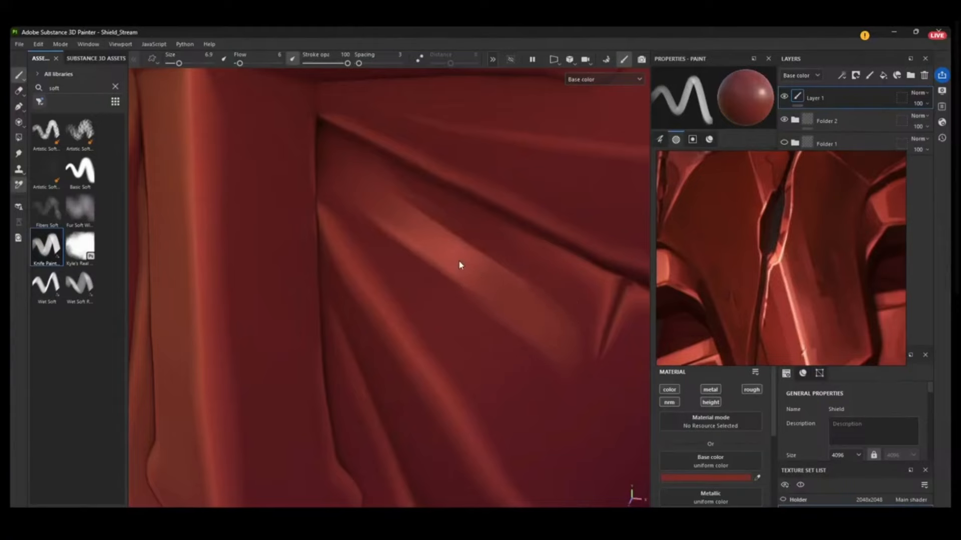
{"action": "left_click", "coordinate": [510, 295]}
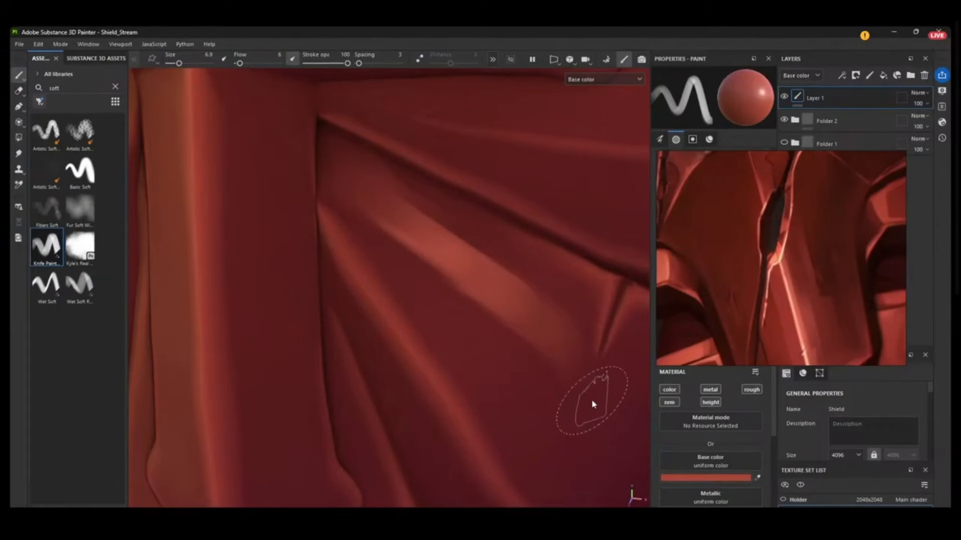
{"action": "left_click", "coordinate": [591, 403]}
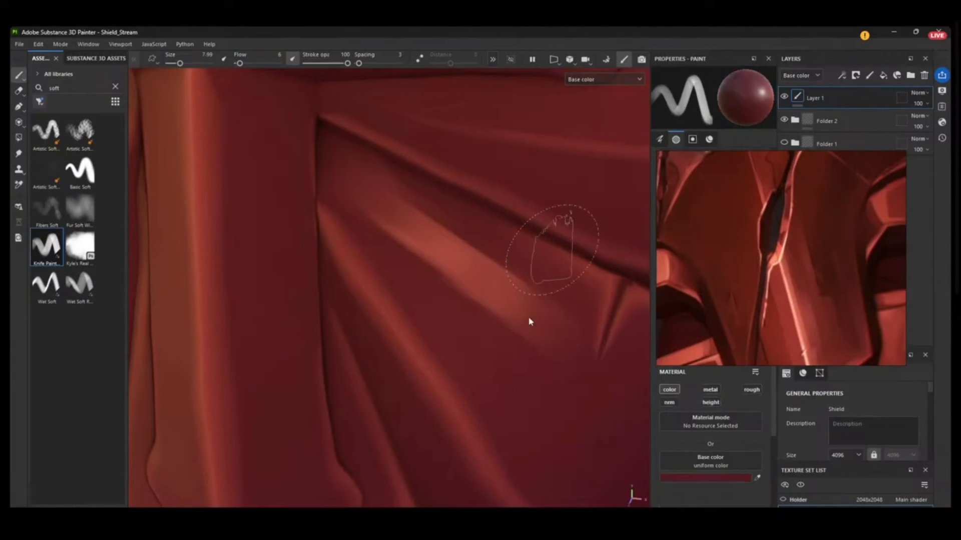
{"action": "right_click_drag", "start_coordinate": [454, 324], "coordinate": [457, 124], "text": "alt"}
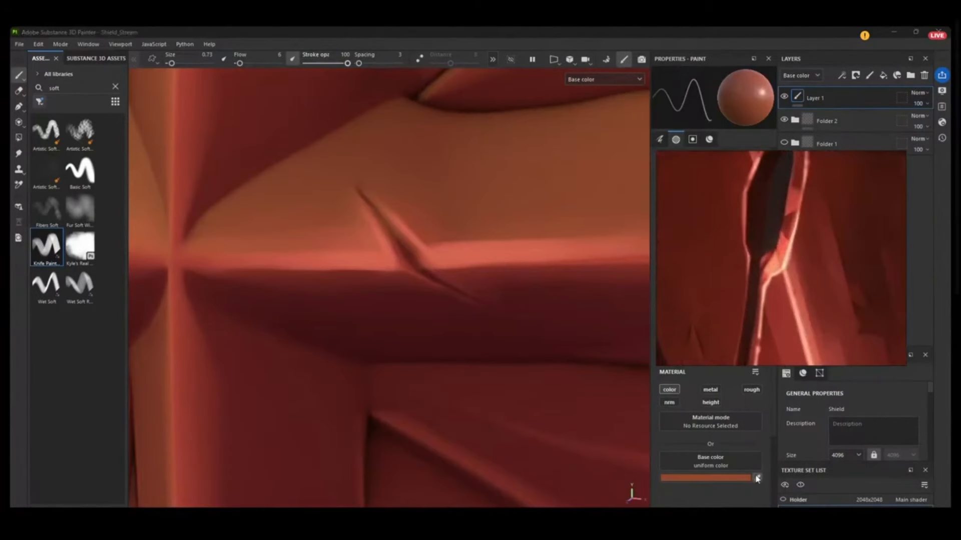
- Sample the pale cream highlight from the helmet reference and paint it with a brush size of 1.45 on the ridge just before the crack
{"action": "left_click", "coordinate": [757, 479]}
{"action": "left_click", "coordinate": [806, 278]}
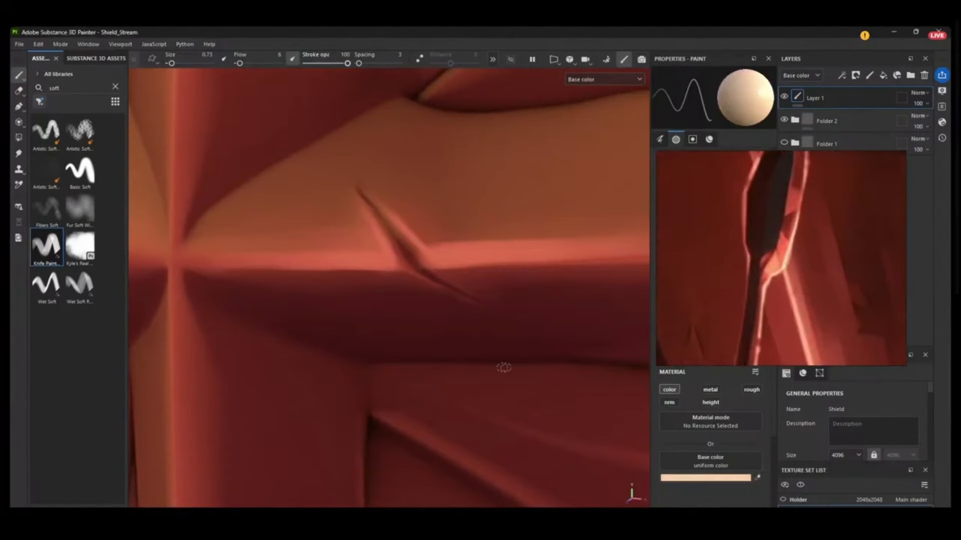
{"action": "key", "text": "bracketright"}
{"action": "mouse_move", "coordinate": [319, 260]}
{"action": "left_mouse_down"}
{"action": "mouse_move", "coordinate": [383, 258]}
{"action": "mouse_move", "coordinate": [417, 241]}
{"action": "left_mouse_up"}
{"action": "scroll", "coordinate": [360, 332], "scroll_direction": "down", "scroll_amount": 5}
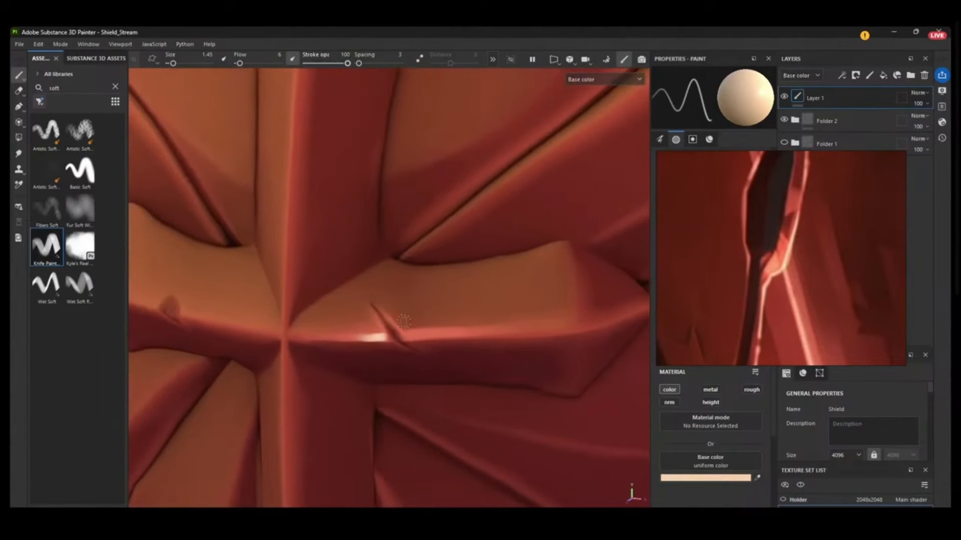
{"action": "scroll", "coordinate": [392, 328], "scroll_direction": "down", "scroll_amount": 3}
{"action": "scroll", "coordinate": [422, 231], "scroll_direction": "up", "scroll_amount": 4}
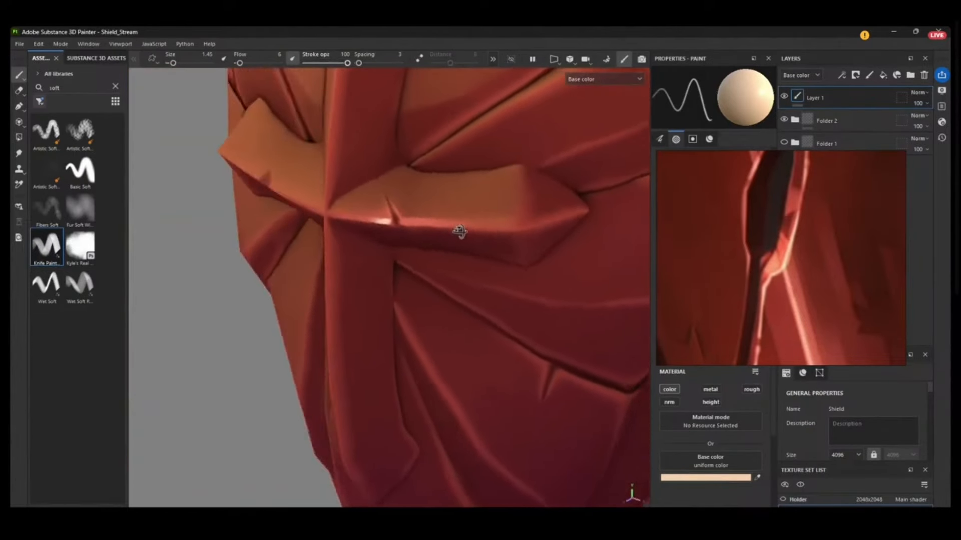
{"action": "scroll", "coordinate": [450, 195], "scroll_direction": "up", "scroll_amount": 2}
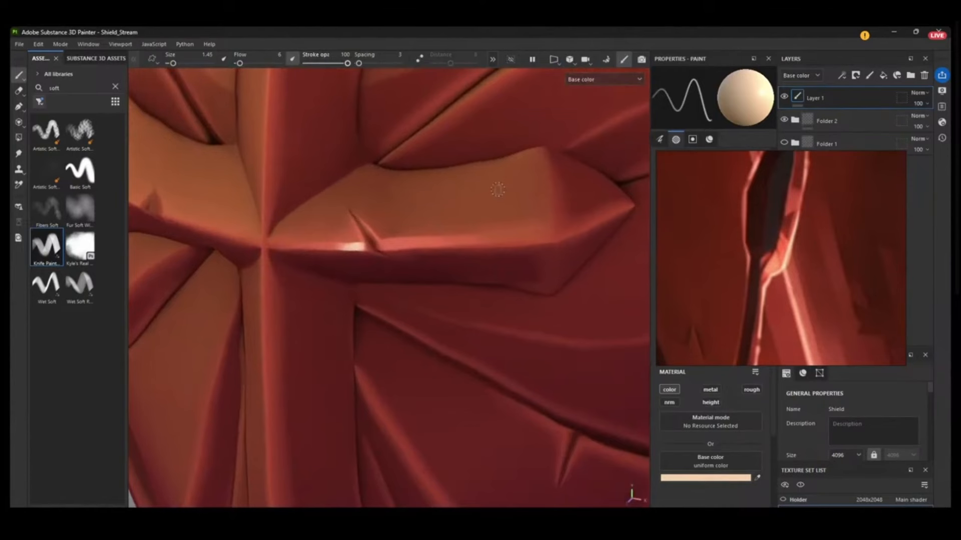
- Sample the orange-red near the ridge and paint thin streaks with a brush size of 1.01 on the cross arm's upper face
{"action": "scroll", "coordinate": [497, 189], "scroll_direction": "up", "scroll_amount": 3}
{"action": "key", "text": "p"}
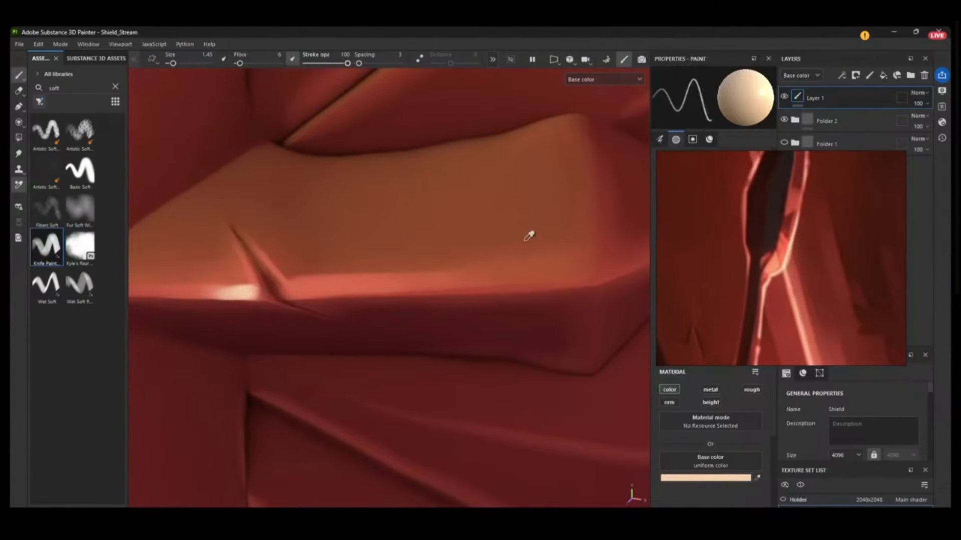
{"action": "left_click", "coordinate": [524, 250]}
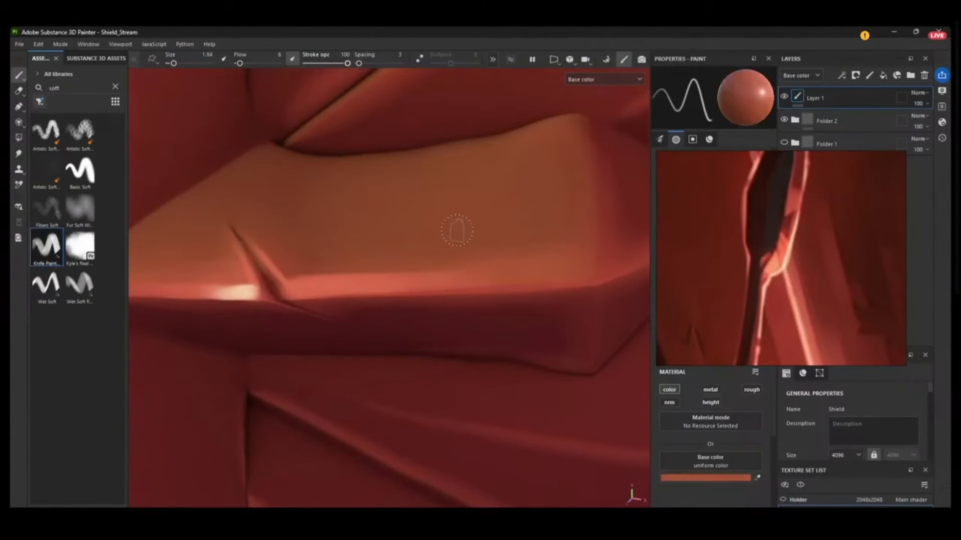
{"action": "right_click_drag", "start_coordinate": [457, 230], "coordinate": [337, 237], "text": "ctrl"}
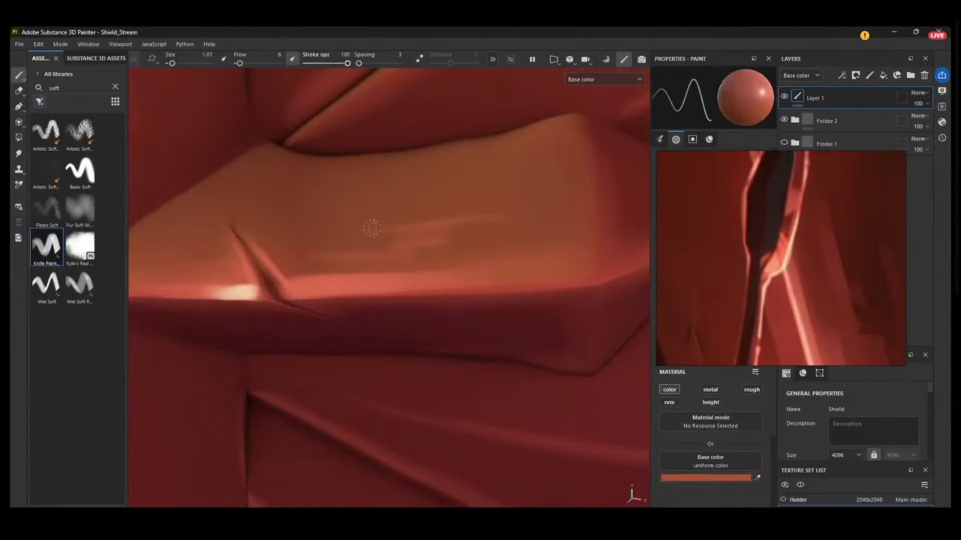
{"action": "right_click_drag", "start_coordinate": [372, 229], "coordinate": [376, 229], "text": "ctrl"}
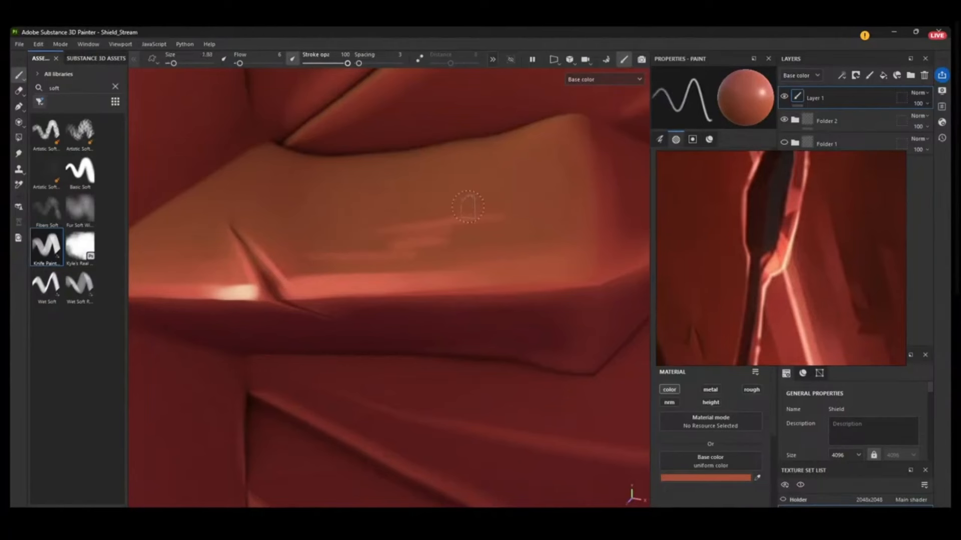
- Sample the brown-orange of the cross arm's upper face and break up the streaks with a brush size of 0.73
{"action": "key", "text": "p"}
{"action": "left_click", "coordinate": [626, 176]}
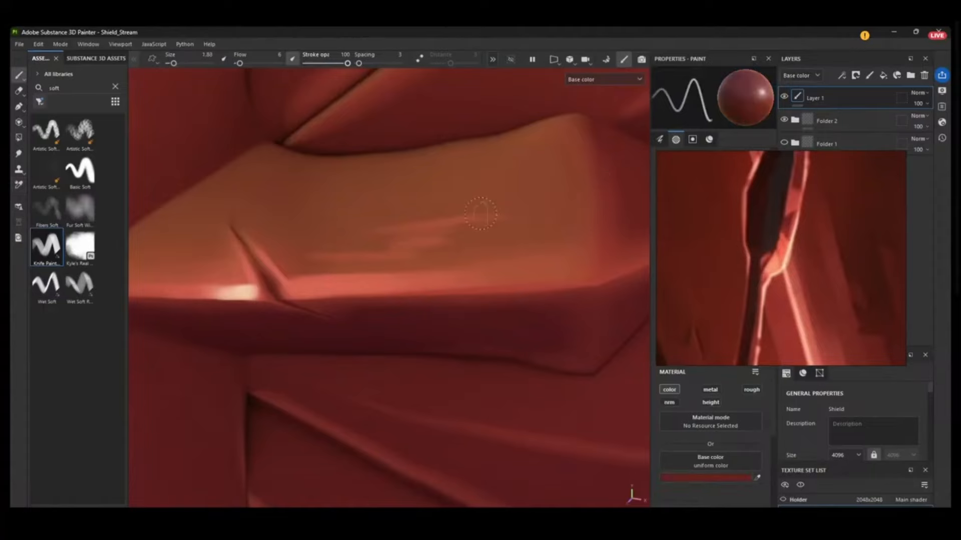
{"action": "right_click_drag", "start_coordinate": [413, 224], "coordinate": [412, 215], "text": "ctrl"}
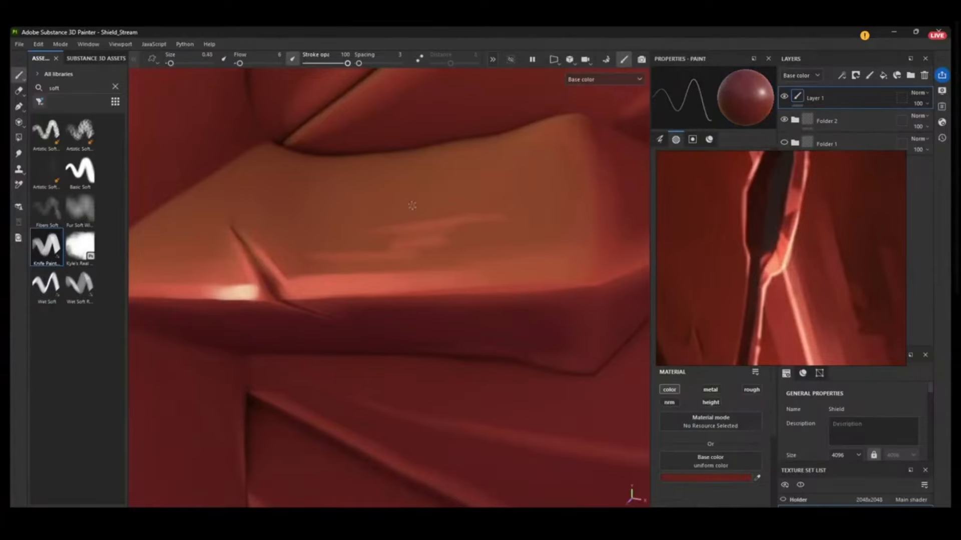
{"action": "right_click_drag", "start_coordinate": [474, 186], "coordinate": [462, 182], "text": "ctrl"}
{"action": "left_click", "coordinate": [264, 207]}
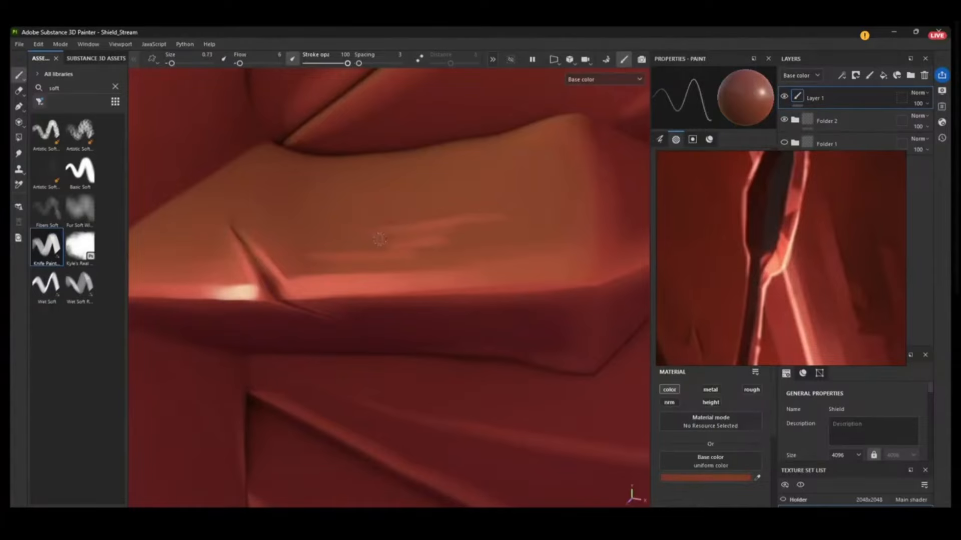
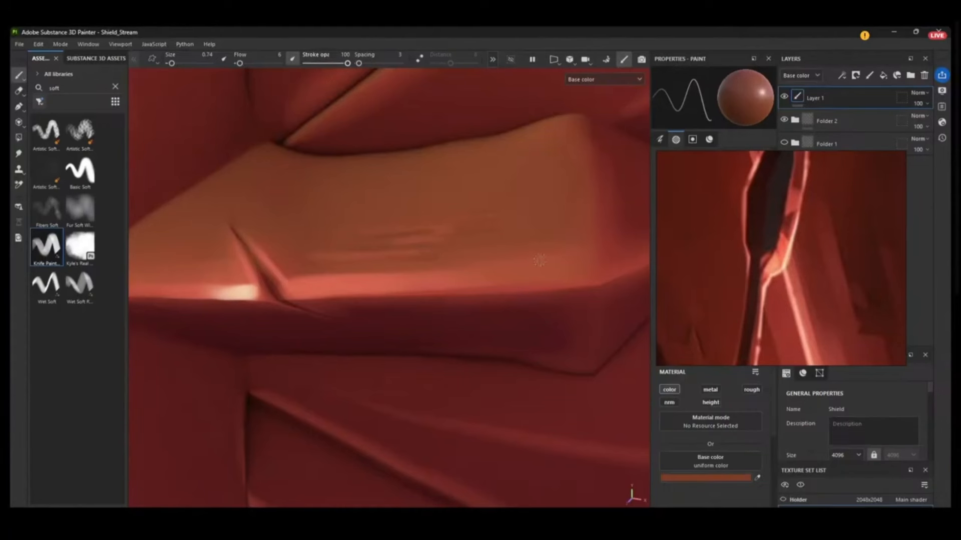
- Sample the lighter orange-red beside the ridge and paint a broad patch with a brush size of 2.88 on the arm's upper face
{"action": "key", "text": "p"}
{"action": "left_click", "coordinate": [539, 264]}
{"action": "right_click_drag", "start_coordinate": [457, 250], "coordinate": [480, 250], "text": "ctrl"}
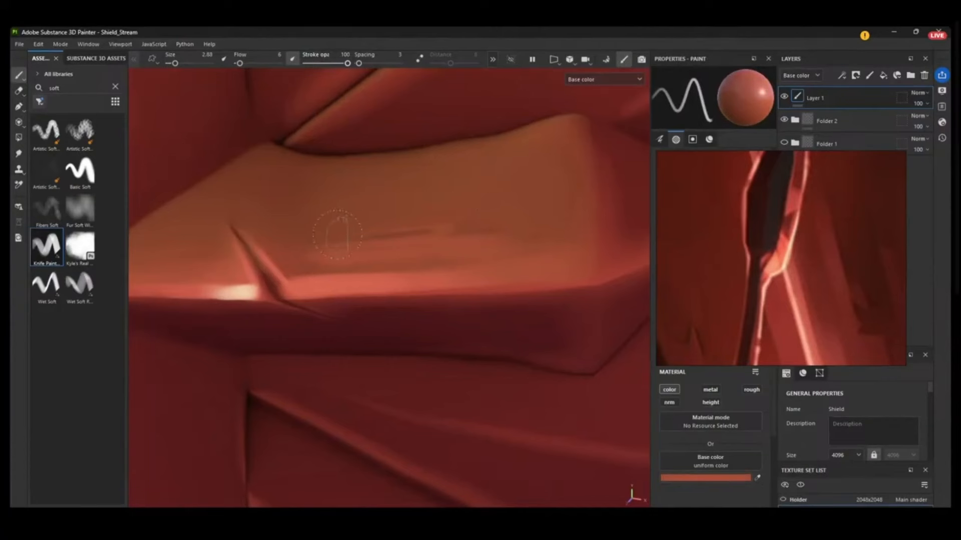
{"action": "mouse_move", "coordinate": [509, 203]}
{"action": "left_mouse_down"}
{"action": "mouse_move", "coordinate": [490, 189]}
{"action": "mouse_move", "coordinate": [500, 186]}
{"action": "left_mouse_up"}
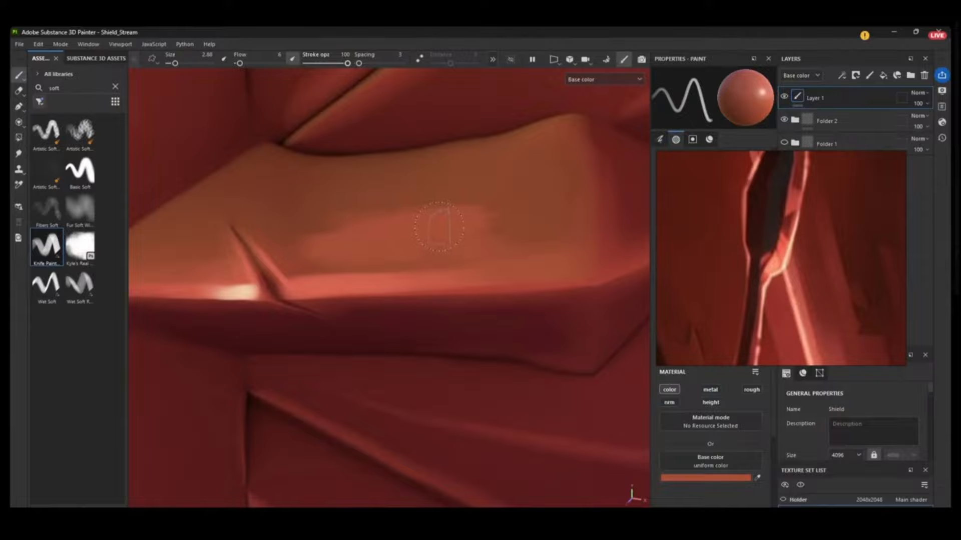
- Sample the brown-orange above the light patch and paint over the patch to blend it into the surrounding face
{"action": "key", "text": "p"}
{"action": "left_click", "coordinate": [404, 200]}
{"action": "left_click_drag", "start_coordinate": [420, 219], "coordinate": [458, 222]}
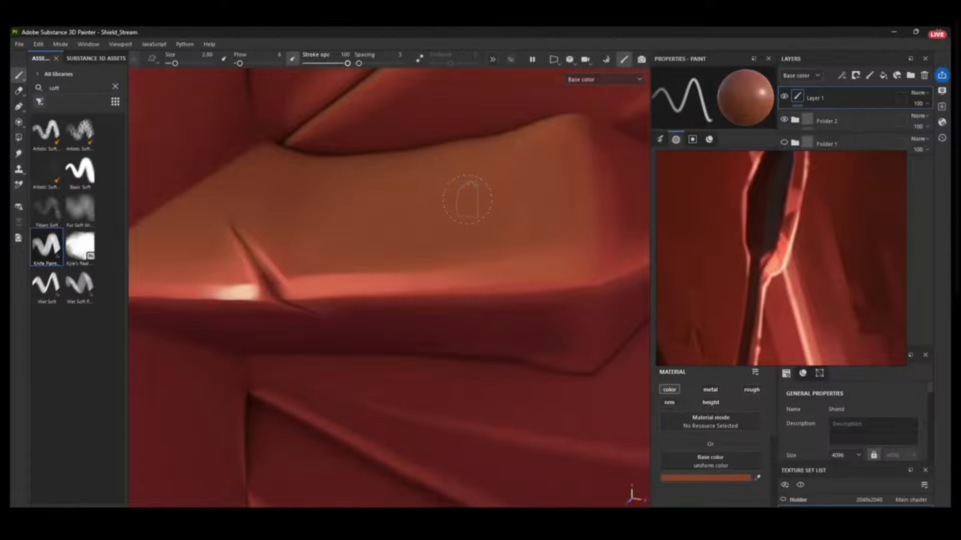
{"action": "key", "text": "bracketright"}
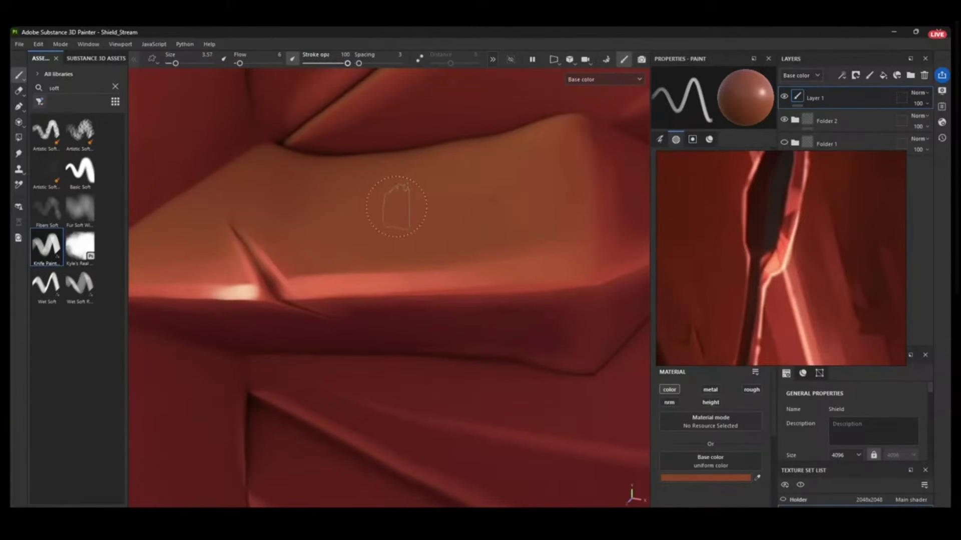
- Enlarge the reference window and examine the highlights and shading on the teal shield's cross, panels and rim
{"action": "left_click", "coordinate": [659, 152]}
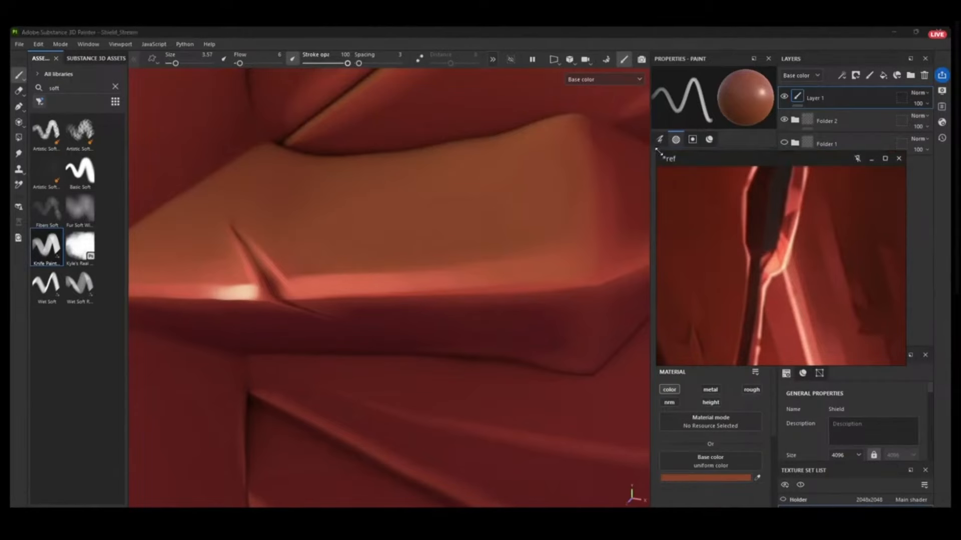
{"action": "left_click_drag", "start_coordinate": [658, 152], "coordinate": [566, 93]}
{"action": "scroll", "coordinate": [764, 270], "scroll_direction": "down", "scroll_amount": 6}
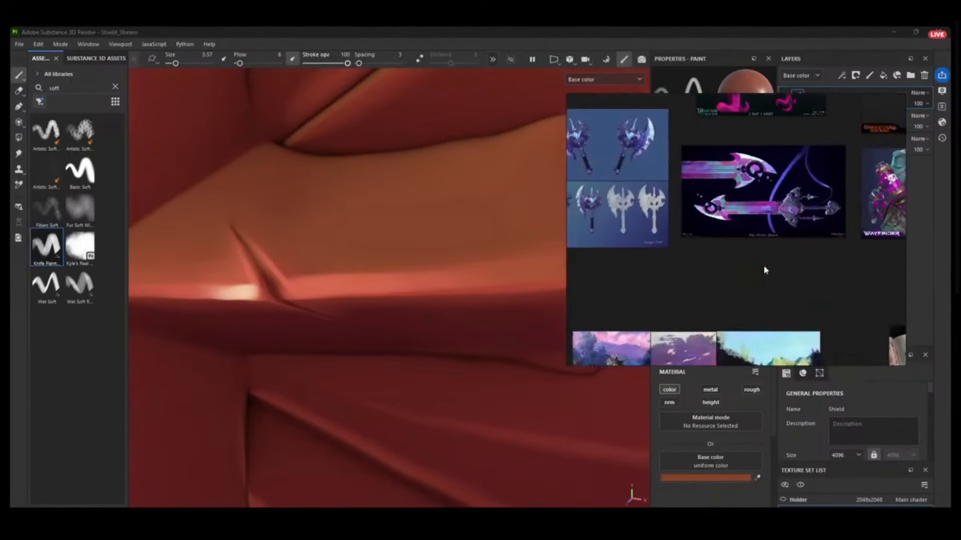
{"action": "scroll", "coordinate": [764, 270], "scroll_direction": "down", "scroll_amount": 6}
{"action": "scroll", "coordinate": [742, 269], "scroll_direction": "up", "scroll_amount": 10}
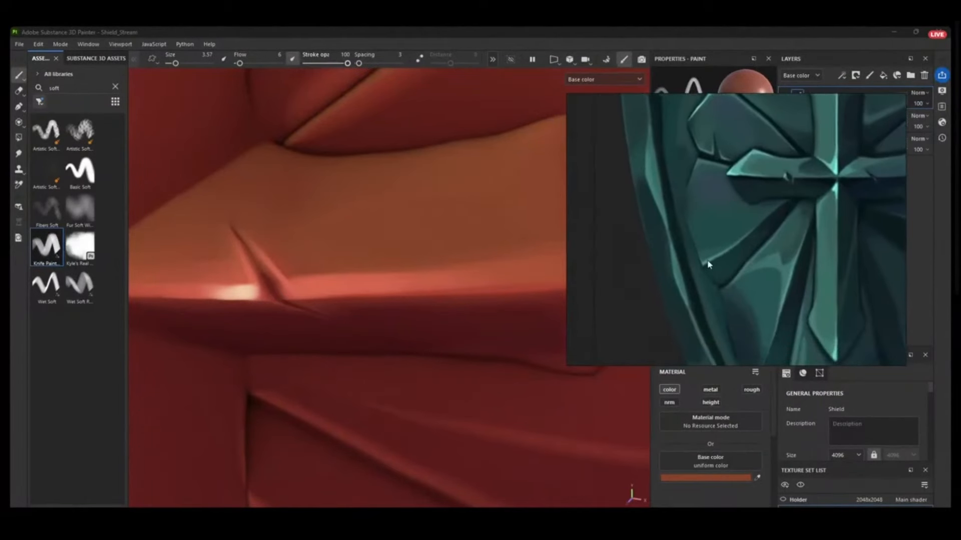
{"action": "middle_click_drag", "start_coordinate": [707, 261], "coordinate": [703, 252]}
{"action": "middle_click_drag", "start_coordinate": [713, 317], "coordinate": [626, 268]}
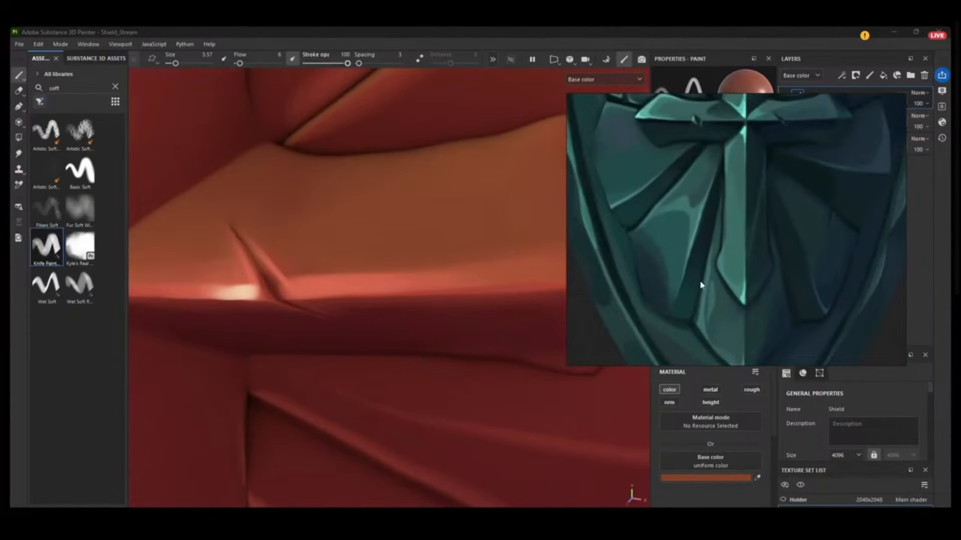
{"action": "middle_click_drag", "start_coordinate": [700, 285], "coordinate": [747, 386]}
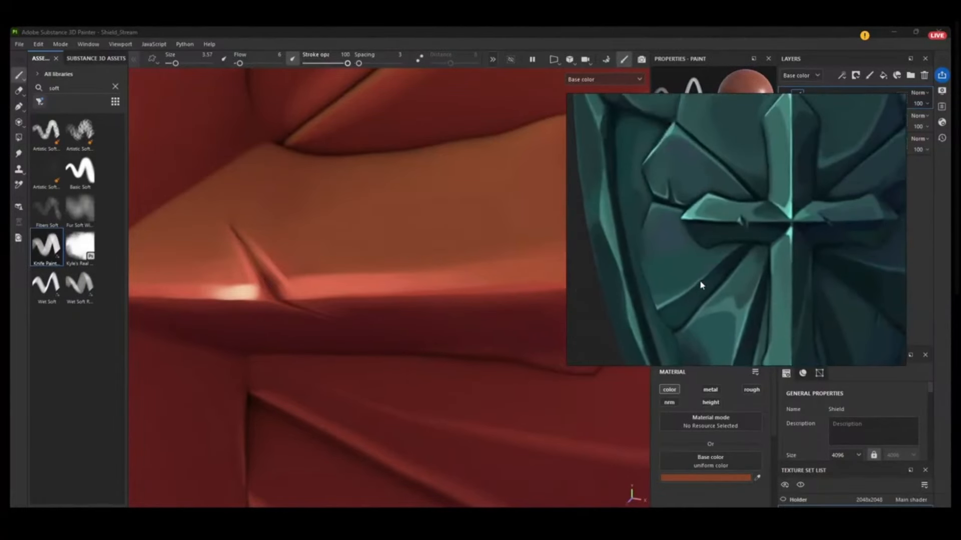
{"action": "middle_click_drag", "start_coordinate": [672, 303], "coordinate": [576, 345]}
{"action": "scroll", "coordinate": [672, 304], "scroll_direction": "down", "scroll_amount": 2}
{"action": "middle_click_drag", "start_coordinate": [672, 303], "coordinate": [754, 299]}
{"action": "scroll", "coordinate": [672, 306], "scroll_direction": "down", "scroll_amount": 2}
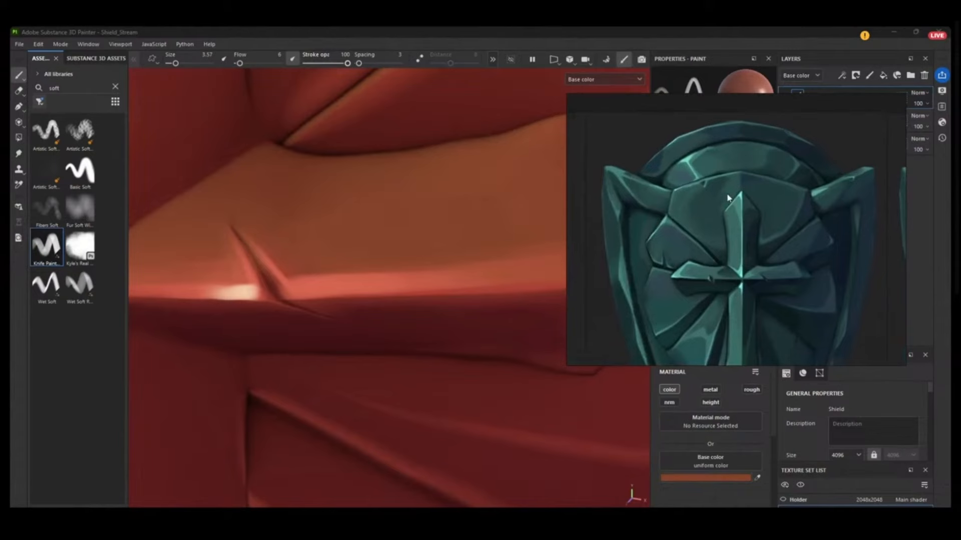
- Compare the teal shield reference's neighbouring lighting variants and its use in the character render
{"action": "scroll", "coordinate": [727, 196], "scroll_direction": "down", "scroll_amount": 2}
{"action": "middle_click_drag", "start_coordinate": [727, 196], "coordinate": [653, 213]}
{"action": "scroll", "coordinate": [727, 196], "scroll_direction": "up", "scroll_amount": 3}
{"action": "scroll", "coordinate": [728, 196], "scroll_direction": "down", "scroll_amount": 5}
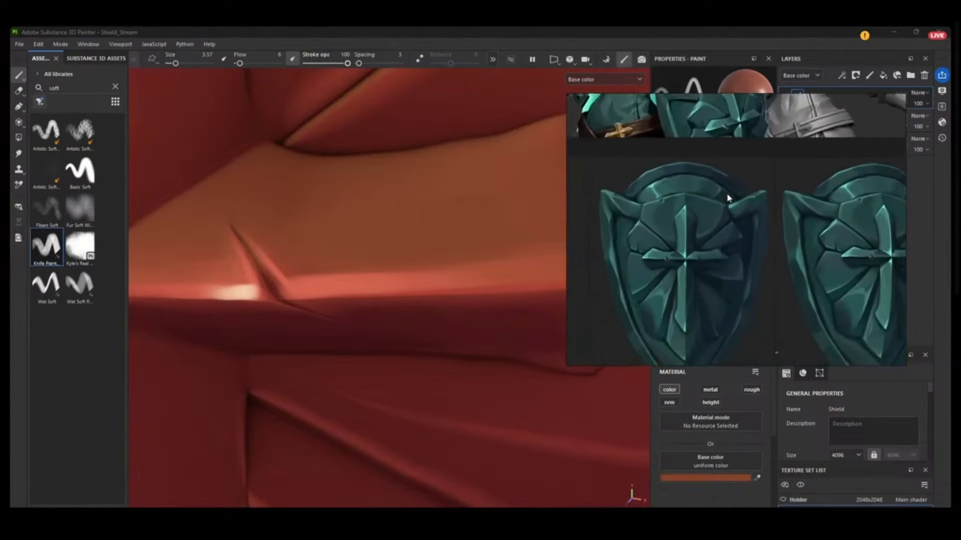
{"action": "scroll", "coordinate": [727, 196], "scroll_direction": "up", "scroll_amount": 5}
{"action": "scroll", "coordinate": [847, 264], "scroll_direction": "down", "scroll_amount": 8}
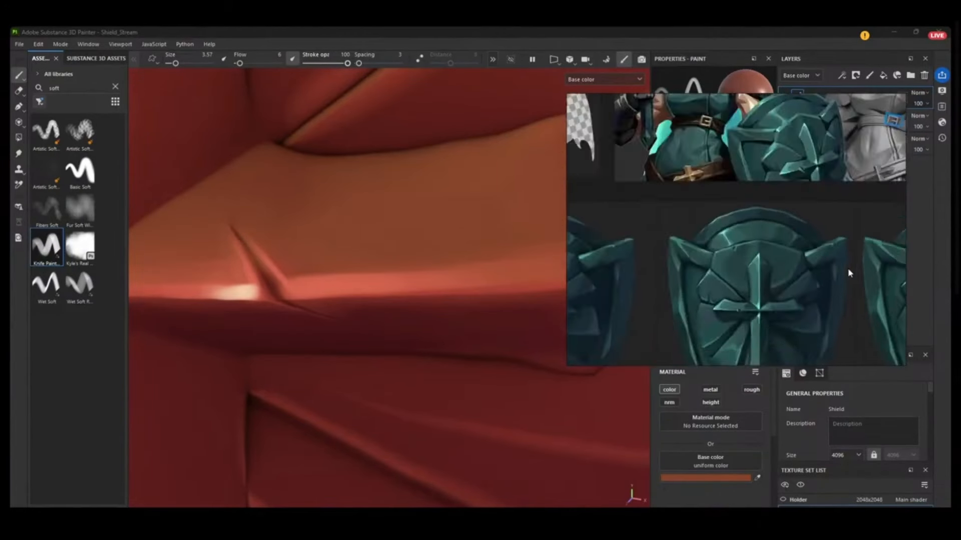
- Return the reference board to the red helmet and shrink its window to fit beside the viewport
{"action": "scroll", "coordinate": [632, 193], "scroll_direction": "up", "scroll_amount": 3}
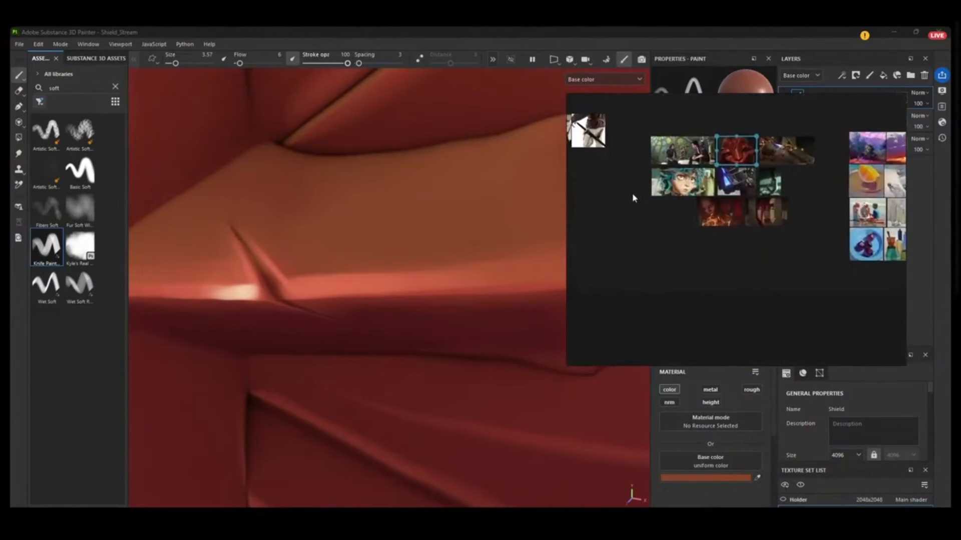
{"action": "scroll", "coordinate": [738, 146], "scroll_direction": "up", "scroll_amount": 6}
{"action": "middle_click_drag", "start_coordinate": [739, 150], "coordinate": [751, 222]}
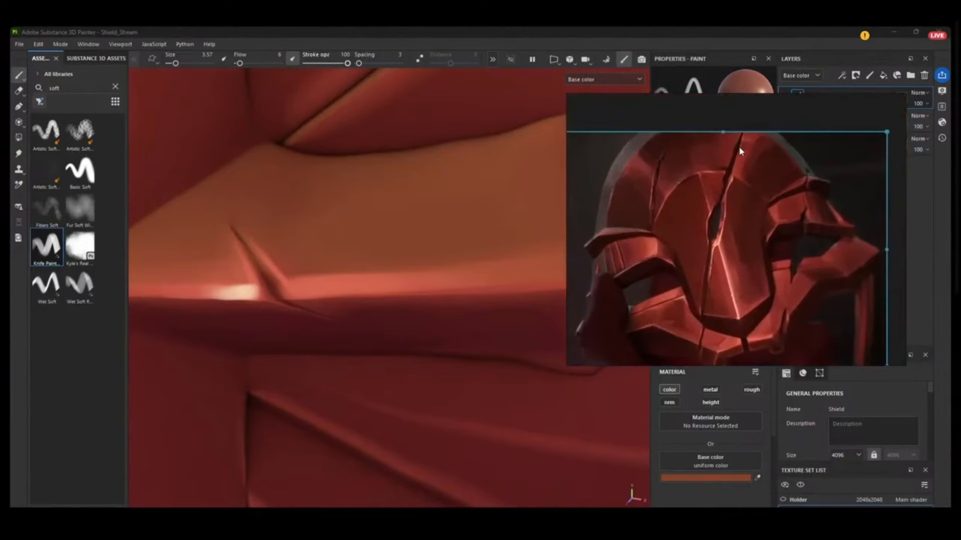
{"action": "scroll", "coordinate": [739, 149], "scroll_direction": "up", "scroll_amount": 2}
{"action": "scroll", "coordinate": [739, 149], "scroll_direction": "down", "scroll_amount": 2}
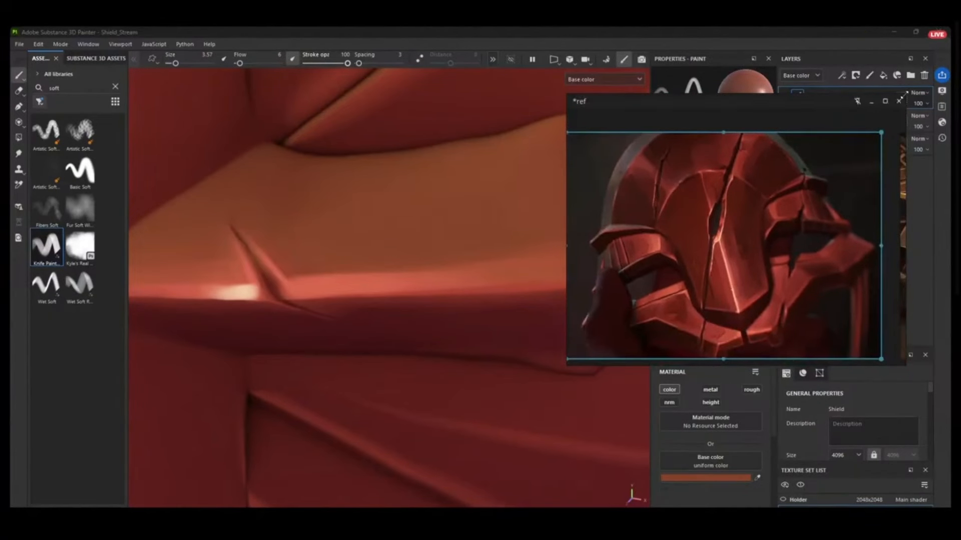
{"action": "left_click_drag", "start_coordinate": [904, 95], "coordinate": [873, 122]}
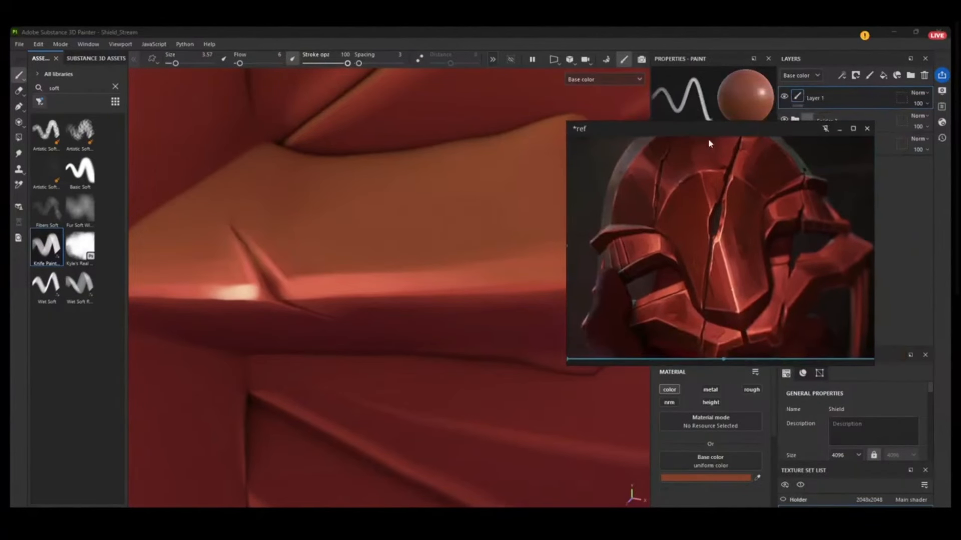
{"action": "left_click_drag", "start_coordinate": [564, 121], "coordinate": [670, 134]}
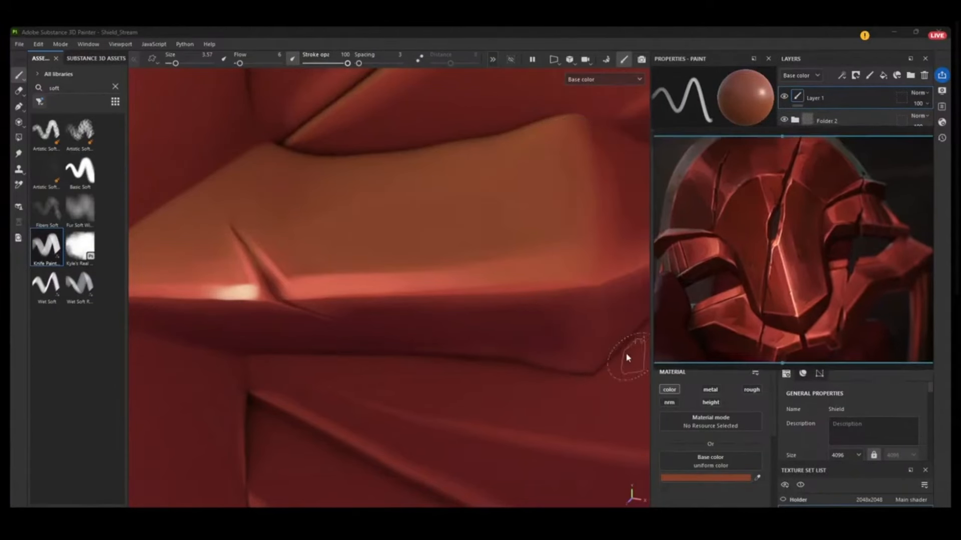
- Paint a salmon highlight with a brush size of 1.14 along the ridge, from the pale spot toward the cross's center
{"action": "mouse_move", "coordinate": [539, 267]}
{"action": "left_mouse_down", "text": "alt"}
{"action": "mouse_move", "coordinate": [510, 266]}
{"action": "mouse_move", "coordinate": [521, 267]}
{"action": "mouse_move", "coordinate": [488, 185]}
{"action": "left_mouse_up", "text": "alt"}
{"action": "right_click_drag", "start_coordinate": [487, 185], "coordinate": [478, 95], "text": "alt"}
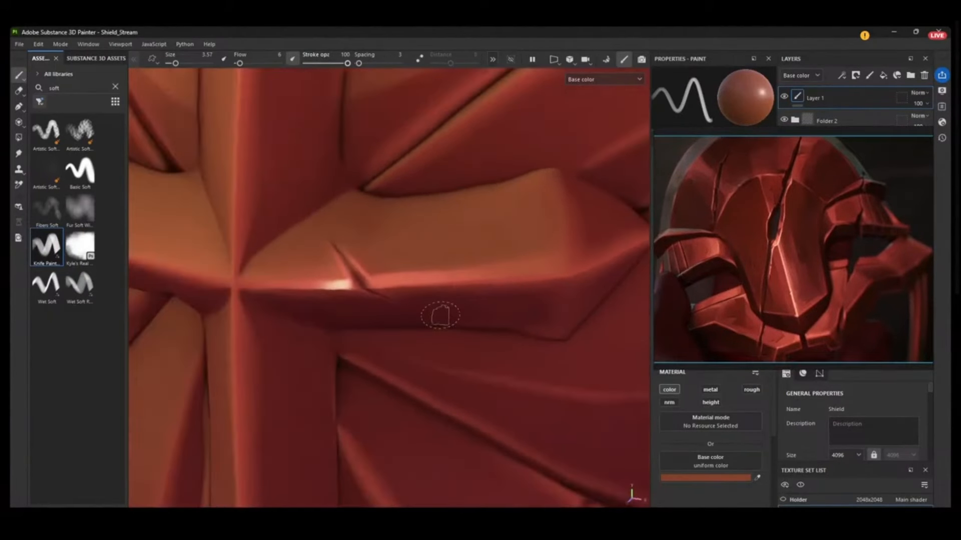
{"action": "right_click_drag", "start_coordinate": [436, 335], "coordinate": [431, 212], "text": "alt"}
{"action": "mouse_move", "coordinate": [431, 212]}
{"action": "left_mouse_down", "text": "alt"}
{"action": "mouse_move", "coordinate": [392, 225]}
{"action": "mouse_move", "coordinate": [397, 250]}
{"action": "left_mouse_up", "text": "alt"}
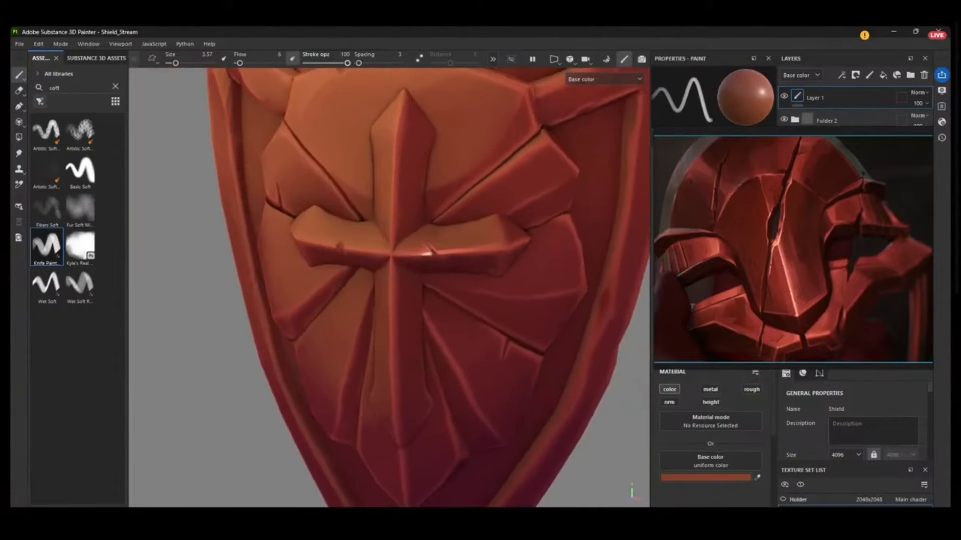
{"action": "mouse_move", "coordinate": [397, 250]}
{"action": "right_mouse_down", "text": "alt"}
{"action": "mouse_move", "coordinate": [375, 376]}
{"action": "mouse_move", "coordinate": [415, 424]}
{"action": "mouse_move", "coordinate": [419, 445]}
{"action": "right_mouse_up", "text": "alt"}
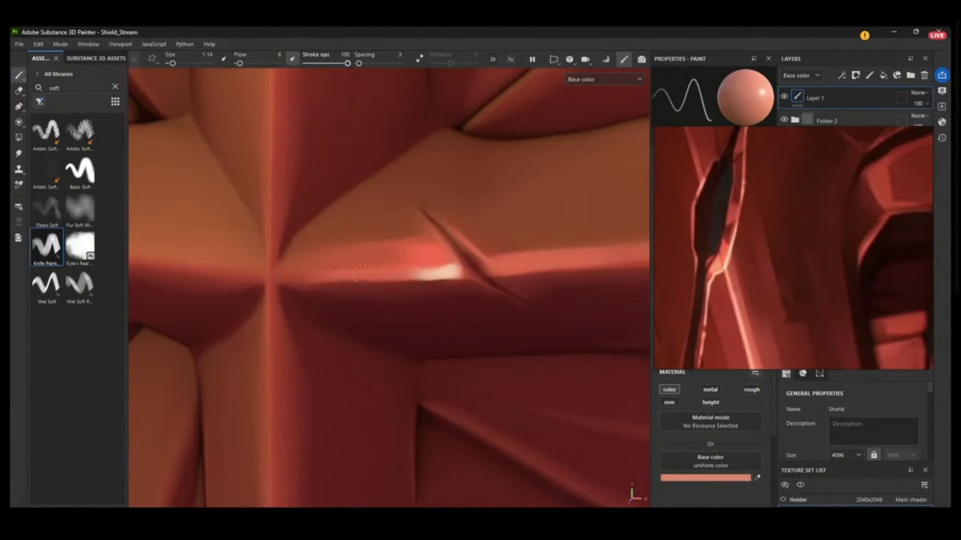
{"action": "left_click_drag", "start_coordinate": [436, 270], "coordinate": [350, 275]}
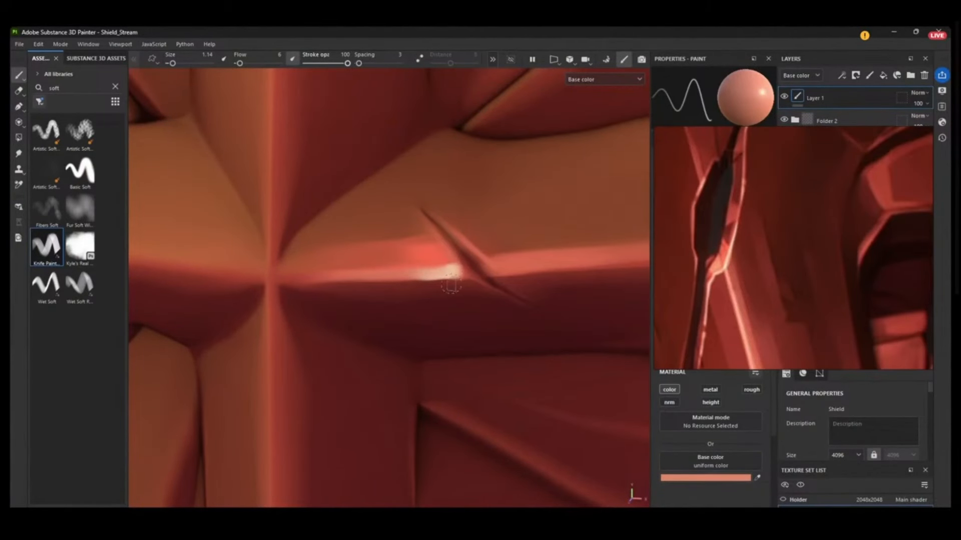
- Sample the pale cream at the crack and extend it along the ridge between the cross's center and the crack
{"action": "left_click_drag", "start_coordinate": [451, 284], "coordinate": [430, 291], "text": "alt"}
{"action": "key", "text": "p"}
{"action": "left_click", "coordinate": [452, 270]}
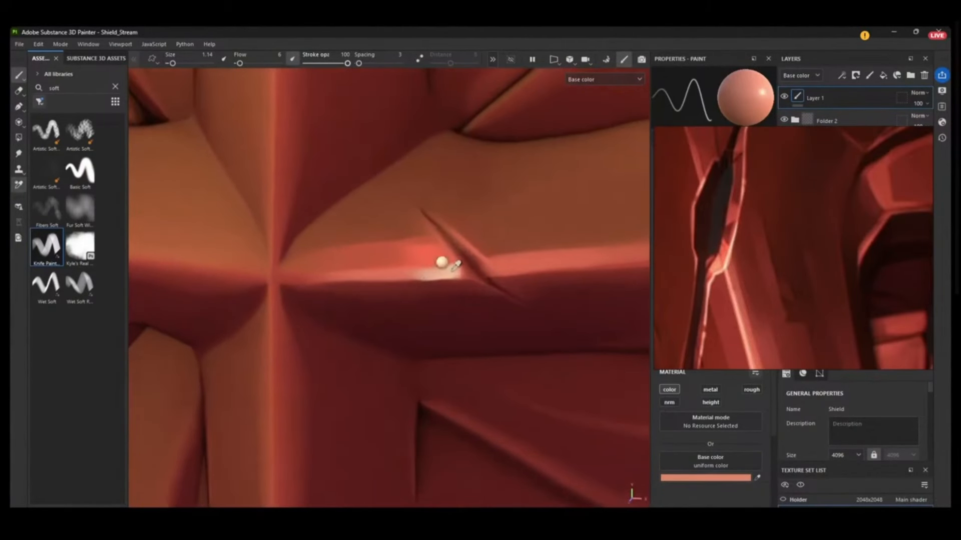
{"action": "left_click", "coordinate": [452, 268]}
{"action": "left_click_drag", "start_coordinate": [272, 273], "coordinate": [482, 264]}
{"action": "right_click_drag", "start_coordinate": [499, 262], "coordinate": [461, 92], "text": "alt"}
{"action": "right_click_drag", "start_coordinate": [431, 340], "coordinate": [425, 130], "text": "alt"}
{"action": "right_click_drag", "start_coordinate": [396, 340], "coordinate": [399, 118], "text": "alt"}
{"action": "right_click_drag", "start_coordinate": [420, 153], "coordinate": [401, 251], "text": "alt"}
{"action": "middle_click_drag", "start_coordinate": [401, 251], "coordinate": [382, 156], "text": "alt"}
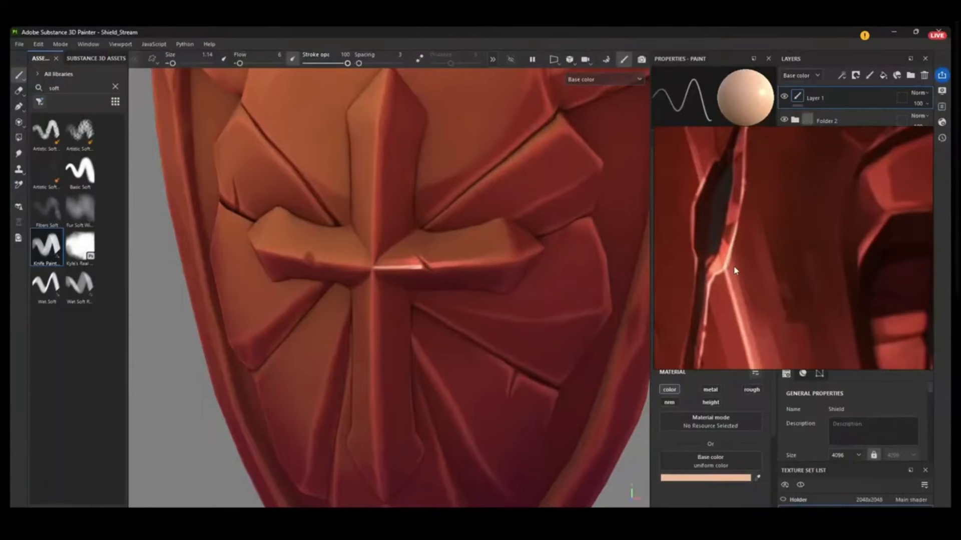
- Undo the last cream stroke along the ridge between the cross's center and the crack
{"action": "middle_click_drag", "start_coordinate": [724, 270], "coordinate": [722, 269]}
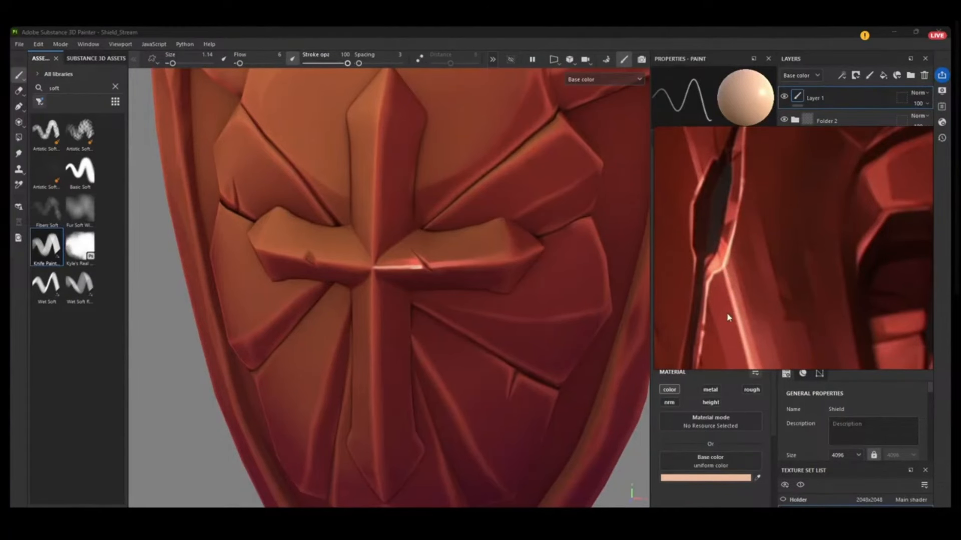
{"action": "left_click_drag", "start_coordinate": [489, 262], "coordinate": [407, 227], "text": "alt"}
{"action": "right_click_drag", "start_coordinate": [408, 227], "coordinate": [407, 342], "text": "alt"}
{"action": "left_click_drag", "start_coordinate": [407, 342], "coordinate": [411, 260], "text": "alt"}
{"action": "right_click_drag", "start_coordinate": [411, 261], "coordinate": [412, 300], "text": "alt"}
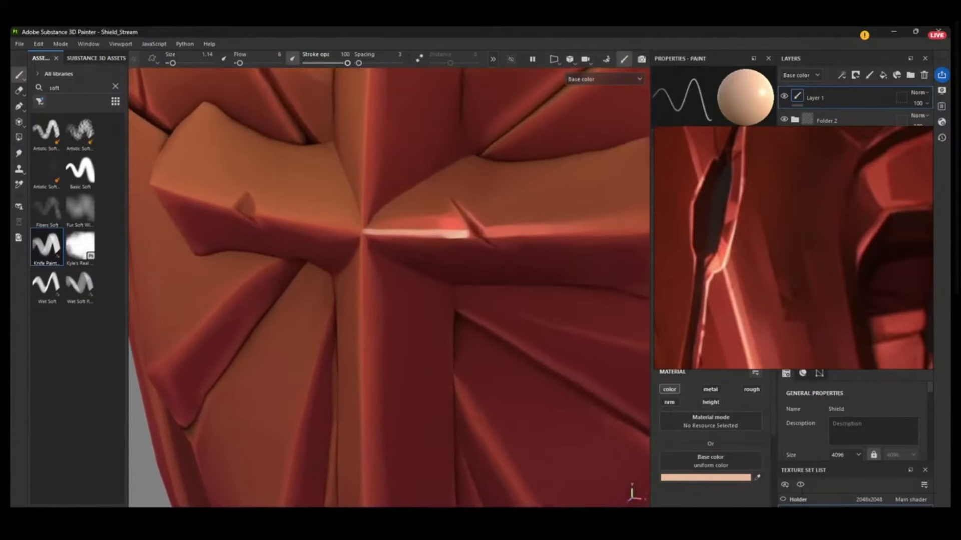
{"action": "key", "text": "ctrl+z"}
{"action": "right_click_drag", "start_coordinate": [476, 202], "coordinate": [470, 270], "text": "alt"}
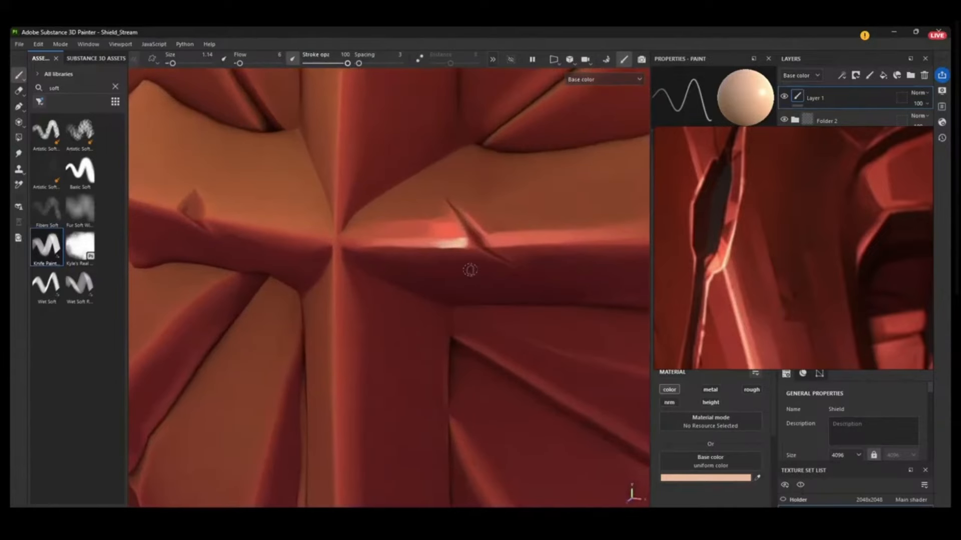
- Examine the bright edge highlight running from the crack down the front ridge of the red helmet reference
{"action": "left_click", "coordinate": [776, 264]}
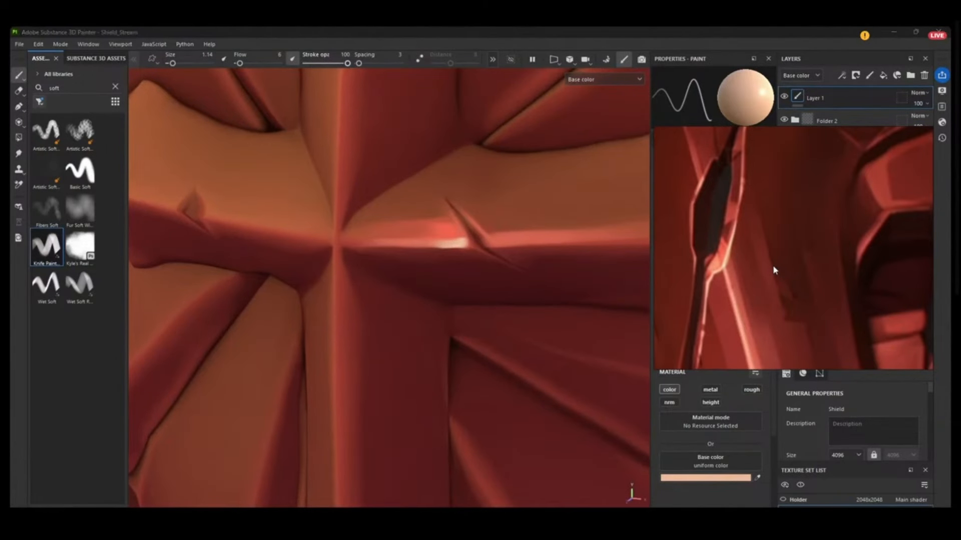
{"action": "scroll", "coordinate": [772, 266], "scroll_direction": "down", "scroll_amount": 4}
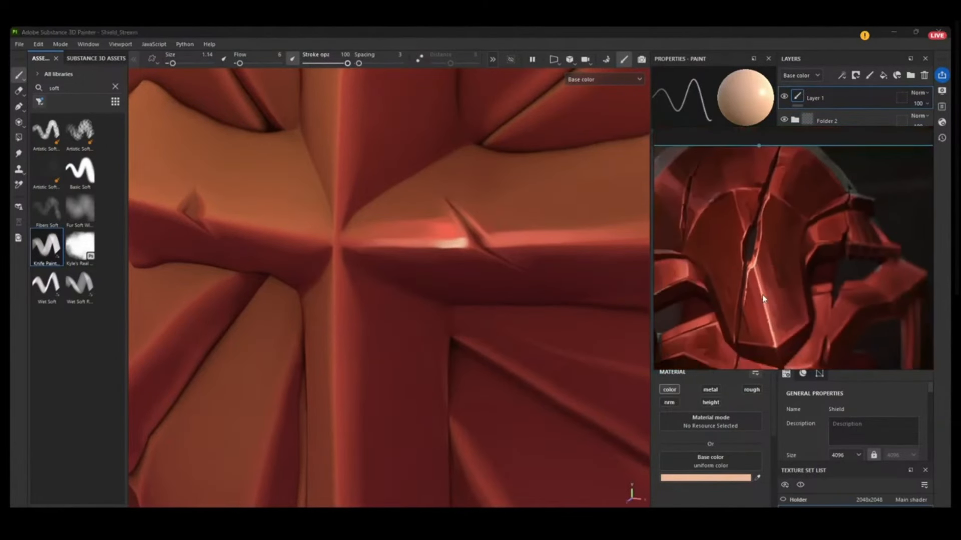
{"action": "scroll", "coordinate": [762, 295], "scroll_direction": "up", "scroll_amount": 1}
{"action": "scroll", "coordinate": [761, 298], "scroll_direction": "up", "scroll_amount": 1}
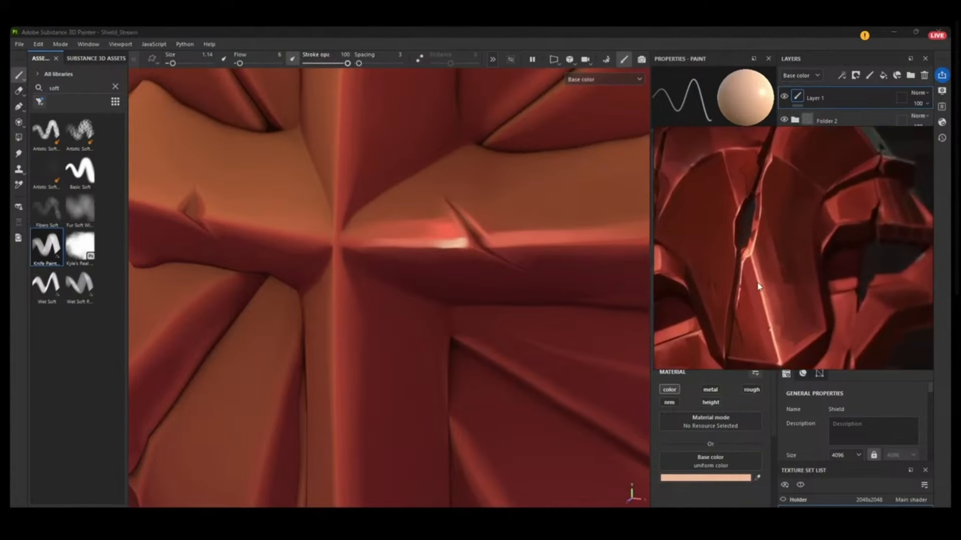
{"action": "scroll", "coordinate": [786, 340], "scroll_direction": "up", "scroll_amount": 1}
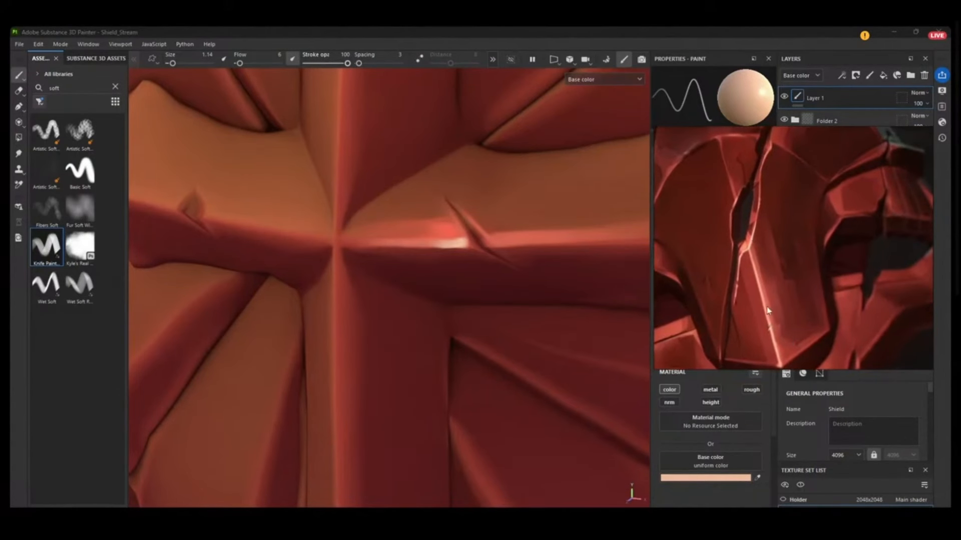
{"action": "scroll", "coordinate": [762, 292], "scroll_direction": "up", "scroll_amount": 1}
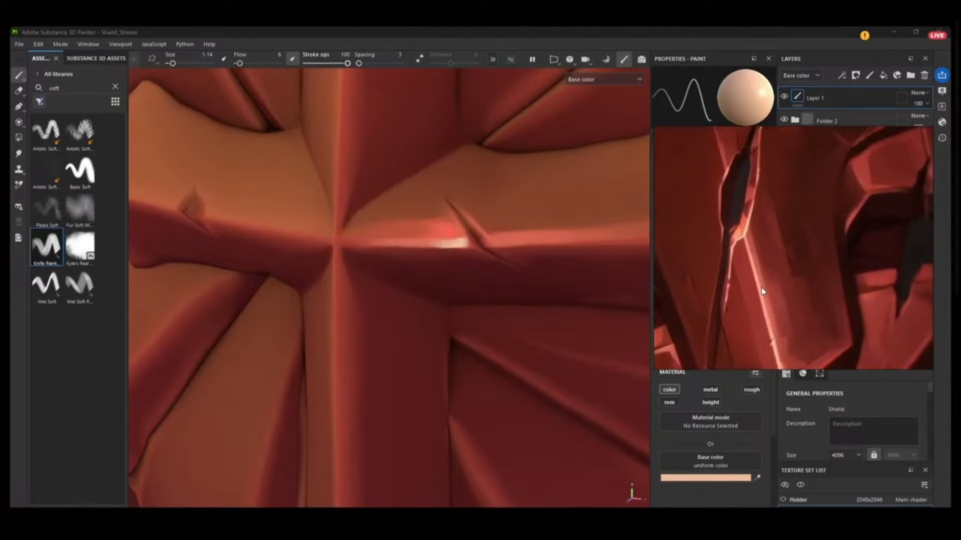
{"action": "middle_click_drag", "start_coordinate": [773, 368], "coordinate": [766, 323]}
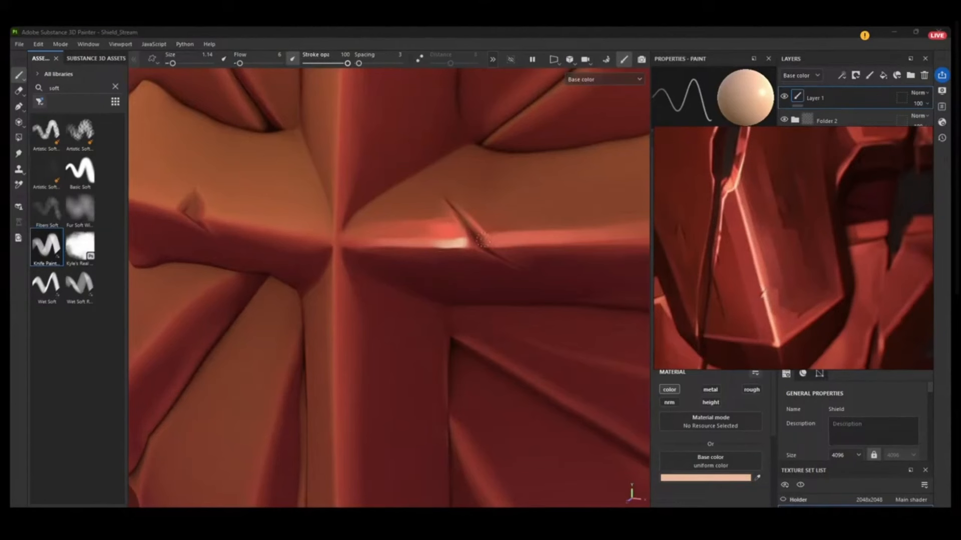
- Paint pale highlights along the rims of the cross arm's crack and refine it with dark red at brush size 0.69
{"action": "mouse_move", "coordinate": [483, 240]}
{"action": "left_mouse_down", "text": "alt"}
{"action": "mouse_move", "coordinate": [501, 236]}
{"action": "mouse_move", "coordinate": [478, 243]}
{"action": "left_mouse_up", "text": "alt"}
{"action": "right_click", "coordinate": [398, 259]}
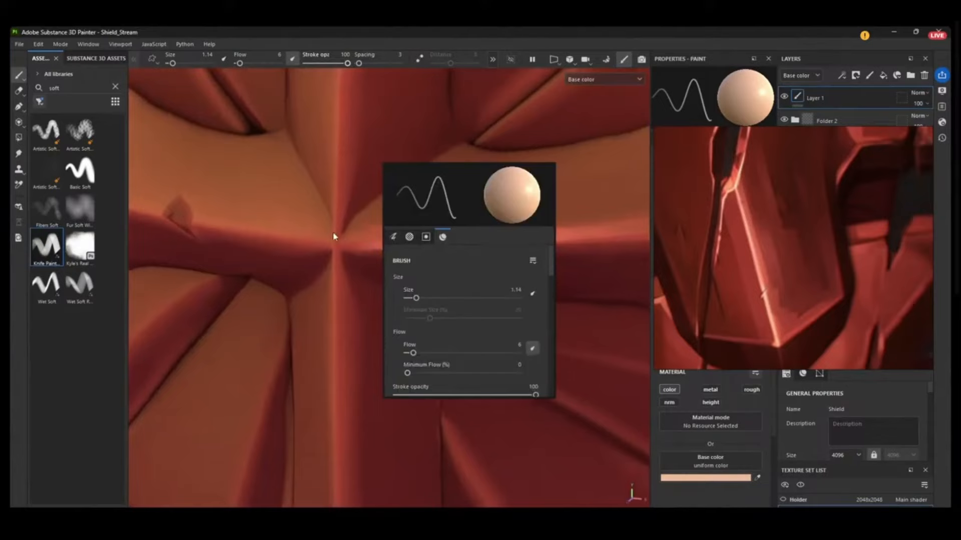
{"action": "left_click", "coordinate": [334, 255]}
{"action": "right_click_drag", "start_coordinate": [388, 250], "coordinate": [405, 320], "text": "alt"}
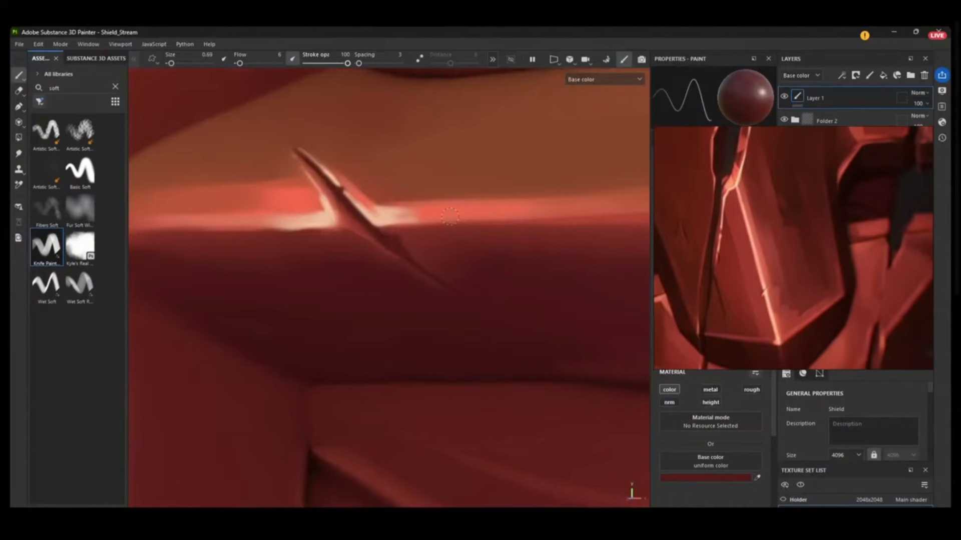
{"action": "scroll", "coordinate": [449, 216], "scroll_direction": "down", "scroll_amount": 4}
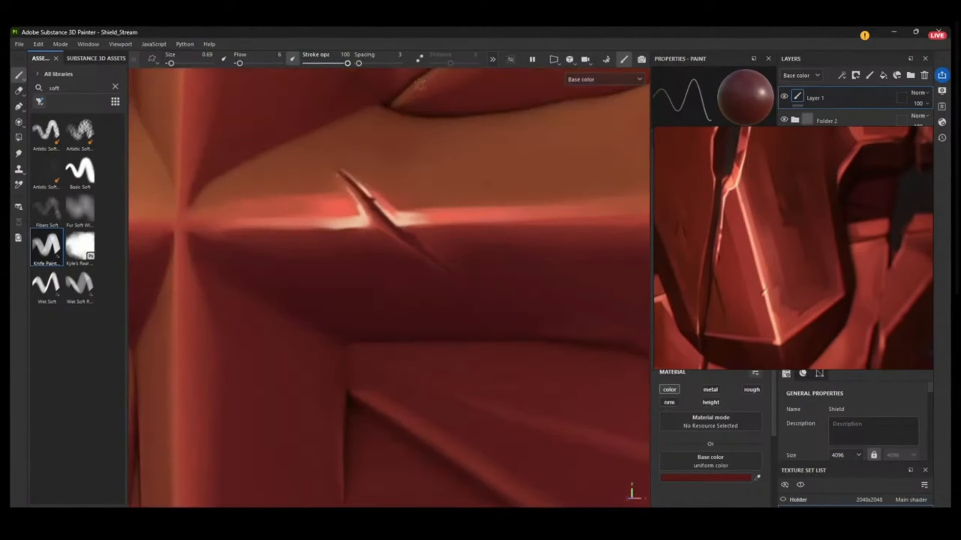
{"action": "mouse_move", "coordinate": [416, 236]}
{"action": "left_mouse_down", "text": "alt"}
{"action": "mouse_move", "coordinate": [444, 238]}
{"action": "mouse_move", "coordinate": [421, 236]}
{"action": "left_mouse_up", "text": "alt"}
{"action": "right_click_drag", "start_coordinate": [421, 235], "coordinate": [463, 412], "text": "alt"}
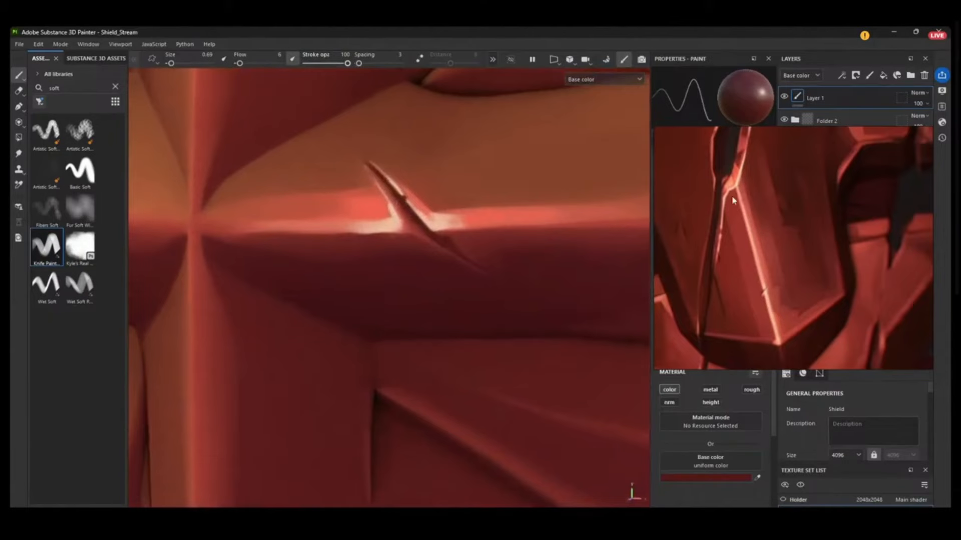
- Sample a dark brownish red from the helmet reference and shade the cross arm's lower face beneath the crack at brush size 4.5
{"action": "left_click_drag", "start_coordinate": [483, 166], "coordinate": [419, 200], "text": "alt"}
{"action": "left_click_drag", "start_coordinate": [455, 248], "coordinate": [476, 172], "text": "alt"}
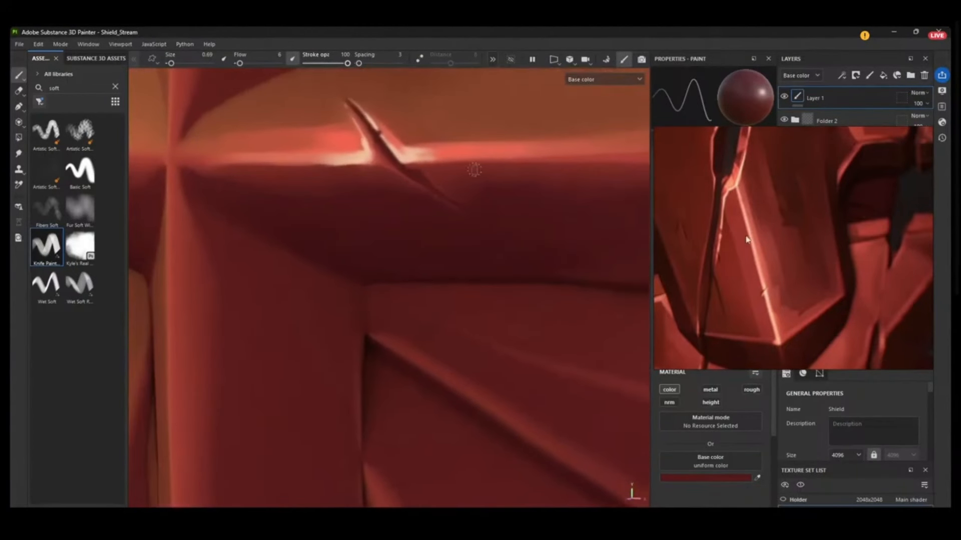
{"action": "left_click_drag", "start_coordinate": [406, 247], "coordinate": [367, 193], "text": "alt"}
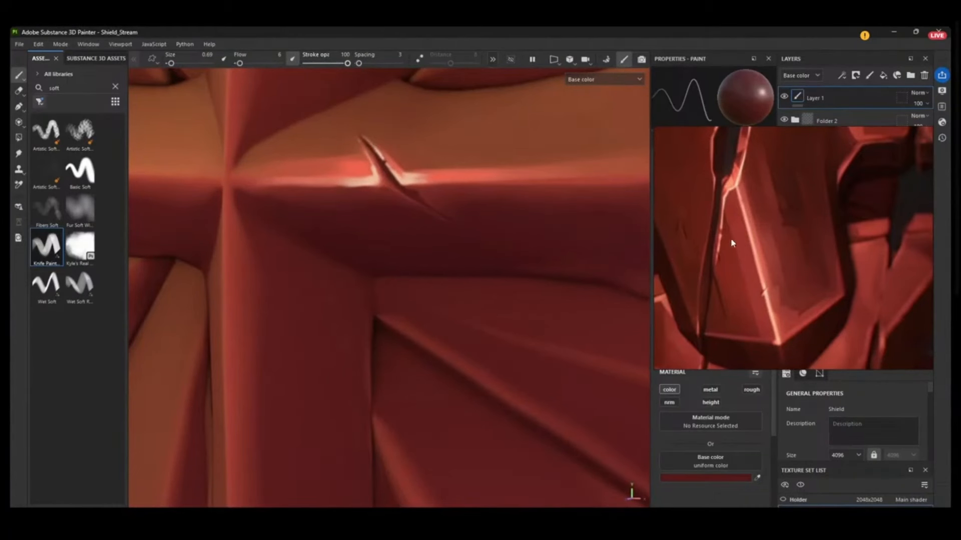
{"action": "left_click", "coordinate": [757, 478]}
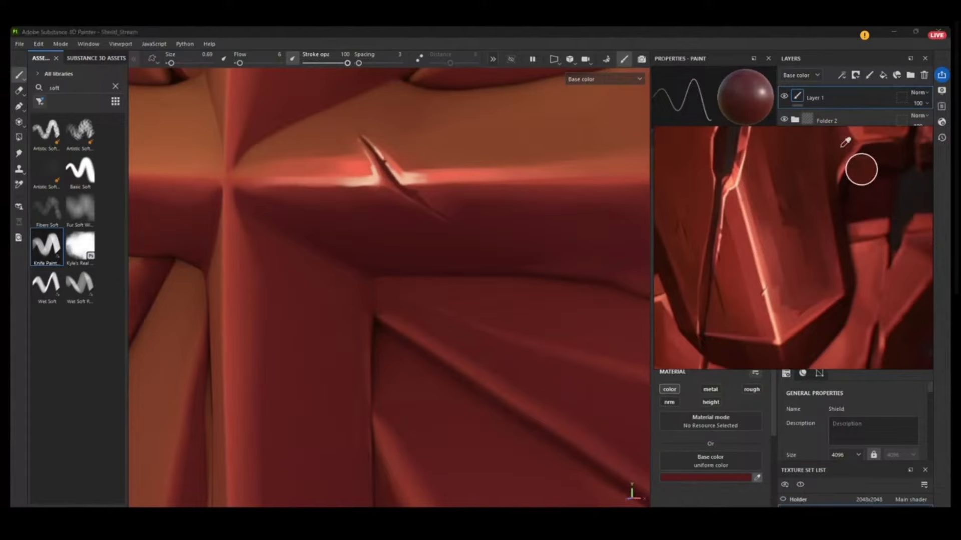
{"action": "left_click", "coordinate": [792, 173]}
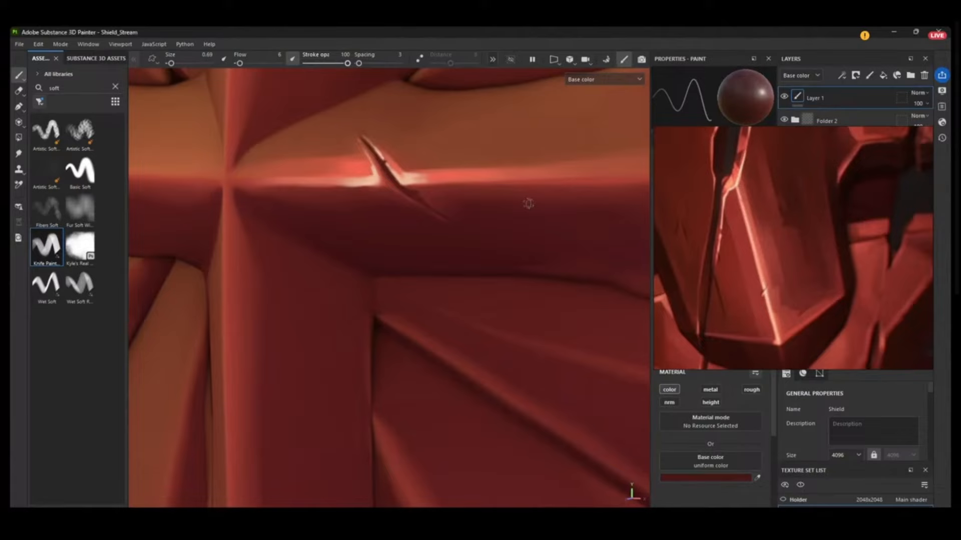
{"action": "right_click_drag", "start_coordinate": [394, 218], "coordinate": [418, 220], "text": "ctrl"}
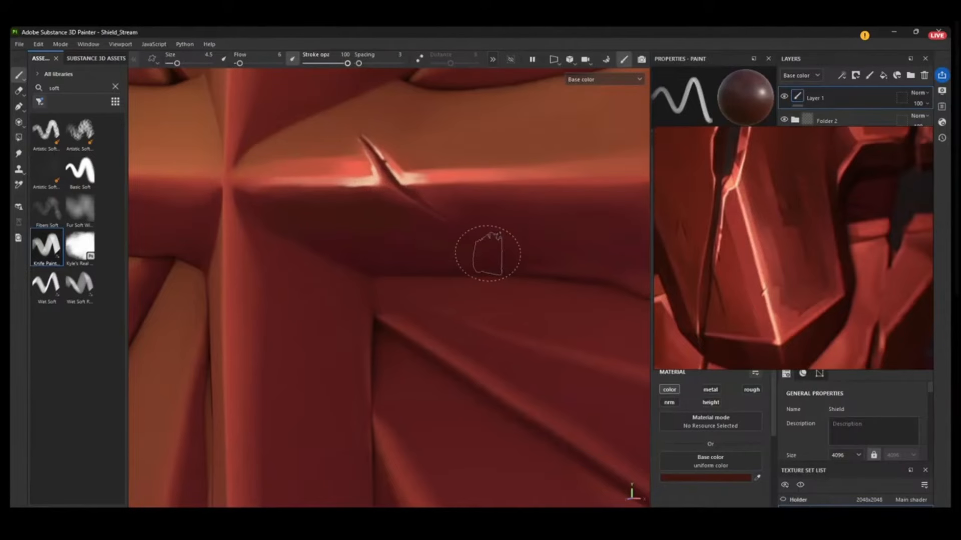
{"action": "right_click_drag", "start_coordinate": [468, 263], "coordinate": [421, 210], "text": "alt"}
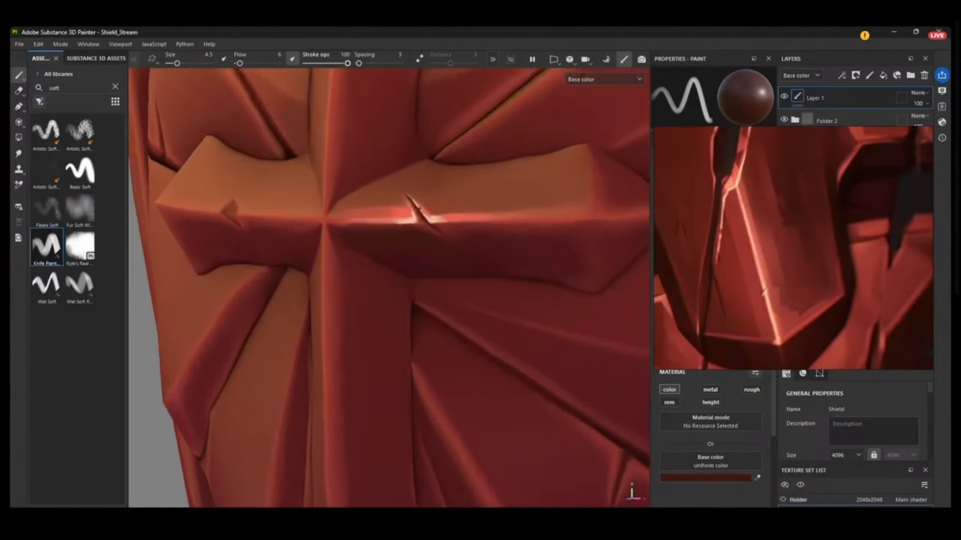
- Shift the base color to muted dark purple 3F1C39 and paint a patch on the arm's lower face beneath the highlighted ridge
{"action": "left_click", "coordinate": [722, 483]}
{"action": "left_click_drag", "start_coordinate": [652, 173], "coordinate": [527, 245]}
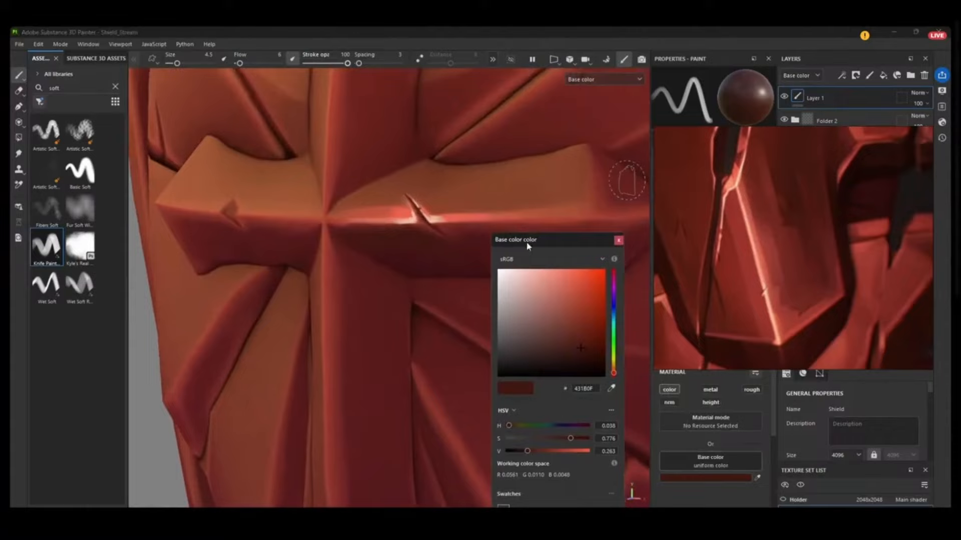
{"action": "left_click", "coordinate": [614, 284]}
{"action": "left_click", "coordinate": [618, 240]}
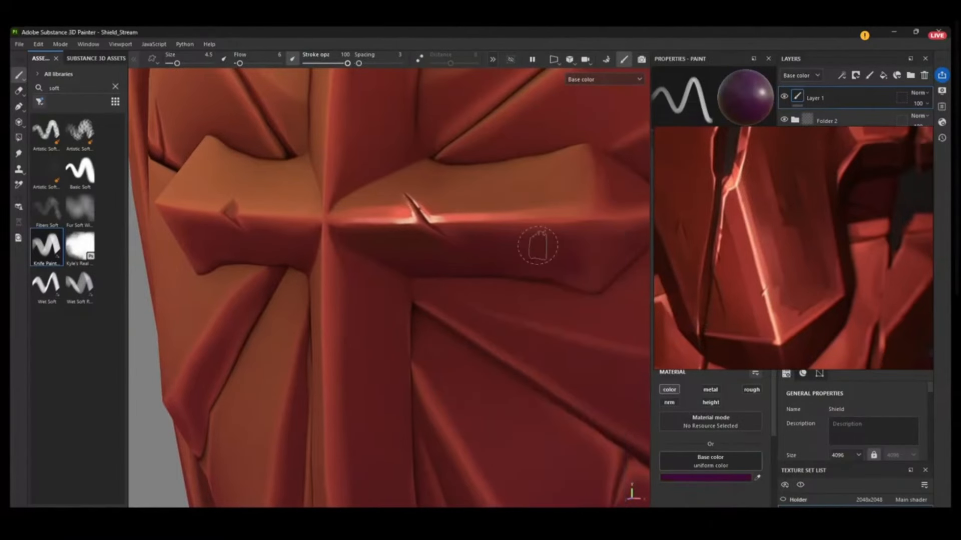
{"action": "scroll", "coordinate": [476, 238], "scroll_direction": "up", "scroll_amount": 2}
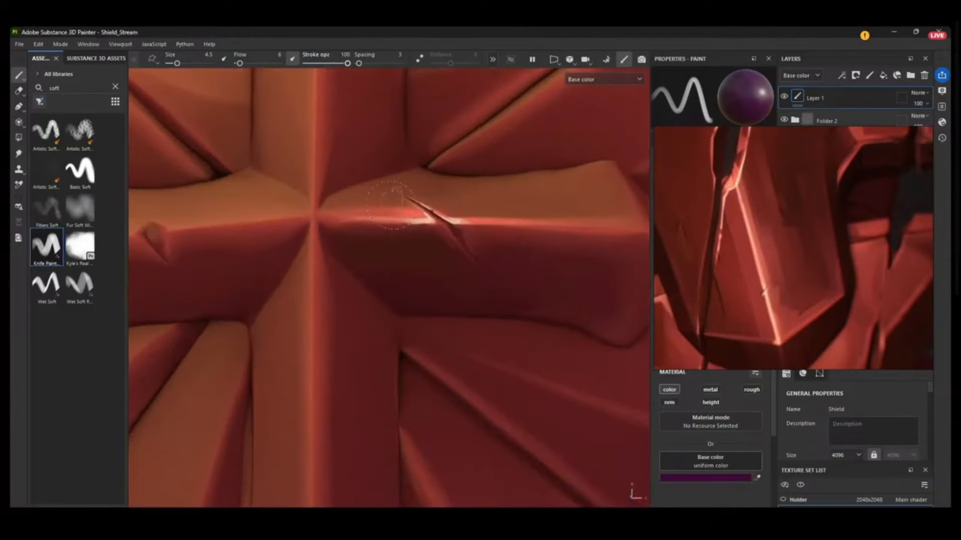
{"action": "left_click_drag", "start_coordinate": [383, 254], "coordinate": [418, 253]}
{"action": "key", "text": "ctrl+z"}
{"action": "left_click", "coordinate": [738, 476]}
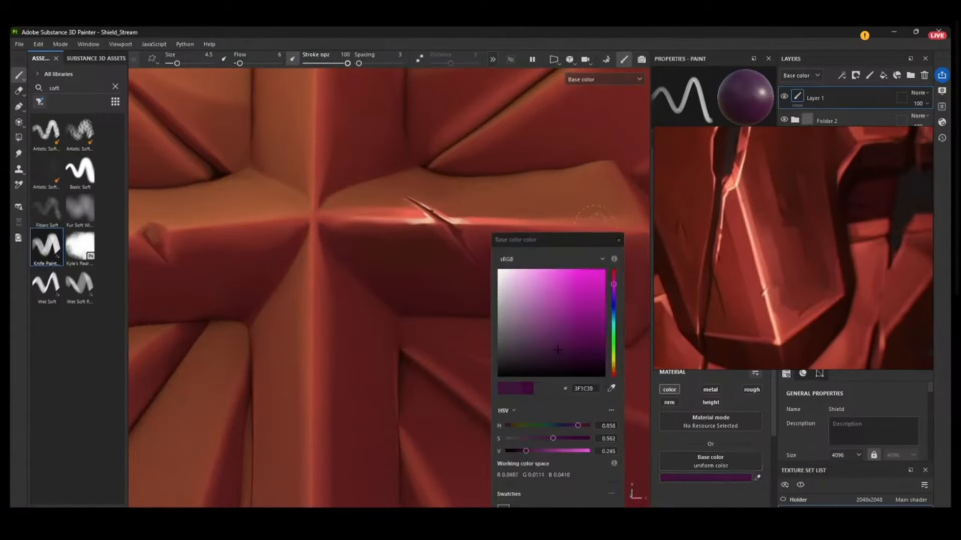
{"action": "left_click_drag", "start_coordinate": [352, 254], "coordinate": [407, 252]}
{"action": "left_click", "coordinate": [619, 241]}
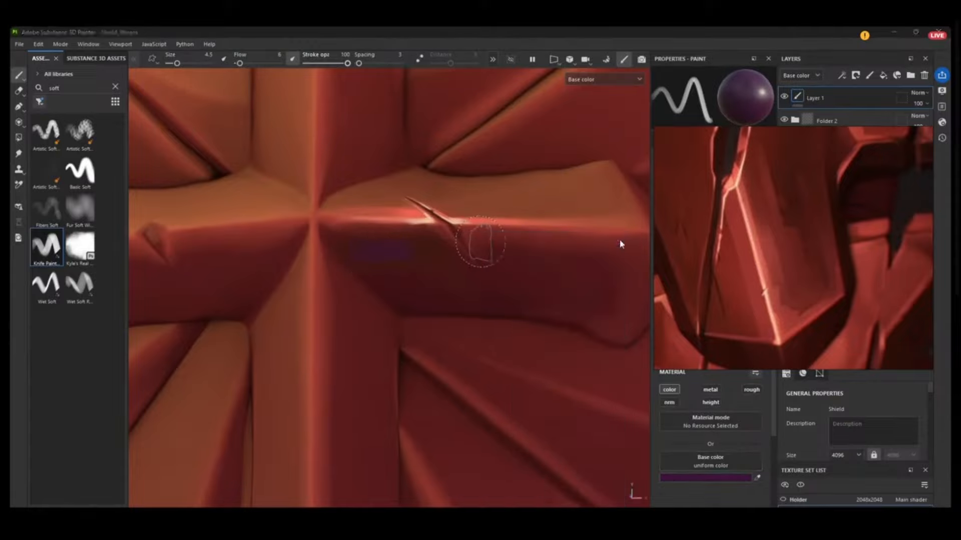
- Sample the dark maroon beside the purple patch and blend the patch into the arm's lower face
{"action": "right_click_drag", "start_coordinate": [448, 188], "coordinate": [429, 296], "text": "alt"}
{"action": "key", "text": "p"}
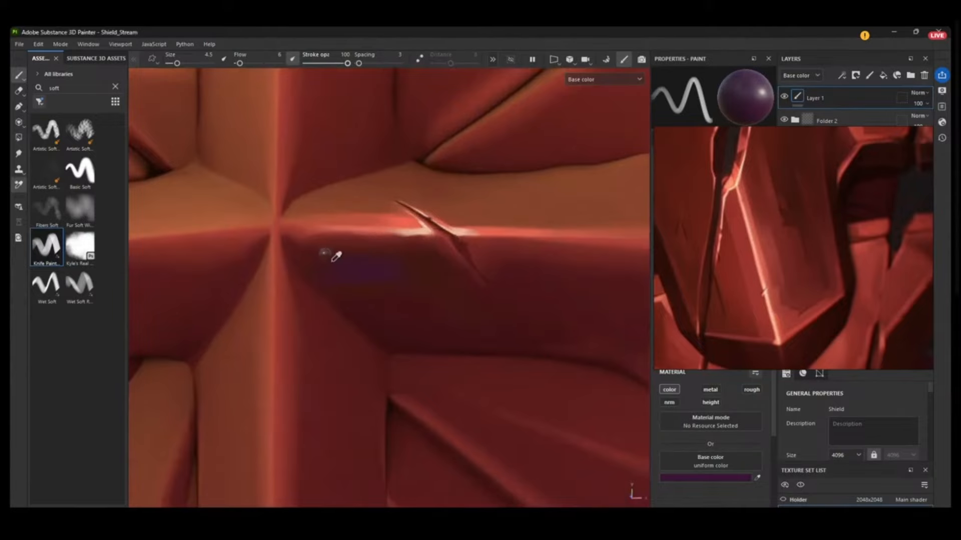
{"action": "left_click", "coordinate": [336, 257]}
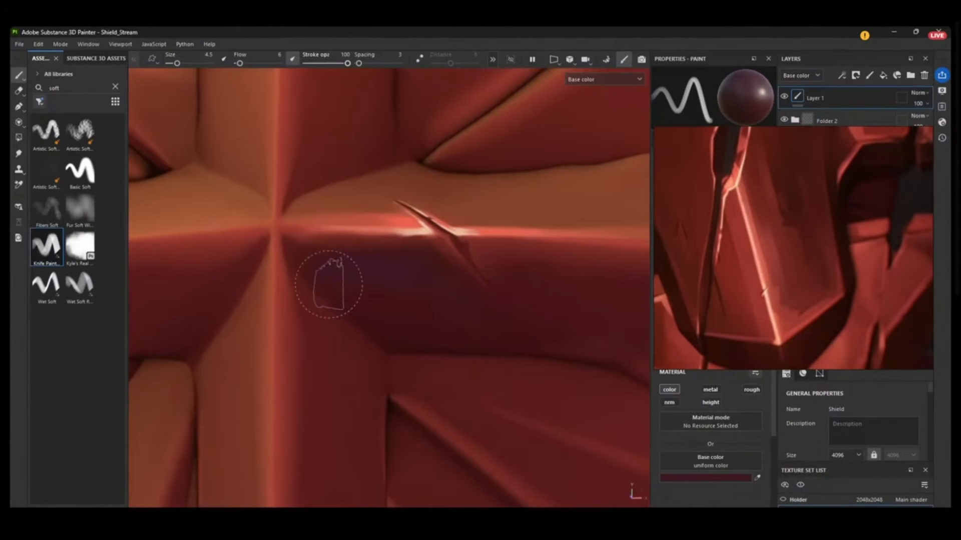
{"action": "right_click_drag", "start_coordinate": [452, 94], "coordinate": [439, 111], "text": "alt"}
{"action": "middle_click_drag", "start_coordinate": [453, 249], "coordinate": [426, 171], "text": "alt"}
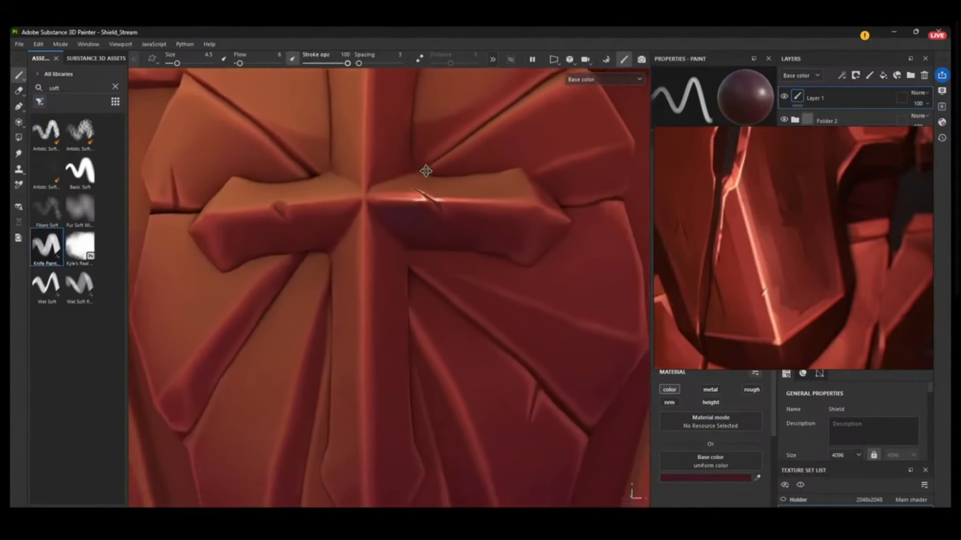
- Paint muted purple shading on the arm's lower face past the crack, toward the arm's tip
{"action": "left_click_drag", "start_coordinate": [426, 171], "coordinate": [461, 178], "text": "alt"}
{"action": "right_click_drag", "start_coordinate": [461, 179], "coordinate": [495, 311], "text": "alt"}
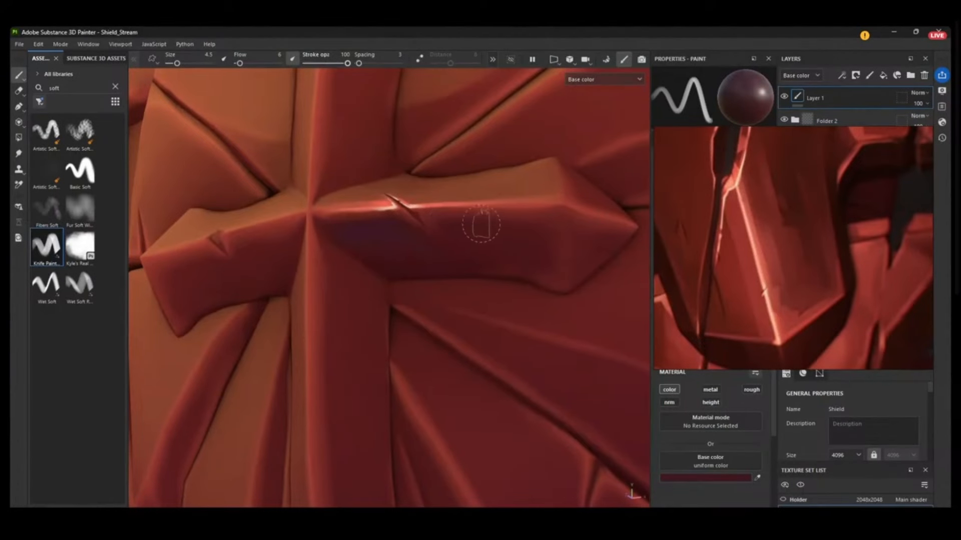
{"action": "left_click_drag", "start_coordinate": [484, 222], "coordinate": [464, 229]}
- Paint the dark maroon shade down the narrow recessed panel near the shield's lower tip with brush size 6.45
{"action": "right_click_drag", "start_coordinate": [532, 277], "coordinate": [407, 265], "text": "alt"}
{"action": "middle_click_drag", "start_coordinate": [408, 265], "coordinate": [412, 191], "text": "alt"}
{"action": "right_click_drag", "start_coordinate": [412, 191], "coordinate": [441, 239], "text": "alt"}
{"action": "mouse_move", "coordinate": [441, 239]}
{"action": "middle_mouse_down", "text": "alt"}
{"action": "mouse_move", "coordinate": [407, 220]}
{"action": "mouse_move", "coordinate": [395, 196]}
{"action": "middle_mouse_up", "text": "alt"}
{"action": "left_click_drag", "start_coordinate": [395, 196], "coordinate": [444, 217], "text": "alt"}
{"action": "right_click_drag", "start_coordinate": [444, 216], "coordinate": [458, 305], "text": "alt"}
{"action": "middle_click_drag", "start_coordinate": [457, 306], "coordinate": [392, 215], "text": "alt"}
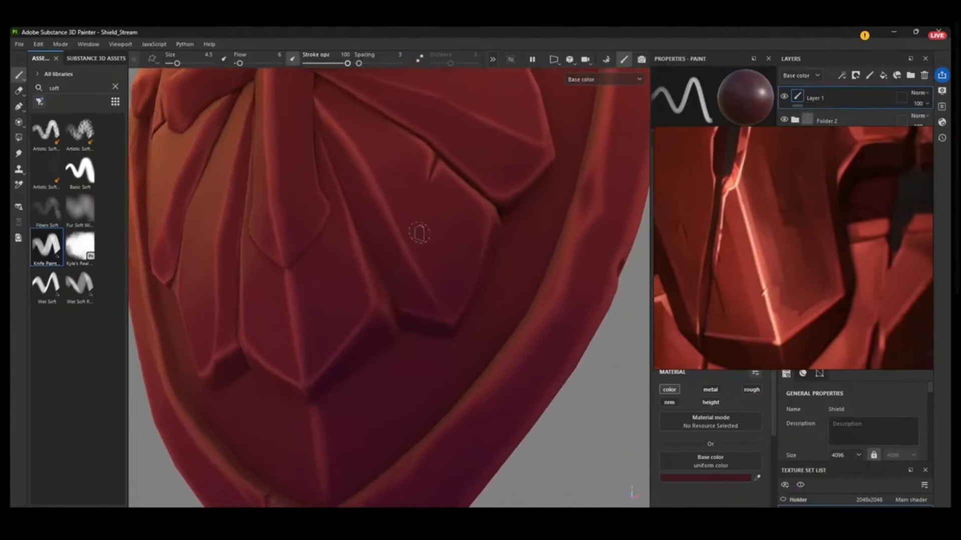
{"action": "right_click_drag", "start_coordinate": [375, 263], "coordinate": [389, 265], "text": "ctrl"}
{"action": "left_click_drag", "start_coordinate": [367, 211], "coordinate": [378, 239]}
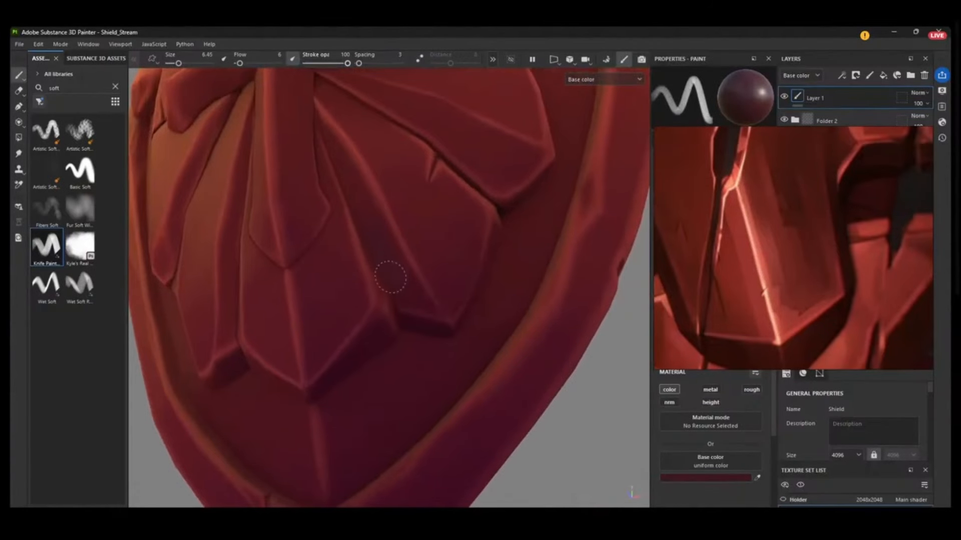
{"action": "left_click_drag", "start_coordinate": [403, 274], "coordinate": [411, 289]}
{"action": "left_click_drag", "start_coordinate": [366, 202], "coordinate": [425, 292]}
{"action": "right_click_drag", "start_coordinate": [430, 299], "coordinate": [419, 205], "text": "alt"}
{"action": "mouse_move", "coordinate": [418, 205]}
{"action": "left_mouse_down", "text": "alt"}
{"action": "mouse_move", "coordinate": [427, 217]}
{"action": "mouse_move", "coordinate": [443, 213]}
{"action": "left_mouse_up", "text": "alt"}
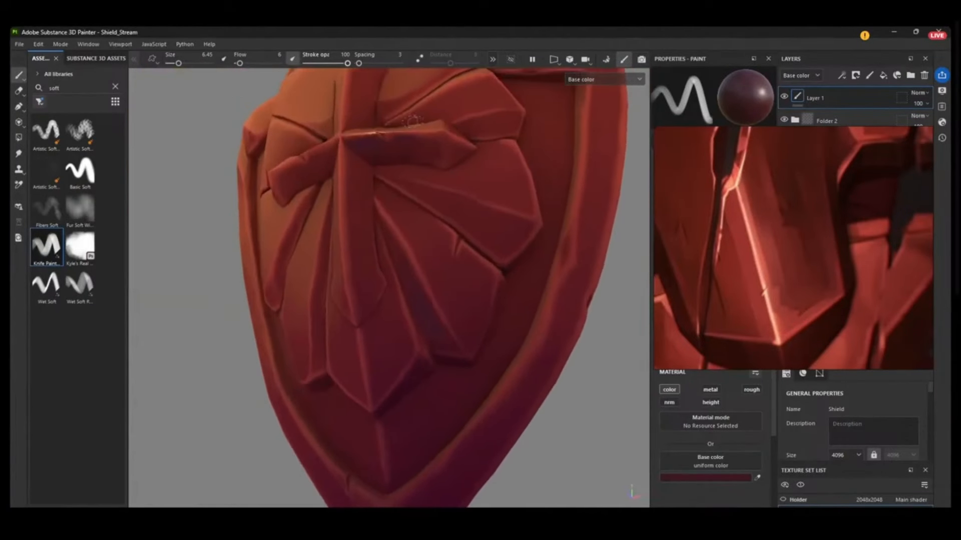
- Sample the dark maroon on the cross arm's lower face and shift the base color to a more saturated dark red
{"action": "right_click_drag", "start_coordinate": [420, 165], "coordinate": [425, 215], "text": "alt"}
{"action": "mouse_move", "coordinate": [401, 175]}
{"action": "middle_mouse_down", "text": "alt"}
{"action": "mouse_move", "coordinate": [385, 260]}
{"action": "mouse_move", "coordinate": [429, 276]}
{"action": "middle_mouse_up", "text": "alt"}
{"action": "right_click_drag", "start_coordinate": [427, 175], "coordinate": [457, 261], "text": "alt"}
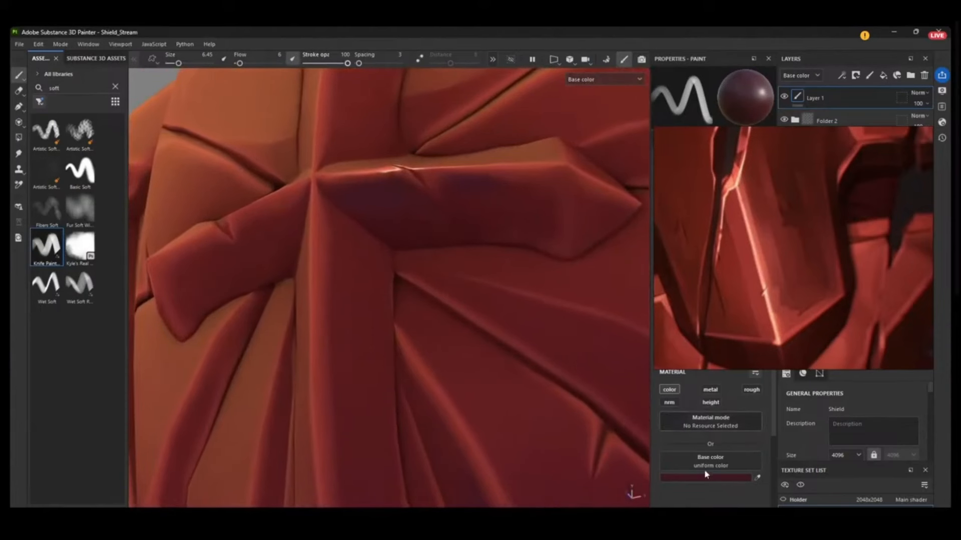
{"action": "key", "text": "p"}
{"action": "left_click", "coordinate": [417, 213]}
{"action": "left_click", "coordinate": [703, 477]}
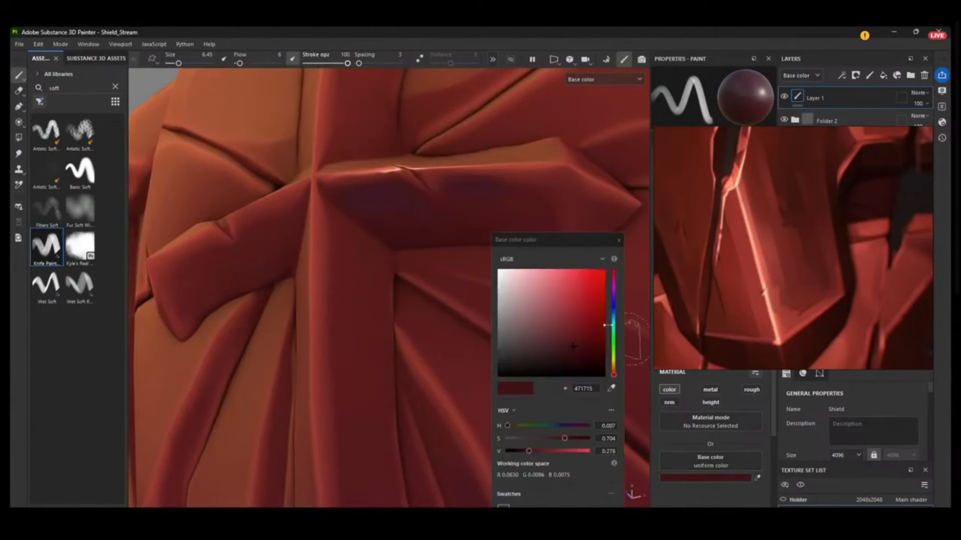
{"action": "left_click", "coordinate": [618, 240]}
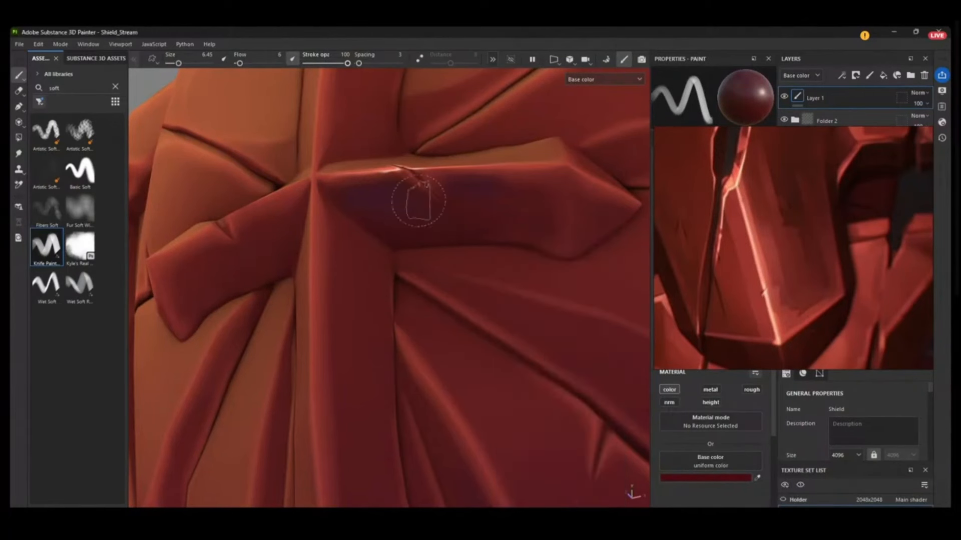
- Paint a saturated dark red tint into the purple shading beneath the arm's crack with brush size 4.32
{"action": "key", "text": "["}
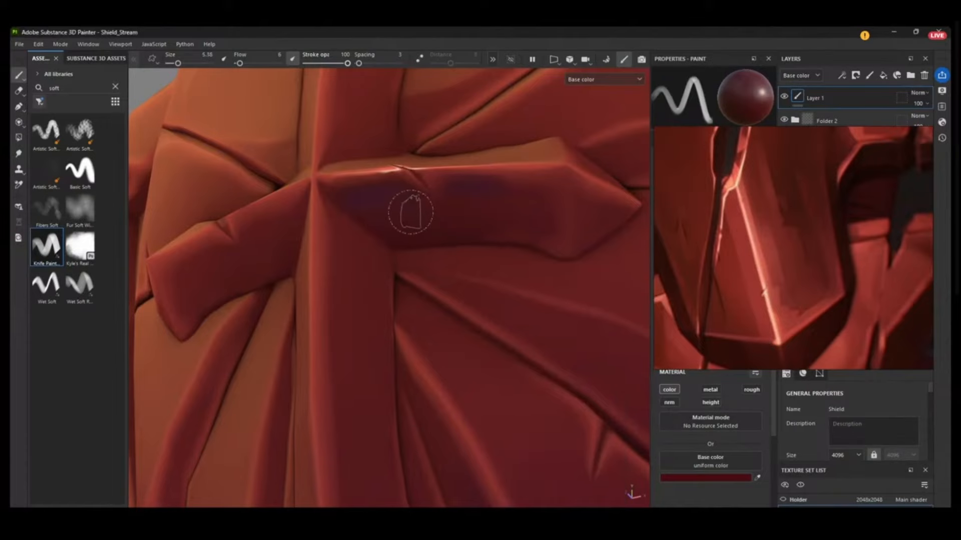
{"action": "right_click_drag", "start_coordinate": [410, 210], "coordinate": [432, 344], "text": "alt"}
{"action": "key", "text": "["}
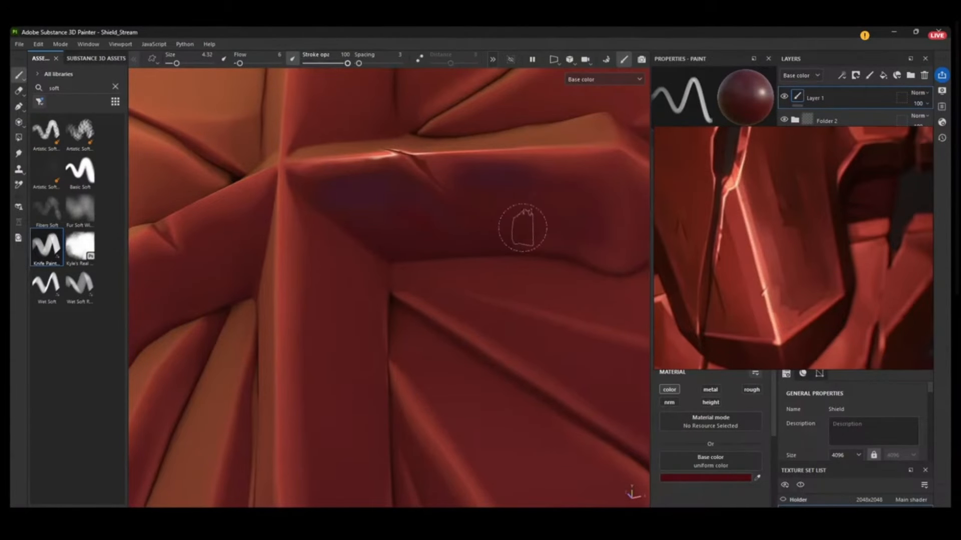
{"action": "mouse_move", "coordinate": [508, 203]}
{"action": "left_mouse_down", "text": "alt"}
{"action": "mouse_move", "coordinate": [525, 214]}
{"action": "mouse_move", "coordinate": [408, 210]}
{"action": "left_mouse_up", "text": "alt"}
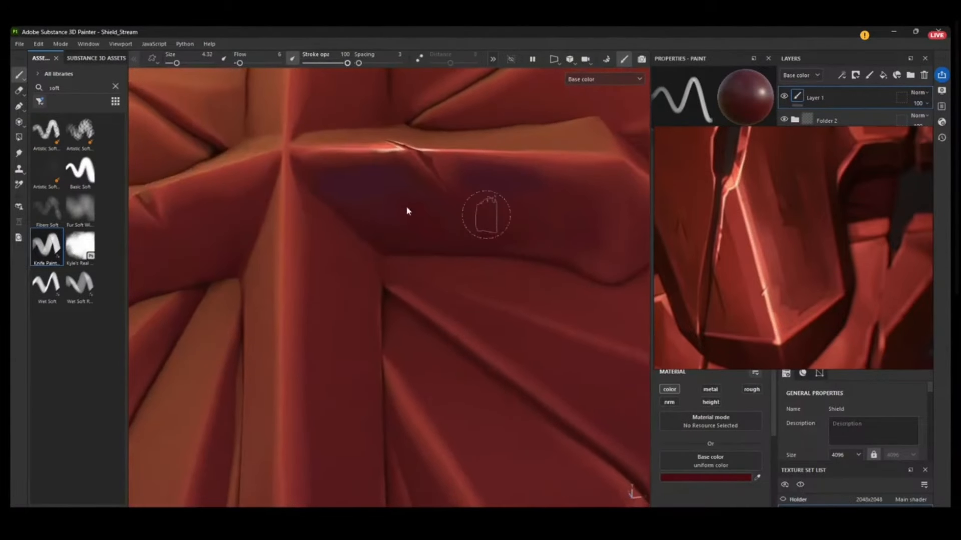
- Deepen the crack down the arm's lower face with thin dark red strokes at brush size 0.64
{"action": "right_click_drag", "start_coordinate": [379, 214], "coordinate": [343, 214], "text": "ctrl"}
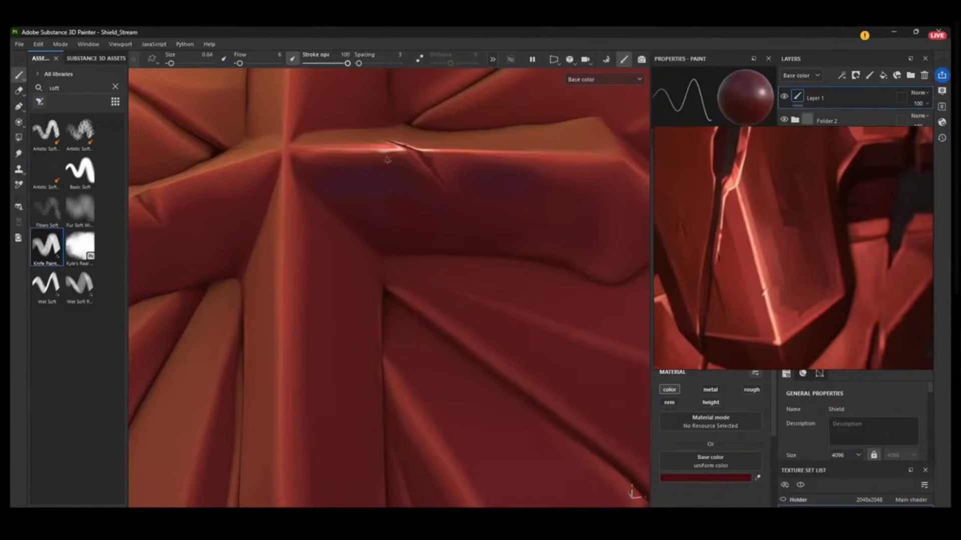
{"action": "right_click_drag", "start_coordinate": [387, 160], "coordinate": [409, 297], "text": "alt"}
{"action": "left_click_drag", "start_coordinate": [467, 154], "coordinate": [441, 190], "text": "alt"}
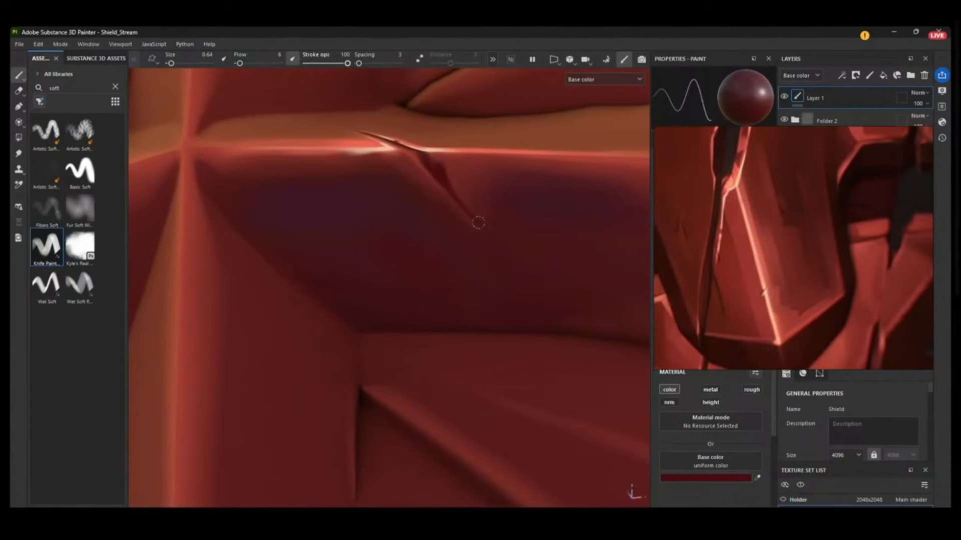
{"action": "mouse_move", "coordinate": [437, 158]}
{"action": "left_mouse_down", "text": "alt"}
{"action": "mouse_move", "coordinate": [407, 203]}
{"action": "mouse_move", "coordinate": [419, 163]}
{"action": "mouse_move", "coordinate": [321, 194]}
{"action": "mouse_move", "coordinate": [332, 178]}
{"action": "left_mouse_up", "text": "alt"}
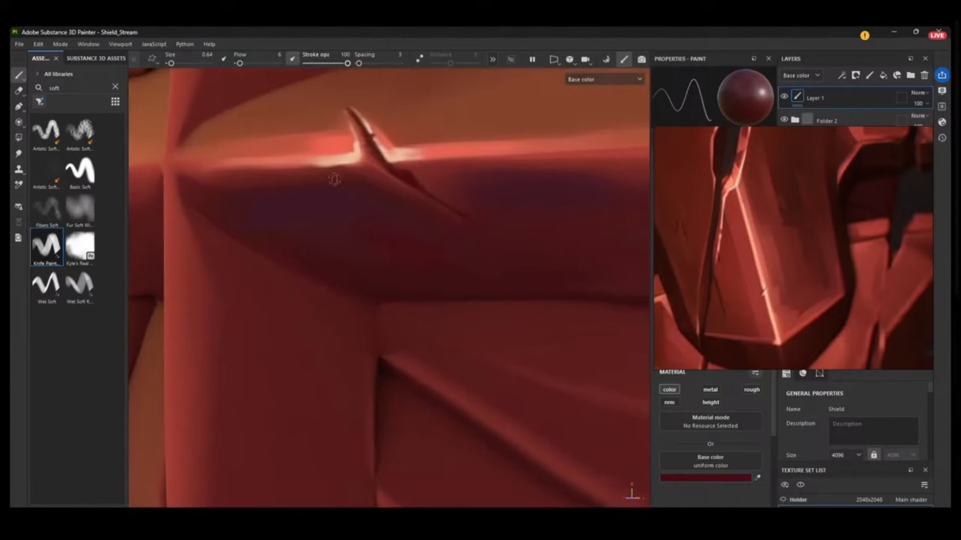
- Sample the light coral from the ridge and paint a thin highlight along the crack's lower rim with brush size 0.34
{"action": "left_click", "coordinate": [483, 139]}
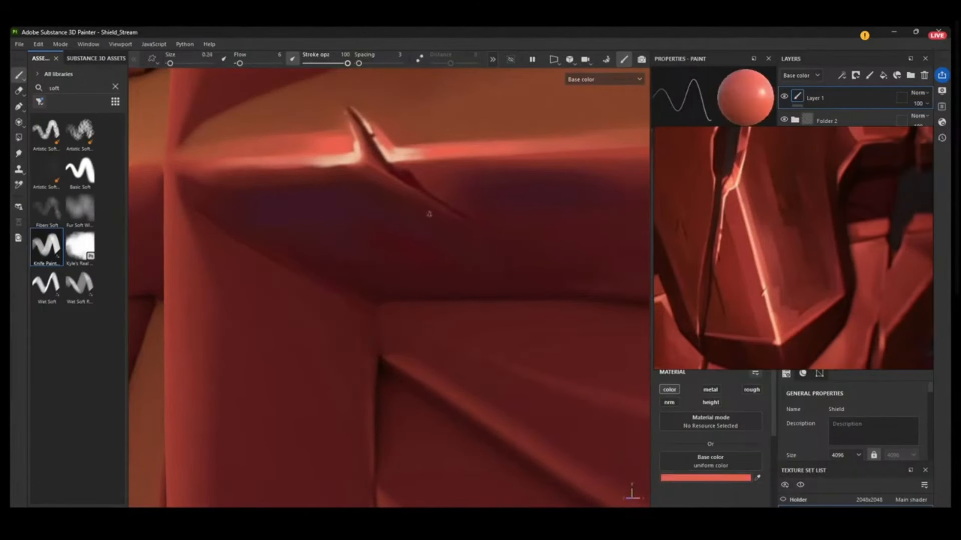
{"action": "mouse_move", "coordinate": [421, 157]}
{"action": "left_mouse_down", "text": "alt"}
{"action": "mouse_move", "coordinate": [383, 188]}
{"action": "mouse_move", "coordinate": [401, 194]}
{"action": "left_mouse_up", "text": "alt"}
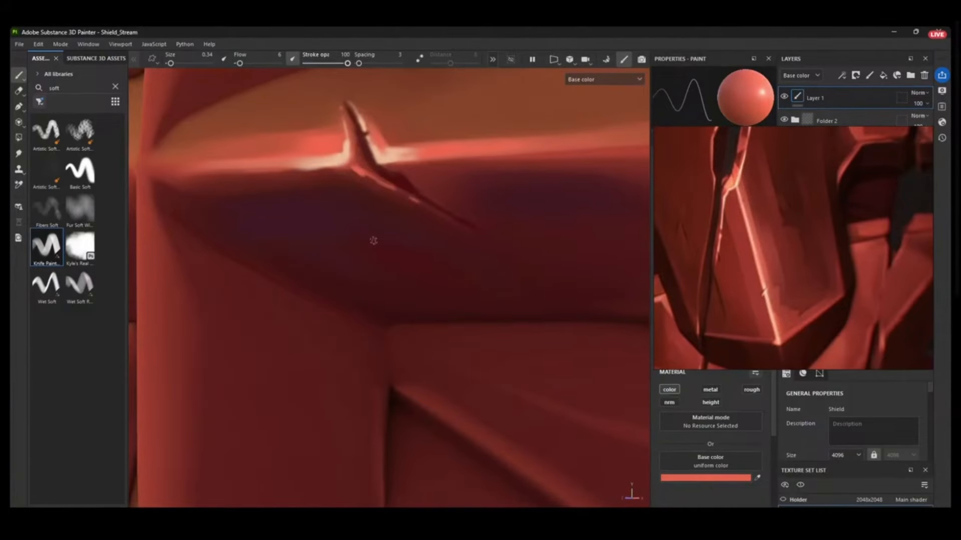
{"action": "right_click_drag", "start_coordinate": [373, 241], "coordinate": [370, 200], "text": "alt"}
{"action": "left_click_drag", "start_coordinate": [370, 200], "coordinate": [369, 186], "text": "alt"}
{"action": "mouse_move", "coordinate": [368, 186]}
{"action": "right_mouse_down", "text": "alt"}
{"action": "mouse_move", "coordinate": [363, 213]}
{"action": "mouse_move", "coordinate": [389, 157]}
{"action": "right_mouse_up", "text": "alt"}
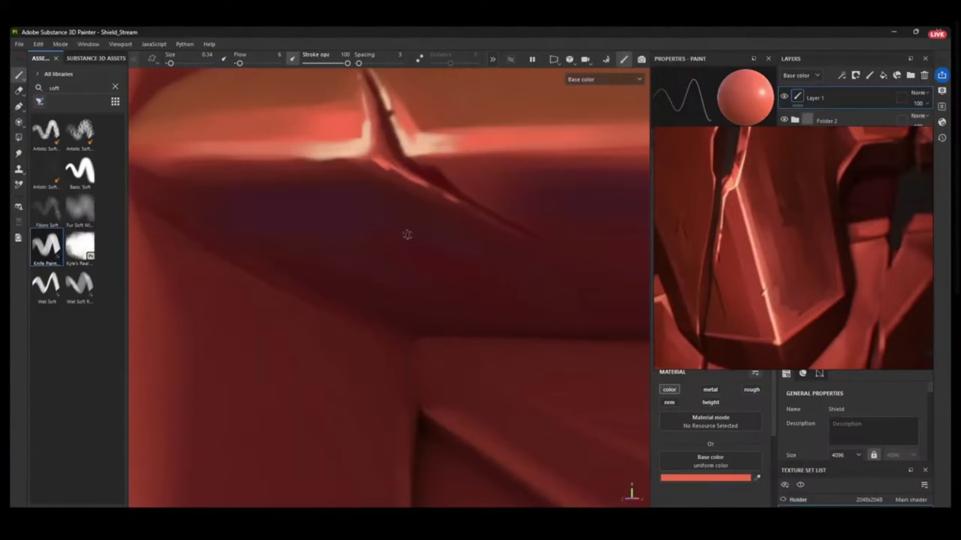
{"action": "right_click_drag", "start_coordinate": [396, 249], "coordinate": [339, 95], "text": "alt"}
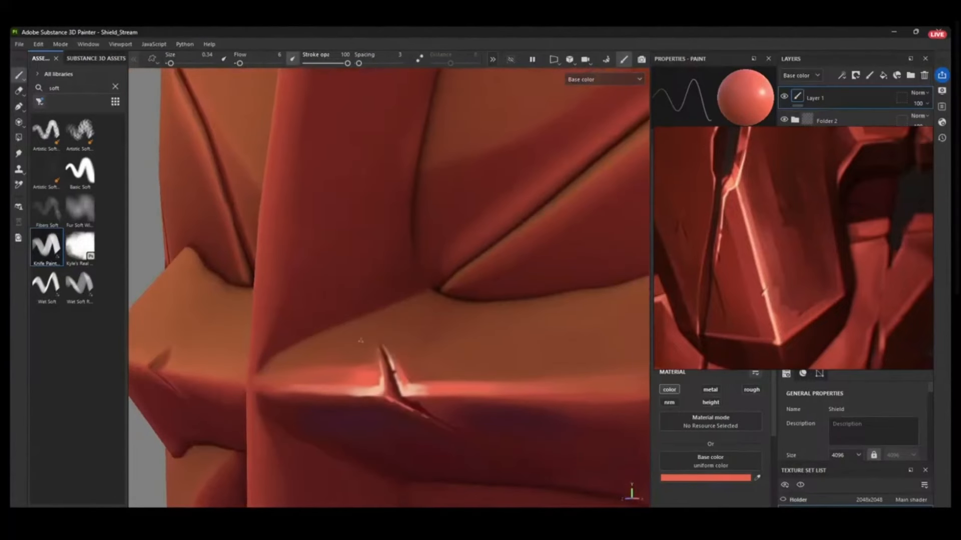
{"action": "right_click_drag", "start_coordinate": [360, 340], "coordinate": [332, 167], "text": "alt"}
{"action": "left_click_drag", "start_coordinate": [333, 167], "coordinate": [400, 173], "text": "alt"}
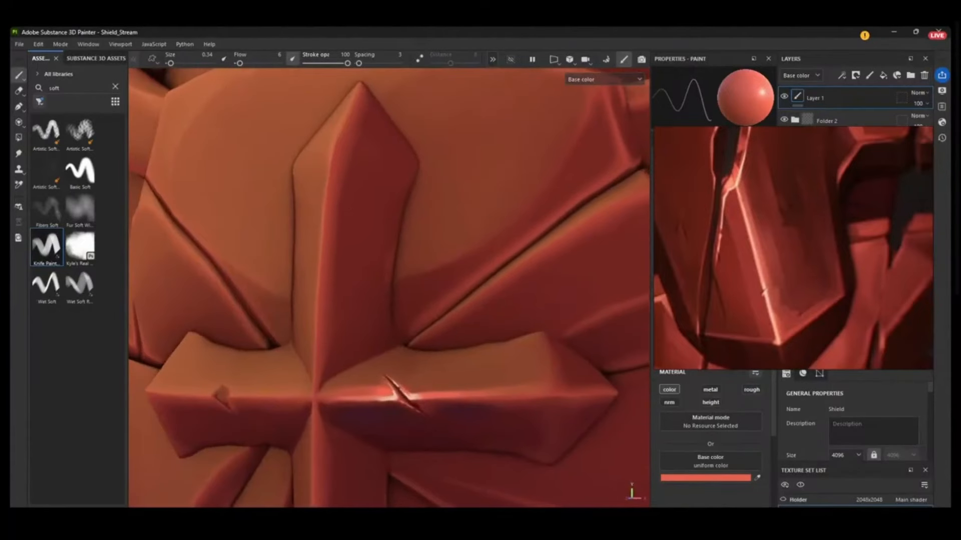
{"action": "middle_click_drag", "start_coordinate": [410, 249], "coordinate": [374, 135], "text": "alt"}
{"action": "right_click_drag", "start_coordinate": [373, 135], "coordinate": [422, 386], "text": "alt"}
{"action": "middle_click_drag", "start_coordinate": [366, 295], "coordinate": [340, 119], "text": "alt"}
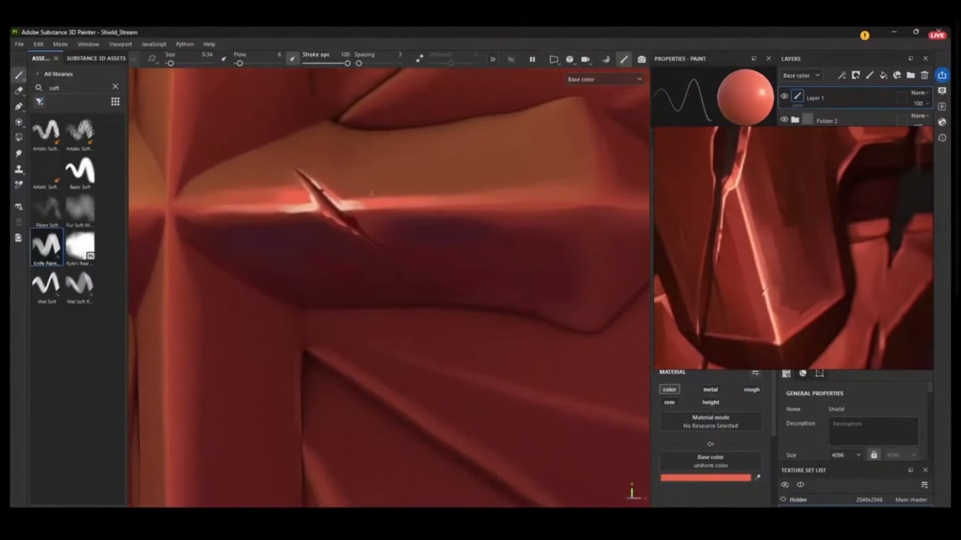
{"action": "mouse_move", "coordinate": [392, 231]}
{"action": "left_mouse_down", "text": "alt"}
{"action": "mouse_move", "coordinate": [352, 230]}
{"action": "mouse_move", "coordinate": [418, 241]}
{"action": "mouse_move", "coordinate": [434, 223]}
{"action": "mouse_move", "coordinate": [396, 226]}
{"action": "left_mouse_up", "text": "alt"}
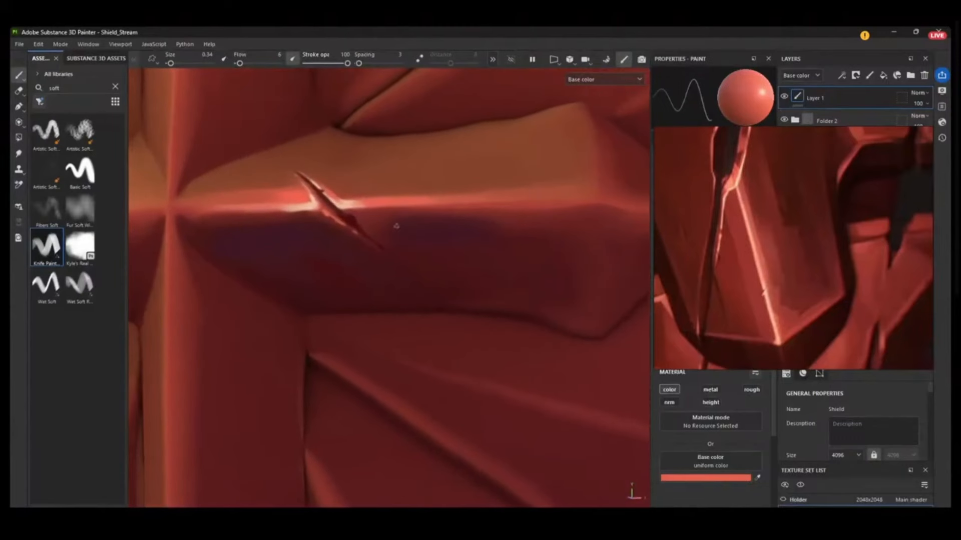
- Sample the dark maroon and shade the arm's lower face under the ridge toward the tip with brush size 4.12
{"action": "right_click_drag", "start_coordinate": [388, 267], "coordinate": [345, 88], "text": "alt"}
{"action": "middle_click_drag", "start_coordinate": [381, 233], "coordinate": [372, 159], "text": "alt"}
{"action": "left_click_drag", "start_coordinate": [372, 160], "coordinate": [409, 162], "text": "alt"}
{"action": "left_click", "coordinate": [401, 189]}
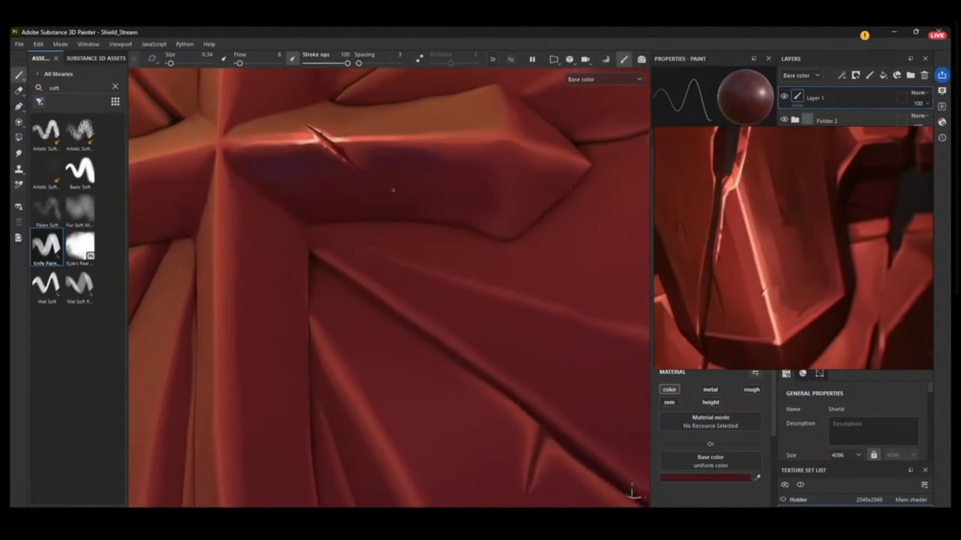
{"action": "mouse_move", "coordinate": [404, 174]}
{"action": "right_mouse_down", "text": "ctrl"}
{"action": "mouse_move", "coordinate": [427, 171]}
{"action": "mouse_move", "coordinate": [431, 221]}
{"action": "mouse_move", "coordinate": [446, 193]}
{"action": "mouse_move", "coordinate": [495, 188]}
{"action": "right_mouse_up", "text": "ctrl"}
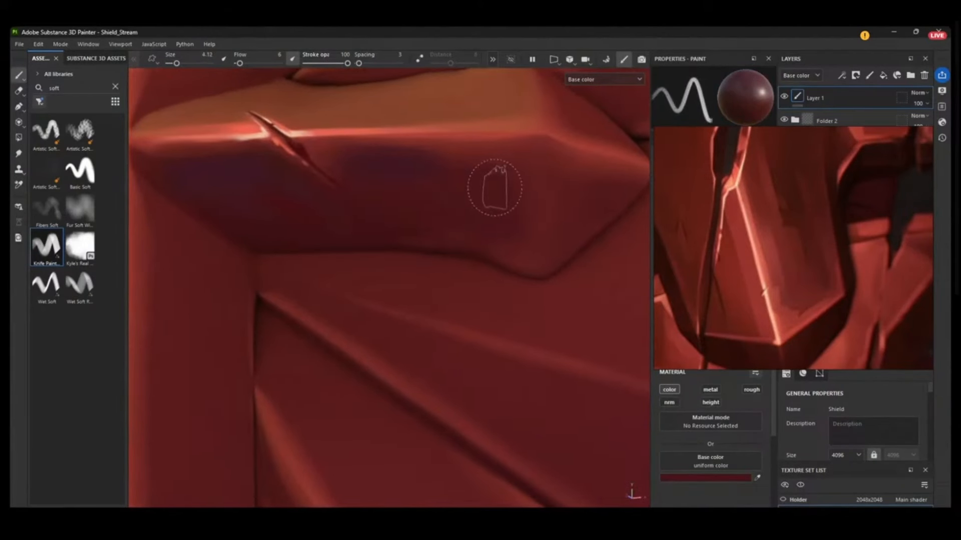
{"action": "left_click_drag", "start_coordinate": [428, 155], "coordinate": [519, 154]}
{"action": "left_click_drag", "start_coordinate": [399, 154], "coordinate": [505, 154]}
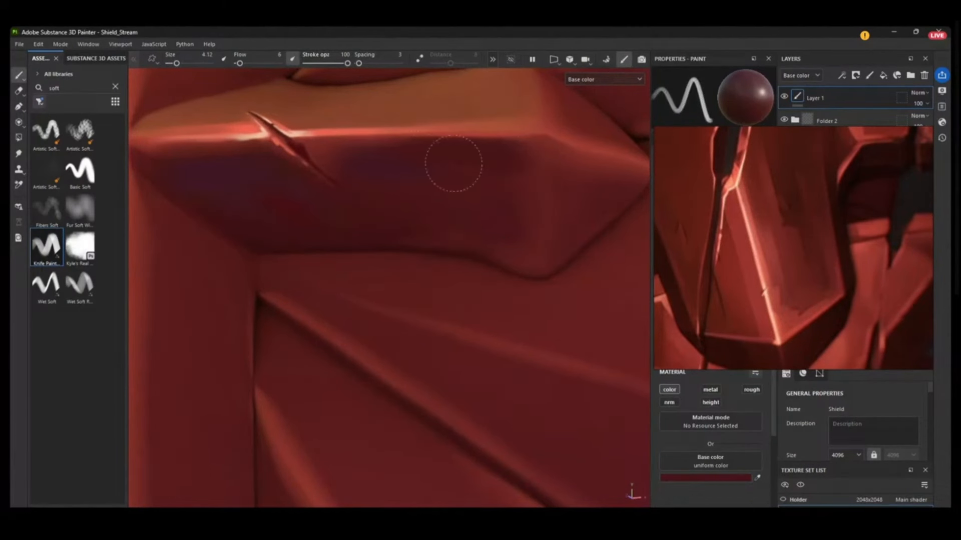
- Paint dark maroon shading beneath the ridge on the lower facet of the arm's pointed tip
{"action": "scroll", "coordinate": [400, 165], "scroll_direction": "down", "scroll_amount": 1}
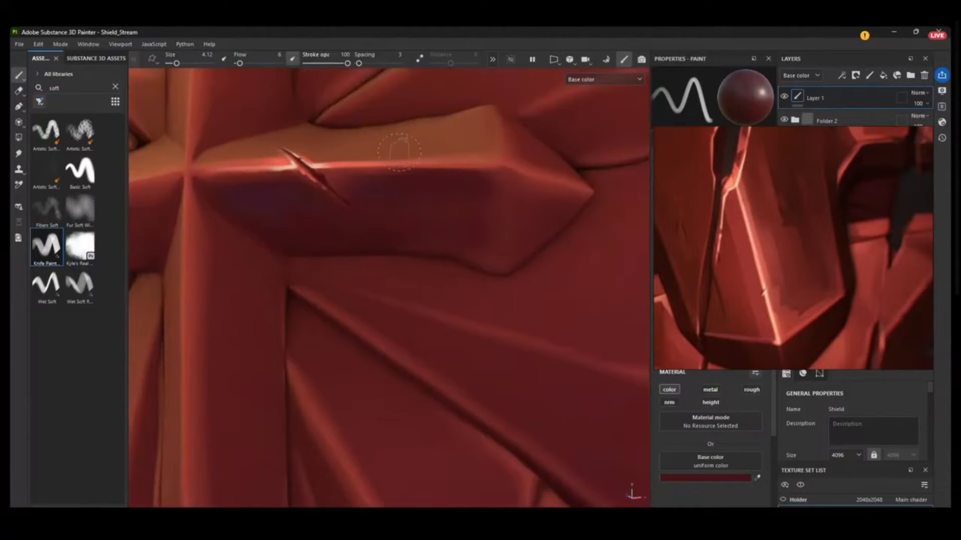
{"action": "left_click_drag", "start_coordinate": [407, 187], "coordinate": [515, 158], "text": "alt"}
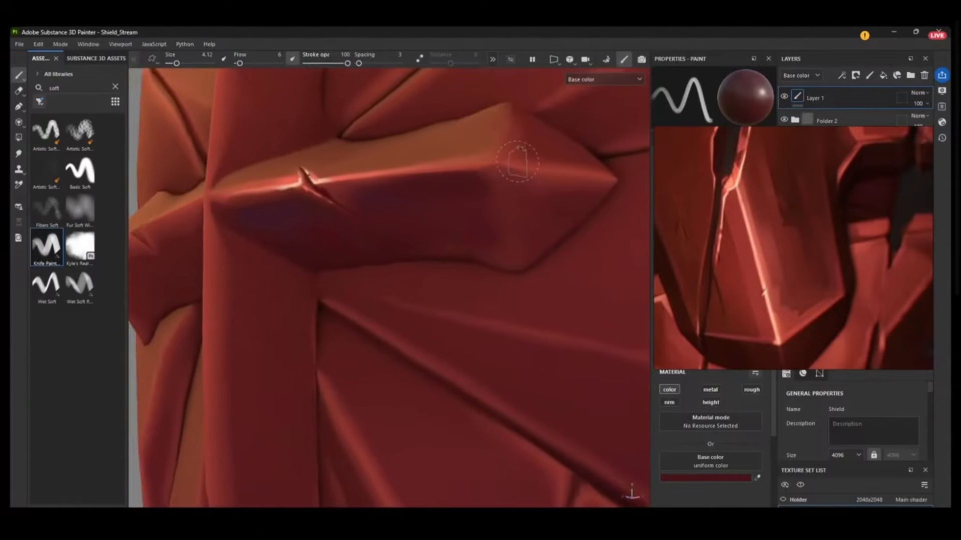
{"action": "middle_click_drag", "start_coordinate": [484, 150], "coordinate": [391, 139], "text": "alt"}
{"action": "left_click_drag", "start_coordinate": [392, 139], "coordinate": [414, 167], "text": "alt"}
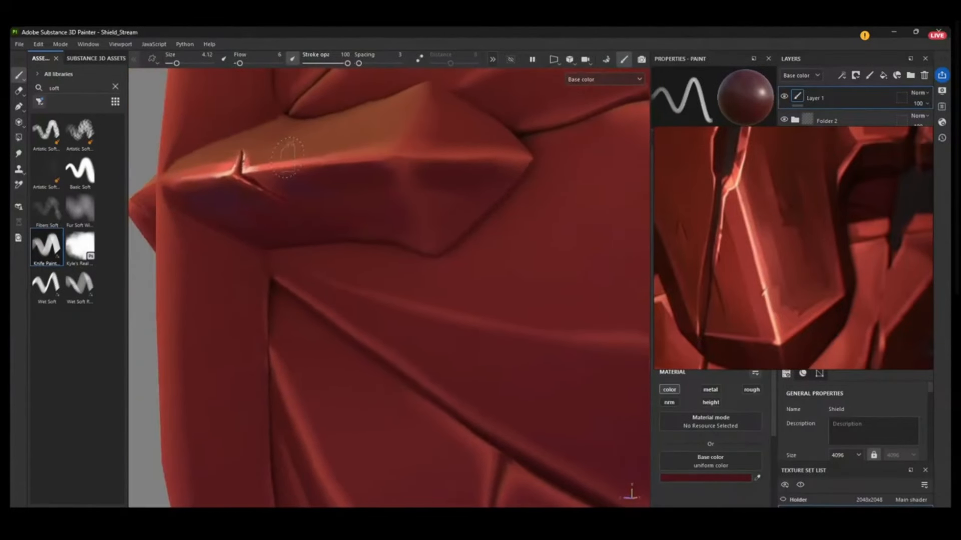
{"action": "left_click_drag", "start_coordinate": [414, 182], "coordinate": [481, 190], "text": "alt"}
{"action": "scroll", "coordinate": [374, 235], "scroll_direction": "down", "scroll_amount": 3}
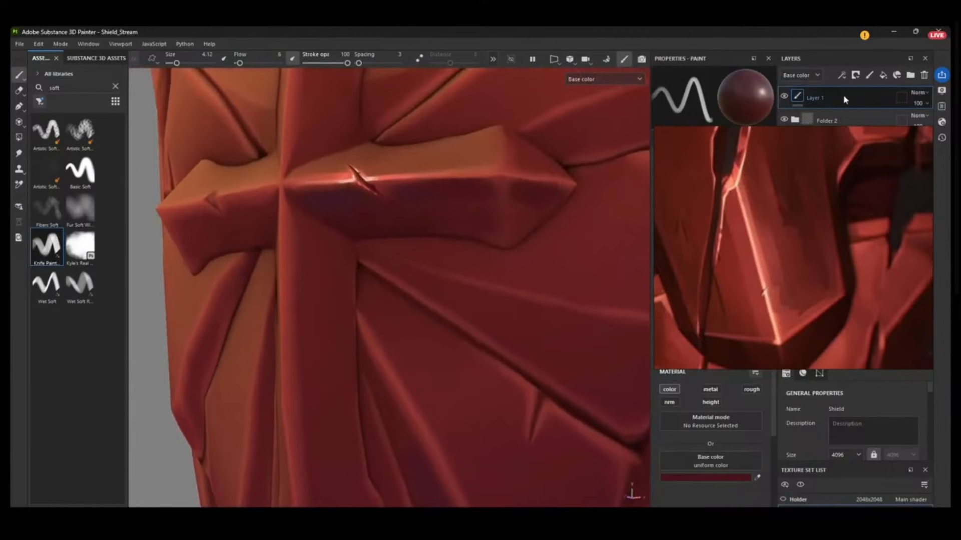
- Enlarge the brush to 6.03 and blend the dark maroon across the bevel between the arm's lower face and tip facet
{"action": "scroll", "coordinate": [449, 127], "scroll_direction": "up", "scroll_amount": 2}
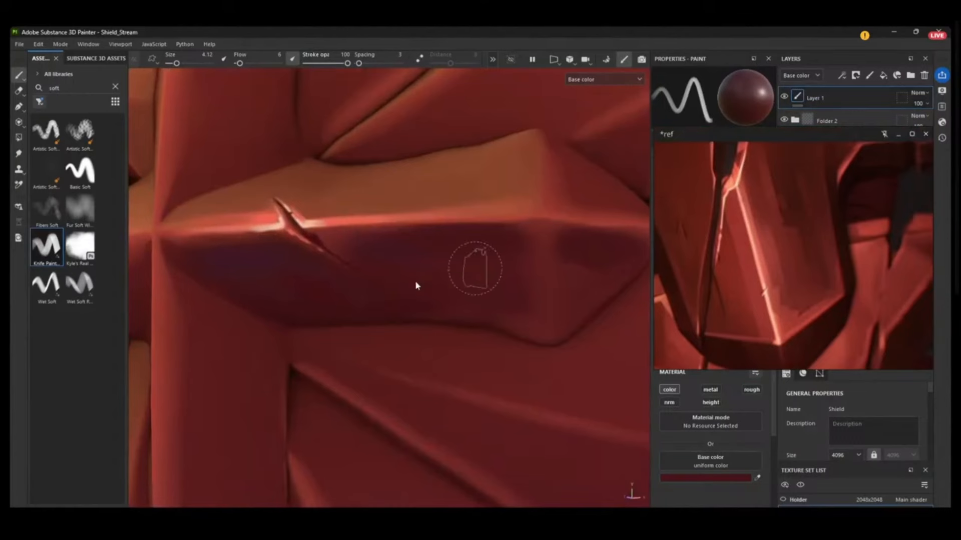
{"action": "mouse_move", "coordinate": [470, 246]}
{"action": "left_mouse_down", "text": "alt"}
{"action": "mouse_move", "coordinate": [439, 155]}
{"action": "mouse_move", "coordinate": [456, 140]}
{"action": "mouse_move", "coordinate": [483, 219]}
{"action": "mouse_move", "coordinate": [472, 186]}
{"action": "left_mouse_up", "text": "alt"}
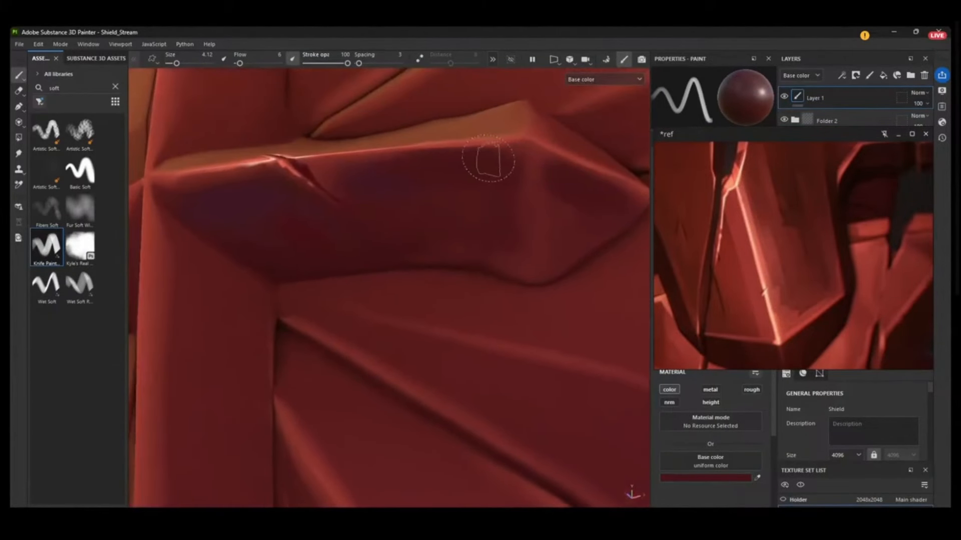
{"action": "key", "text": "bracketright"}
{"action": "key", "text": "bracketright"}
{"action": "key", "text": "bracketright"}
{"action": "key", "text": "bracketright"}
{"action": "right_click", "coordinate": [524, 210]}
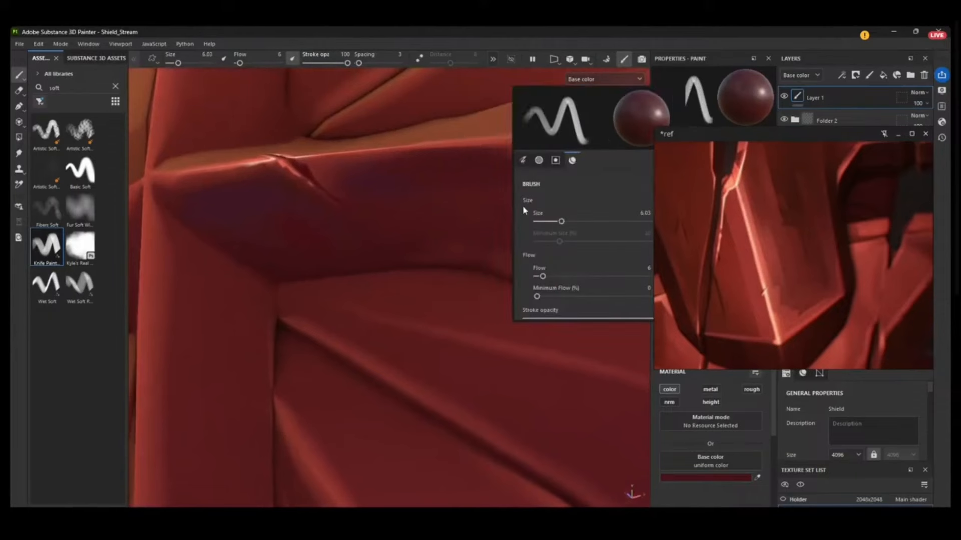
{"action": "mouse_move", "coordinate": [440, 204]}
{"action": "left_mouse_down", "text": "alt"}
{"action": "mouse_move", "coordinate": [451, 200]}
{"action": "mouse_move", "coordinate": [401, 199]}
{"action": "mouse_move", "coordinate": [406, 190]}
{"action": "left_mouse_up", "text": "alt"}
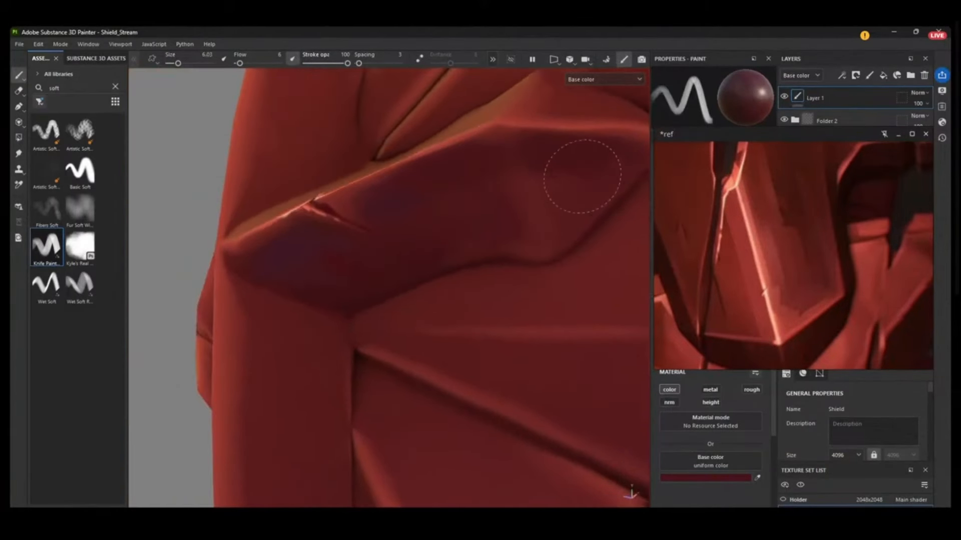
{"action": "left_click_drag", "start_coordinate": [562, 180], "coordinate": [454, 160], "text": "alt"}
{"action": "middle_click_drag", "start_coordinate": [371, 125], "coordinate": [488, 172], "text": "alt"}
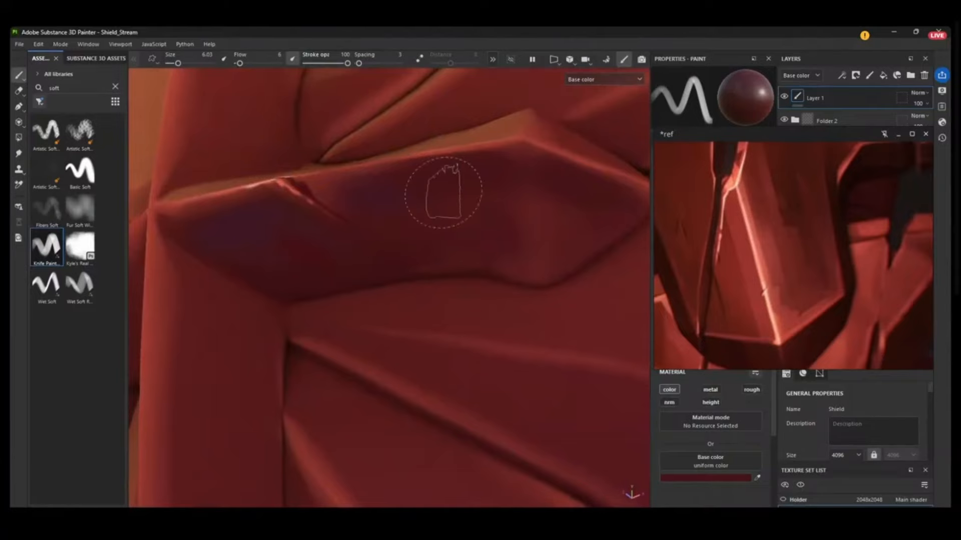
- Sample the dark red near the arm's bottom edge and refine the shading along that edge with brush size 0.69
{"action": "key", "text": "p"}
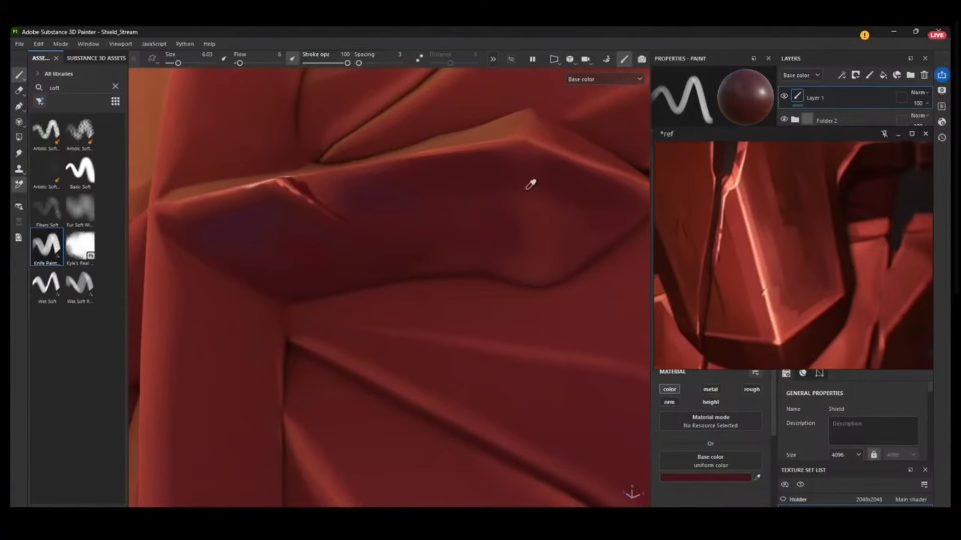
{"action": "left_click", "coordinate": [506, 269]}
{"action": "right_click_drag", "start_coordinate": [439, 251], "coordinate": [400, 261], "text": "ctrl"}
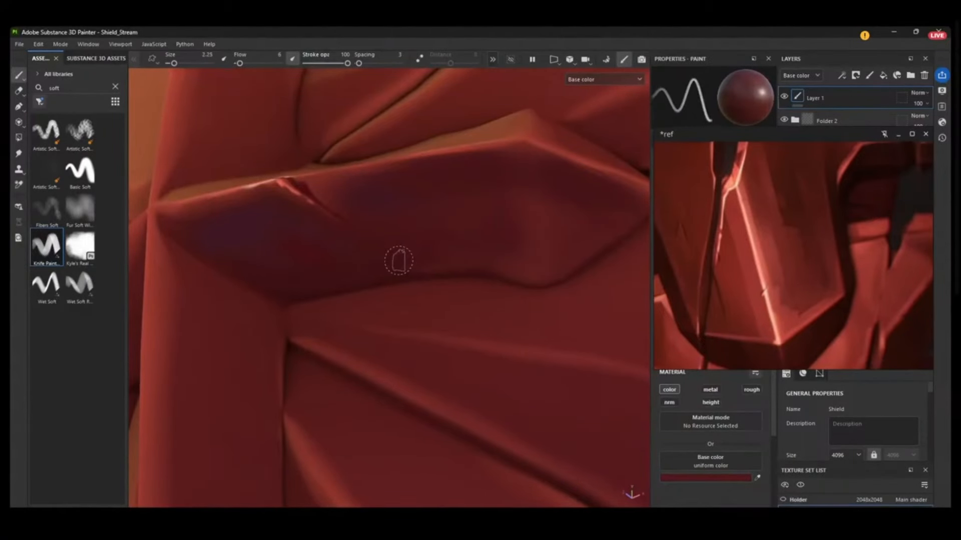
{"action": "middle_click_drag", "start_coordinate": [395, 259], "coordinate": [428, 164], "text": "alt"}
{"action": "mouse_move", "coordinate": [417, 164]}
{"action": "left_mouse_down", "text": "alt"}
{"action": "mouse_move", "coordinate": [401, 238]}
{"action": "mouse_move", "coordinate": [354, 223]}
{"action": "left_mouse_up", "text": "alt"}
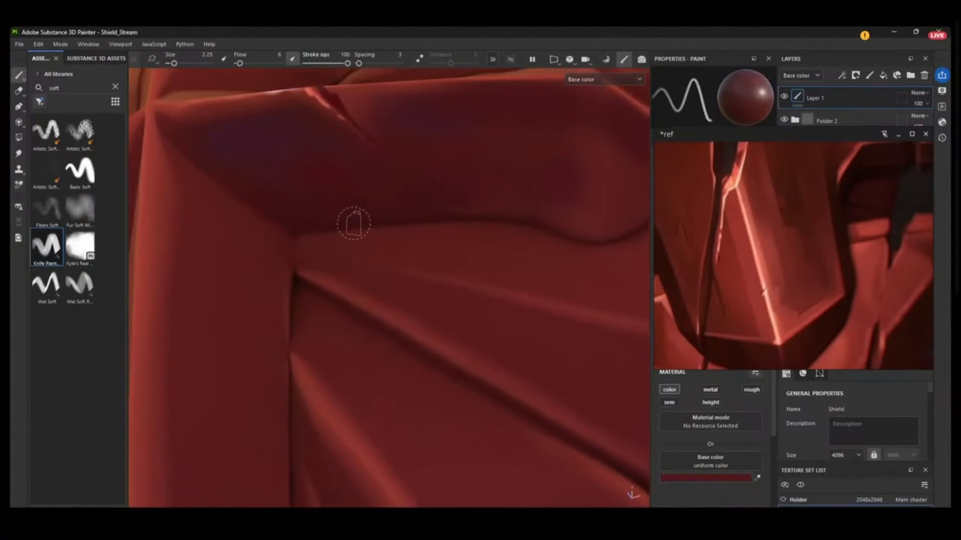
{"action": "right_click_drag", "start_coordinate": [354, 223], "coordinate": [345, 224], "text": "ctrl"}
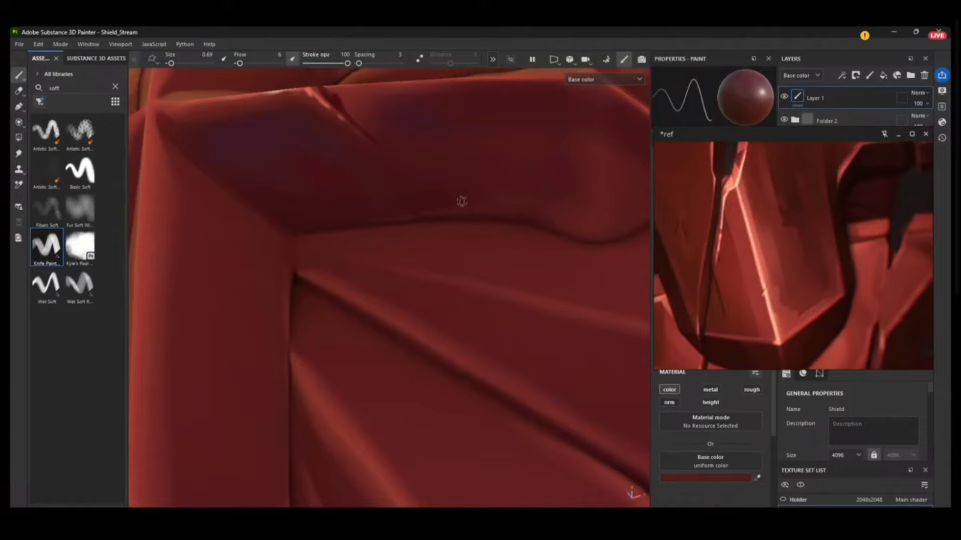
- Enlarge the brush to about 1.69 and examine the shaded underside and cracked edge of the cross's arm from several angles
{"action": "right_click_drag", "start_coordinate": [461, 201], "coordinate": [481, 206], "text": "ctrl"}
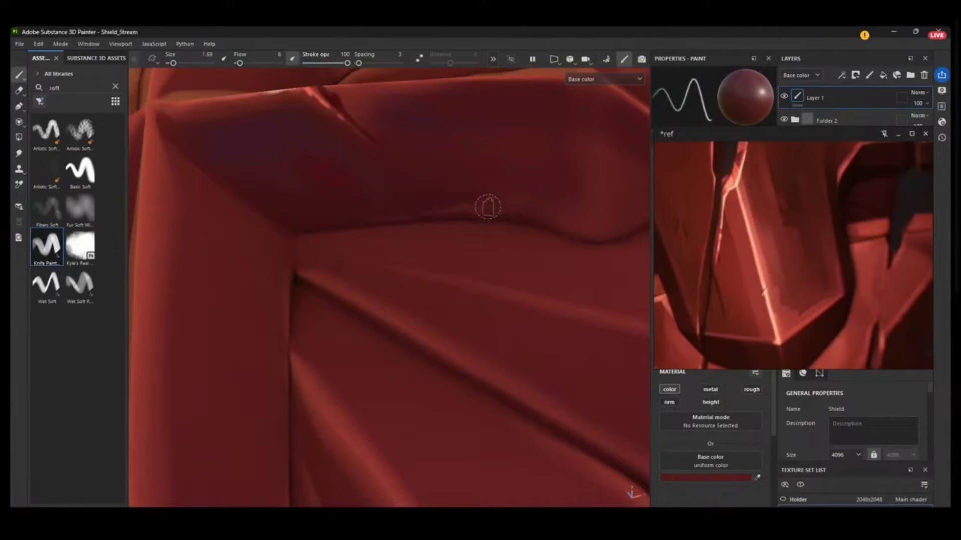
{"action": "right_click_drag", "start_coordinate": [541, 168], "coordinate": [498, 130], "text": "alt"}
{"action": "middle_click_drag", "start_coordinate": [498, 130], "coordinate": [440, 108], "text": "alt"}
{"action": "right_click_drag", "start_coordinate": [397, 226], "coordinate": [420, 291], "text": "alt"}
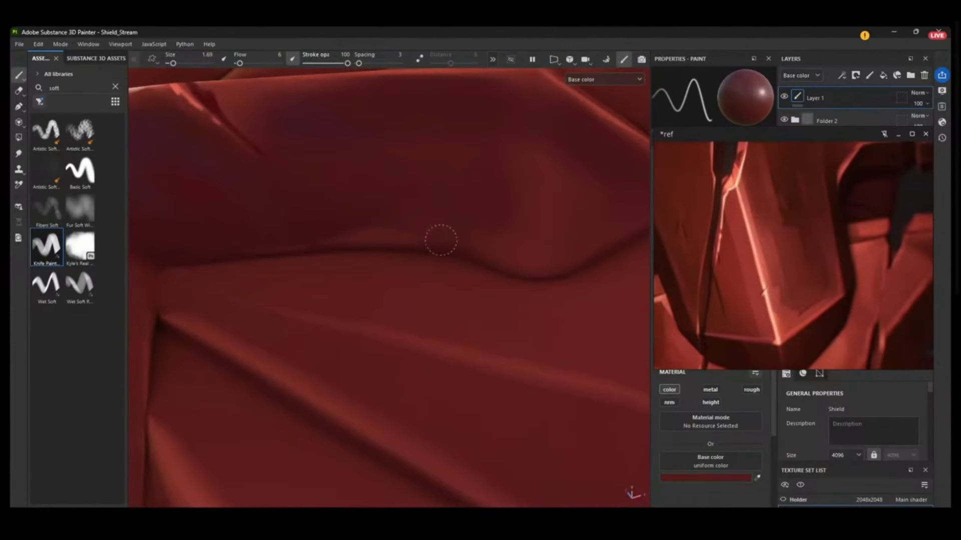
{"action": "right_click_drag", "start_coordinate": [456, 200], "coordinate": [391, 85], "text": "alt"}
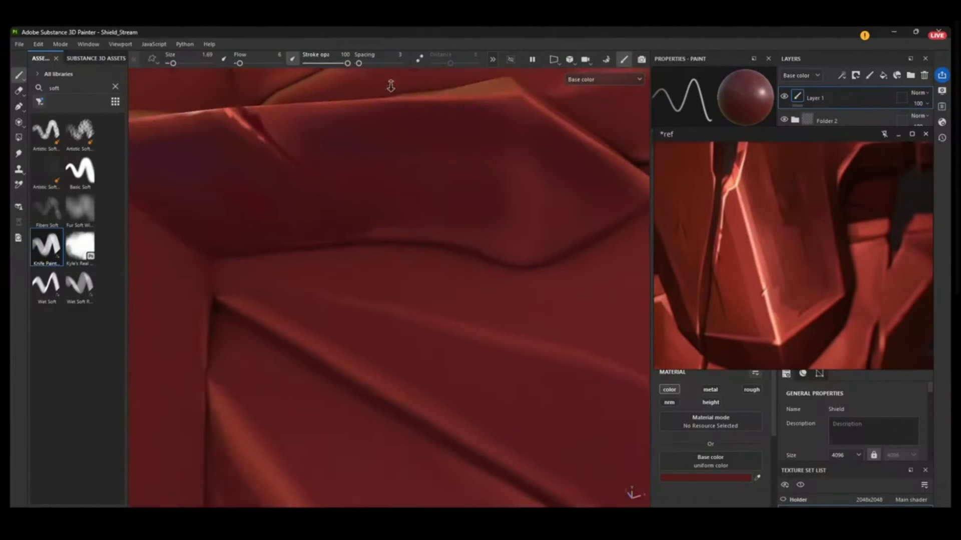
{"action": "right_click_drag", "start_coordinate": [353, 360], "coordinate": [394, 55], "text": "alt"}
{"action": "right_click_drag", "start_coordinate": [358, 221], "coordinate": [380, 171], "text": "alt"}
{"action": "middle_click_drag", "start_coordinate": [384, 175], "coordinate": [383, 237], "text": "alt"}
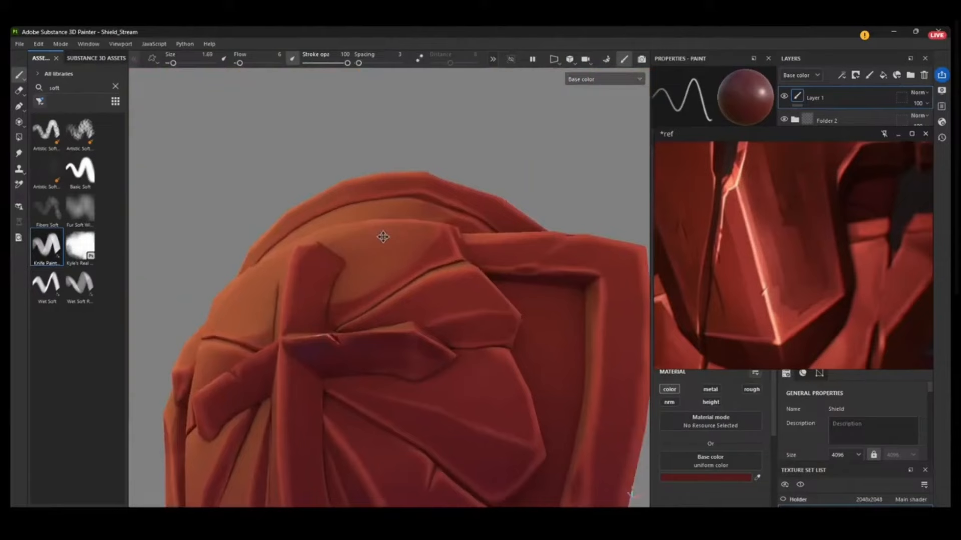
{"action": "left_click_drag", "start_coordinate": [383, 237], "coordinate": [423, 247], "text": "alt"}
{"action": "right_click_drag", "start_coordinate": [370, 325], "coordinate": [365, 435], "text": "alt"}
{"action": "middle_click_drag", "start_coordinate": [370, 332], "coordinate": [332, 263], "text": "alt"}
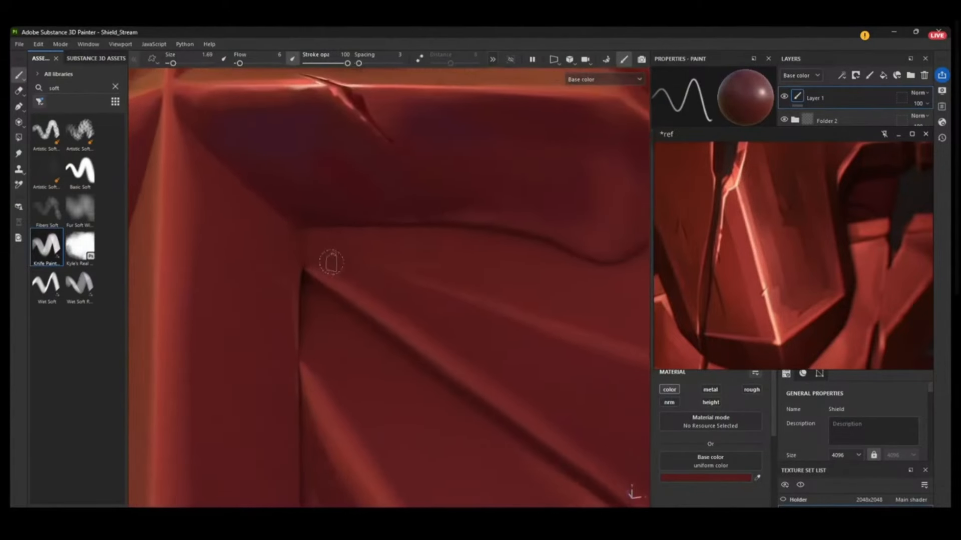
{"action": "left_click_drag", "start_coordinate": [333, 264], "coordinate": [338, 250], "text": "alt"}
{"action": "middle_click_drag", "start_coordinate": [440, 191], "coordinate": [393, 201], "text": "alt"}
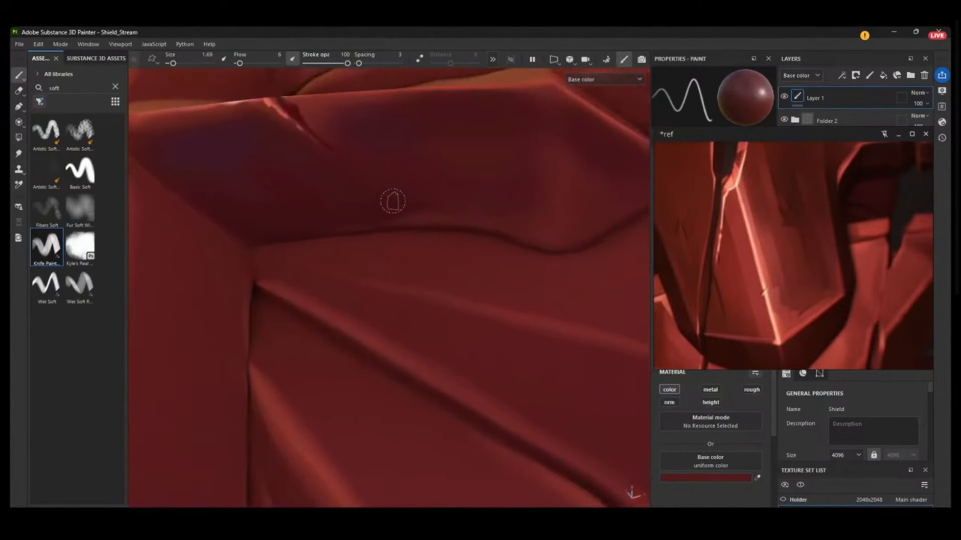
{"action": "left_click_drag", "start_coordinate": [393, 201], "coordinate": [437, 245], "text": "alt"}
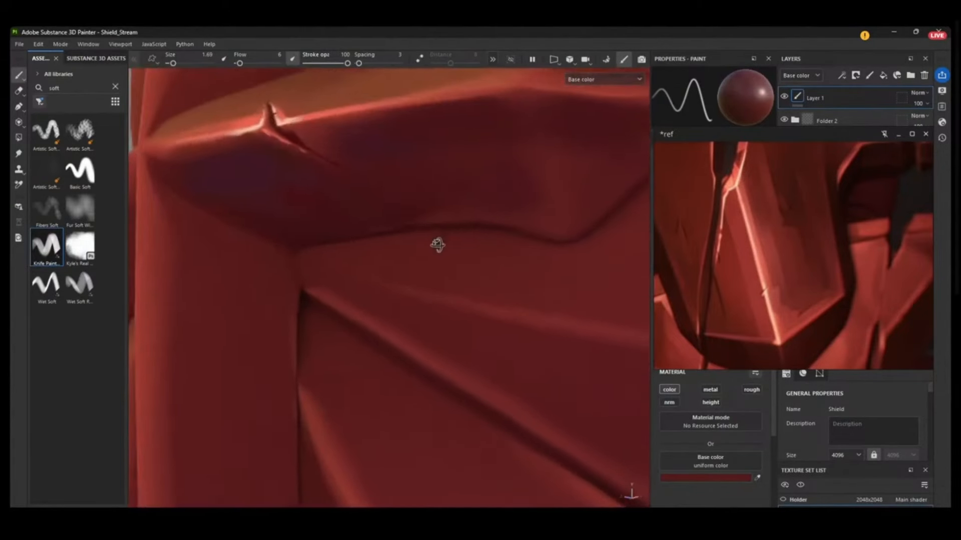
{"action": "right_click_drag", "start_coordinate": [437, 245], "coordinate": [450, 249], "text": "alt"}
{"action": "right_click", "coordinate": [420, 243]}
{"action": "right_click_drag", "start_coordinate": [334, 327], "coordinate": [332, 255], "text": "alt"}
{"action": "middle_click_drag", "start_coordinate": [332, 255], "coordinate": [428, 206], "text": "alt"}
{"action": "mouse_move", "coordinate": [428, 206]}
{"action": "left_mouse_down", "text": "alt"}
{"action": "mouse_move", "coordinate": [442, 199]}
{"action": "mouse_move", "coordinate": [420, 212]}
{"action": "mouse_move", "coordinate": [434, 185]}
{"action": "left_mouse_up", "text": "alt"}
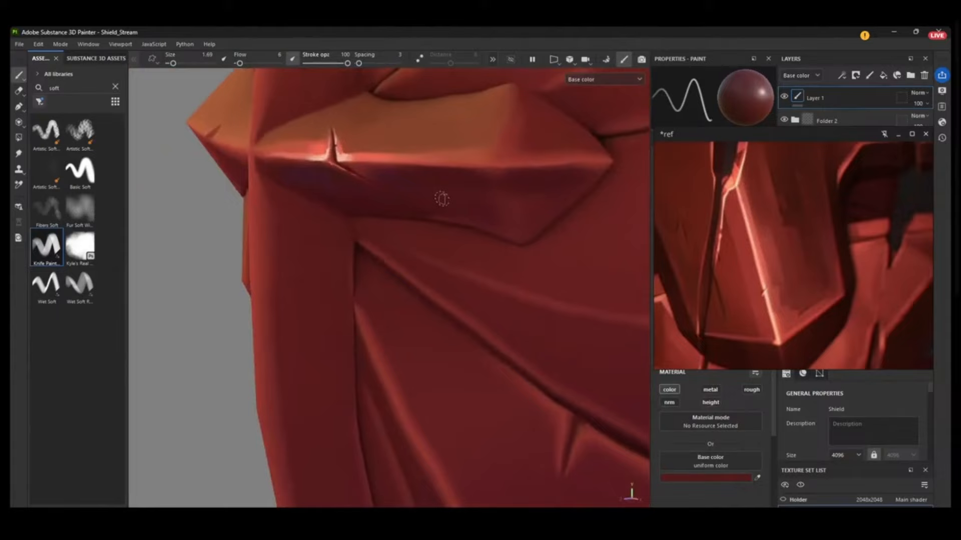
{"action": "middle_click_drag", "start_coordinate": [433, 185], "coordinate": [418, 215], "text": "alt"}
{"action": "right_click_drag", "start_coordinate": [418, 215], "coordinate": [382, 332], "text": "alt"}
- Sample the dark red from the cross arm's underside, change the base color to dark purple and dab it beneath the crack
{"action": "key", "text": "p"}
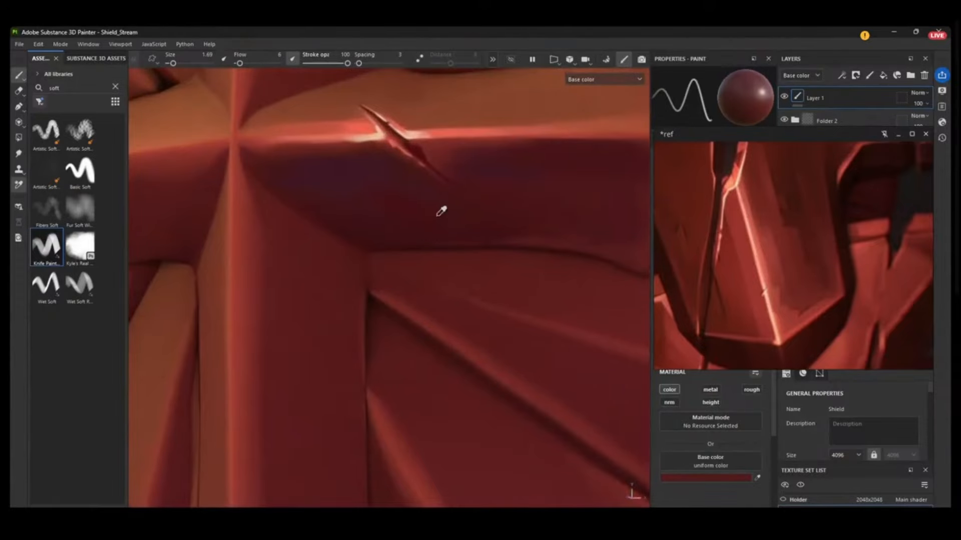
{"action": "left_click", "coordinate": [409, 210]}
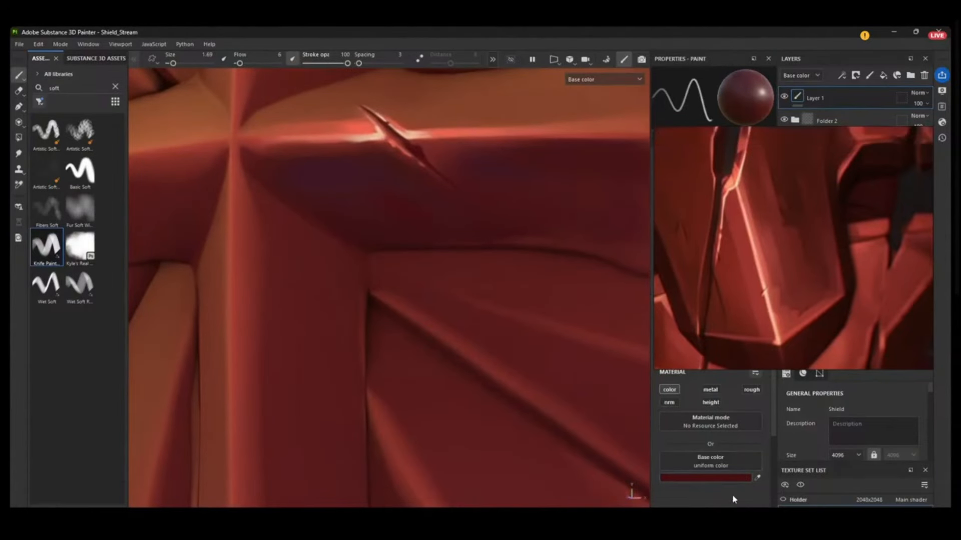
{"action": "left_click", "coordinate": [723, 481]}
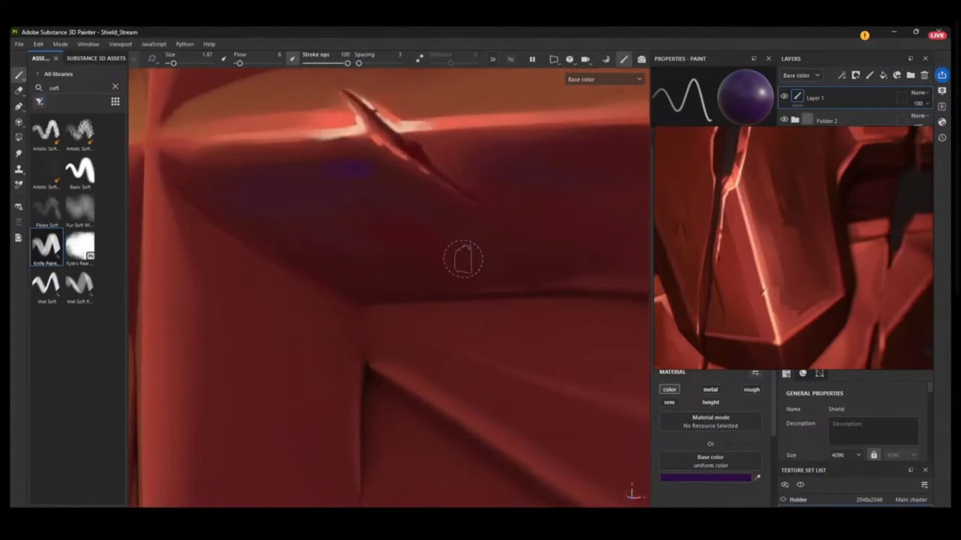
- Enlarge the brush to 6.1 and paint purple into the shaded recess between the lower panels of the shield
{"action": "mouse_move", "coordinate": [465, 260]}
{"action": "right_mouse_down", "text": "alt"}
{"action": "mouse_move", "coordinate": [428, 397]}
{"action": "mouse_move", "coordinate": [412, 306]}
{"action": "right_mouse_up", "text": "alt"}
{"action": "right_click_drag", "start_coordinate": [428, 445], "coordinate": [433, 175], "text": "alt"}
{"action": "middle_click_drag", "start_coordinate": [438, 322], "coordinate": [423, 155], "text": "alt"}
{"action": "mouse_move", "coordinate": [480, 187]}
{"action": "left_mouse_down", "text": "alt"}
{"action": "mouse_move", "coordinate": [441, 194]}
{"action": "mouse_move", "coordinate": [490, 208]}
{"action": "left_mouse_up", "text": "alt"}
{"action": "right_click_drag", "start_coordinate": [436, 298], "coordinate": [415, 344], "text": "alt"}
{"action": "middle_click_drag", "start_coordinate": [415, 345], "coordinate": [406, 221], "text": "alt"}
{"action": "right_click_drag", "start_coordinate": [406, 219], "coordinate": [421, 197], "text": "ctrl"}
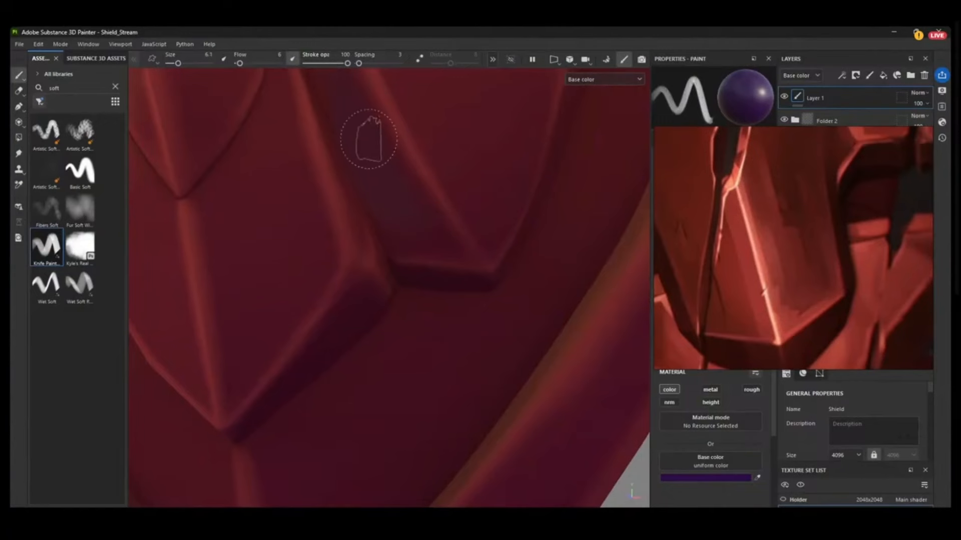
{"action": "left_click_drag", "start_coordinate": [368, 139], "coordinate": [444, 230]}
{"action": "key", "text": "ctrl+z"}
{"action": "left_click_drag", "start_coordinate": [380, 161], "coordinate": [442, 241]}
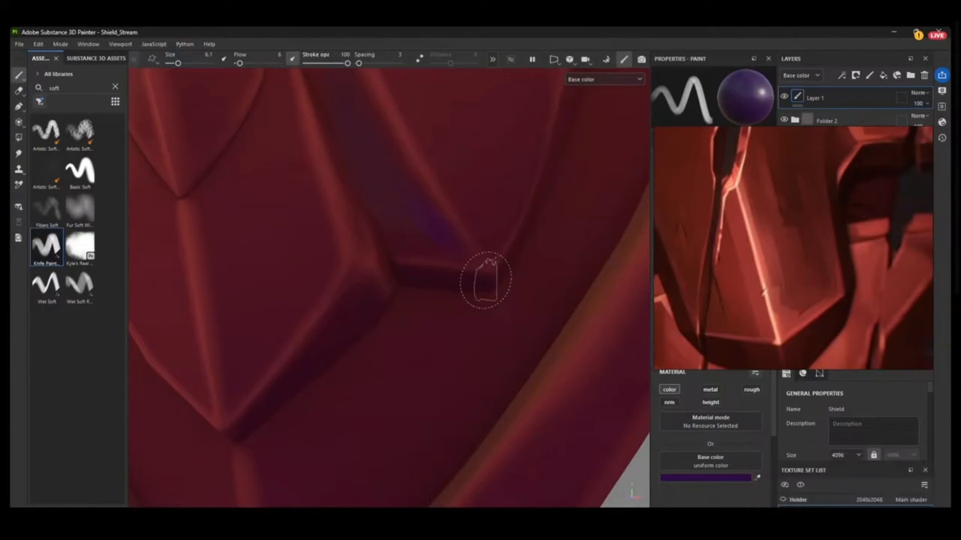
- Examine the purple shading between the lower panels, comparing close-ups with the whole shield from different angles
{"action": "scroll", "coordinate": [439, 300], "scroll_direction": "down", "scroll_amount": 3}
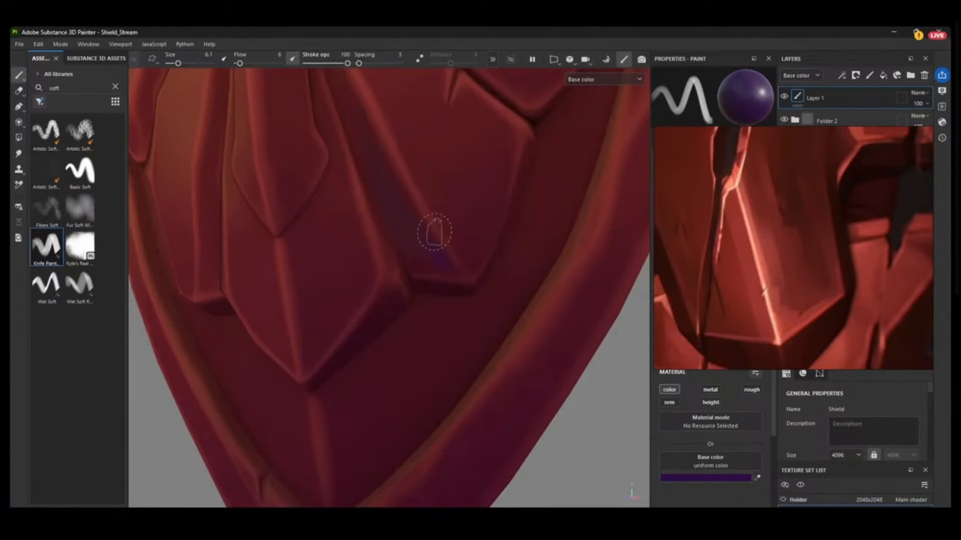
{"action": "left_click_drag", "start_coordinate": [435, 270], "coordinate": [437, 226], "text": "alt"}
{"action": "right_click_drag", "start_coordinate": [439, 325], "coordinate": [430, 118], "text": "alt"}
{"action": "left_click_drag", "start_coordinate": [475, 281], "coordinate": [449, 257], "text": "alt"}
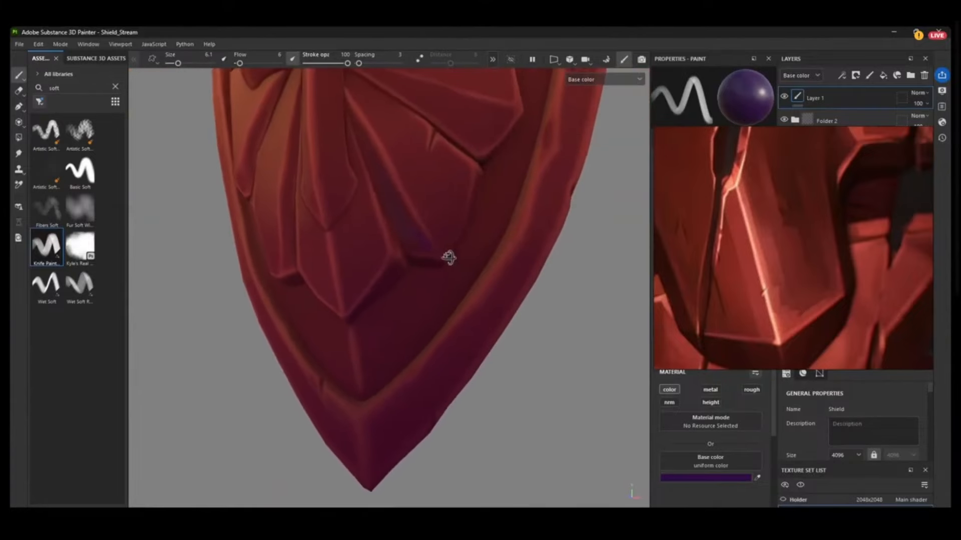
{"action": "mouse_move", "coordinate": [449, 258]}
{"action": "right_mouse_down", "text": "alt"}
{"action": "mouse_move", "coordinate": [435, 401]}
{"action": "mouse_move", "coordinate": [450, 386]}
{"action": "right_mouse_up", "text": "alt"}
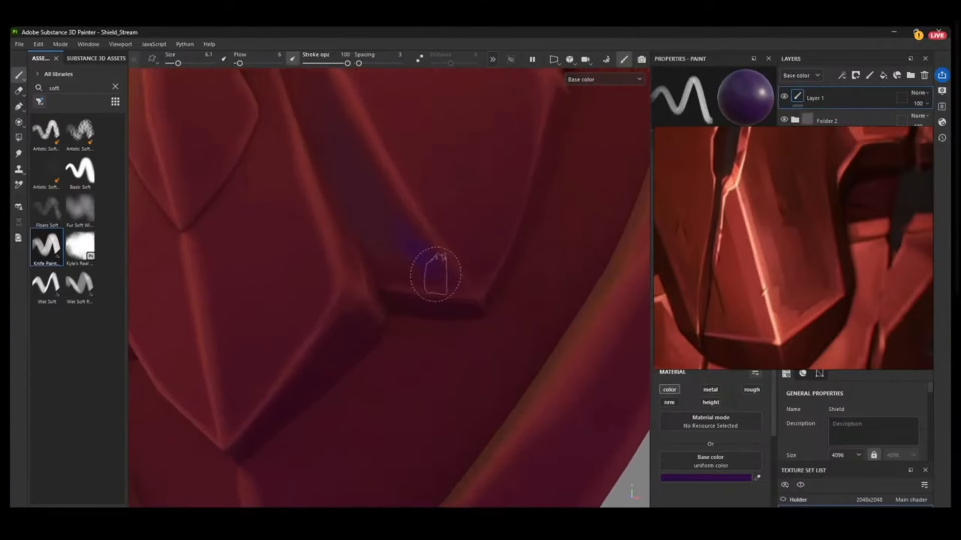
{"action": "right_click_drag", "start_coordinate": [494, 347], "coordinate": [434, 256], "text": "alt"}
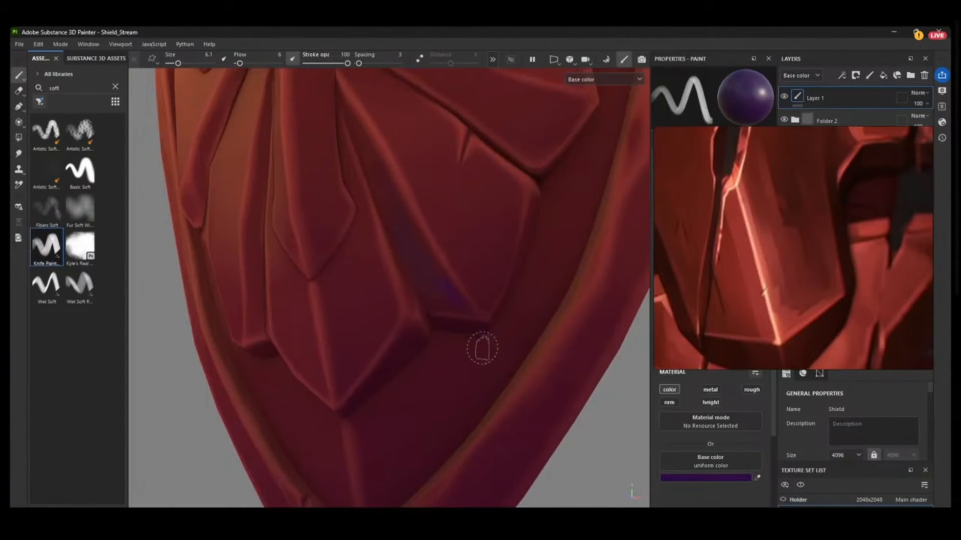
{"action": "right_click_drag", "start_coordinate": [463, 350], "coordinate": [451, 201], "text": "alt"}
{"action": "left_click_drag", "start_coordinate": [452, 255], "coordinate": [483, 170], "text": "alt"}
{"action": "left_click_drag", "start_coordinate": [480, 324], "coordinate": [475, 319], "text": "alt"}
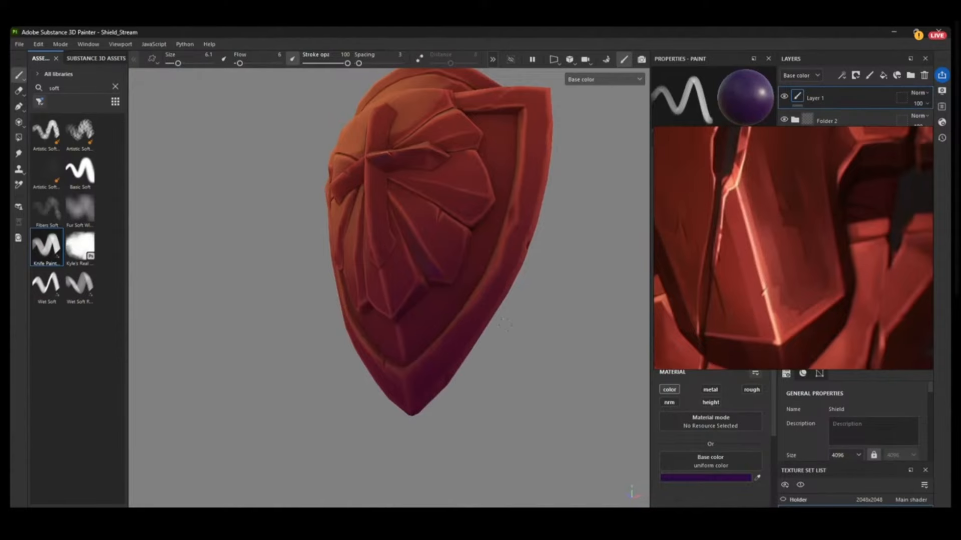
{"action": "left_click_drag", "start_coordinate": [424, 270], "coordinate": [446, 246], "text": "alt"}
{"action": "right_click_drag", "start_coordinate": [447, 247], "coordinate": [467, 315], "text": "alt"}
{"action": "left_click_drag", "start_coordinate": [467, 316], "coordinate": [441, 295], "text": "alt"}
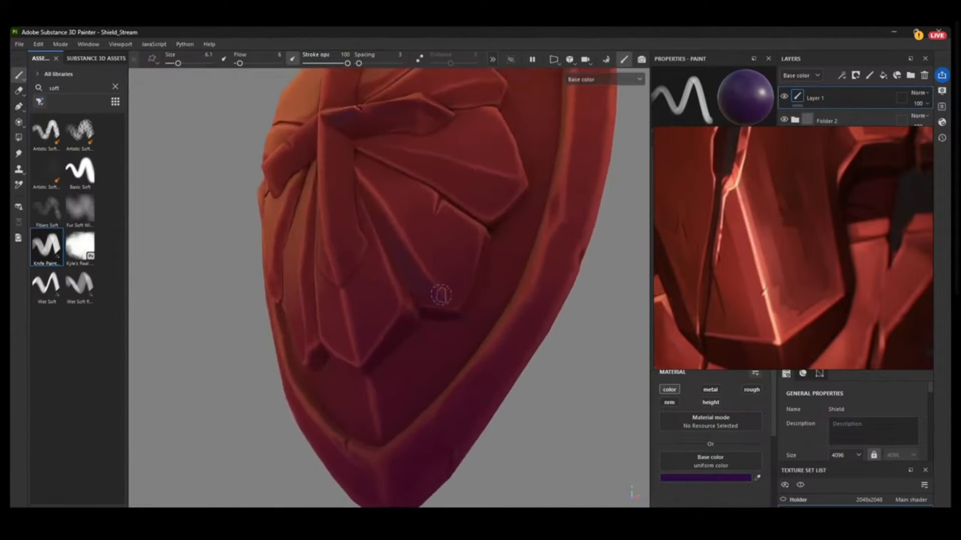
- Sample the dark red from the cross arm's underside and paint darker facets on the cross's upper arm with a 3.06 brush
{"action": "left_click_drag", "start_coordinate": [448, 261], "coordinate": [480, 306], "text": "alt"}
{"action": "right_click_drag", "start_coordinate": [480, 306], "coordinate": [419, 442], "text": "alt"}
{"action": "mouse_move", "coordinate": [423, 273]}
{"action": "left_mouse_down", "text": "alt"}
{"action": "mouse_move", "coordinate": [444, 260]}
{"action": "mouse_move", "coordinate": [421, 255]}
{"action": "left_mouse_up", "text": "alt"}
{"action": "right_click_drag", "start_coordinate": [422, 255], "coordinate": [423, 361], "text": "alt"}
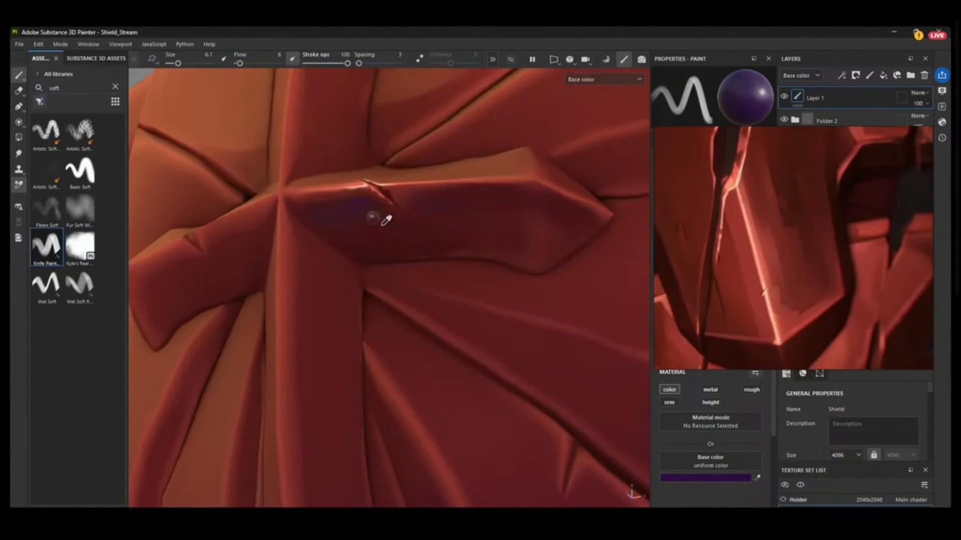
{"action": "left_click", "coordinate": [382, 225]}
{"action": "middle_click_drag", "start_coordinate": [377, 204], "coordinate": [397, 175], "text": "alt"}
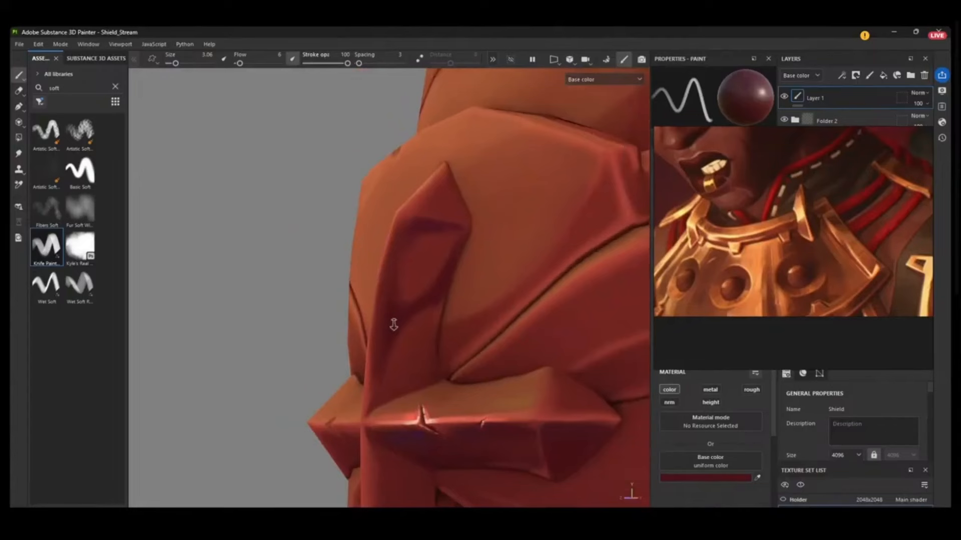
- Examine the painted cross, panels and rim of the shield from the side, the front and an angled view
{"action": "right_click_drag", "start_coordinate": [392, 324], "coordinate": [413, 201], "text": "alt"}
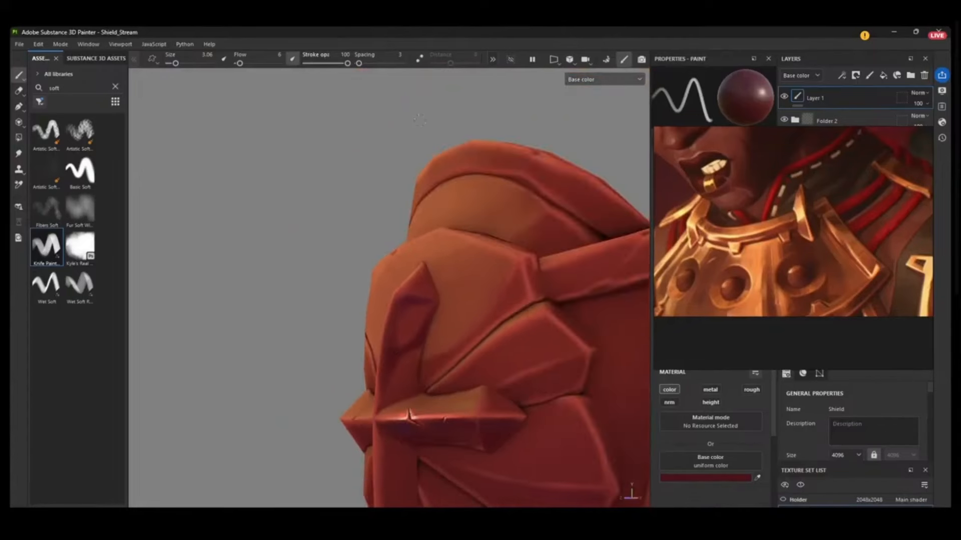
{"action": "middle_click_drag", "start_coordinate": [421, 119], "coordinate": [392, 234], "text": "alt"}
{"action": "middle_click_drag", "start_coordinate": [392, 386], "coordinate": [374, 109], "text": "alt"}
{"action": "left_click_drag", "start_coordinate": [356, 273], "coordinate": [411, 270], "text": "alt"}
{"action": "right_click_drag", "start_coordinate": [412, 270], "coordinate": [413, 122], "text": "alt"}
{"action": "middle_click_drag", "start_coordinate": [418, 210], "coordinate": [410, 193], "text": "alt"}
{"action": "mouse_move", "coordinate": [451, 218]}
{"action": "left_mouse_down", "text": "alt"}
{"action": "mouse_move", "coordinate": [414, 224]}
{"action": "mouse_move", "coordinate": [445, 230]}
{"action": "left_mouse_up", "text": "alt"}
{"action": "right_click_drag", "start_coordinate": [420, 235], "coordinate": [415, 155], "text": "alt"}
{"action": "middle_click_drag", "start_coordinate": [400, 260], "coordinate": [409, 235], "text": "alt"}
{"action": "left_click_drag", "start_coordinate": [437, 241], "coordinate": [460, 251], "text": "alt"}
{"action": "right_click_drag", "start_coordinate": [431, 201], "coordinate": [414, 478], "text": "alt"}
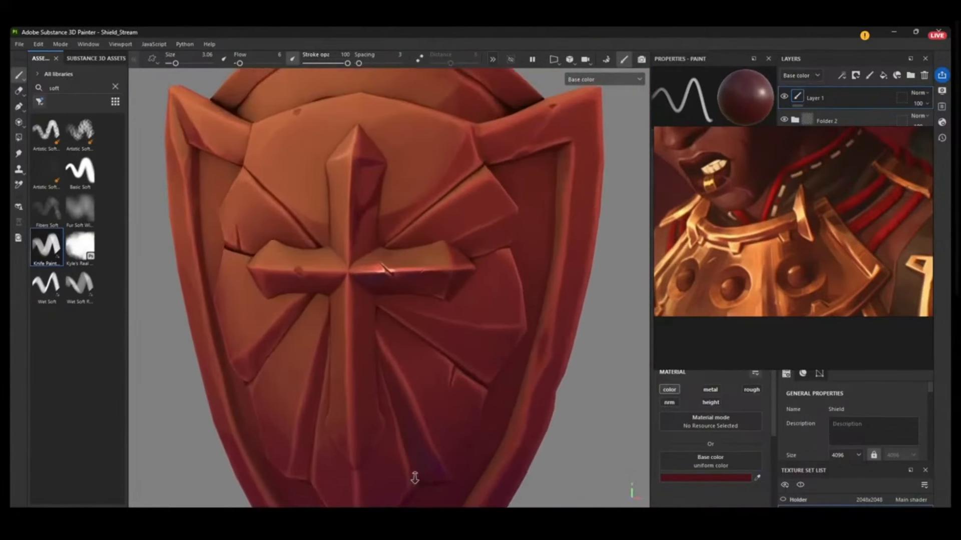
{"action": "right_click_drag", "start_coordinate": [380, 163], "coordinate": [383, 282], "text": "alt"}
{"action": "mouse_move", "coordinate": [384, 283]}
{"action": "left_mouse_down", "text": "alt"}
{"action": "mouse_move", "coordinate": [412, 285]}
{"action": "mouse_move", "coordinate": [379, 280]}
{"action": "left_mouse_up", "text": "alt"}
{"action": "right_click_drag", "start_coordinate": [389, 347], "coordinate": [450, 263], "text": "alt"}
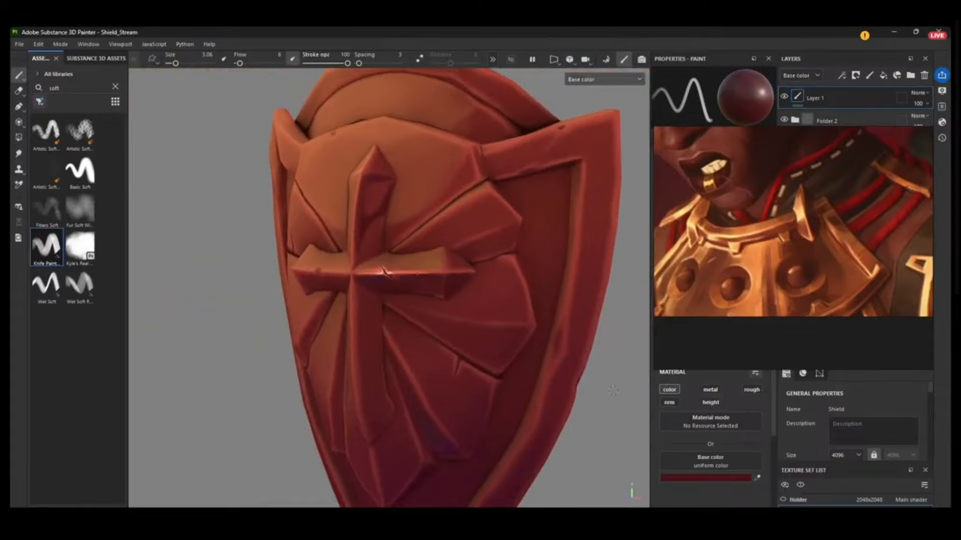
- Clear the floating reference window out of the way and add a new paint layer above Layer 1
{"action": "left_click", "coordinate": [668, 478]}
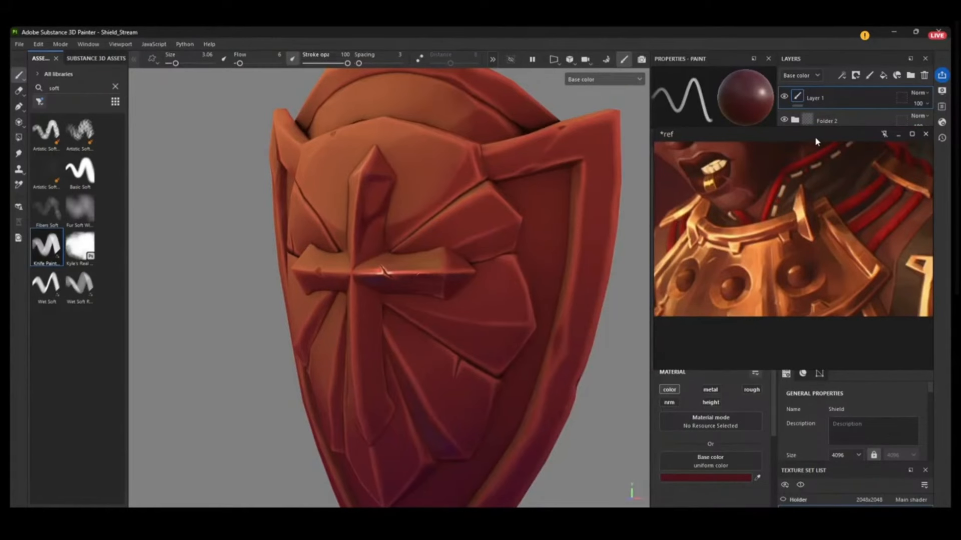
{"action": "left_click", "coordinate": [885, 135]}
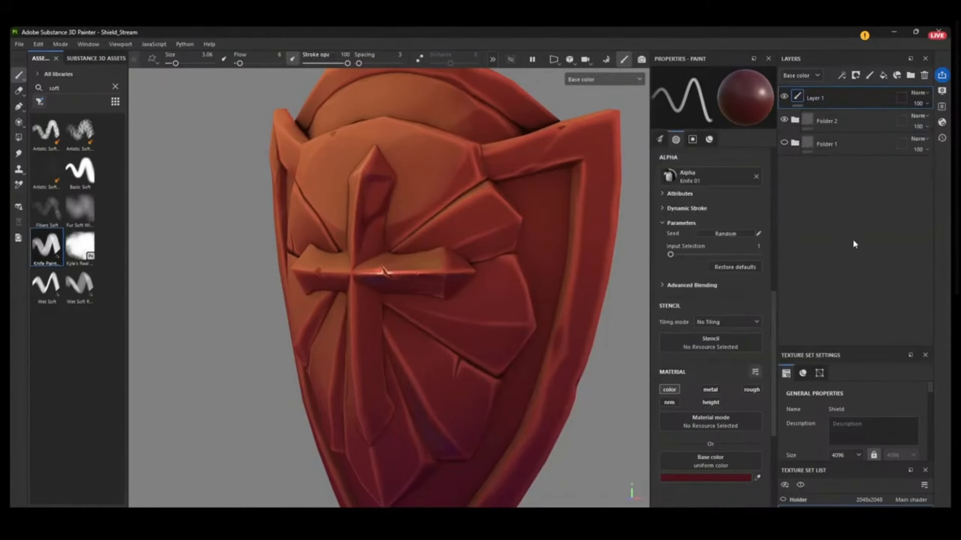
{"action": "left_click", "coordinate": [869, 76]}
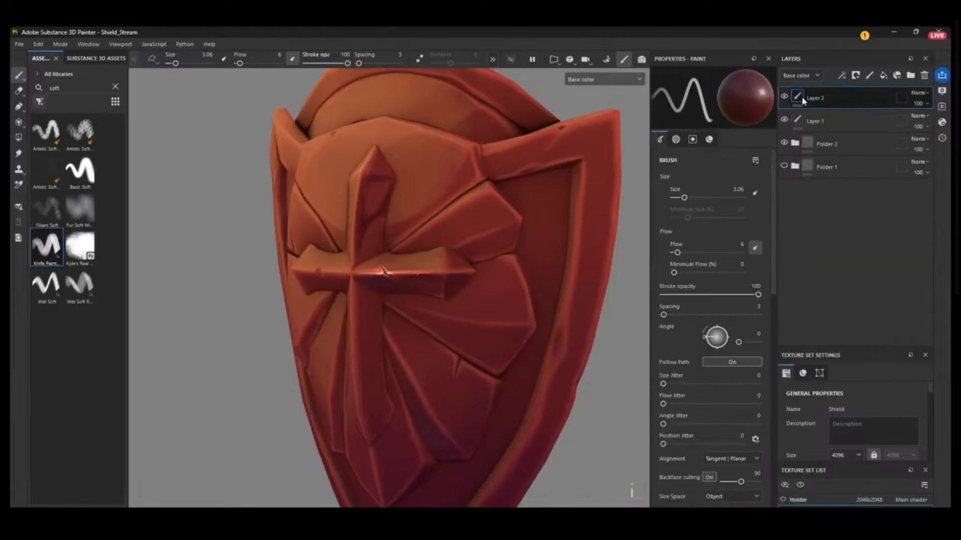
- Add a filter to the new paint layer and assign HSL Perceptive to it
{"action": "right_click", "coordinate": [812, 95]}
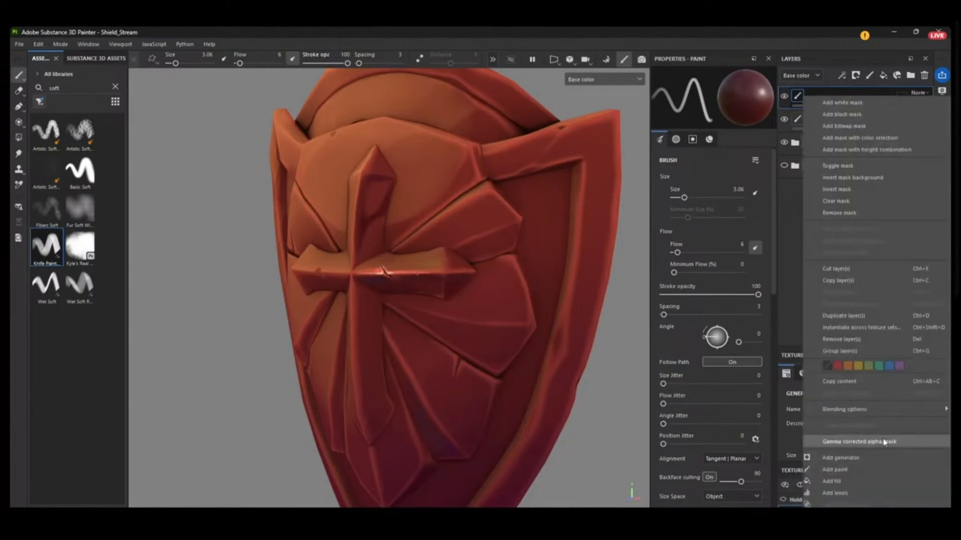
{"action": "left_click", "coordinate": [833, 502]}
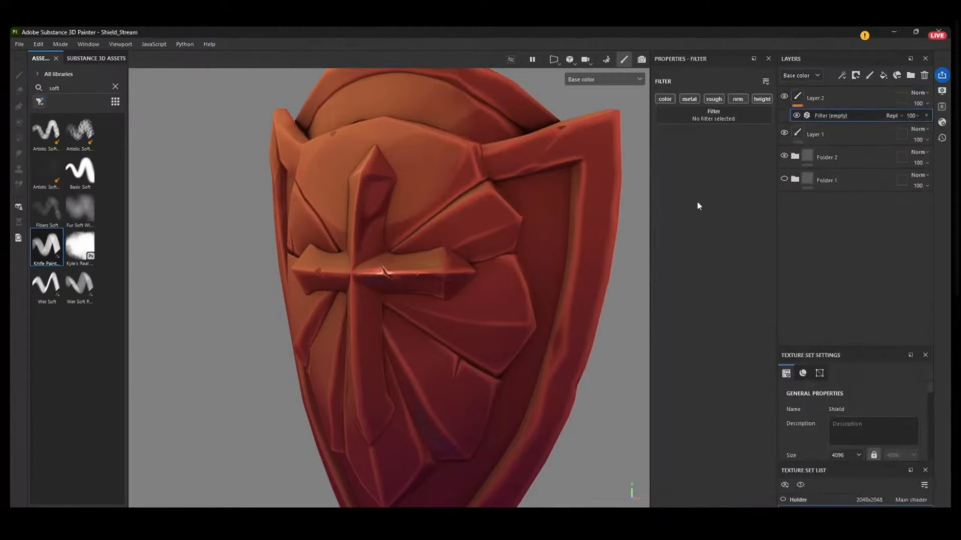
{"action": "left_click", "coordinate": [704, 119]}
{"action": "left_click", "coordinate": [832, 130]}
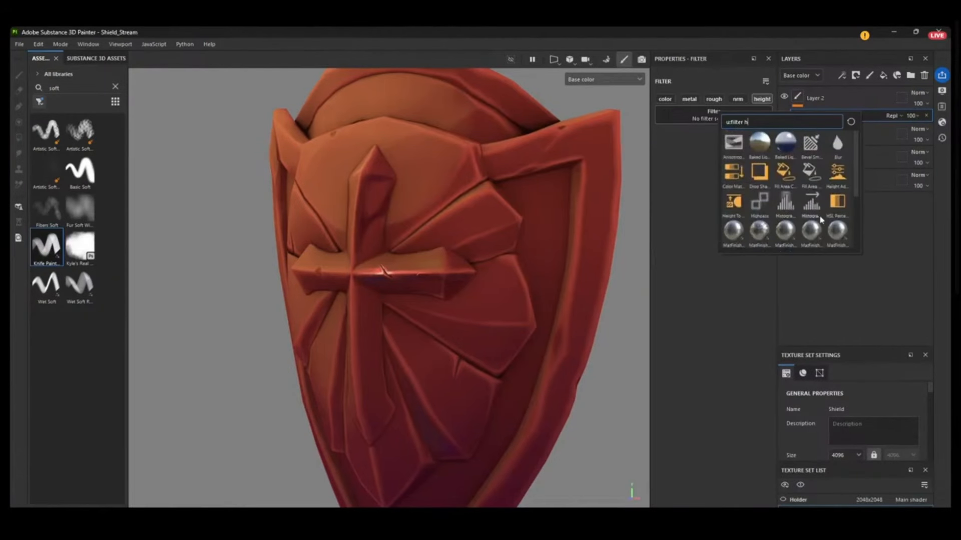
{"action": "left_click", "coordinate": [773, 199]}
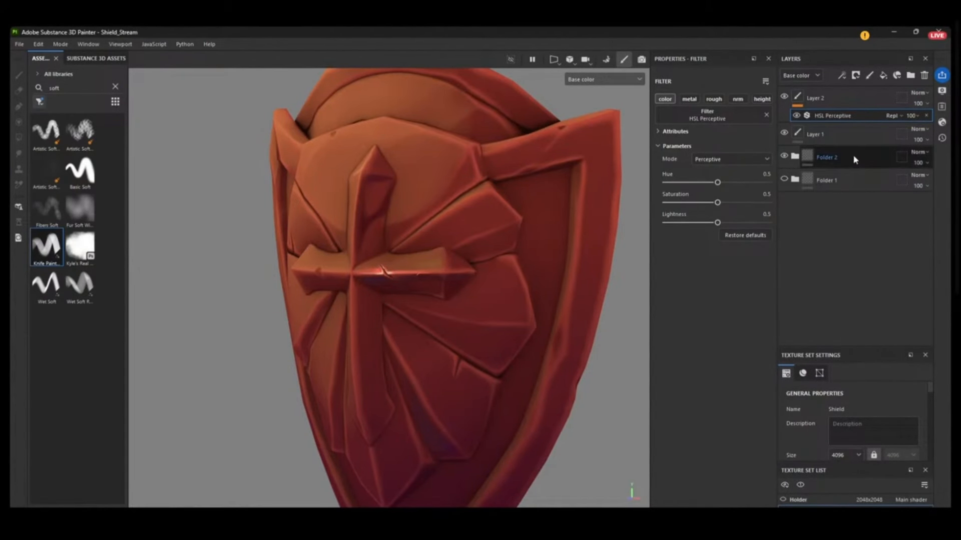
- Set Layer 2's base color blending mode to Passthrough and lower the HSL Perceptive filter's saturation to 0
{"action": "left_click", "coordinate": [892, 116]}
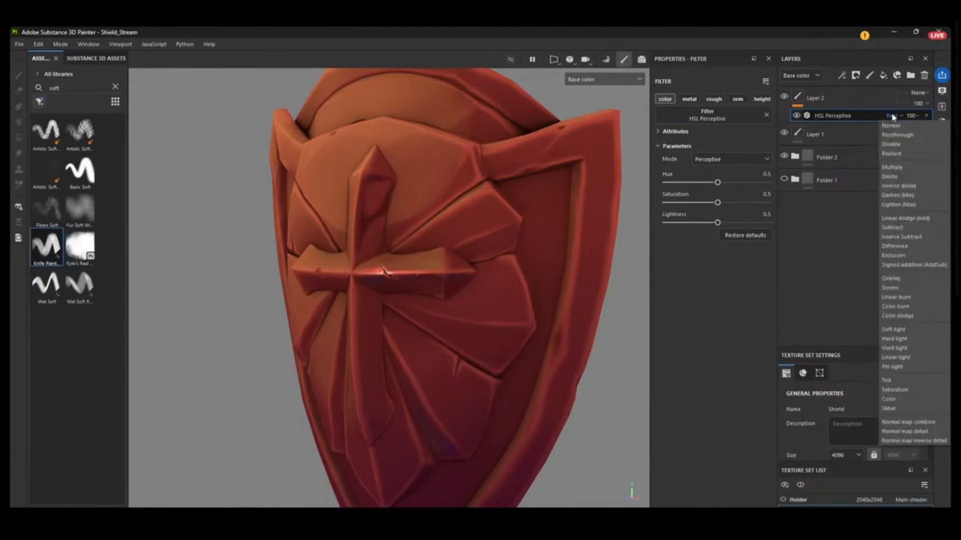
{"action": "left_click", "coordinate": [917, 98]}
{"action": "left_click", "coordinate": [916, 95]}
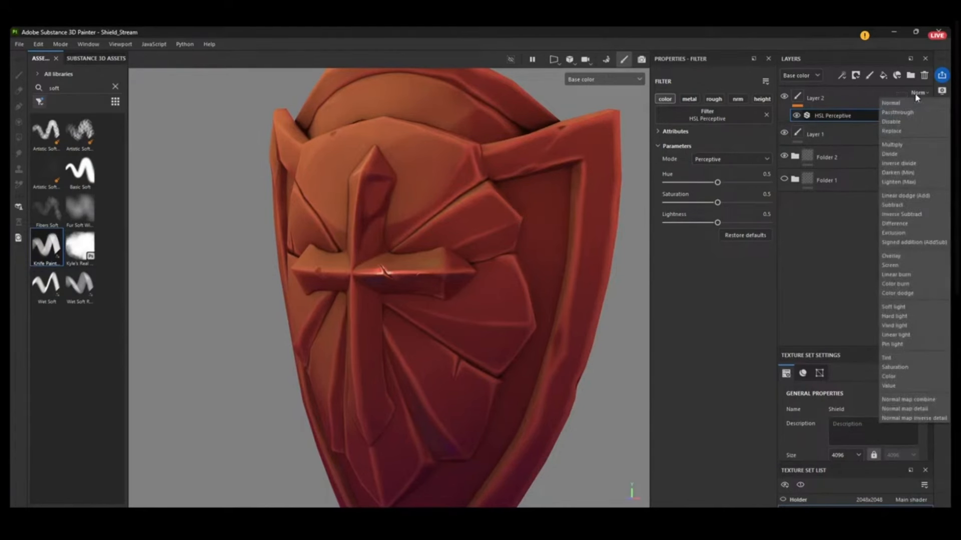
{"action": "left_click", "coordinate": [900, 113]}
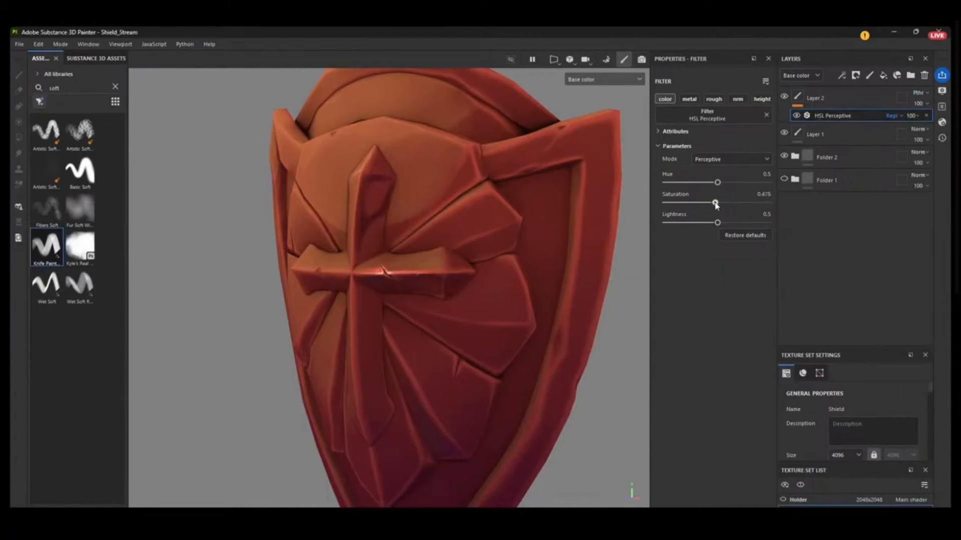
{"action": "left_click_drag", "start_coordinate": [665, 208], "coordinate": [625, 215]}
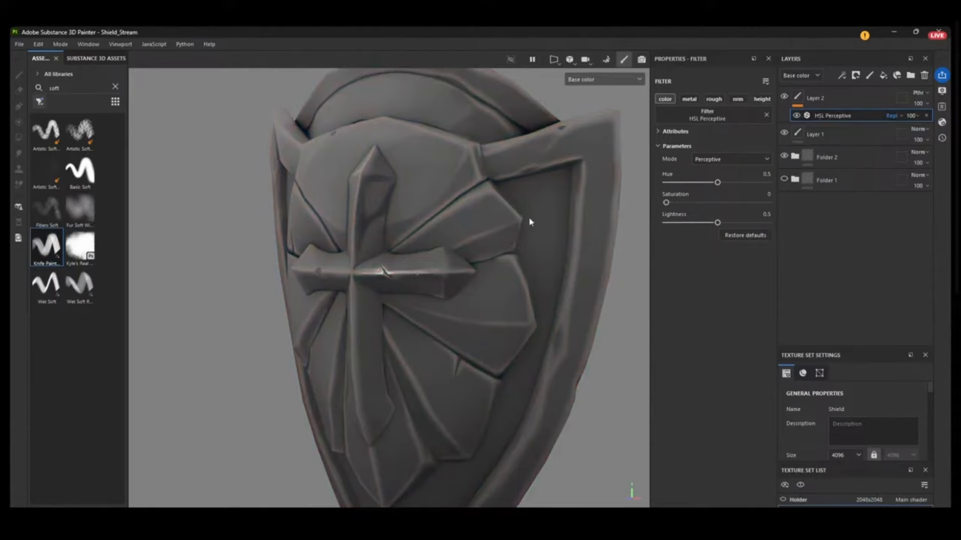
- Examine the whole shield's values from a distance, switching Layer 2 off and back on to compare color with grayscale
{"action": "left_click_drag", "start_coordinate": [619, 342], "coordinate": [505, 339], "text": "alt"}
{"action": "scroll", "coordinate": [505, 339], "scroll_direction": "down", "scroll_amount": 4}
{"action": "middle_click_drag", "start_coordinate": [505, 338], "coordinate": [496, 255], "text": "alt"}
{"action": "left_click_drag", "start_coordinate": [495, 255], "coordinate": [484, 287], "text": "alt"}
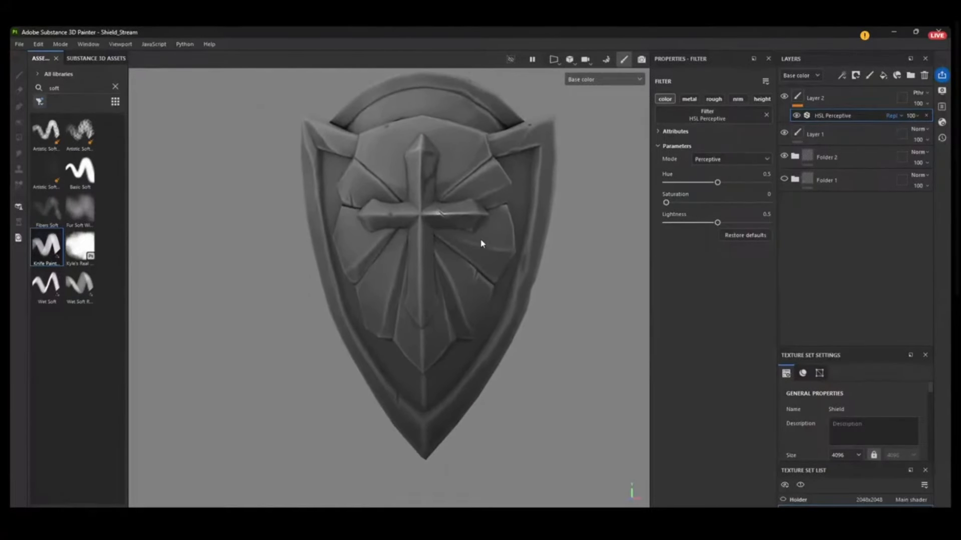
{"action": "scroll", "coordinate": [481, 243], "scroll_direction": "down", "scroll_amount": 2}
{"action": "right_click_drag", "start_coordinate": [482, 335], "coordinate": [508, 146], "text": "alt"}
{"action": "middle_click_drag", "start_coordinate": [473, 287], "coordinate": [458, 319], "text": "alt"}
{"action": "right_click_drag", "start_coordinate": [458, 319], "coordinate": [471, 327], "text": "alt"}
{"action": "middle_click_drag", "start_coordinate": [471, 326], "coordinate": [489, 283], "text": "alt"}
{"action": "mouse_move", "coordinate": [487, 294]}
{"action": "left_mouse_down", "text": "alt"}
{"action": "mouse_move", "coordinate": [511, 300]}
{"action": "mouse_move", "coordinate": [491, 301]}
{"action": "left_mouse_up", "text": "alt"}
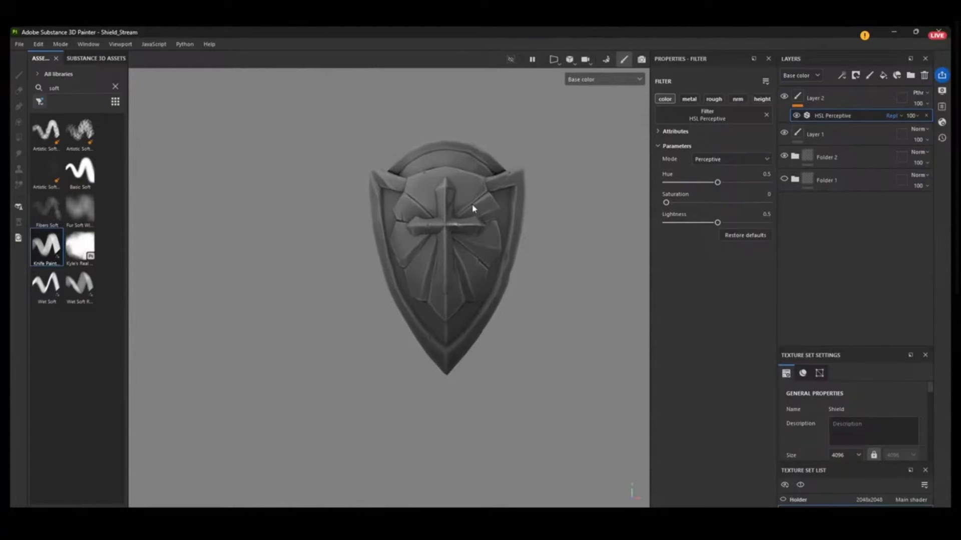
{"action": "left_click", "coordinate": [784, 97]}
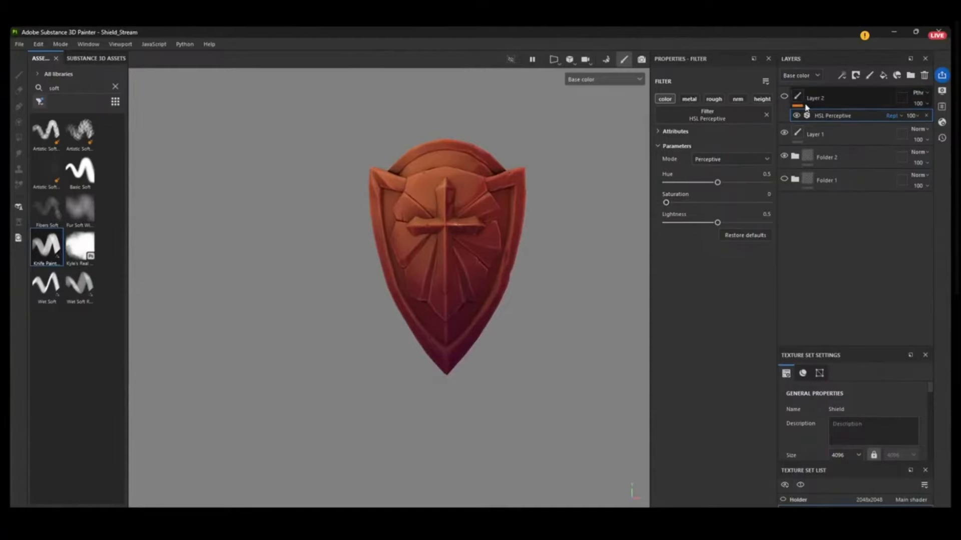
{"action": "left_click", "coordinate": [784, 97]}
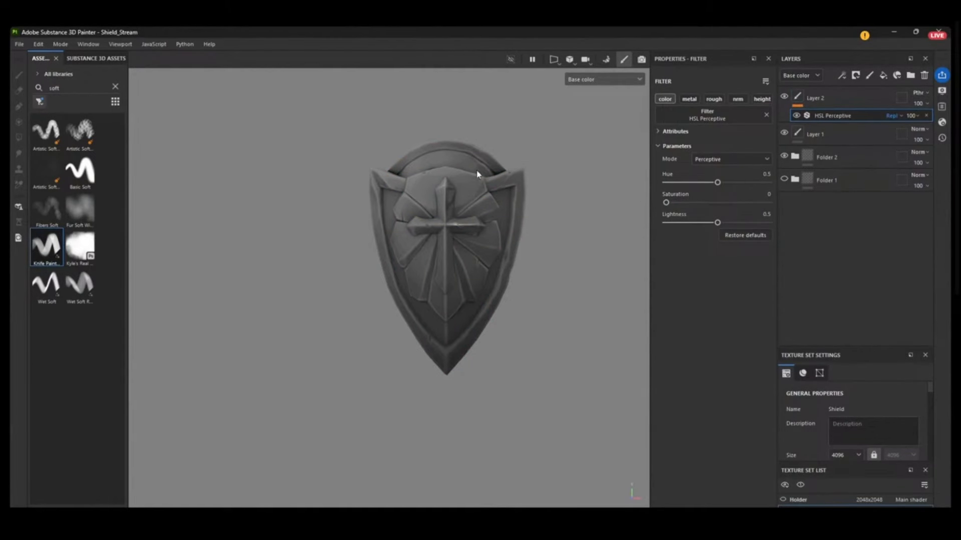
- Compare the cross's horizontal bar and its cracks up close in color and grayscale by toggling Layer 2's visibility
{"action": "right_click_drag", "start_coordinate": [464, 192], "coordinate": [425, 502], "text": "alt"}
{"action": "right_click_drag", "start_coordinate": [445, 250], "coordinate": [395, 390], "text": "alt"}
{"action": "middle_click_drag", "start_coordinate": [415, 312], "coordinate": [429, 243], "text": "alt"}
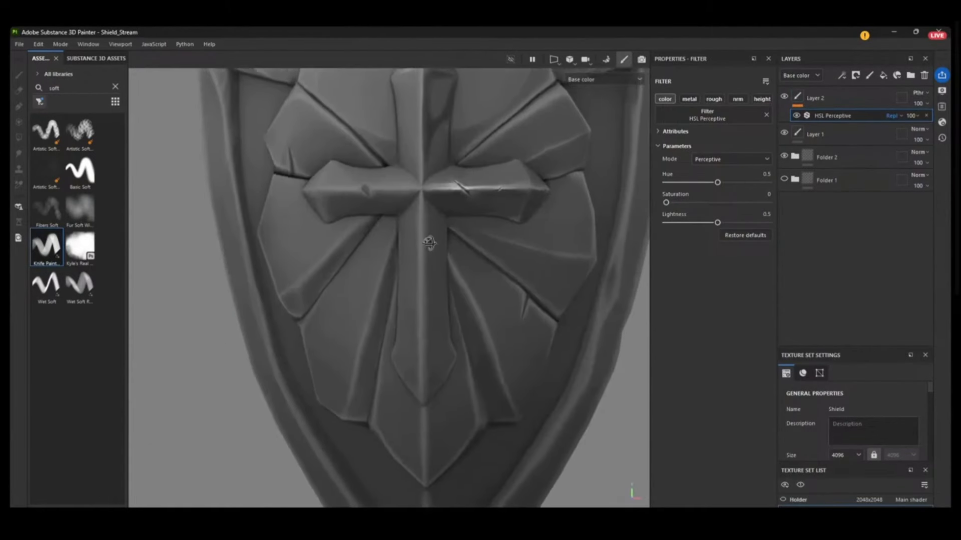
{"action": "left_click_drag", "start_coordinate": [429, 243], "coordinate": [438, 265], "text": "alt"}
{"action": "left_click_drag", "start_coordinate": [470, 216], "coordinate": [450, 268], "text": "alt"}
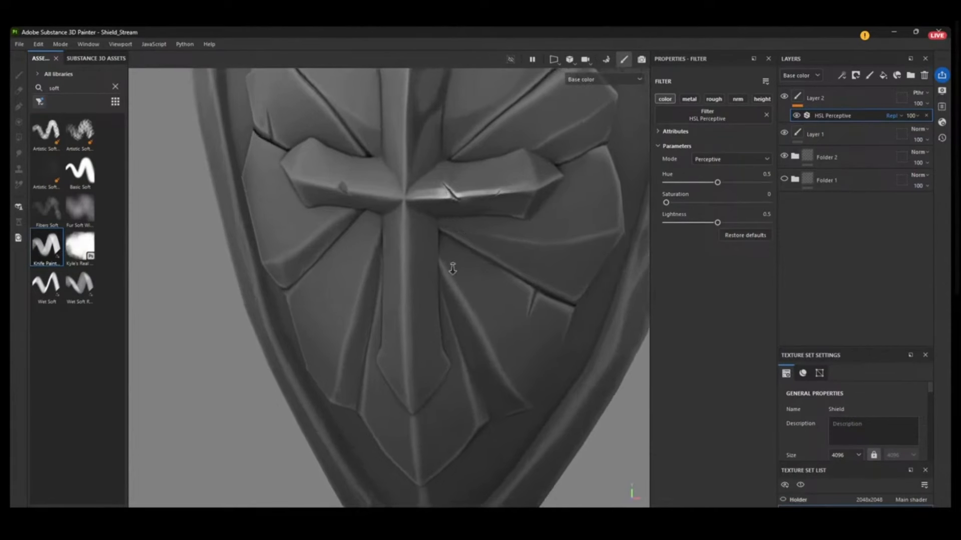
{"action": "right_click_drag", "start_coordinate": [450, 268], "coordinate": [493, 210], "text": "alt"}
{"action": "middle_click_drag", "start_coordinate": [493, 210], "coordinate": [433, 270], "text": "alt"}
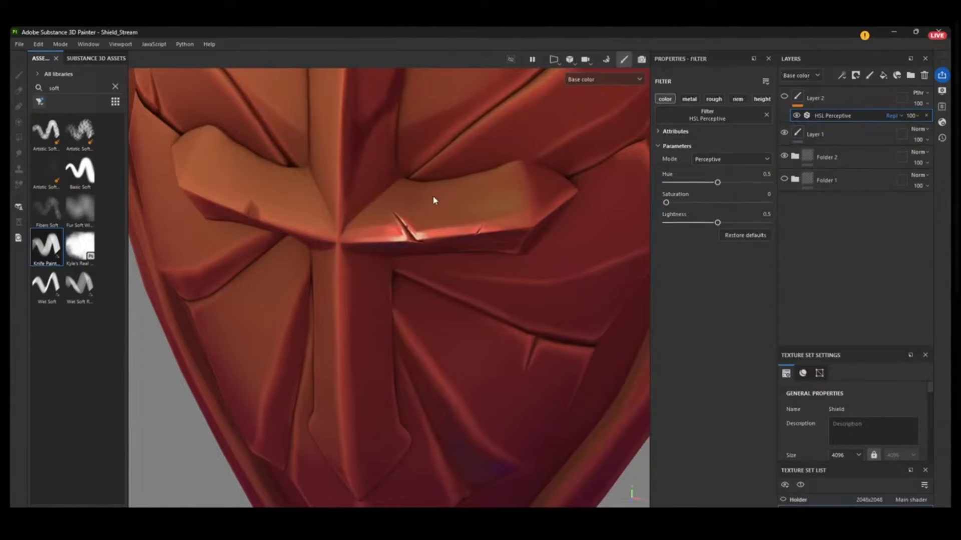
{"action": "left_click", "coordinate": [784, 97]}
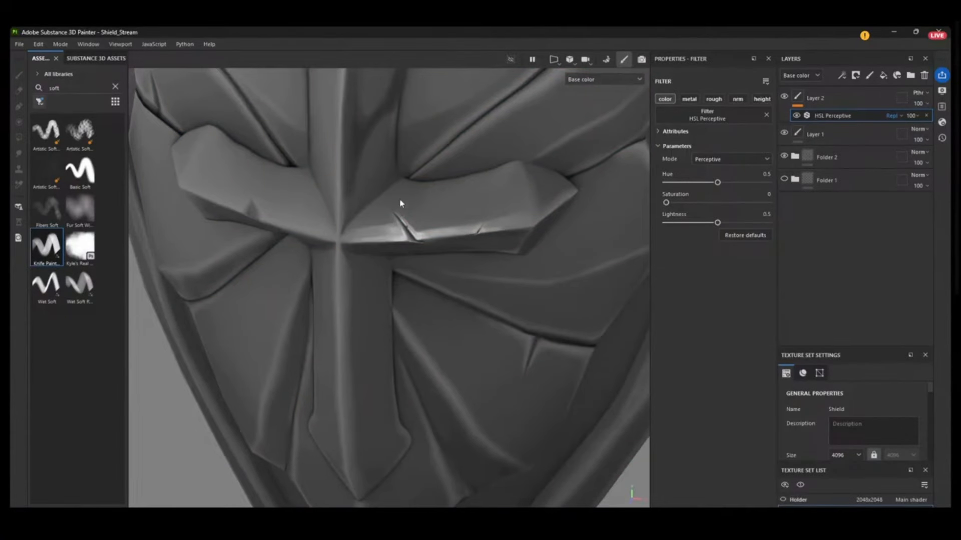
- Check the shaded underside of the cross's horizontal bar from low angles, alternating between grayscale and color with Layer 2
{"action": "right_click_drag", "start_coordinate": [390, 146], "coordinate": [401, 163], "text": "alt"}
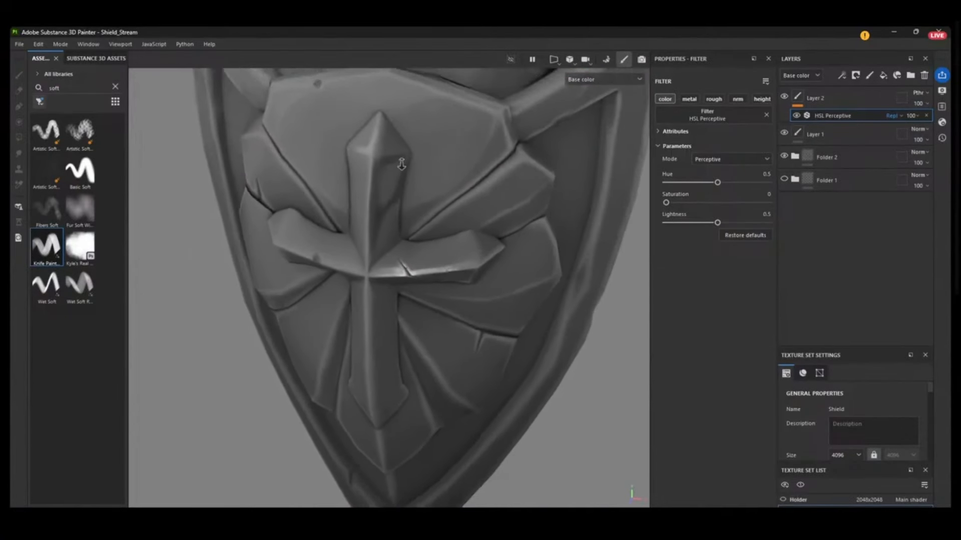
{"action": "left_click_drag", "start_coordinate": [401, 163], "coordinate": [433, 188], "text": "alt"}
{"action": "right_click_drag", "start_coordinate": [433, 188], "coordinate": [409, 344], "text": "alt"}
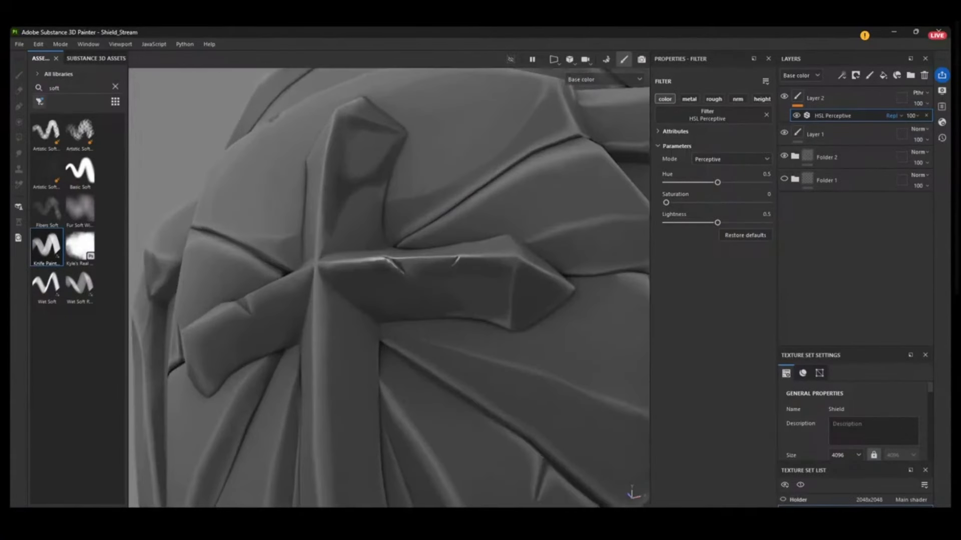
{"action": "middle_click_drag", "start_coordinate": [410, 344], "coordinate": [421, 276], "text": "alt"}
{"action": "left_click_drag", "start_coordinate": [426, 265], "coordinate": [418, 349], "text": "alt"}
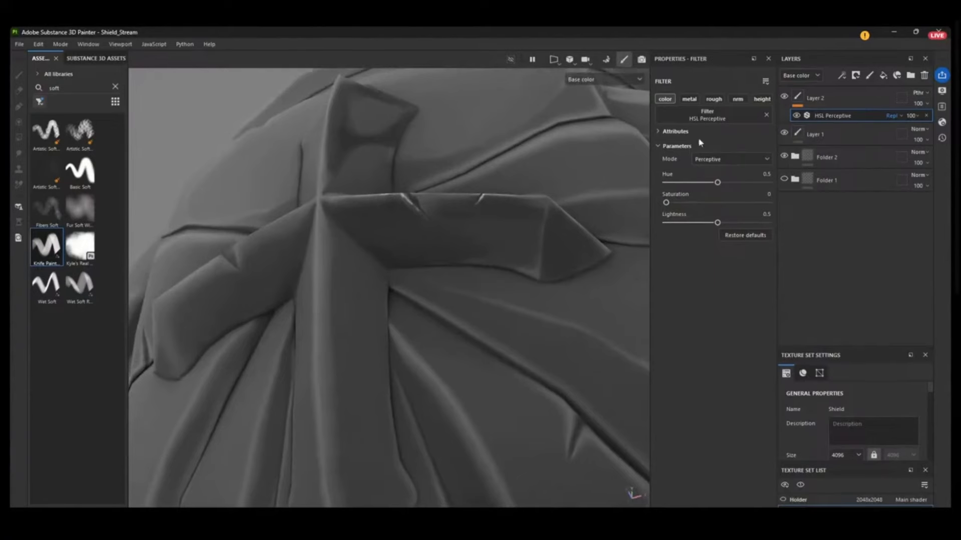
{"action": "left_click", "coordinate": [785, 97]}
{"action": "left_click_drag", "start_coordinate": [491, 228], "coordinate": [379, 207], "text": "alt"}
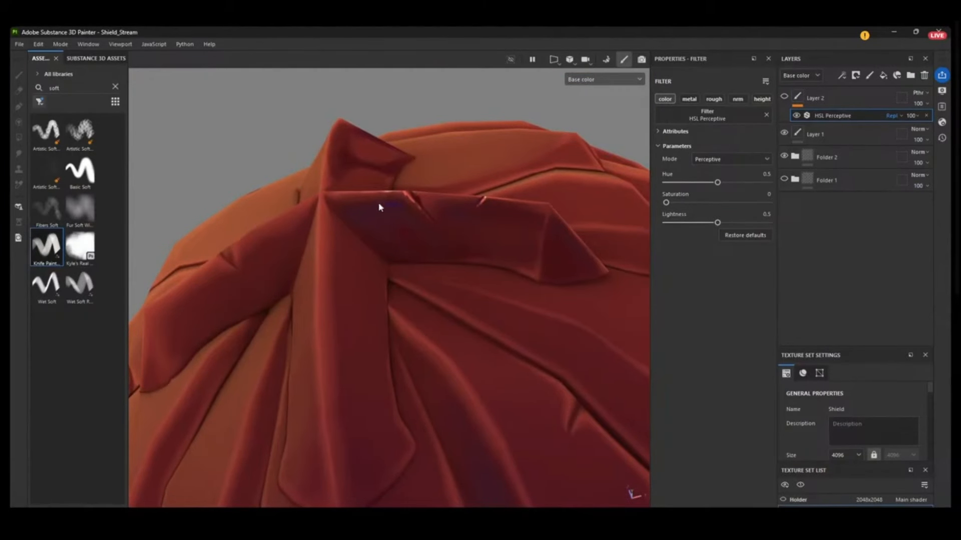
{"action": "left_click", "coordinate": [784, 96]}
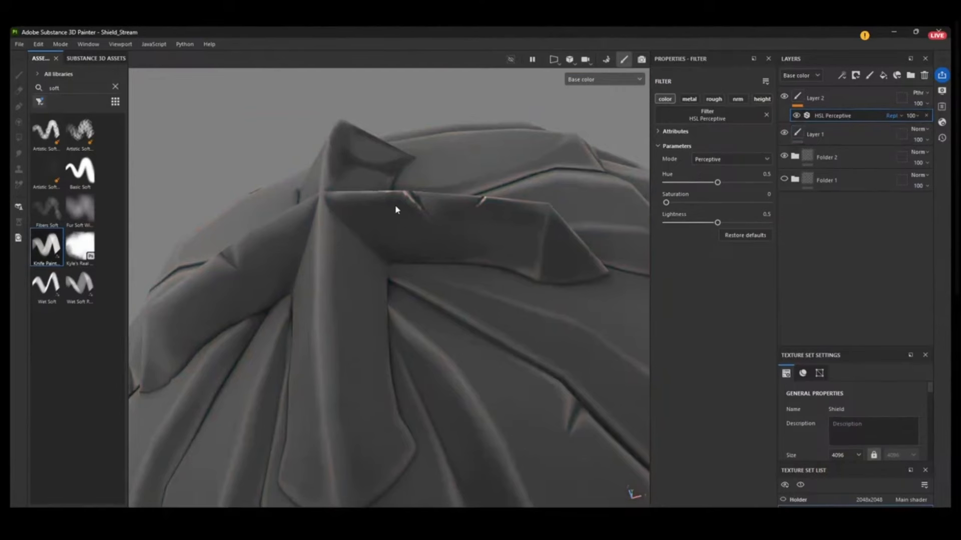
{"action": "left_click_drag", "start_coordinate": [485, 268], "coordinate": [378, 290], "text": "alt"}
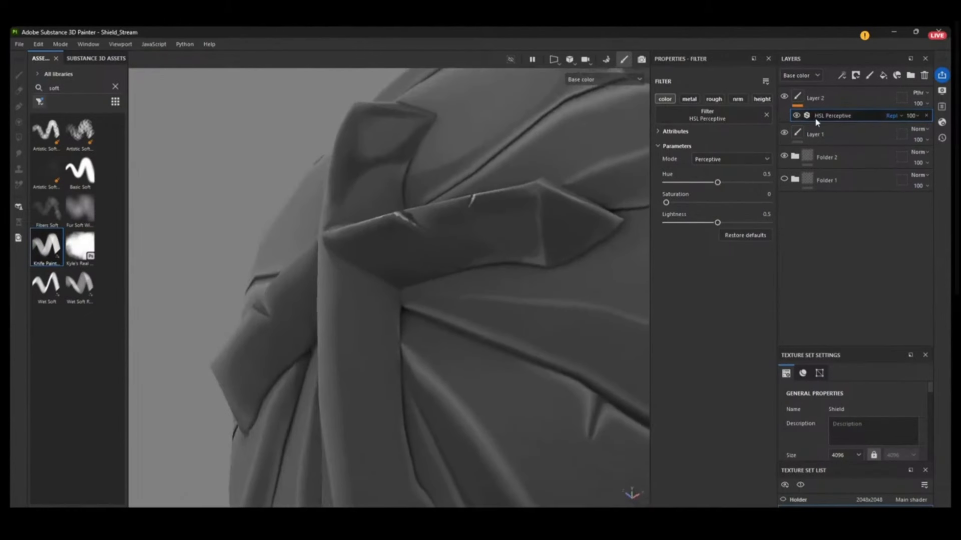
{"action": "left_click", "coordinate": [784, 96]}
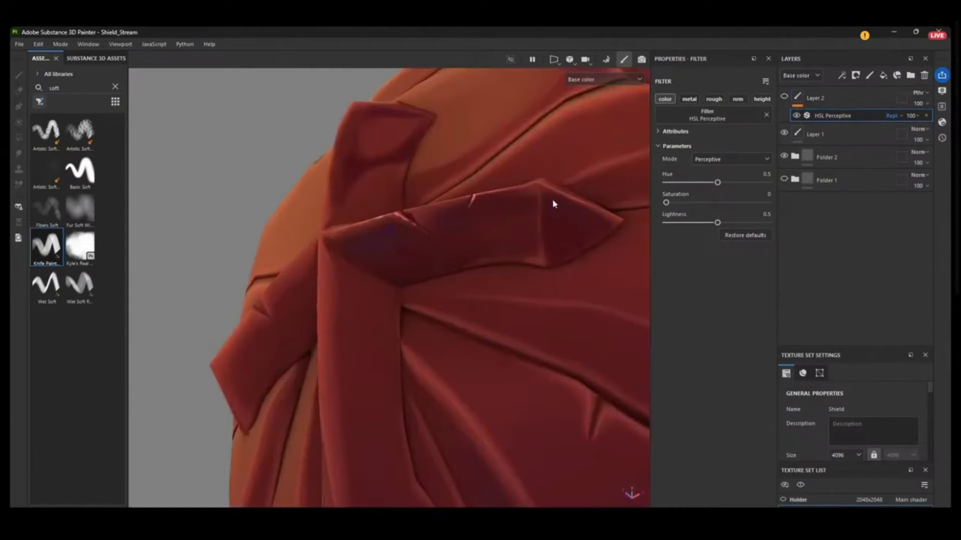
- Examine the full shield in color from the front and an angle, then show Layer 2 for a grayscale comparison
{"action": "left_click_drag", "start_coordinate": [471, 269], "coordinate": [428, 287], "text": "alt"}
{"action": "right_click_drag", "start_coordinate": [428, 286], "coordinate": [454, 109], "text": "alt"}
{"action": "middle_click_drag", "start_coordinate": [453, 109], "coordinate": [439, 195], "text": "alt"}
{"action": "middle_click_drag", "start_coordinate": [459, 386], "coordinate": [442, 208], "text": "alt"}
{"action": "left_click_drag", "start_coordinate": [442, 215], "coordinate": [493, 300], "text": "alt"}
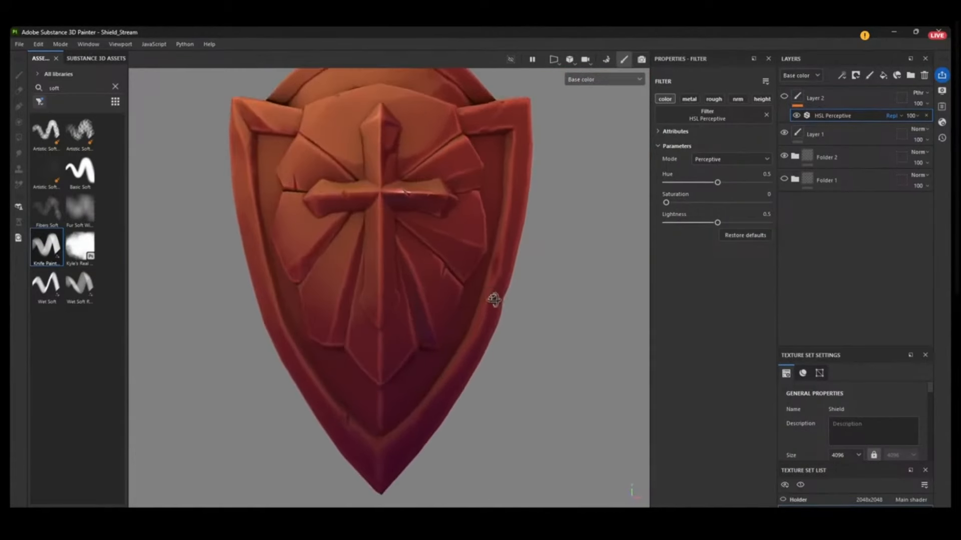
{"action": "right_click_drag", "start_coordinate": [493, 296], "coordinate": [442, 129], "text": "alt"}
{"action": "middle_click_drag", "start_coordinate": [472, 254], "coordinate": [492, 227], "text": "alt"}
{"action": "left_click_drag", "start_coordinate": [493, 228], "coordinate": [425, 252], "text": "alt"}
{"action": "right_click_drag", "start_coordinate": [425, 255], "coordinate": [456, 465], "text": "alt"}
{"action": "left_click", "coordinate": [784, 97]}
{"action": "key", "text": "f"}
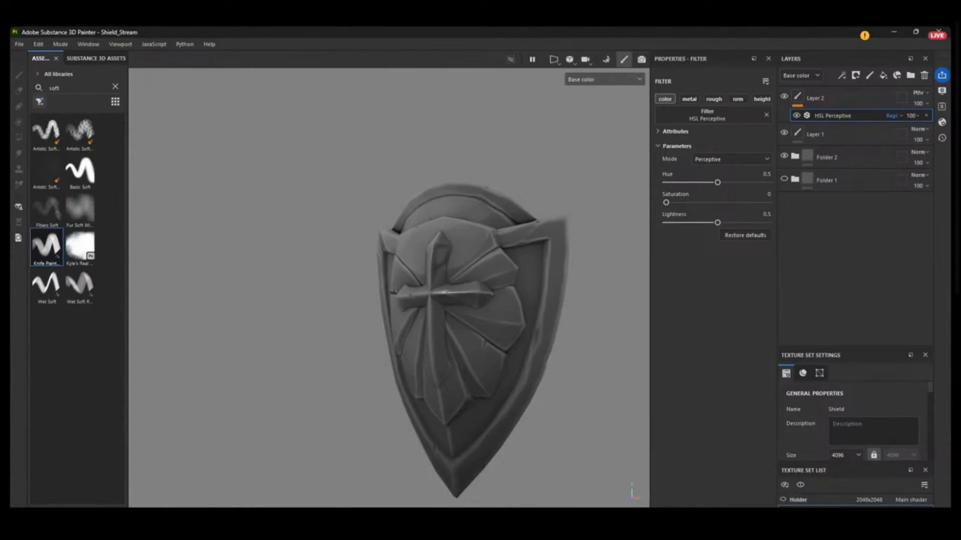
- Inspect the shield and the cross at an angle in grayscale, then hide Layer 2 to return to the color view
{"action": "left_click_drag", "start_coordinate": [449, 362], "coordinate": [500, 346], "text": "alt"}
{"action": "middle_click_drag", "start_coordinate": [495, 341], "coordinate": [485, 288], "text": "alt"}
{"action": "left_click_drag", "start_coordinate": [485, 287], "coordinate": [441, 251], "text": "alt"}
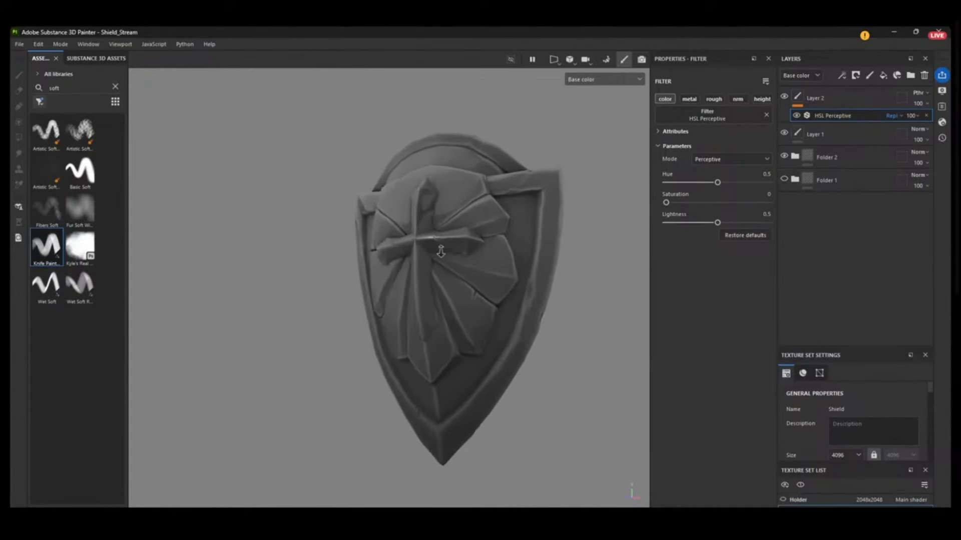
{"action": "right_click_drag", "start_coordinate": [442, 251], "coordinate": [420, 301], "text": "alt"}
{"action": "middle_click_drag", "start_coordinate": [420, 300], "coordinate": [458, 326], "text": "alt"}
{"action": "left_click", "coordinate": [784, 97]}
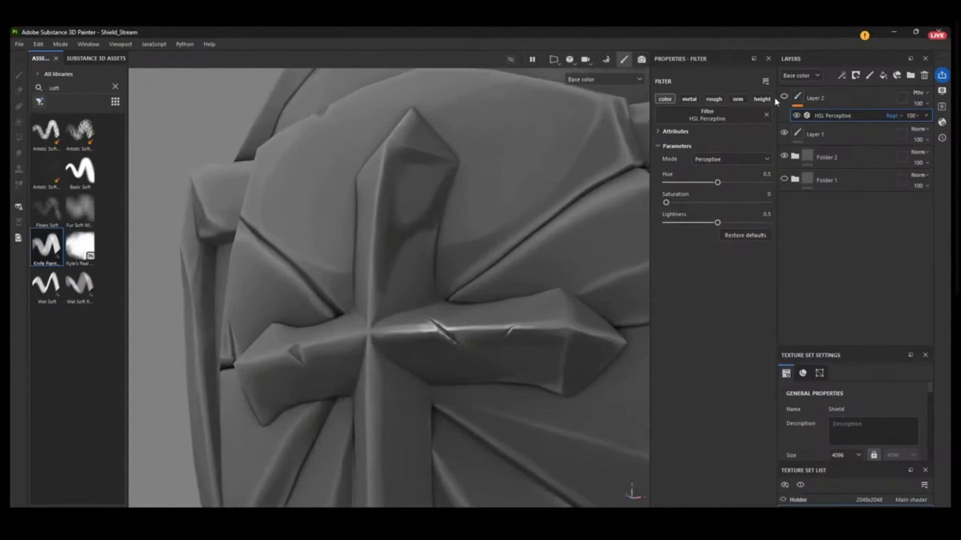
- Examine the painted shading on the upper arm of the cross in color, up close and from several angles
{"action": "left_click_drag", "start_coordinate": [526, 193], "coordinate": [467, 202], "text": "alt"}
{"action": "right_click_drag", "start_coordinate": [467, 202], "coordinate": [445, 397], "text": "alt"}
{"action": "middle_click_drag", "start_coordinate": [444, 397], "coordinate": [413, 269], "text": "alt"}
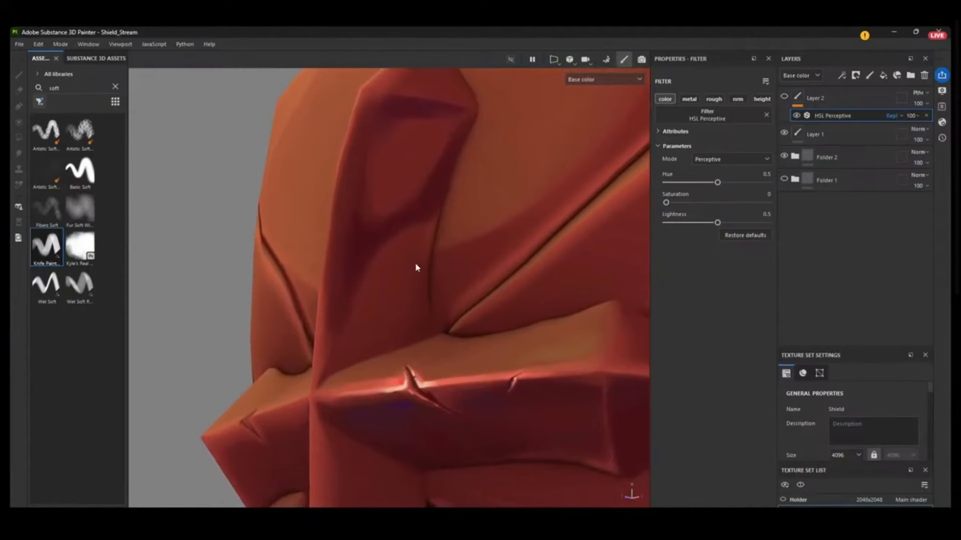
{"action": "left_click", "coordinate": [377, 142]}
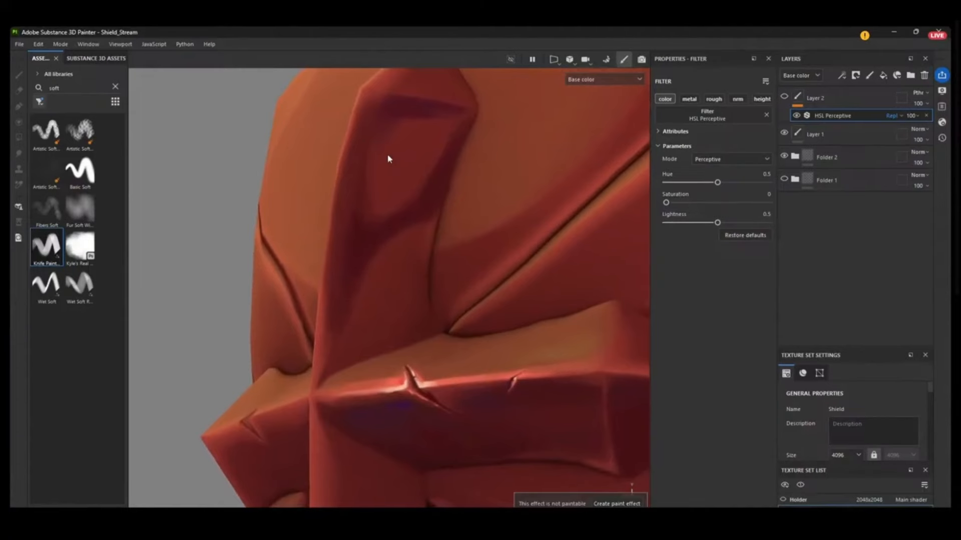
{"action": "left_click_drag", "start_coordinate": [386, 199], "coordinate": [378, 205], "text": "alt"}
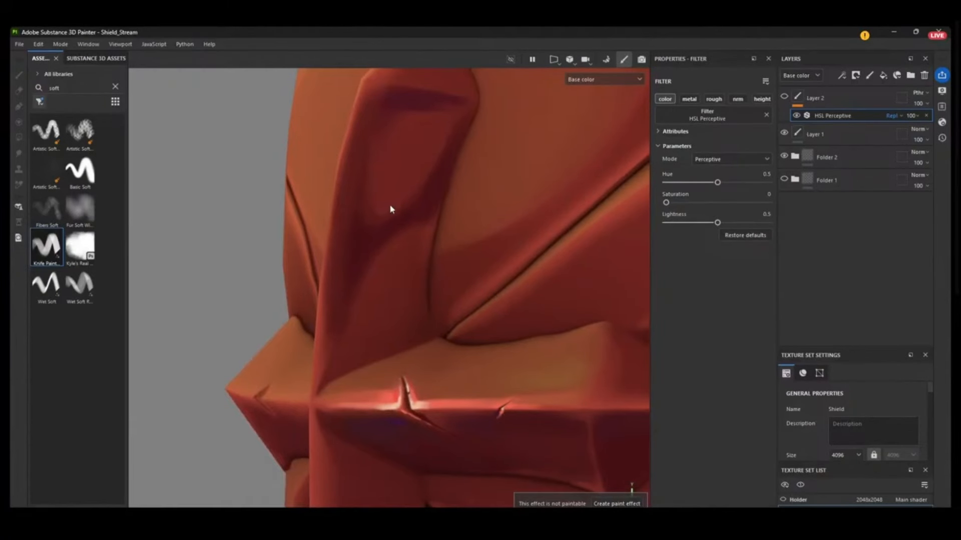
{"action": "key", "text": "ctrl"}
{"action": "left_click_drag", "start_coordinate": [445, 271], "coordinate": [454, 279], "text": "alt"}
{"action": "mouse_move", "coordinate": [406, 319]}
{"action": "middle_mouse_down", "text": "alt"}
{"action": "mouse_move", "coordinate": [386, 317]}
{"action": "mouse_move", "coordinate": [366, 346]}
{"action": "middle_mouse_up", "text": "alt"}
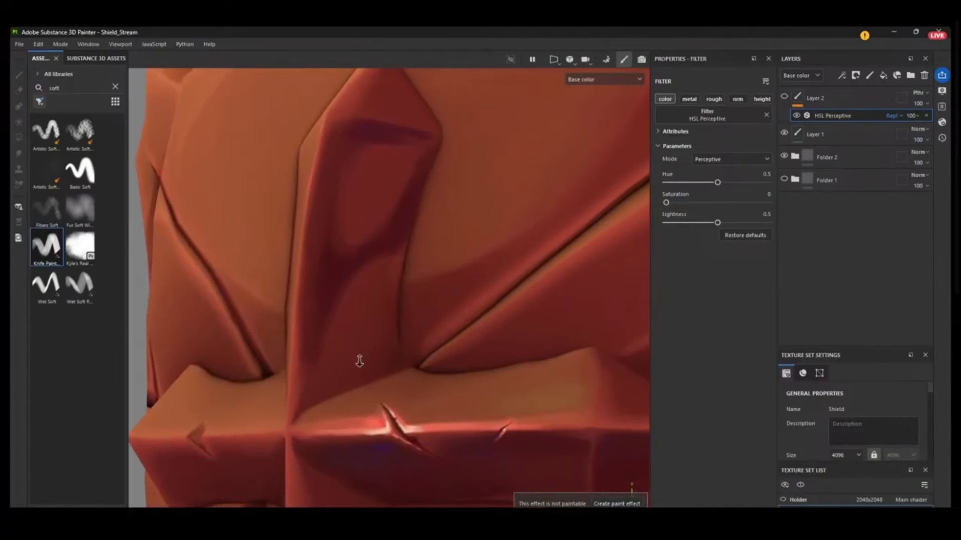
{"action": "right_click_drag", "start_coordinate": [358, 360], "coordinate": [378, 135], "text": "alt"}
{"action": "middle_click_drag", "start_coordinate": [378, 134], "coordinate": [435, 264], "text": "alt"}
{"action": "left_click_drag", "start_coordinate": [435, 264], "coordinate": [440, 285], "text": "alt"}
{"action": "middle_click_drag", "start_coordinate": [439, 285], "coordinate": [390, 283], "text": "alt"}
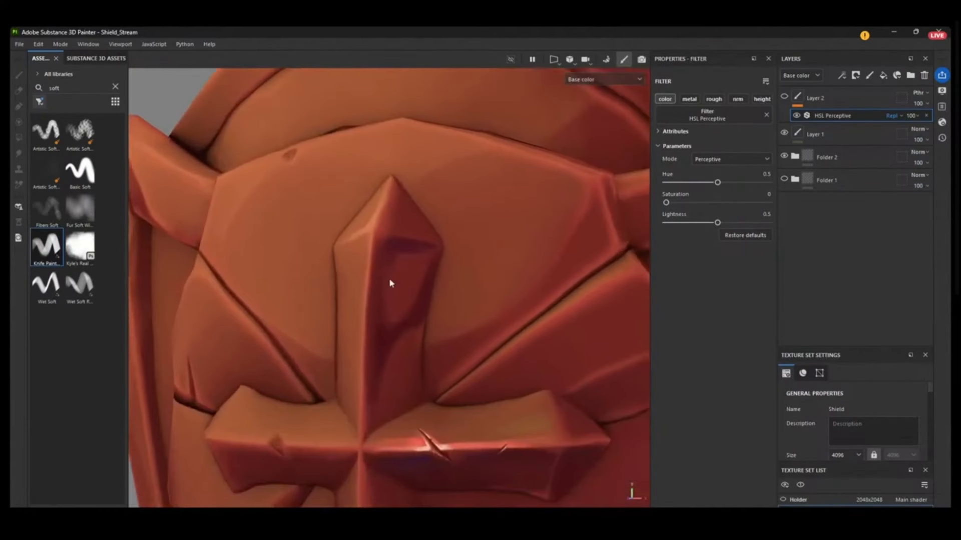
{"action": "right_click_drag", "start_coordinate": [390, 283], "coordinate": [384, 243], "text": "alt"}
{"action": "left_click_drag", "start_coordinate": [384, 243], "coordinate": [397, 261], "text": "alt"}
{"action": "right_click_drag", "start_coordinate": [397, 260], "coordinate": [384, 435], "text": "alt"}
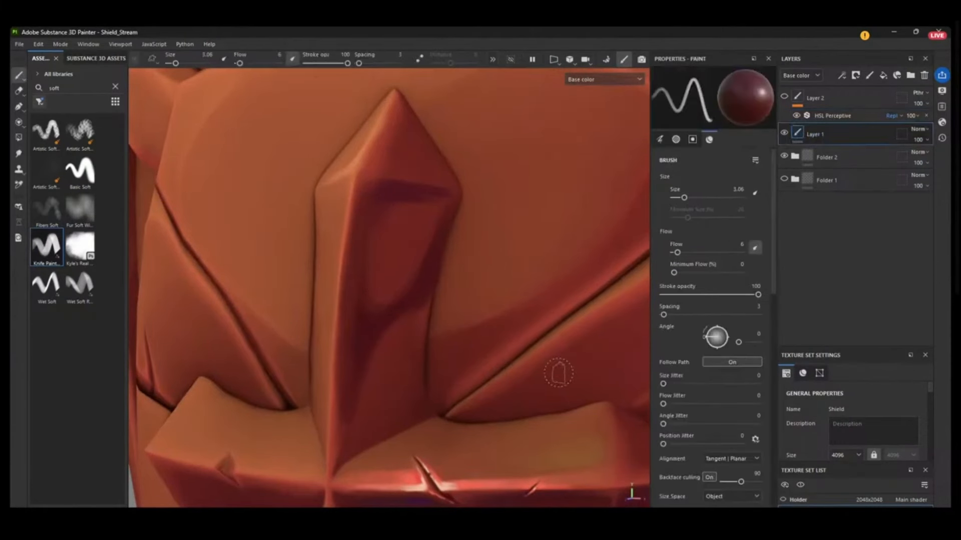
- Bring the floating reference window back into view and reduce the brush size to 1.32
{"action": "mouse_move", "coordinate": [417, 536]}
{"action": "key", "text": "alt+Tab"}
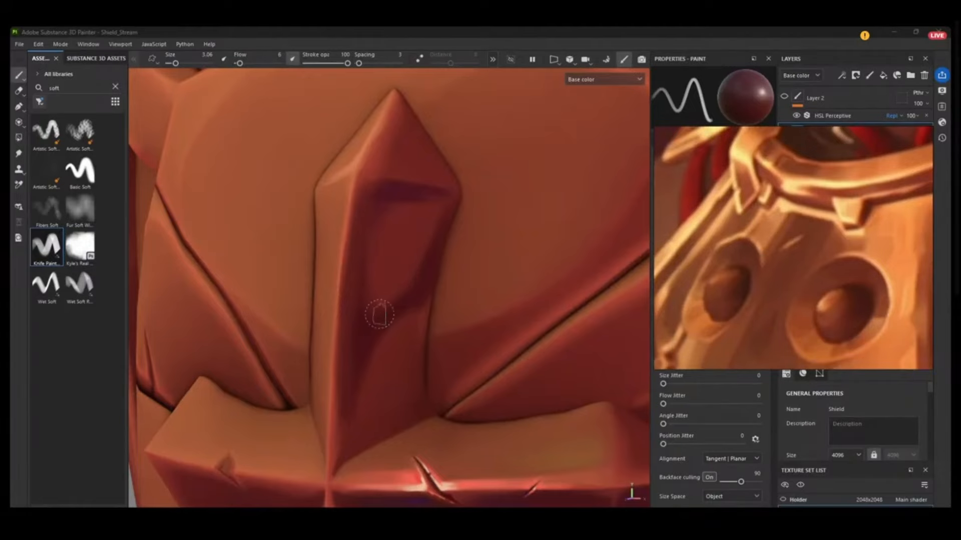
{"action": "mouse_move", "coordinate": [380, 315]}
{"action": "right_mouse_down", "text": "ctrl"}
{"action": "mouse_move", "coordinate": [430, 314]}
{"action": "mouse_move", "coordinate": [323, 314]}
{"action": "right_mouse_up", "text": "ctrl"}
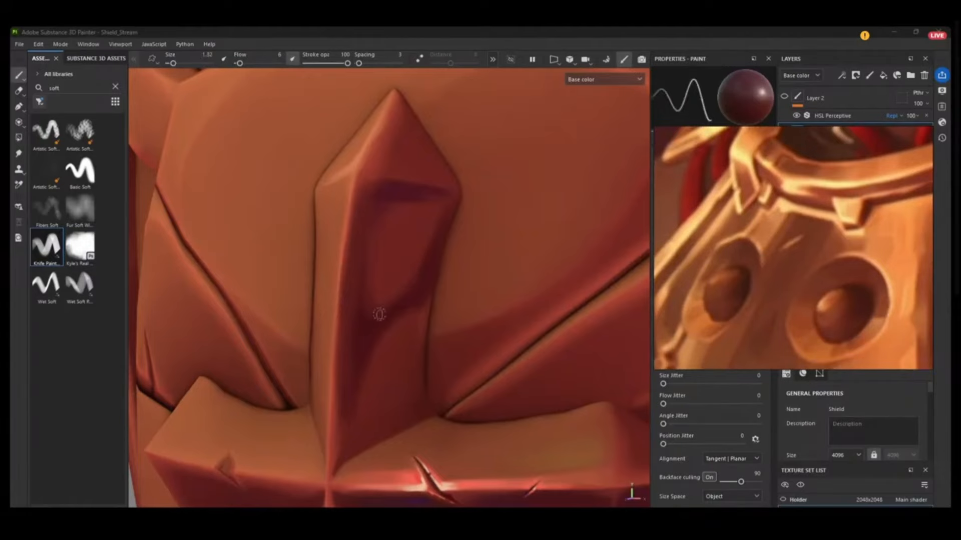
{"action": "right_click", "coordinate": [369, 439]}
{"action": "left_click_drag", "start_coordinate": [351, 281], "coordinate": [369, 284], "text": "alt"}
{"action": "right_click_drag", "start_coordinate": [368, 283], "coordinate": [334, 232], "text": "alt"}
{"action": "middle_click_drag", "start_coordinate": [334, 232], "coordinate": [395, 306], "text": "alt"}
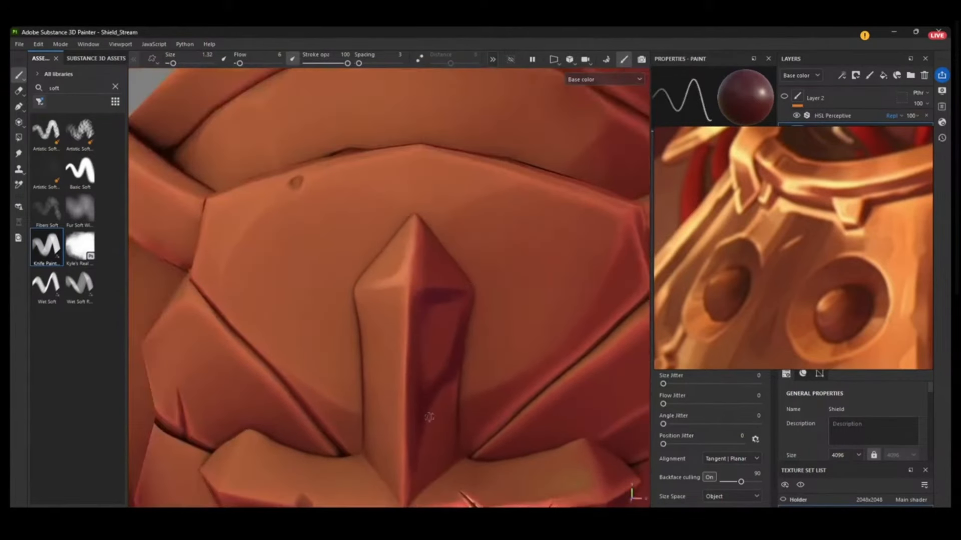
{"action": "middle_click_drag", "start_coordinate": [431, 416], "coordinate": [415, 284], "text": "alt"}
{"action": "left_click_drag", "start_coordinate": [455, 281], "coordinate": [386, 266], "text": "alt"}
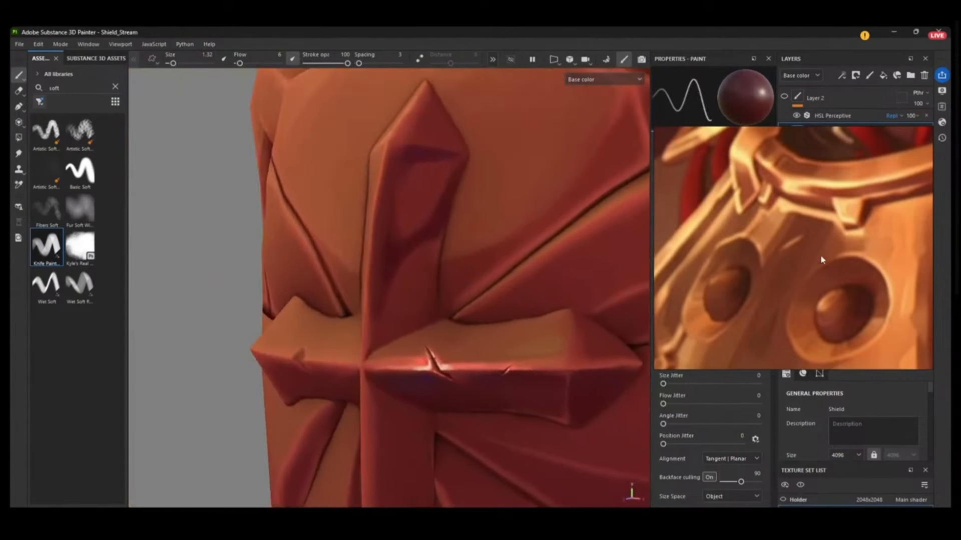
- Browse the reference board away from the orange armor image and examine the magenta and gold metal reference up close
{"action": "left_click", "coordinate": [814, 234]}
{"action": "scroll", "coordinate": [780, 237], "scroll_direction": "down", "scroll_amount": 8}
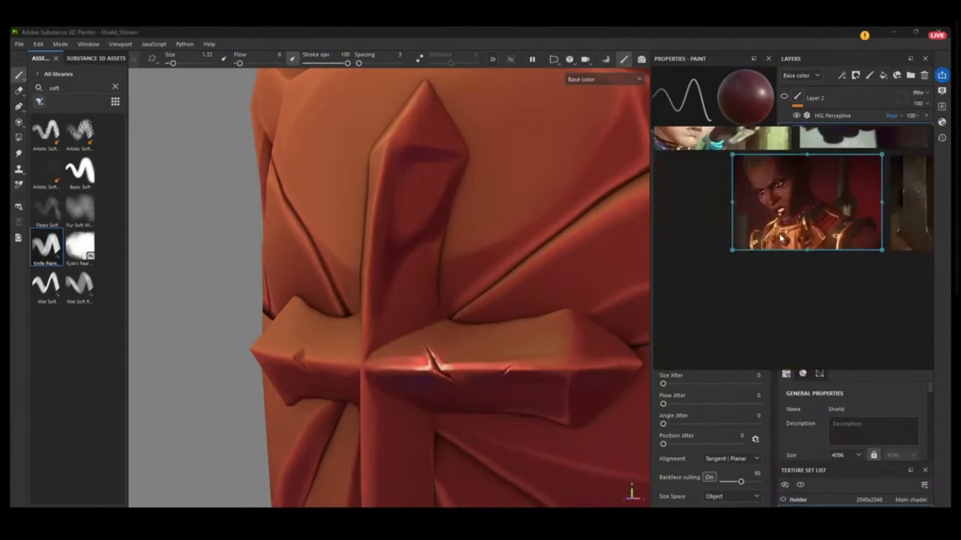
{"action": "mouse_move", "coordinate": [899, 232]}
{"action": "middle_mouse_down"}
{"action": "mouse_move", "coordinate": [780, 237]}
{"action": "mouse_move", "coordinate": [892, 234]}
{"action": "middle_mouse_up"}
{"action": "scroll", "coordinate": [780, 238], "scroll_direction": "down", "scroll_amount": 4}
{"action": "scroll", "coordinate": [732, 200], "scroll_direction": "up", "scroll_amount": 4}
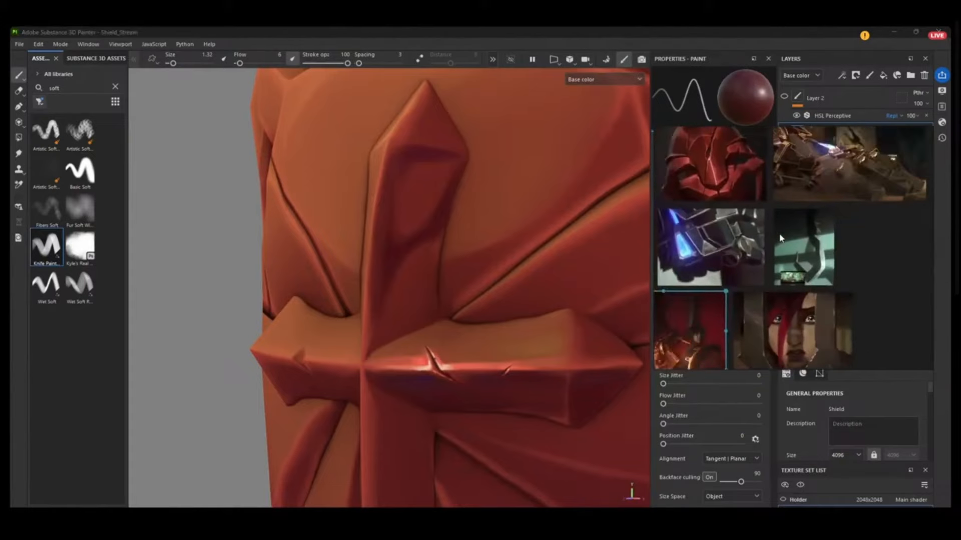
{"action": "mouse_move", "coordinate": [658, 228]}
{"action": "middle_mouse_down"}
{"action": "mouse_move", "coordinate": [756, 296]}
{"action": "mouse_move", "coordinate": [780, 233]}
{"action": "mouse_move", "coordinate": [731, 261]}
{"action": "middle_mouse_up"}
{"action": "scroll", "coordinate": [730, 260], "scroll_direction": "up", "scroll_amount": 8}
{"action": "scroll", "coordinate": [750, 278], "scroll_direction": "up", "scroll_amount": 3}
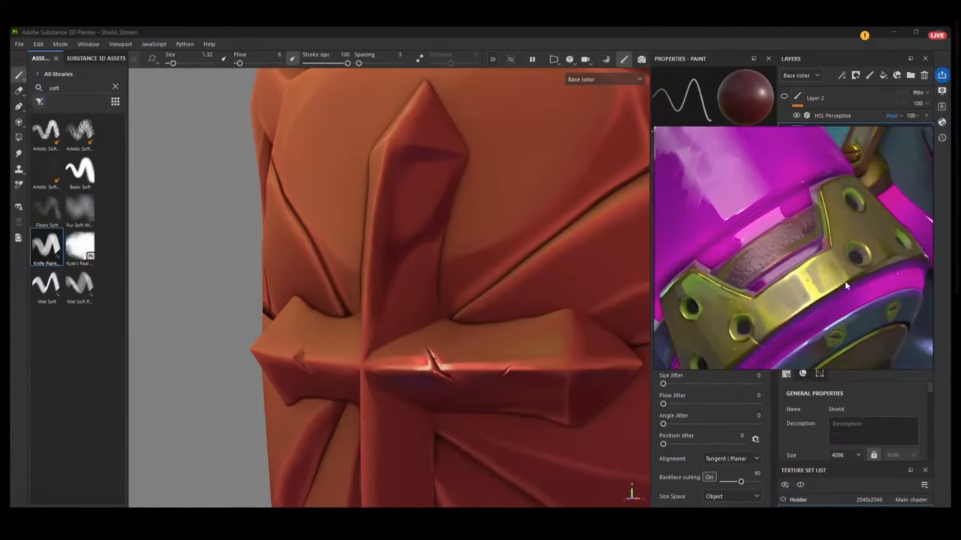
- Return to the reference board overview and examine the red armor painting up close
{"action": "scroll", "coordinate": [836, 252], "scroll_direction": "down", "scroll_amount": 5}
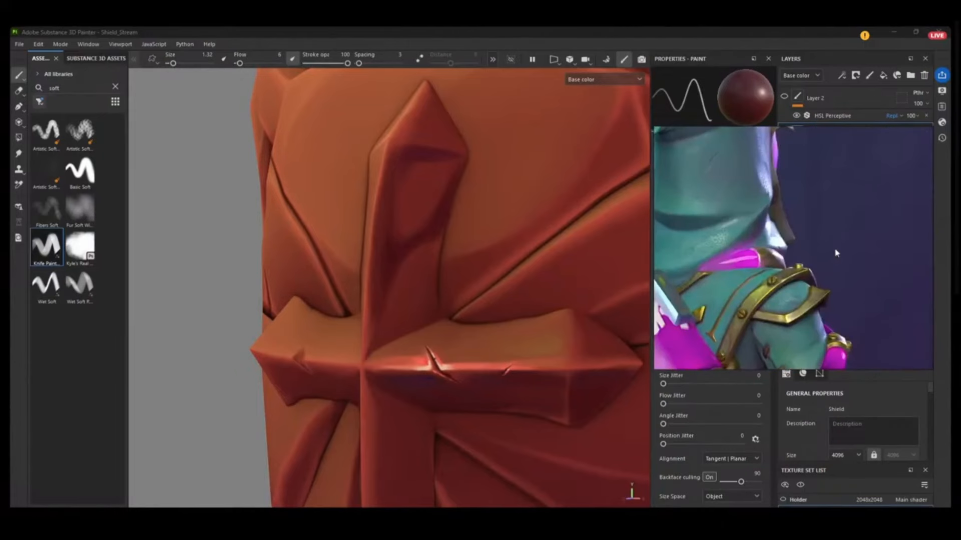
{"action": "scroll", "coordinate": [836, 253], "scroll_direction": "down", "scroll_amount": 1}
{"action": "middle_click_drag", "start_coordinate": [834, 253], "coordinate": [861, 256]}
{"action": "scroll", "coordinate": [835, 253], "scroll_direction": "down", "scroll_amount": 2}
{"action": "scroll", "coordinate": [835, 253], "scroll_direction": "down", "scroll_amount": 1}
{"action": "scroll", "coordinate": [860, 256], "scroll_direction": "down", "scroll_amount": 4}
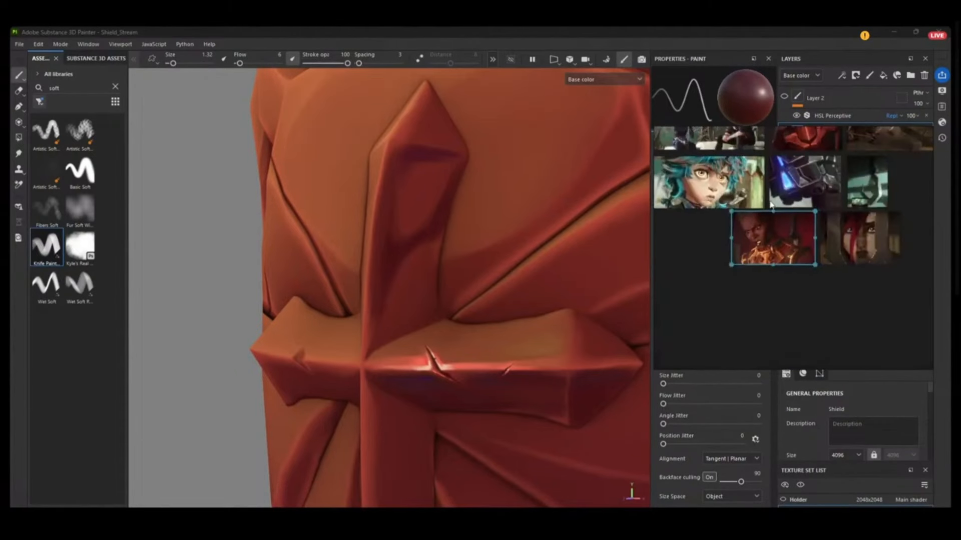
{"action": "middle_click_drag", "start_coordinate": [770, 202], "coordinate": [771, 202]}
{"action": "scroll", "coordinate": [767, 181], "scroll_direction": "up", "scroll_amount": 8}
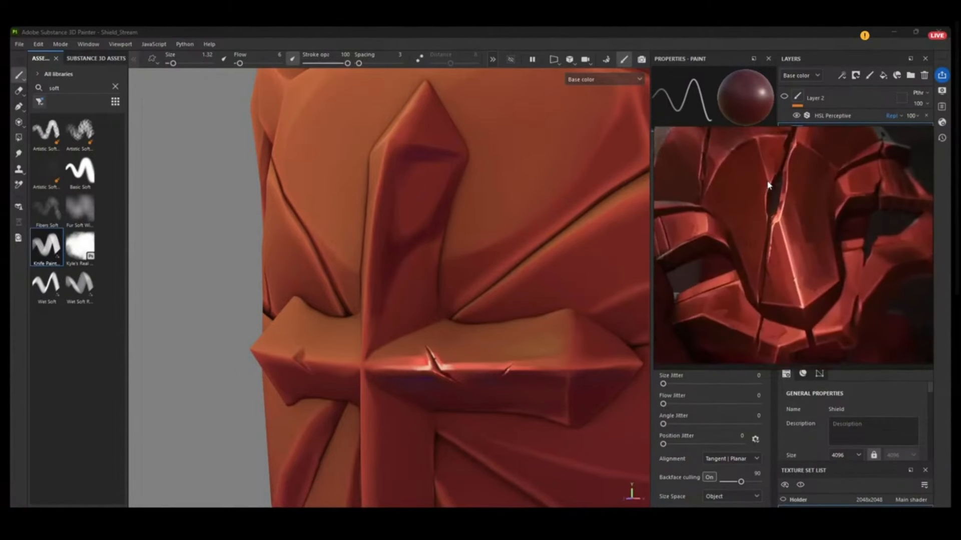
- Deepen the shaded facet of the cross's upper arm with sampled purple-red, enlarging the brush to 4.16 and 5.06
{"action": "left_click_drag", "start_coordinate": [181, 279], "coordinate": [353, 169], "text": "alt"}
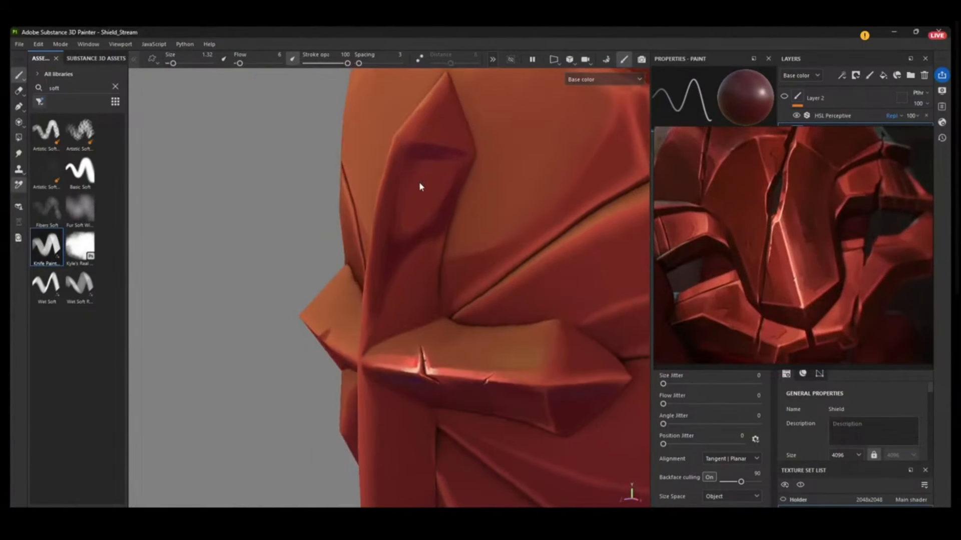
{"action": "left_click", "coordinate": [425, 156]}
{"action": "right_click_drag", "start_coordinate": [419, 159], "coordinate": [424, 154], "text": "alt"}
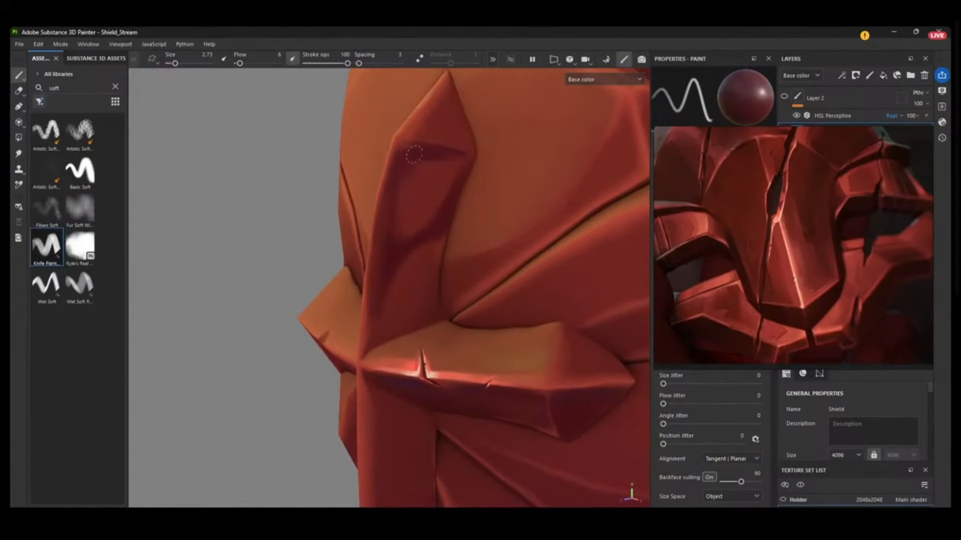
{"action": "right_click_drag", "start_coordinate": [400, 177], "coordinate": [403, 179], "text": "ctrl"}
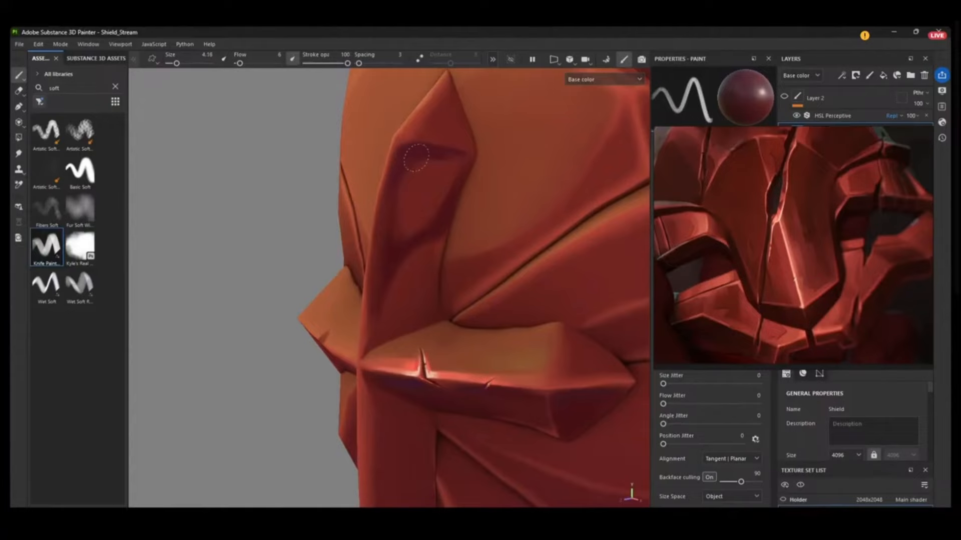
{"action": "mouse_move", "coordinate": [434, 150]}
{"action": "left_mouse_down"}
{"action": "mouse_move", "coordinate": [402, 159]}
{"action": "mouse_move", "coordinate": [384, 266]}
{"action": "mouse_move", "coordinate": [390, 210]}
{"action": "mouse_move", "coordinate": [444, 231]}
{"action": "left_mouse_up"}
{"action": "key", "text": "p"}
{"action": "left_click", "coordinate": [409, 170]}
{"action": "right_click_drag", "start_coordinate": [421, 184], "coordinate": [425, 185], "text": "ctrl"}
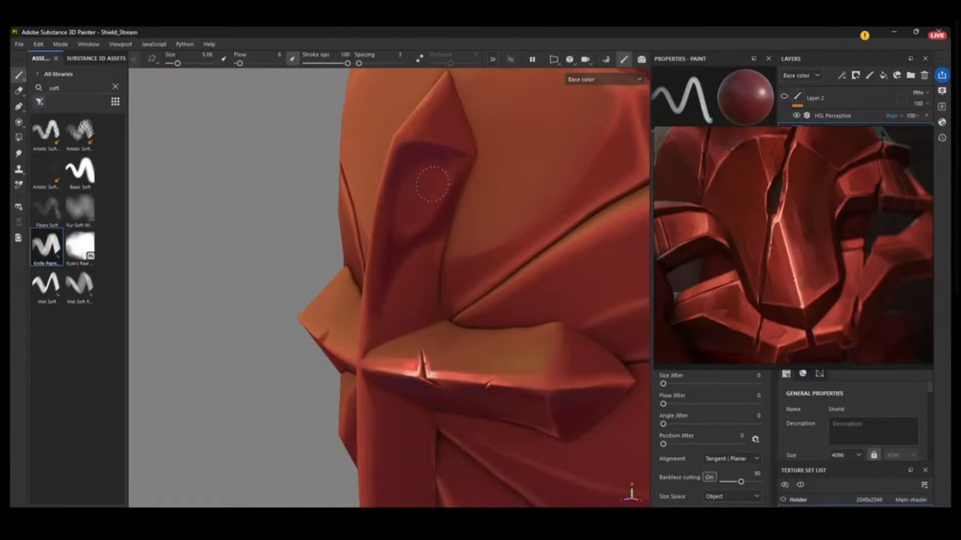
- Sample the red of the cross's horizontal arm and shift the base color to deep crimson 5E121F
{"action": "key", "text": "p"}
{"action": "left_click", "coordinate": [588, 349]}
{"action": "mouse_move", "coordinate": [834, 136]}
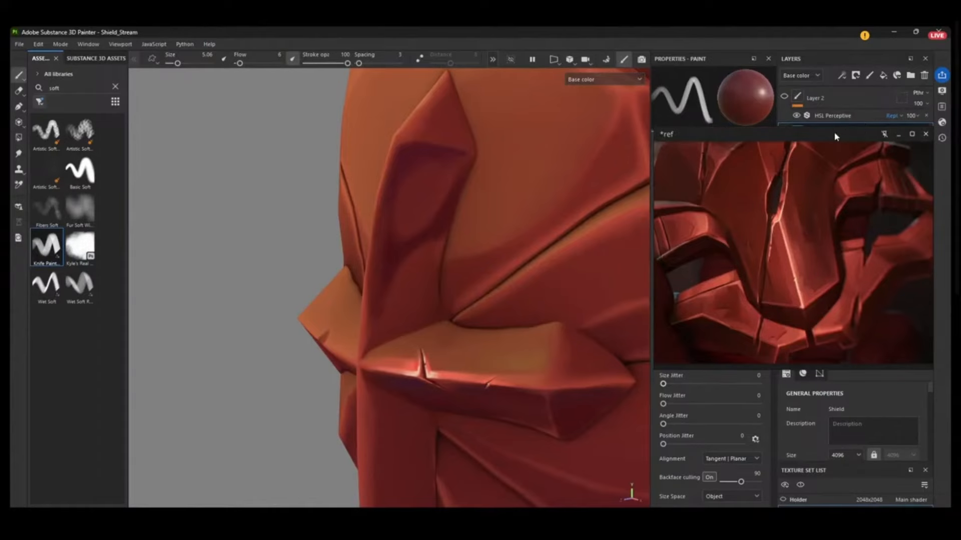
{"action": "scroll", "coordinate": [741, 419], "scroll_direction": "down", "scroll_amount": 5}
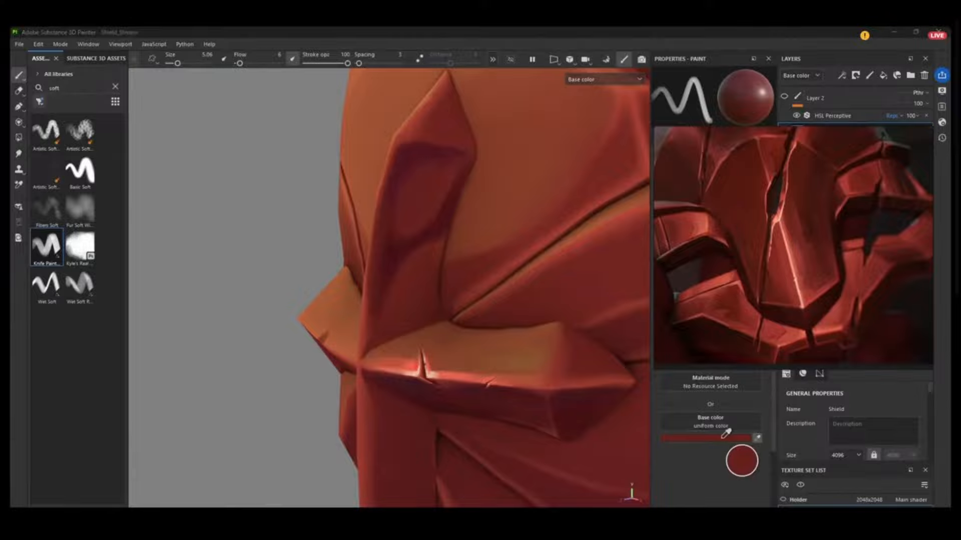
{"action": "left_click", "coordinate": [739, 439]}
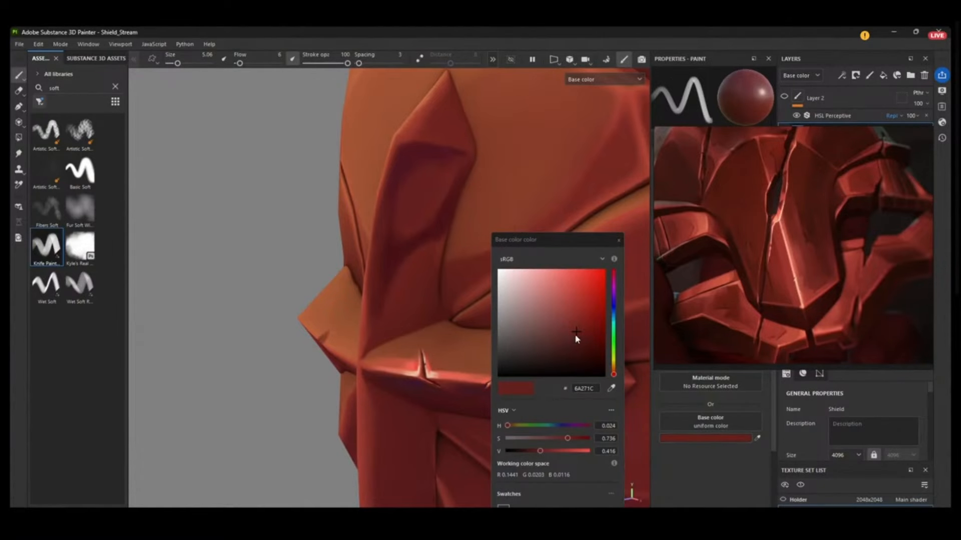
{"action": "left_click_drag", "start_coordinate": [578, 338], "coordinate": [583, 336]}
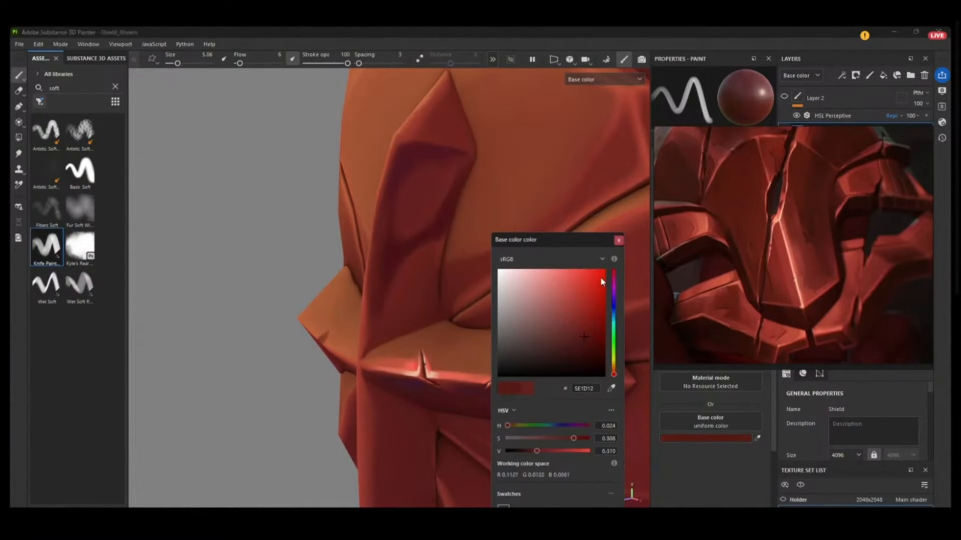
{"action": "left_click", "coordinate": [614, 277]}
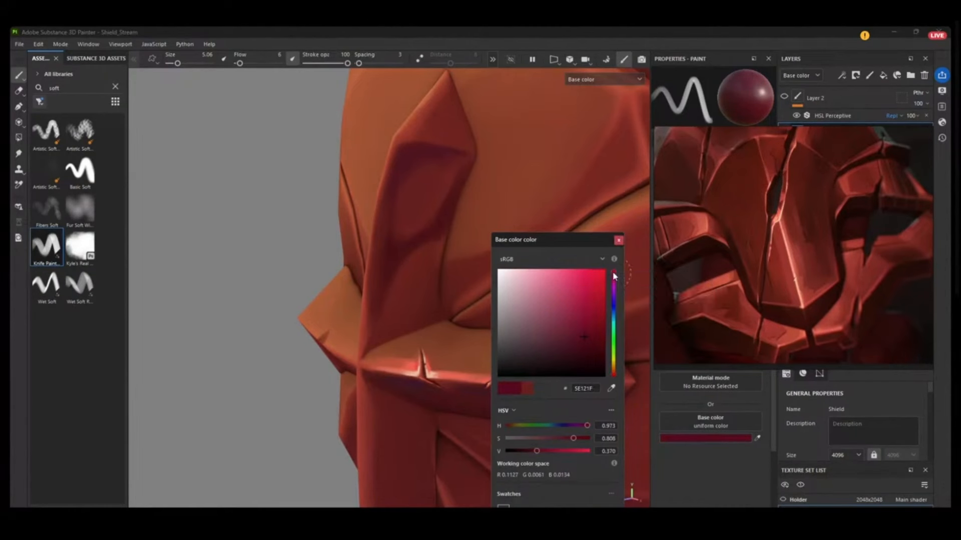
{"action": "left_click", "coordinate": [619, 240]}
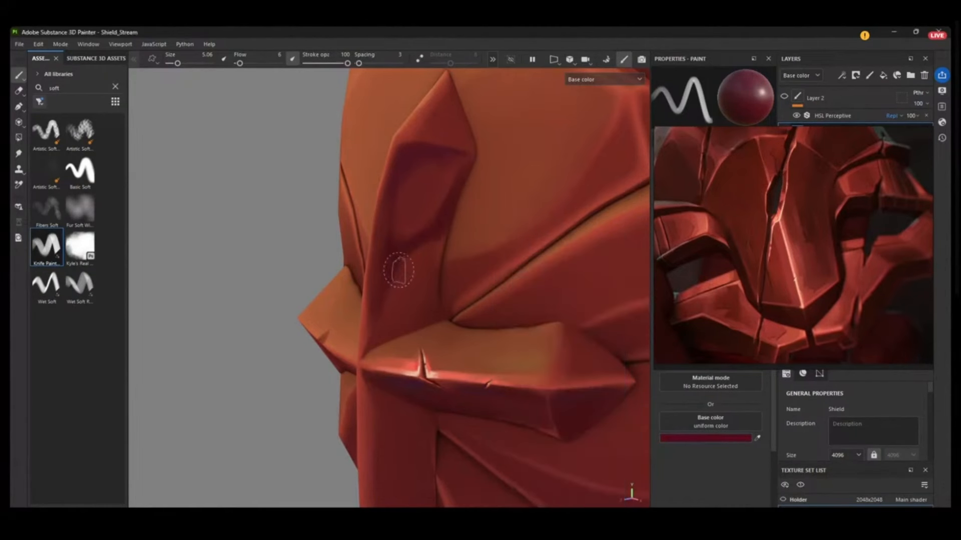
- Paint crimson over the lower shaded facet of the upper arm and blend it with a sampled tone at brush size 7.16
{"action": "mouse_move", "coordinate": [399, 268]}
{"action": "left_mouse_down"}
{"action": "mouse_move", "coordinate": [393, 308]}
{"action": "mouse_move", "coordinate": [407, 272]}
{"action": "mouse_move", "coordinate": [380, 329]}
{"action": "left_mouse_up"}
{"action": "left_click_drag", "start_coordinate": [424, 300], "coordinate": [405, 321]}
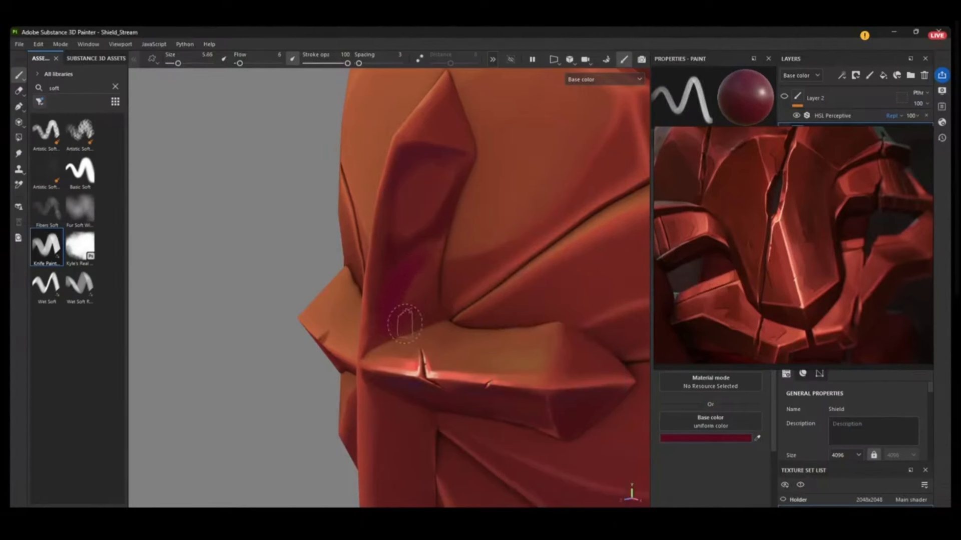
{"action": "key", "text": "p"}
{"action": "left_click", "coordinate": [422, 298]}
{"action": "right_click_drag", "start_coordinate": [412, 301], "coordinate": [419, 301], "text": "ctrl"}
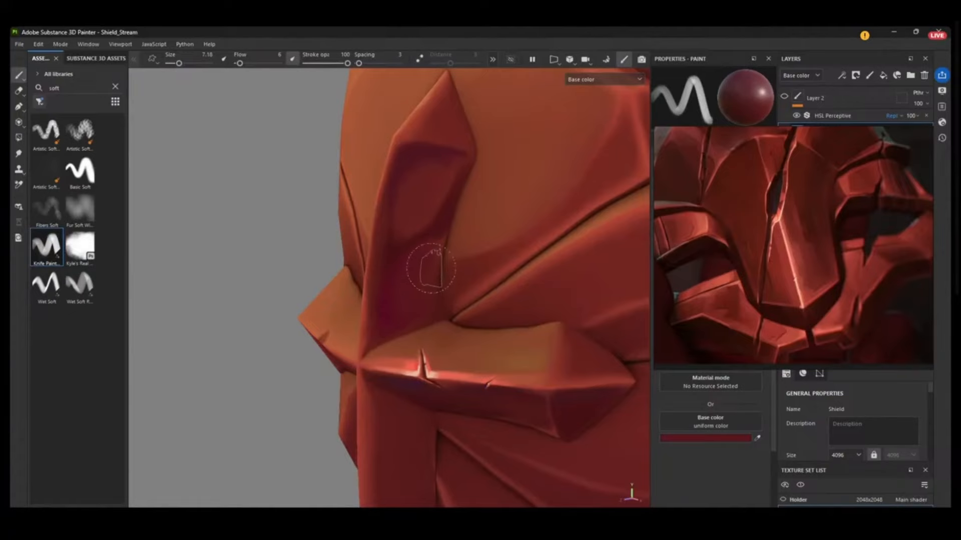
- Refine the outer edge of the lower shaded facet with sampled reds, reducing the brush size to 1.36 and 1.17
{"action": "mouse_move", "coordinate": [414, 326]}
{"action": "left_mouse_down", "text": "alt"}
{"action": "mouse_move", "coordinate": [459, 279]}
{"action": "mouse_move", "coordinate": [414, 275]}
{"action": "left_mouse_up", "text": "alt"}
{"action": "mouse_move", "coordinate": [414, 274]}
{"action": "right_mouse_down", "text": "alt"}
{"action": "mouse_move", "coordinate": [408, 300]}
{"action": "mouse_move", "coordinate": [383, 300]}
{"action": "right_mouse_up", "text": "alt"}
{"action": "key", "text": "p"}
{"action": "left_click", "coordinate": [426, 306]}
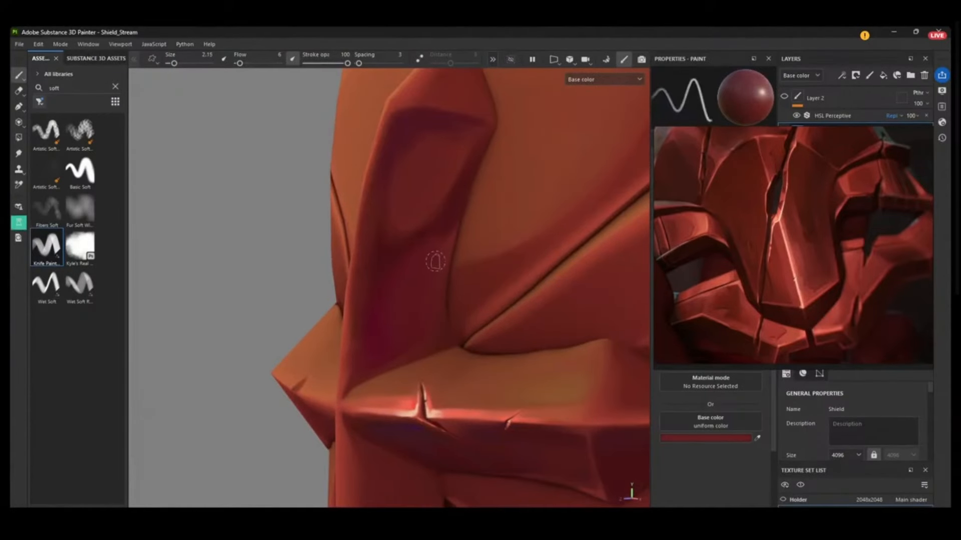
{"action": "mouse_move", "coordinate": [436, 262]}
{"action": "right_mouse_down", "text": "ctrl"}
{"action": "mouse_move", "coordinate": [425, 266]}
{"action": "mouse_move", "coordinate": [439, 296]}
{"action": "right_mouse_up", "text": "ctrl"}
{"action": "key", "text": "p"}
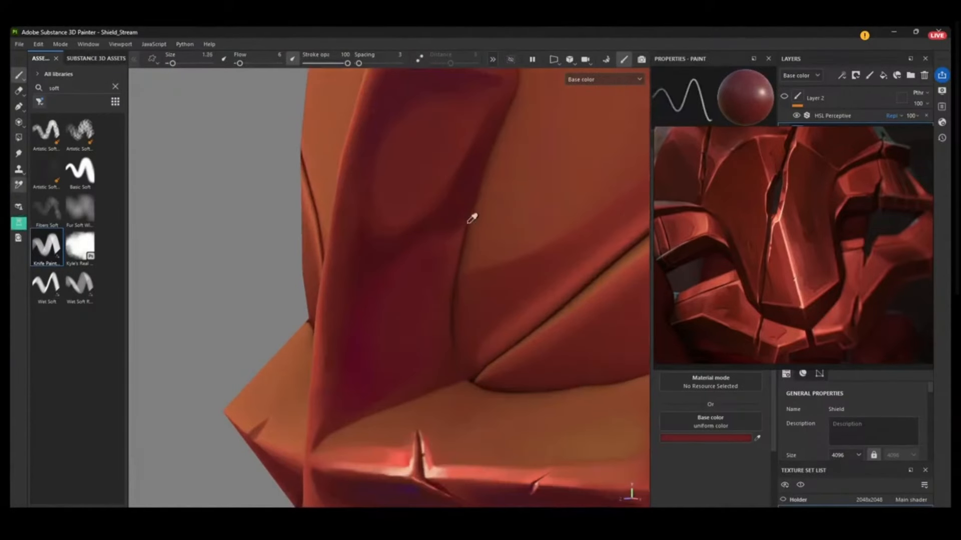
{"action": "left_click", "coordinate": [468, 224]}
{"action": "mouse_move", "coordinate": [444, 245]}
{"action": "right_mouse_down", "text": "ctrl"}
{"action": "mouse_move", "coordinate": [403, 270]}
{"action": "mouse_move", "coordinate": [443, 268]}
{"action": "mouse_move", "coordinate": [449, 306]}
{"action": "right_mouse_up", "text": "ctrl"}
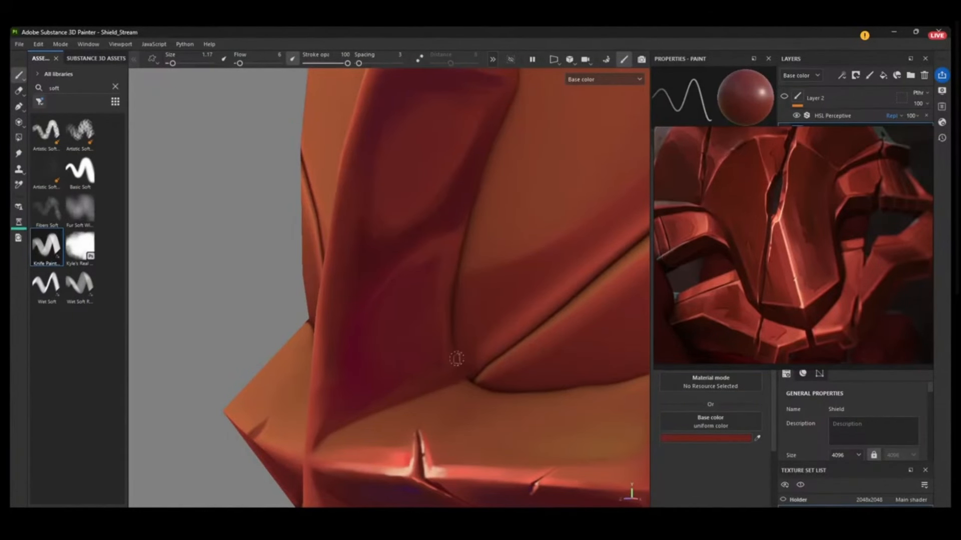
- Browse the reference board to the red-haired character portrait and examine its chipped metal edges up close
{"action": "scroll", "coordinate": [489, 339], "scroll_direction": "down", "scroll_amount": 3}
{"action": "middle_click_drag", "start_coordinate": [787, 176], "coordinate": [693, 150]}
{"action": "scroll", "coordinate": [787, 173], "scroll_direction": "down", "scroll_amount": 5}
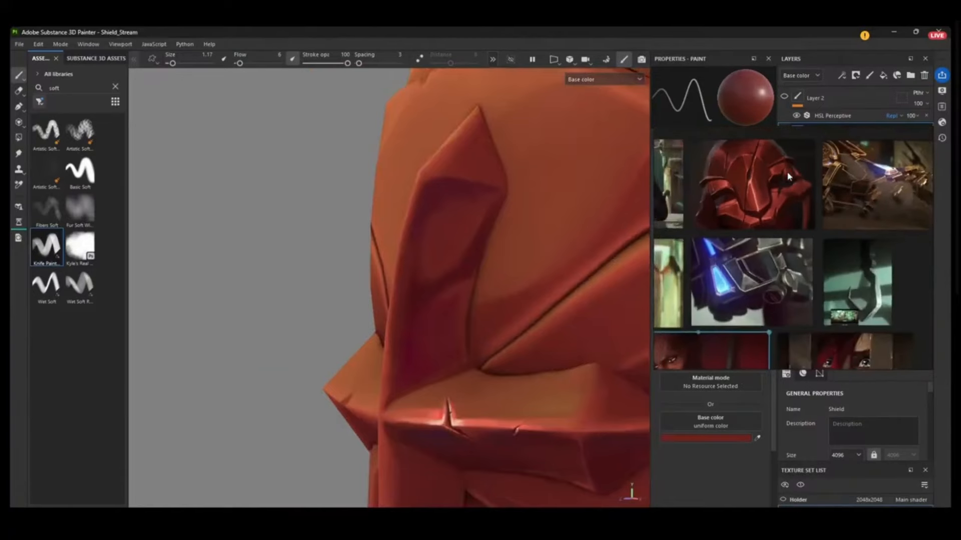
{"action": "middle_click_drag", "start_coordinate": [786, 173], "coordinate": [770, 63]}
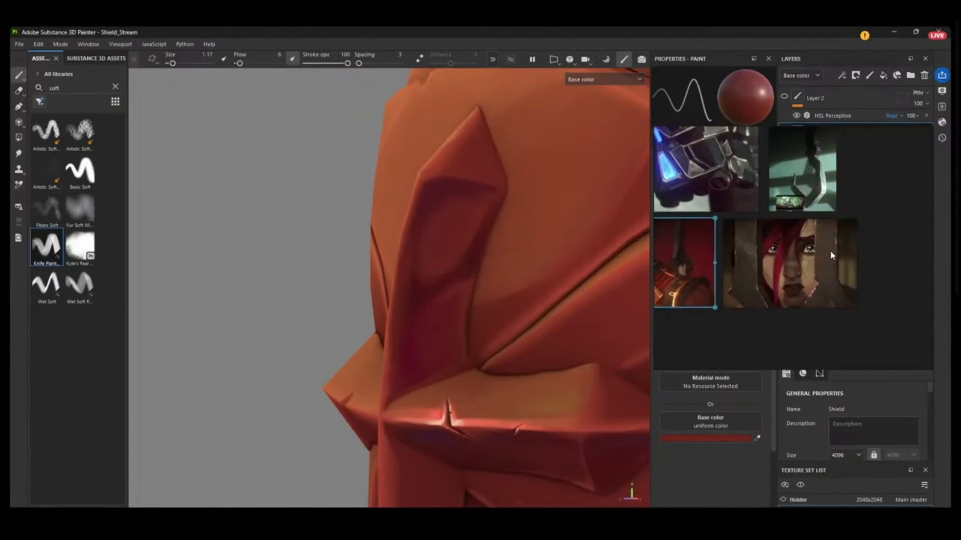
{"action": "scroll", "coordinate": [857, 234], "scroll_direction": "up", "scroll_amount": 5}
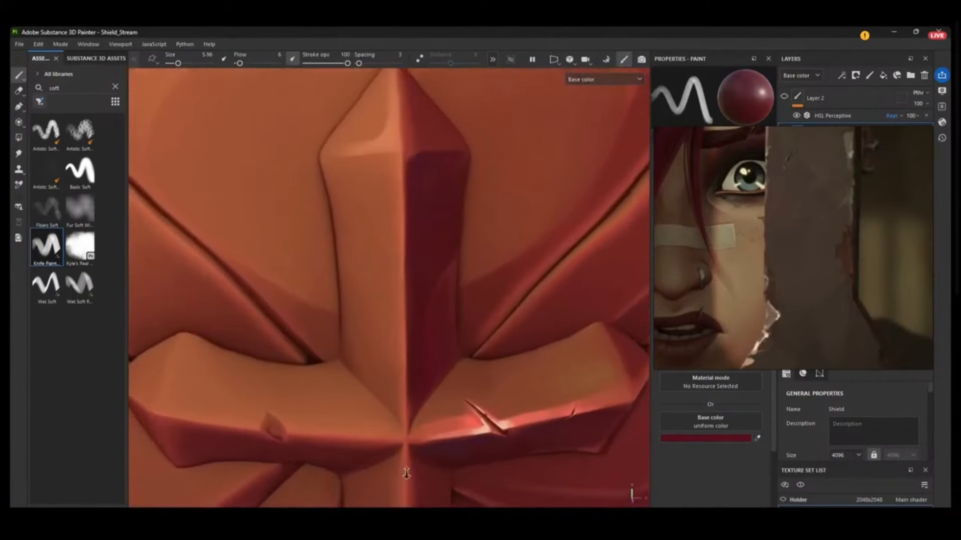
- Paint a thin, jagged dark red chip outline on the upper arm's central ridge with brush sizes 0.7 and 0.57
{"action": "middle_click_drag", "start_coordinate": [405, 472], "coordinate": [446, 435], "text": "alt"}
{"action": "scroll", "coordinate": [408, 247], "scroll_direction": "up", "scroll_amount": 3}
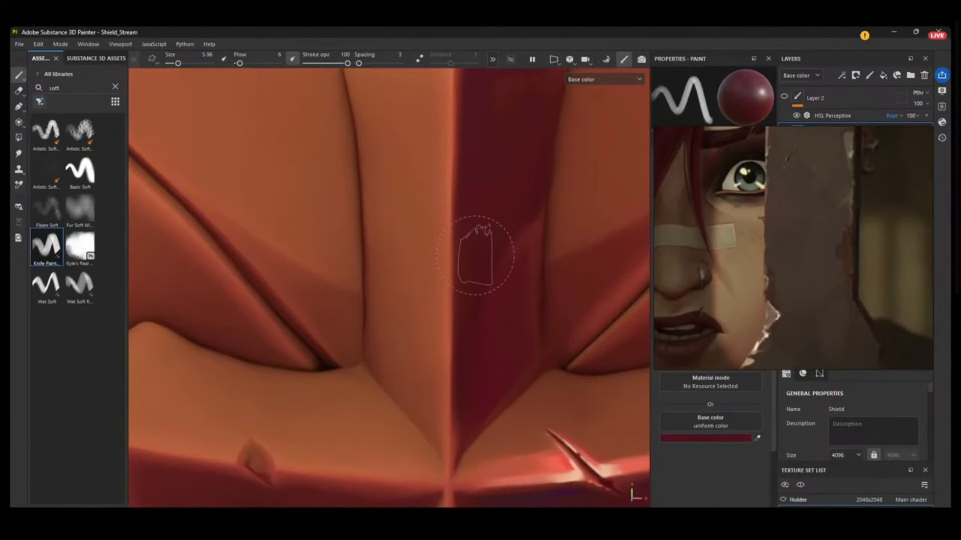
{"action": "right_click_drag", "start_coordinate": [457, 227], "coordinate": [426, 228], "text": "ctrl"}
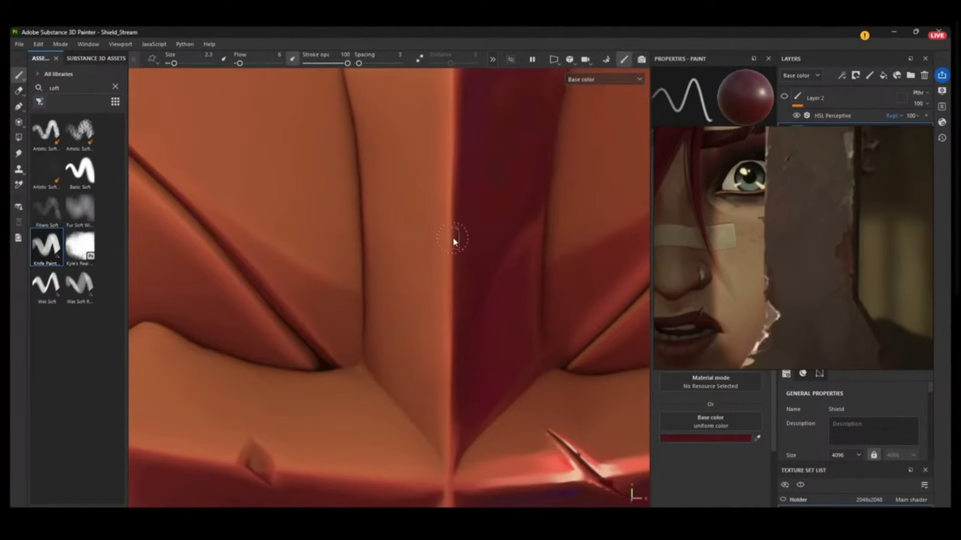
{"action": "right_click_drag", "start_coordinate": [454, 236], "coordinate": [436, 240], "text": "ctrl"}
{"action": "middle_click_drag", "start_coordinate": [436, 241], "coordinate": [412, 286], "text": "alt"}
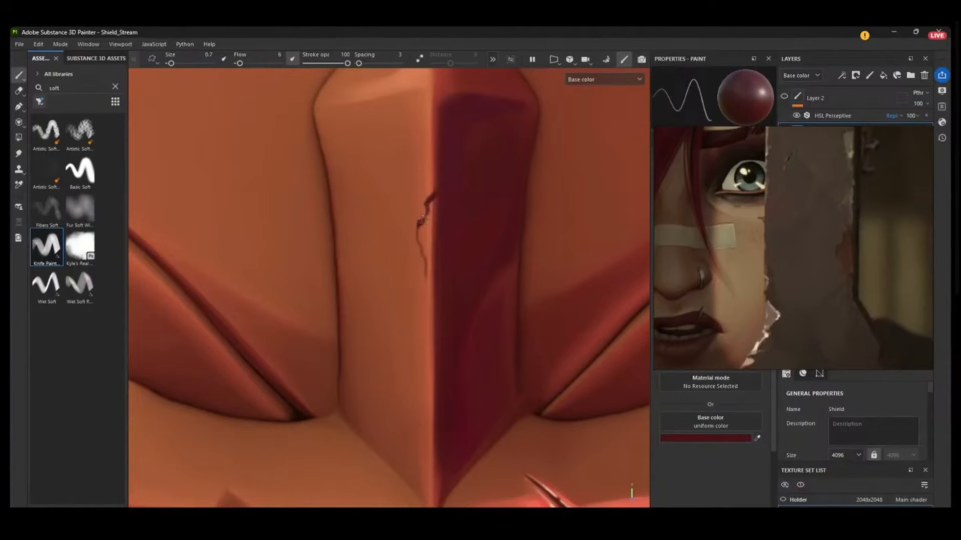
{"action": "right_click_drag", "start_coordinate": [452, 288], "coordinate": [444, 315], "text": "alt"}
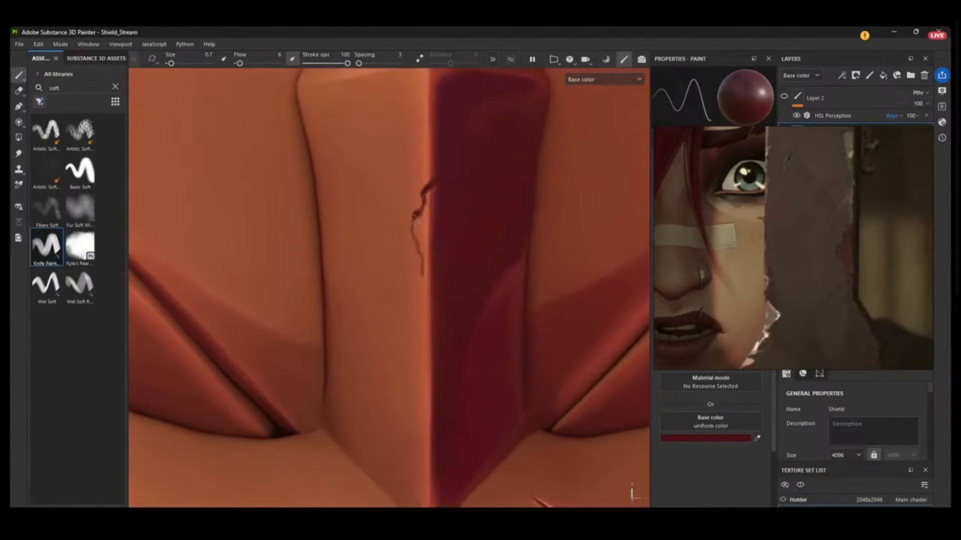
{"action": "key", "text": "bracketleft"}
{"action": "key", "text": "bracketleft"}
{"action": "left_click_drag", "start_coordinate": [423, 320], "coordinate": [421, 262], "text": "alt"}
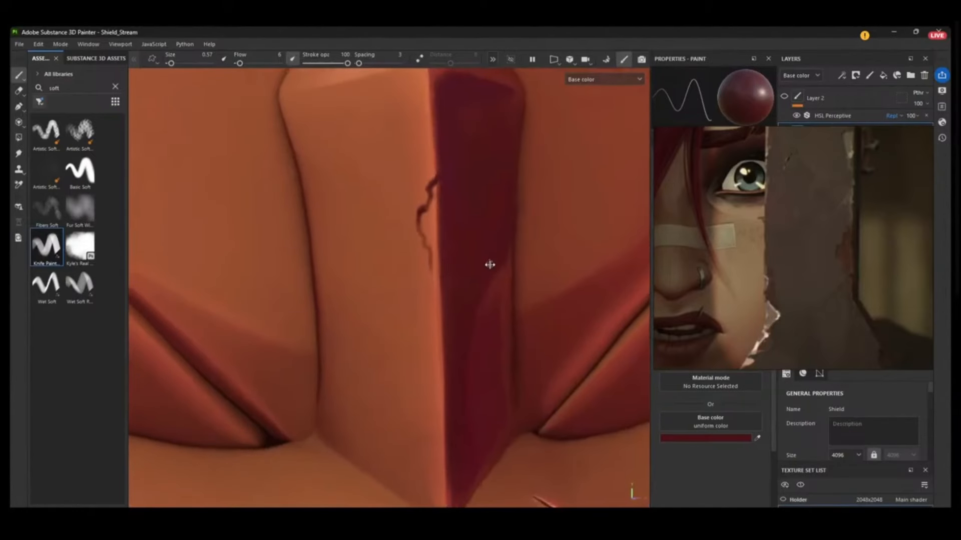
- Sample a grayish pink and fill the inside of the chip on the ridge with brush size 0.96
{"action": "key", "text": "p"}
{"action": "left_click", "coordinate": [581, 366]}
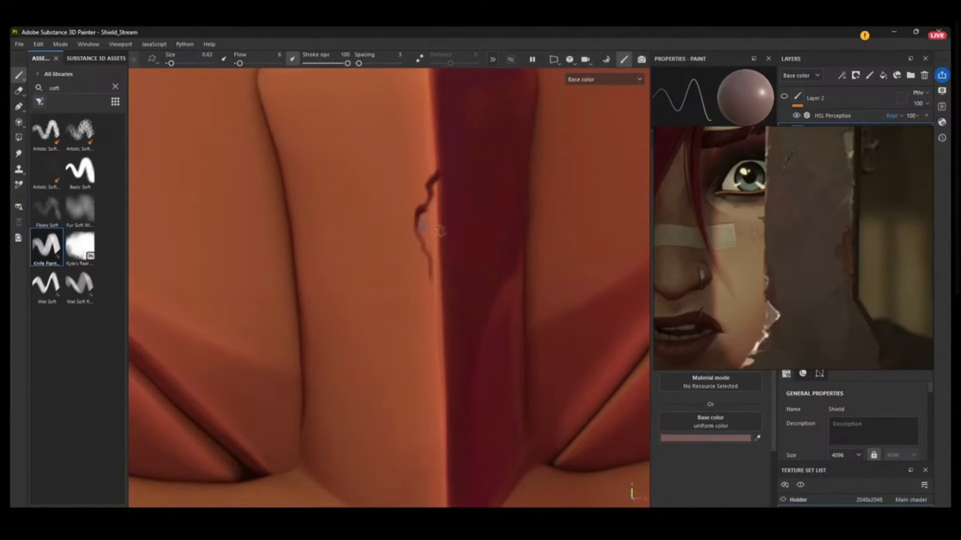
{"action": "right_click_drag", "start_coordinate": [441, 230], "coordinate": [444, 231], "text": "ctrl"}
{"action": "left_click_drag", "start_coordinate": [435, 193], "coordinate": [433, 187]}
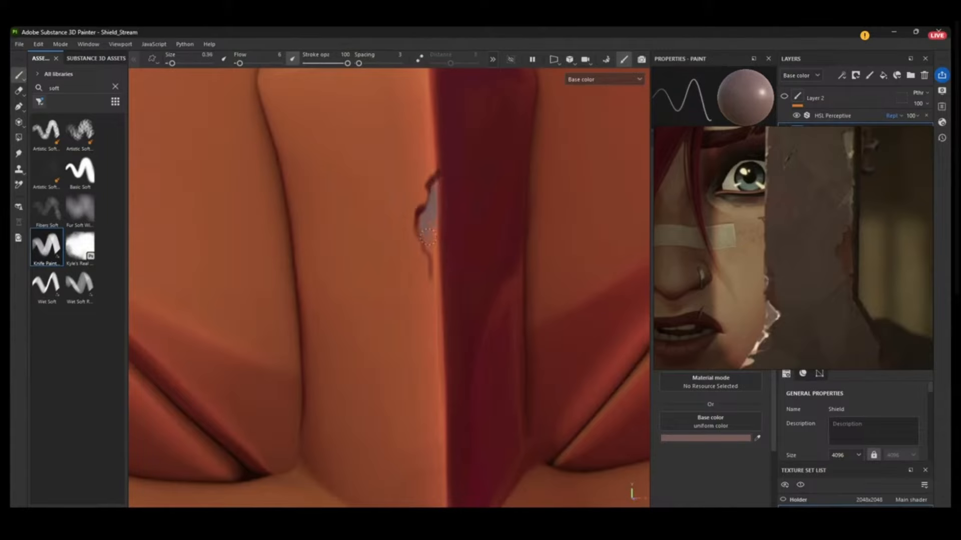
{"action": "key", "text": "bracketleft"}
- Lighten the base color to a paler pink and paint highlights inside and along the edge of the chip at brush size 0.34
{"action": "right_click_drag", "start_coordinate": [440, 270], "coordinate": [434, 311], "text": "alt"}
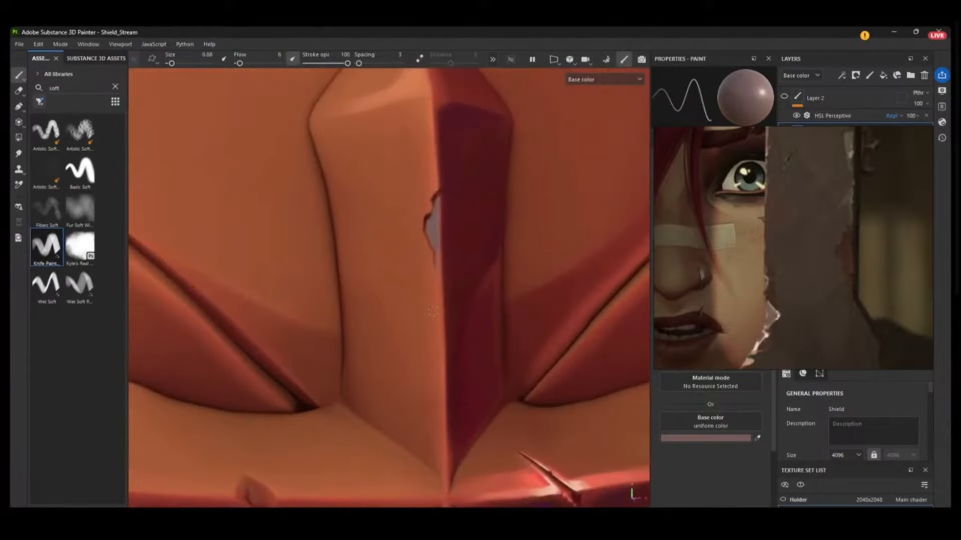
{"action": "left_click", "coordinate": [707, 439]}
{"action": "left_click", "coordinate": [513, 308]}
{"action": "left_click", "coordinate": [620, 241]}
{"action": "right_click_drag", "start_coordinate": [443, 280], "coordinate": [436, 393], "text": "alt"}
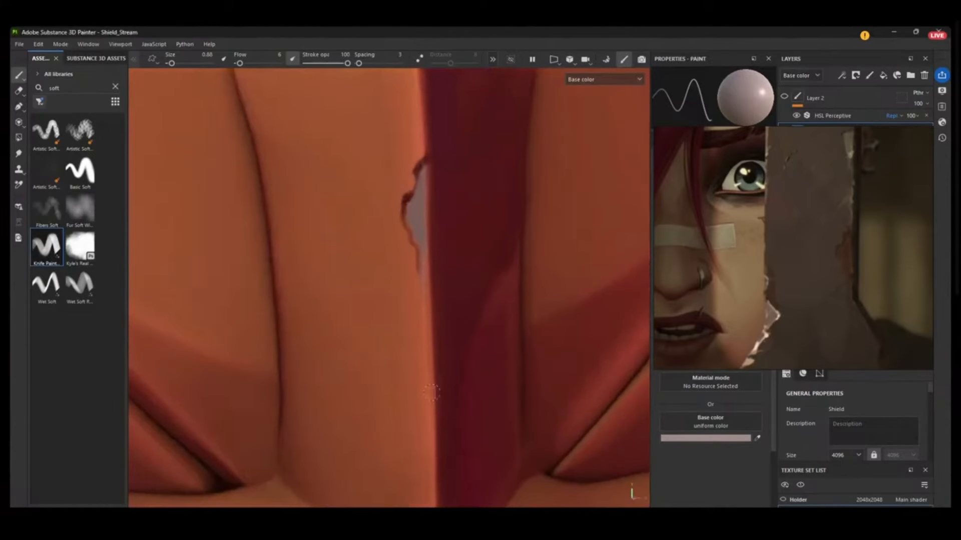
{"action": "right_click_drag", "start_coordinate": [421, 210], "coordinate": [411, 211], "text": "ctrl"}
{"action": "left_click_drag", "start_coordinate": [423, 245], "coordinate": [424, 193]}
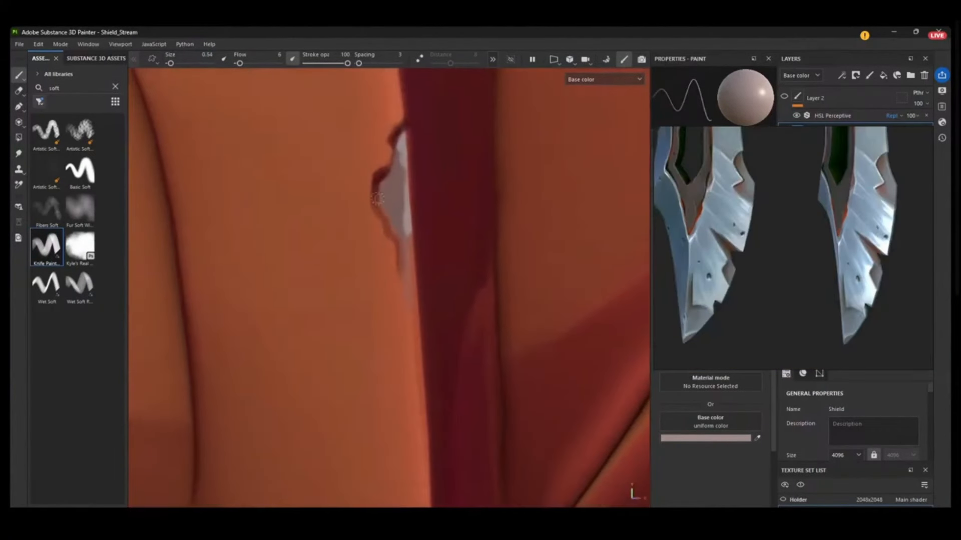
{"action": "left_click_drag", "start_coordinate": [378, 199], "coordinate": [412, 280]}
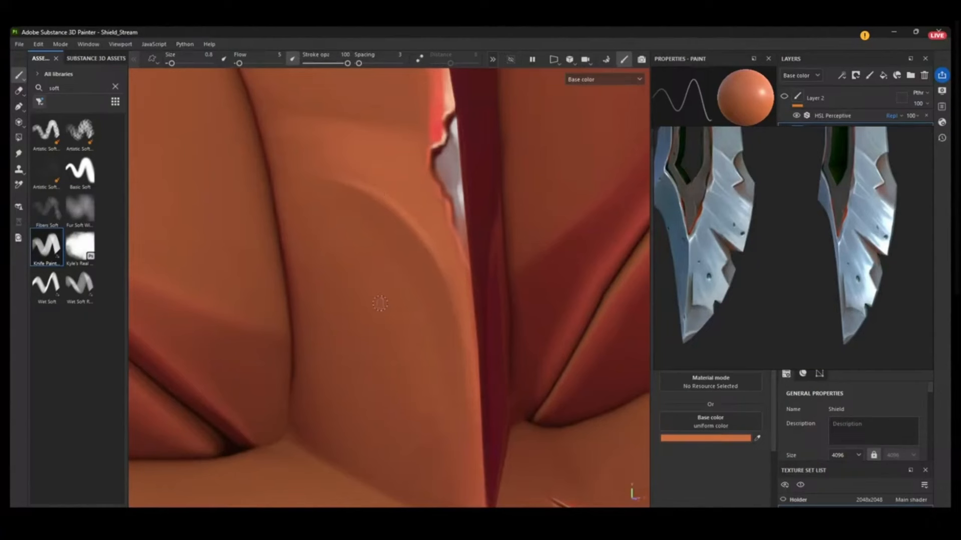
- Paint a soft orange highlight on the outer corner of the upper arm's pointed tip, adjusting the brush size between 0.64 and 1.4
{"action": "right_click_drag", "start_coordinate": [381, 303], "coordinate": [383, 440], "text": "alt"}
{"action": "mouse_move", "coordinate": [420, 248]}
{"action": "left_mouse_down", "text": "alt"}
{"action": "mouse_move", "coordinate": [397, 211]}
{"action": "mouse_move", "coordinate": [439, 215]}
{"action": "mouse_move", "coordinate": [392, 305]}
{"action": "mouse_move", "coordinate": [471, 287]}
{"action": "mouse_move", "coordinate": [332, 217]}
{"action": "mouse_move", "coordinate": [361, 235]}
{"action": "mouse_move", "coordinate": [388, 400]}
{"action": "mouse_move", "coordinate": [381, 279]}
{"action": "mouse_move", "coordinate": [409, 261]}
{"action": "mouse_move", "coordinate": [415, 139]}
{"action": "mouse_move", "coordinate": [425, 227]}
{"action": "mouse_move", "coordinate": [361, 210]}
{"action": "mouse_move", "coordinate": [414, 317]}
{"action": "mouse_move", "coordinate": [365, 208]}
{"action": "mouse_move", "coordinate": [412, 210]}
{"action": "left_mouse_up", "text": "alt"}
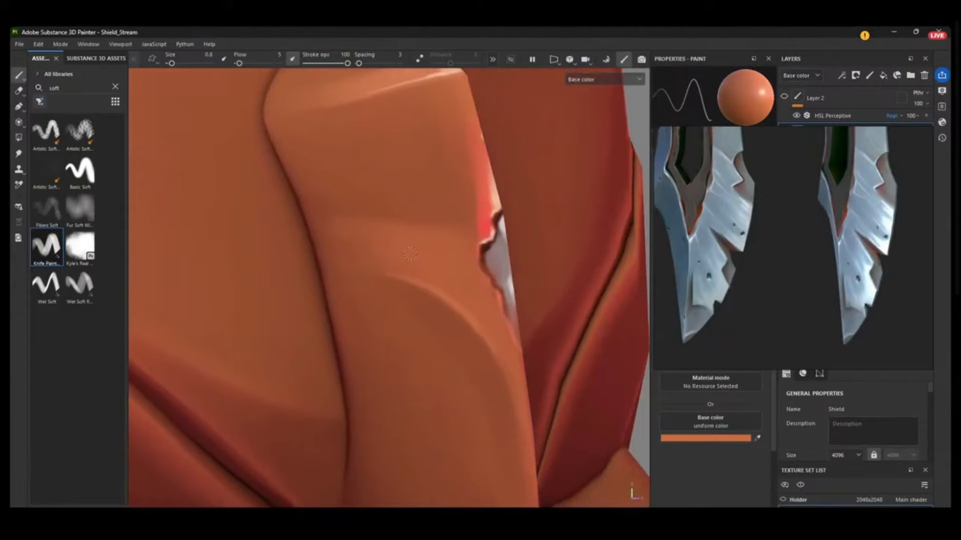
{"action": "left_click_drag", "start_coordinate": [418, 247], "coordinate": [381, 260], "text": "alt"}
{"action": "right_click_drag", "start_coordinate": [382, 260], "coordinate": [365, 274], "text": "alt"}
{"action": "mouse_move", "coordinate": [365, 274]}
{"action": "left_mouse_down", "text": "alt"}
{"action": "mouse_move", "coordinate": [405, 246]}
{"action": "mouse_move", "coordinate": [385, 254]}
{"action": "mouse_move", "coordinate": [351, 211]}
{"action": "left_mouse_up", "text": "alt"}
{"action": "right_click_drag", "start_coordinate": [367, 244], "coordinate": [376, 244], "text": "ctrl"}
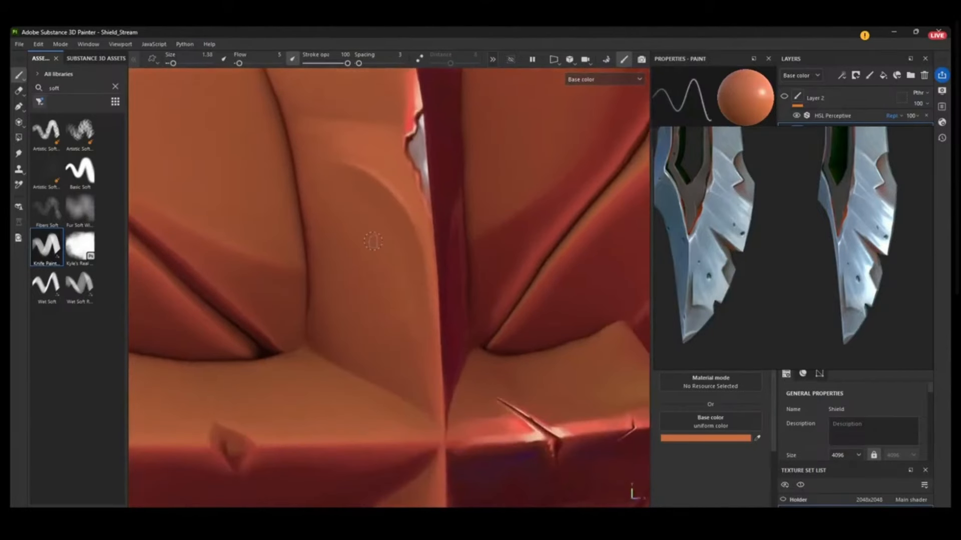
{"action": "mouse_move", "coordinate": [374, 243]}
{"action": "left_mouse_down", "text": "alt"}
{"action": "mouse_move", "coordinate": [362, 309]}
{"action": "mouse_move", "coordinate": [346, 290]}
{"action": "mouse_move", "coordinate": [380, 257]}
{"action": "mouse_move", "coordinate": [390, 265]}
{"action": "mouse_move", "coordinate": [357, 234]}
{"action": "mouse_move", "coordinate": [331, 231]}
{"action": "left_mouse_up", "text": "alt"}
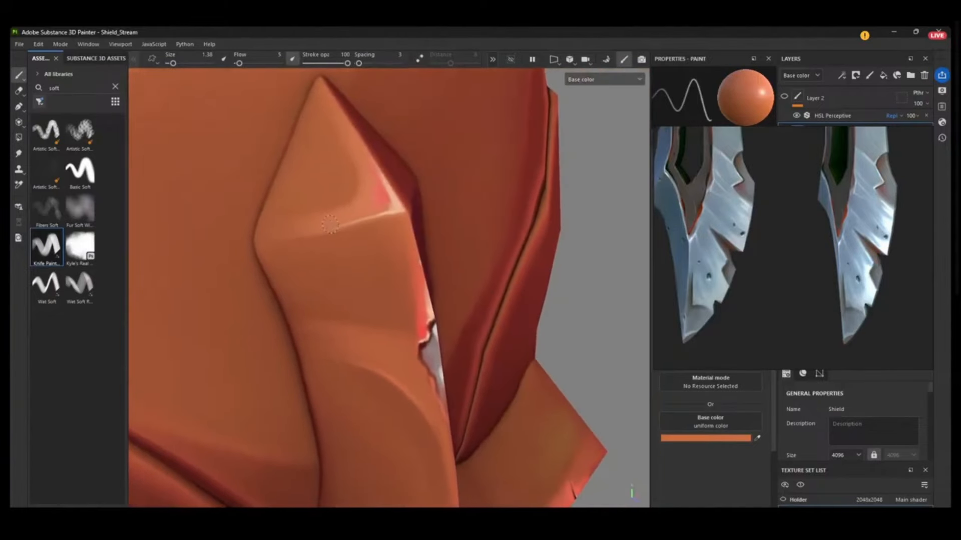
{"action": "right_click_drag", "start_coordinate": [331, 228], "coordinate": [319, 229], "text": "ctrl"}
{"action": "left_click_drag", "start_coordinate": [318, 228], "coordinate": [321, 264], "text": "alt"}
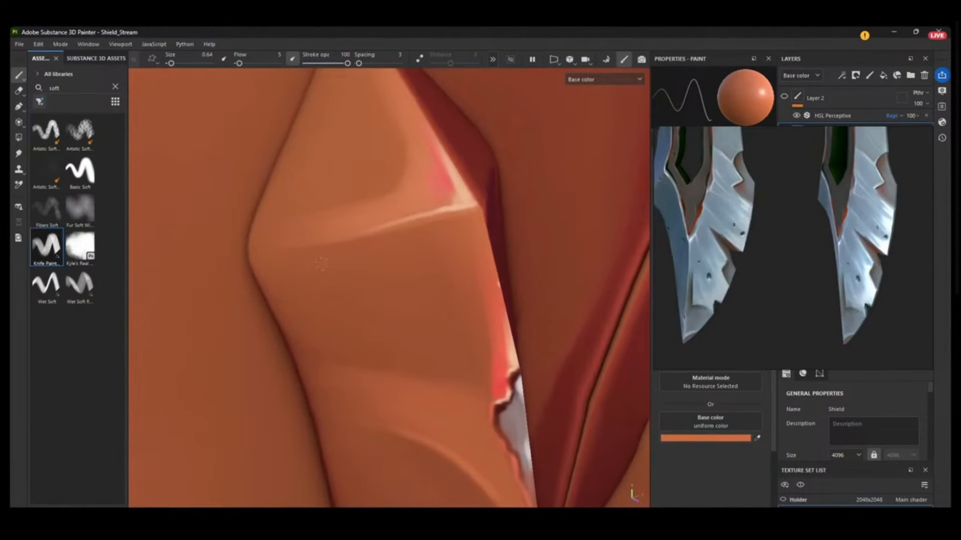
{"action": "right_click_drag", "start_coordinate": [315, 212], "coordinate": [296, 228], "text": "ctrl"}
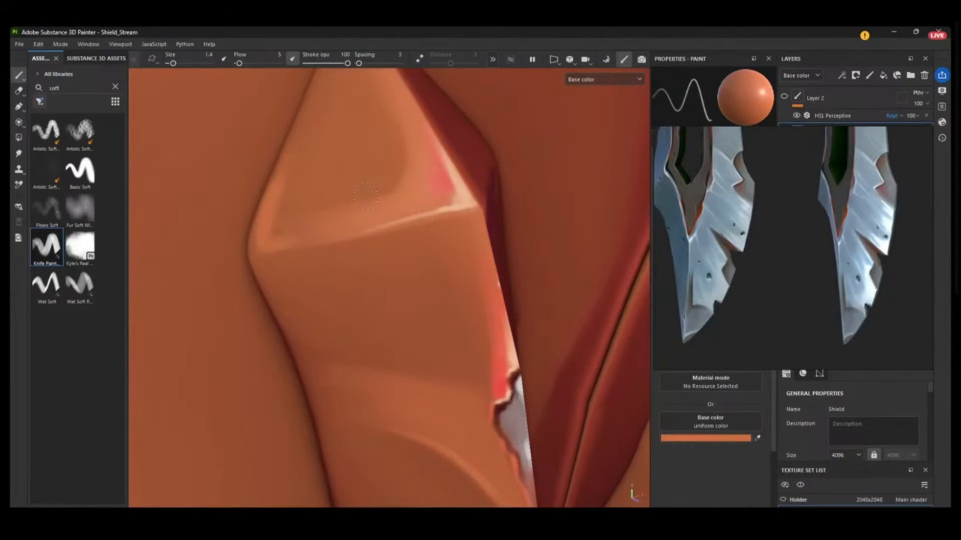
{"action": "right_click_drag", "start_coordinate": [366, 196], "coordinate": [380, 380], "text": "alt"}
{"action": "middle_click_drag", "start_coordinate": [387, 400], "coordinate": [399, 250], "text": "alt"}
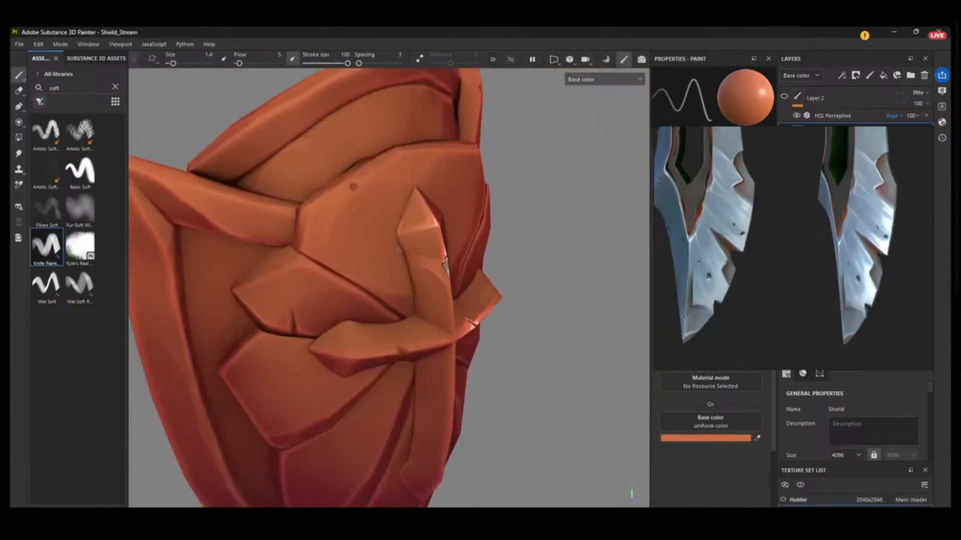
- Examine the painted cross on the shield from afar and from the front to judge how the edge damage and highlights read
{"action": "right_click_drag", "start_coordinate": [356, 155], "coordinate": [358, 287], "text": "alt"}
{"action": "middle_click_drag", "start_coordinate": [359, 305], "coordinate": [378, 244], "text": "alt"}
{"action": "right_click_drag", "start_coordinate": [376, 240], "coordinate": [357, 367], "text": "alt"}
{"action": "middle_click_drag", "start_coordinate": [354, 366], "coordinate": [368, 300], "text": "alt"}
{"action": "right_click_drag", "start_coordinate": [371, 120], "coordinate": [368, 169], "text": "alt"}
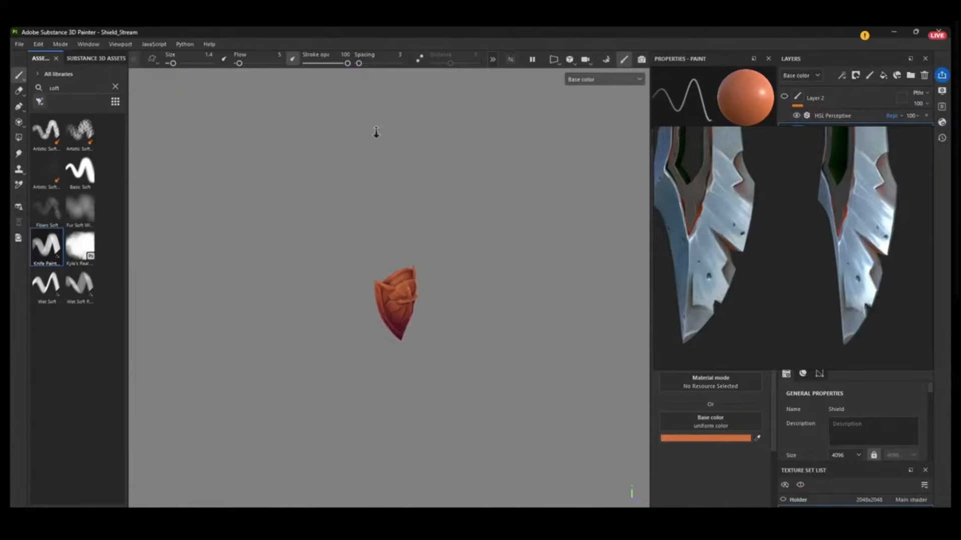
{"action": "left_click_drag", "start_coordinate": [356, 323], "coordinate": [396, 237], "text": "alt"}
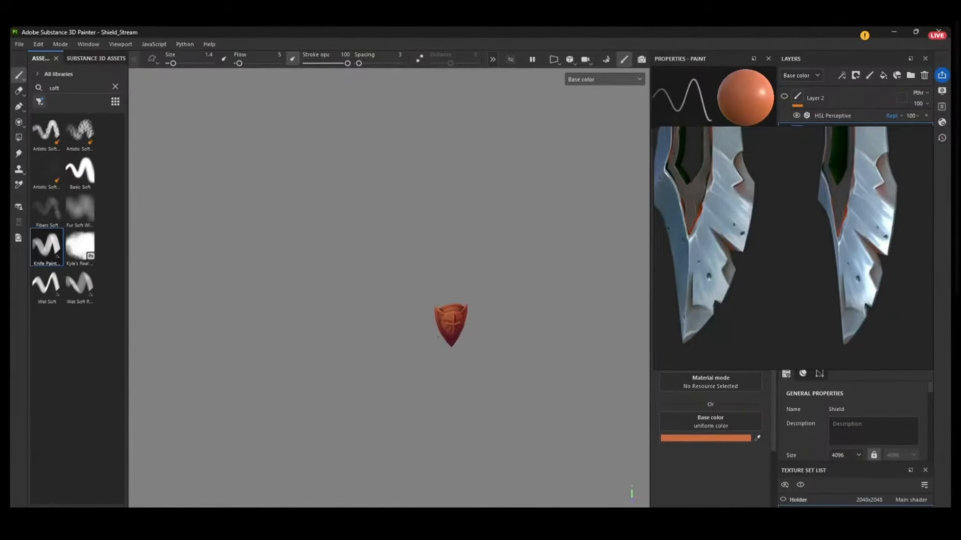
{"action": "middle_click_drag", "start_coordinate": [461, 227], "coordinate": [399, 201], "text": "alt"}
{"action": "mouse_move", "coordinate": [401, 204]}
{"action": "left_mouse_down", "text": "alt"}
{"action": "mouse_move", "coordinate": [420, 210]}
{"action": "mouse_move", "coordinate": [405, 198]}
{"action": "left_mouse_up", "text": "alt"}
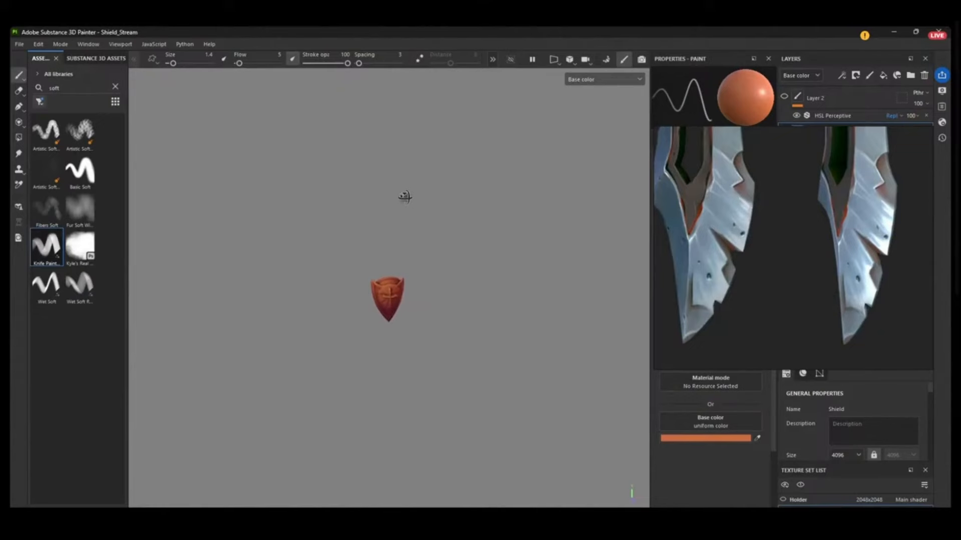
{"action": "mouse_move", "coordinate": [425, 261]}
{"action": "left_mouse_down", "text": "alt"}
{"action": "mouse_move", "coordinate": [474, 273]}
{"action": "mouse_move", "coordinate": [410, 292]}
{"action": "left_mouse_up", "text": "alt"}
{"action": "right_click_drag", "start_coordinate": [395, 249], "coordinate": [403, 280], "text": "alt"}
{"action": "middle_click_drag", "start_coordinate": [400, 400], "coordinate": [389, 299], "text": "alt"}
{"action": "middle_click_drag", "start_coordinate": [382, 227], "coordinate": [414, 322], "text": "alt"}
{"action": "right_click_drag", "start_coordinate": [414, 322], "coordinate": [410, 440], "text": "alt"}
{"action": "left_click_drag", "start_coordinate": [397, 341], "coordinate": [420, 250], "text": "alt"}
{"action": "right_click_drag", "start_coordinate": [401, 300], "coordinate": [408, 420], "text": "alt"}
{"action": "left_click_drag", "start_coordinate": [408, 419], "coordinate": [480, 260], "text": "alt"}
{"action": "right_click_drag", "start_coordinate": [480, 260], "coordinate": [496, 360], "text": "alt"}
{"action": "middle_click_drag", "start_coordinate": [495, 360], "coordinate": [446, 304], "text": "alt"}
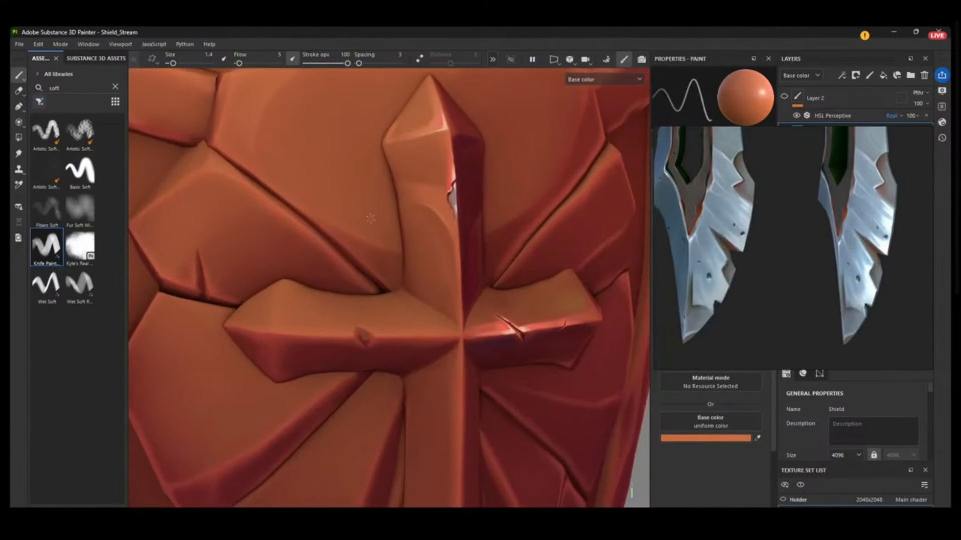
- Sample a brownish orange and soften the shading along the lower edge of the upper arm's pointed tip with brush size 1.89
{"action": "left_click_drag", "start_coordinate": [445, 305], "coordinate": [483, 300], "text": "alt"}
{"action": "right_click_drag", "start_coordinate": [431, 205], "coordinate": [435, 260], "text": "alt"}
{"action": "middle_click_drag", "start_coordinate": [435, 259], "coordinate": [395, 312], "text": "alt"}
{"action": "left_click_drag", "start_coordinate": [386, 224], "coordinate": [417, 265], "text": "alt"}
{"action": "right_click_drag", "start_coordinate": [390, 280], "coordinate": [395, 325], "text": "alt"}
{"action": "middle_click_drag", "start_coordinate": [388, 320], "coordinate": [382, 386], "text": "alt"}
{"action": "middle_click_drag", "start_coordinate": [356, 288], "coordinate": [411, 265], "text": "alt"}
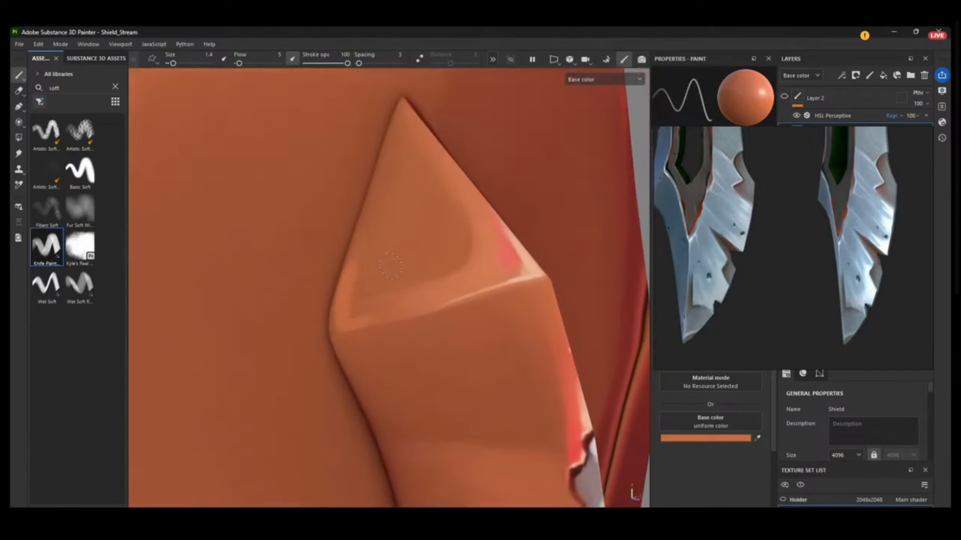
{"action": "right_click_drag", "start_coordinate": [377, 276], "coordinate": [384, 276], "text": "ctrl"}
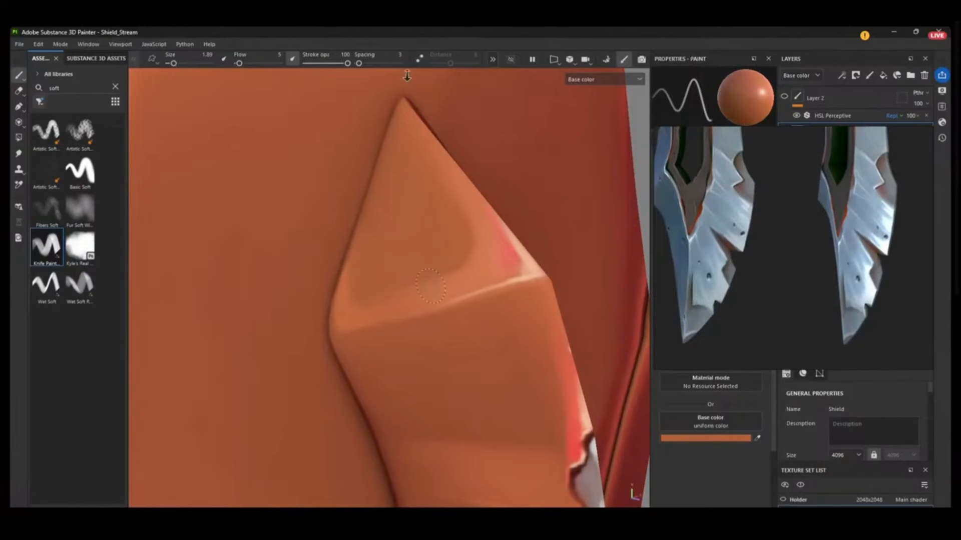
- Examine the cross's upper arm and the surrounding shield surface from several angles and distances
{"action": "right_click_drag", "start_coordinate": [407, 78], "coordinate": [410, 345], "text": "alt"}
{"action": "middle_click_drag", "start_coordinate": [411, 346], "coordinate": [406, 198], "text": "alt"}
{"action": "left_click_drag", "start_coordinate": [416, 205], "coordinate": [388, 248], "text": "alt"}
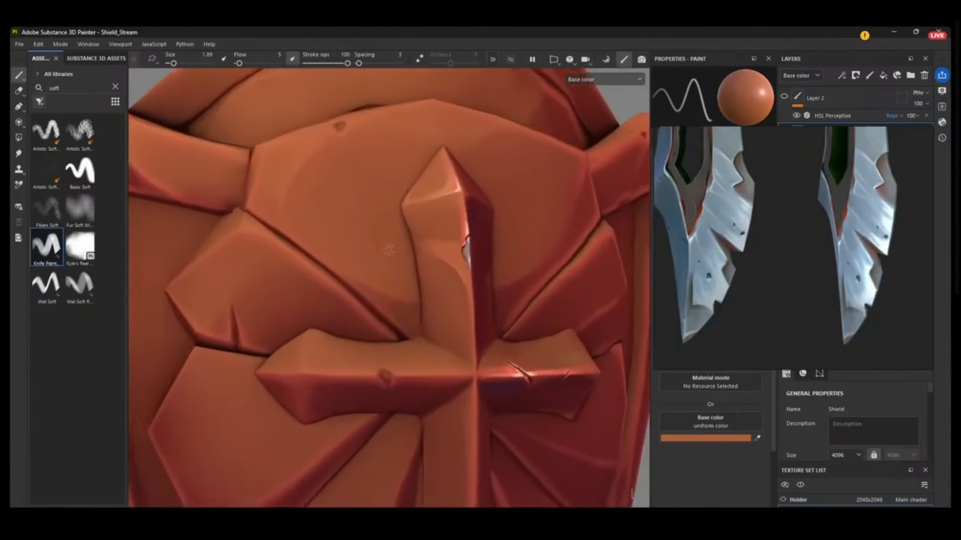
{"action": "right_click_drag", "start_coordinate": [388, 249], "coordinate": [353, 203], "text": "alt"}
{"action": "left_click_drag", "start_coordinate": [353, 202], "coordinate": [356, 170], "text": "alt"}
{"action": "middle_click_drag", "start_coordinate": [426, 186], "coordinate": [380, 251], "text": "alt"}
{"action": "left_click_drag", "start_coordinate": [380, 251], "coordinate": [398, 184], "text": "alt"}
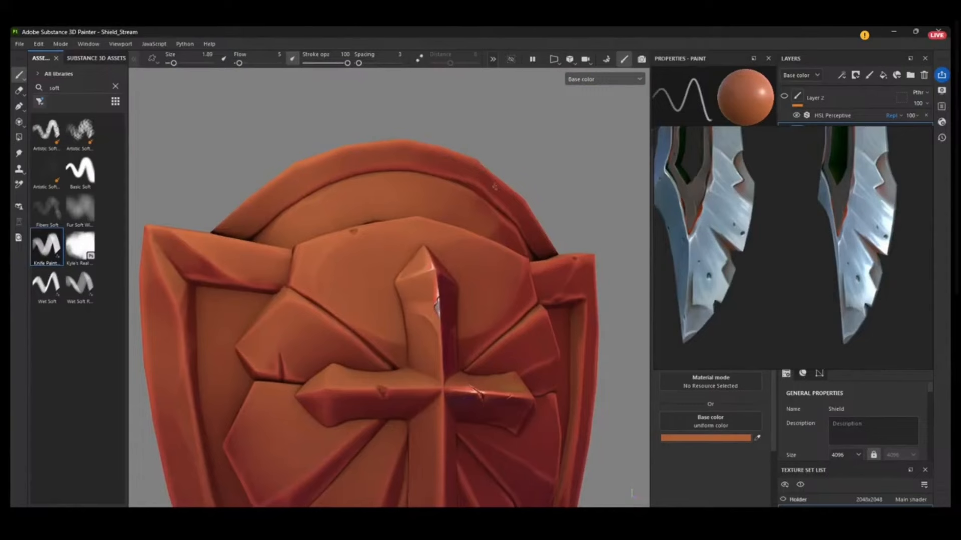
{"action": "middle_click_drag", "start_coordinate": [435, 246], "coordinate": [463, 188], "text": "alt"}
{"action": "left_click_drag", "start_coordinate": [408, 224], "coordinate": [434, 237], "text": "alt"}
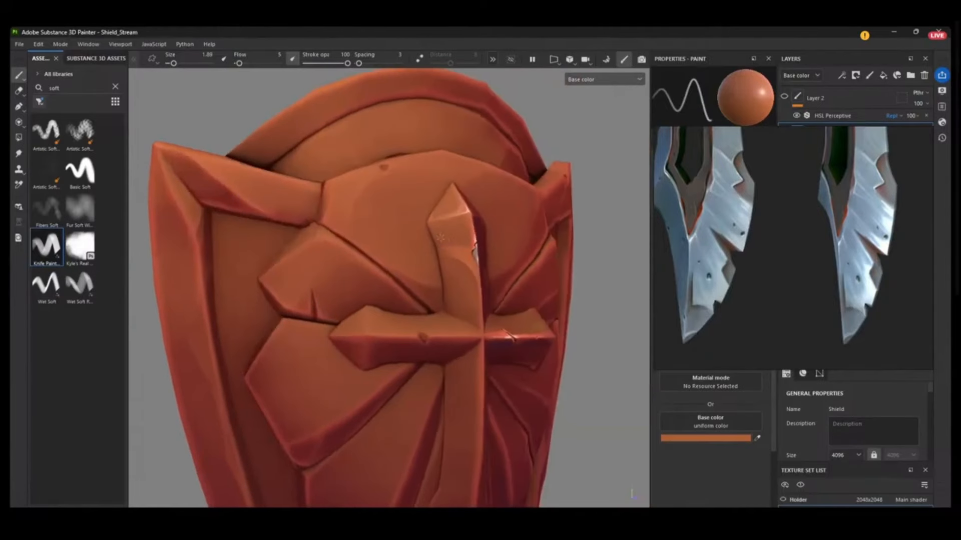
- Sample a reddish orange and paint a soft curved facet edge below the upper arm's tip with brush size 0.82
{"action": "right_click_drag", "start_coordinate": [434, 238], "coordinate": [434, 372], "text": "alt"}
{"action": "middle_click_drag", "start_coordinate": [434, 372], "coordinate": [363, 267], "text": "alt"}
{"action": "right_click_drag", "start_coordinate": [373, 170], "coordinate": [403, 242], "text": "alt"}
{"action": "middle_click_drag", "start_coordinate": [404, 242], "coordinate": [370, 316], "text": "alt"}
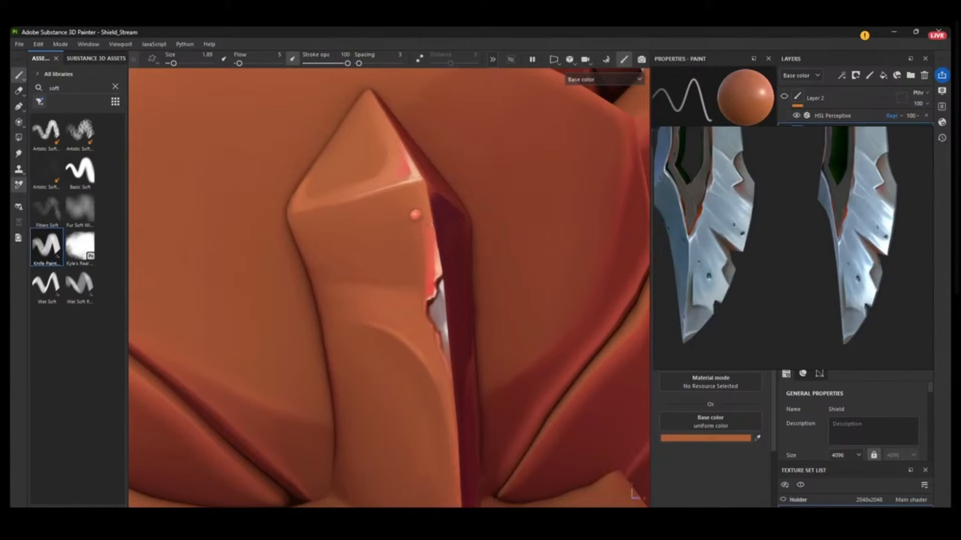
{"action": "mouse_move", "coordinate": [410, 247]}
{"action": "right_mouse_down", "text": "ctrl"}
{"action": "mouse_move", "coordinate": [420, 242]}
{"action": "mouse_move", "coordinate": [403, 300]}
{"action": "mouse_move", "coordinate": [370, 306]}
{"action": "right_mouse_up", "text": "ctrl"}
{"action": "middle_click_drag", "start_coordinate": [370, 306], "coordinate": [372, 225], "text": "alt"}
{"action": "left_click_drag", "start_coordinate": [372, 224], "coordinate": [362, 229], "text": "alt"}
{"action": "right_click_drag", "start_coordinate": [363, 229], "coordinate": [357, 230], "text": "ctrl"}
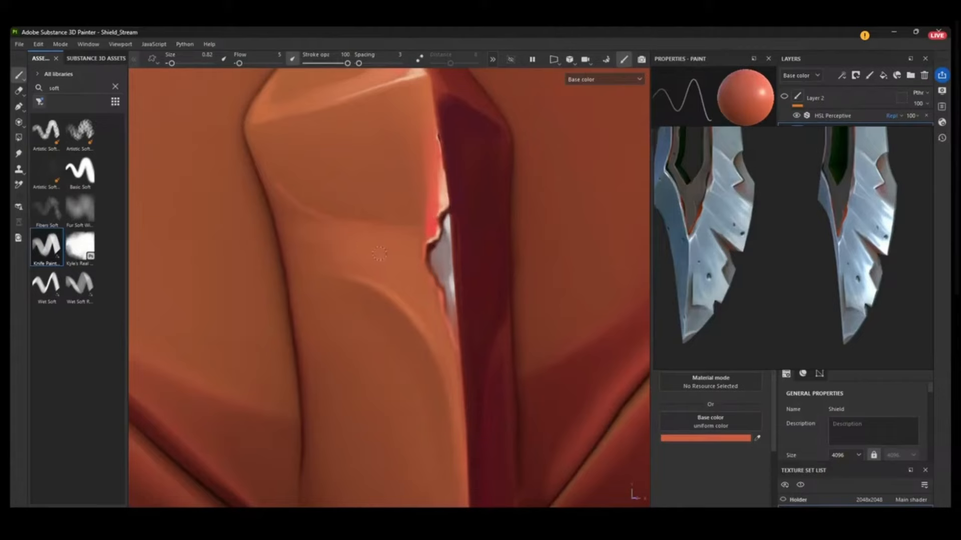
- Blend the curved facet edge into the upper arm using sampled brownish and lighter oranges with brush sizes 2.24 and 2.63
{"action": "right_click_drag", "start_coordinate": [289, 212], "coordinate": [293, 210], "text": "ctrl"}
{"action": "right_click_drag", "start_coordinate": [311, 218], "coordinate": [331, 219], "text": "ctrl"}
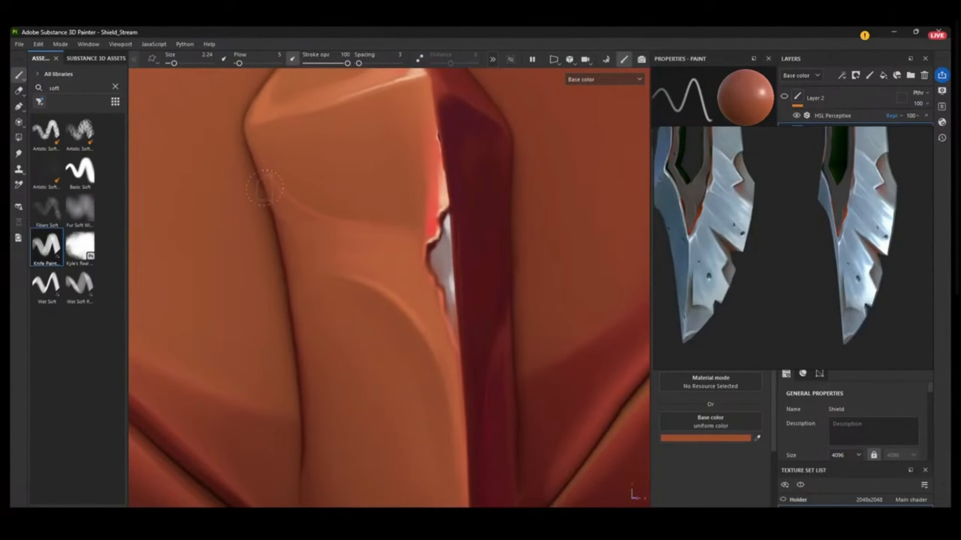
{"action": "right_click_drag", "start_coordinate": [342, 229], "coordinate": [350, 229], "text": "ctrl"}
{"action": "mouse_move", "coordinate": [386, 215]}
{"action": "right_mouse_down", "text": "alt"}
{"action": "mouse_move", "coordinate": [379, 96]}
{"action": "mouse_move", "coordinate": [391, 221]}
{"action": "right_mouse_up", "text": "alt"}
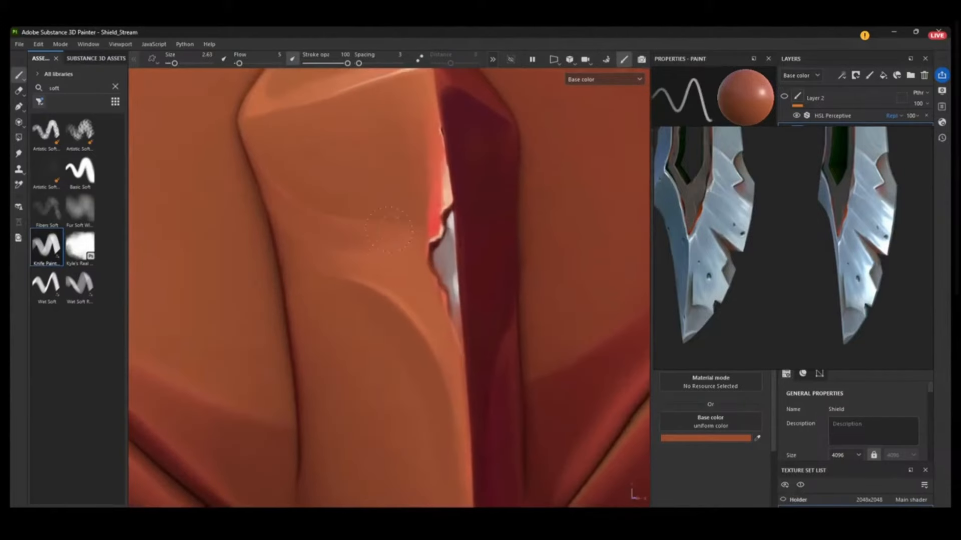
{"action": "key", "text": "p"}
{"action": "left_click", "coordinate": [375, 251]}
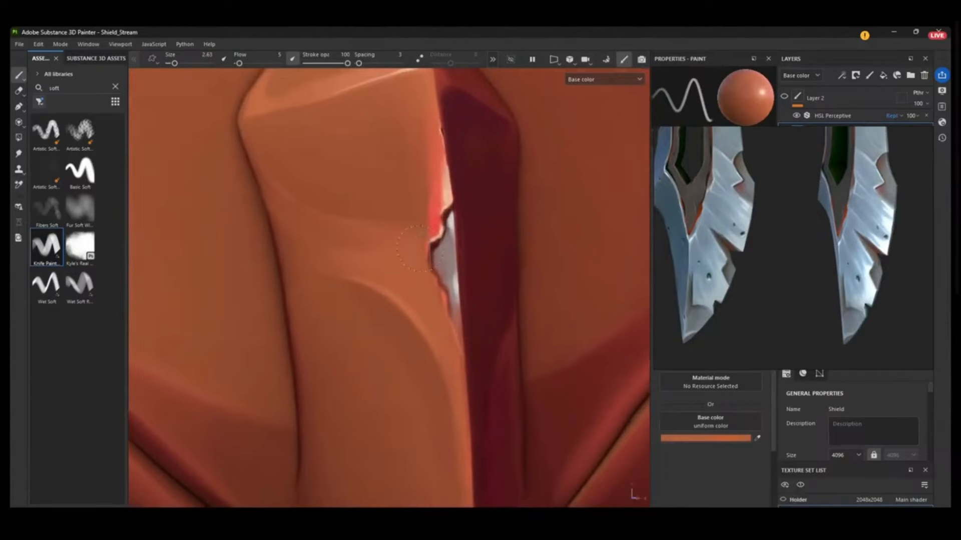
{"action": "right_click_drag", "start_coordinate": [404, 291], "coordinate": [370, 332], "text": "alt"}
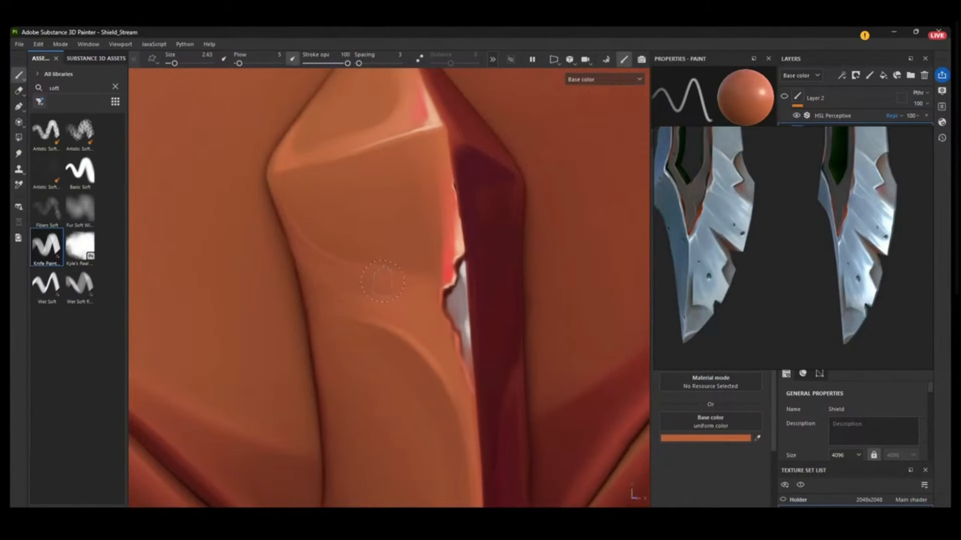
{"action": "key", "text": "p"}
{"action": "left_click", "coordinate": [376, 281]}
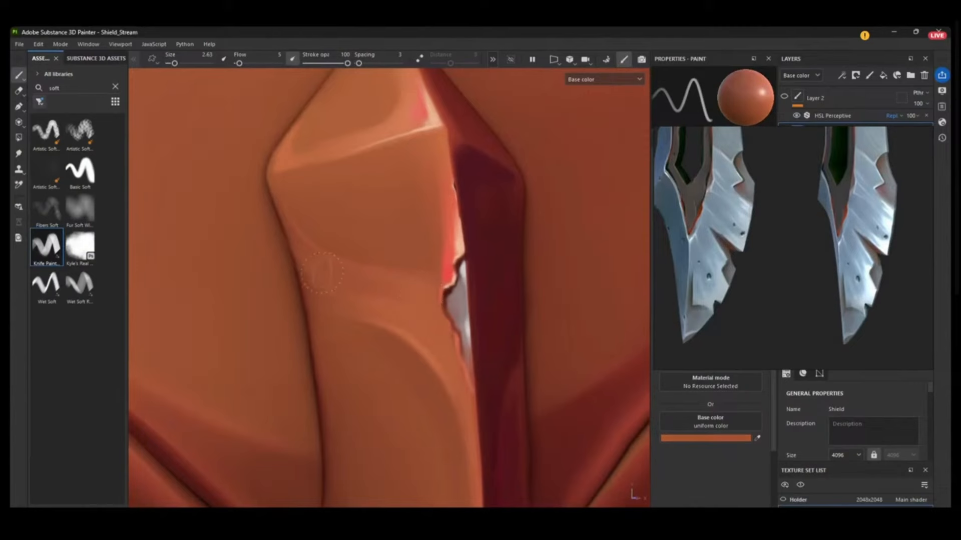
- Enlarge the brush to 3.56 and smooth the lighter orange band across the middle of the upper arm
{"action": "right_click_drag", "start_coordinate": [383, 92], "coordinate": [364, 180], "text": "alt"}
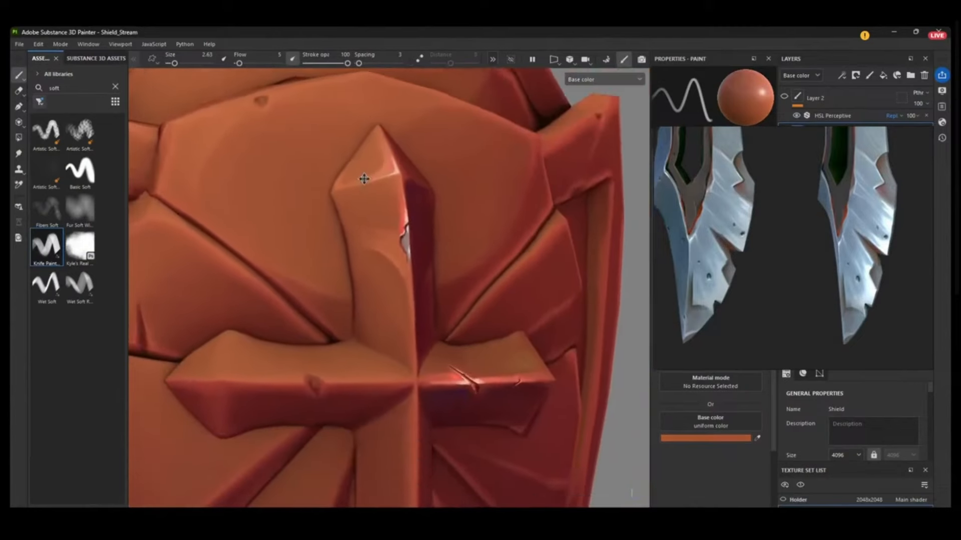
{"action": "left_click_drag", "start_coordinate": [365, 180], "coordinate": [400, 191], "text": "alt"}
{"action": "right_click_drag", "start_coordinate": [400, 191], "coordinate": [361, 399], "text": "alt"}
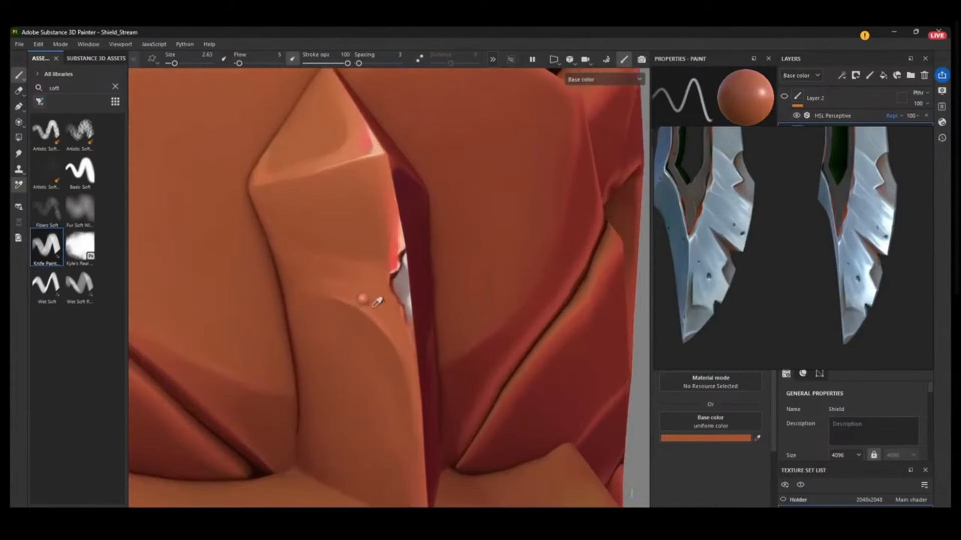
{"action": "key", "text": "bracketright"}
{"action": "key", "text": "bracketright"}
{"action": "right_click_drag", "start_coordinate": [360, 328], "coordinate": [352, 454], "text": "alt"}
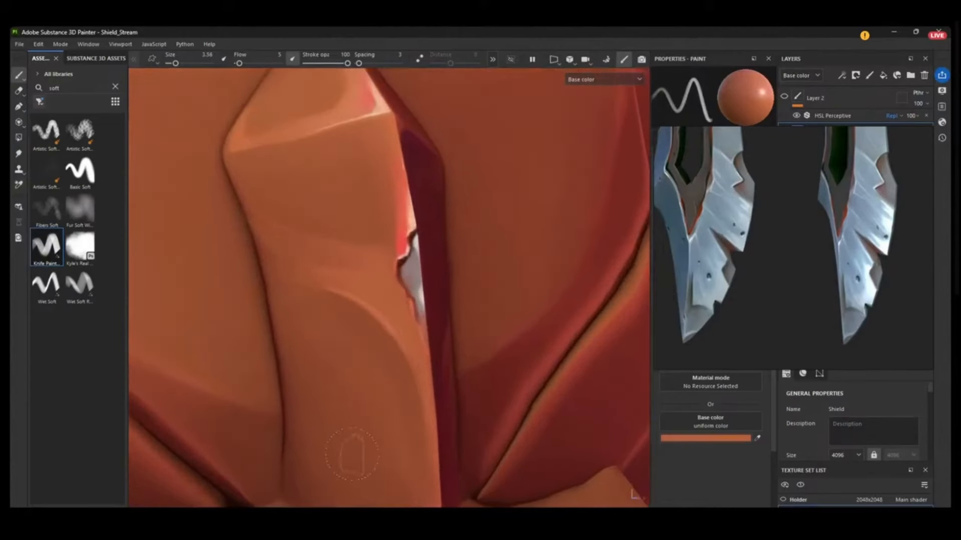
{"action": "middle_click_drag", "start_coordinate": [322, 349], "coordinate": [379, 292], "text": "alt"}
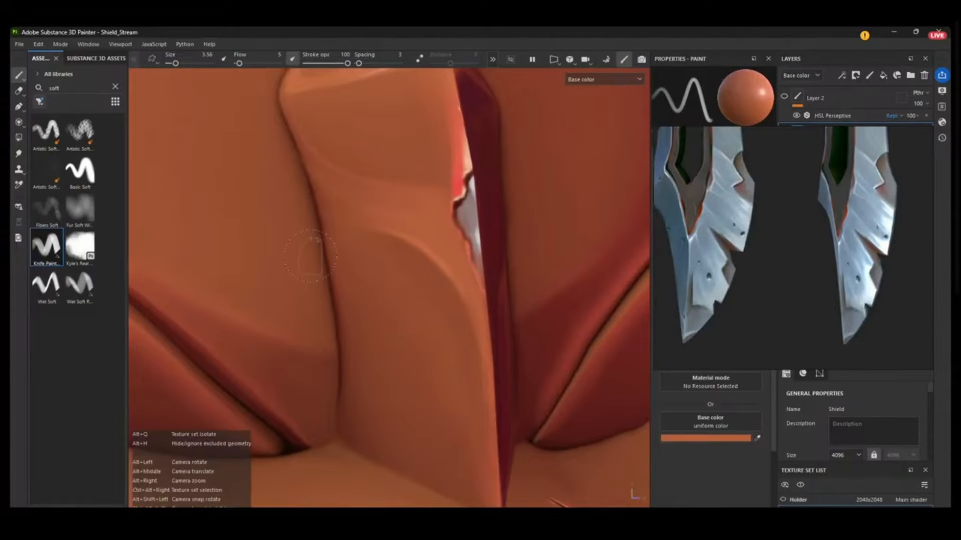
- Paint dark red shading and pale edge highlights around the chip on the left horizontal arm's ridge with brush size 1.06
{"action": "right_click_drag", "start_coordinate": [325, 386], "coordinate": [333, 186], "text": "alt"}
{"action": "left_click_drag", "start_coordinate": [333, 186], "coordinate": [327, 200], "text": "alt"}
{"action": "middle_click_drag", "start_coordinate": [373, 310], "coordinate": [405, 270], "text": "alt"}
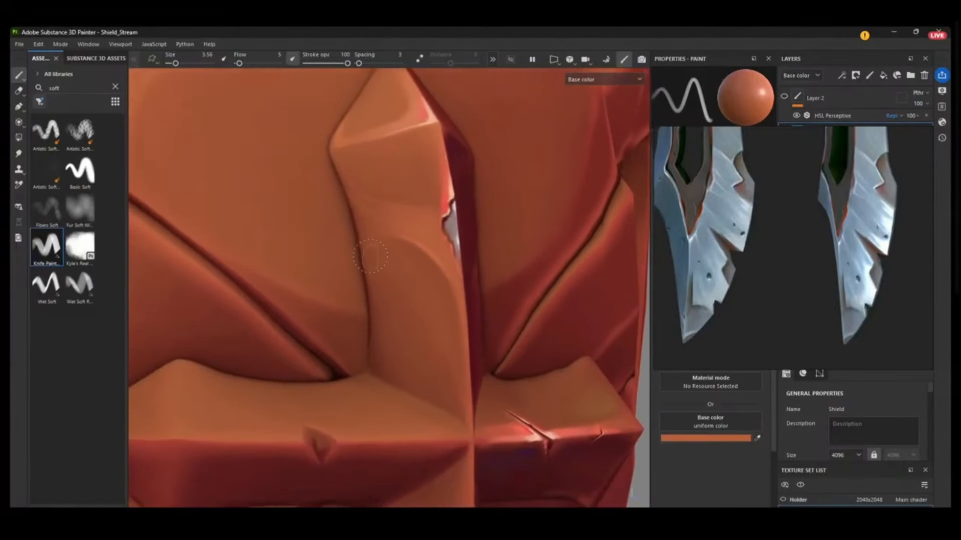
{"action": "right_click_drag", "start_coordinate": [423, 345], "coordinate": [426, 254], "text": "alt"}
{"action": "mouse_move", "coordinate": [427, 254]}
{"action": "left_mouse_down", "text": "alt"}
{"action": "mouse_move", "coordinate": [392, 258]}
{"action": "mouse_move", "coordinate": [432, 261]}
{"action": "left_mouse_up", "text": "alt"}
{"action": "mouse_move", "coordinate": [432, 262]}
{"action": "right_mouse_down", "text": "alt"}
{"action": "mouse_move", "coordinate": [401, 444]}
{"action": "mouse_move", "coordinate": [433, 274]}
{"action": "right_mouse_up", "text": "alt"}
{"action": "left_click_drag", "start_coordinate": [433, 274], "coordinate": [456, 250], "text": "alt"}
{"action": "right_click_drag", "start_coordinate": [425, 280], "coordinate": [382, 471], "text": "alt"}
{"action": "key", "text": "p"}
{"action": "left_click", "coordinate": [399, 297]}
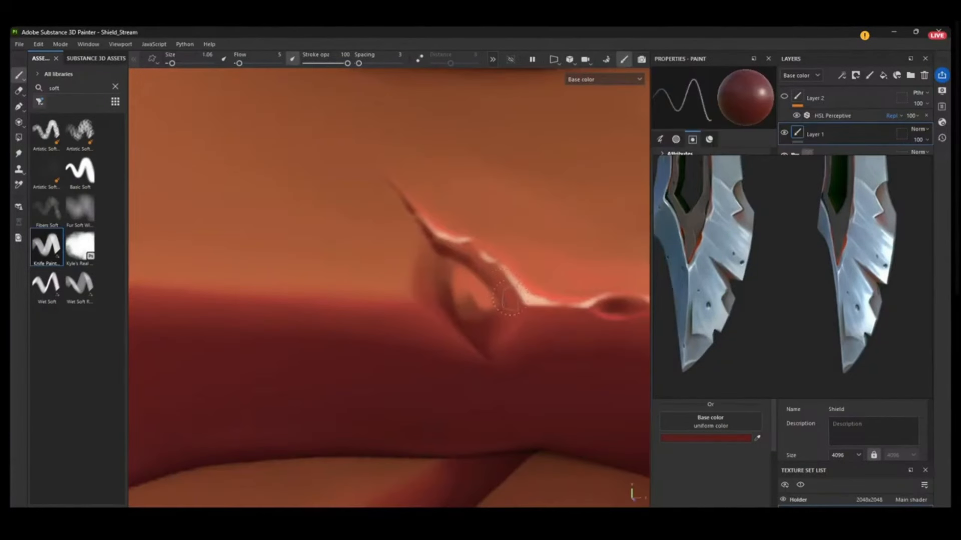
{"action": "left_click_drag", "start_coordinate": [509, 300], "coordinate": [498, 293]}
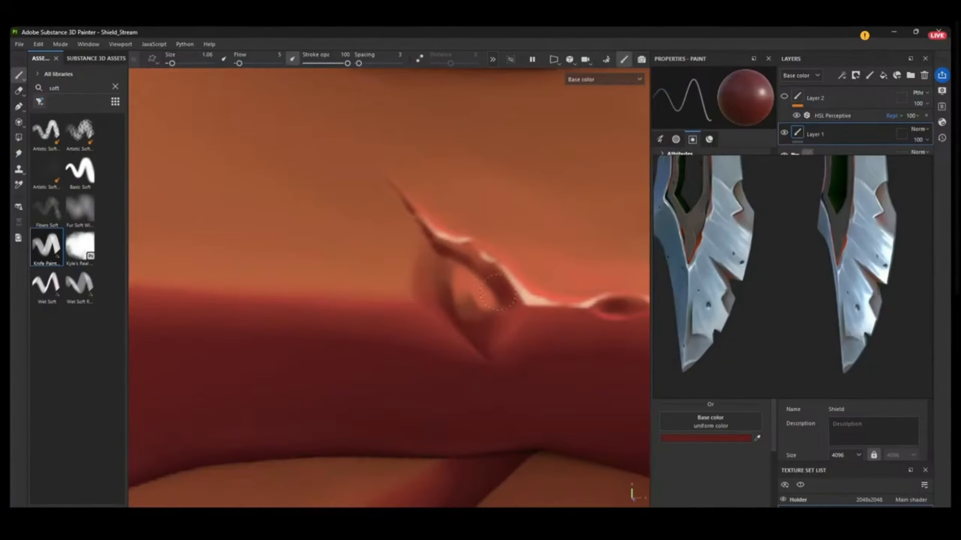
- Clear the weapon reference off the layer stack and examine the whole front of the shield from different distances
{"action": "right_click_drag", "start_coordinate": [564, 126], "coordinate": [480, 100], "text": "alt"}
{"action": "right_click_drag", "start_coordinate": [434, 401], "coordinate": [413, 201], "text": "alt"}
{"action": "middle_click_drag", "start_coordinate": [408, 301], "coordinate": [407, 200], "text": "alt"}
{"action": "mouse_move", "coordinate": [410, 336]}
{"action": "right_mouse_down", "text": "alt"}
{"action": "mouse_move", "coordinate": [387, 276]}
{"action": "mouse_move", "coordinate": [394, 245]}
{"action": "right_mouse_up", "text": "alt"}
{"action": "mouse_move", "coordinate": [421, 233]}
{"action": "middle_mouse_down", "text": "alt"}
{"action": "mouse_move", "coordinate": [401, 223]}
{"action": "mouse_move", "coordinate": [391, 195]}
{"action": "middle_mouse_up", "text": "alt"}
{"action": "mouse_move", "coordinate": [393, 233]}
{"action": "left_mouse_down", "text": "alt"}
{"action": "mouse_move", "coordinate": [405, 243]}
{"action": "mouse_move", "coordinate": [414, 237]}
{"action": "left_mouse_up", "text": "alt"}
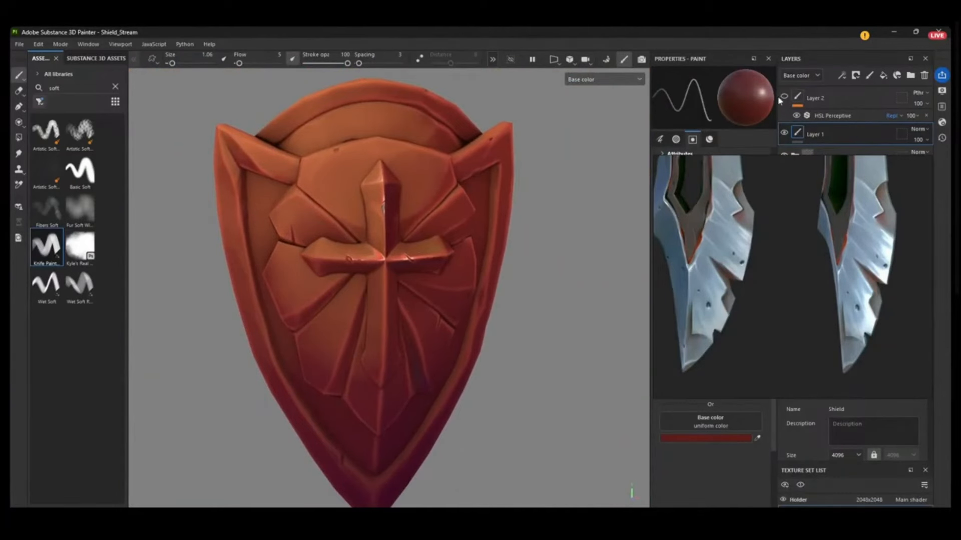
{"action": "left_click", "coordinate": [898, 165]}
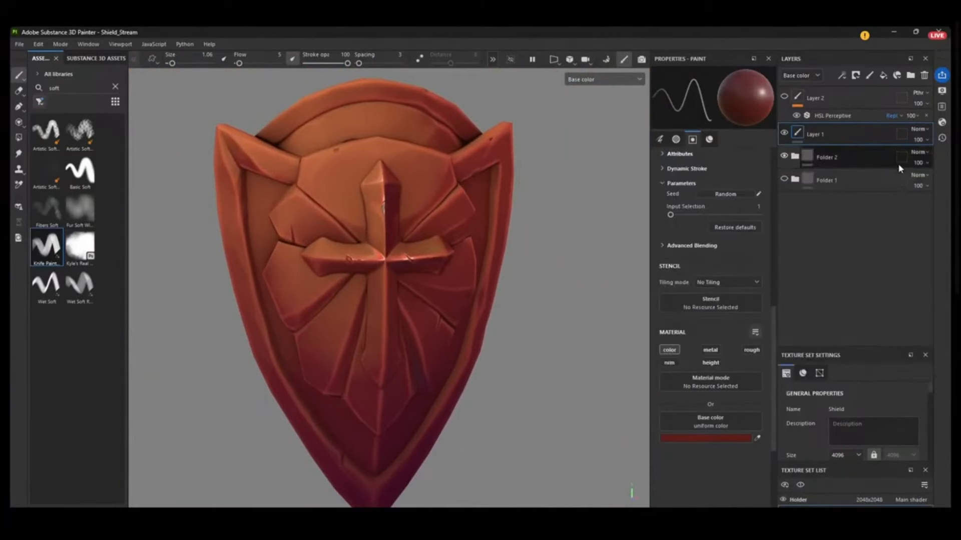
{"action": "left_click_drag", "start_coordinate": [545, 220], "coordinate": [544, 269], "text": "alt"}
{"action": "right_click_drag", "start_coordinate": [544, 268], "coordinate": [549, 306], "text": "alt"}
{"action": "middle_click_drag", "start_coordinate": [530, 311], "coordinate": [600, 280], "text": "alt"}
{"action": "right_click_drag", "start_coordinate": [601, 280], "coordinate": [591, 255], "text": "alt"}
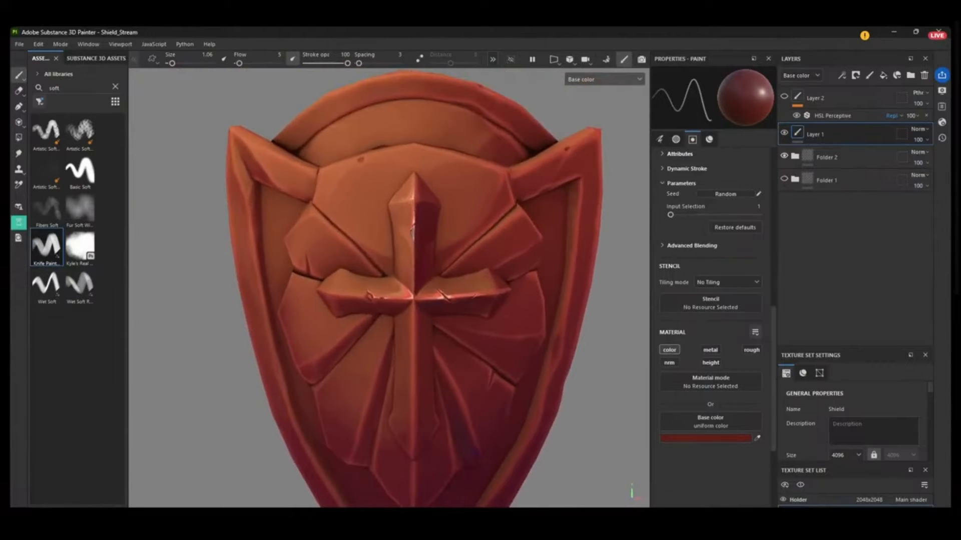
- Search the assets for "pbr" and add the PBR Validate (Metallic Roughness) filter at the top of the layer stack
{"action": "left_click", "coordinate": [875, 105]}
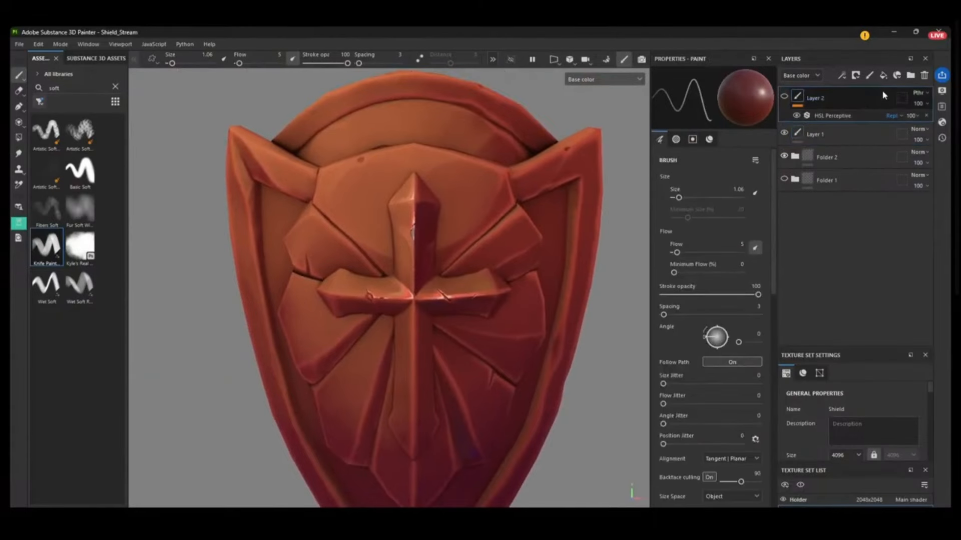
{"action": "left_click", "coordinate": [850, 115]}
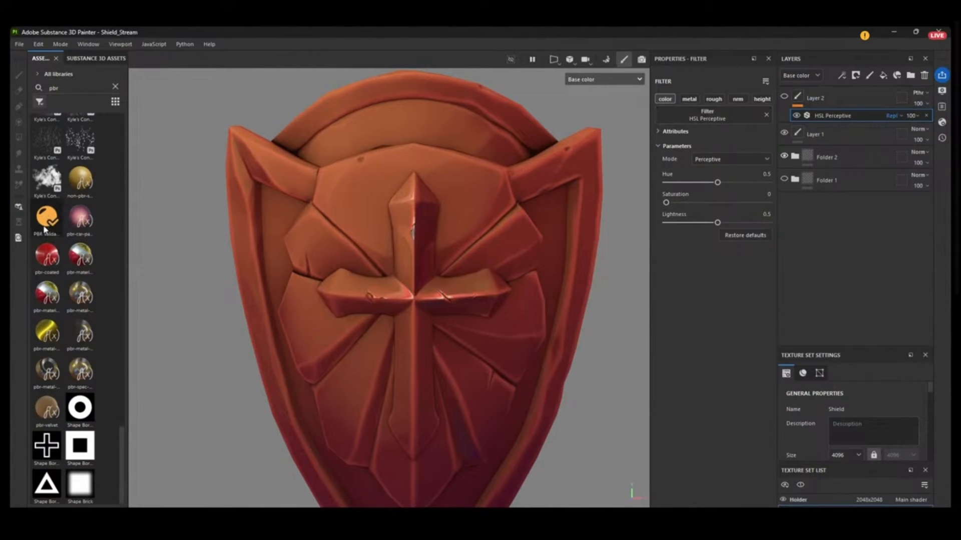
{"action": "left_click_drag", "start_coordinate": [46, 225], "coordinate": [830, 91]}
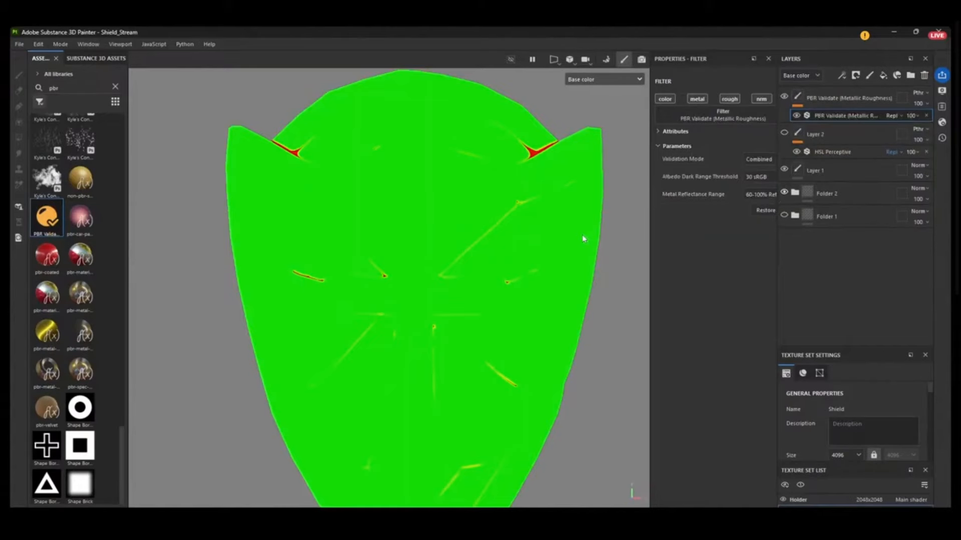
- Examine the PBR validation colors across the shield's front, sides and back, including the area around the straps
{"action": "left_click_drag", "start_coordinate": [629, 355], "coordinate": [458, 356], "text": "alt"}
{"action": "left_click_drag", "start_coordinate": [389, 286], "coordinate": [580, 225], "text": "alt"}
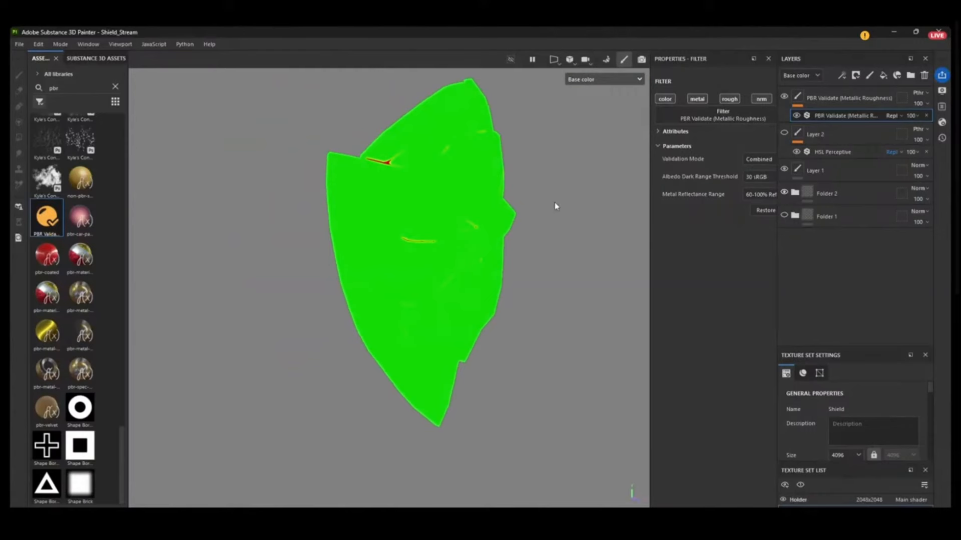
{"action": "left_click_drag", "start_coordinate": [560, 302], "coordinate": [378, 226], "text": "alt"}
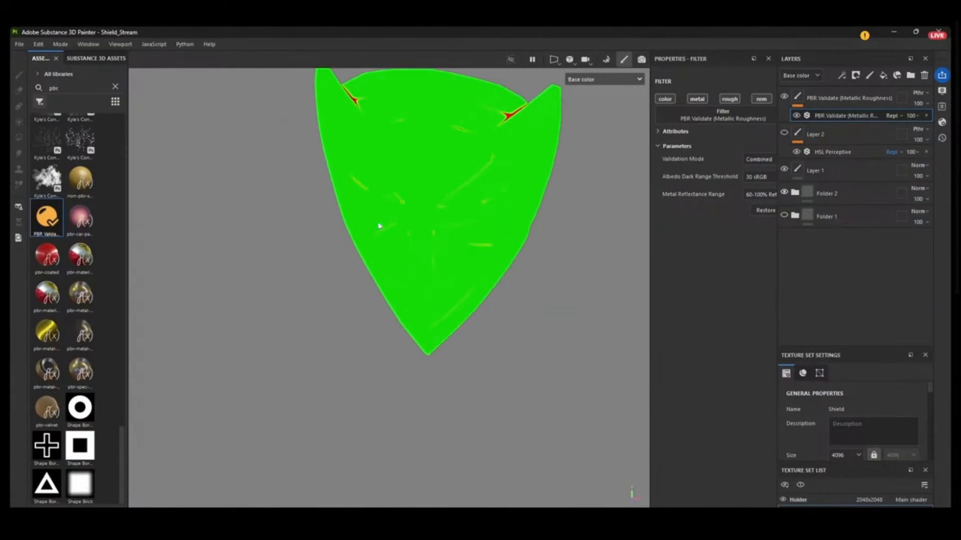
{"action": "left_click_drag", "start_coordinate": [495, 261], "coordinate": [461, 212], "text": "alt"}
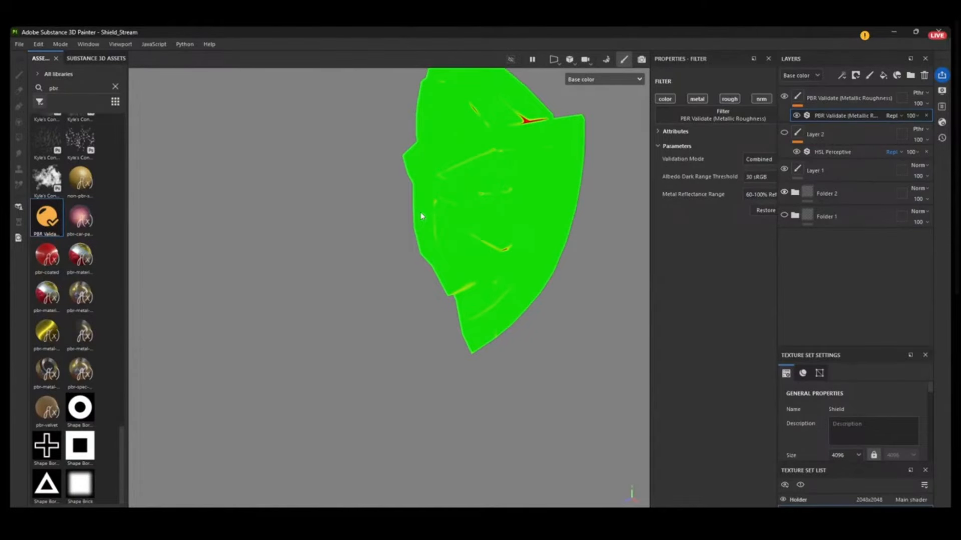
{"action": "left_click_drag", "start_coordinate": [487, 315], "coordinate": [558, 289], "text": "alt"}
{"action": "right_click_drag", "start_coordinate": [493, 356], "coordinate": [497, 414], "text": "alt"}
{"action": "middle_click_drag", "start_coordinate": [499, 281], "coordinate": [454, 390], "text": "alt"}
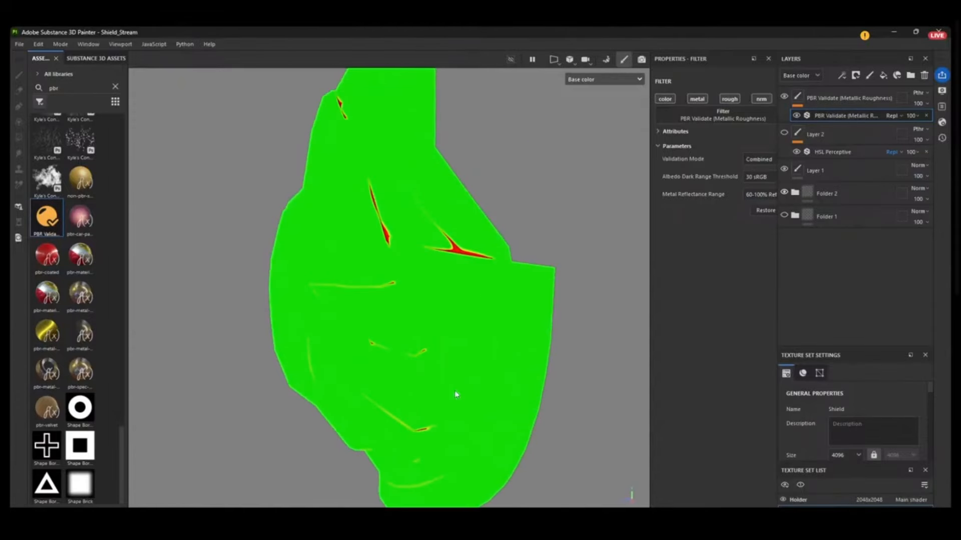
{"action": "left_click_drag", "start_coordinate": [472, 259], "coordinate": [445, 300], "text": "alt"}
{"action": "middle_click_drag", "start_coordinate": [435, 298], "coordinate": [349, 407], "text": "alt"}
{"action": "left_click_drag", "start_coordinate": [360, 398], "coordinate": [390, 280], "text": "alt"}
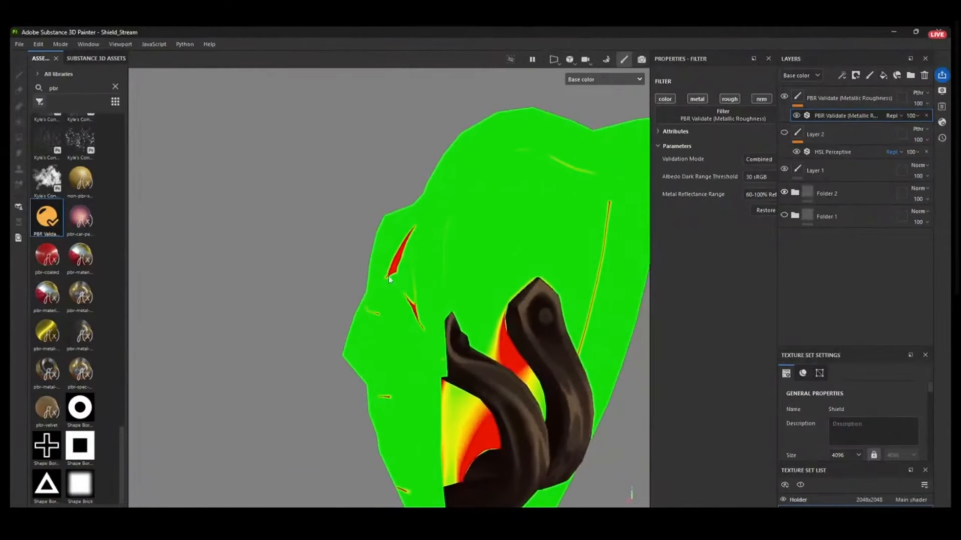
{"action": "left_click_drag", "start_coordinate": [436, 379], "coordinate": [320, 295], "text": "alt"}
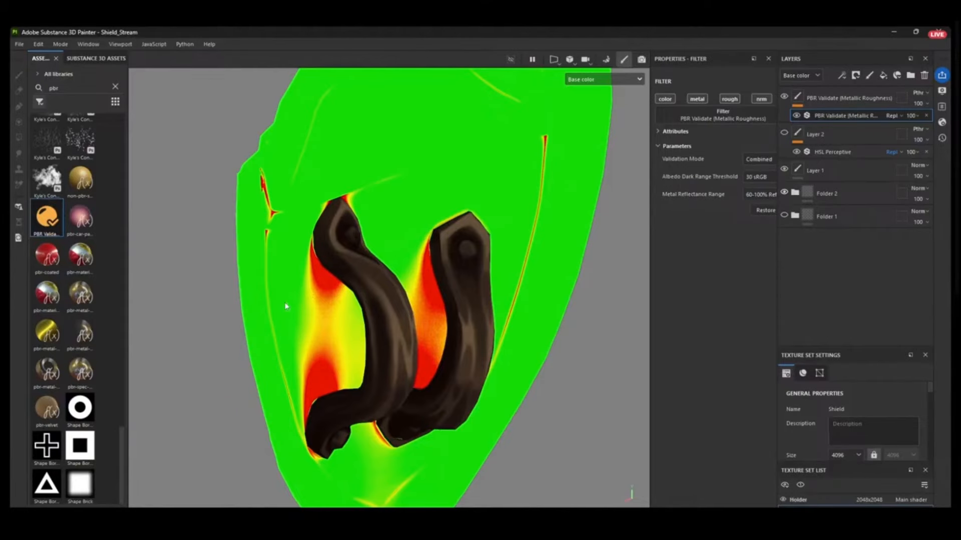
- Compare the validation colors with the painted base color on the shield's front side by toggling the PBR Validate layer's visibility
{"action": "left_click_drag", "start_coordinate": [527, 316], "coordinate": [490, 228], "text": "alt"}
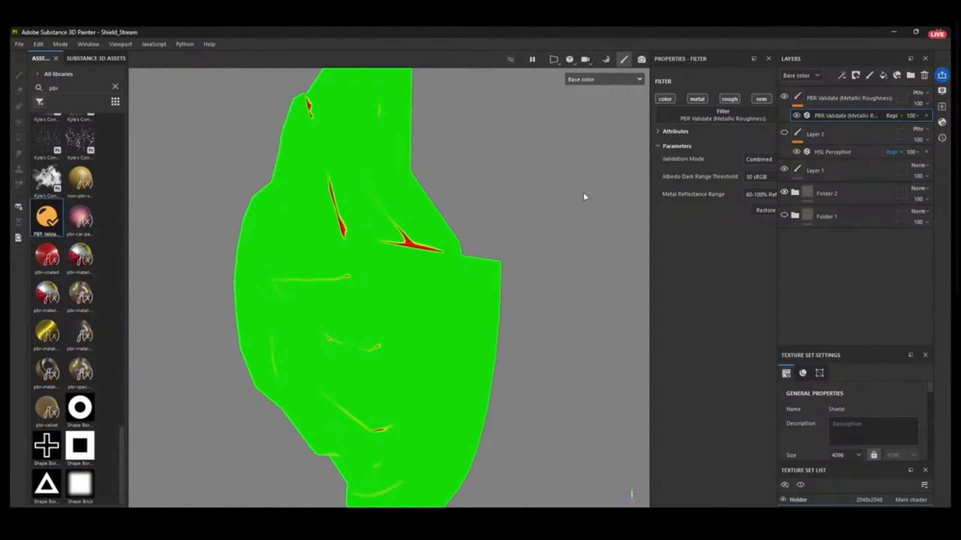
{"action": "left_click", "coordinate": [784, 96]}
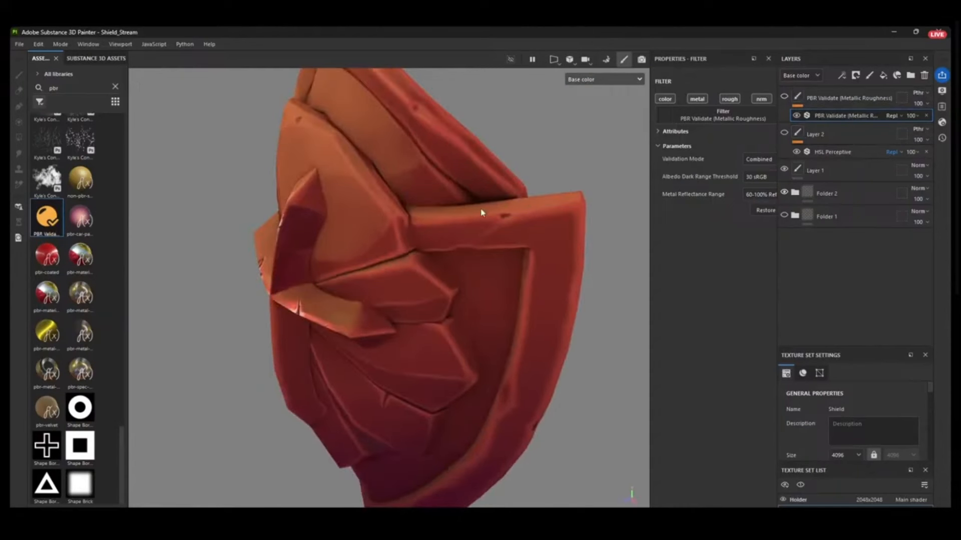
{"action": "left_click", "coordinate": [784, 97]}
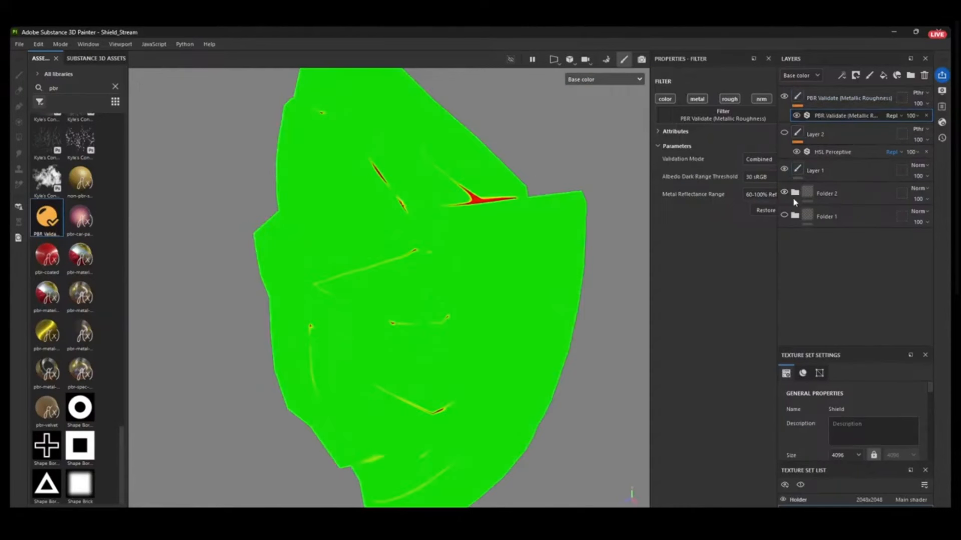
- Brighten the base color of Fill layer 1 in Folder 2, trying a value of 0.620 before setting 0.193
{"action": "left_click", "coordinate": [794, 194]}
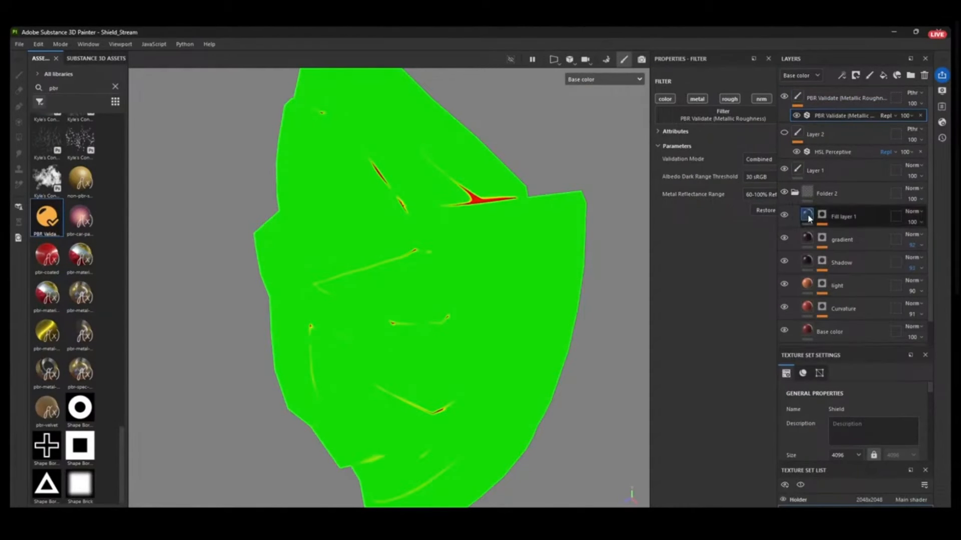
{"action": "left_click", "coordinate": [805, 219]}
{"action": "left_click", "coordinate": [740, 354]}
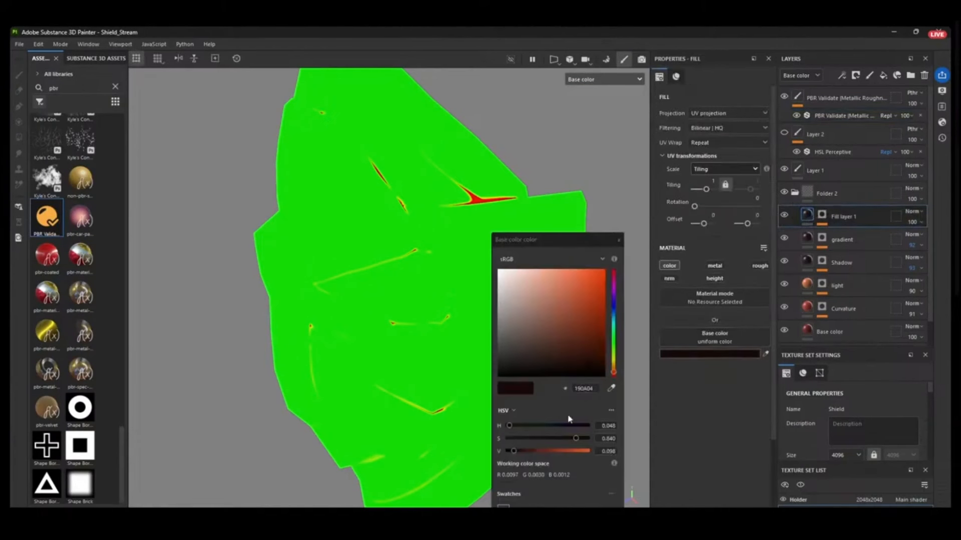
{"action": "left_click", "coordinate": [514, 451]}
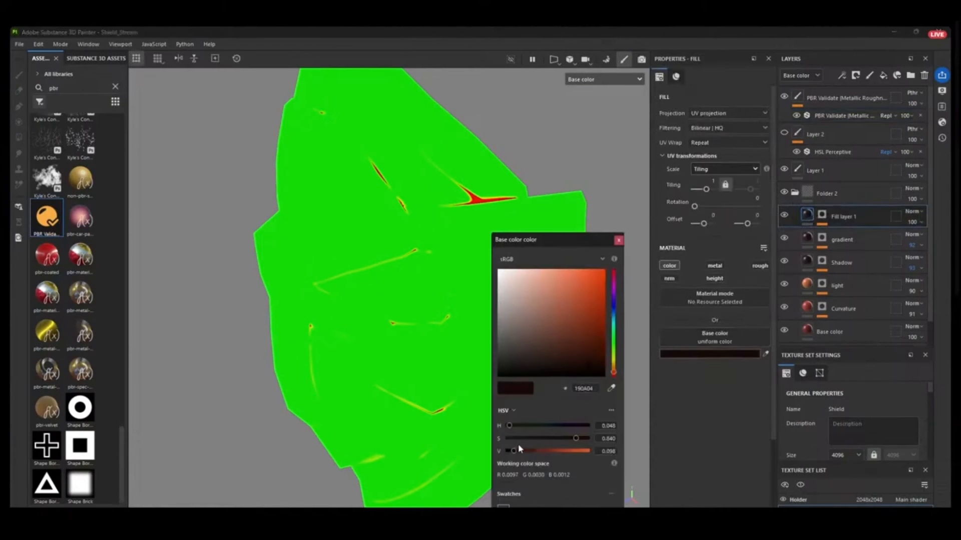
{"action": "left_click", "coordinate": [556, 451]}
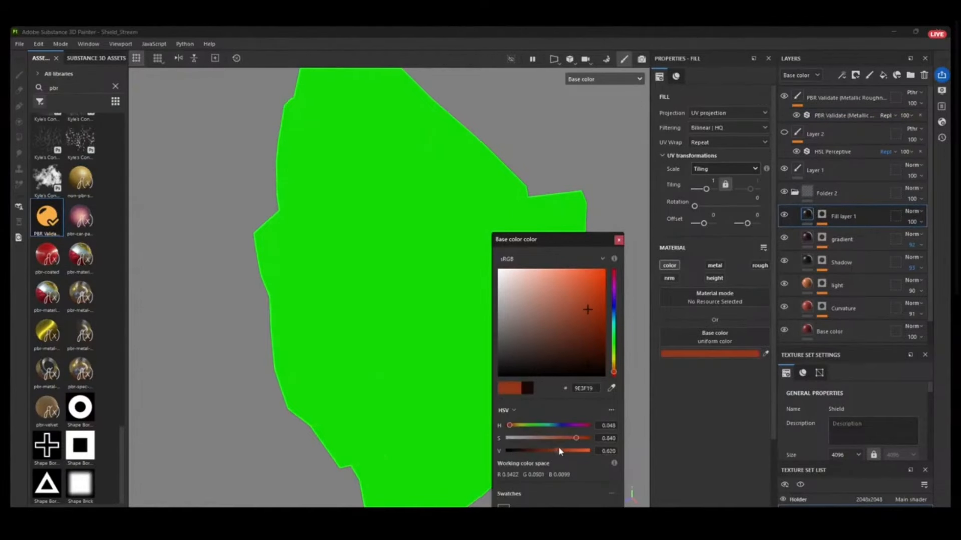
{"action": "left_click", "coordinate": [522, 450]}
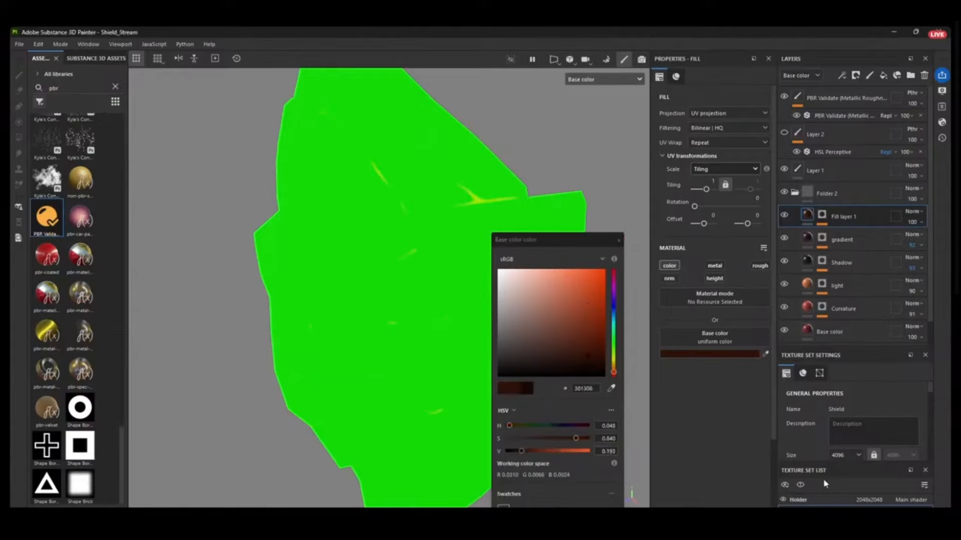
- Lower the Shield texture set's size to 1024
{"action": "left_click", "coordinate": [872, 506]}
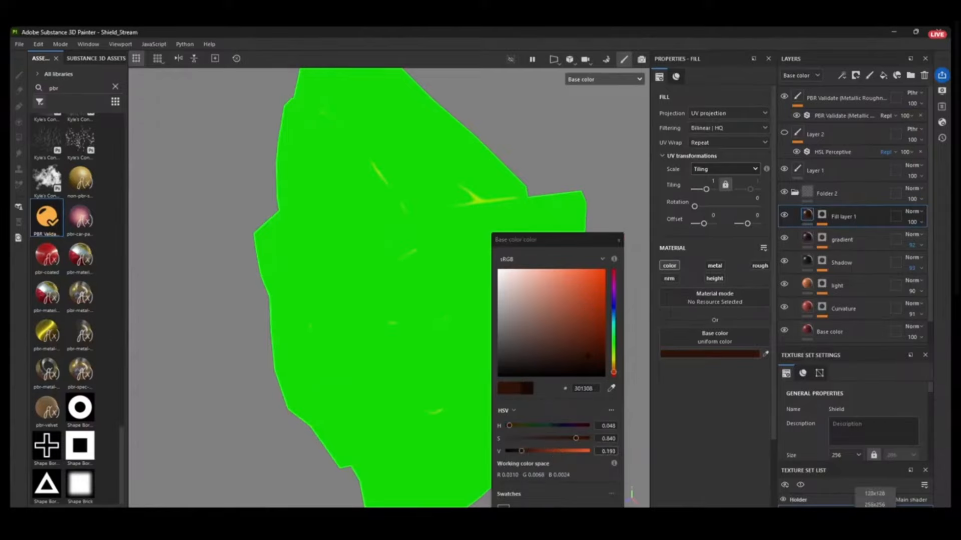
{"action": "left_click", "coordinate": [875, 505]}
{"action": "left_click", "coordinate": [875, 528]}
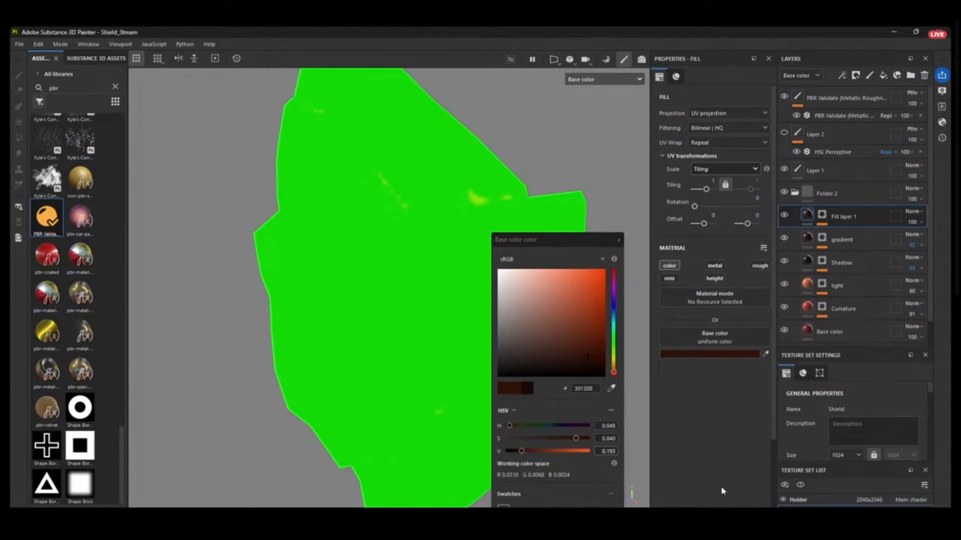
- Test Fill layer 1 base color values between 0.088 and 0.304 against the validation colors, ending at 0.181
{"action": "left_click", "coordinate": [530, 452]}
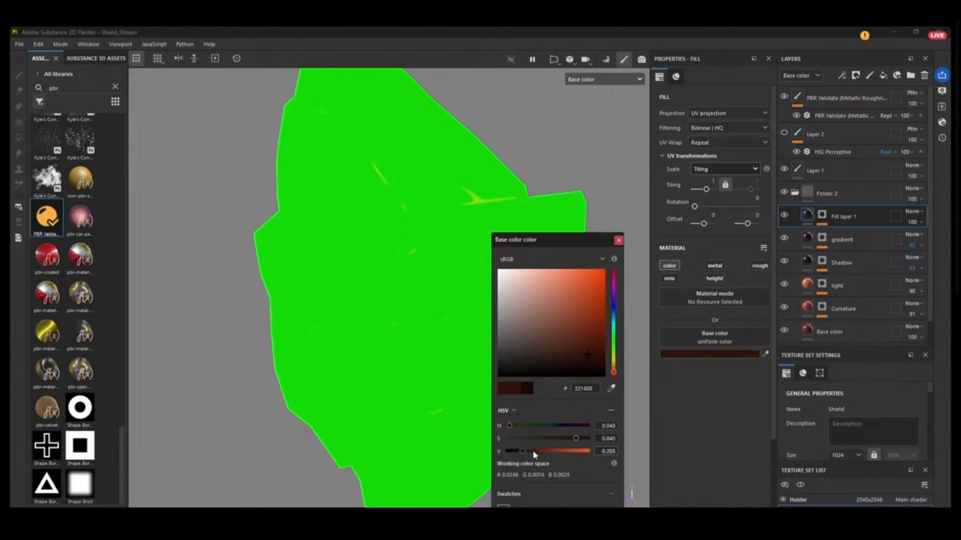
{"action": "left_click_drag", "start_coordinate": [559, 250], "coordinate": [703, 203]}
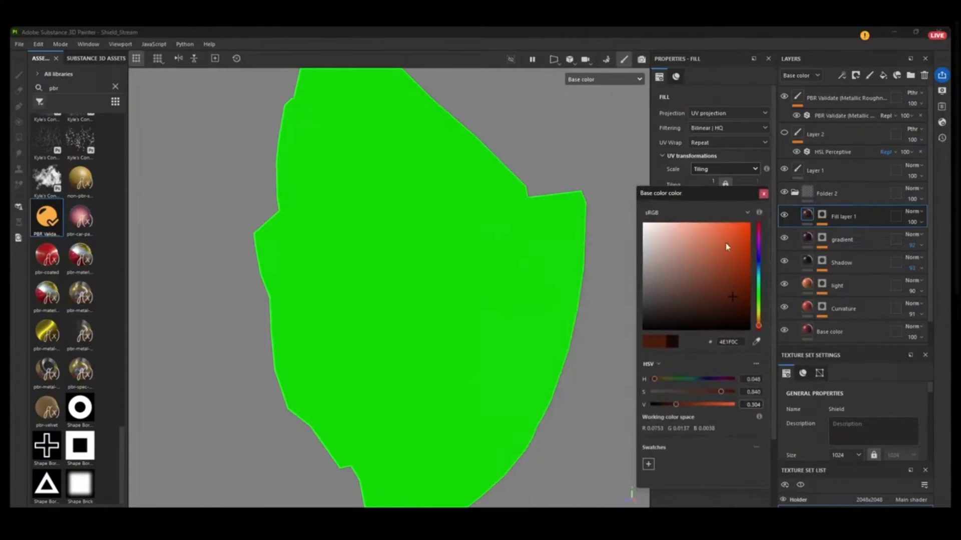
{"action": "left_click_drag", "start_coordinate": [676, 405], "coordinate": [672, 405]}
{"action": "left_click", "coordinate": [663, 404]}
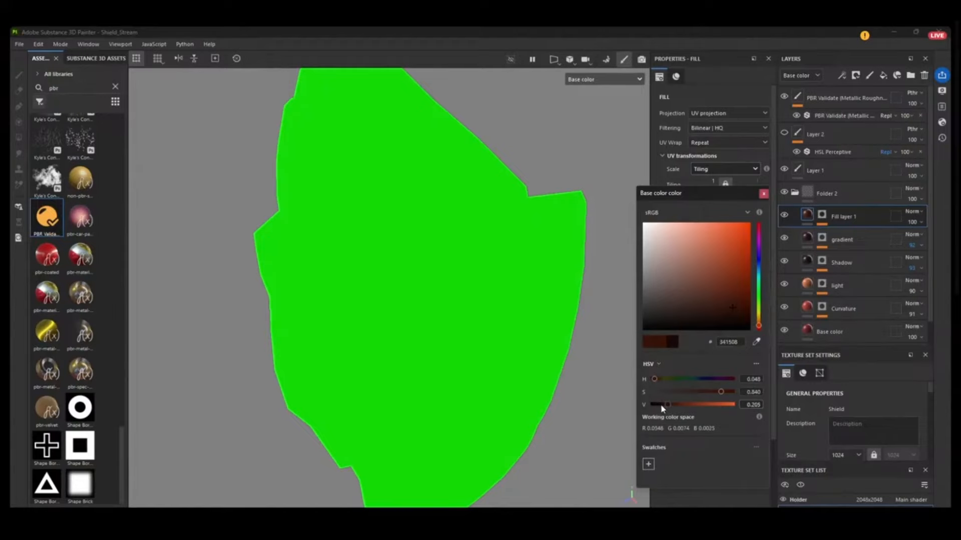
{"action": "left_click_drag", "start_coordinate": [661, 405], "coordinate": [657, 404]}
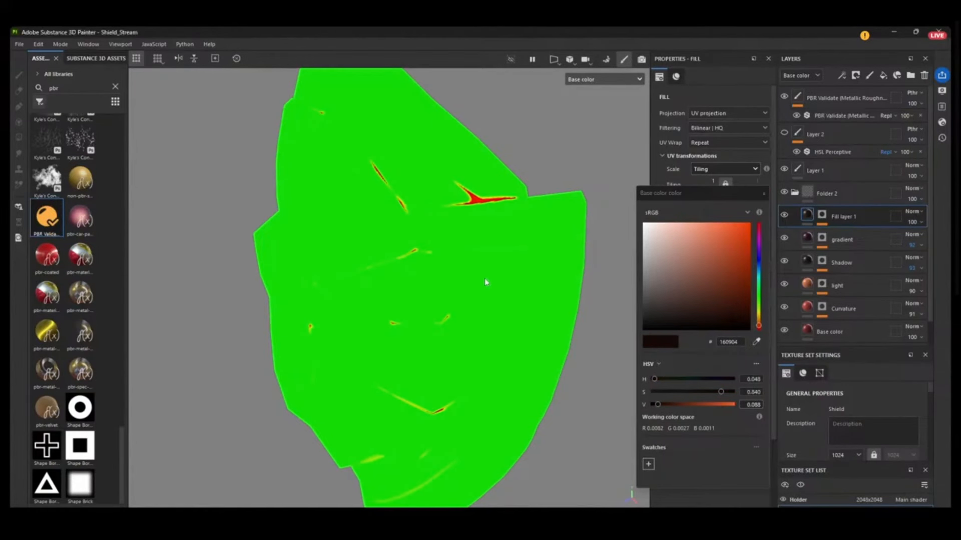
{"action": "left_click", "coordinate": [661, 405]}
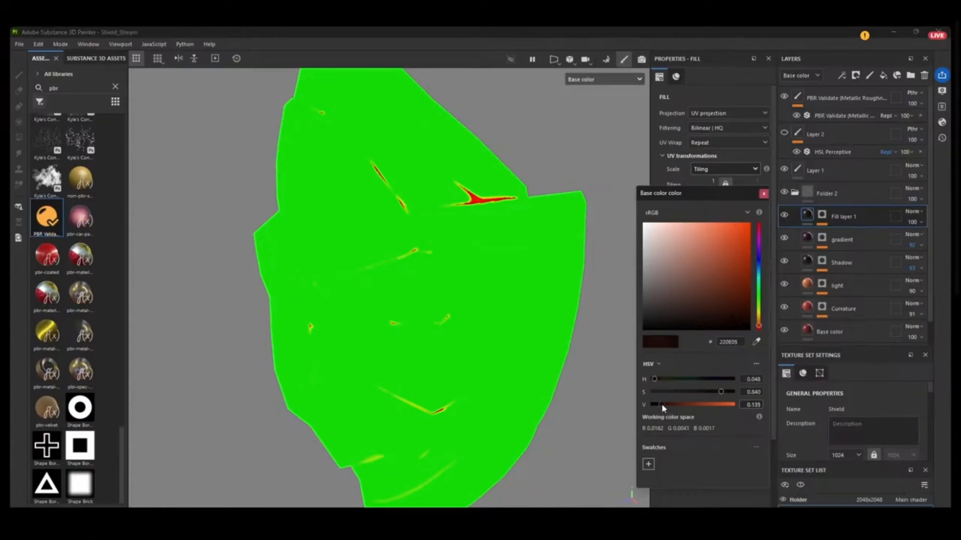
{"action": "left_click", "coordinate": [665, 405]}
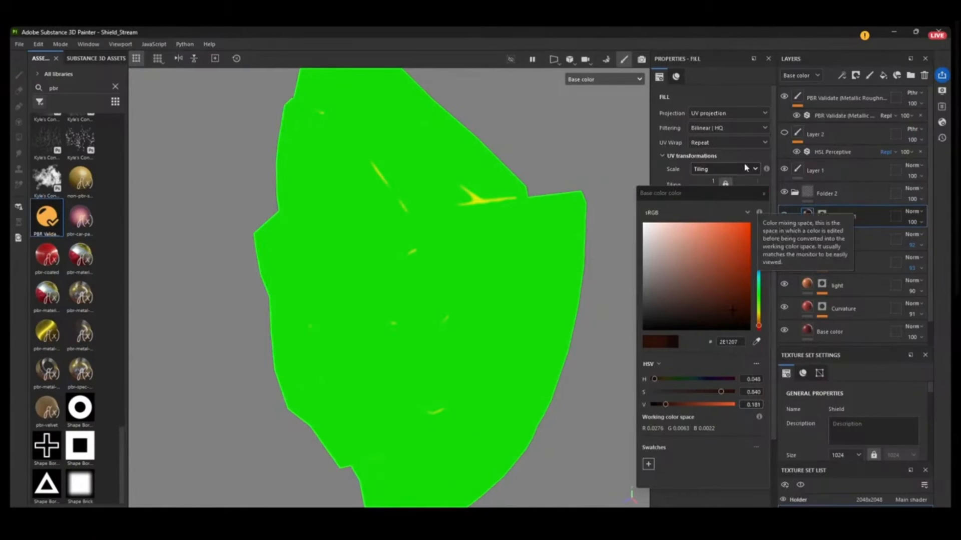
- Hide the PBR Validate layer and bring the straps on the shield's back into view
{"action": "left_click", "coordinate": [784, 96]}
{"action": "mouse_move", "coordinate": [562, 158]}
{"action": "left_mouse_down", "text": "alt"}
{"action": "mouse_move", "coordinate": [603, 155]}
{"action": "mouse_move", "coordinate": [581, 154]}
{"action": "left_mouse_up", "text": "alt"}
{"action": "left_click_drag", "start_coordinate": [451, 330], "coordinate": [335, 188], "text": "alt"}
{"action": "scroll", "coordinate": [392, 335], "scroll_direction": "up", "scroll_amount": 3}
{"action": "left_click_drag", "start_coordinate": [392, 336], "coordinate": [424, 248], "text": "alt"}
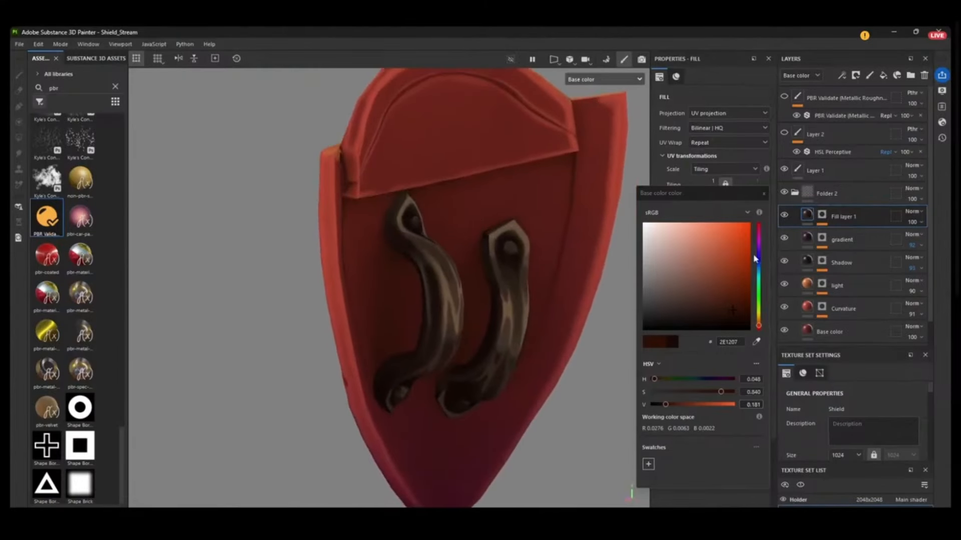
- Try darker Fill layer 1 base color values of 0.164, 0.094 and 0.000 for the shading around the straps
{"action": "left_click", "coordinate": [662, 403]}
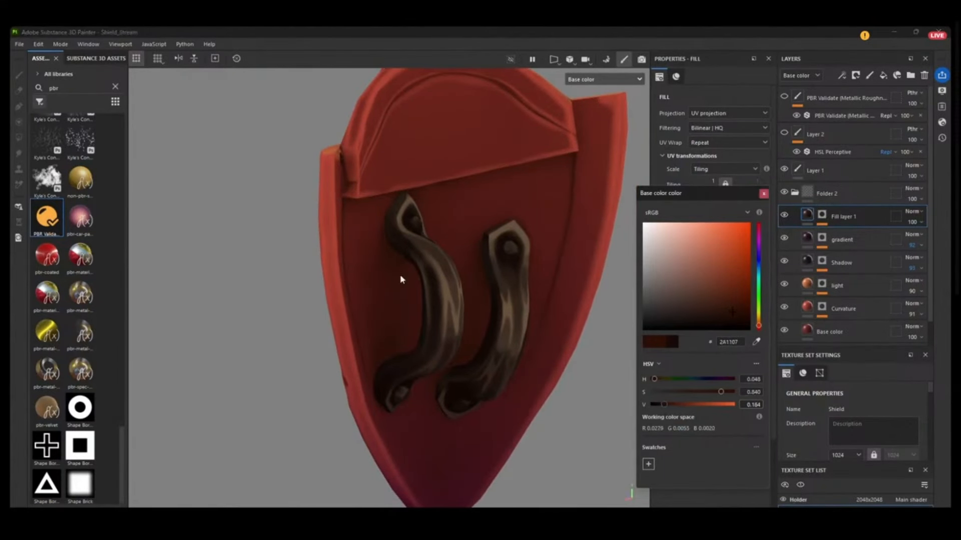
{"action": "key", "text": "ctrl+z"}
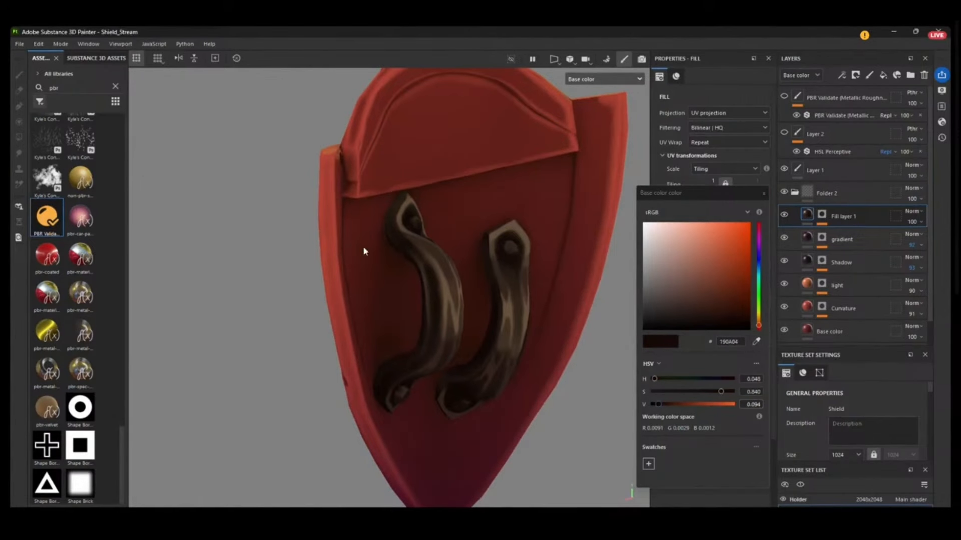
{"action": "key", "text": "ctrl+z"}
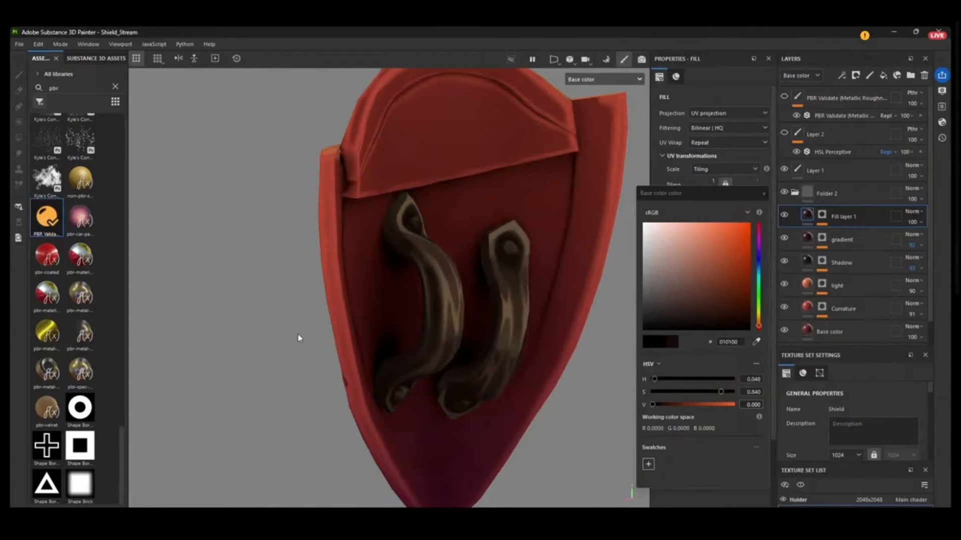
{"action": "left_click_drag", "start_coordinate": [277, 364], "coordinate": [260, 349], "text": "alt"}
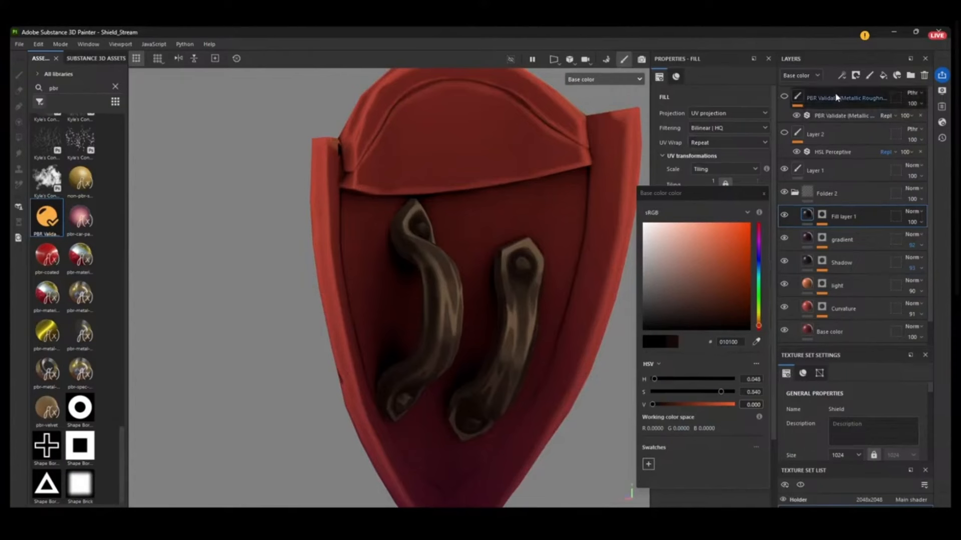
- Set the value of Fill layer 1's base color to 0.228 for a lighter brown-red shadow tone
{"action": "left_click", "coordinate": [659, 403]}
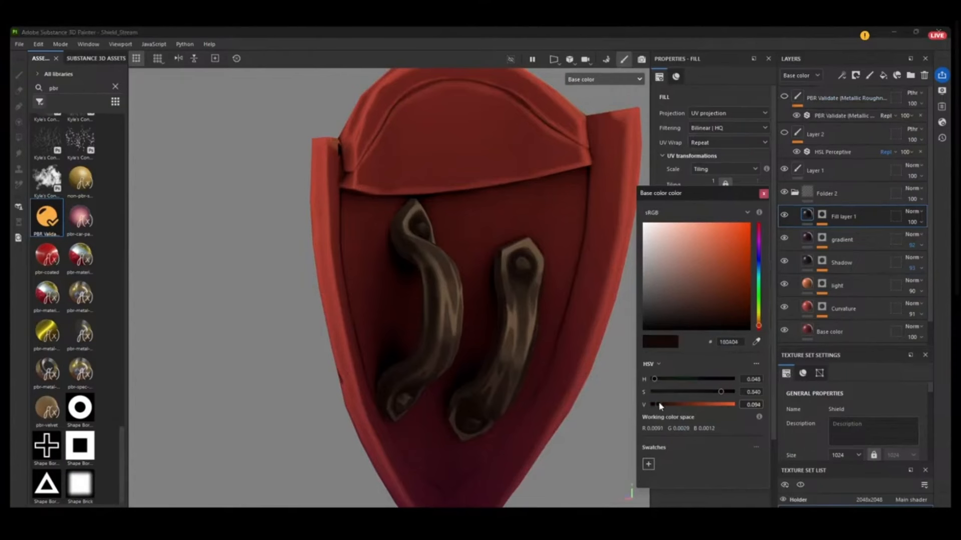
{"action": "left_click_drag", "start_coordinate": [671, 406], "coordinate": [670, 408]}
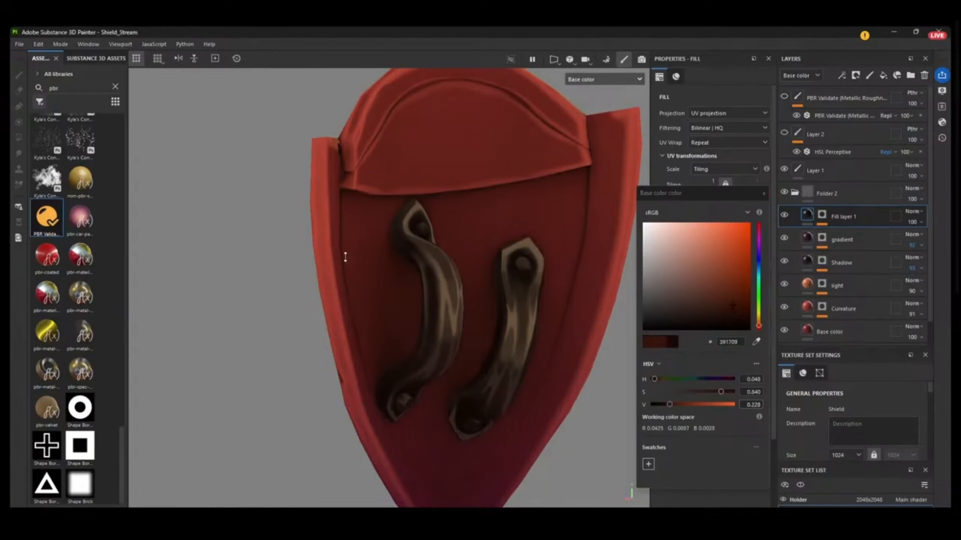
{"action": "left_click_drag", "start_coordinate": [282, 369], "coordinate": [350, 283], "text": "alt"}
{"action": "left_click", "coordinate": [784, 97]}
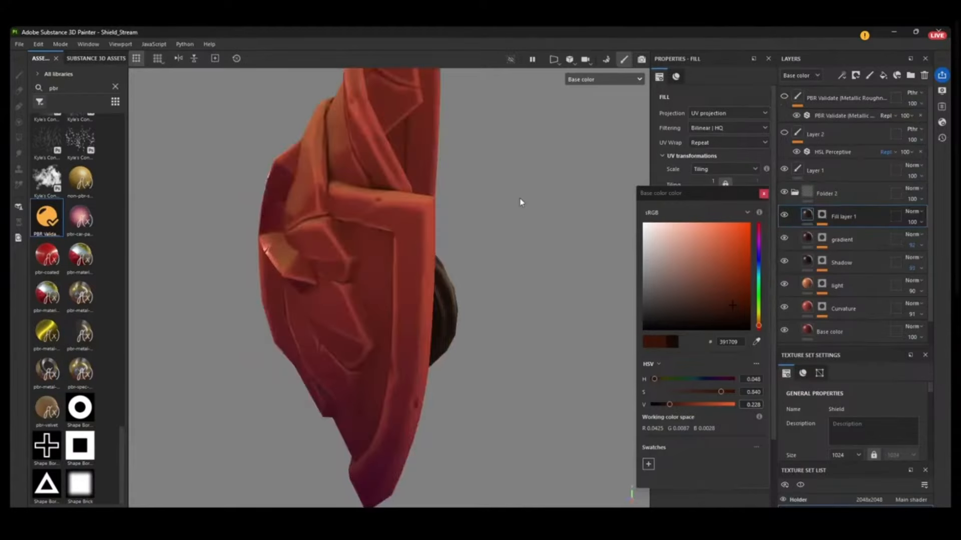
- Examine the adjusted shadow tone on the shield's front, sides and back around the straps
{"action": "left_click_drag", "start_coordinate": [519, 200], "coordinate": [665, 199], "text": "alt"}
{"action": "scroll", "coordinate": [469, 353], "scroll_direction": "up", "scroll_amount": 4}
{"action": "middle_click_drag", "start_coordinate": [470, 353], "coordinate": [449, 245], "text": "alt"}
{"action": "left_click_drag", "start_coordinate": [449, 245], "coordinate": [615, 149], "text": "alt"}
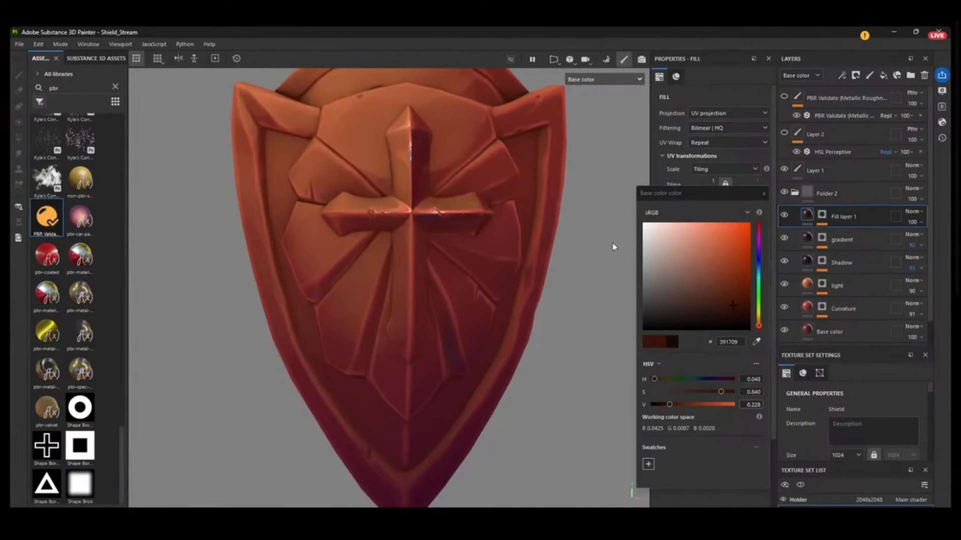
{"action": "scroll", "coordinate": [425, 162], "scroll_direction": "down", "scroll_amount": 2}
{"action": "left_click_drag", "start_coordinate": [423, 145], "coordinate": [491, 225], "text": "alt"}
{"action": "middle_click_drag", "start_coordinate": [491, 225], "coordinate": [456, 239], "text": "alt"}
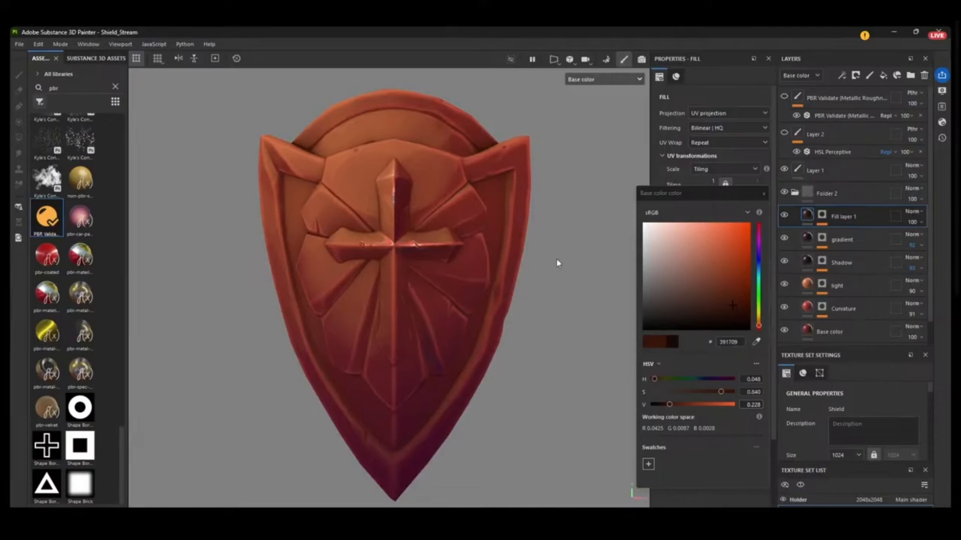
{"action": "left_click_drag", "start_coordinate": [579, 222], "coordinate": [235, 236], "text": "alt"}
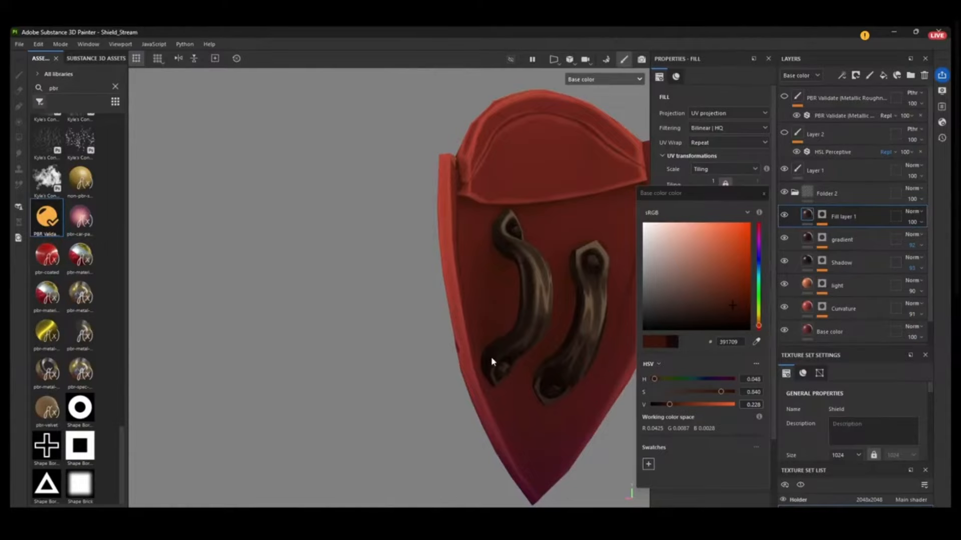
{"action": "left_click_drag", "start_coordinate": [418, 340], "coordinate": [318, 318], "text": "alt"}
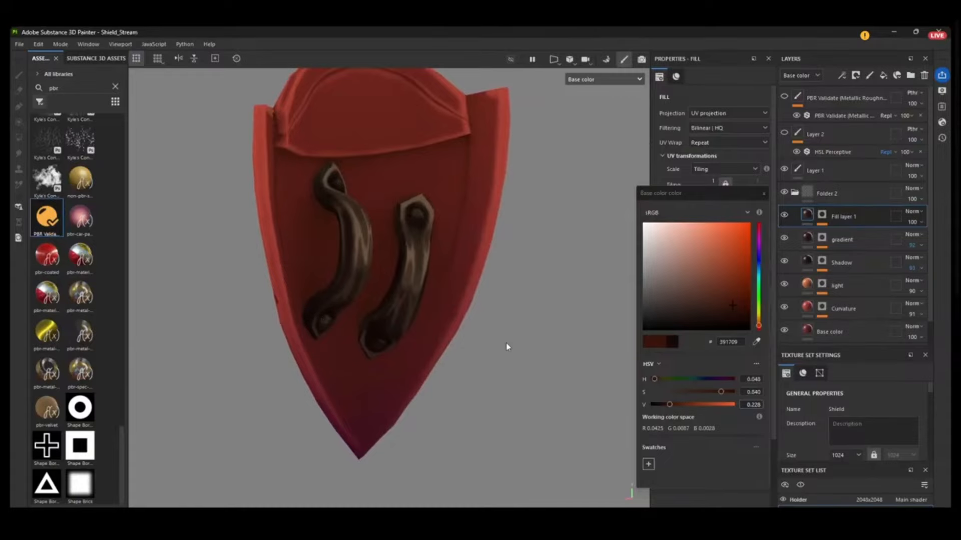
{"action": "left_click_drag", "start_coordinate": [506, 346], "coordinate": [690, 311], "text": "alt"}
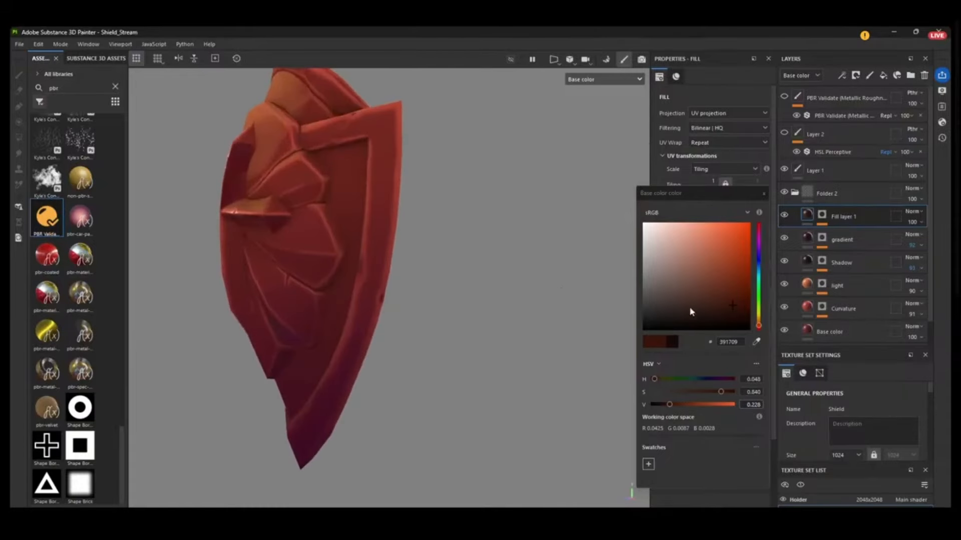
{"action": "left_click_drag", "start_coordinate": [429, 273], "coordinate": [322, 293], "text": "alt"}
{"action": "left_click_drag", "start_coordinate": [545, 273], "coordinate": [576, 210], "text": "alt"}
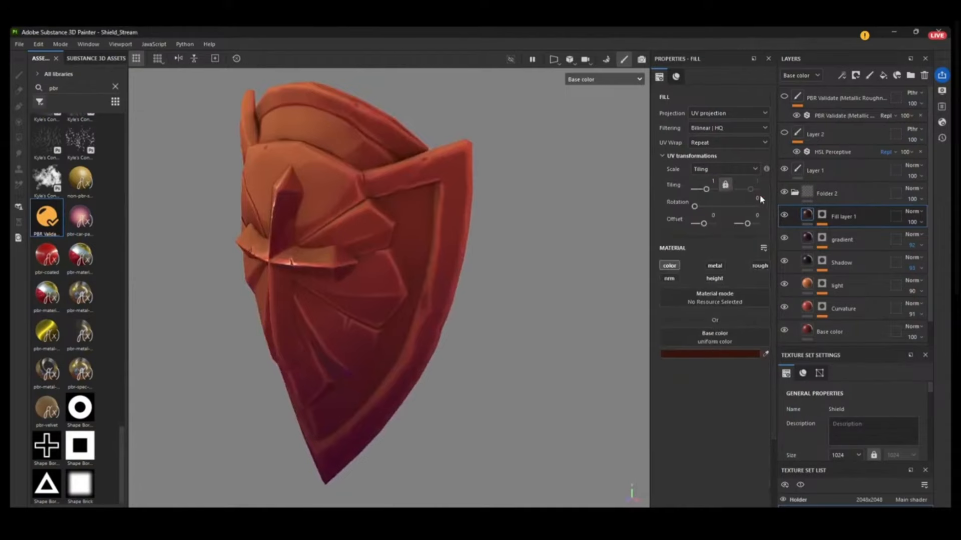
- Display the ambient occlusion mesh map and examine it across the shield's front and around the straps on the back
{"action": "left_click", "coordinate": [601, 79]}
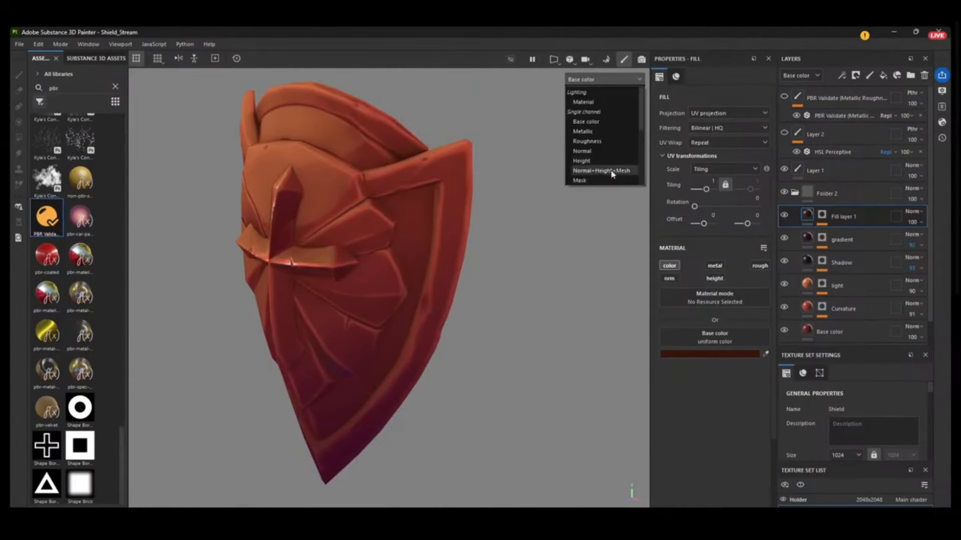
{"action": "scroll", "coordinate": [600, 165], "scroll_direction": "down", "scroll_amount": 3}
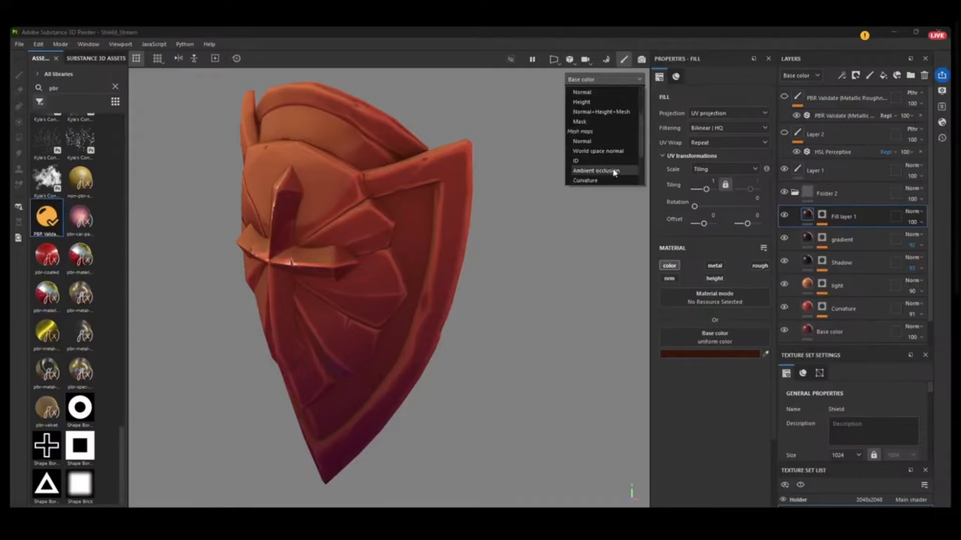
{"action": "left_click", "coordinate": [596, 171]}
{"action": "left_click_drag", "start_coordinate": [571, 219], "coordinate": [421, 296], "text": "alt"}
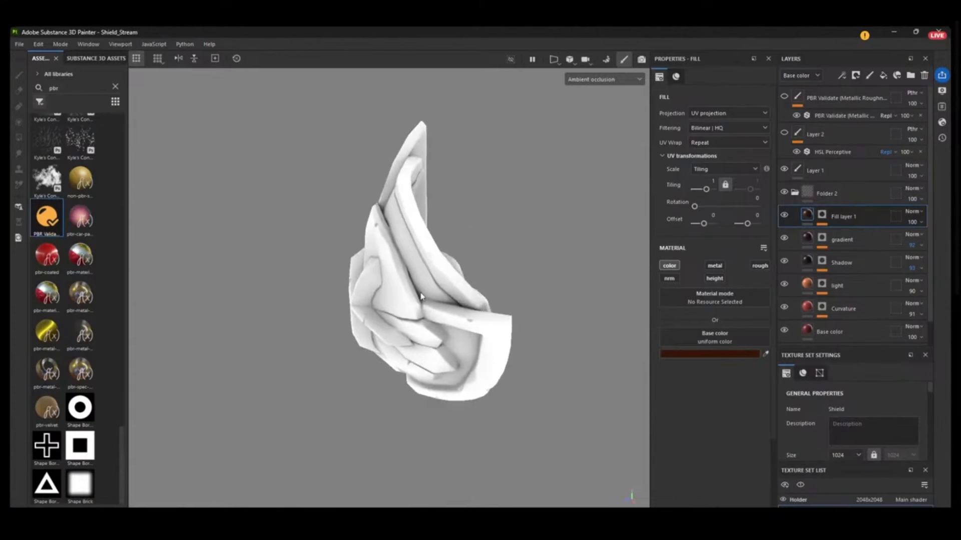
{"action": "scroll", "coordinate": [452, 328], "scroll_direction": "up", "scroll_amount": 3}
{"action": "left_click_drag", "start_coordinate": [579, 241], "coordinate": [455, 346], "text": "alt"}
{"action": "left_click_drag", "start_coordinate": [411, 314], "coordinate": [432, 300], "text": "alt"}
{"action": "left_click_drag", "start_coordinate": [432, 266], "coordinate": [444, 296], "text": "alt"}
{"action": "left_click_drag", "start_coordinate": [527, 345], "coordinate": [452, 294], "text": "alt"}
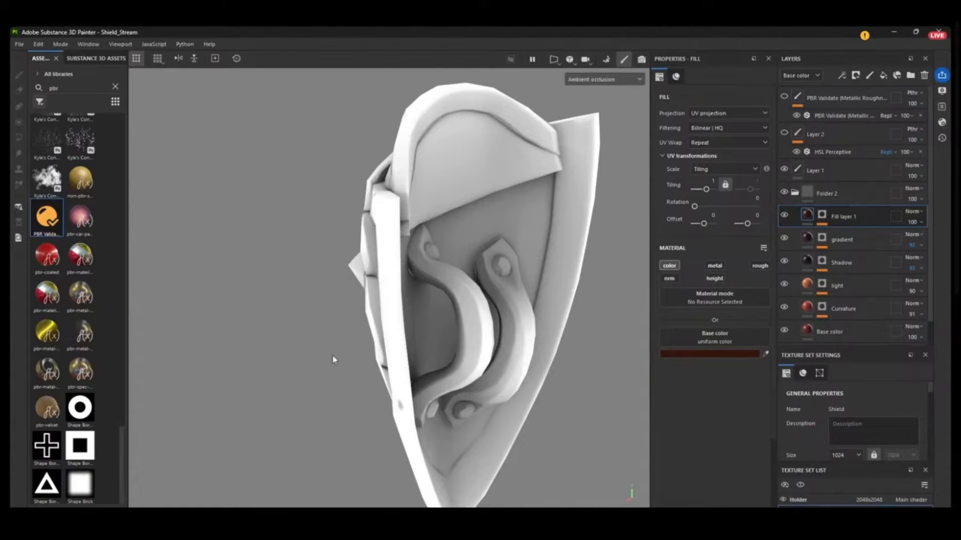
{"action": "left_click_drag", "start_coordinate": [334, 359], "coordinate": [412, 256], "text": "alt"}
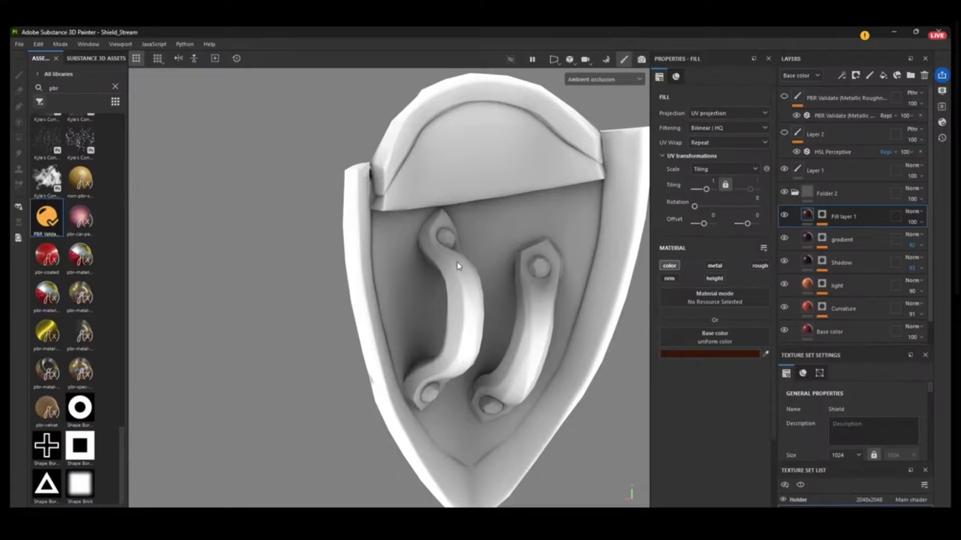
- Examine the ambient occlusion around the back straps from several angles and on the shield's front
{"action": "left_click_drag", "start_coordinate": [288, 365], "coordinate": [481, 298], "text": "alt"}
{"action": "left_click_drag", "start_coordinate": [368, 305], "coordinate": [566, 256], "text": "alt"}
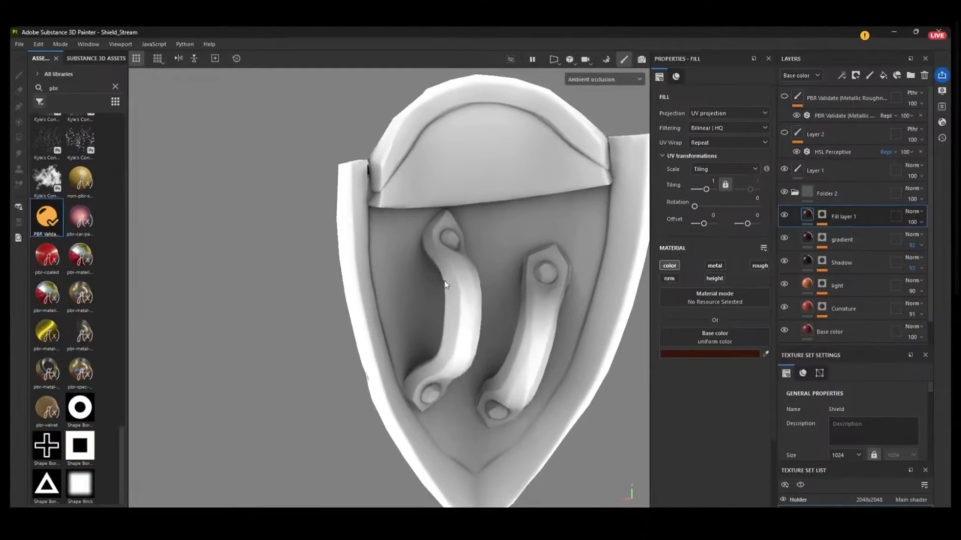
{"action": "left_click_drag", "start_coordinate": [323, 349], "coordinate": [360, 331], "text": "alt"}
{"action": "left_click_drag", "start_coordinate": [375, 305], "coordinate": [419, 146], "text": "alt"}
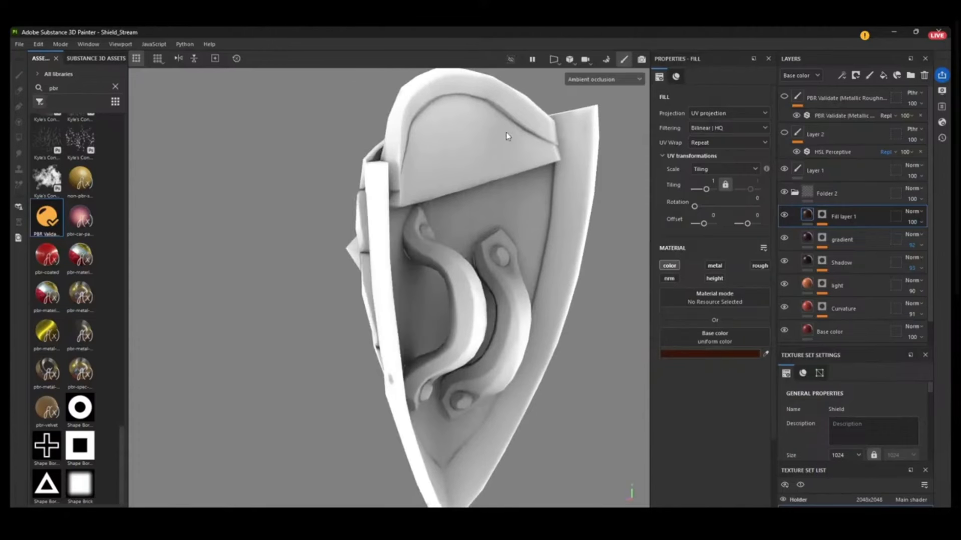
{"action": "left_click_drag", "start_coordinate": [505, 132], "coordinate": [419, 118], "text": "alt"}
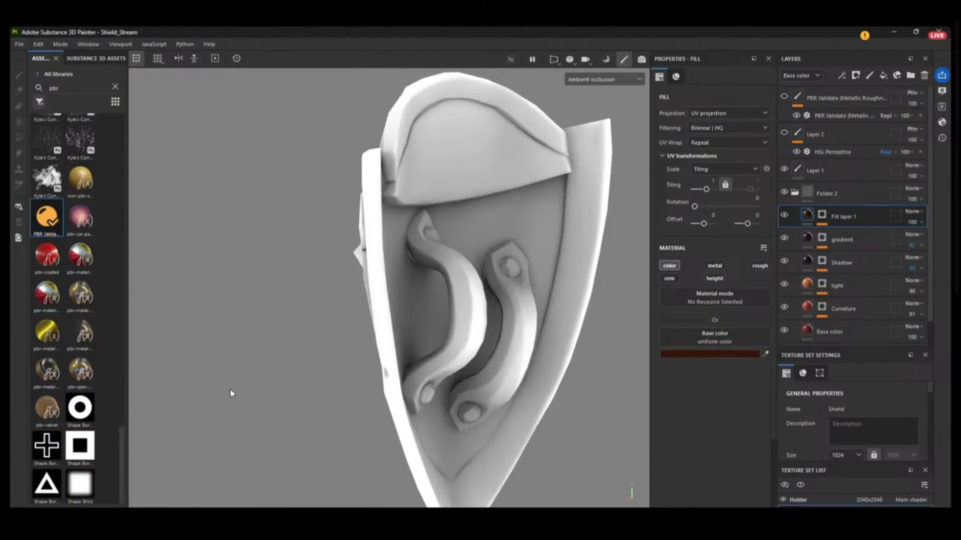
{"action": "left_click_drag", "start_coordinate": [231, 393], "coordinate": [462, 259], "text": "alt"}
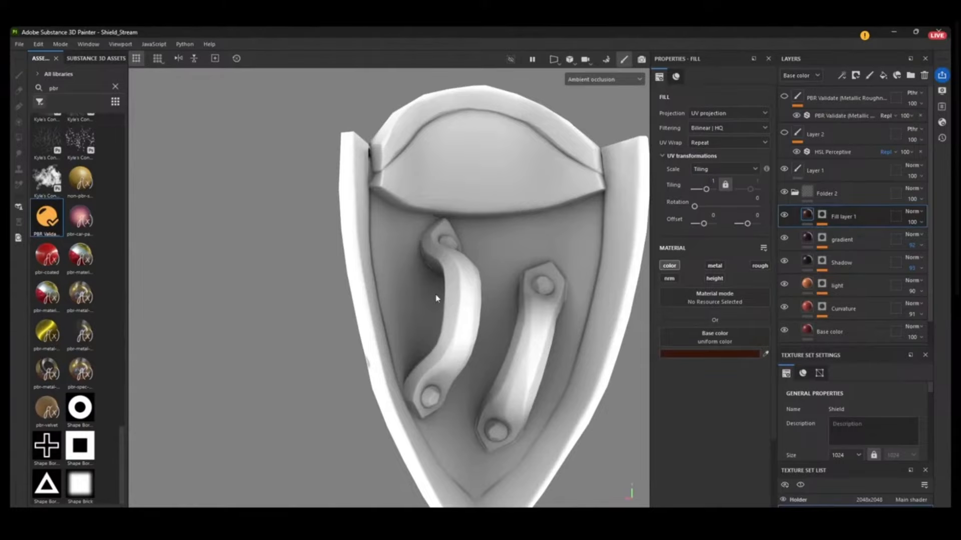
{"action": "left_click_drag", "start_coordinate": [270, 325], "coordinate": [590, 150], "text": "alt"}
- Switch the viewport from ambient occlusion to the Material view, and then show only the Base color channel
{"action": "left_click", "coordinate": [602, 79]}
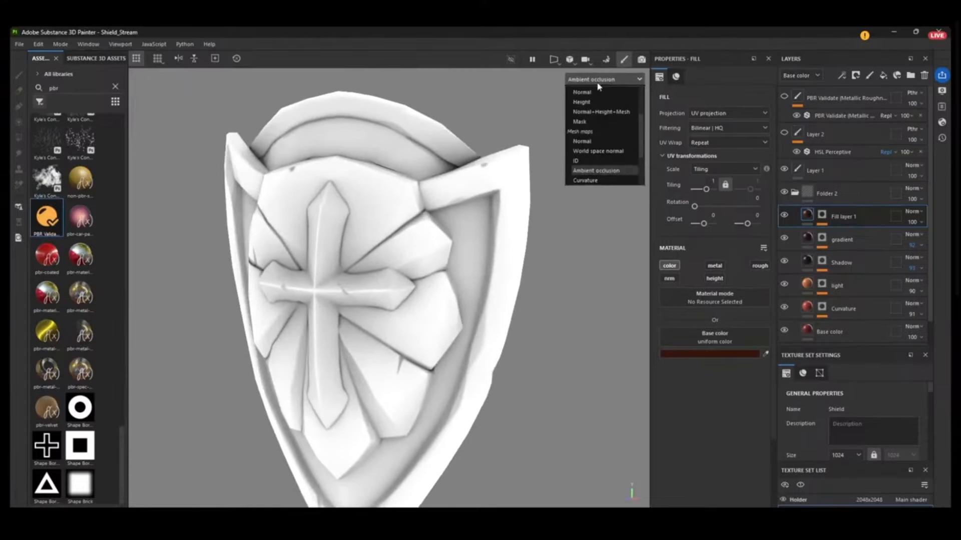
{"action": "scroll", "coordinate": [629, 100], "scroll_direction": "up", "scroll_amount": 3}
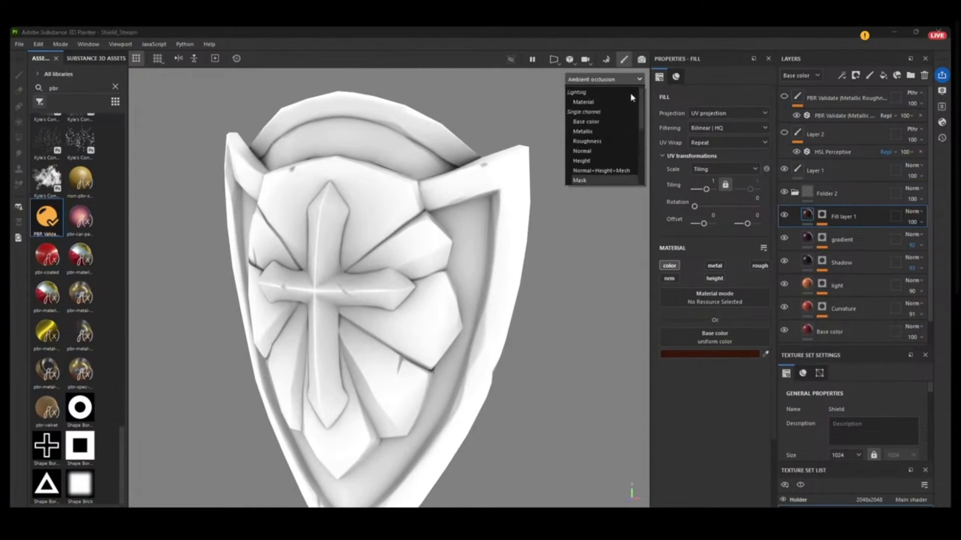
{"action": "left_click", "coordinate": [594, 102]}
{"action": "left_click", "coordinate": [598, 79]}
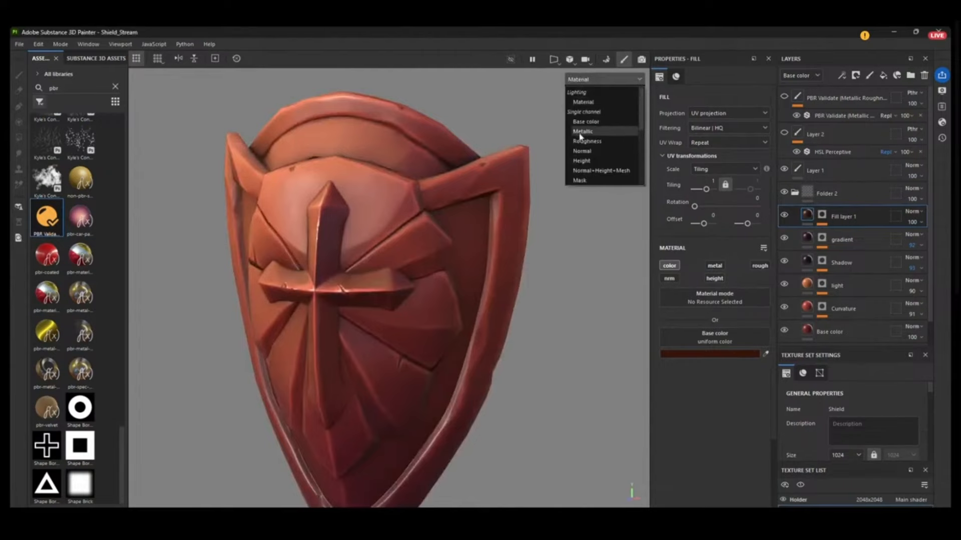
{"action": "left_click", "coordinate": [582, 125]}
{"action": "left_click_drag", "start_coordinate": [396, 256], "coordinate": [628, 139], "text": "alt"}
- Check the shield with the PBR Validate layer, then inspect its values in grayscale by temporarily showing the HSL Perceptive layer
{"action": "left_click", "coordinate": [784, 96]}
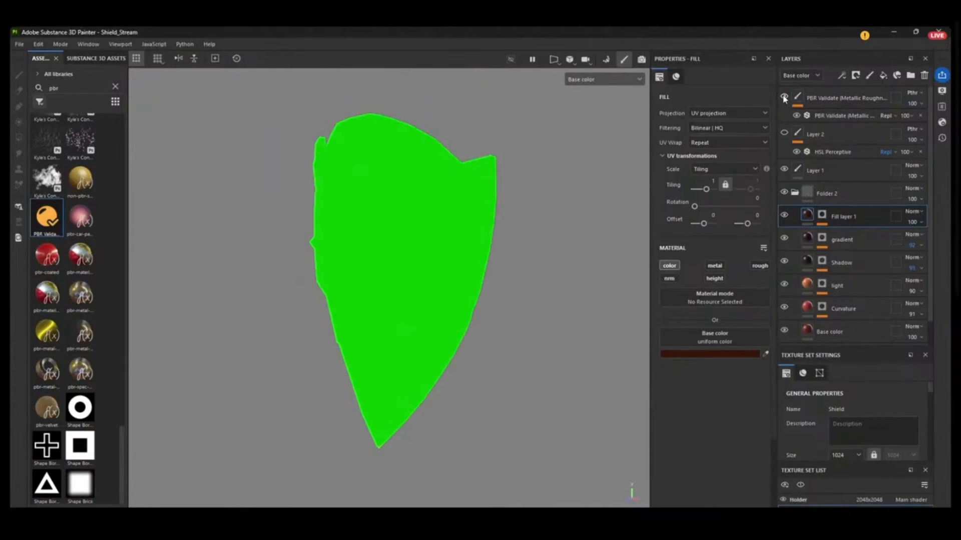
{"action": "left_click", "coordinate": [784, 97]}
{"action": "left_click", "coordinate": [784, 133]}
{"action": "left_click_drag", "start_coordinate": [642, 228], "coordinate": [710, 240], "text": "alt"}
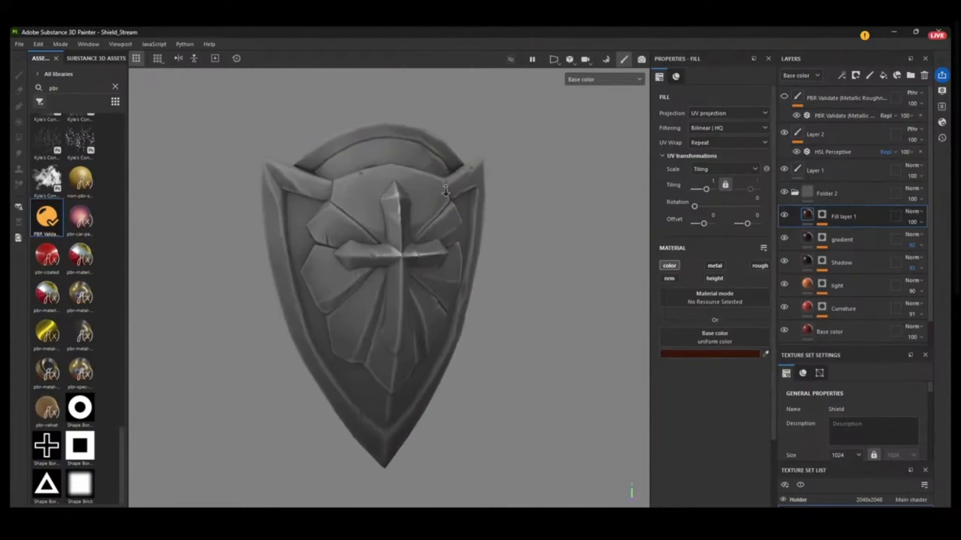
{"action": "scroll", "coordinate": [444, 306], "scroll_direction": "up", "scroll_amount": 6}
{"action": "left_click_drag", "start_coordinate": [456, 345], "coordinate": [439, 221], "text": "alt"}
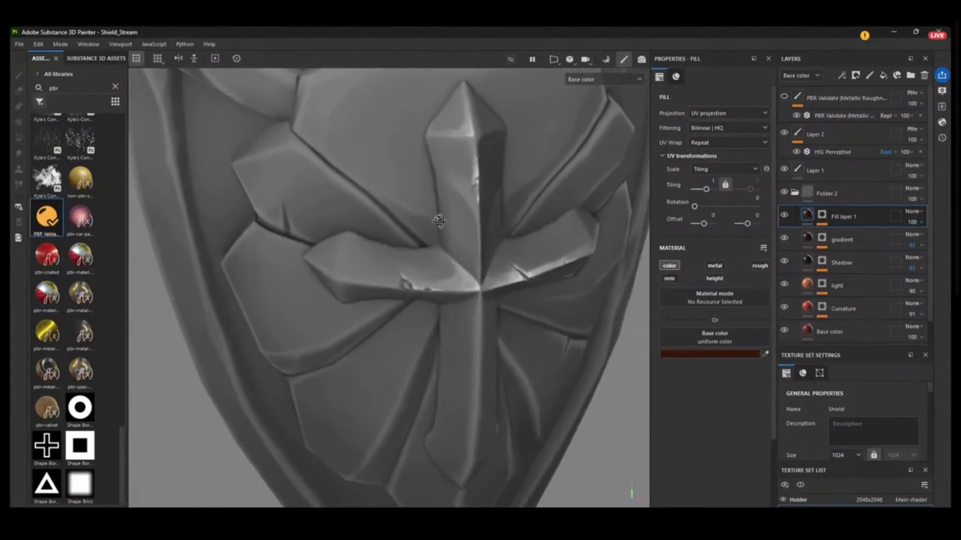
{"action": "left_click", "coordinate": [784, 134]}
- Collapse Folder 2 and select Layer 1 as the active paint layer
{"action": "left_click_drag", "start_coordinate": [440, 270], "coordinate": [452, 228], "text": "alt"}
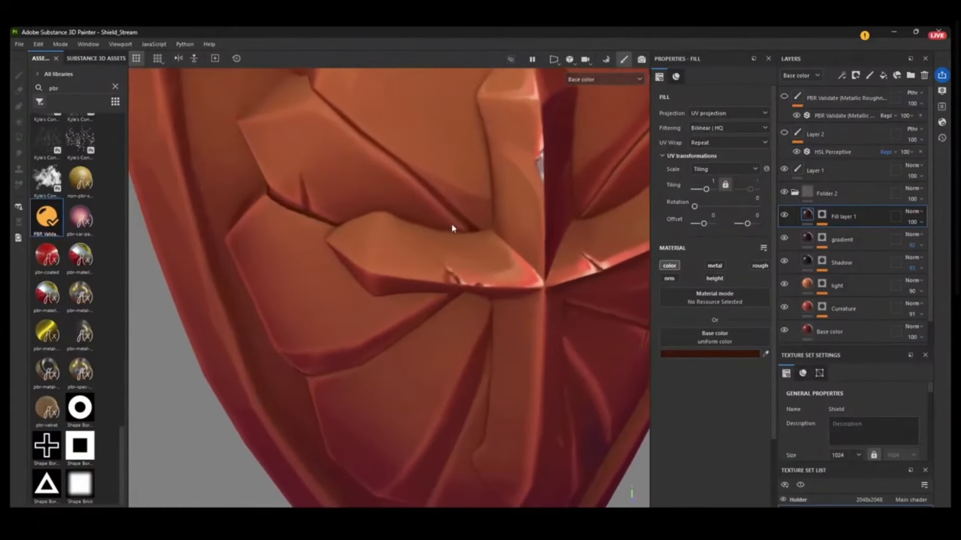
{"action": "right_click_drag", "start_coordinate": [452, 228], "coordinate": [419, 288], "text": "alt"}
{"action": "middle_click_drag", "start_coordinate": [419, 288], "coordinate": [381, 390], "text": "alt"}
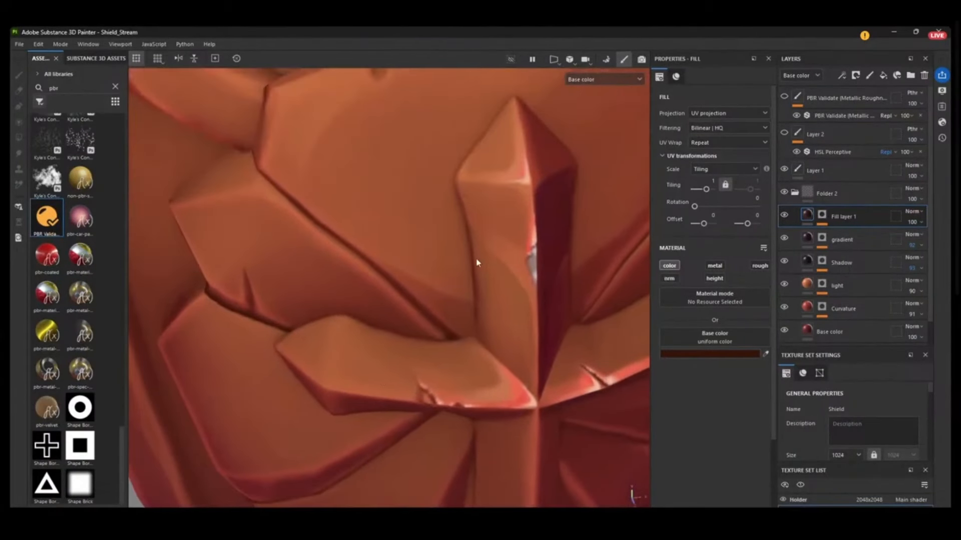
{"action": "left_click", "coordinate": [523, 275]}
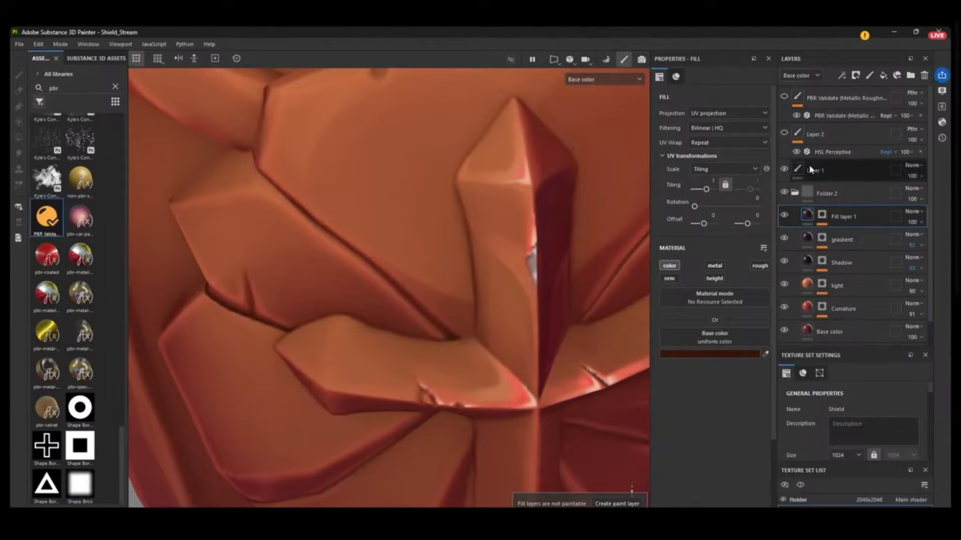
{"action": "left_click", "coordinate": [795, 192]}
{"action": "left_click", "coordinate": [799, 175]}
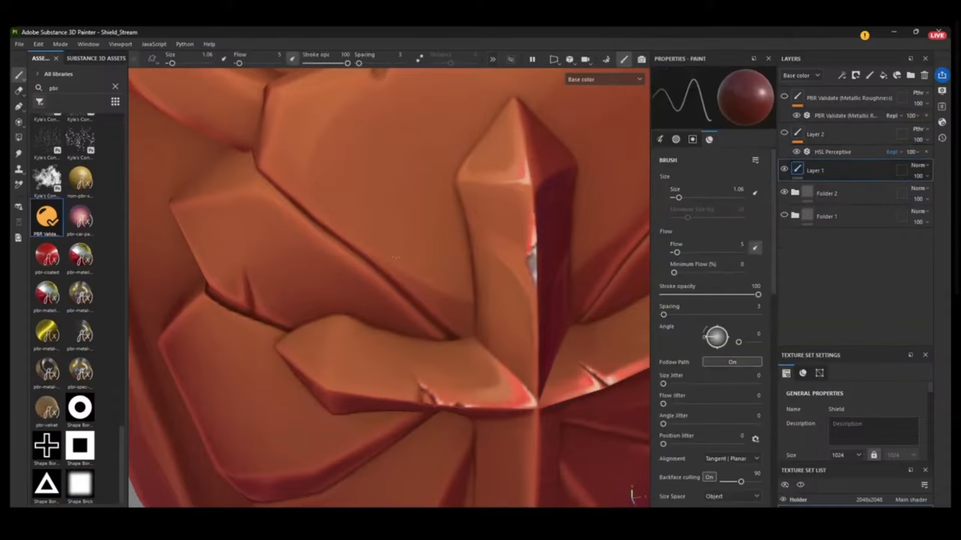
- Examine the chipped cross edges and the painted shading across the shield's front in base color
{"action": "scroll", "coordinate": [388, 303], "scroll_direction": "down", "scroll_amount": 3}
{"action": "scroll", "coordinate": [375, 221], "scroll_direction": "up", "scroll_amount": 4}
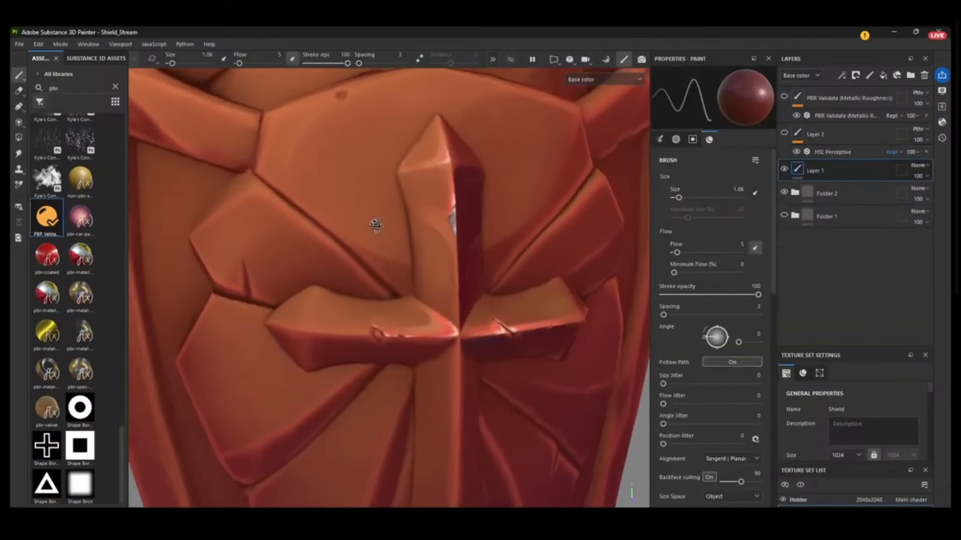
{"action": "middle_click_drag", "start_coordinate": [372, 253], "coordinate": [435, 224], "text": "alt"}
{"action": "scroll", "coordinate": [436, 251], "scroll_direction": "down", "scroll_amount": 2}
{"action": "left_click_drag", "start_coordinate": [464, 266], "coordinate": [442, 267], "text": "alt"}
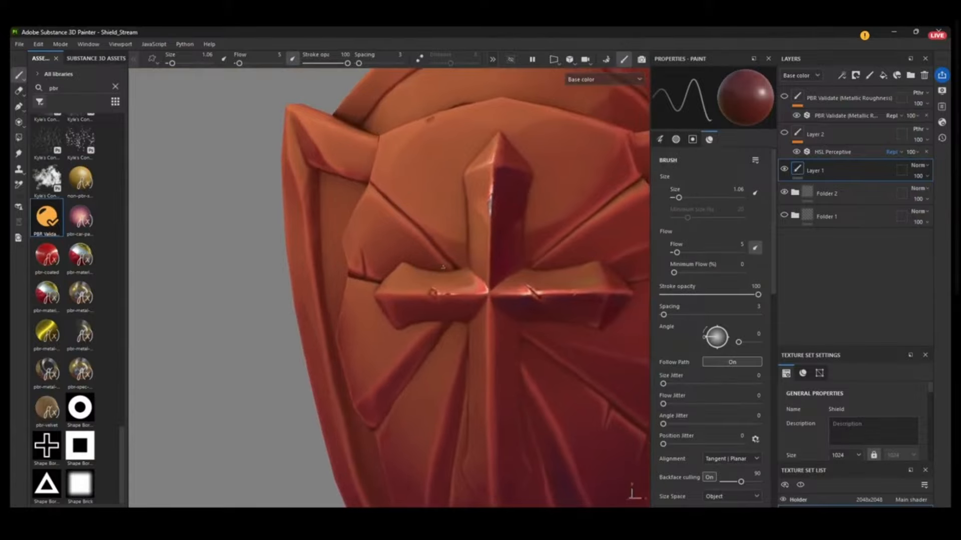
{"action": "scroll", "coordinate": [430, 222], "scroll_direction": "down", "scroll_amount": 2}
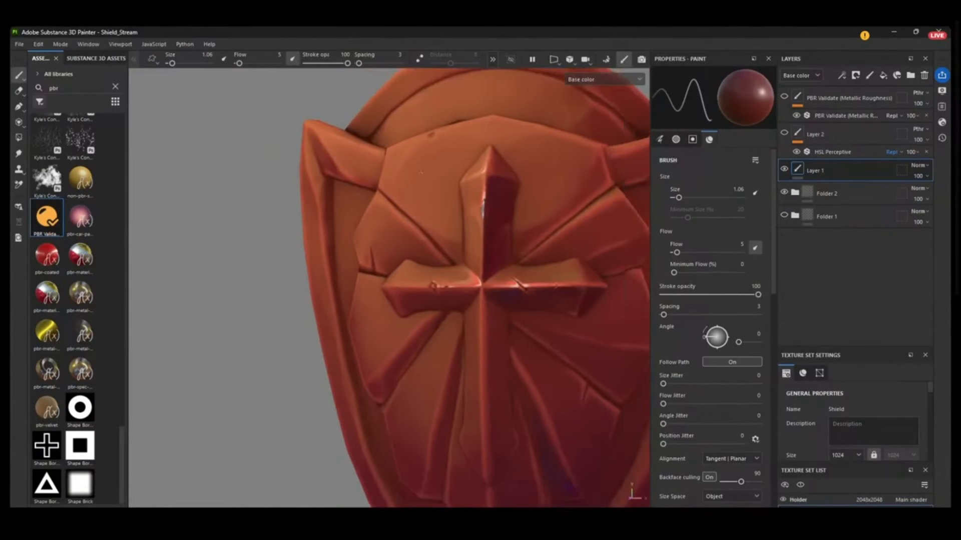
{"action": "middle_click_drag", "start_coordinate": [428, 217], "coordinate": [382, 201], "text": "alt"}
{"action": "scroll", "coordinate": [386, 231], "scroll_direction": "down", "scroll_amount": 2}
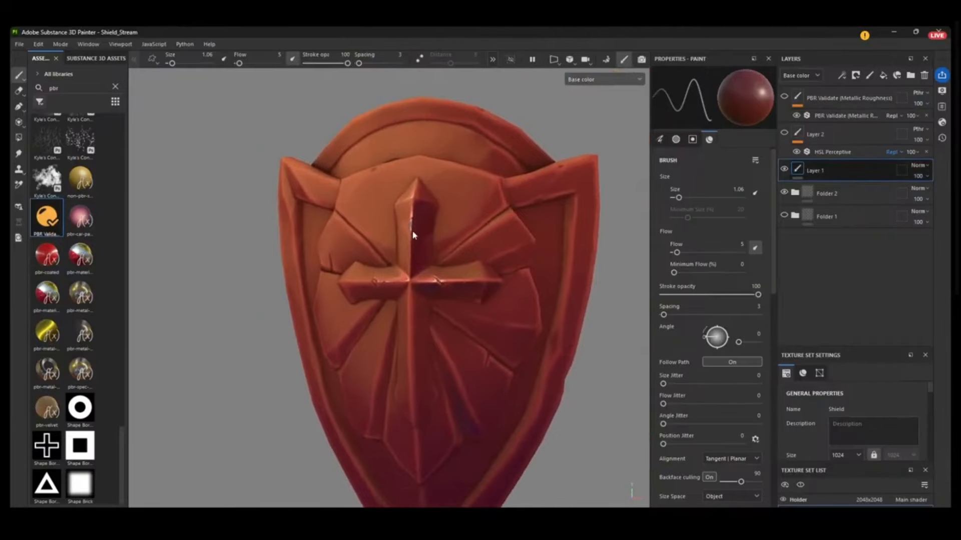
- Set the Shield texture set's size to 4096 and inspect the cross's edge damage at that resolution
{"action": "left_click_drag", "start_coordinate": [414, 228], "coordinate": [351, 293], "text": "alt"}
{"action": "scroll", "coordinate": [533, 323], "scroll_direction": "up", "scroll_amount": 3}
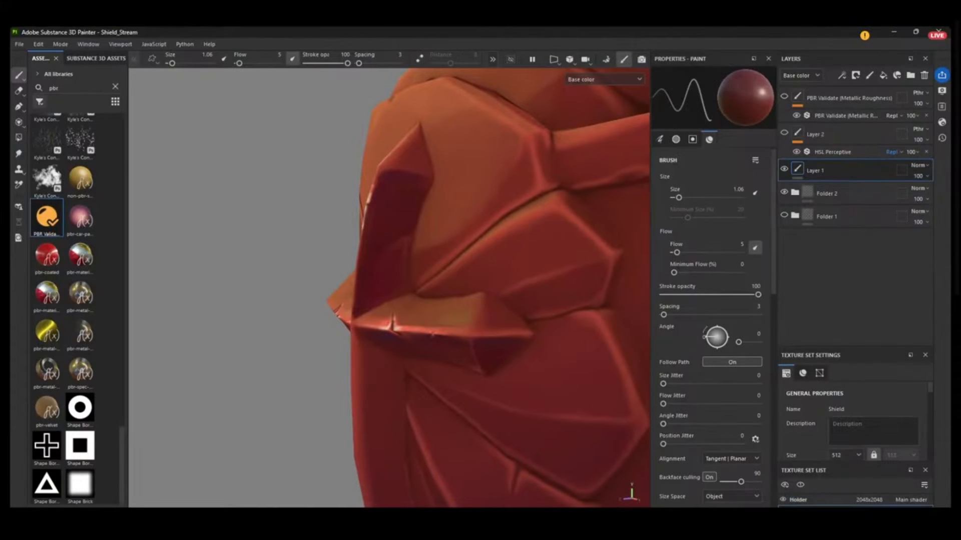
{"action": "left_click", "coordinate": [869, 500]}
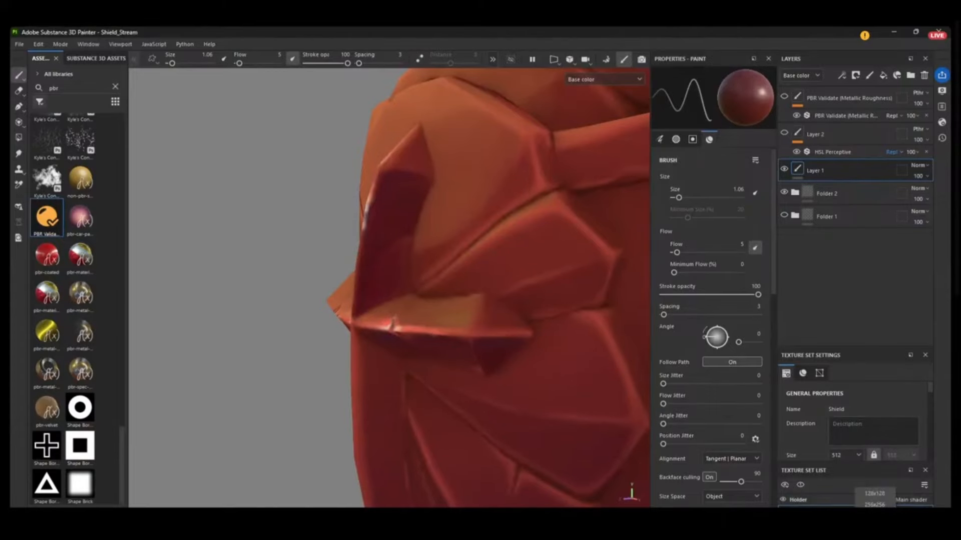
{"action": "left_click", "coordinate": [874, 539]}
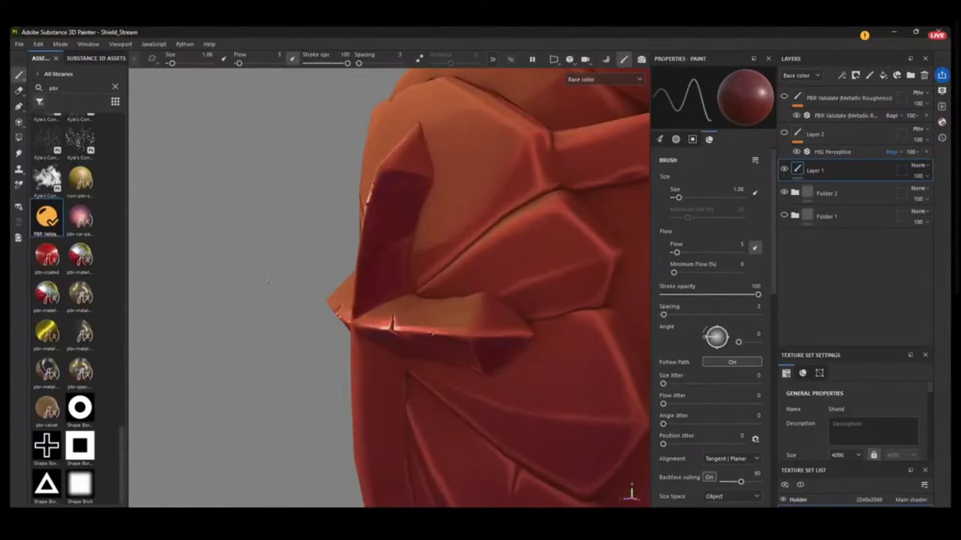
{"action": "left_click_drag", "start_coordinate": [267, 281], "coordinate": [593, 222], "text": "alt"}
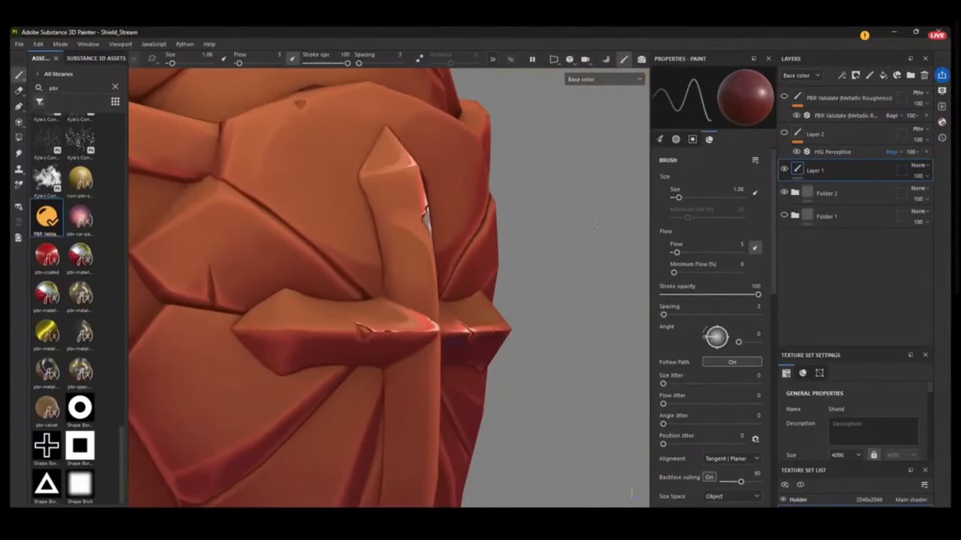
{"action": "scroll", "coordinate": [425, 288], "scroll_direction": "down", "scroll_amount": 3}
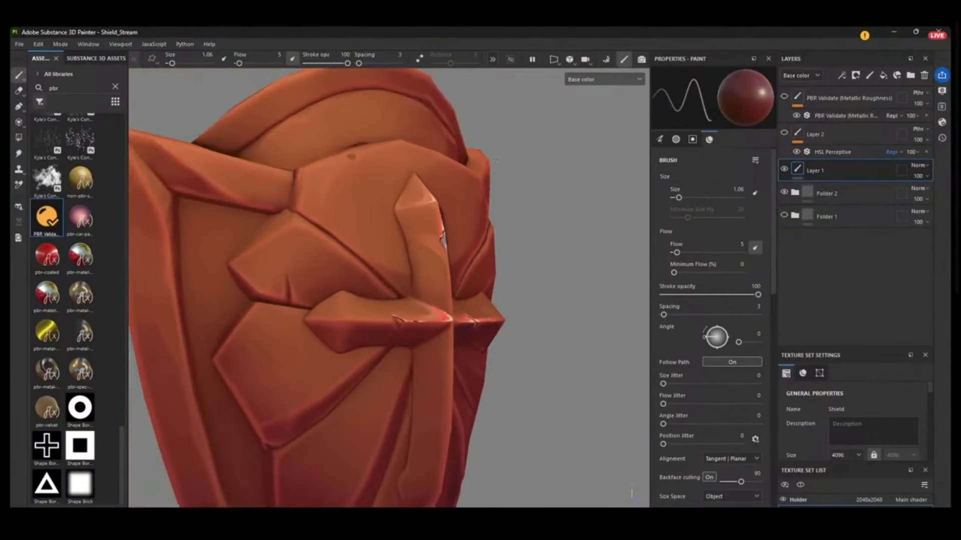
{"action": "middle_click_drag", "start_coordinate": [450, 320], "coordinate": [502, 338], "text": "alt"}
{"action": "left_click_drag", "start_coordinate": [501, 337], "coordinate": [374, 274], "text": "alt"}
{"action": "left_click_drag", "start_coordinate": [426, 196], "coordinate": [410, 324], "text": "alt"}
- Display the Metallic channel alone and examine it around the cross on the shield's front
{"action": "left_click", "coordinate": [605, 80]}
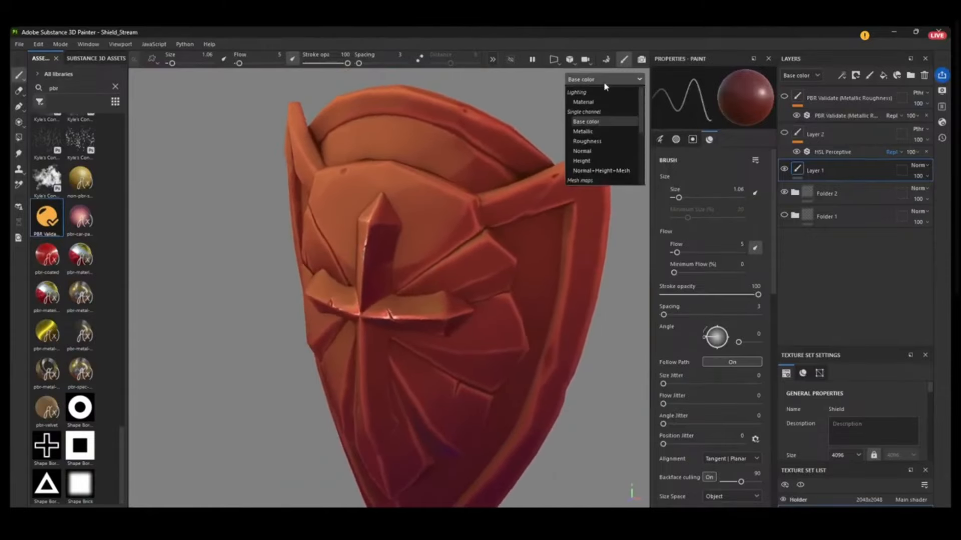
{"action": "left_click", "coordinate": [616, 129]}
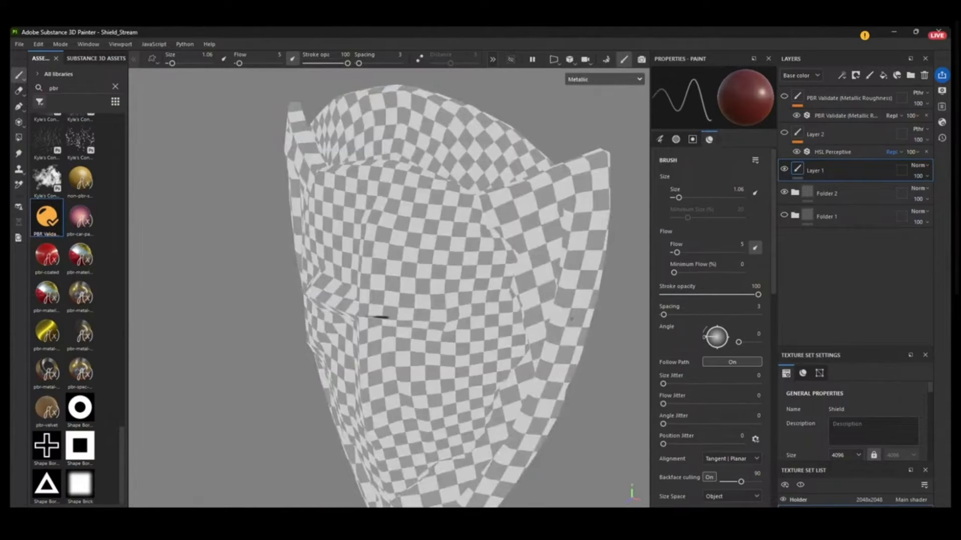
{"action": "mouse_move", "coordinate": [643, 284]}
{"action": "left_mouse_down", "text": "alt"}
{"action": "mouse_move", "coordinate": [602, 326]}
{"action": "mouse_move", "coordinate": [638, 326]}
{"action": "left_mouse_up", "text": "alt"}
{"action": "right_click", "coordinate": [495, 222]}
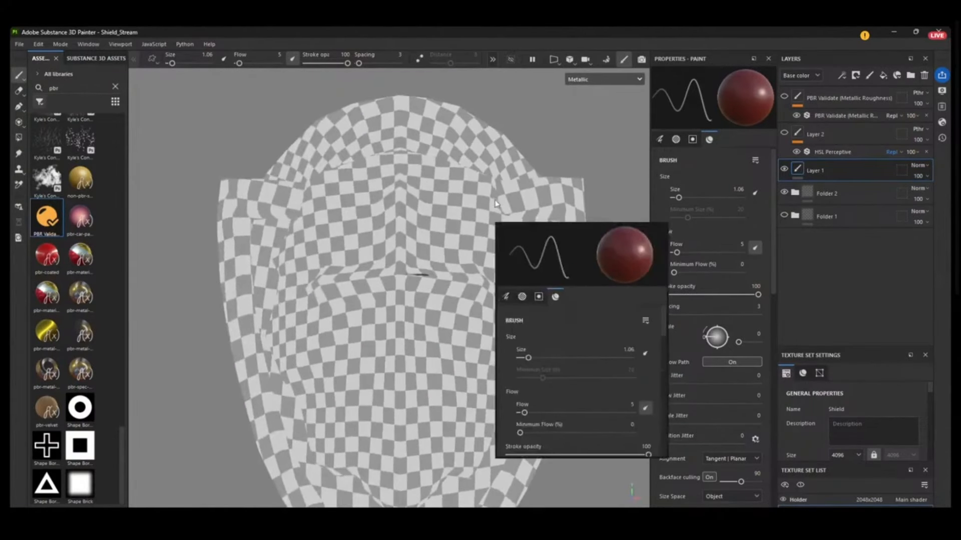
{"action": "left_click_drag", "start_coordinate": [565, 144], "coordinate": [422, 254], "text": "alt"}
{"action": "right_click_drag", "start_coordinate": [422, 253], "coordinate": [485, 396], "text": "alt"}
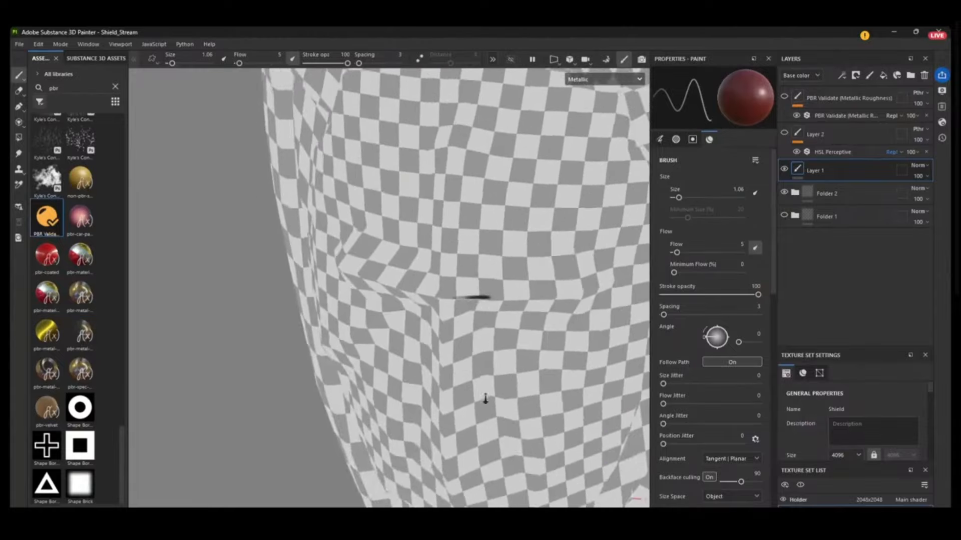
{"action": "left_click_drag", "start_coordinate": [485, 397], "coordinate": [500, 413], "text": "alt"}
{"action": "right_click_drag", "start_coordinate": [467, 336], "coordinate": [454, 241], "text": "alt"}
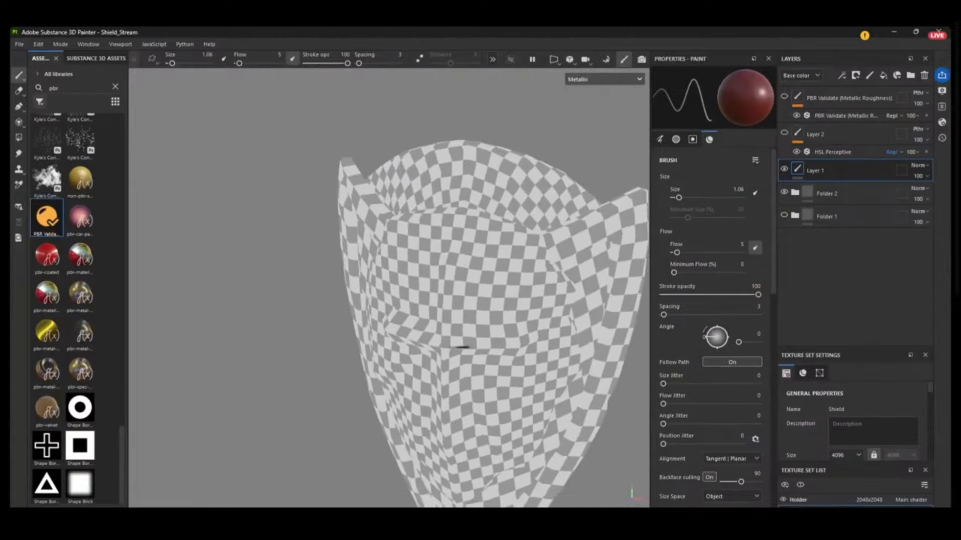
{"action": "middle_click_drag", "start_coordinate": [454, 241], "coordinate": [419, 195], "text": "alt"}
{"action": "mouse_move", "coordinate": [474, 300]}
{"action": "left_mouse_down", "text": "alt"}
{"action": "mouse_move", "coordinate": [400, 325]}
{"action": "mouse_move", "coordinate": [332, 270]}
{"action": "mouse_move", "coordinate": [401, 240]}
{"action": "mouse_move", "coordinate": [465, 187]}
{"action": "mouse_move", "coordinate": [495, 236]}
{"action": "mouse_move", "coordinate": [440, 245]}
{"action": "mouse_move", "coordinate": [543, 268]}
{"action": "mouse_move", "coordinate": [351, 269]}
{"action": "mouse_move", "coordinate": [431, 291]}
{"action": "left_mouse_up", "text": "alt"}
- Display the Roughness channel alone and examine it across the shield's front, side and back straps
{"action": "left_click", "coordinate": [605, 79]}
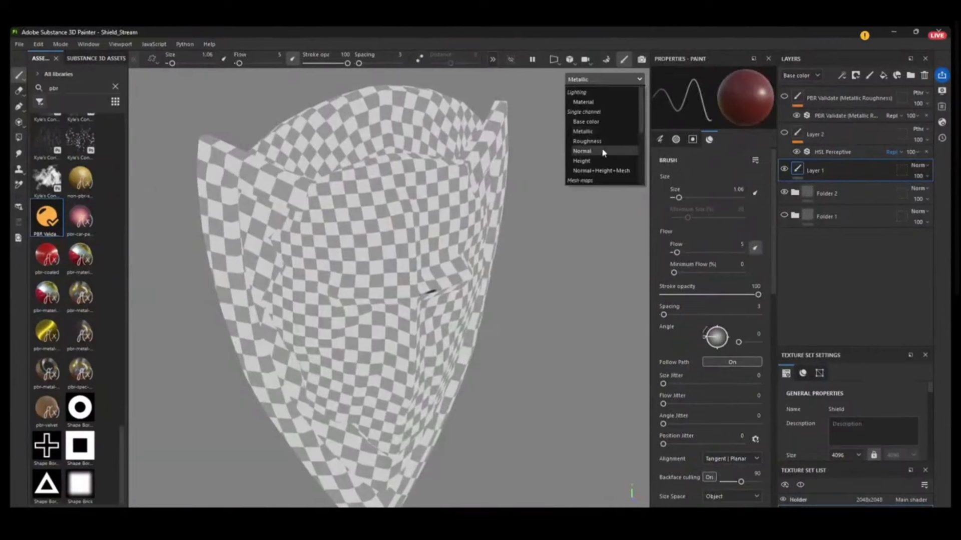
{"action": "left_click", "coordinate": [604, 151]}
{"action": "left_click_drag", "start_coordinate": [467, 230], "coordinate": [382, 253], "text": "alt"}
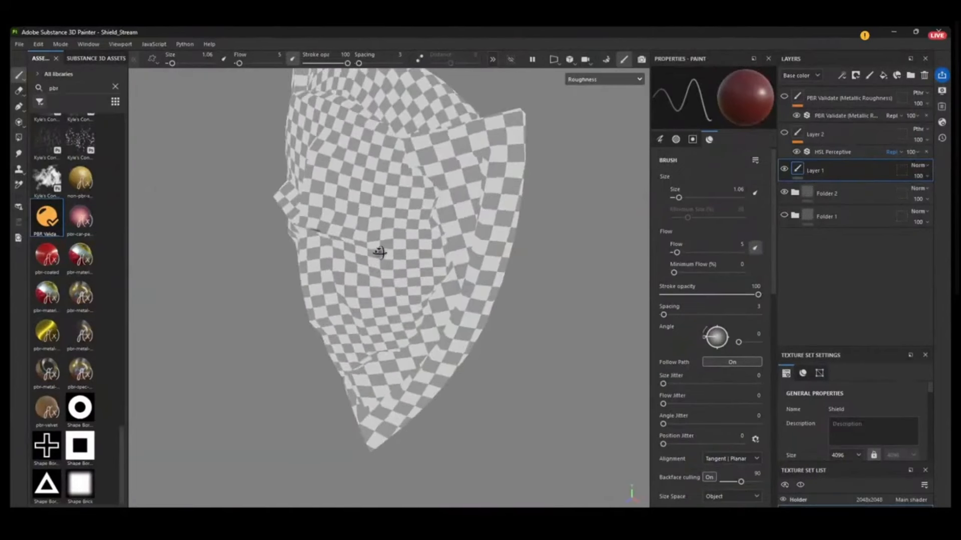
{"action": "right_click_drag", "start_coordinate": [382, 253], "coordinate": [335, 386], "text": "alt"}
{"action": "left_click_drag", "start_coordinate": [335, 386], "coordinate": [392, 337], "text": "alt"}
{"action": "right_click_drag", "start_coordinate": [404, 270], "coordinate": [361, 282], "text": "alt"}
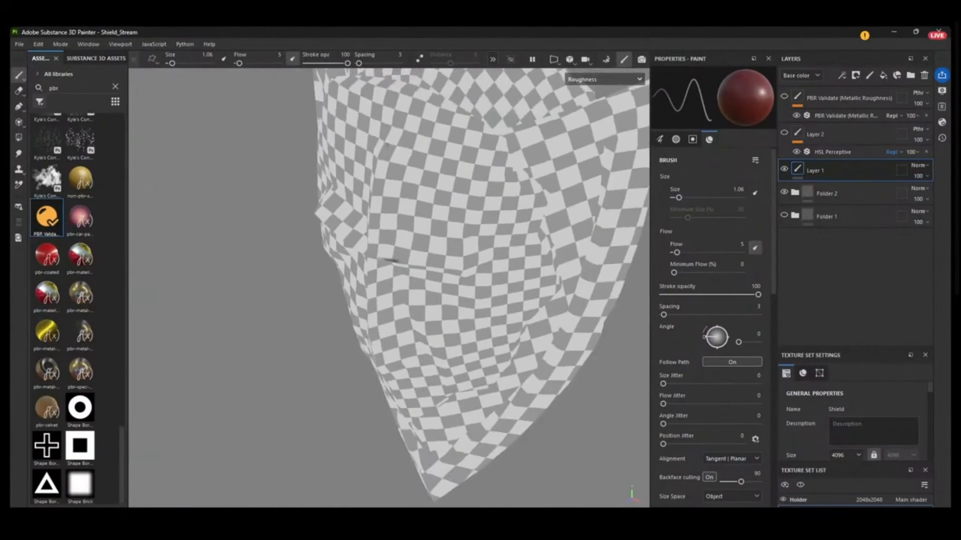
{"action": "middle_click_drag", "start_coordinate": [362, 281], "coordinate": [380, 385], "text": "alt"}
{"action": "left_click_drag", "start_coordinate": [380, 385], "coordinate": [329, 283], "text": "alt"}
{"action": "middle_click_drag", "start_coordinate": [329, 283], "coordinate": [324, 252], "text": "alt"}
{"action": "right_click_drag", "start_coordinate": [324, 252], "coordinate": [371, 242], "text": "alt"}
{"action": "mouse_move", "coordinate": [371, 242]}
{"action": "left_mouse_down", "text": "alt"}
{"action": "mouse_move", "coordinate": [475, 286]}
{"action": "mouse_move", "coordinate": [390, 270]}
{"action": "mouse_move", "coordinate": [440, 344]}
{"action": "left_mouse_up", "text": "alt"}
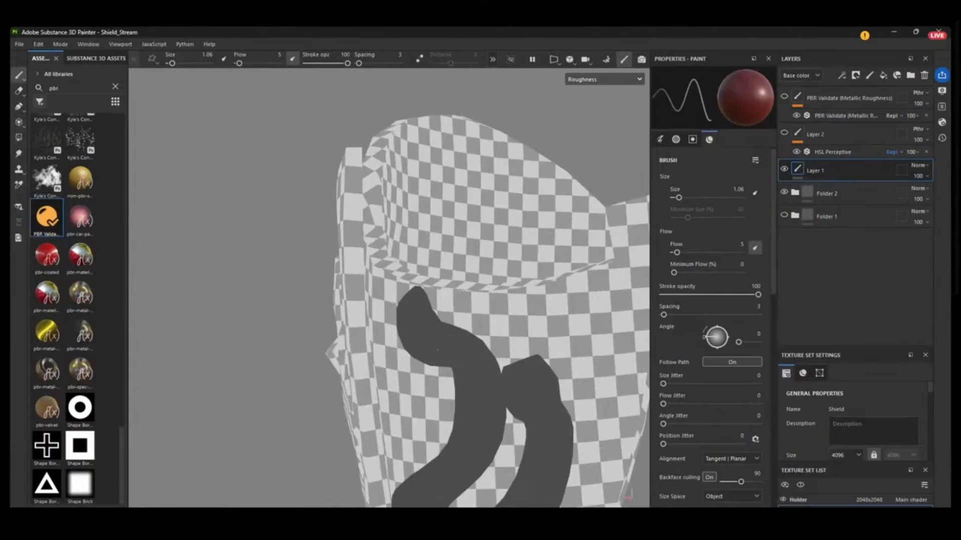
{"action": "middle_click_drag", "start_coordinate": [444, 343], "coordinate": [404, 183], "text": "alt"}
{"action": "right_click_drag", "start_coordinate": [389, 275], "coordinate": [320, 291], "text": "alt"}
{"action": "left_click_drag", "start_coordinate": [320, 292], "coordinate": [510, 217], "text": "alt"}
{"action": "middle_click_drag", "start_coordinate": [512, 216], "coordinate": [478, 250], "text": "alt"}
{"action": "left_click_drag", "start_coordinate": [478, 250], "coordinate": [553, 265], "text": "alt"}
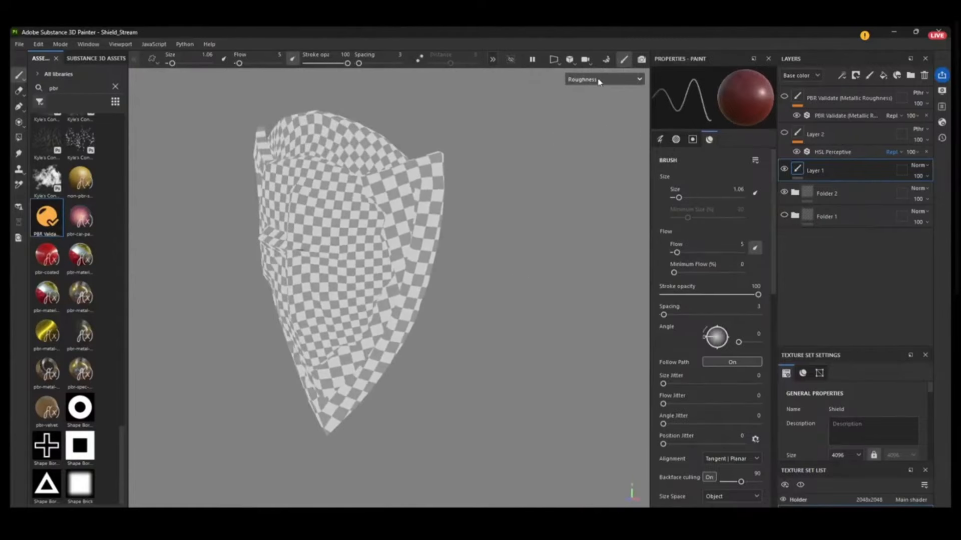
- Compare the Material view with the Base color channel, leaving base color shown on the shield's front
{"action": "left_click", "coordinate": [600, 80]}
{"action": "left_click", "coordinate": [600, 102]}
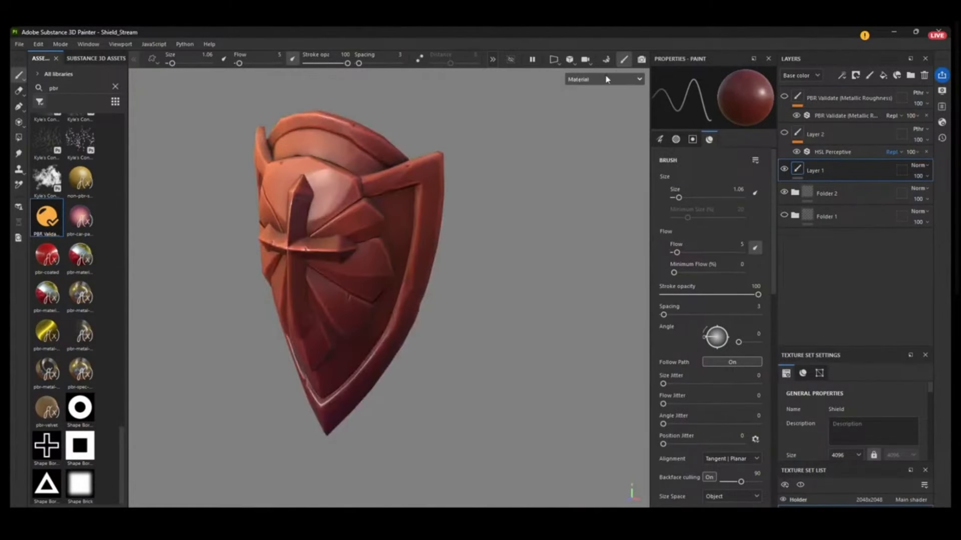
{"action": "left_click", "coordinate": [604, 79]}
{"action": "left_click", "coordinate": [585, 122]}
{"action": "left_click_drag", "start_coordinate": [428, 175], "coordinate": [477, 180], "text": "alt"}
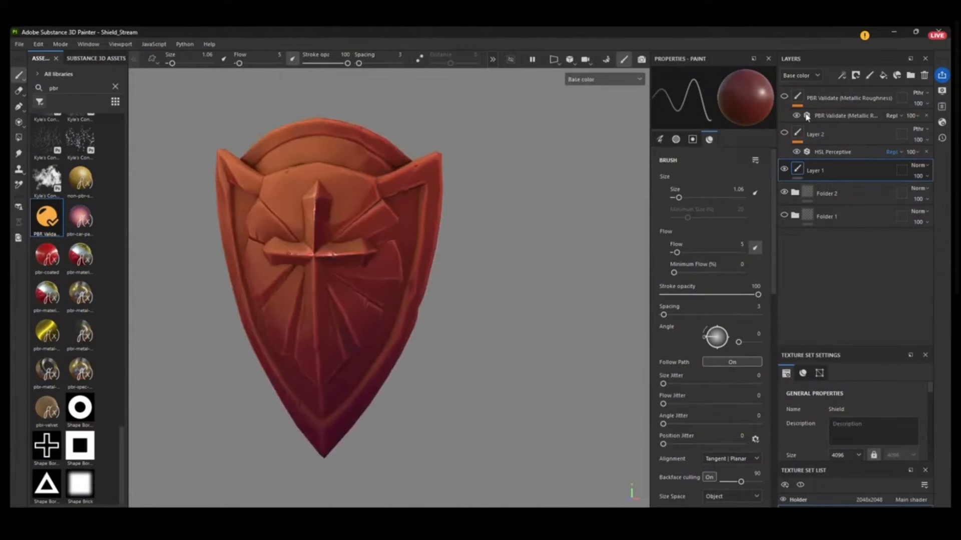
- Paint orange-brown B05A34 on the shield plate beside the cross's upper arm with the brush size reduced to 1.86
{"action": "middle_click_drag", "start_coordinate": [511, 200], "coordinate": [608, 201], "text": "alt"}
{"action": "mouse_move", "coordinate": [508, 189]}
{"action": "left_mouse_down", "text": "alt"}
{"action": "mouse_move", "coordinate": [453, 183]}
{"action": "mouse_move", "coordinate": [503, 178]}
{"action": "left_mouse_up", "text": "alt"}
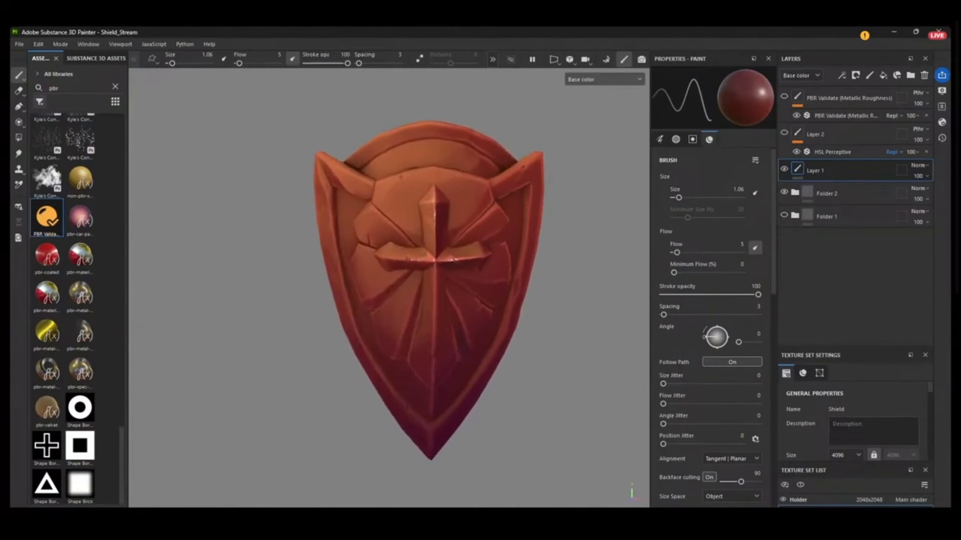
{"action": "right_click_drag", "start_coordinate": [478, 175], "coordinate": [464, 503], "text": "alt"}
{"action": "middle_click_drag", "start_coordinate": [375, 367], "coordinate": [471, 293], "text": "alt"}
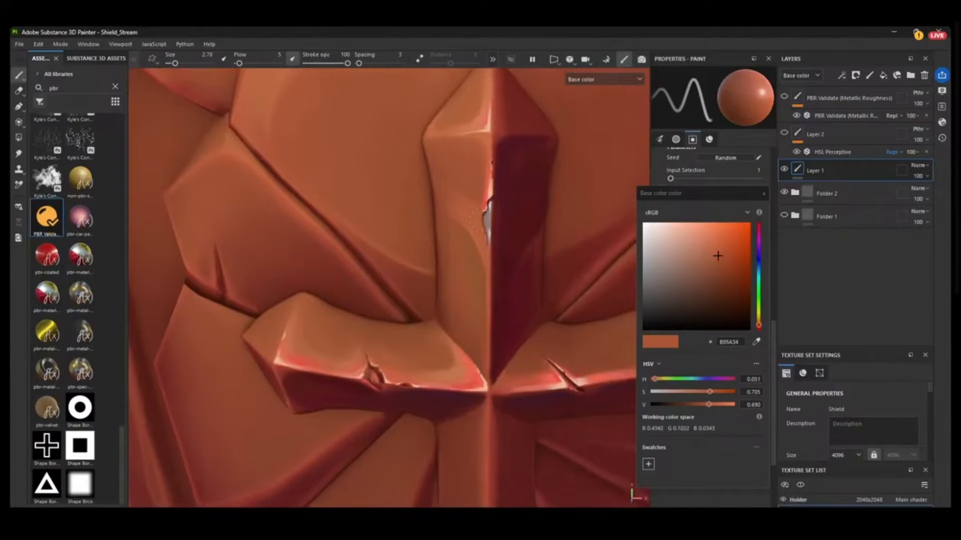
{"action": "middle_click_drag", "start_coordinate": [473, 220], "coordinate": [302, 293], "text": "alt"}
{"action": "key", "text": "bracketleft"}
{"action": "key", "text": "bracketleft"}
{"action": "key", "text": "bracketleft"}
{"action": "key", "text": "bracketleft"}
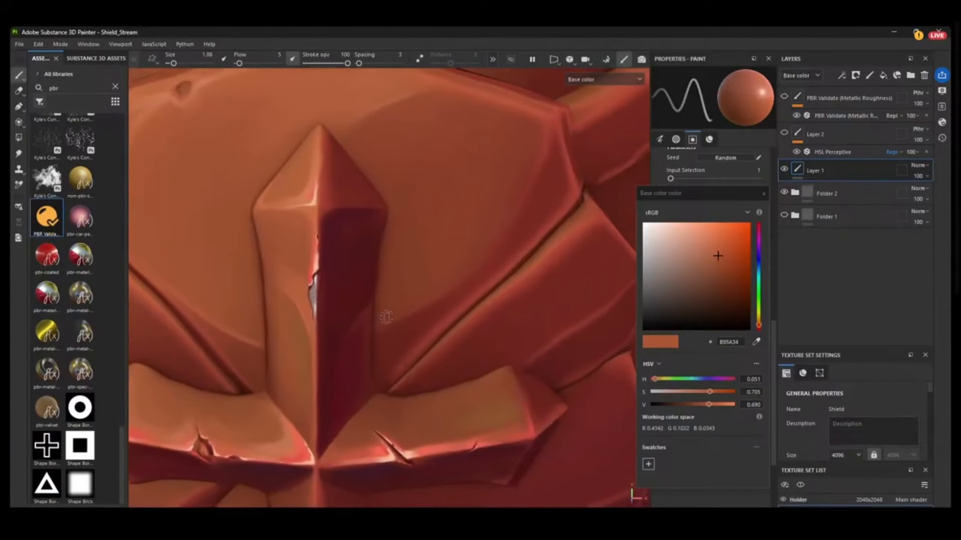
{"action": "left_click_drag", "start_coordinate": [376, 329], "coordinate": [450, 295]}
{"action": "middle_click_drag", "start_coordinate": [511, 224], "coordinate": [520, 238], "text": "alt"}
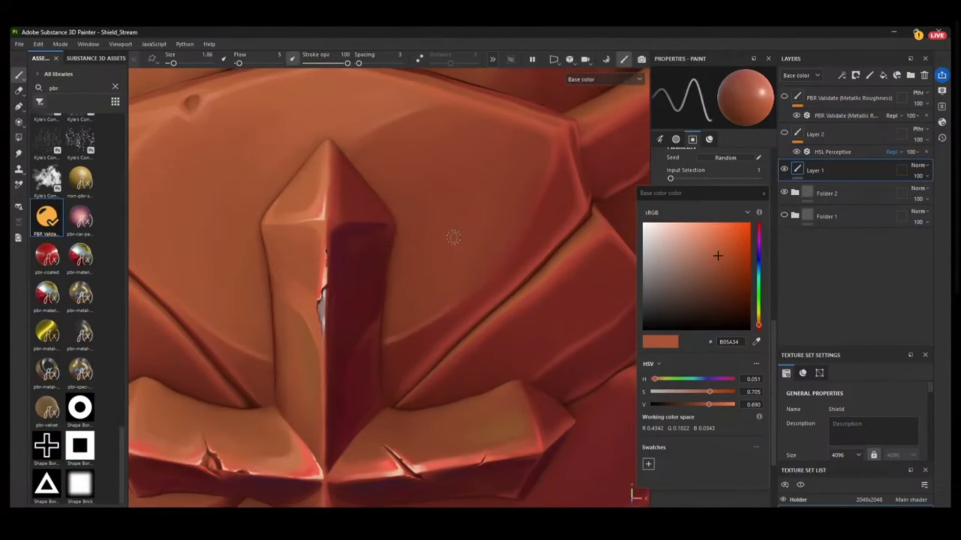
- Examine the painted plate and the cross's upper arm from several distances and angles
{"action": "middle_click_drag", "start_coordinate": [492, 271], "coordinate": [613, 279], "text": "alt"}
{"action": "right_click_drag", "start_coordinate": [612, 279], "coordinate": [485, 88], "text": "alt"}
{"action": "middle_click_drag", "start_coordinate": [443, 256], "coordinate": [421, 148], "text": "alt"}
{"action": "right_click_drag", "start_coordinate": [420, 148], "coordinate": [392, 240], "text": "alt"}
{"action": "left_click_drag", "start_coordinate": [392, 240], "coordinate": [388, 260], "text": "alt"}
{"action": "right_click_drag", "start_coordinate": [388, 260], "coordinate": [403, 306], "text": "alt"}
{"action": "middle_click_drag", "start_coordinate": [403, 307], "coordinate": [414, 294], "text": "alt"}
{"action": "left_click_drag", "start_coordinate": [414, 294], "coordinate": [384, 298], "text": "alt"}
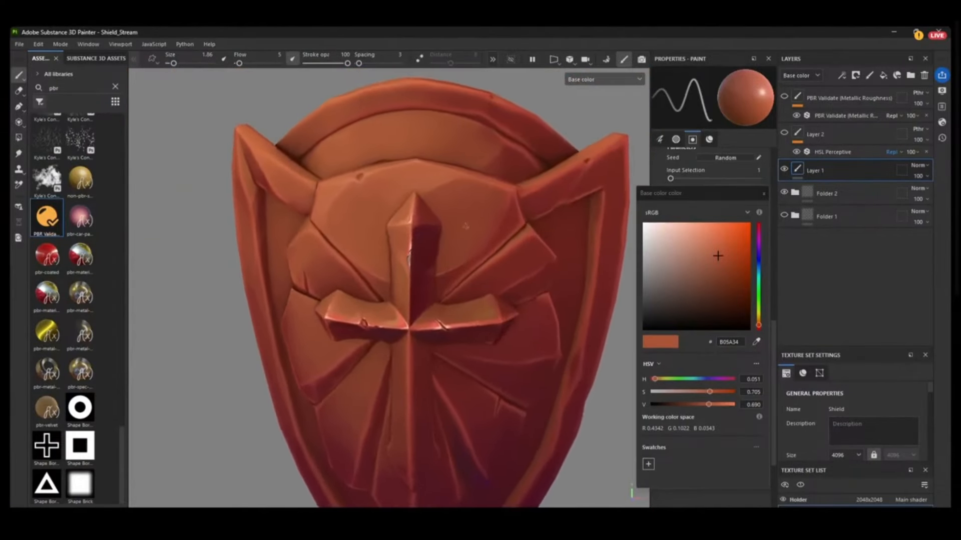
{"action": "right_click_drag", "start_coordinate": [385, 298], "coordinate": [445, 285], "text": "alt"}
{"action": "right_click_drag", "start_coordinate": [493, 226], "coordinate": [422, 325], "text": "alt"}
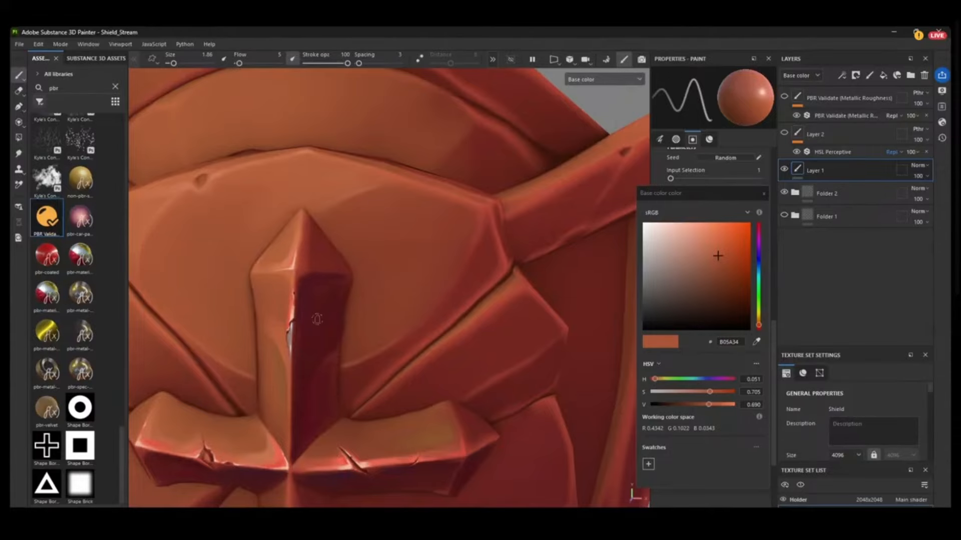
{"action": "middle_click_drag", "start_coordinate": [388, 284], "coordinate": [487, 251], "text": "alt"}
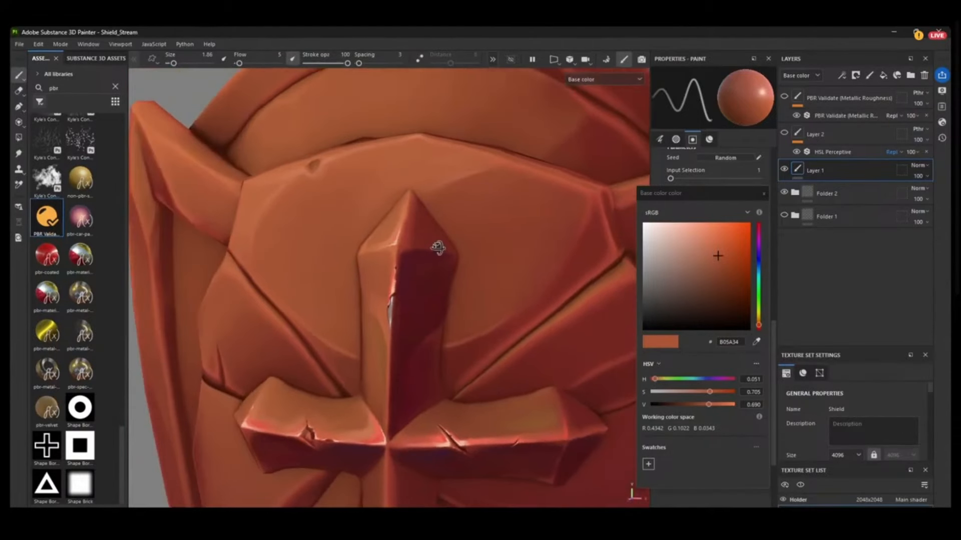
- Sample pale peach EFB790 from the cross's upper tip and paint a highlight along its ridge with a small brush
{"action": "right_click_drag", "start_coordinate": [437, 249], "coordinate": [395, 460], "text": "alt"}
{"action": "middle_click_drag", "start_coordinate": [375, 320], "coordinate": [351, 263], "text": "alt"}
{"action": "right_click_drag", "start_coordinate": [352, 262], "coordinate": [367, 191], "text": "alt"}
{"action": "left_click_drag", "start_coordinate": [367, 191], "coordinate": [422, 203], "text": "alt"}
{"action": "right_click_drag", "start_coordinate": [421, 203], "coordinate": [433, 213], "text": "alt"}
{"action": "middle_click_drag", "start_coordinate": [433, 213], "coordinate": [397, 245], "text": "alt"}
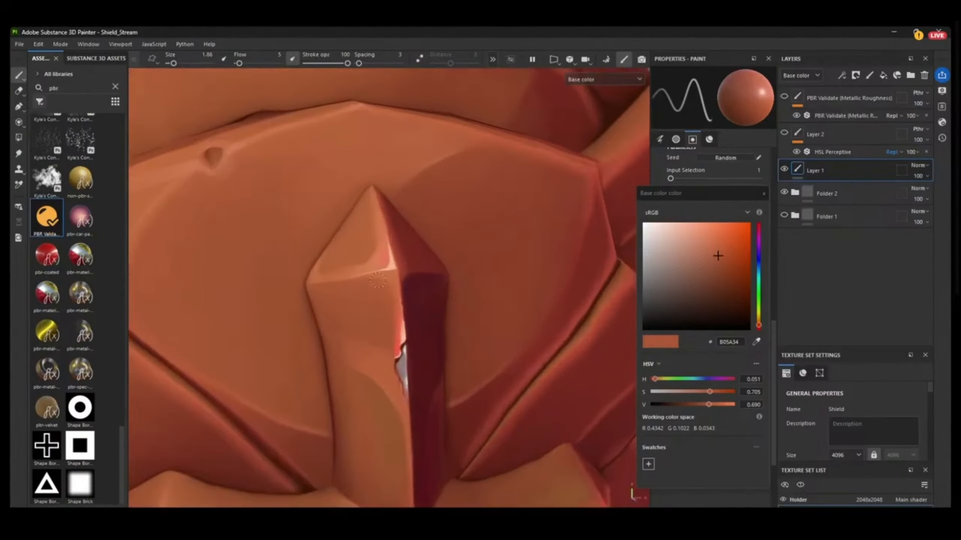
{"action": "key", "text": "p"}
{"action": "left_click", "coordinate": [397, 257]}
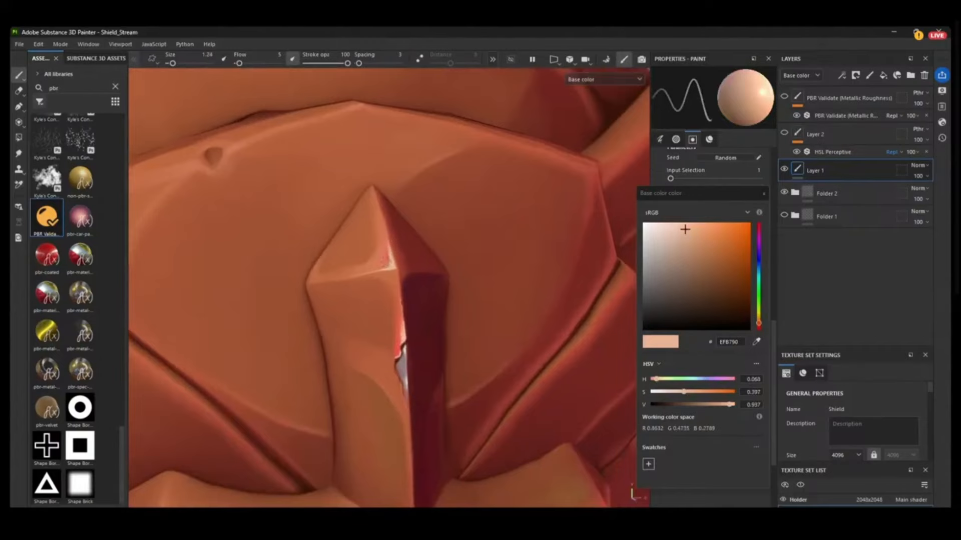
{"action": "right_click_drag", "start_coordinate": [398, 421], "coordinate": [399, 447], "text": "alt"}
{"action": "left_click_drag", "start_coordinate": [395, 210], "coordinate": [390, 260], "text": "alt"}
{"action": "right_click_drag", "start_coordinate": [391, 260], "coordinate": [369, 285], "text": "alt"}
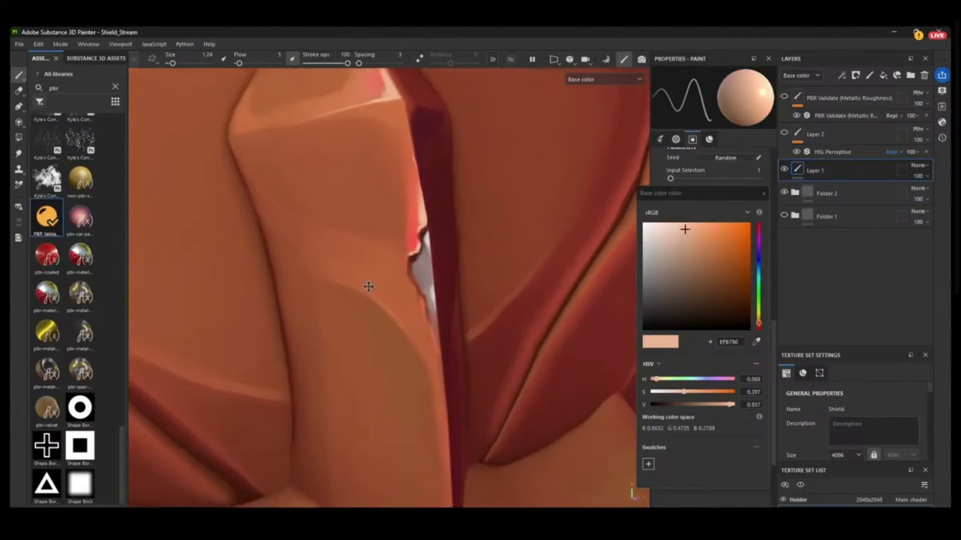
{"action": "left_click_drag", "start_coordinate": [368, 285], "coordinate": [323, 258], "text": "alt"}
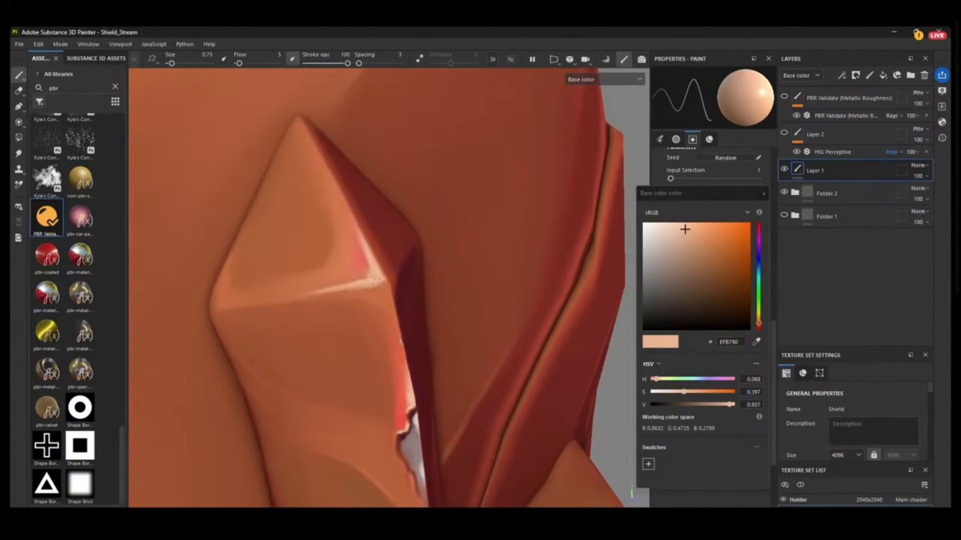
- Refine the peach highlight where the ridges meet on the cross's upper tip, using brush sizes below 1
{"action": "left_click_drag", "start_coordinate": [418, 259], "coordinate": [379, 259], "text": "alt"}
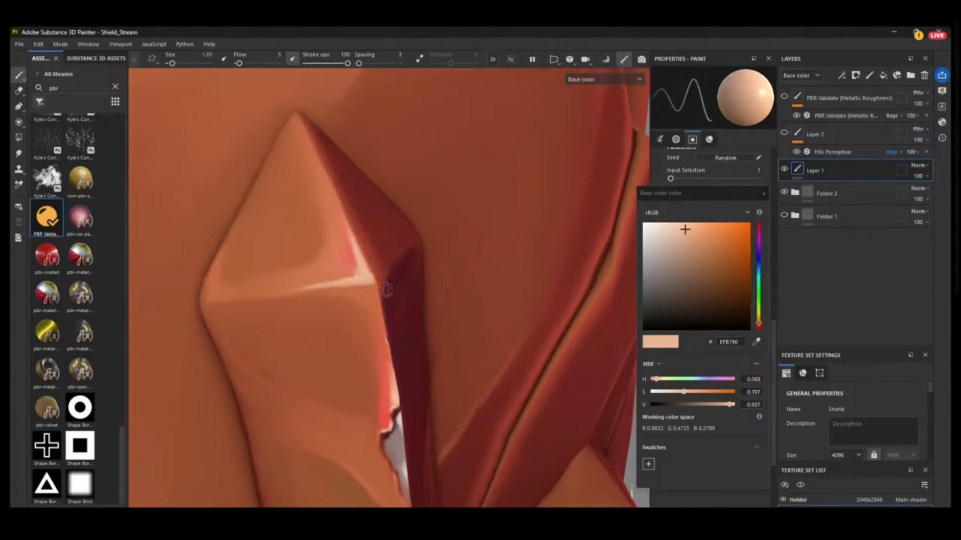
{"action": "left_click_drag", "start_coordinate": [382, 292], "coordinate": [381, 338], "text": "alt"}
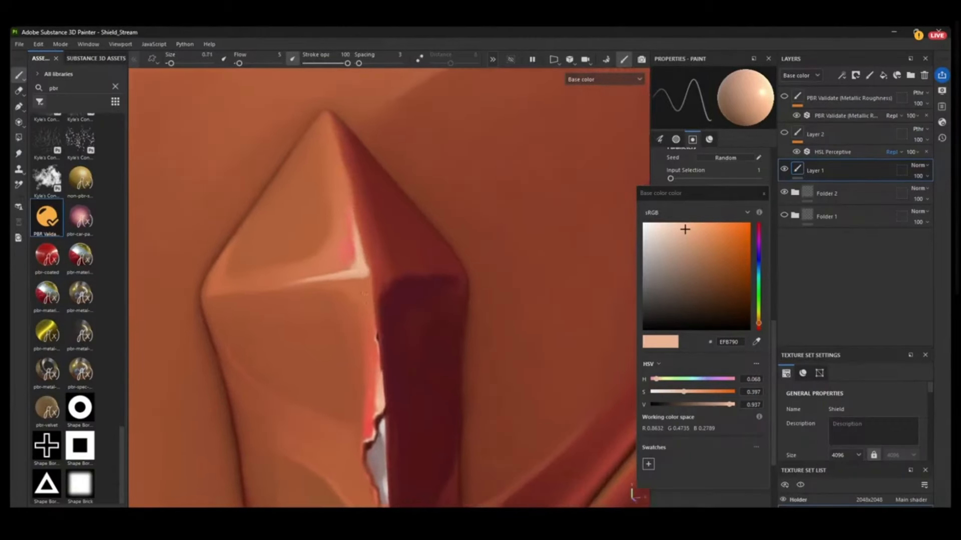
{"action": "left_click_drag", "start_coordinate": [374, 280], "coordinate": [365, 268], "text": "alt"}
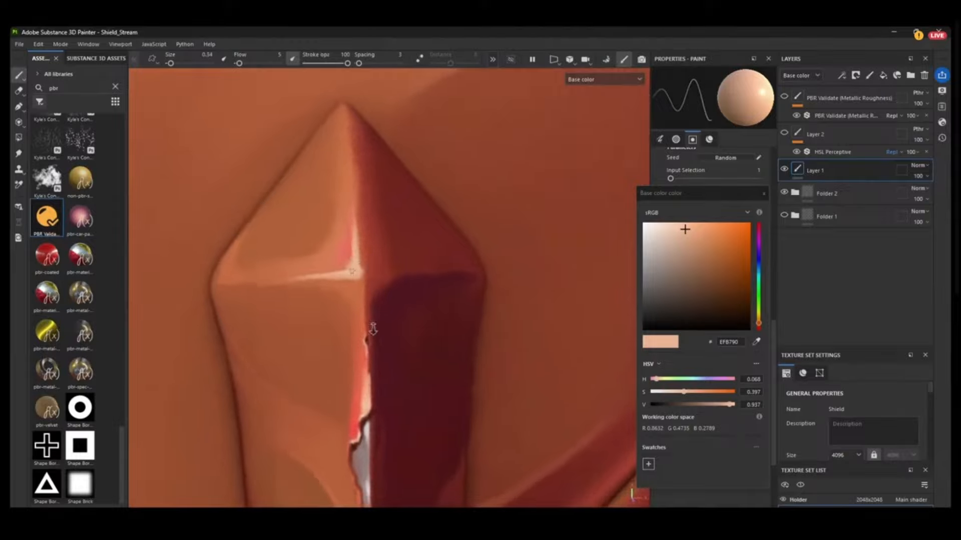
{"action": "right_click_drag", "start_coordinate": [373, 329], "coordinate": [377, 351], "text": "alt"}
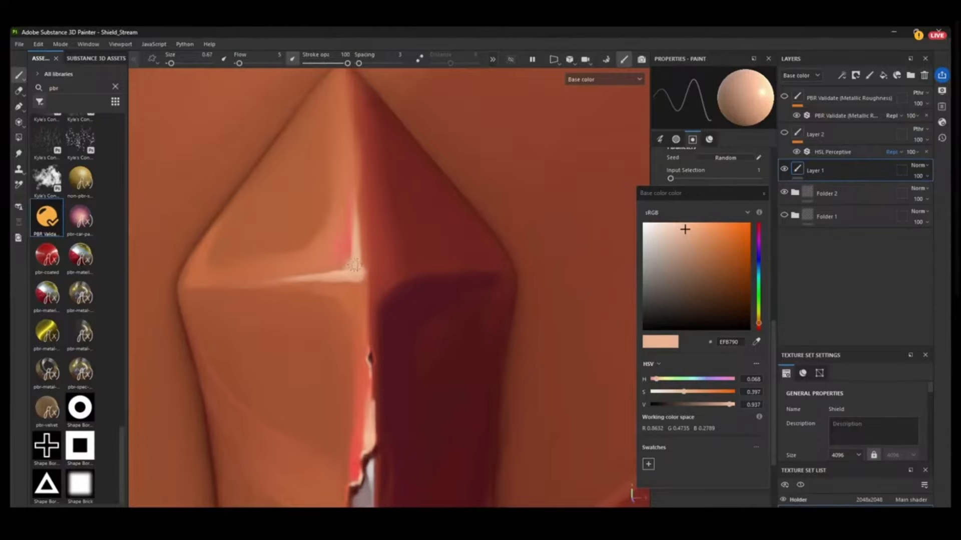
- Sample orange B76537 from the lit facet of the cross's upper tip and blend around the highlight with brush size 3.51
{"action": "key", "text": "bracketright"}
{"action": "key", "text": "bracketright"}
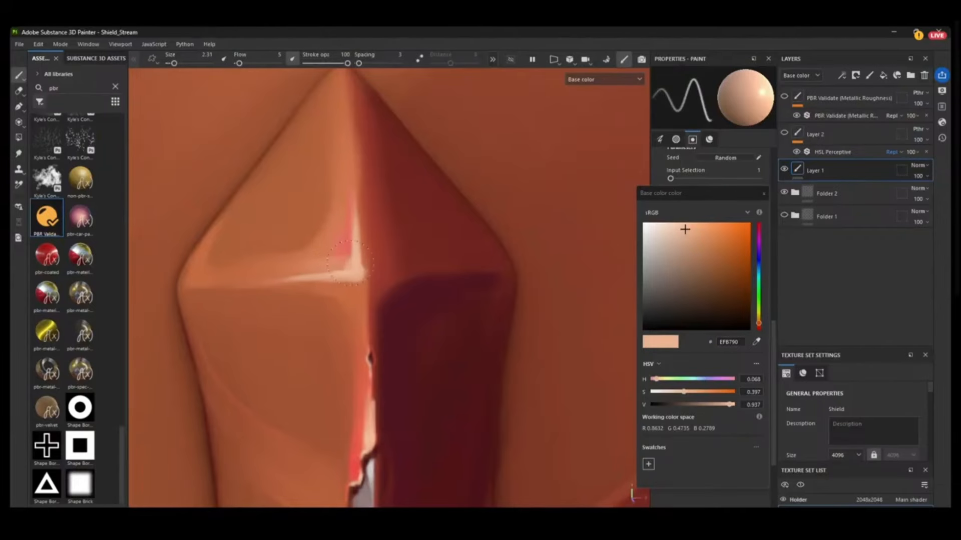
{"action": "mouse_move", "coordinate": [390, 310]}
{"action": "right_mouse_down", "text": "alt"}
{"action": "mouse_move", "coordinate": [365, 227]}
{"action": "mouse_move", "coordinate": [374, 220]}
{"action": "mouse_move", "coordinate": [390, 392]}
{"action": "right_mouse_up", "text": "alt"}
{"action": "key", "text": "p"}
{"action": "left_click", "coordinate": [346, 233]}
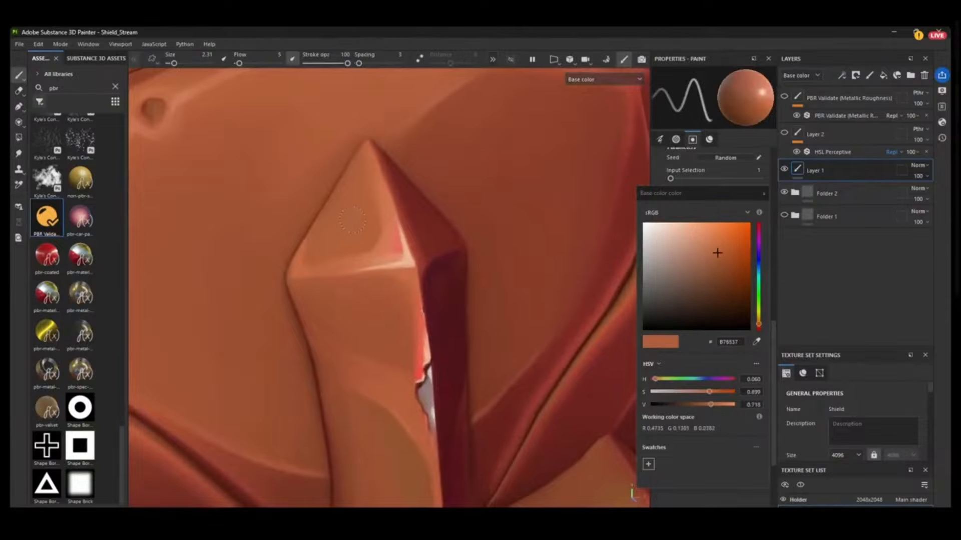
{"action": "mouse_move", "coordinate": [348, 233]}
{"action": "right_mouse_down", "text": "ctrl"}
{"action": "mouse_move", "coordinate": [368, 234]}
{"action": "mouse_move", "coordinate": [365, 246]}
{"action": "right_mouse_up", "text": "ctrl"}
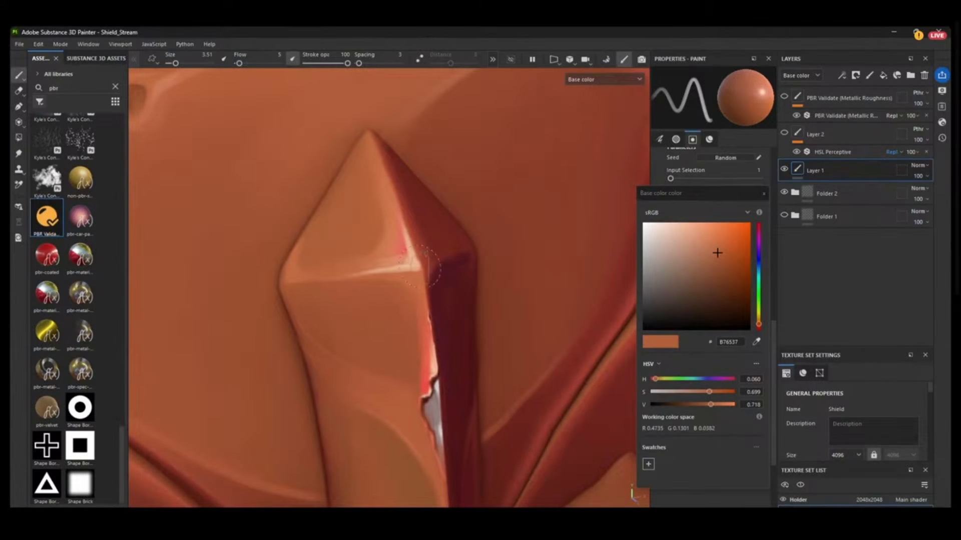
- Sample orange-brown A65730 near the shield's upper horn and touch up the surrounding shading with brush size 2.74
{"action": "mouse_move", "coordinate": [350, 336]}
{"action": "right_mouse_down", "text": "alt"}
{"action": "mouse_move", "coordinate": [337, 281]}
{"action": "mouse_move", "coordinate": [363, 223]}
{"action": "right_mouse_up", "text": "alt"}
{"action": "middle_click_drag", "start_coordinate": [363, 223], "coordinate": [362, 154], "text": "alt"}
{"action": "left_click_drag", "start_coordinate": [362, 153], "coordinate": [386, 197], "text": "alt"}
{"action": "right_click_drag", "start_coordinate": [385, 197], "coordinate": [408, 295], "text": "alt"}
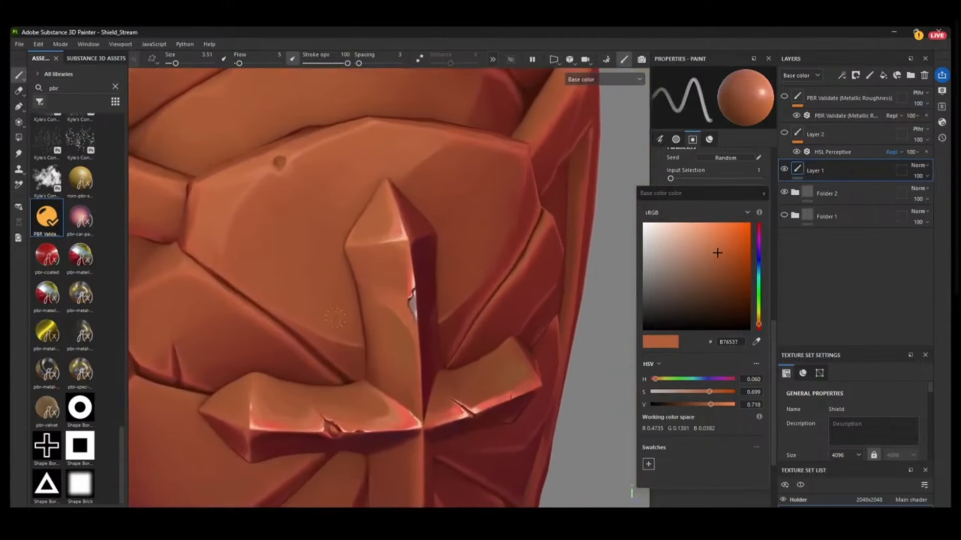
{"action": "middle_click_drag", "start_coordinate": [408, 296], "coordinate": [366, 229], "text": "alt"}
{"action": "right_click_drag", "start_coordinate": [366, 230], "coordinate": [306, 172], "text": "alt"}
{"action": "middle_click_drag", "start_coordinate": [306, 172], "coordinate": [353, 201], "text": "alt"}
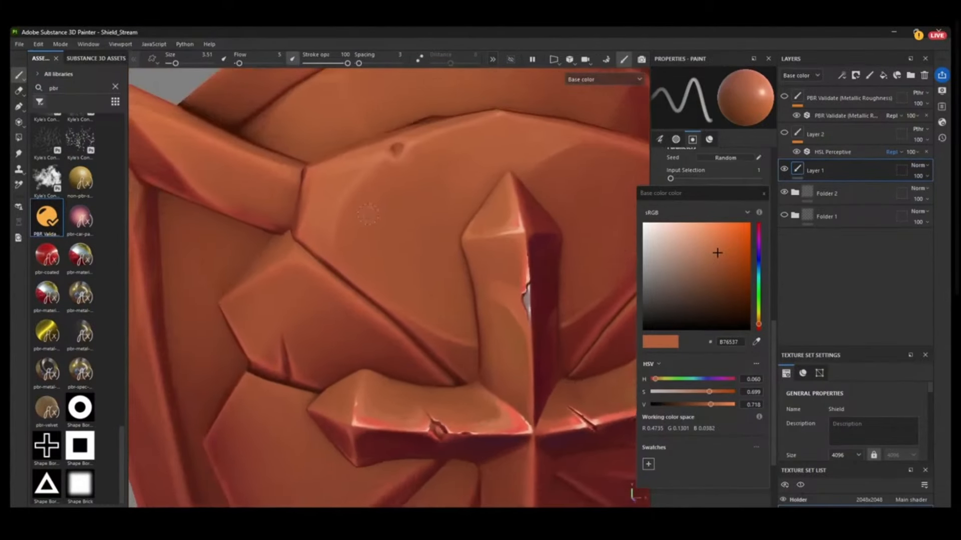
{"action": "right_click_drag", "start_coordinate": [352, 201], "coordinate": [365, 280], "text": "alt"}
{"action": "key", "text": "p"}
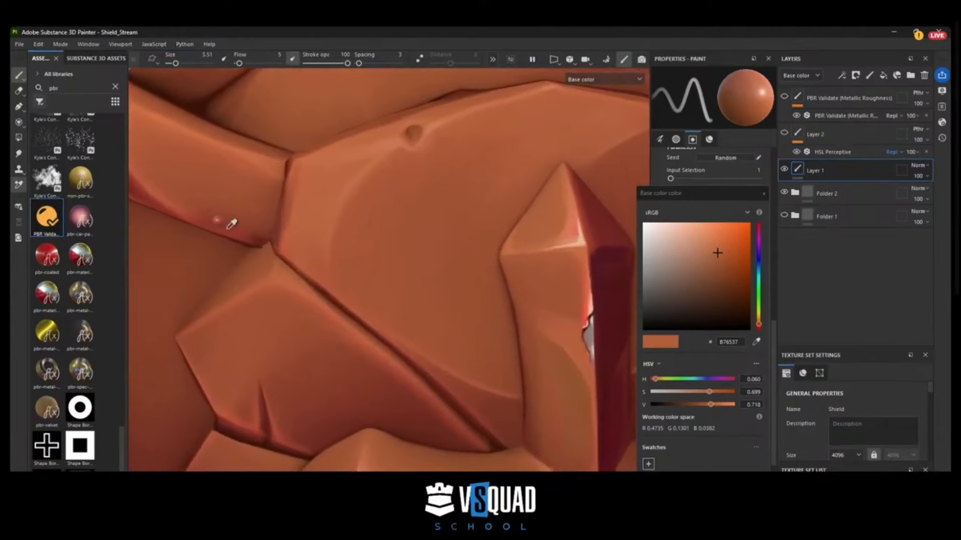
{"action": "left_click", "coordinate": [202, 219]}
{"action": "left_click_drag", "start_coordinate": [472, 182], "coordinate": [422, 212], "text": "alt"}
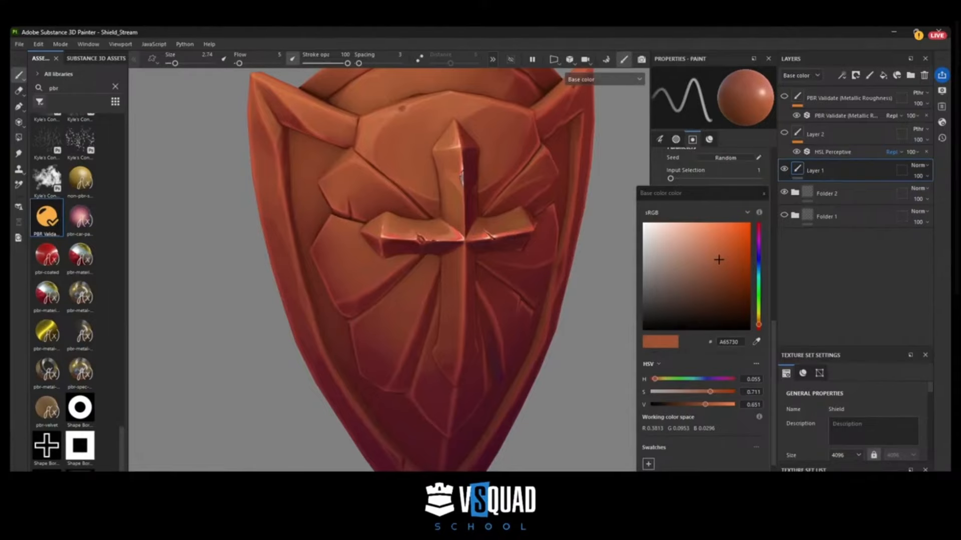
- Switch to the browser showing the concept artist's ArtStation portfolio and expand the profile details
{"action": "key", "text": "alt+Tab"}
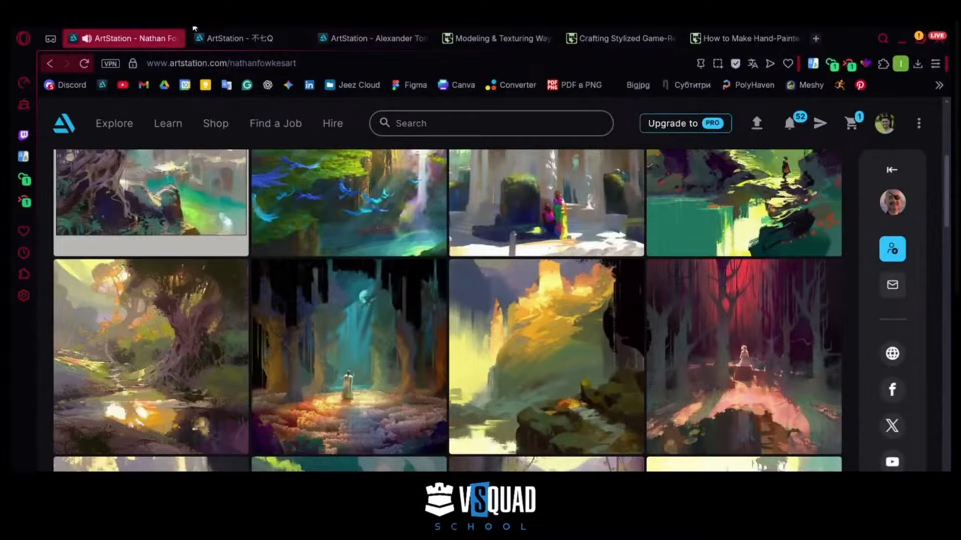
{"action": "scroll", "coordinate": [303, 186], "scroll_direction": "up", "scroll_amount": 5}
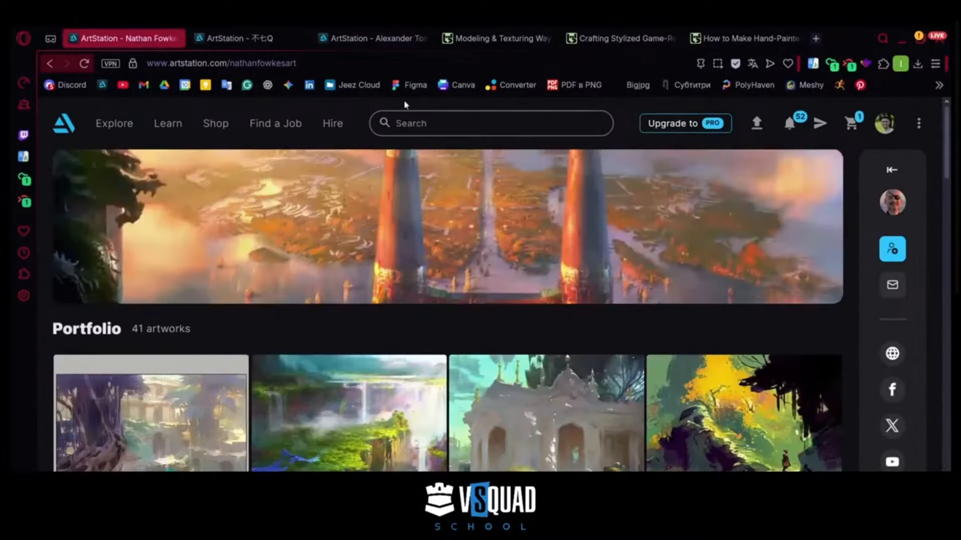
{"action": "left_click", "coordinate": [888, 170]}
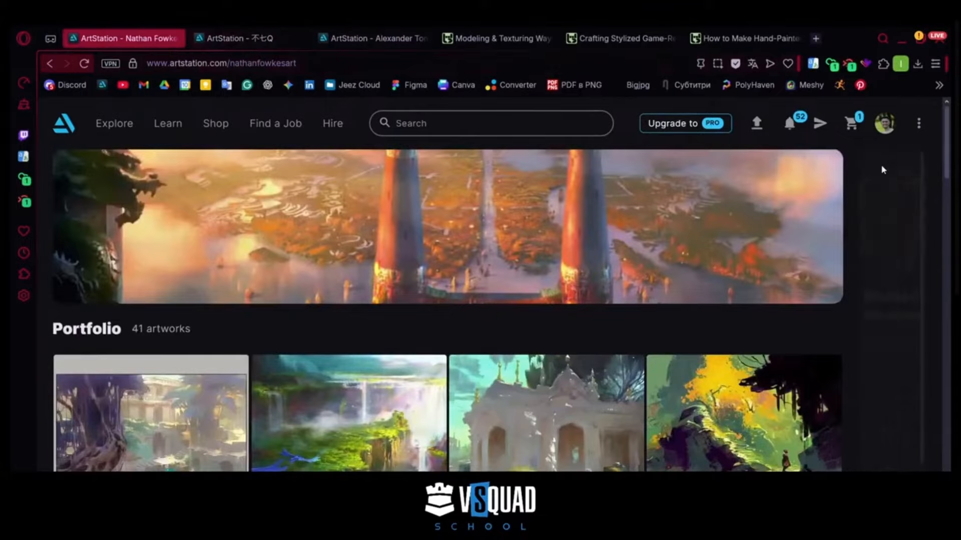
{"action": "scroll", "coordinate": [494, 285], "scroll_direction": "down", "scroll_amount": 1}
{"action": "scroll", "coordinate": [495, 285], "scroll_direction": "up", "scroll_amount": 1}
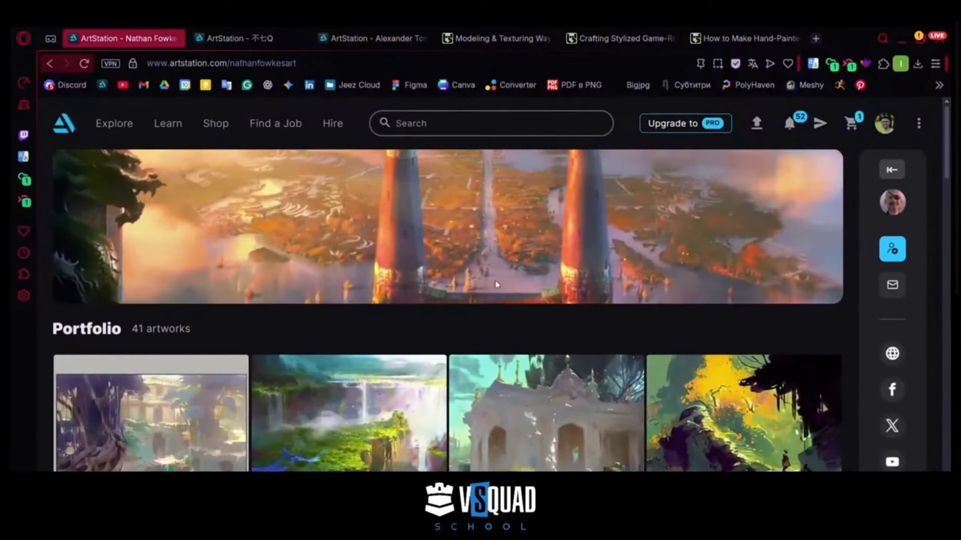
{"action": "left_click", "coordinate": [892, 170]}
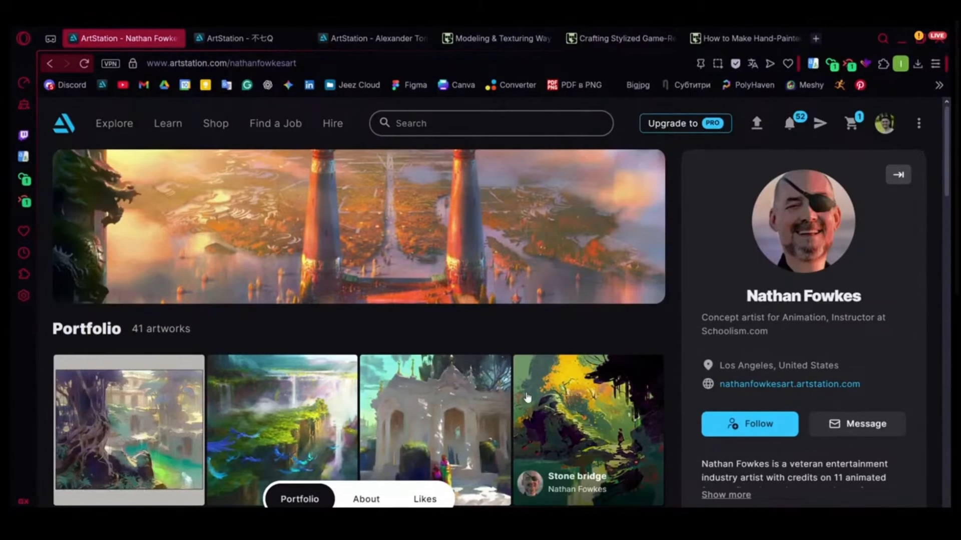
- Browse the portfolio's environment paintings for color and lighting references, ending back at the first artworks
{"action": "scroll", "coordinate": [527, 398], "scroll_direction": "down", "scroll_amount": 5}
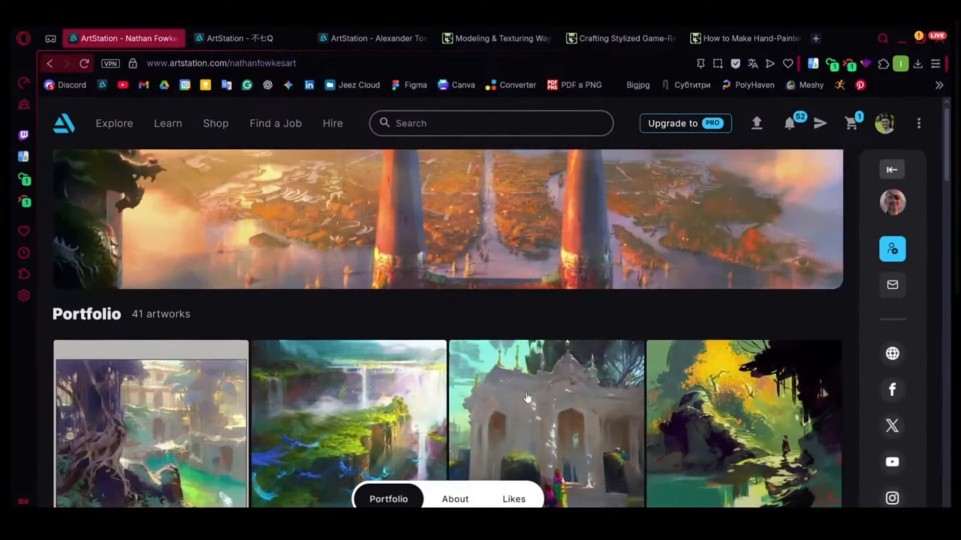
{"action": "scroll", "coordinate": [852, 359], "scroll_direction": "down", "scroll_amount": 1}
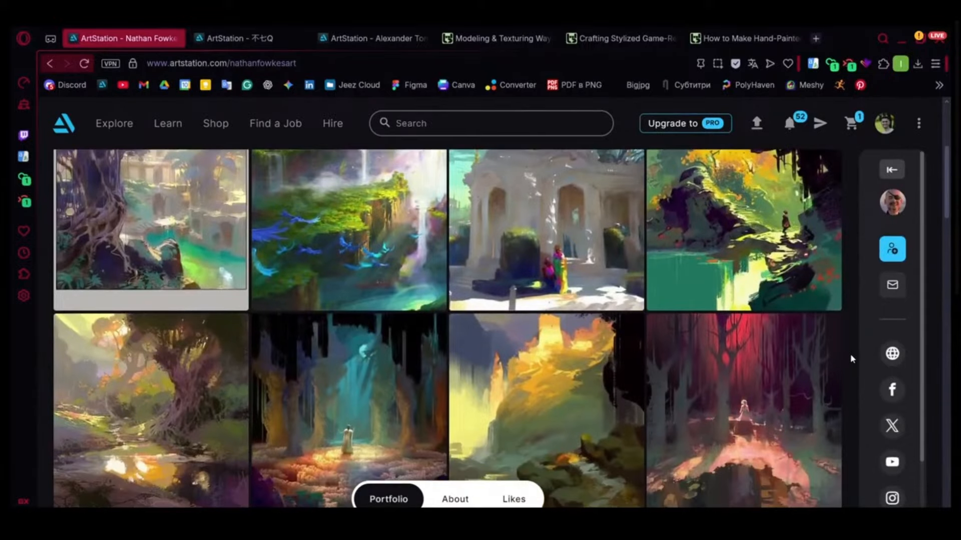
{"action": "scroll", "coordinate": [852, 358], "scroll_direction": "down", "scroll_amount": 3}
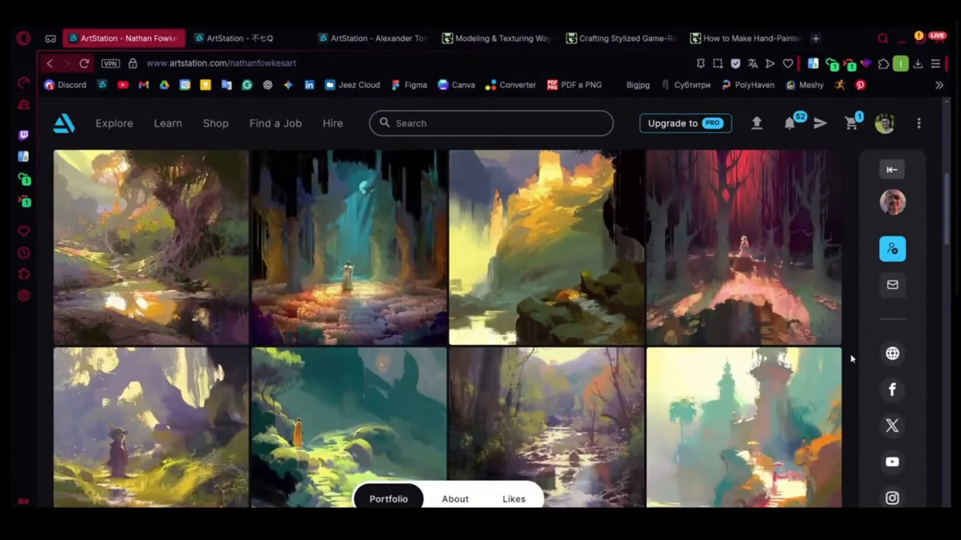
{"action": "scroll", "coordinate": [852, 359], "scroll_direction": "down", "scroll_amount": 2}
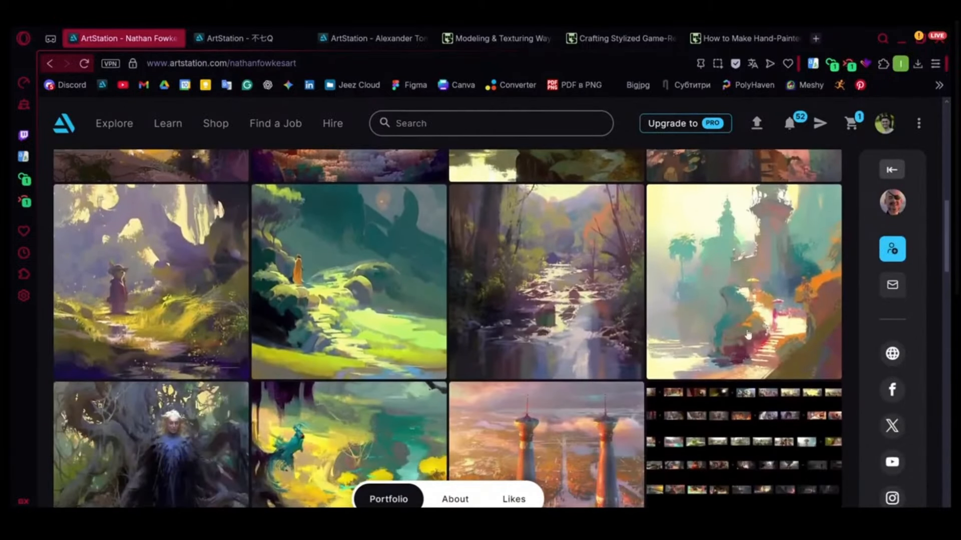
{"action": "scroll", "coordinate": [849, 356], "scroll_direction": "down", "scroll_amount": 1}
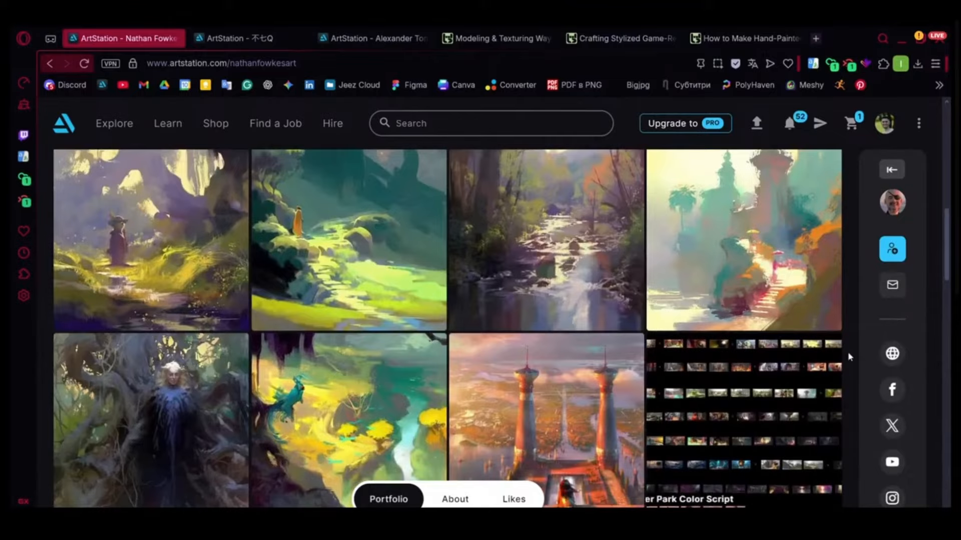
{"action": "scroll", "coordinate": [848, 352], "scroll_direction": "down", "scroll_amount": 2}
{"action": "scroll", "coordinate": [848, 353], "scroll_direction": "down", "scroll_amount": 3}
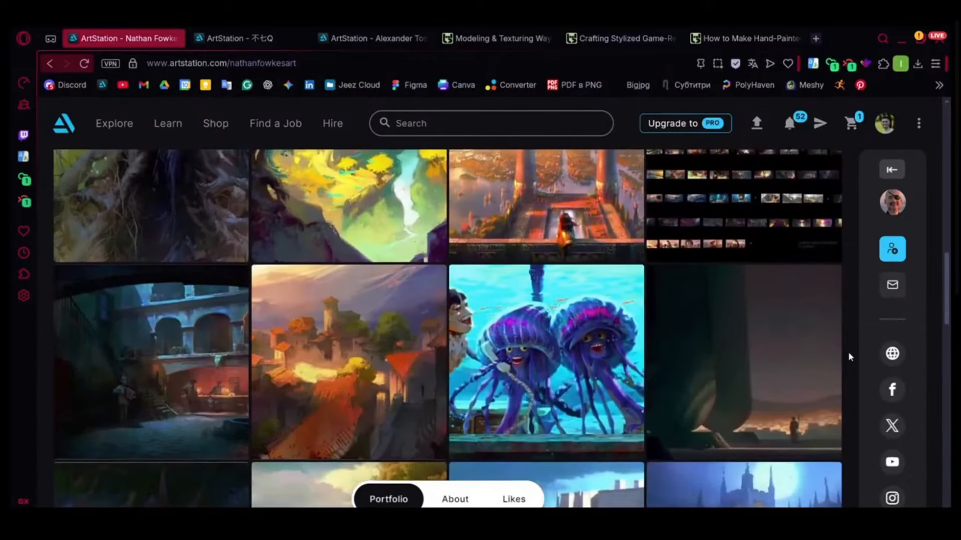
{"action": "scroll", "coordinate": [848, 353], "scroll_direction": "down", "scroll_amount": 2}
{"action": "scroll", "coordinate": [848, 352], "scroll_direction": "up", "scroll_amount": 7}
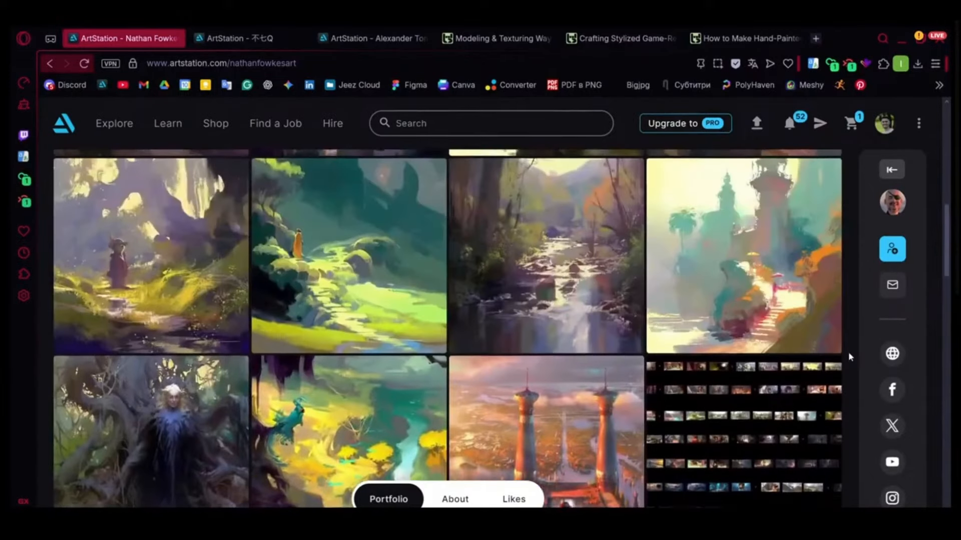
{"action": "scroll", "coordinate": [848, 352], "scroll_direction": "up", "scroll_amount": 7}
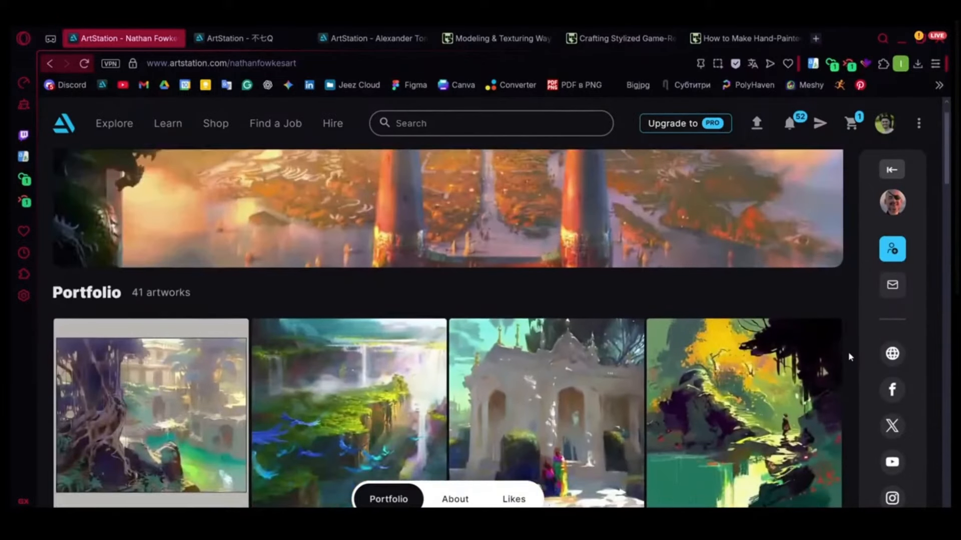
- Switch to the portrait artist's ArtStation portfolio, view the first artworks and profile details, and collapse the profile again
{"action": "scroll", "coordinate": [848, 354], "scroll_direction": "down", "scroll_amount": 2}
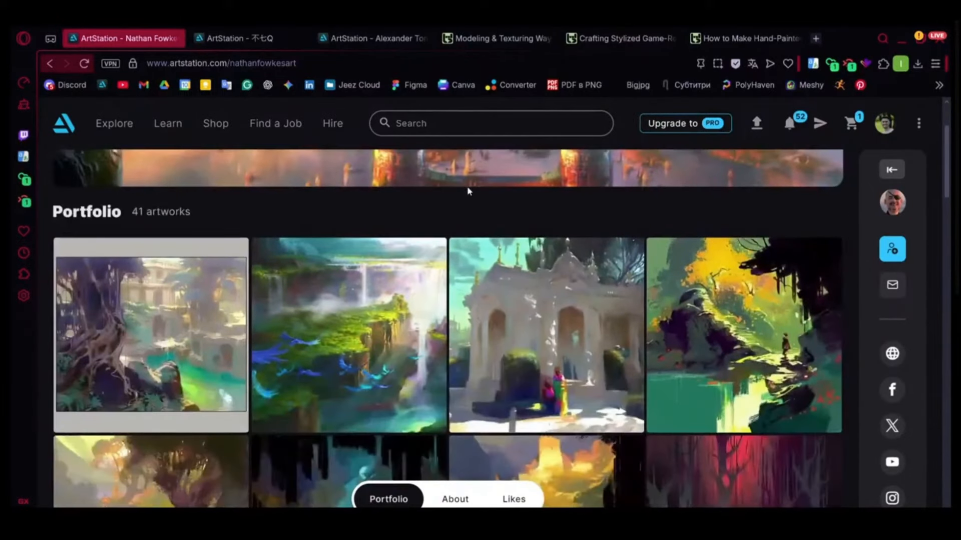
{"action": "left_click", "coordinate": [219, 38]}
{"action": "scroll", "coordinate": [448, 300], "scroll_direction": "down", "scroll_amount": 2}
{"action": "scroll", "coordinate": [448, 301], "scroll_direction": "up", "scroll_amount": 2}
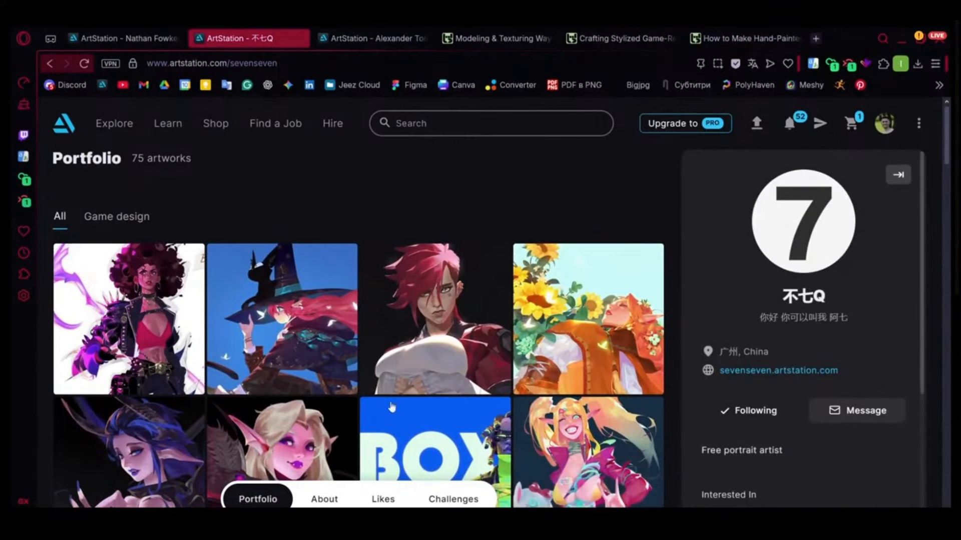
{"action": "scroll", "coordinate": [378, 402], "scroll_direction": "down", "scroll_amount": 1}
{"action": "scroll", "coordinate": [336, 412], "scroll_direction": "down", "scroll_amount": 1}
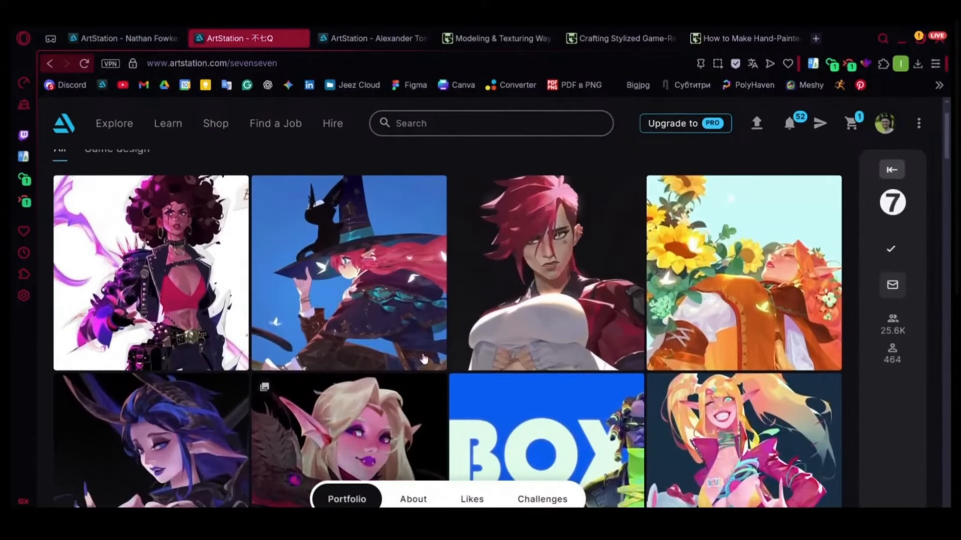
{"action": "left_click", "coordinate": [891, 170]}
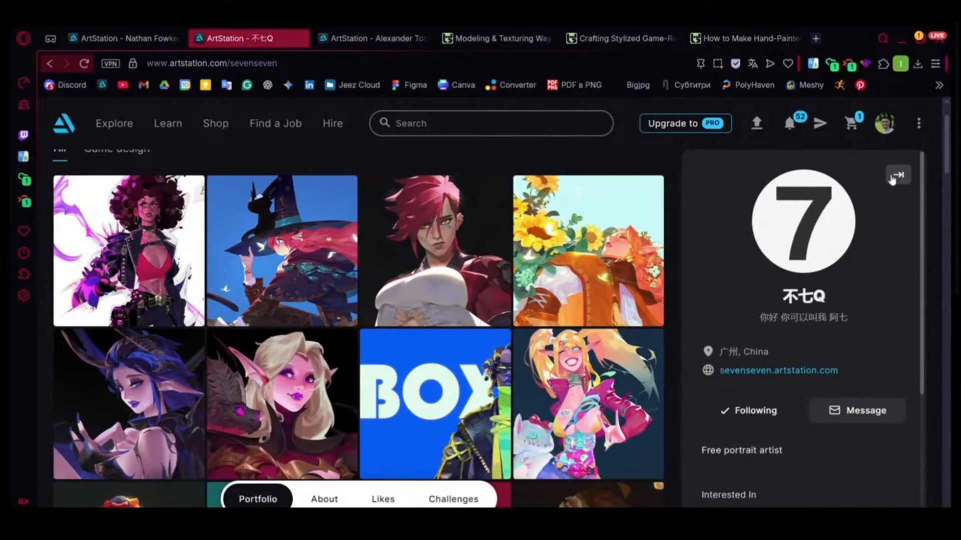
{"action": "left_click", "coordinate": [898, 175]}
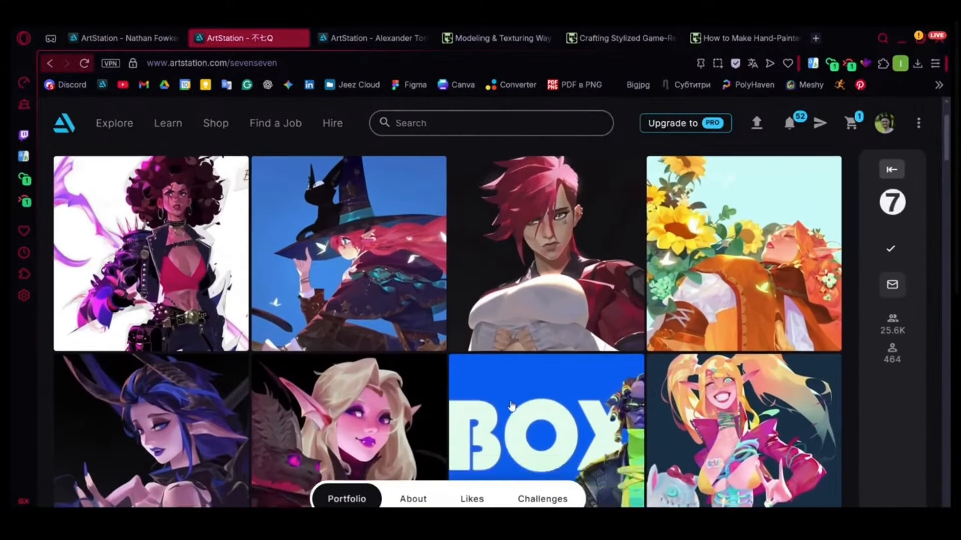
- Examine the color and lighting of the portfolio's character illustrations, from the elf portraits down to the armored fantasy fighters
{"action": "scroll", "coordinate": [511, 406], "scroll_direction": "down", "scroll_amount": 3}
{"action": "scroll", "coordinate": [512, 405], "scroll_direction": "down", "scroll_amount": 6}
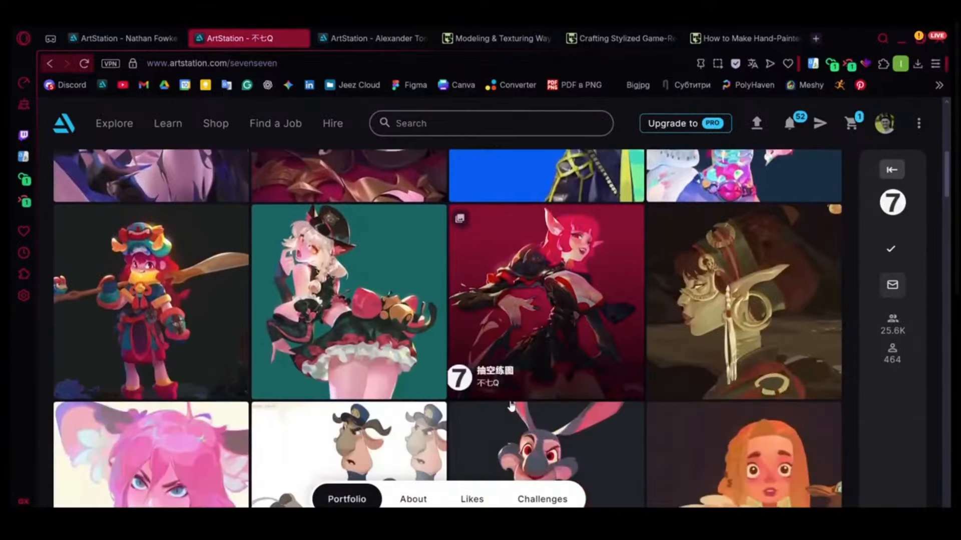
{"action": "scroll", "coordinate": [511, 406], "scroll_direction": "down", "scroll_amount": 1}
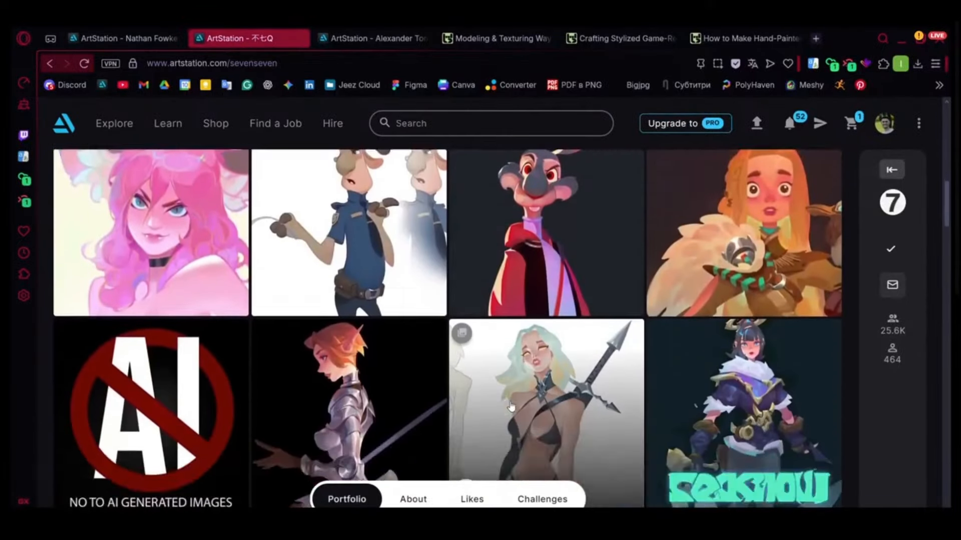
{"action": "scroll", "coordinate": [510, 406], "scroll_direction": "up", "scroll_amount": 8}
{"action": "scroll", "coordinate": [742, 240], "scroll_direction": "up", "scroll_amount": 1}
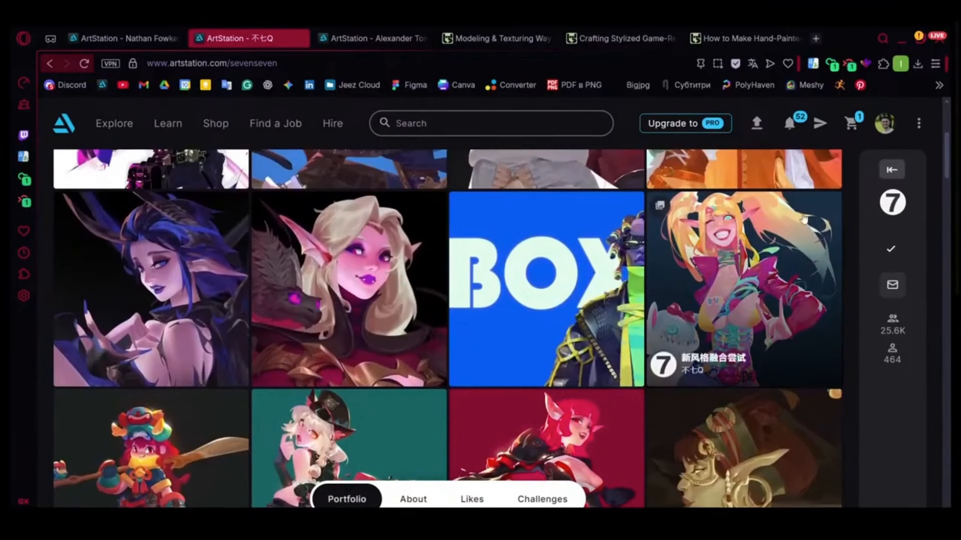
{"action": "scroll", "coordinate": [808, 301], "scroll_direction": "down", "scroll_amount": 12}
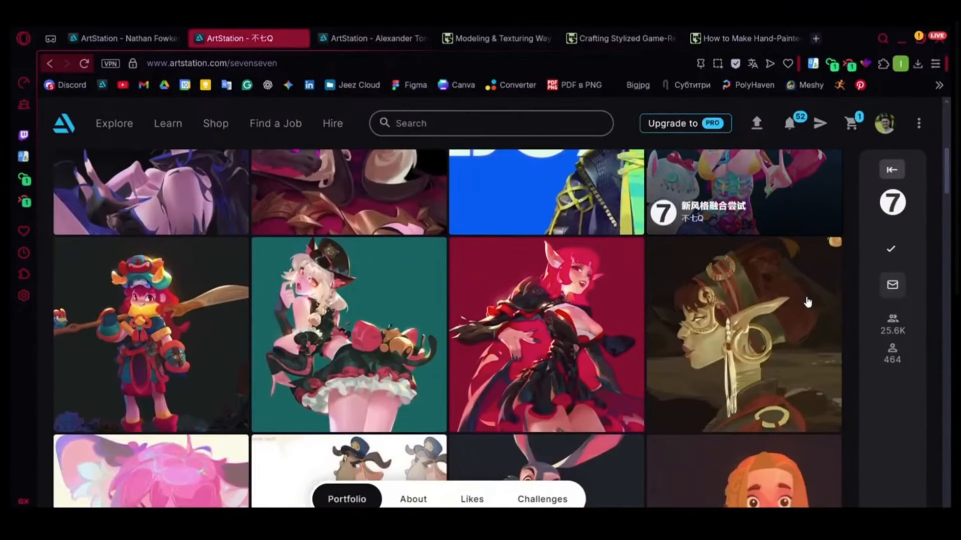
{"action": "scroll", "coordinate": [807, 301], "scroll_direction": "down", "scroll_amount": 2}
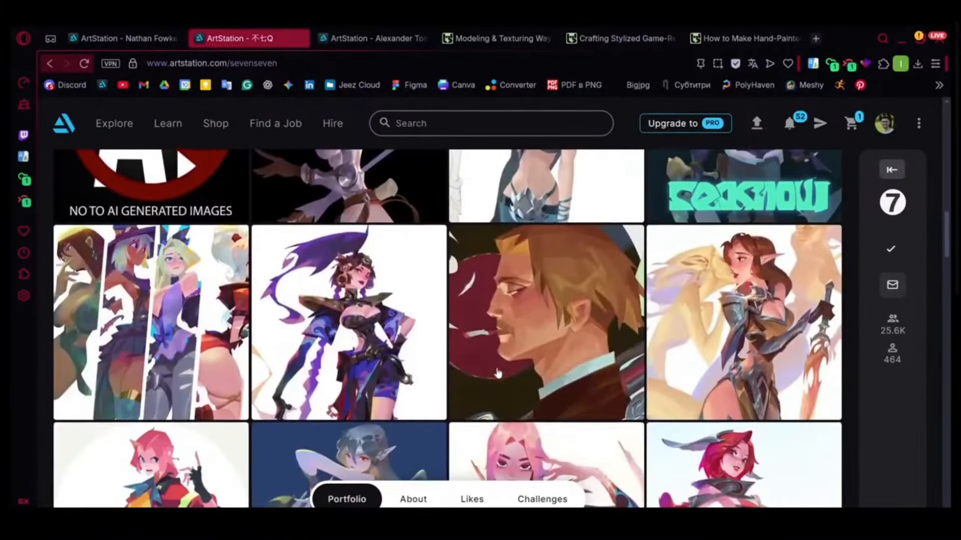
{"action": "scroll", "coordinate": [402, 339], "scroll_direction": "down", "scroll_amount": 1}
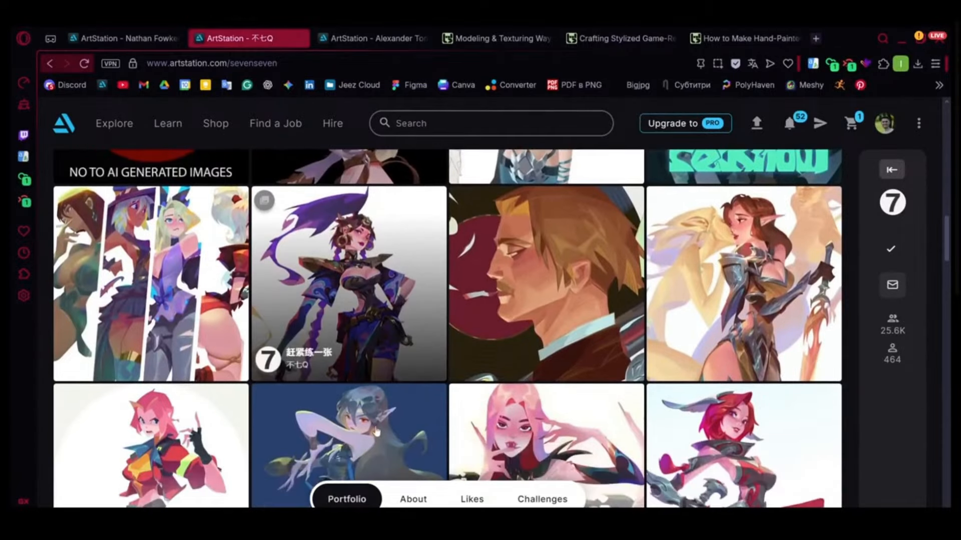
{"action": "scroll", "coordinate": [669, 386], "scroll_direction": "down", "scroll_amount": 2}
{"action": "scroll", "coordinate": [669, 386], "scroll_direction": "down", "scroll_amount": 1}
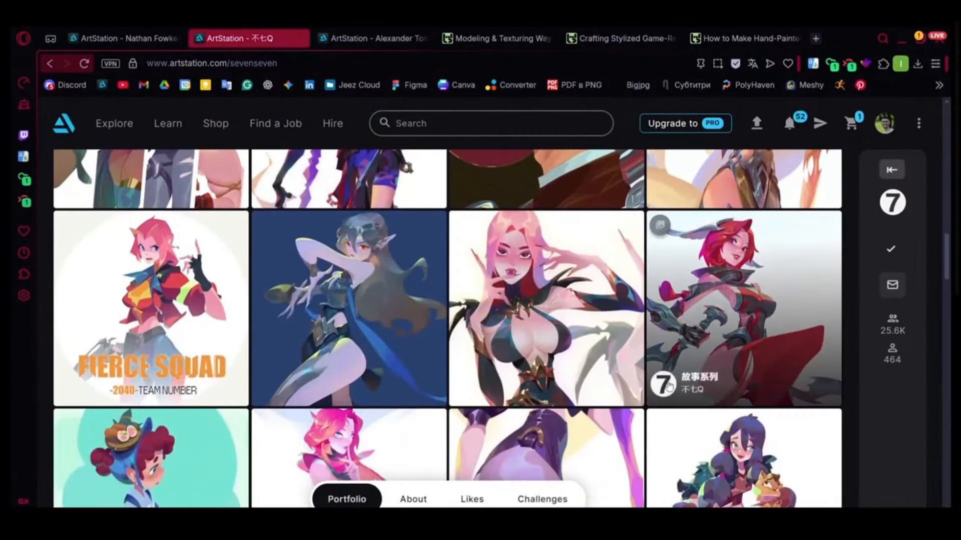
{"action": "scroll", "coordinate": [280, 389], "scroll_direction": "down", "scroll_amount": 1}
{"action": "scroll", "coordinate": [323, 371], "scroll_direction": "down", "scroll_amount": 2}
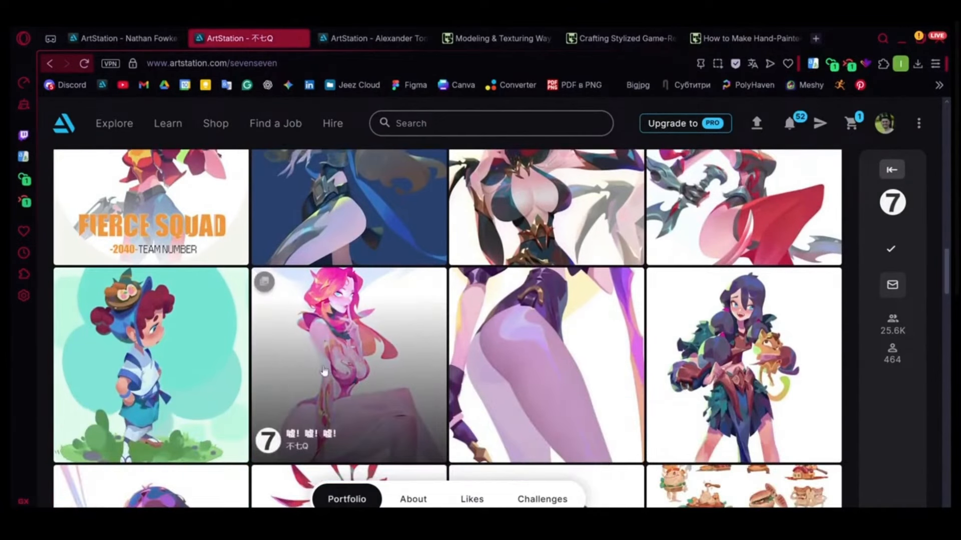
{"action": "scroll", "coordinate": [350, 373], "scroll_direction": "down", "scroll_amount": 3}
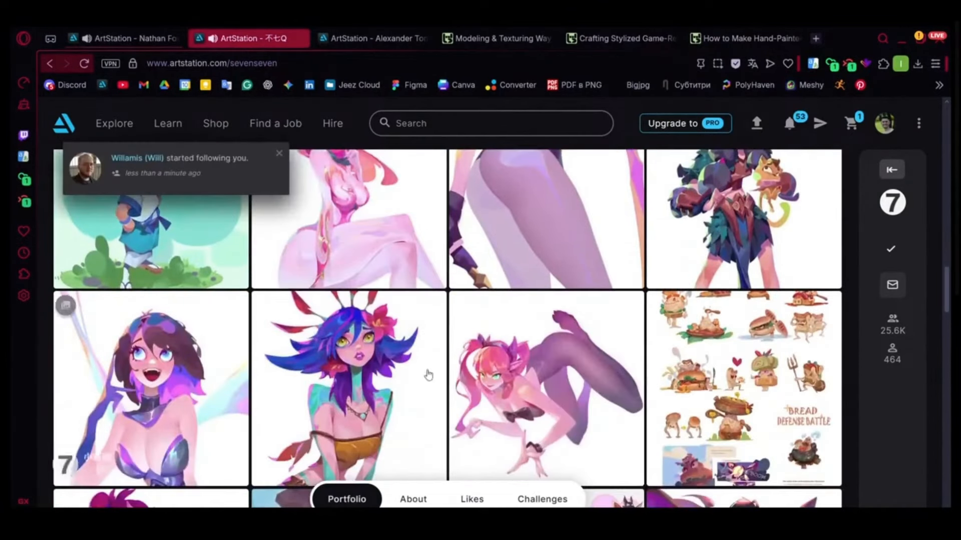
{"action": "scroll", "coordinate": [428, 375], "scroll_direction": "down", "scroll_amount": 3}
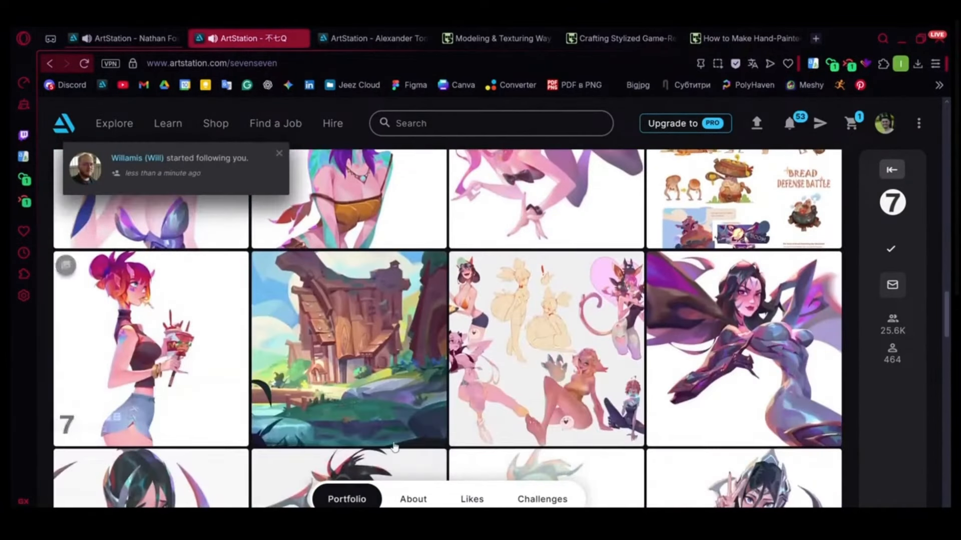
{"action": "scroll", "coordinate": [354, 370], "scroll_direction": "down", "scroll_amount": 3}
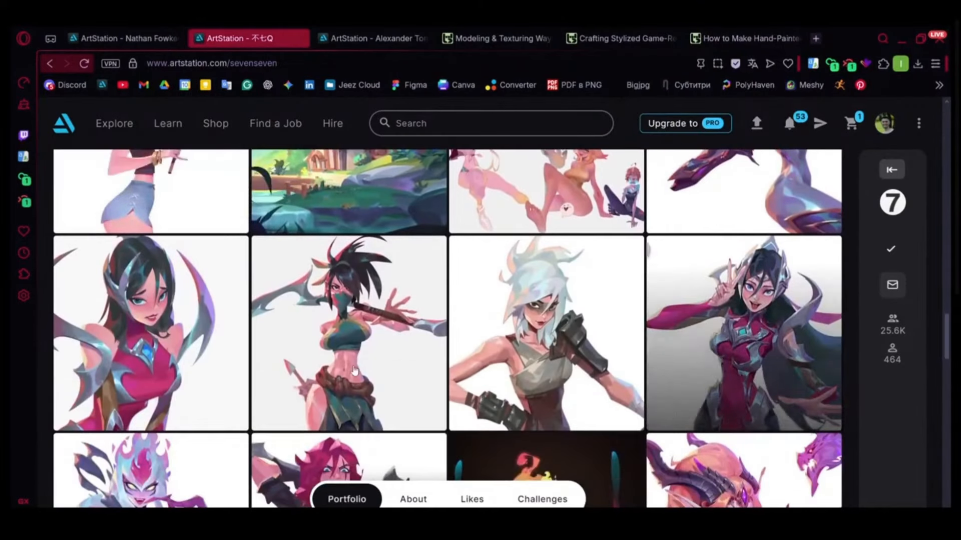
- View the full artwork of the crimson-dressed character with curved silver shoulder blades and return to the portfolio
{"action": "scroll", "coordinate": [354, 370], "scroll_direction": "down", "scroll_amount": 1}
{"action": "left_click", "coordinate": [148, 272]}
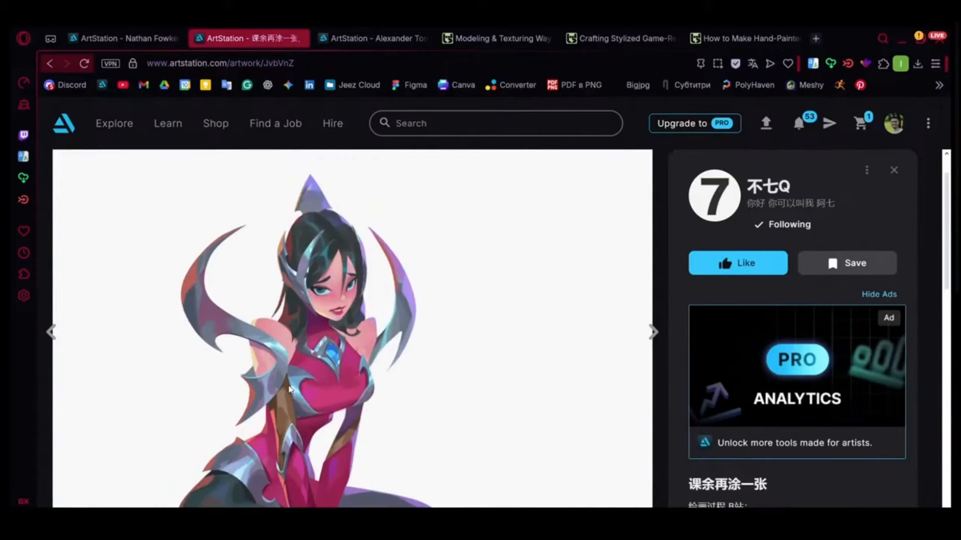
{"action": "left_click", "coordinate": [893, 170]}
- Open the artwork of the masked fighter carrying a scythe, study its color planes enlarged, and return to the portfolio
{"action": "scroll", "coordinate": [404, 378], "scroll_direction": "down", "scroll_amount": 1}
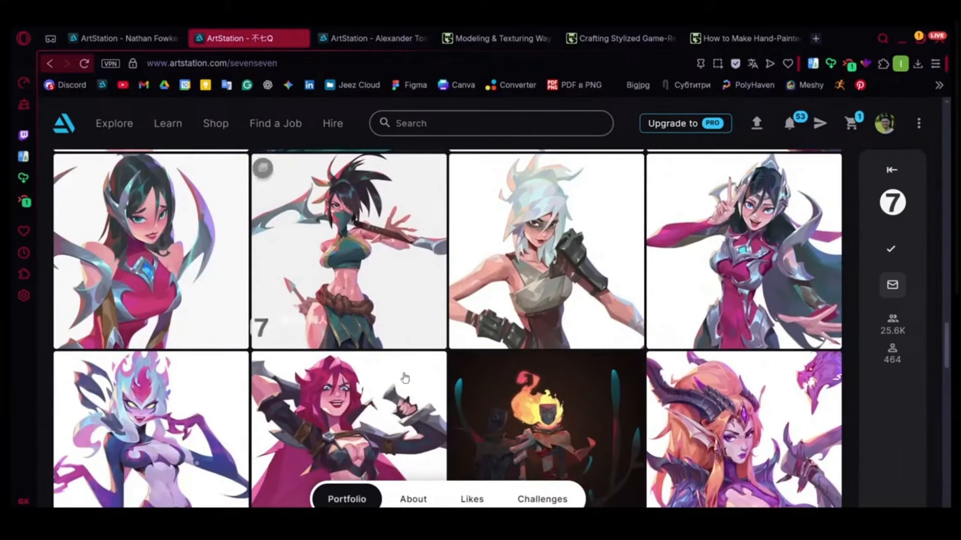
{"action": "left_click", "coordinate": [358, 208]}
{"action": "left_click", "coordinate": [350, 313]}
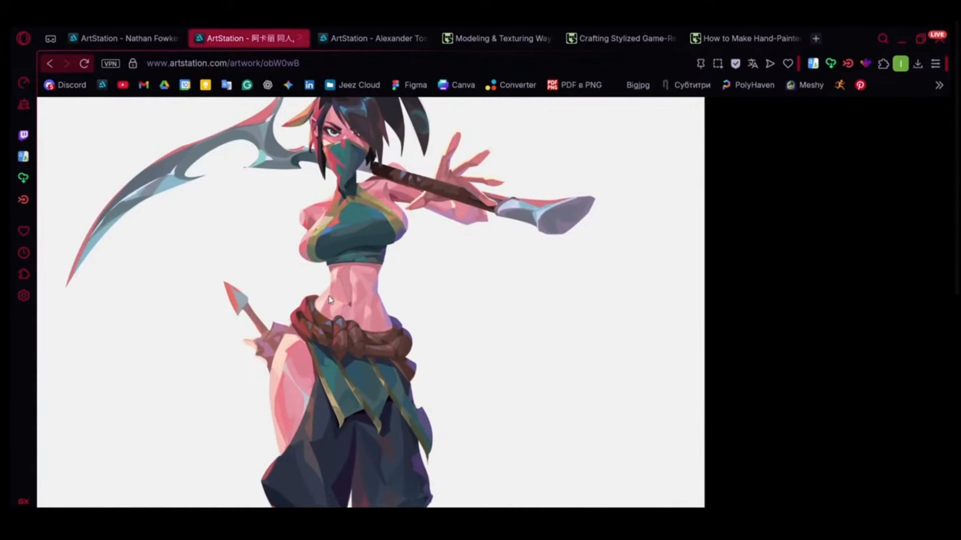
{"action": "scroll", "coordinate": [329, 300], "scroll_direction": "down", "scroll_amount": 2}
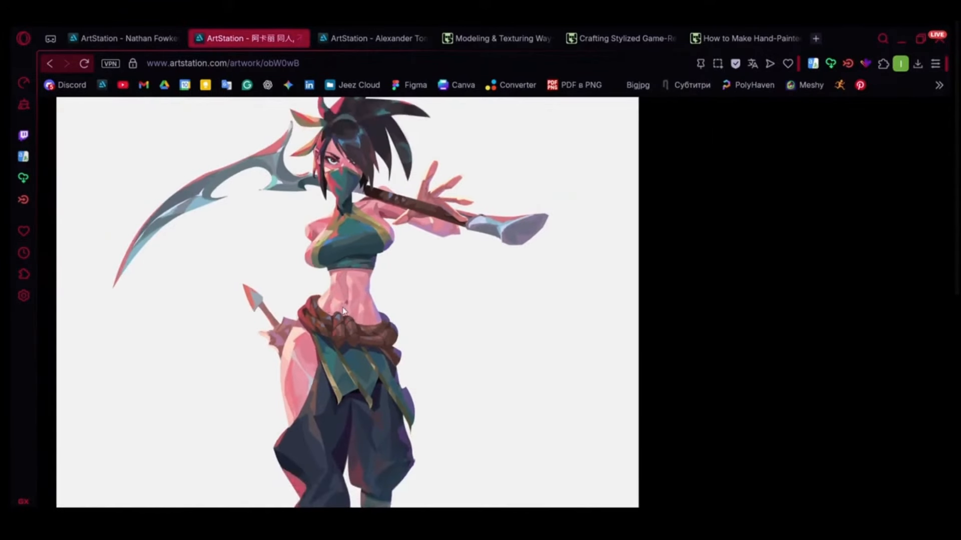
{"action": "scroll", "coordinate": [343, 311], "scroll_direction": "down", "scroll_amount": 4}
{"action": "scroll", "coordinate": [343, 457], "scroll_direction": "up", "scroll_amount": 4}
{"action": "scroll", "coordinate": [185, 273], "scroll_direction": "up", "scroll_amount": 2}
{"action": "left_click", "coordinate": [560, 208]}
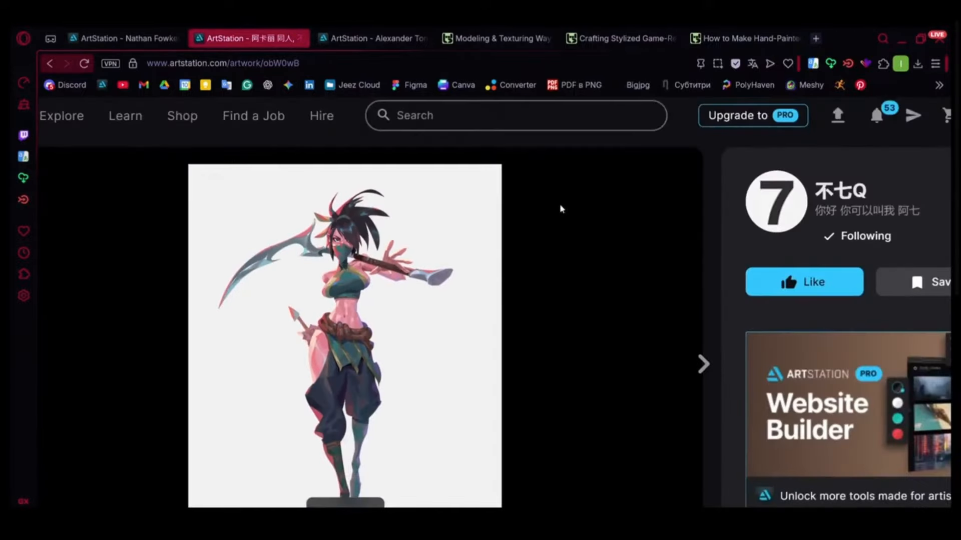
{"action": "scroll", "coordinate": [844, 218], "scroll_direction": "down", "scroll_amount": 2, "text": "ctrl"}
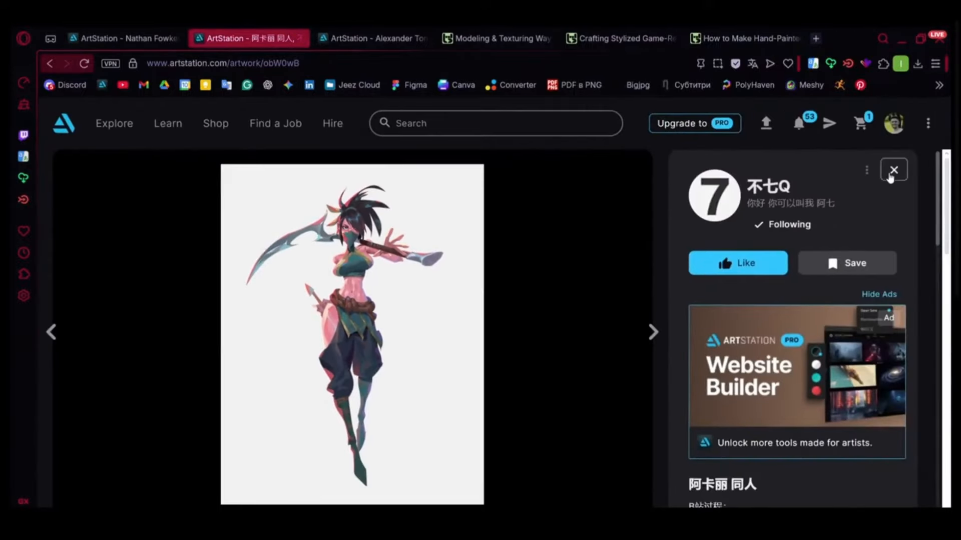
{"action": "left_click", "coordinate": [893, 171]}
- Examine the portfolio's older works for light and color, from the dragon sorceress down to the Assassinate and Find'Tatu pieces
{"action": "scroll", "coordinate": [551, 250], "scroll_direction": "down", "scroll_amount": 1}
{"action": "scroll", "coordinate": [680, 403], "scroll_direction": "down", "scroll_amount": 1}
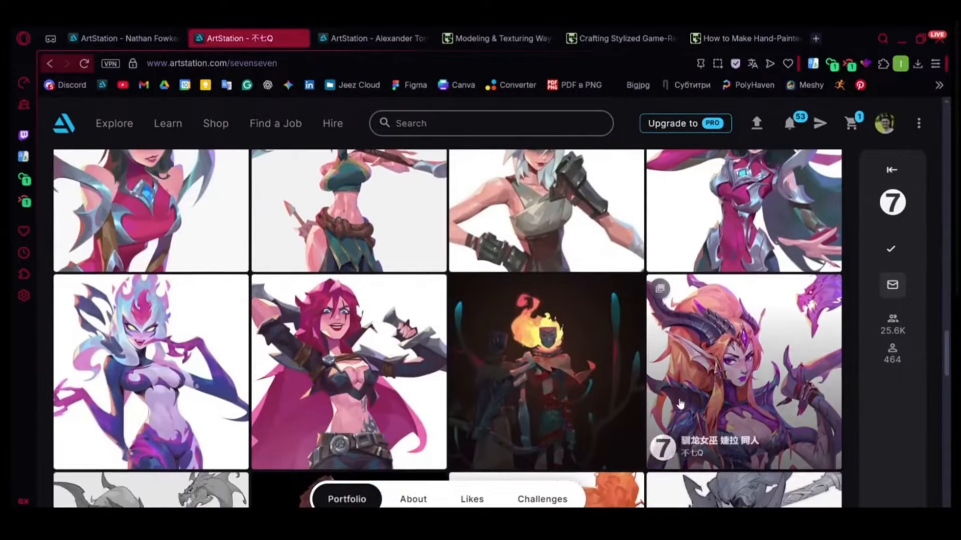
{"action": "scroll", "coordinate": [680, 403], "scroll_direction": "down", "scroll_amount": 2}
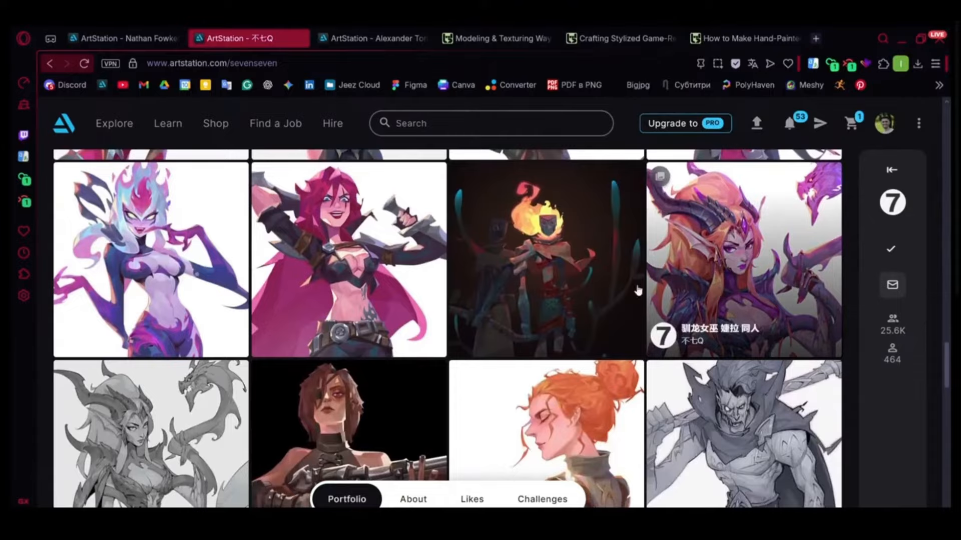
{"action": "scroll", "coordinate": [638, 290], "scroll_direction": "down", "scroll_amount": 5}
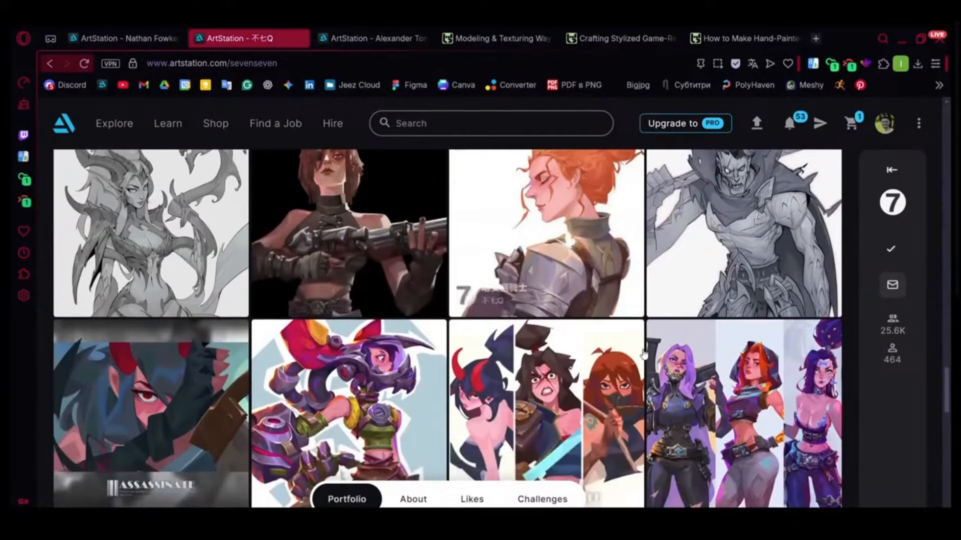
{"action": "scroll", "coordinate": [643, 354], "scroll_direction": "down", "scroll_amount": 5}
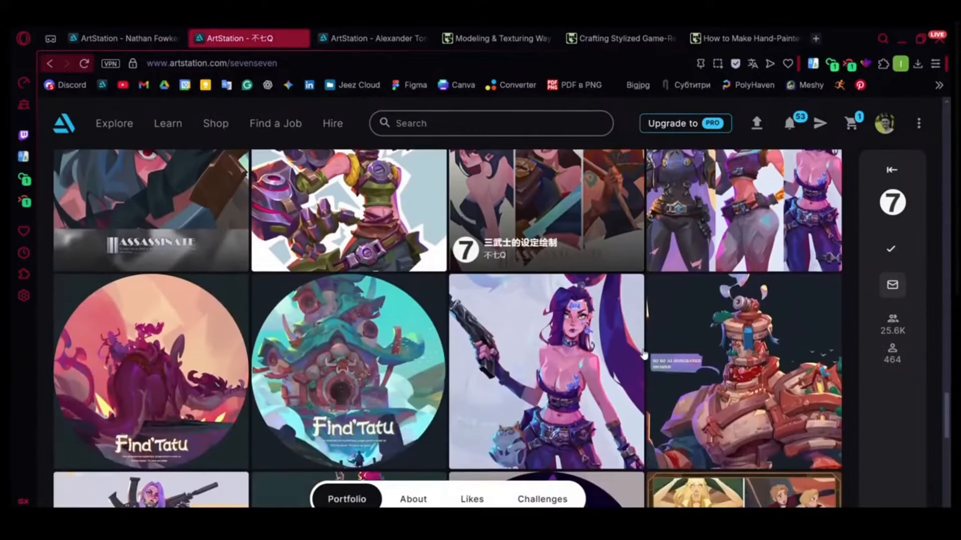
{"action": "scroll", "coordinate": [644, 354], "scroll_direction": "up", "scroll_amount": 4}
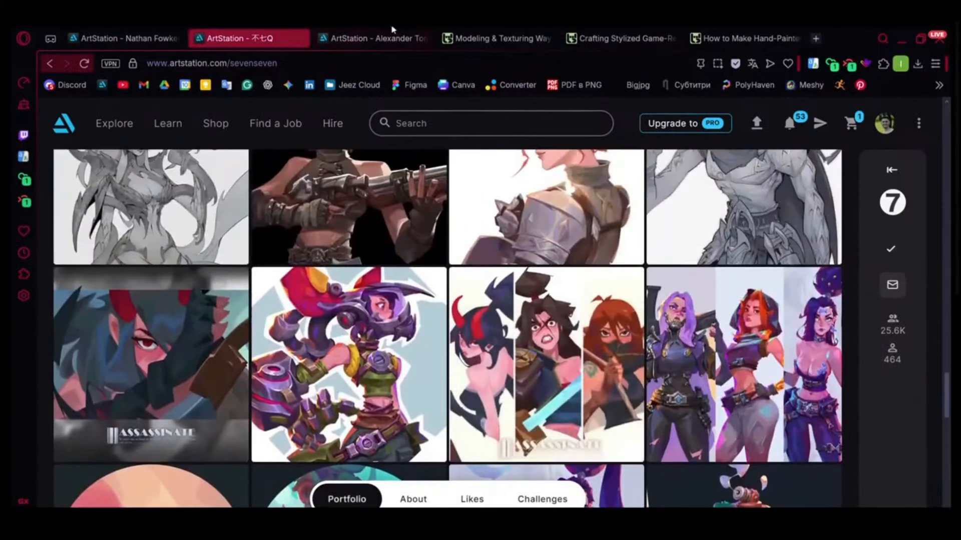
{"action": "scroll", "coordinate": [646, 277], "scroll_direction": "down", "scroll_amount": 2}
{"action": "scroll", "coordinate": [645, 277], "scroll_direction": "up", "scroll_amount": 1}
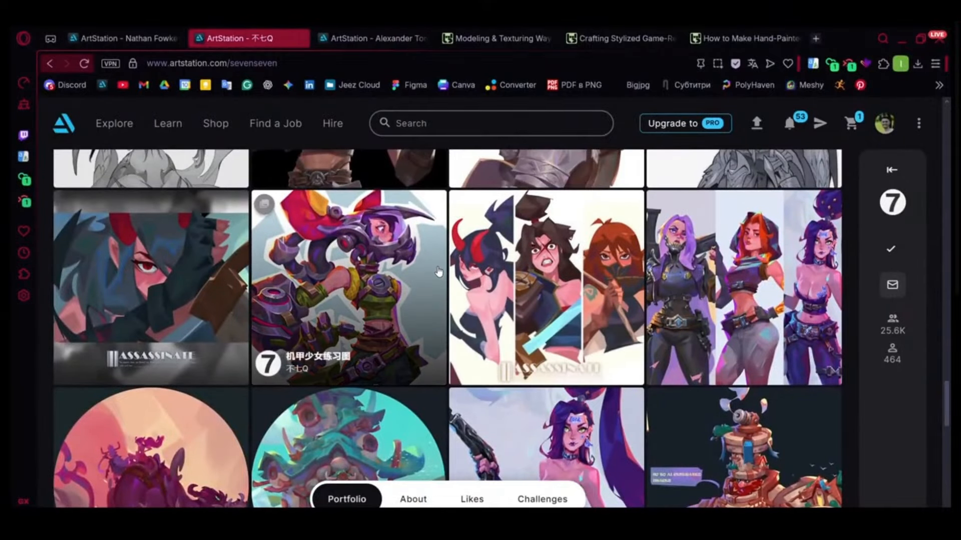
{"action": "scroll", "coordinate": [429, 278], "scroll_direction": "down", "scroll_amount": 1}
{"action": "scroll", "coordinate": [428, 278], "scroll_direction": "up", "scroll_amount": 1}
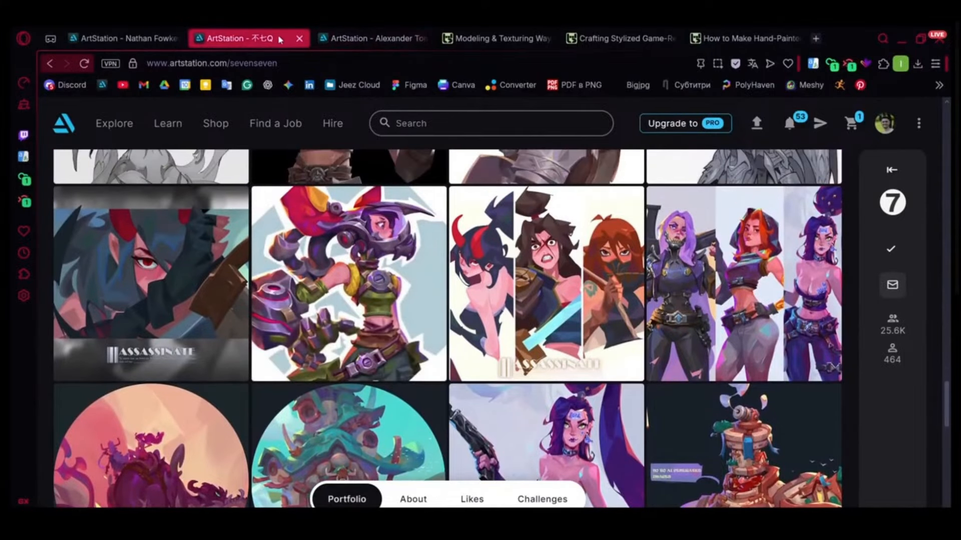
- Switch to the lead 3D artist's ArtStation portfolio and look through the Wayfinder creature models
{"action": "left_click", "coordinate": [369, 36]}
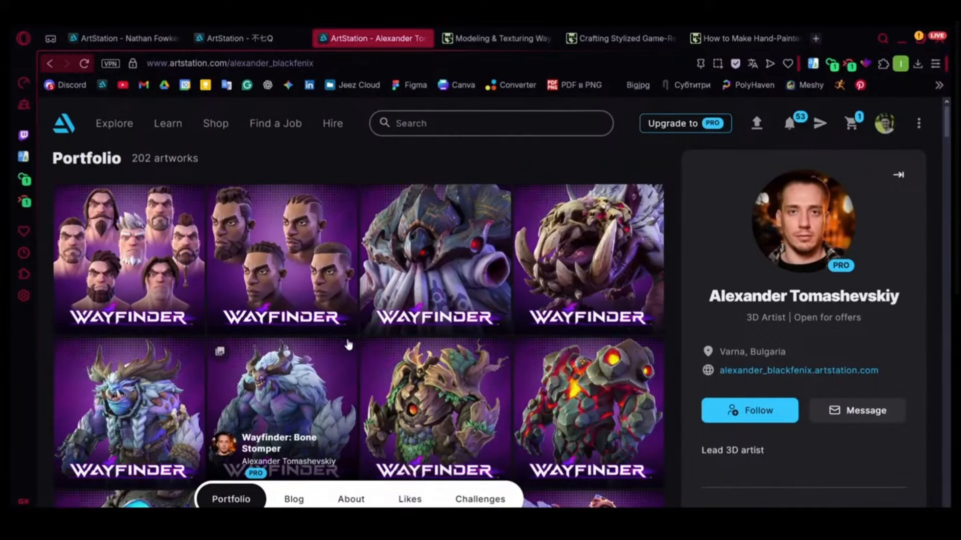
{"action": "scroll", "coordinate": [525, 302], "scroll_direction": "down", "scroll_amount": 10}
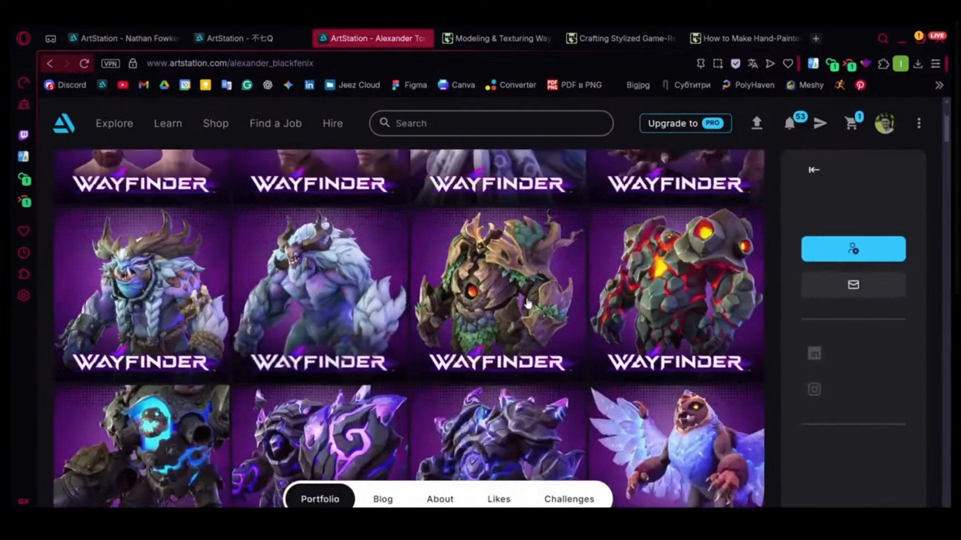
{"action": "scroll", "coordinate": [457, 440], "scroll_direction": "down", "scroll_amount": 3}
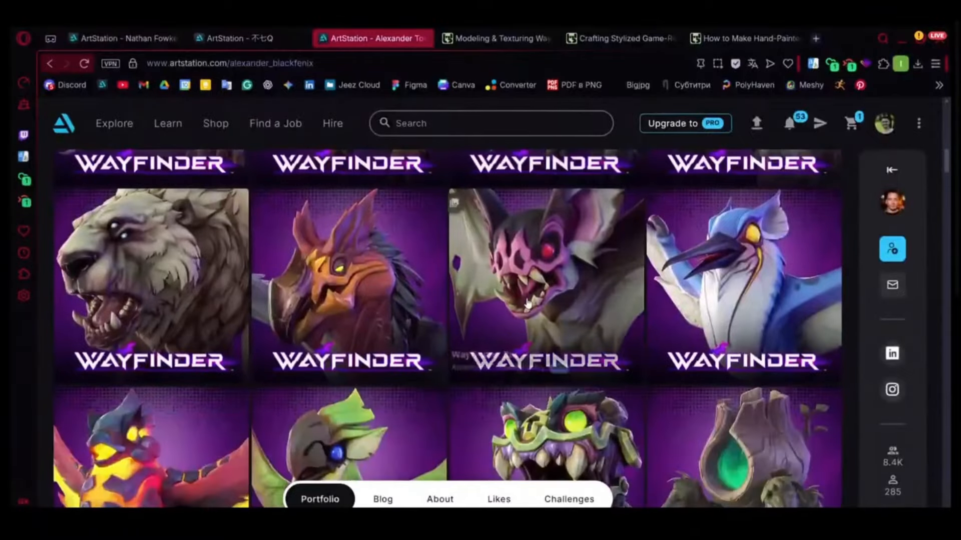
{"action": "scroll", "coordinate": [450, 425], "scroll_direction": "up", "scroll_amount": 5}
- Open the Wayfinder: Turtlesaur Ancient Mossy artwork, look through its creature renders, and return to the portfolio
{"action": "left_click", "coordinate": [521, 325]}
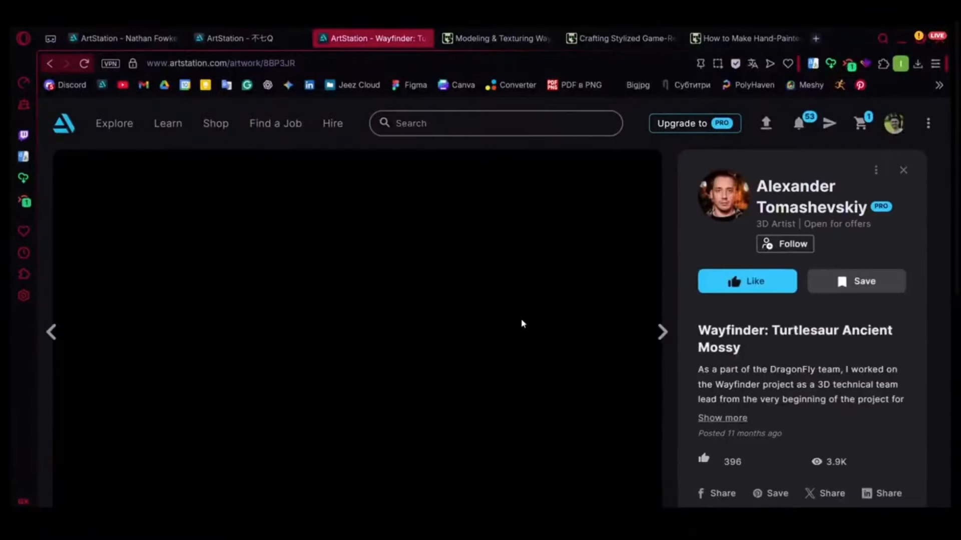
{"action": "scroll", "coordinate": [316, 318], "scroll_direction": "down", "scroll_amount": 7}
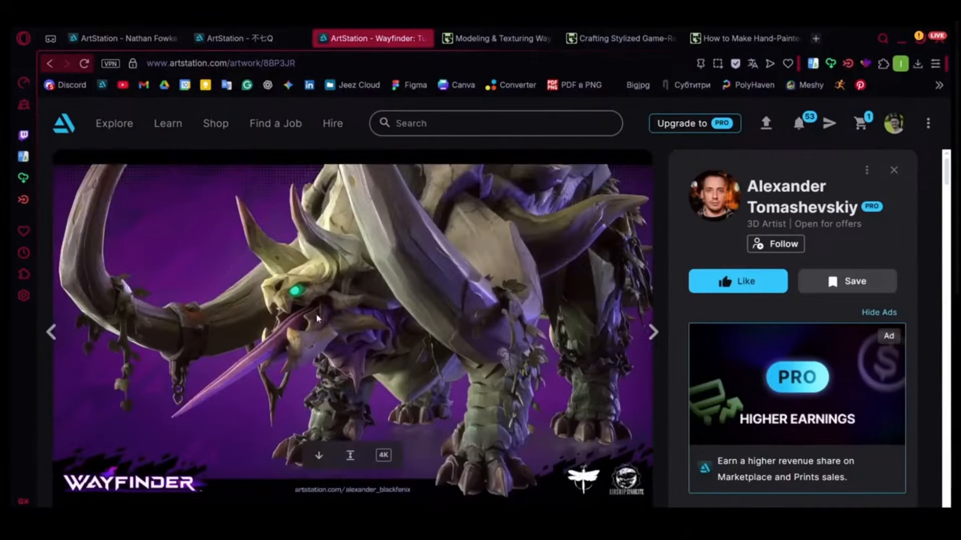
{"action": "scroll", "coordinate": [540, 391], "scroll_direction": "down", "scroll_amount": 20}
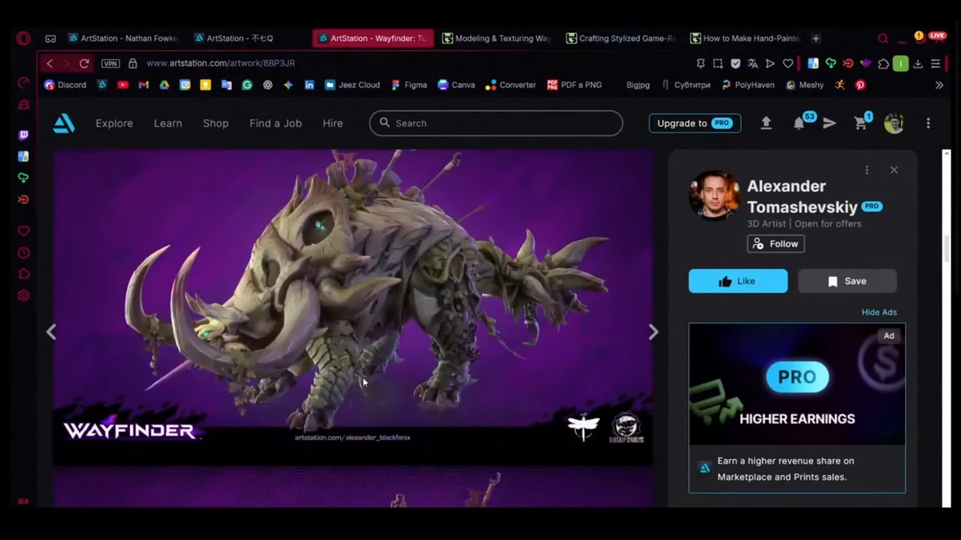
{"action": "scroll", "coordinate": [412, 346], "scroll_direction": "down", "scroll_amount": 10}
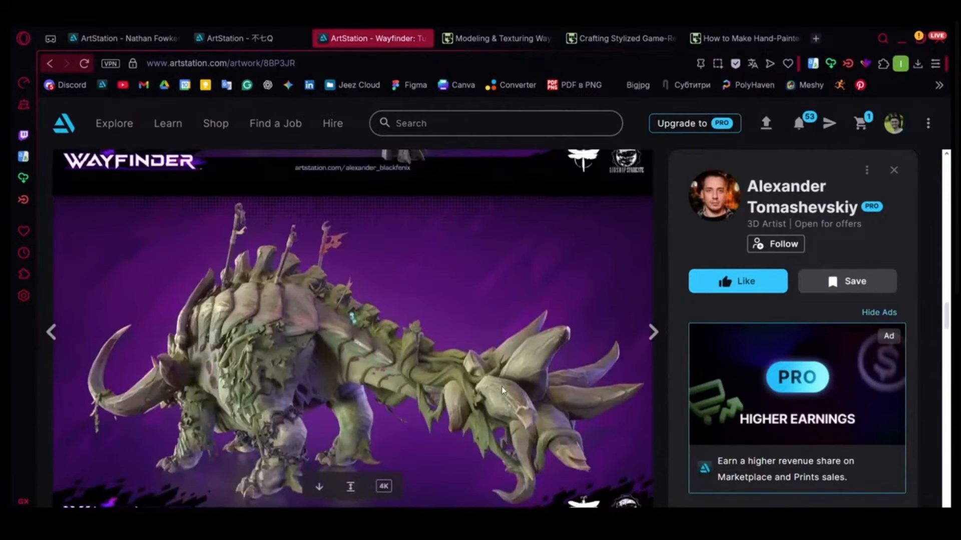
{"action": "scroll", "coordinate": [501, 388], "scroll_direction": "down", "scroll_amount": 6}
{"action": "scroll", "coordinate": [503, 390], "scroll_direction": "down", "scroll_amount": 8}
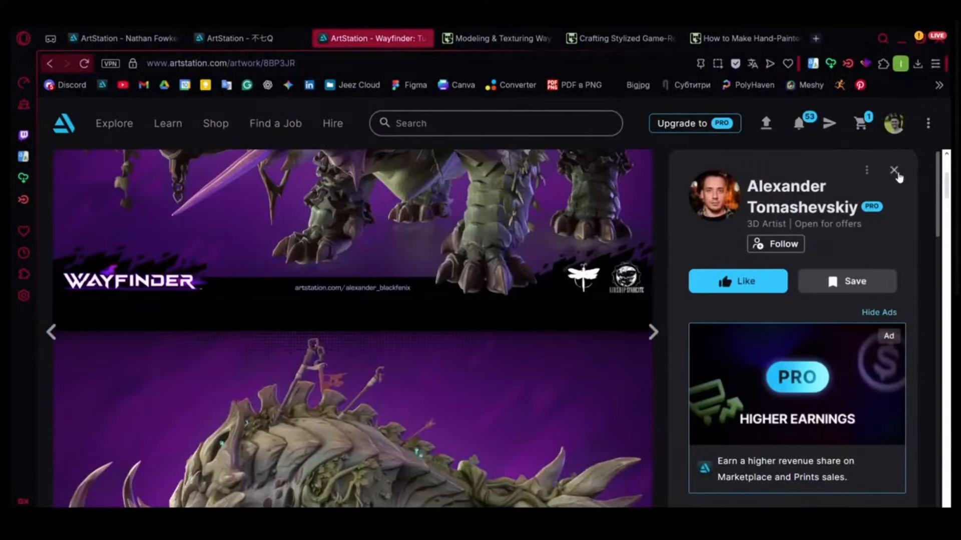
{"action": "left_click", "coordinate": [895, 171]}
- Look through further Wayfinder creature models in the portfolio and return to its beginning
{"action": "scroll", "coordinate": [501, 325], "scroll_direction": "down", "scroll_amount": 5}
{"action": "scroll", "coordinate": [510, 292], "scroll_direction": "down", "scroll_amount": 2}
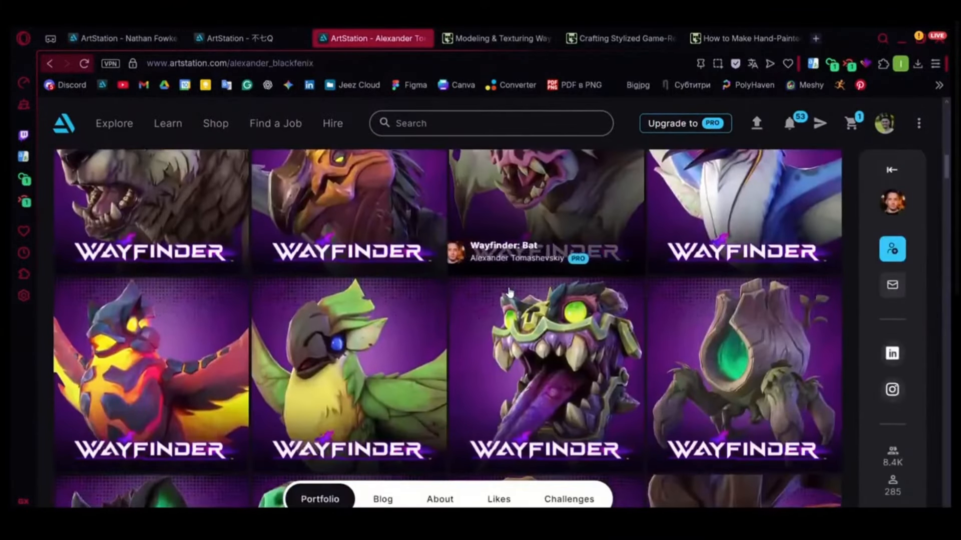
{"action": "scroll", "coordinate": [500, 296], "scroll_direction": "down", "scroll_amount": 3}
{"action": "scroll", "coordinate": [388, 305], "scroll_direction": "down", "scroll_amount": 3}
{"action": "scroll", "coordinate": [359, 383], "scroll_direction": "up", "scroll_amount": 15}
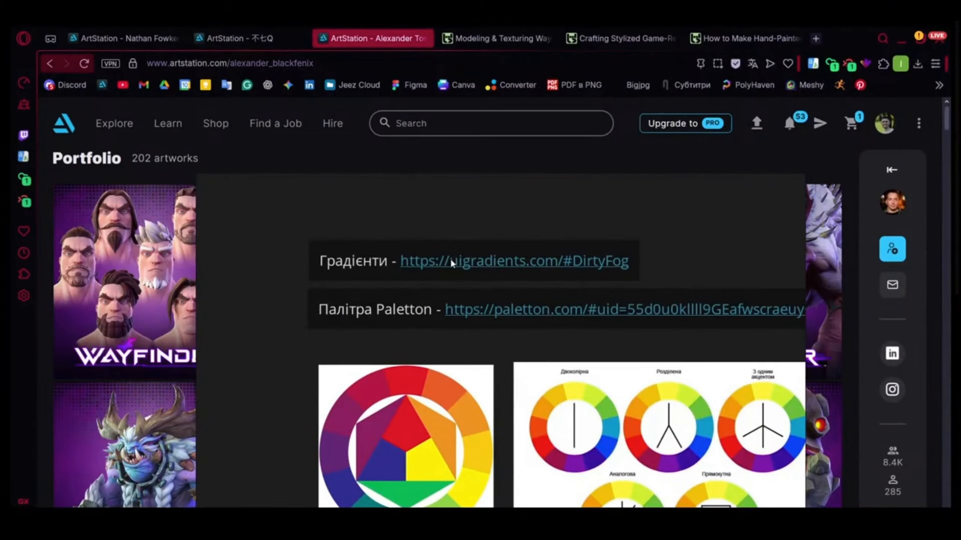
- Copy the uiGradients Dirty Fog link from the reference board, open it in a new browser tab, and clear the board out of view
{"action": "double_click", "coordinate": [463, 267]}
{"action": "key", "text": "ctrl+c"}
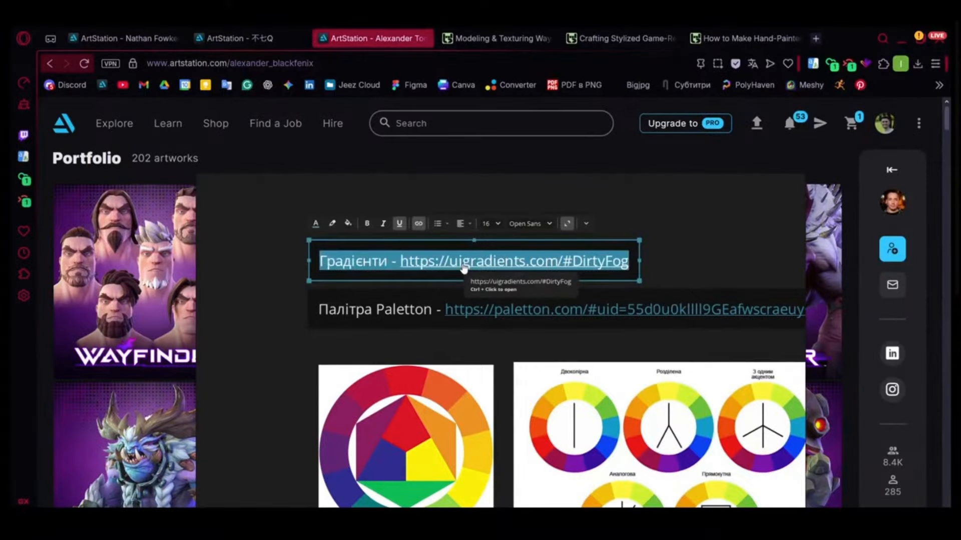
{"action": "left_click", "coordinate": [815, 38]}
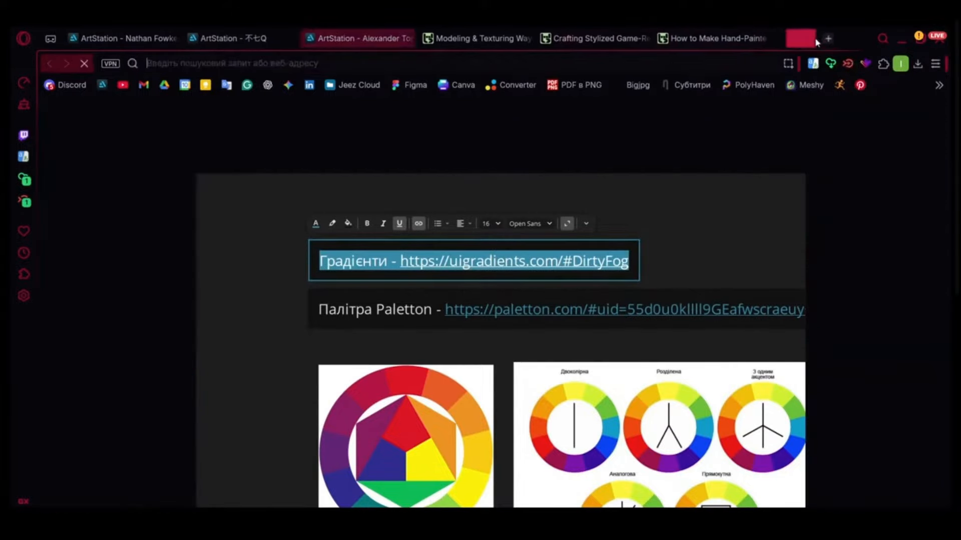
{"action": "key", "text": "ctrl+v"}
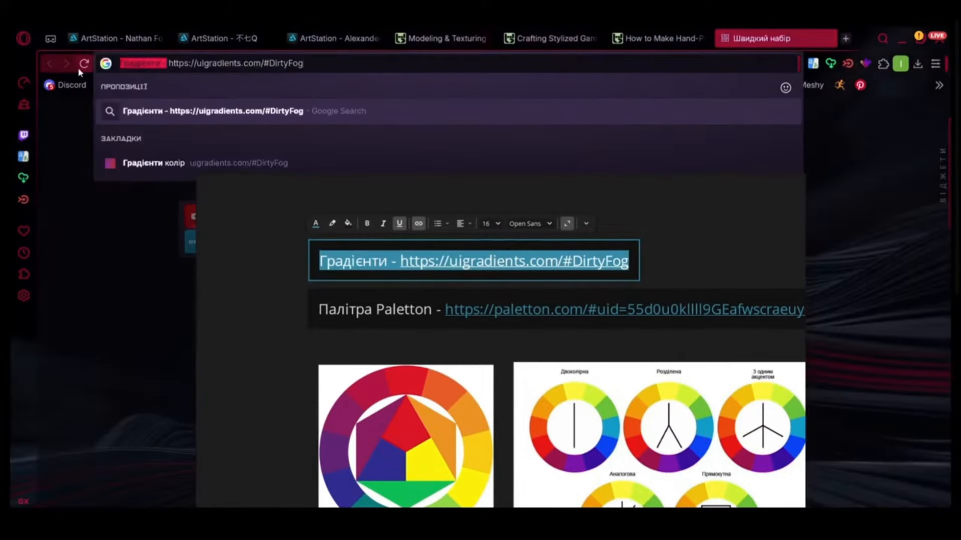
{"action": "key", "text": "BackSpace"}
{"action": "key", "text": "Return"}
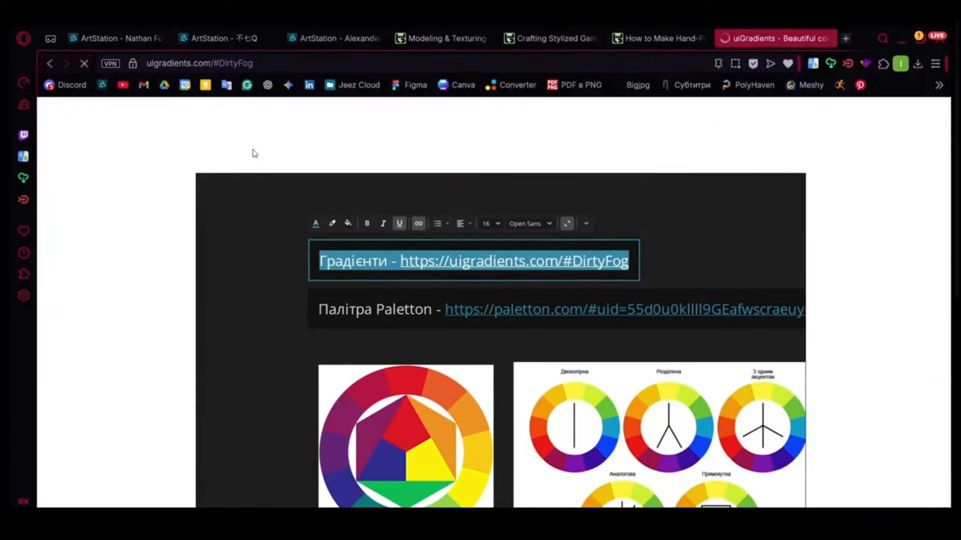
{"action": "left_click", "coordinate": [770, 182]}
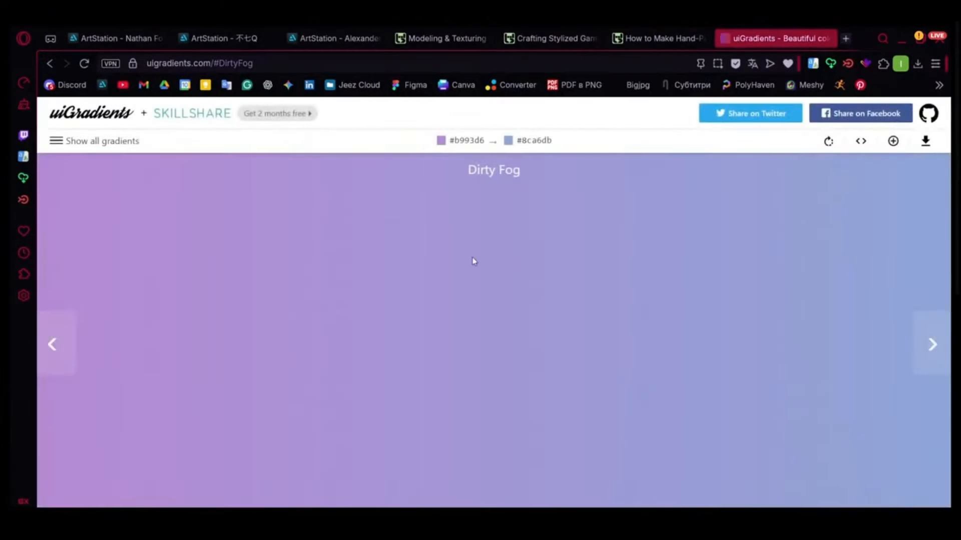
- Browse the uiGradients color transitions one by one, from Dirty Fog through to Misty Meadow
{"action": "left_click", "coordinate": [927, 356]}
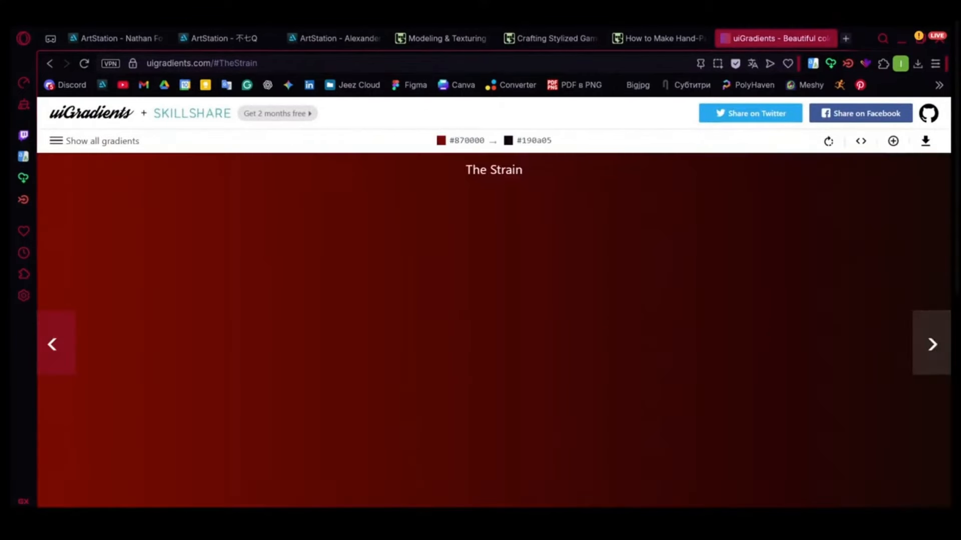
{"action": "left_click", "coordinate": [926, 356]}
{"action": "left_click", "coordinate": [940, 324]}
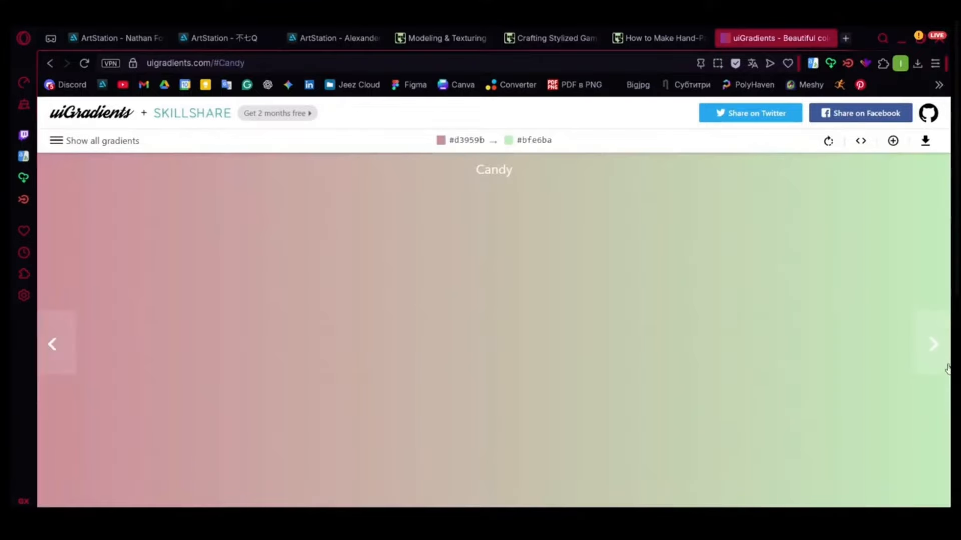
{"action": "left_click", "coordinate": [937, 364]}
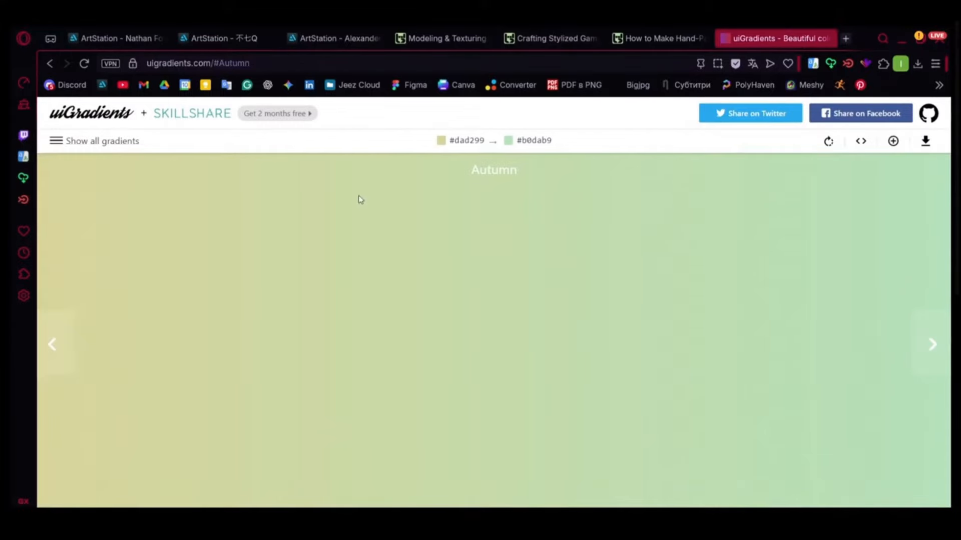
{"action": "left_click", "coordinate": [933, 345]}
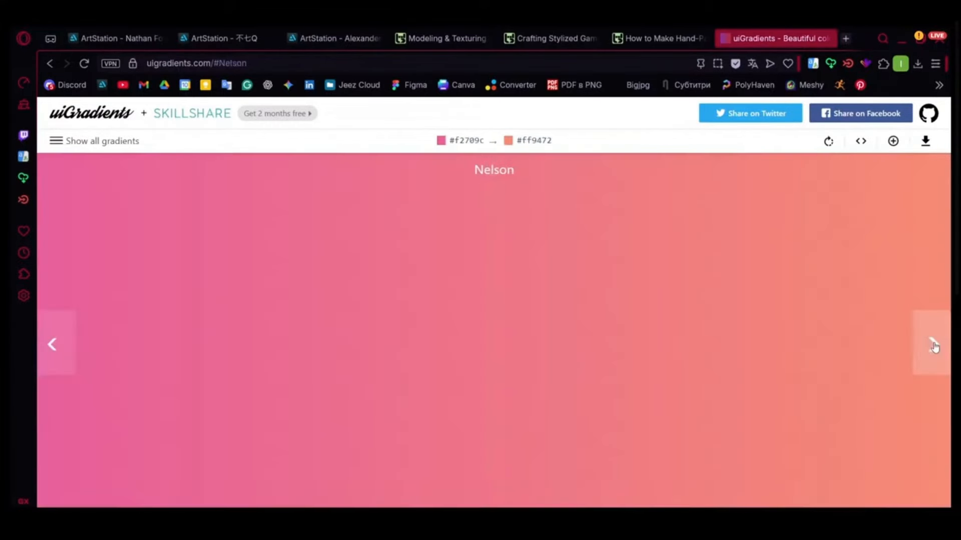
{"action": "left_click", "coordinate": [933, 346]}
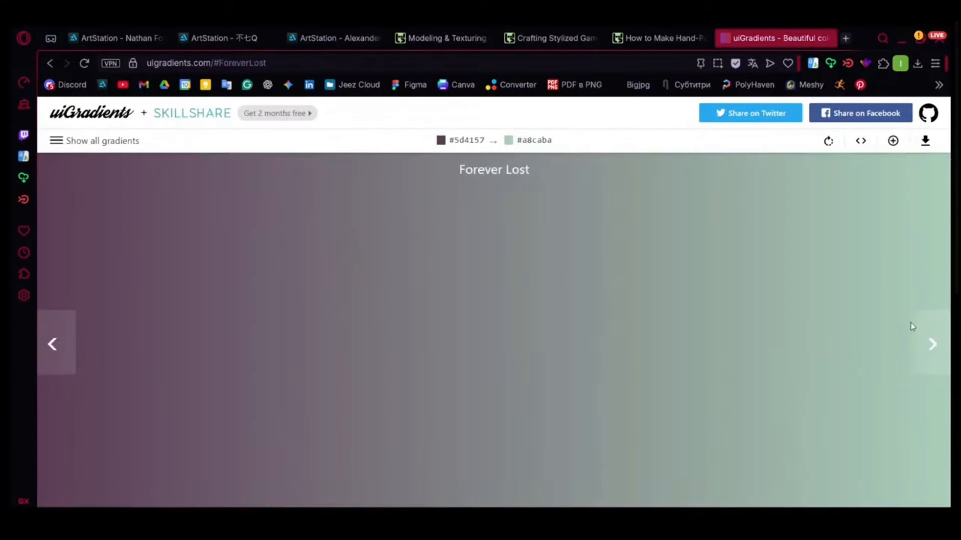
{"action": "left_click", "coordinate": [919, 331]}
{"action": "left_click", "coordinate": [918, 331]}
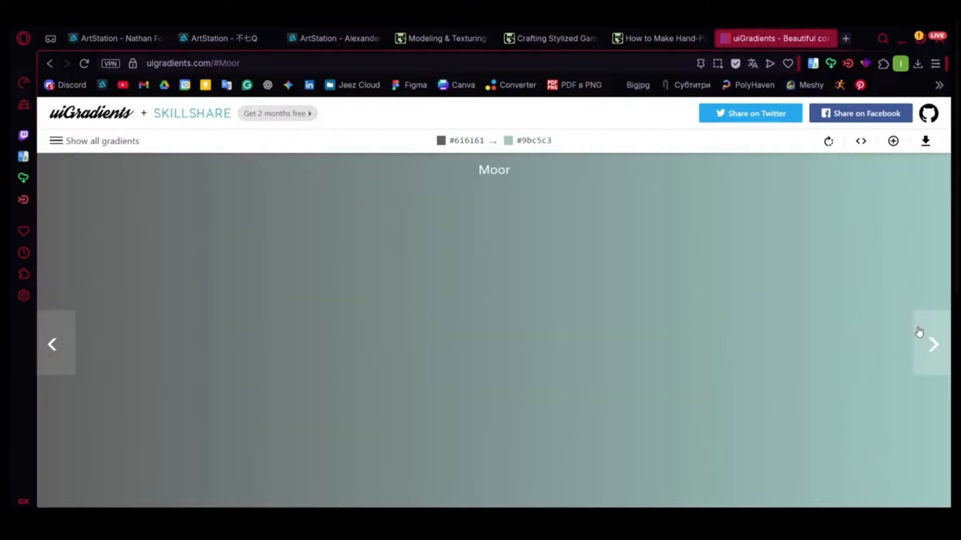
{"action": "left_click", "coordinate": [919, 332]}
{"action": "left_click", "coordinate": [918, 332]}
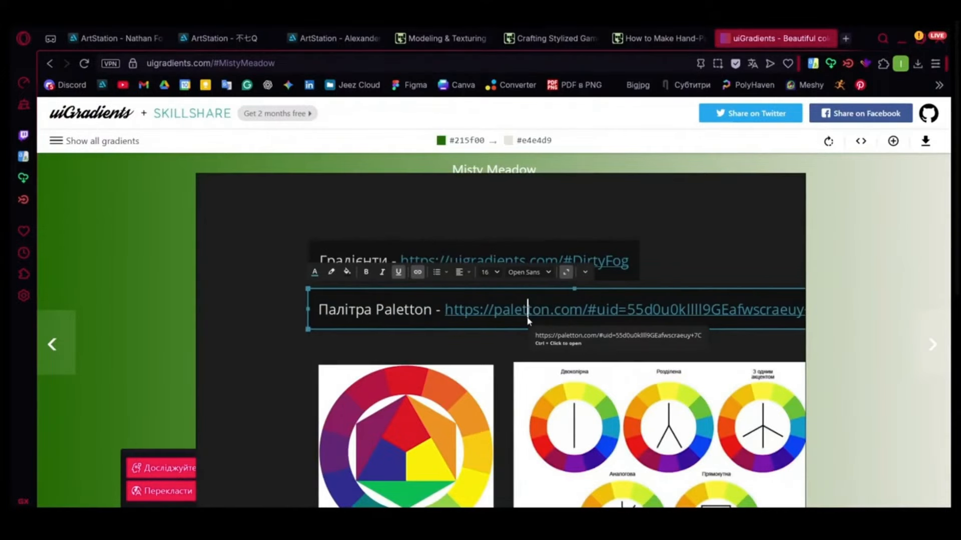
- Copy the Paletton link from the reference board and open it in a new browser tab without its text label
{"action": "double_click", "coordinate": [492, 311]}
{"action": "triple_click", "coordinate": [492, 312]}
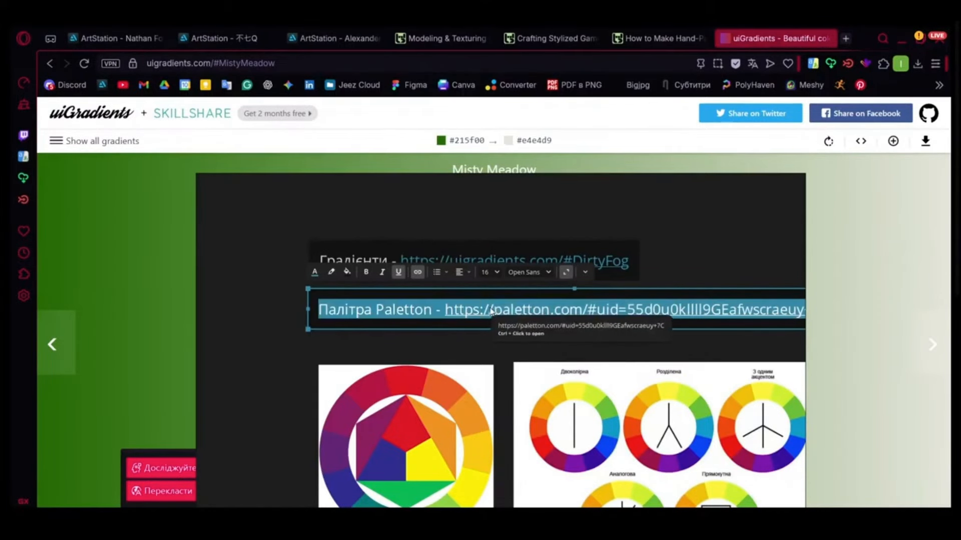
{"action": "key", "text": "ctrl+c"}
{"action": "key", "text": "ctrl+t"}
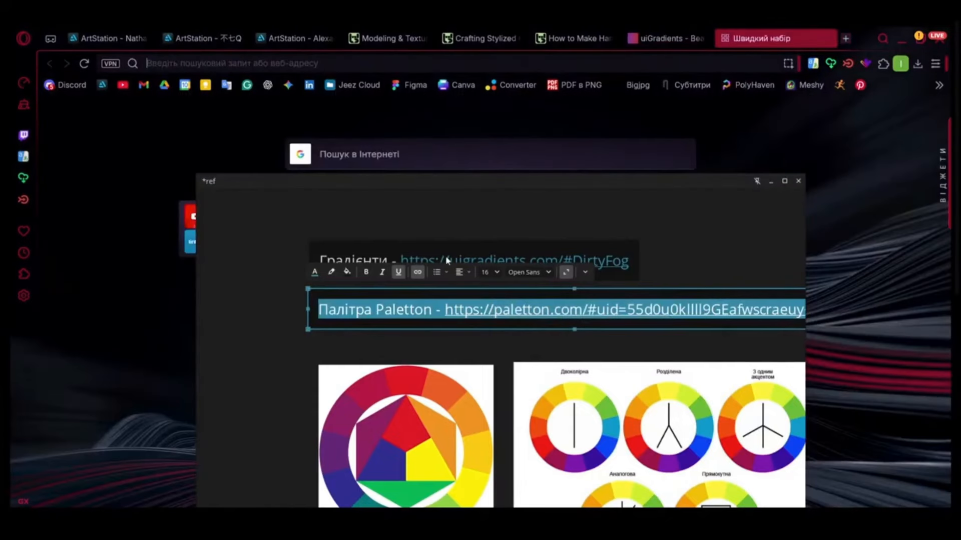
{"action": "key", "text": "ctrl+v"}
{"action": "left_click_drag", "start_coordinate": [195, 65], "coordinate": [119, 61]}
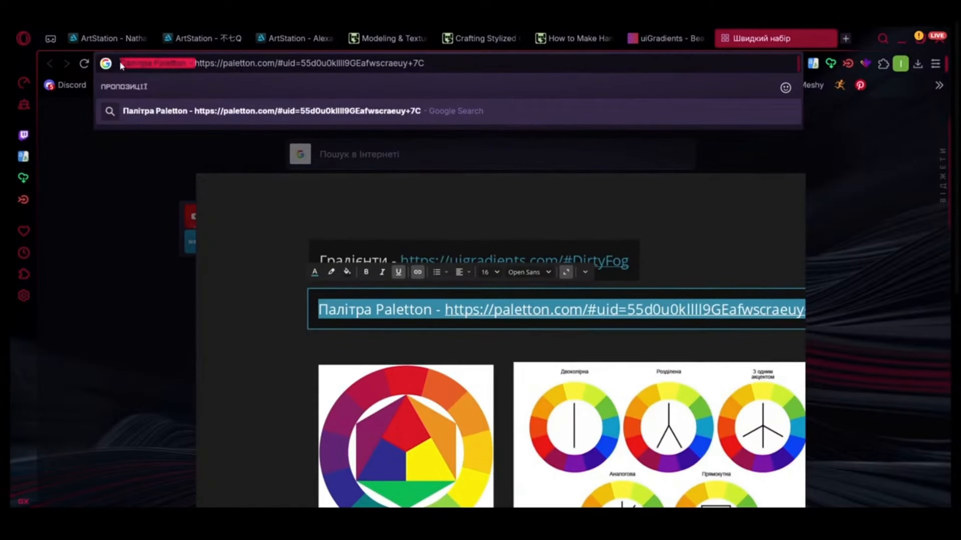
{"action": "key", "text": "BackSpace"}
{"action": "key", "text": "Return"}
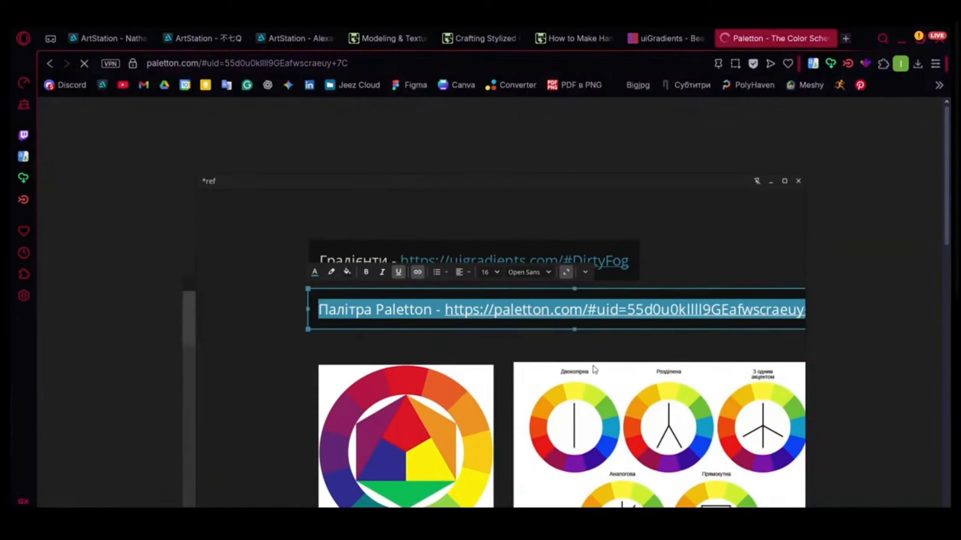
- Enlarge the reference board, examine its color wheel and color harmony diagrams, and return to the Paletton page
{"action": "left_click", "coordinate": [785, 180]}
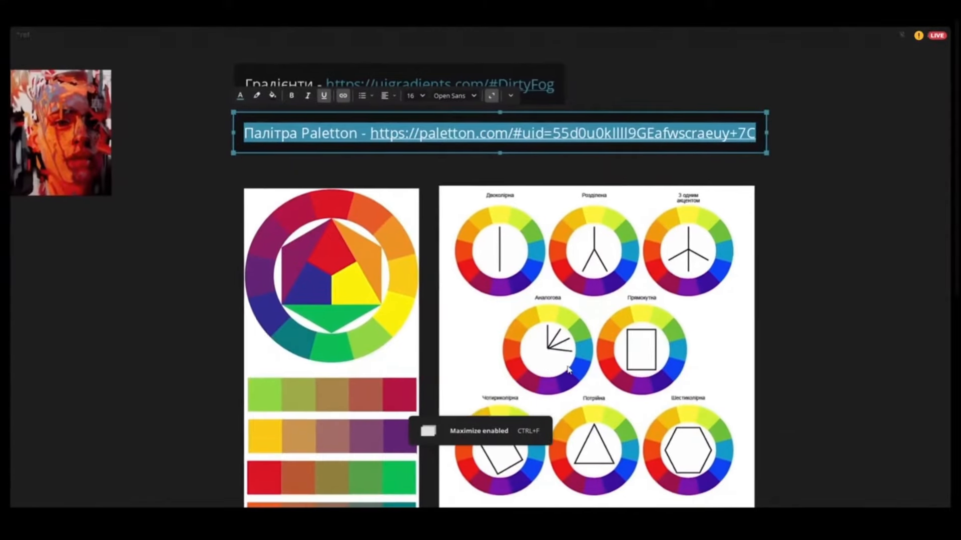
{"action": "scroll", "coordinate": [540, 331], "scroll_direction": "up", "scroll_amount": 5}
{"action": "middle_click_drag", "start_coordinate": [462, 112], "coordinate": [449, 142]}
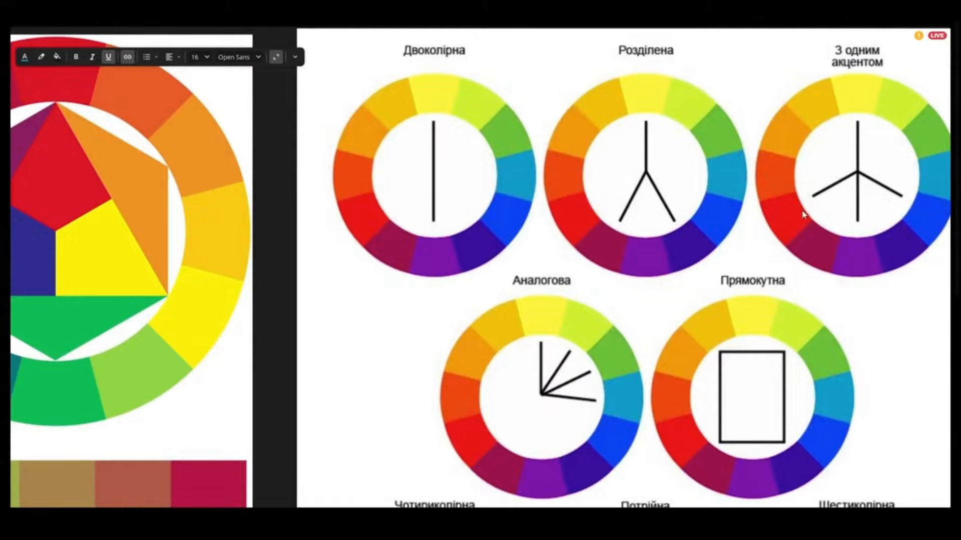
{"action": "scroll", "coordinate": [789, 233], "scroll_direction": "down", "scroll_amount": 3}
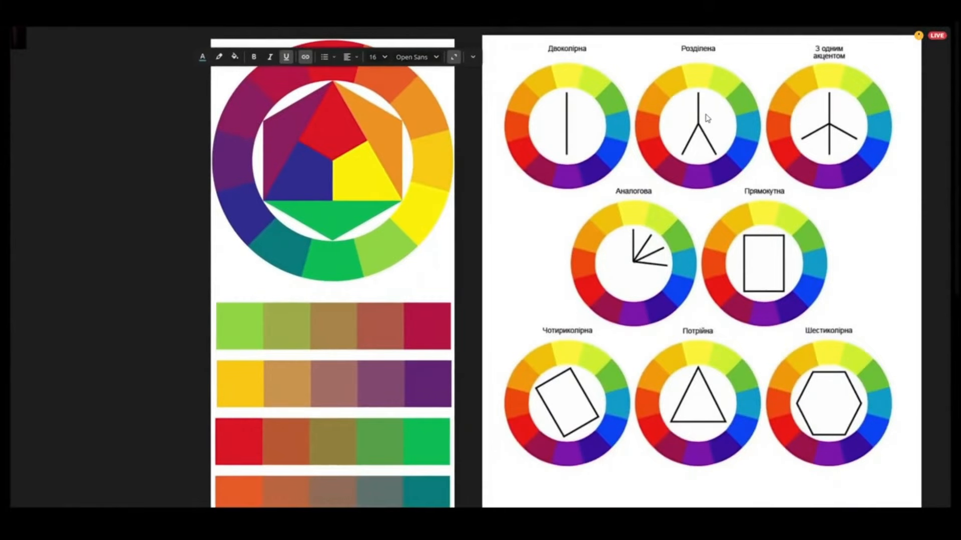
{"action": "left_click", "coordinate": [912, 33]}
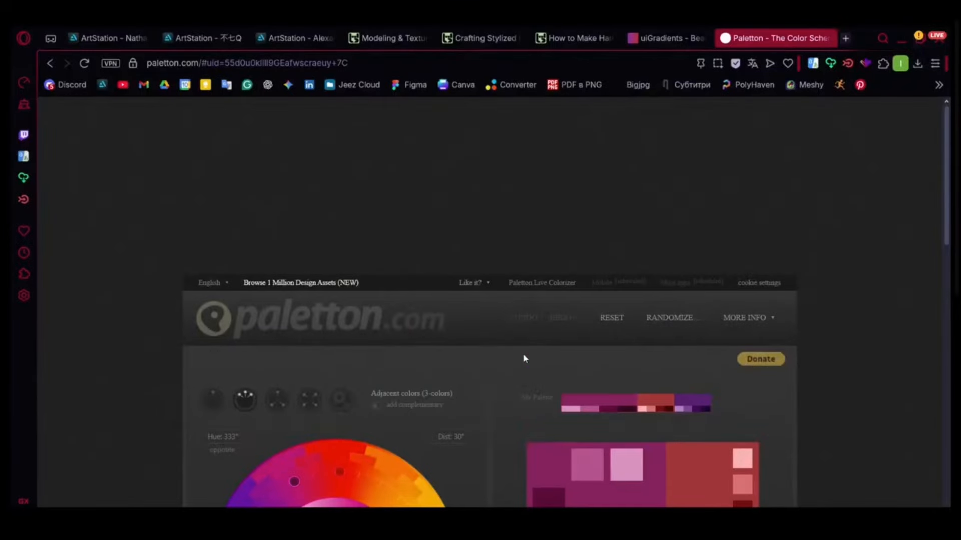
- Rotate the adjacent-color palette's base hue to 239°, and try a Triad scheme with the base hue at 212°
{"action": "scroll", "coordinate": [524, 359], "scroll_direction": "down", "scroll_amount": 4}
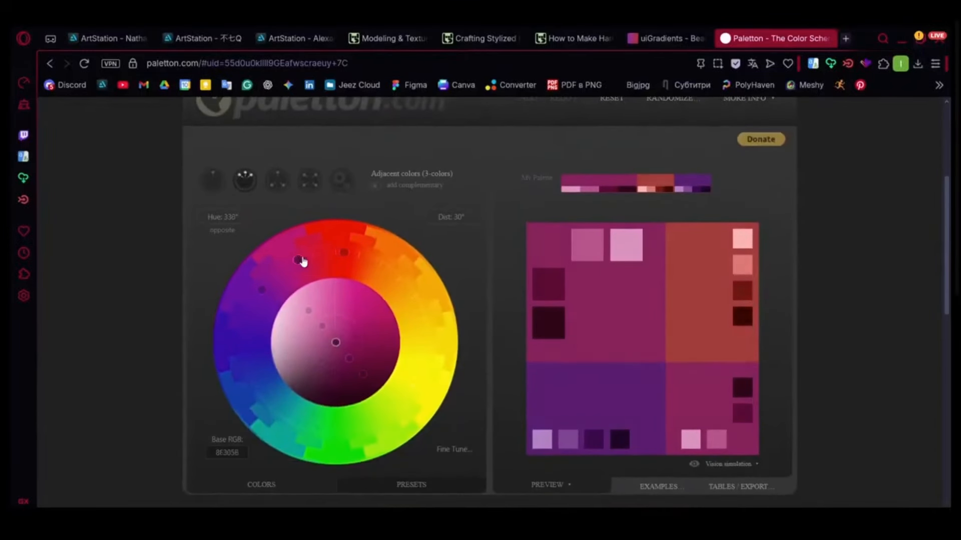
{"action": "left_click_drag", "start_coordinate": [302, 261], "coordinate": [259, 388]}
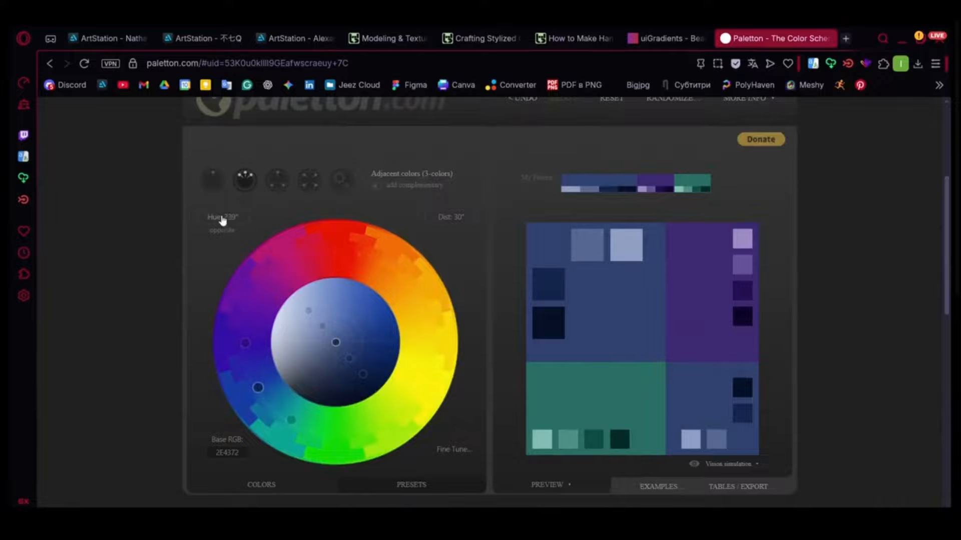
{"action": "left_click", "coordinate": [288, 188]}
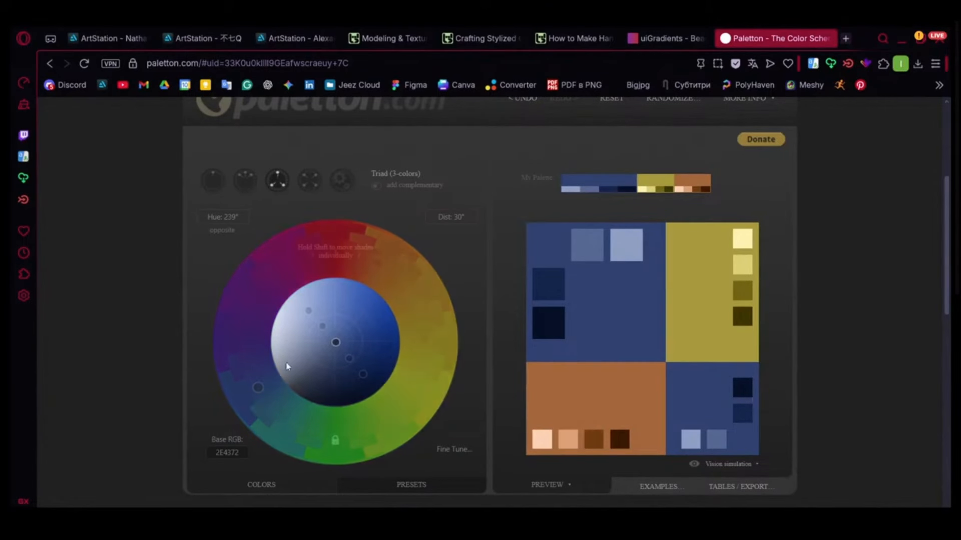
{"action": "left_click_drag", "start_coordinate": [257, 391], "coordinate": [286, 417]}
- Try a Tetrad scheme with the base hue at 324° and adjust its shades to base RGB 9C2C7A
{"action": "left_click", "coordinate": [301, 182]}
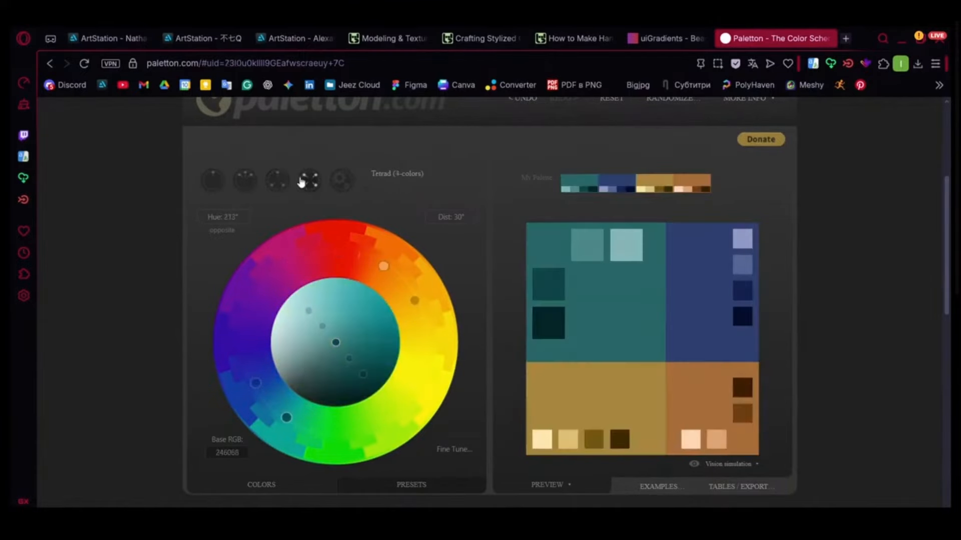
{"action": "left_click_drag", "start_coordinate": [335, 260], "coordinate": [297, 296]}
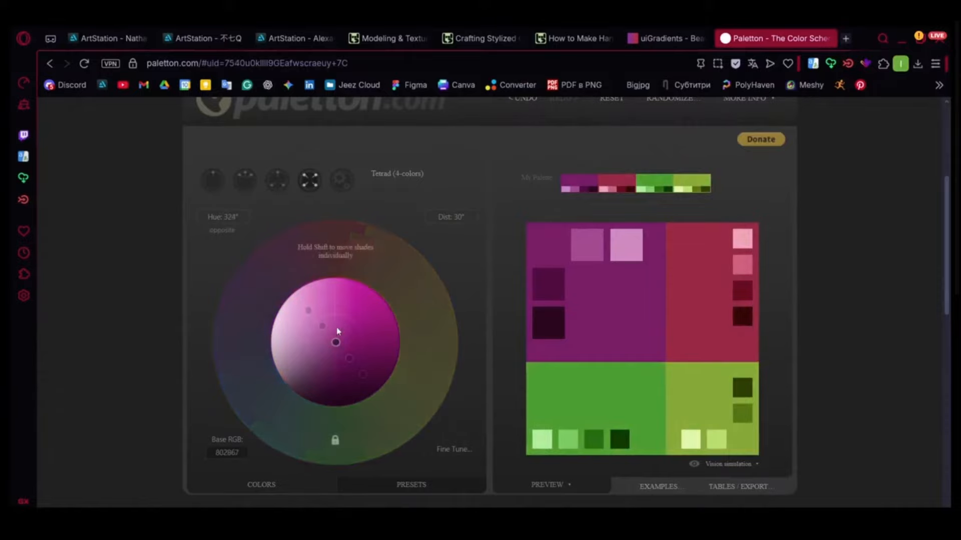
{"action": "mouse_move", "coordinate": [336, 347]}
{"action": "left_mouse_down"}
{"action": "mouse_move", "coordinate": [328, 326]}
{"action": "mouse_move", "coordinate": [317, 369]}
{"action": "mouse_move", "coordinate": [350, 328]}
{"action": "mouse_move", "coordinate": [314, 360]}
{"action": "mouse_move", "coordinate": [354, 332]}
{"action": "mouse_move", "coordinate": [341, 330]}
{"action": "left_mouse_up"}
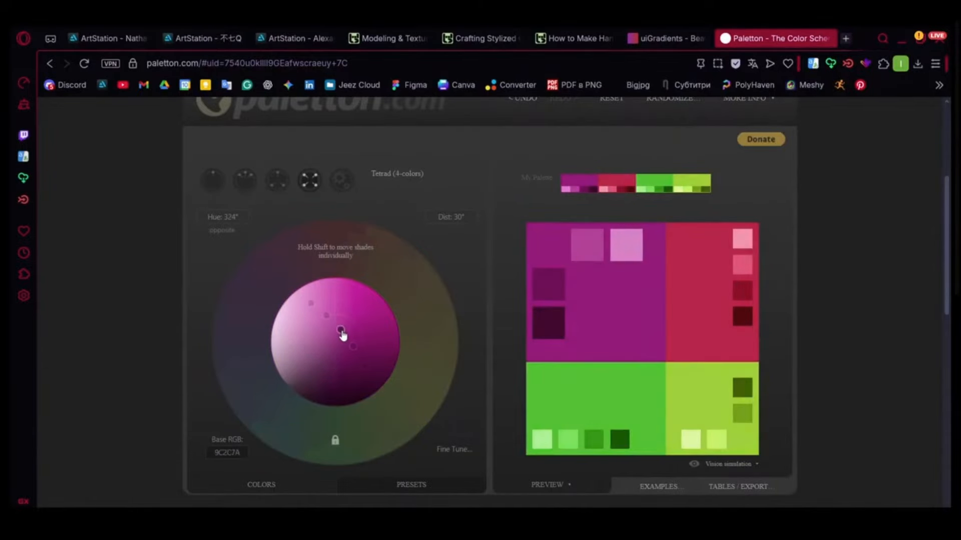
- Switch the palette to Adjacent colors and rotate the base hue to 30° for an orange base color
{"action": "left_click", "coordinate": [214, 193]}
{"action": "left_click", "coordinate": [245, 180]}
{"action": "scroll", "coordinate": [282, 248], "scroll_direction": "up", "scroll_amount": 1}
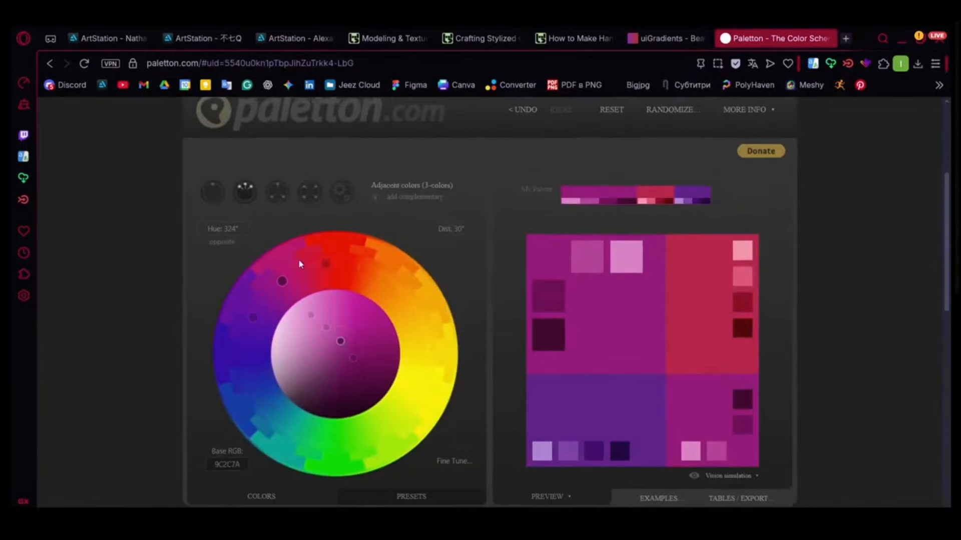
{"action": "left_click_drag", "start_coordinate": [311, 271], "coordinate": [380, 275]}
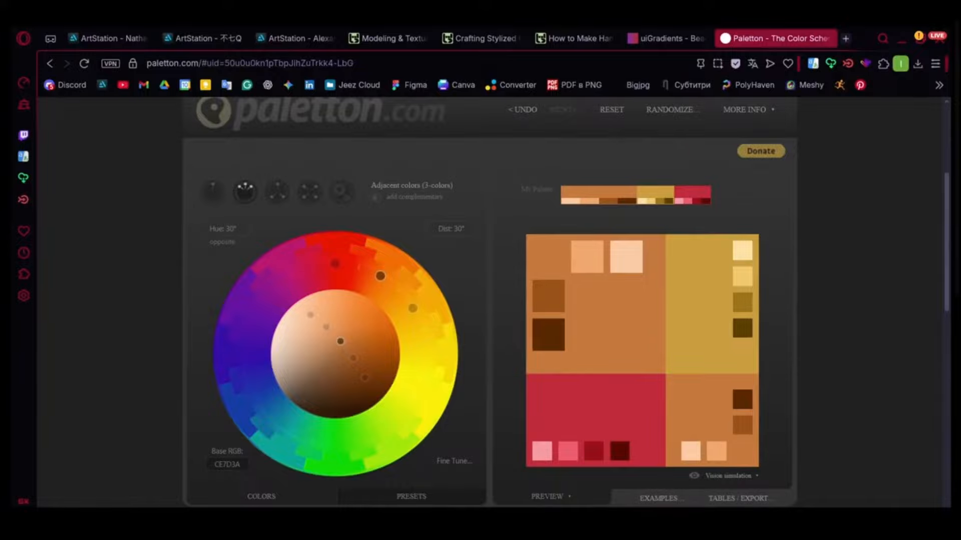
- Open the 80.lv article on the hand-painted Wayfinder-inspired scythe and view its sculpt image, title and introduction
{"action": "left_click", "coordinate": [372, 37]}
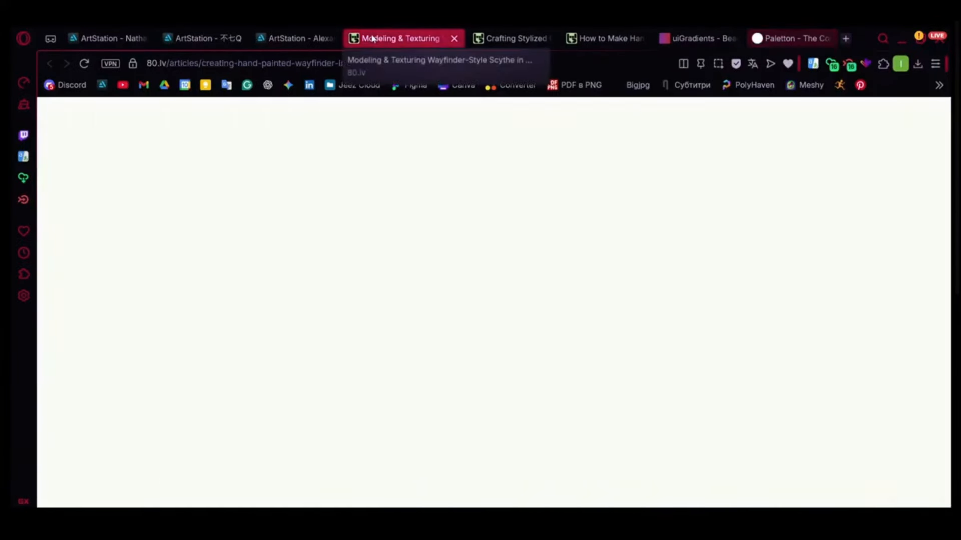
{"action": "scroll", "coordinate": [382, 236], "scroll_direction": "up", "scroll_amount": 20}
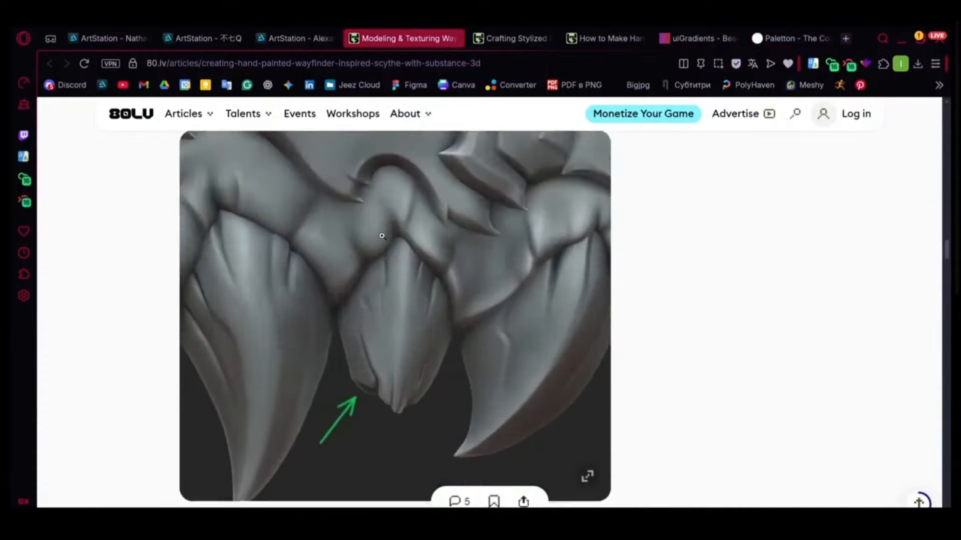
{"action": "scroll", "coordinate": [382, 236], "scroll_direction": "up", "scroll_amount": 10}
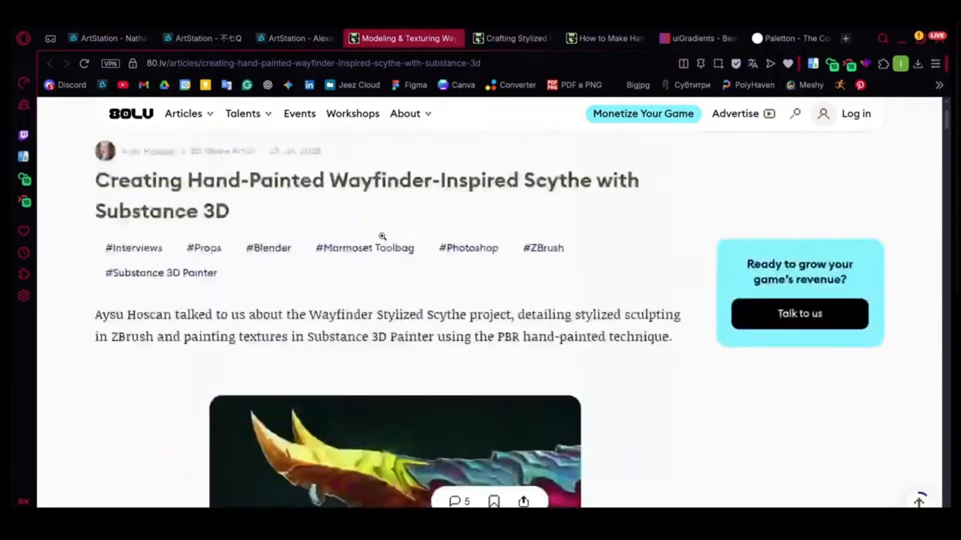
{"action": "scroll", "coordinate": [277, 254], "scroll_direction": "down", "scroll_amount": 2}
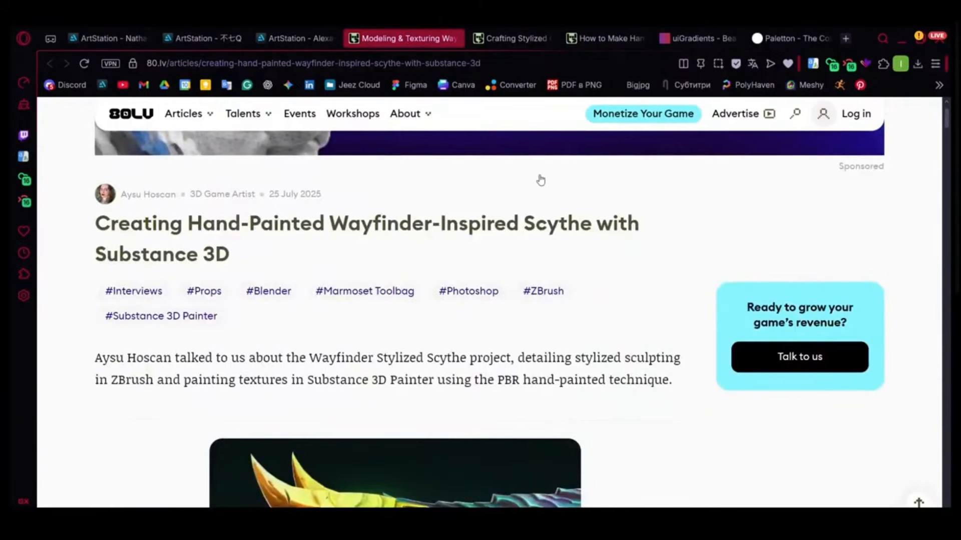
- Open the stylized fantasy priest article and examine its flat base-color layers, eye meshes and mirrored topology images
{"action": "left_click", "coordinate": [483, 39]}
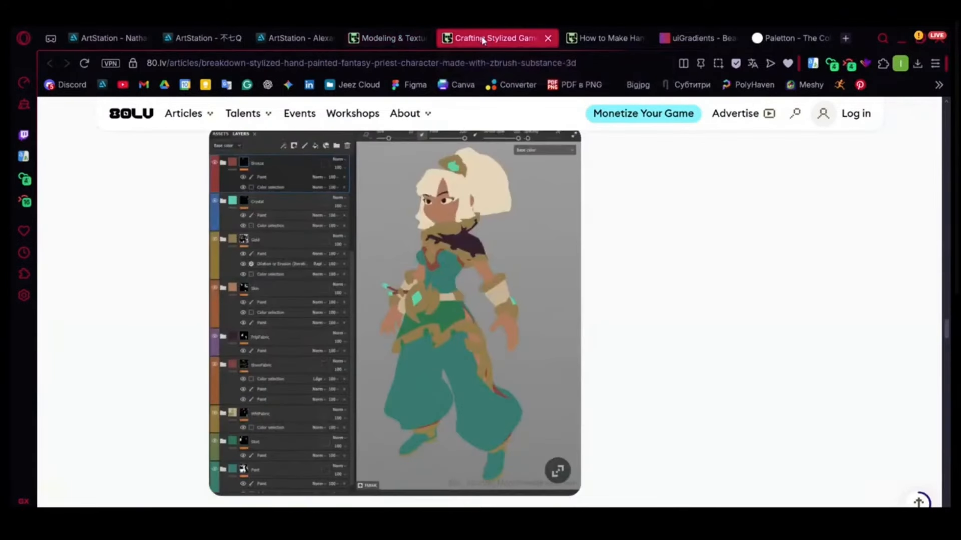
{"action": "scroll", "coordinate": [522, 277], "scroll_direction": "up", "scroll_amount": 3}
{"action": "scroll", "coordinate": [521, 277], "scroll_direction": "down", "scroll_amount": 4}
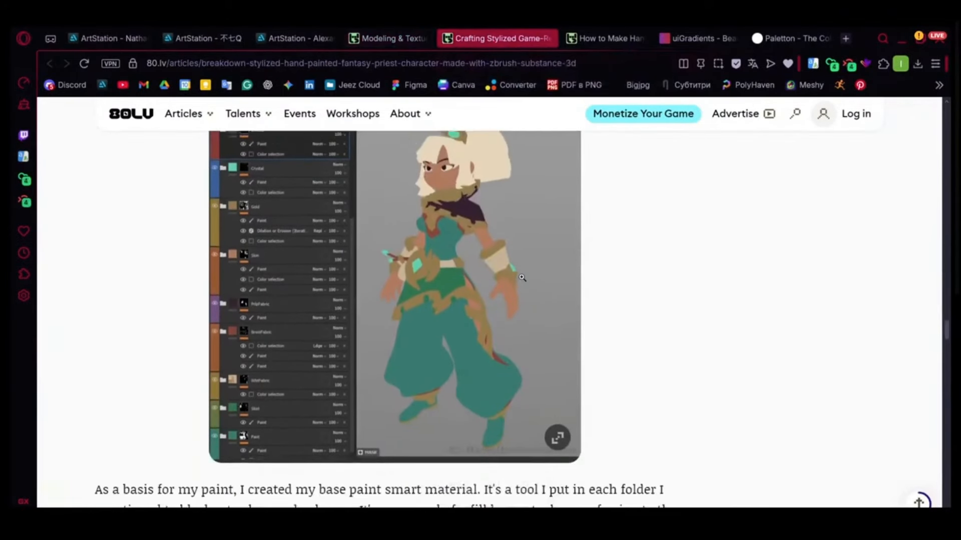
{"action": "scroll", "coordinate": [522, 278], "scroll_direction": "up", "scroll_amount": 3}
{"action": "scroll", "coordinate": [522, 278], "scroll_direction": "down", "scroll_amount": 10}
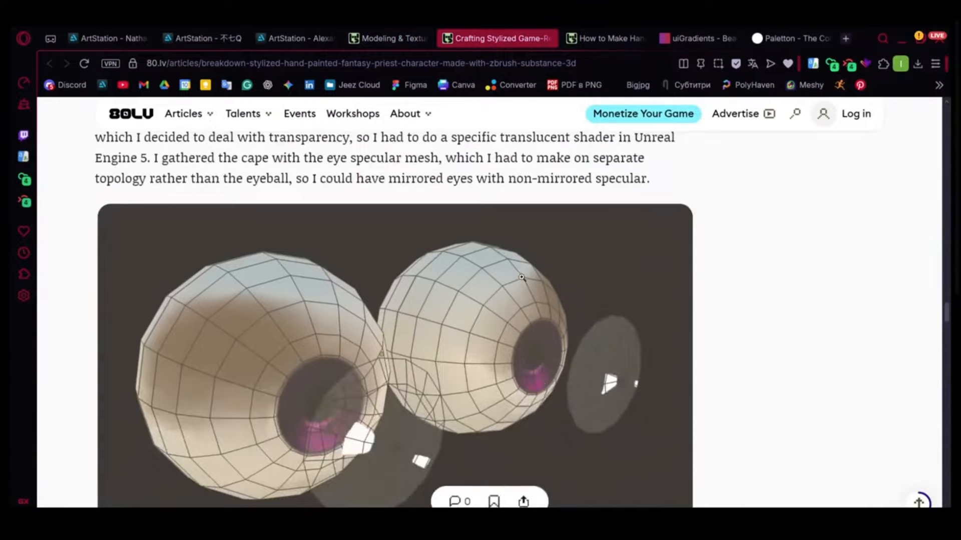
{"action": "scroll", "coordinate": [521, 278], "scroll_direction": "up", "scroll_amount": 6}
{"action": "scroll", "coordinate": [522, 278], "scroll_direction": "up", "scroll_amount": 20}
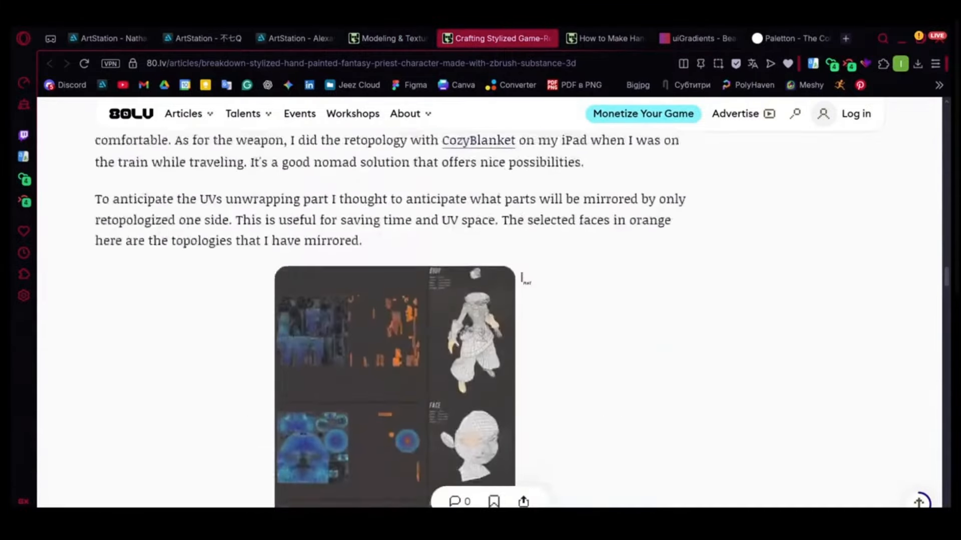
- Review the priest article's workflow from the sculpting section through retopology and UV distribution to the base-color stage
{"action": "scroll", "coordinate": [522, 278], "scroll_direction": "up", "scroll_amount": 3}
{"action": "scroll", "coordinate": [521, 278], "scroll_direction": "down", "scroll_amount": 12}
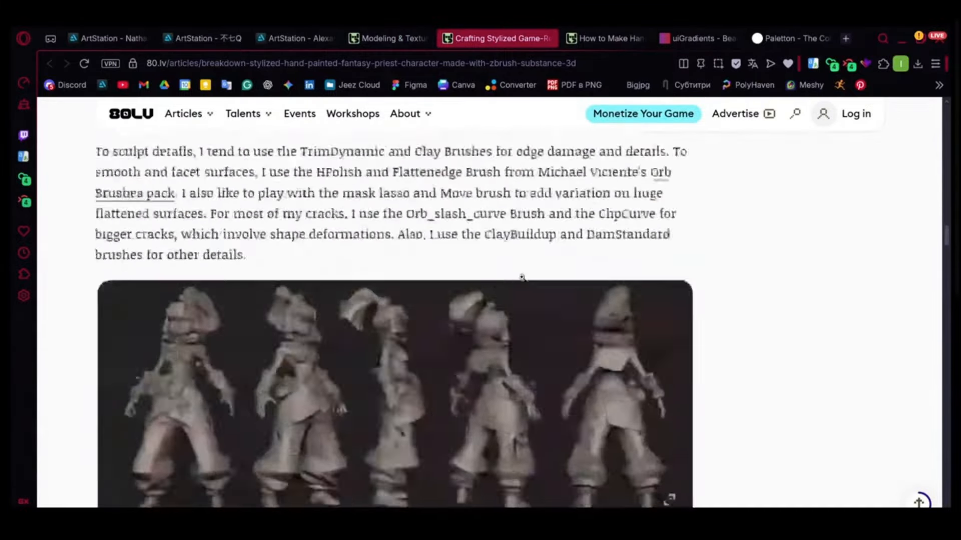
{"action": "scroll", "coordinate": [522, 276], "scroll_direction": "down", "scroll_amount": 18}
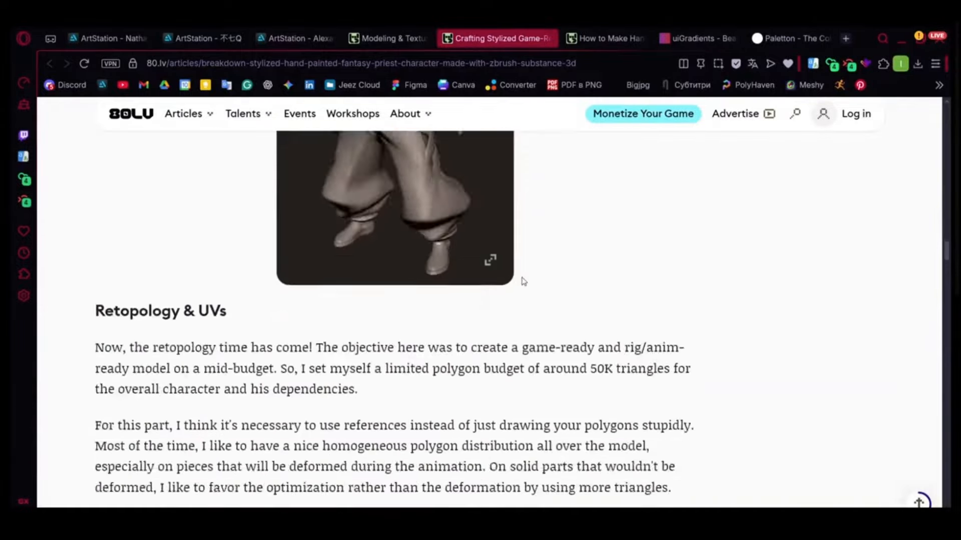
{"action": "scroll", "coordinate": [523, 282], "scroll_direction": "down", "scroll_amount": 15}
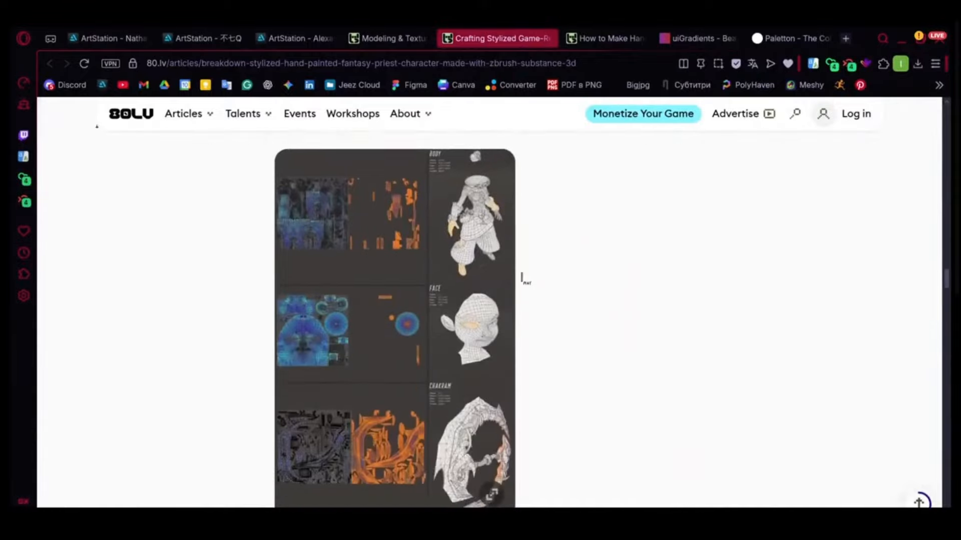
{"action": "scroll", "coordinate": [522, 278], "scroll_direction": "down", "scroll_amount": 15}
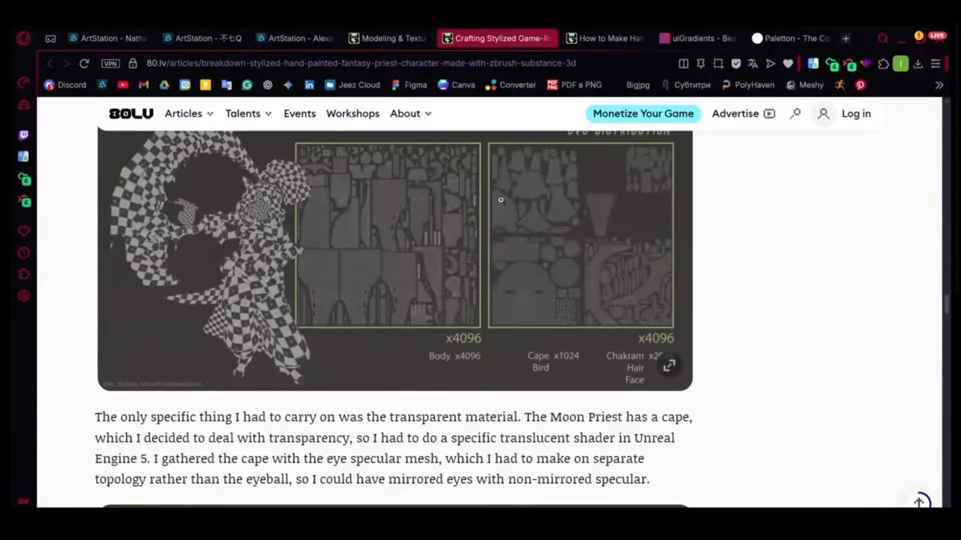
{"action": "scroll", "coordinate": [394, 253], "scroll_direction": "down", "scroll_amount": 6}
{"action": "scroll", "coordinate": [394, 253], "scroll_direction": "up", "scroll_amount": 4}
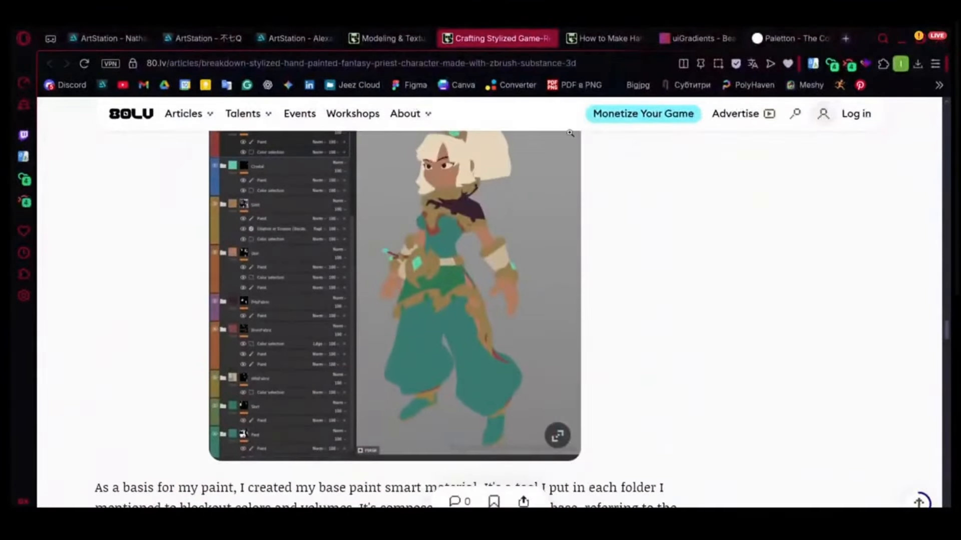
- Open the hand-painted gothic sword article and review its handle details, focal-point contrast and base-color setup
{"action": "left_click", "coordinate": [613, 39]}
{"action": "scroll", "coordinate": [382, 341], "scroll_direction": "up", "scroll_amount": 2}
{"action": "scroll", "coordinate": [382, 342], "scroll_direction": "down", "scroll_amount": 3}
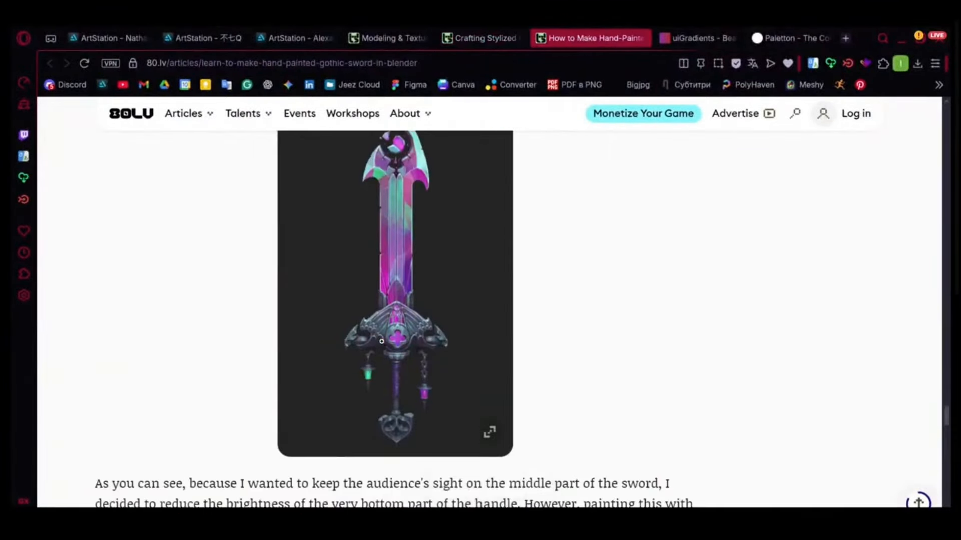
{"action": "scroll", "coordinate": [554, 243], "scroll_direction": "up", "scroll_amount": 10}
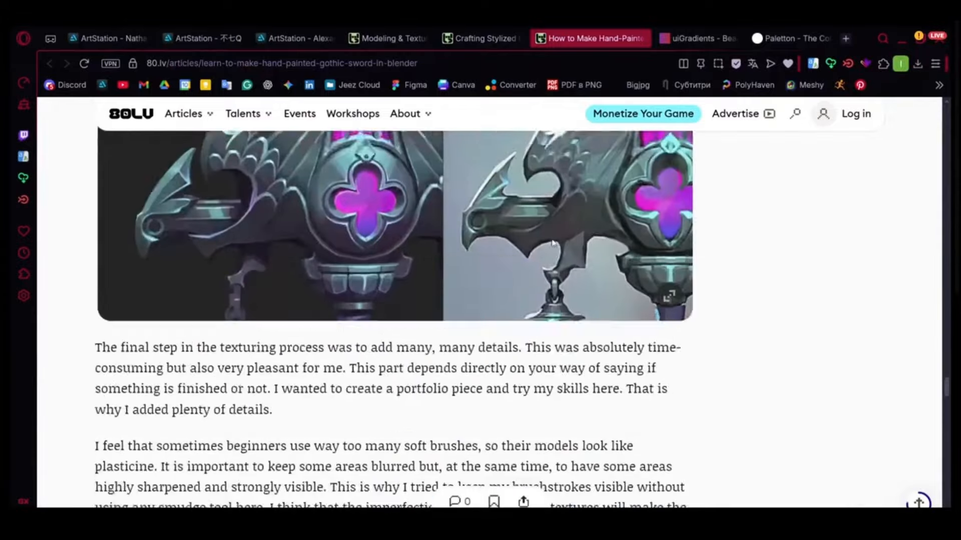
{"action": "scroll", "coordinate": [551, 239], "scroll_direction": "up", "scroll_amount": 15}
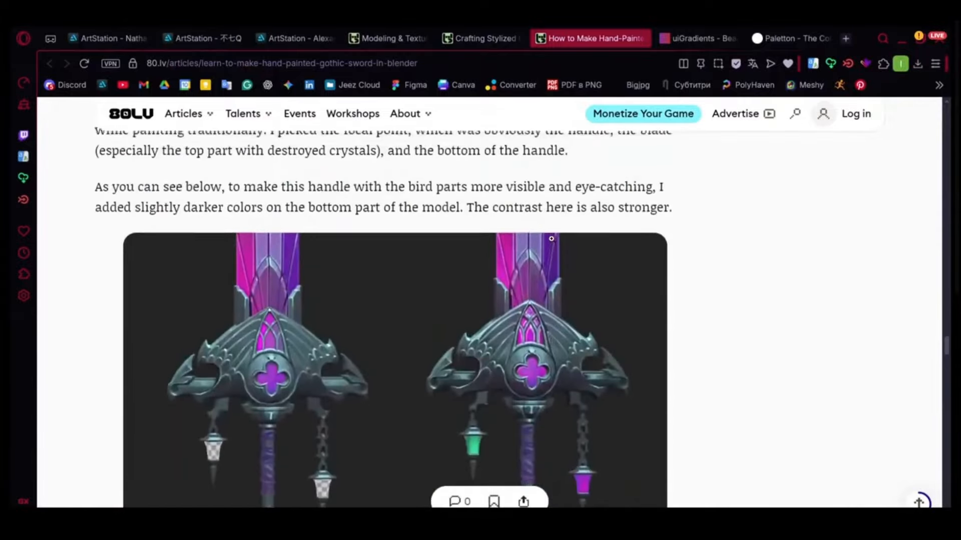
{"action": "scroll", "coordinate": [550, 239], "scroll_direction": "up", "scroll_amount": 12}
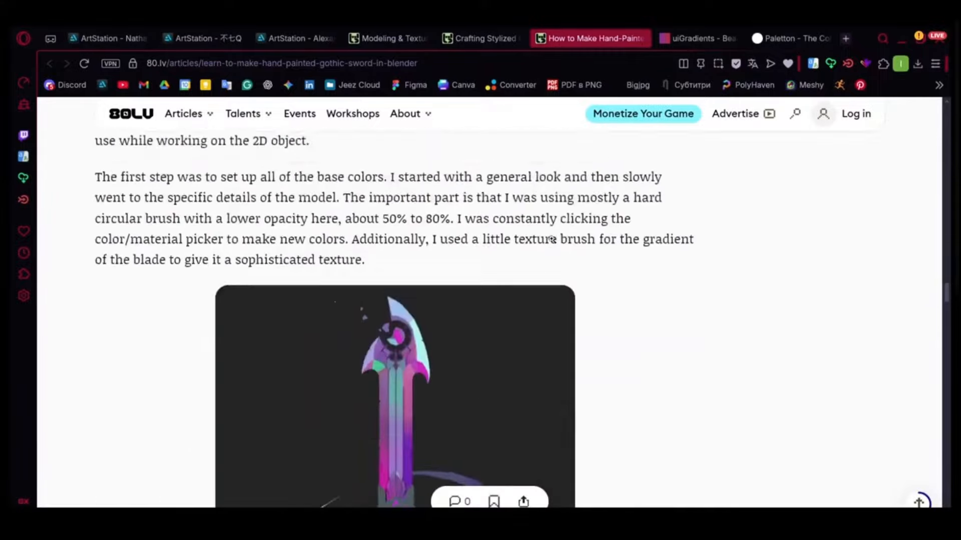
{"action": "scroll", "coordinate": [552, 243], "scroll_direction": "up", "scroll_amount": 5}
- Examine the sword article's passage on darkest and brightest parts and its stained-glass lighting reference image
{"action": "scroll", "coordinate": [550, 238], "scroll_direction": "down", "scroll_amount": 20}
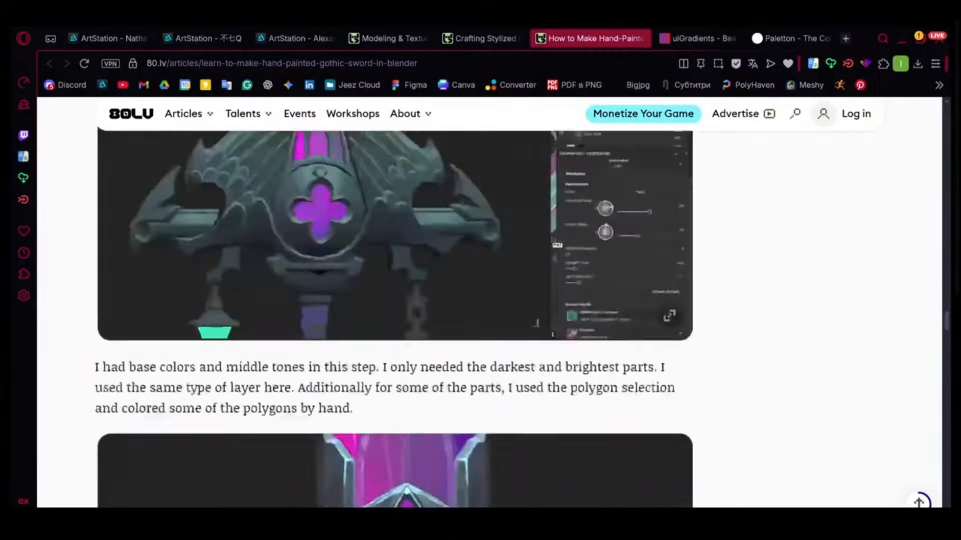
{"action": "scroll", "coordinate": [551, 238], "scroll_direction": "down", "scroll_amount": 15}
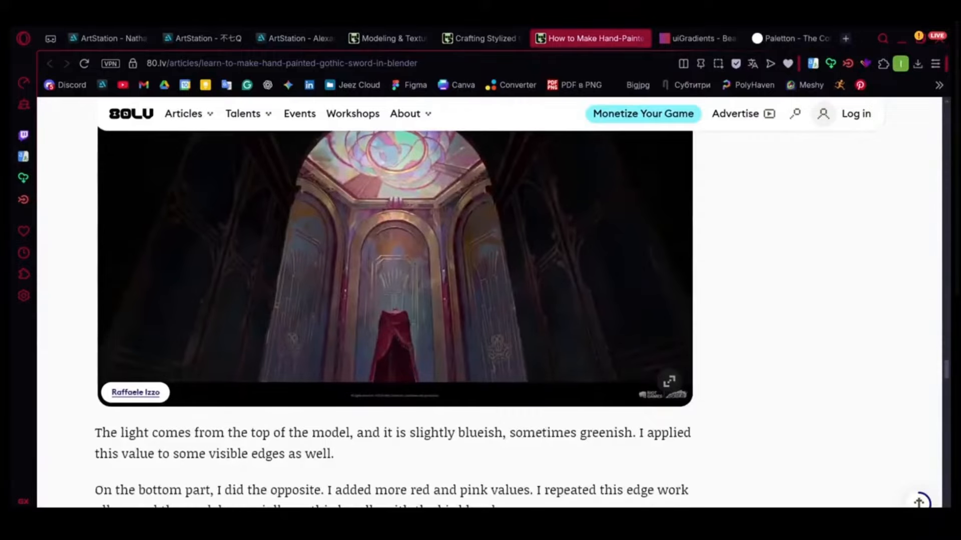
{"action": "scroll", "coordinate": [433, 190], "scroll_direction": "up", "scroll_amount": 2}
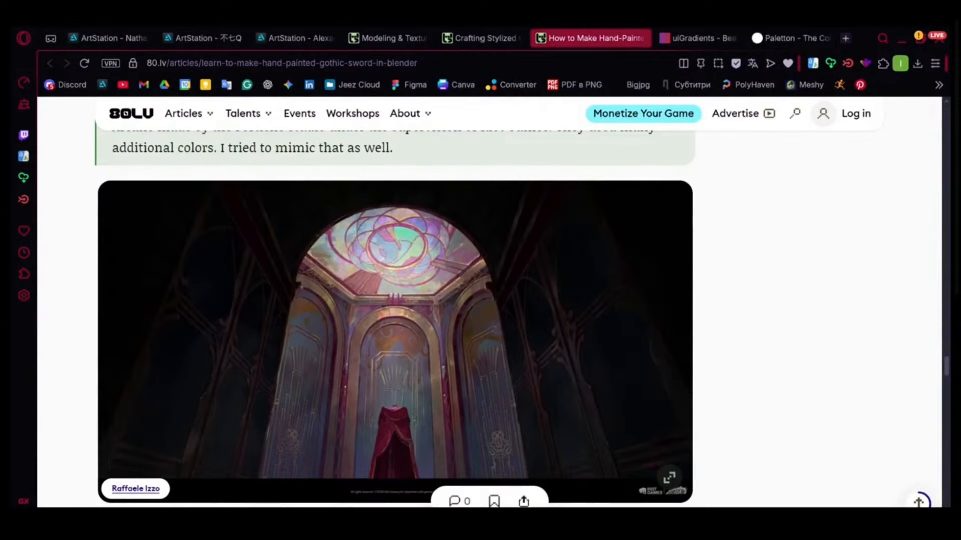
- Bring up the uiGradients page with the Misty Meadow gradient
{"action": "left_click", "coordinate": [728, 39]}
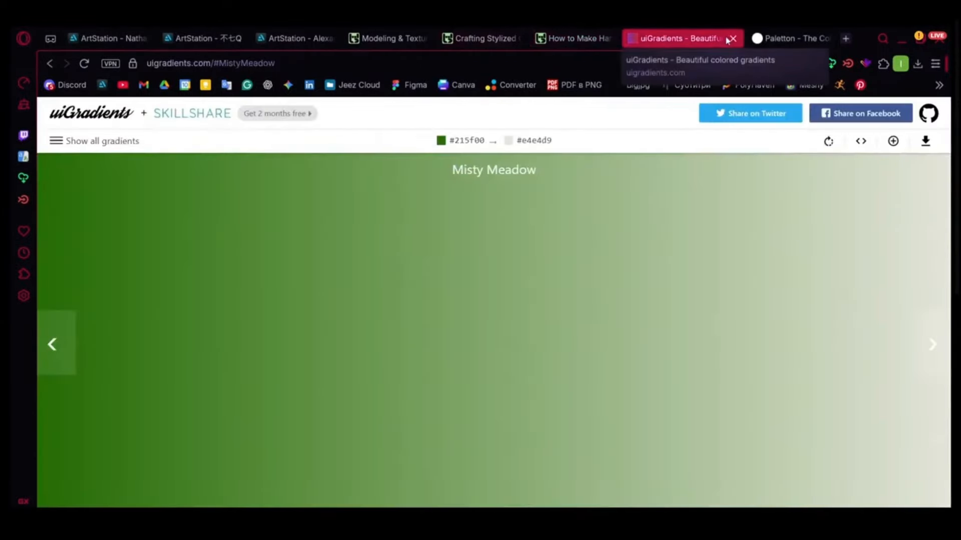
{"action": "left_click", "coordinate": [733, 39]}
{"action": "left_click", "coordinate": [733, 39]}
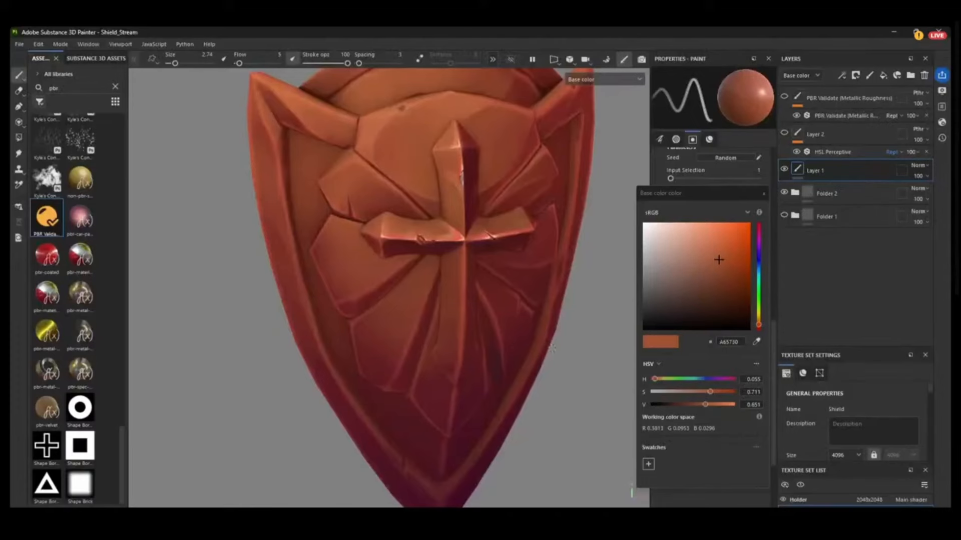
- Switch to Substance 3D Painter and inspect the shield's painted cross, cracks and edge highlights from several angles and distances
{"action": "mouse_move", "coordinate": [570, 378]}
{"action": "left_mouse_down", "text": "alt"}
{"action": "mouse_move", "coordinate": [576, 404]}
{"action": "mouse_move", "coordinate": [536, 403]}
{"action": "mouse_move", "coordinate": [536, 353]}
{"action": "mouse_move", "coordinate": [472, 369]}
{"action": "mouse_move", "coordinate": [582, 388]}
{"action": "left_mouse_up", "text": "alt"}
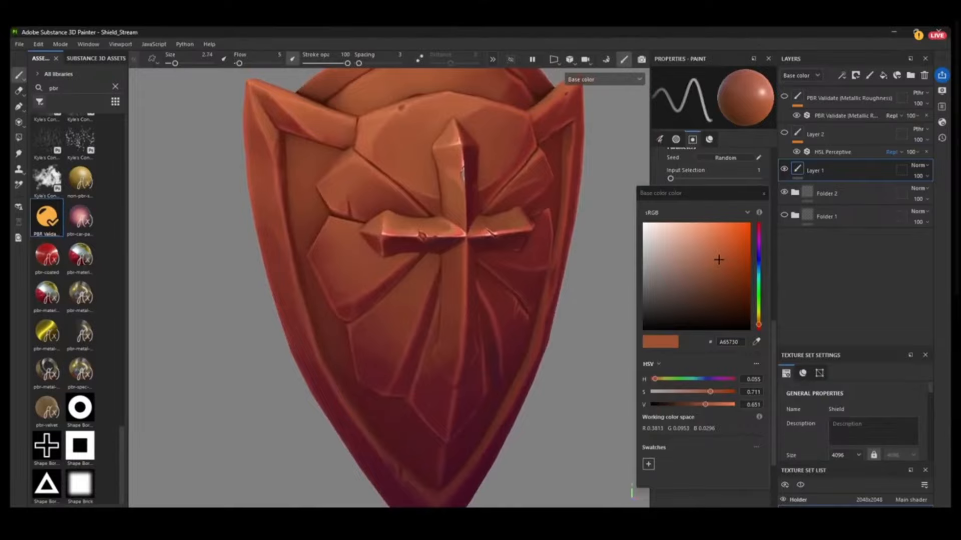
{"action": "middle_click_drag", "start_coordinate": [556, 438], "coordinate": [497, 411], "text": "alt"}
{"action": "right_click_drag", "start_coordinate": [497, 412], "coordinate": [537, 263], "text": "alt"}
{"action": "middle_click_drag", "start_coordinate": [537, 263], "coordinate": [554, 361], "text": "alt"}
{"action": "left_click_drag", "start_coordinate": [554, 361], "coordinate": [491, 303], "text": "alt"}
{"action": "right_click_drag", "start_coordinate": [491, 303], "coordinate": [457, 380], "text": "alt"}
{"action": "middle_click_drag", "start_coordinate": [457, 379], "coordinate": [576, 353], "text": "alt"}
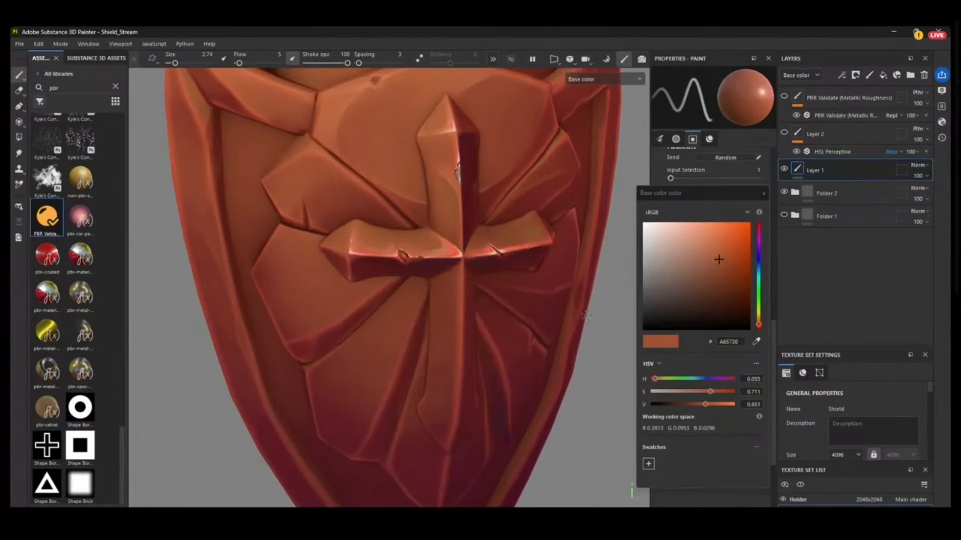
{"action": "right_click_drag", "start_coordinate": [525, 463], "coordinate": [483, 395], "text": "alt"}
{"action": "left_click", "coordinate": [439, 148]}
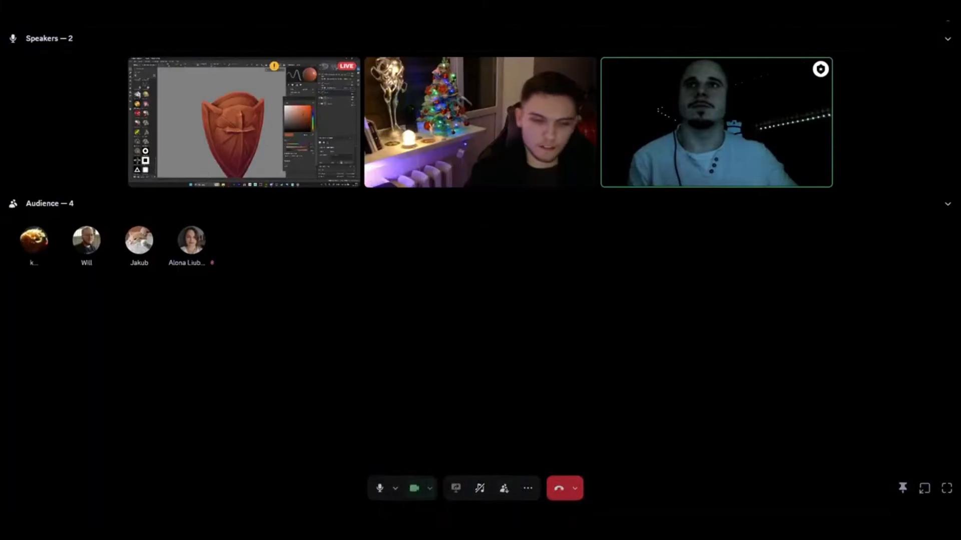